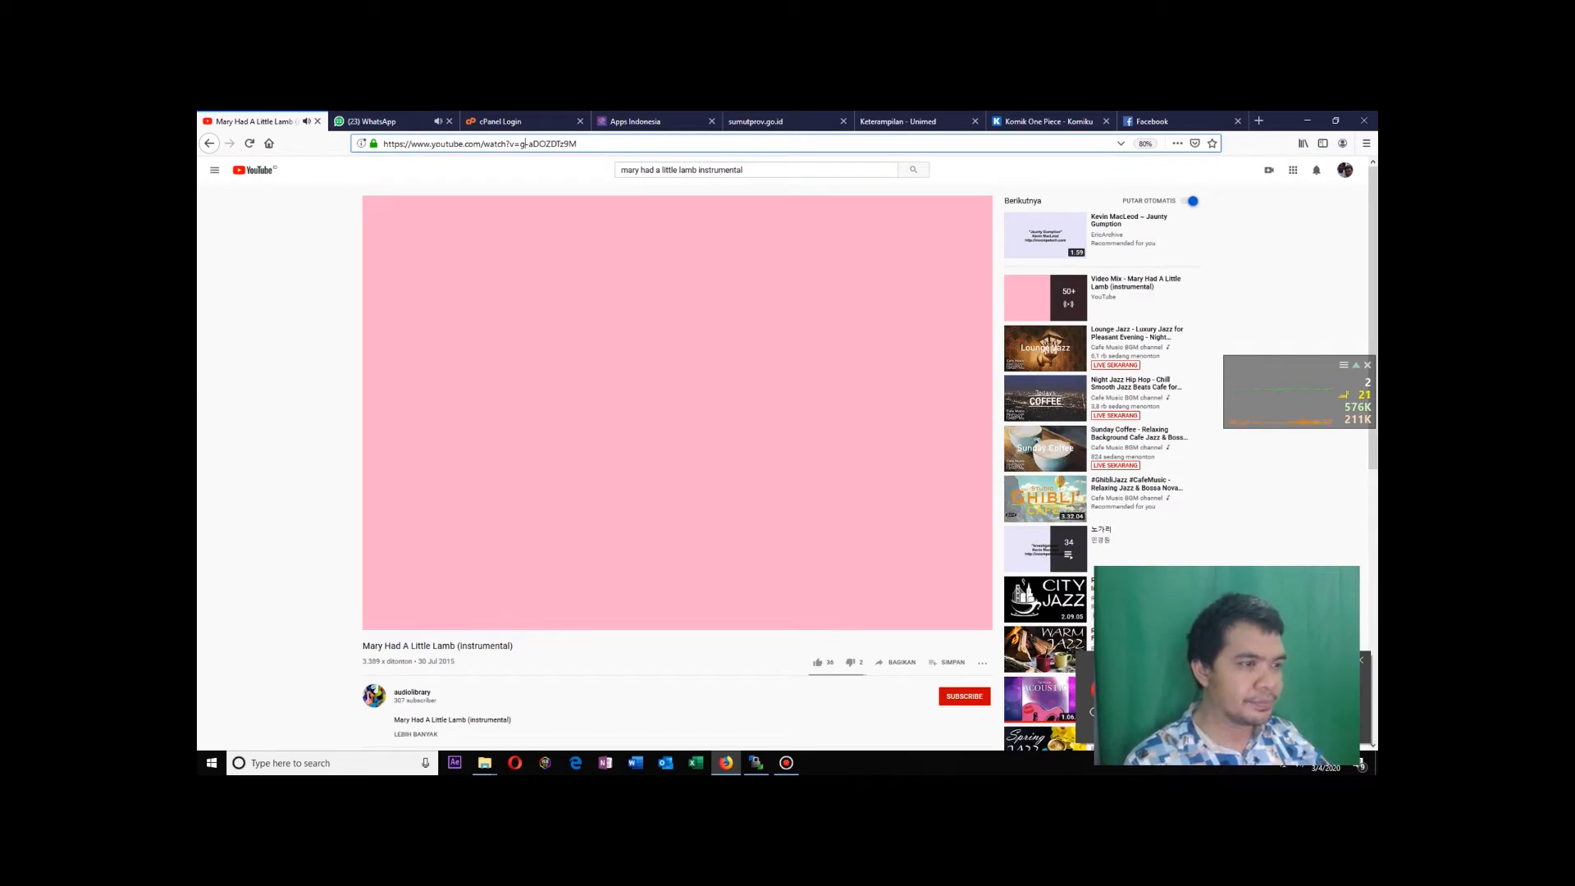
Copy the URL of the Mary Had A Little Lamb (instrumental) video and close the Facebook tab.
left_click(577, 144)
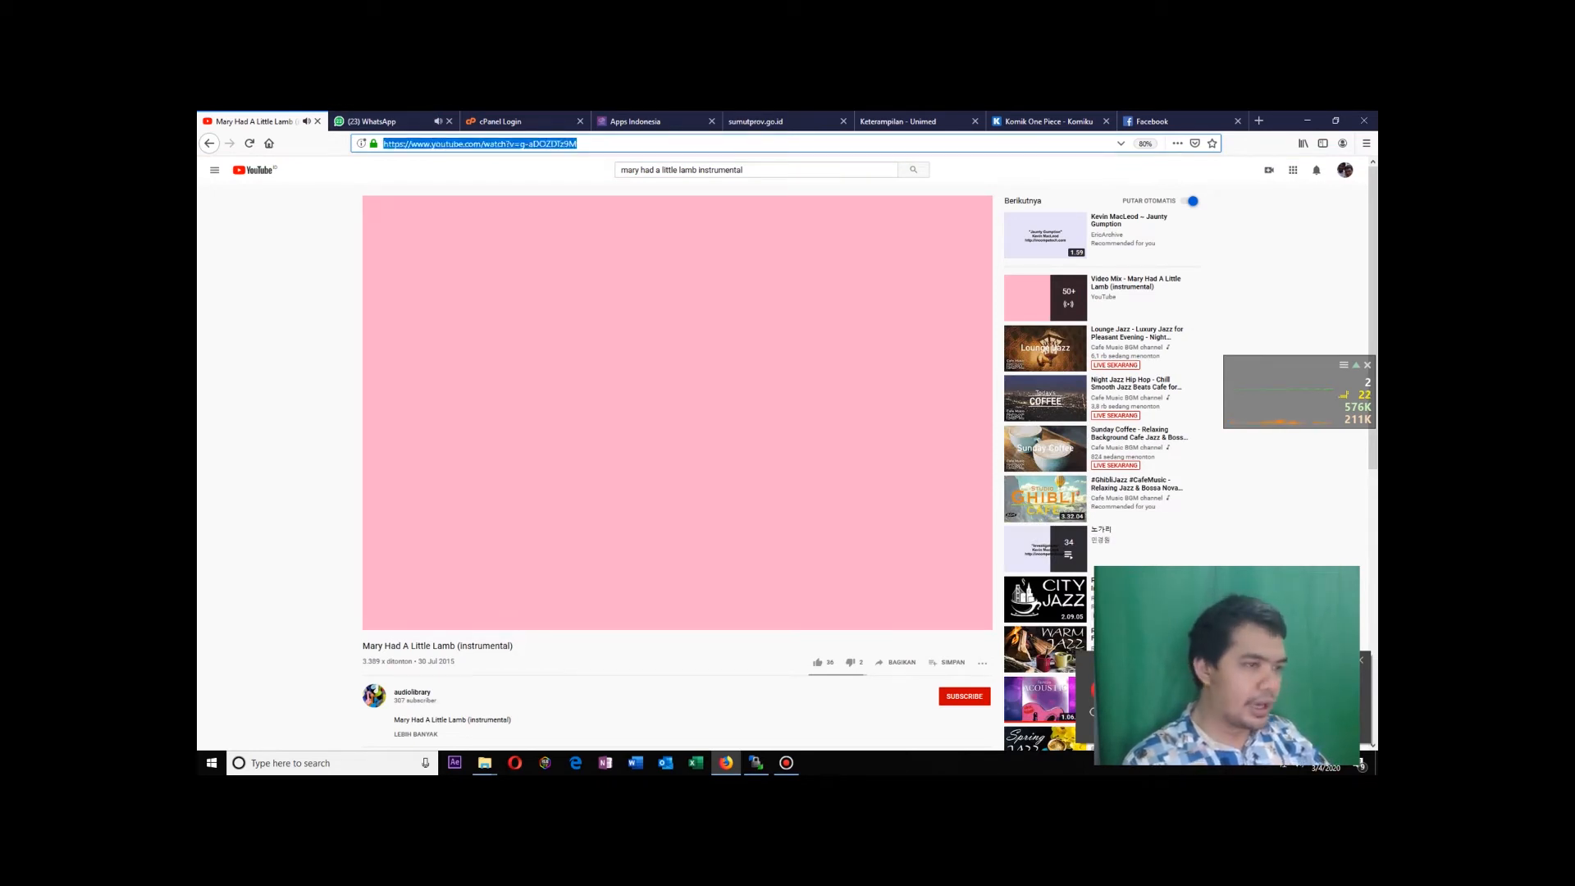
left_click(898, 122)
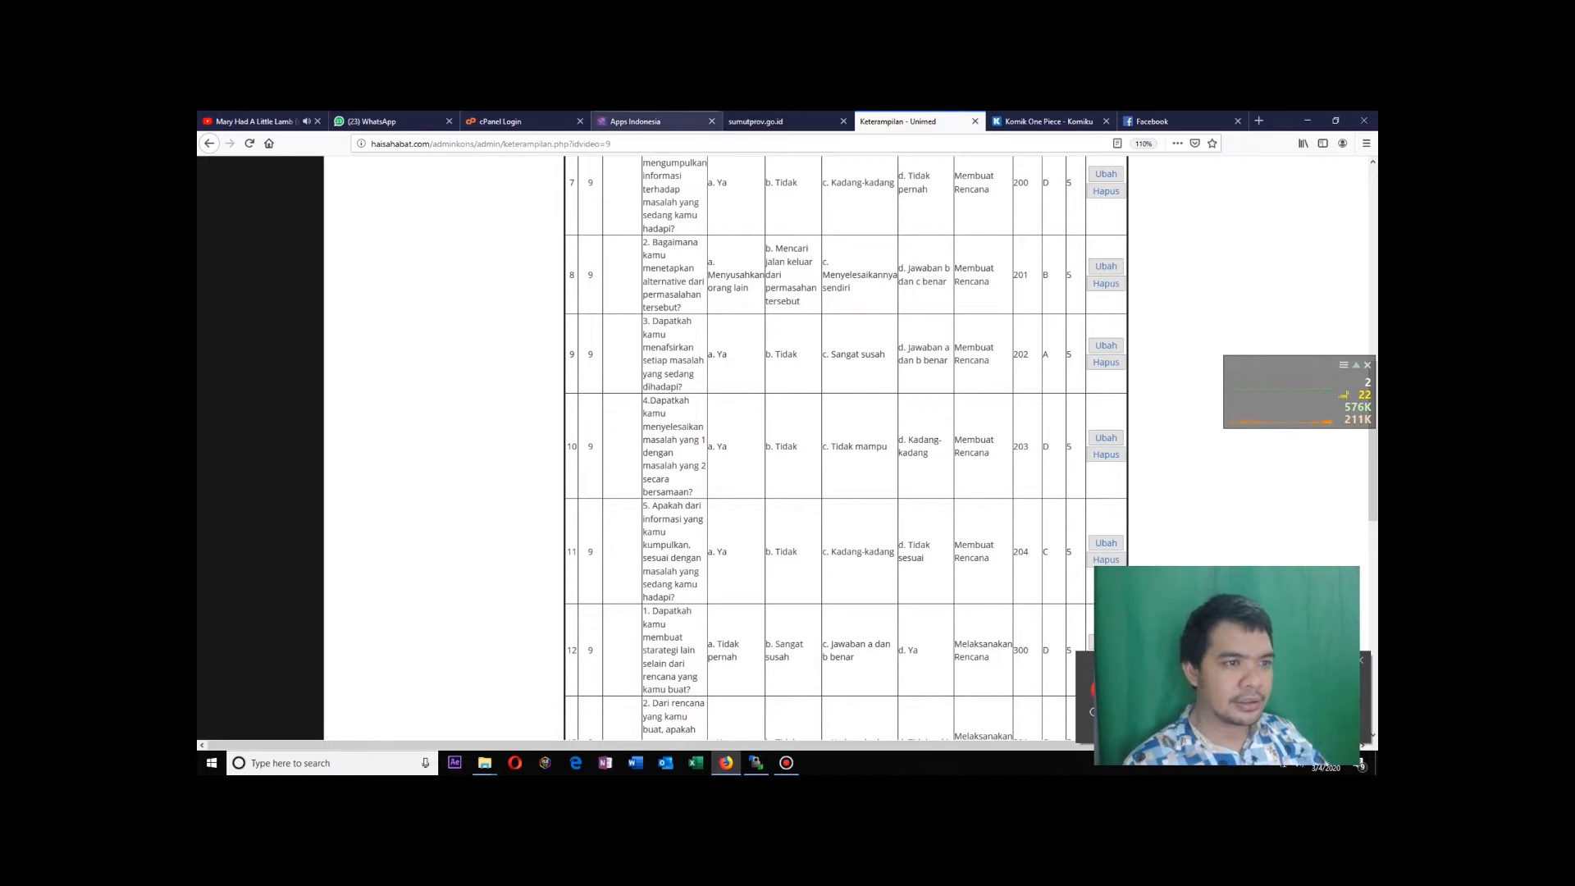
left_click(784, 121)
left_click(1050, 121)
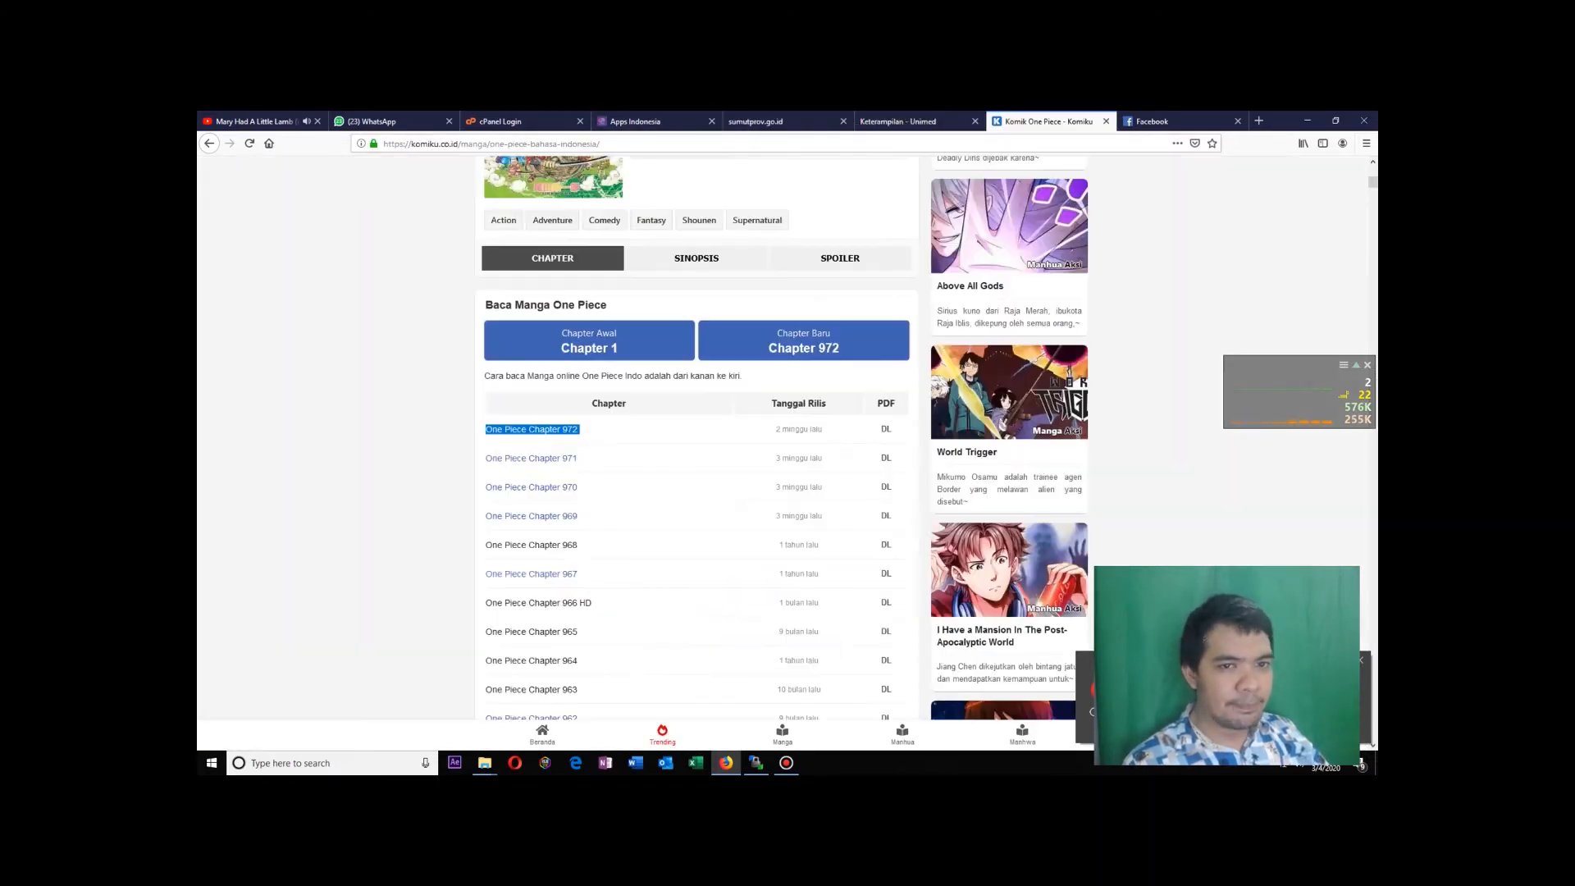
left_click(1173, 121)
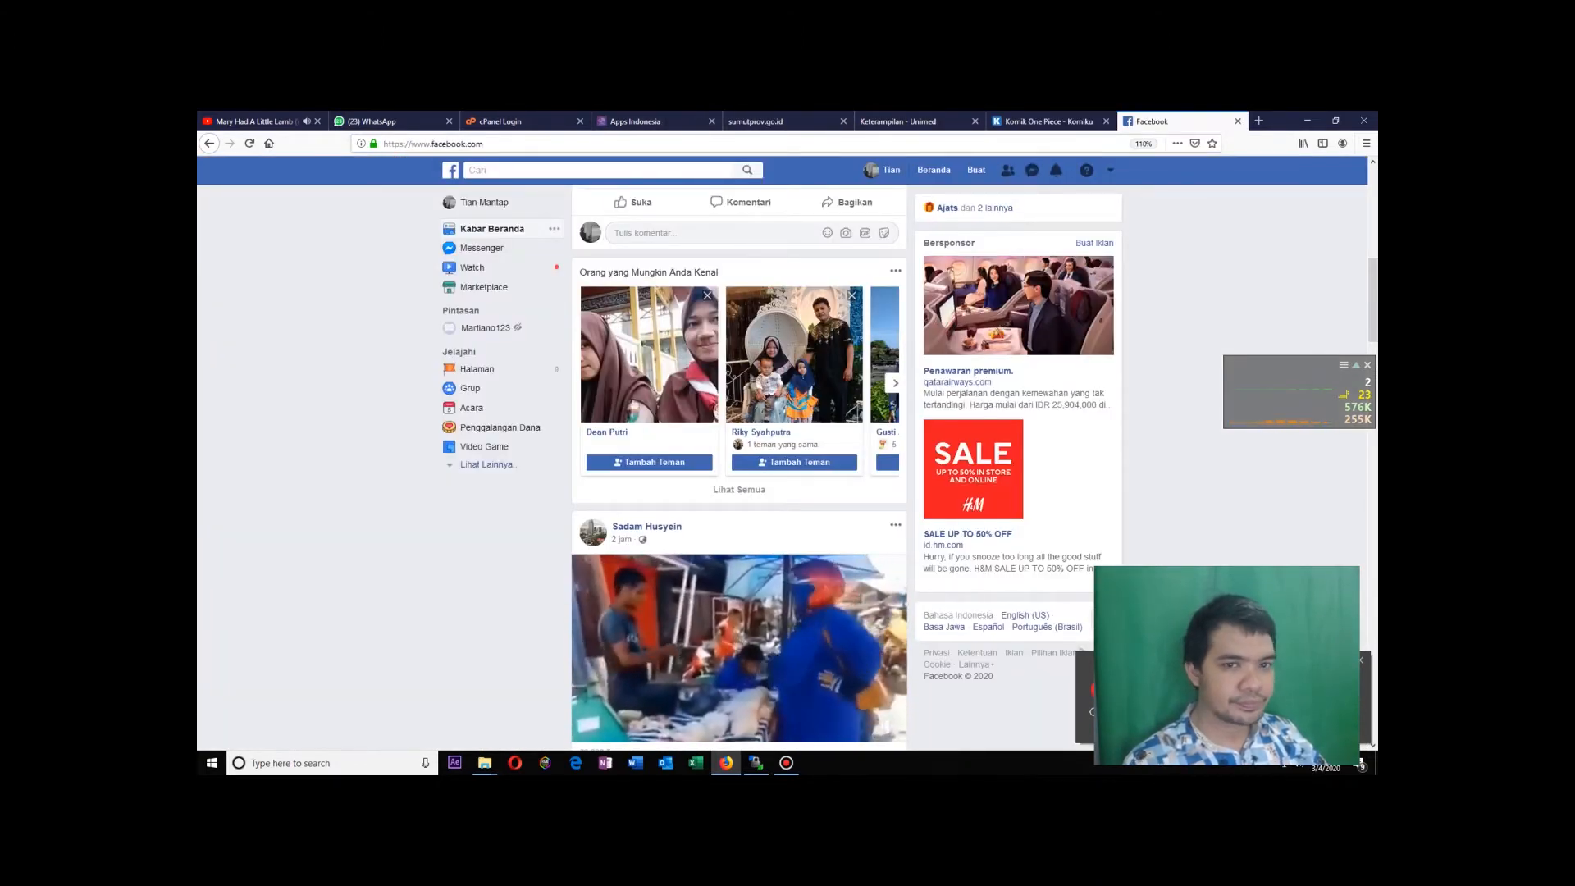
key("ctrl+w")
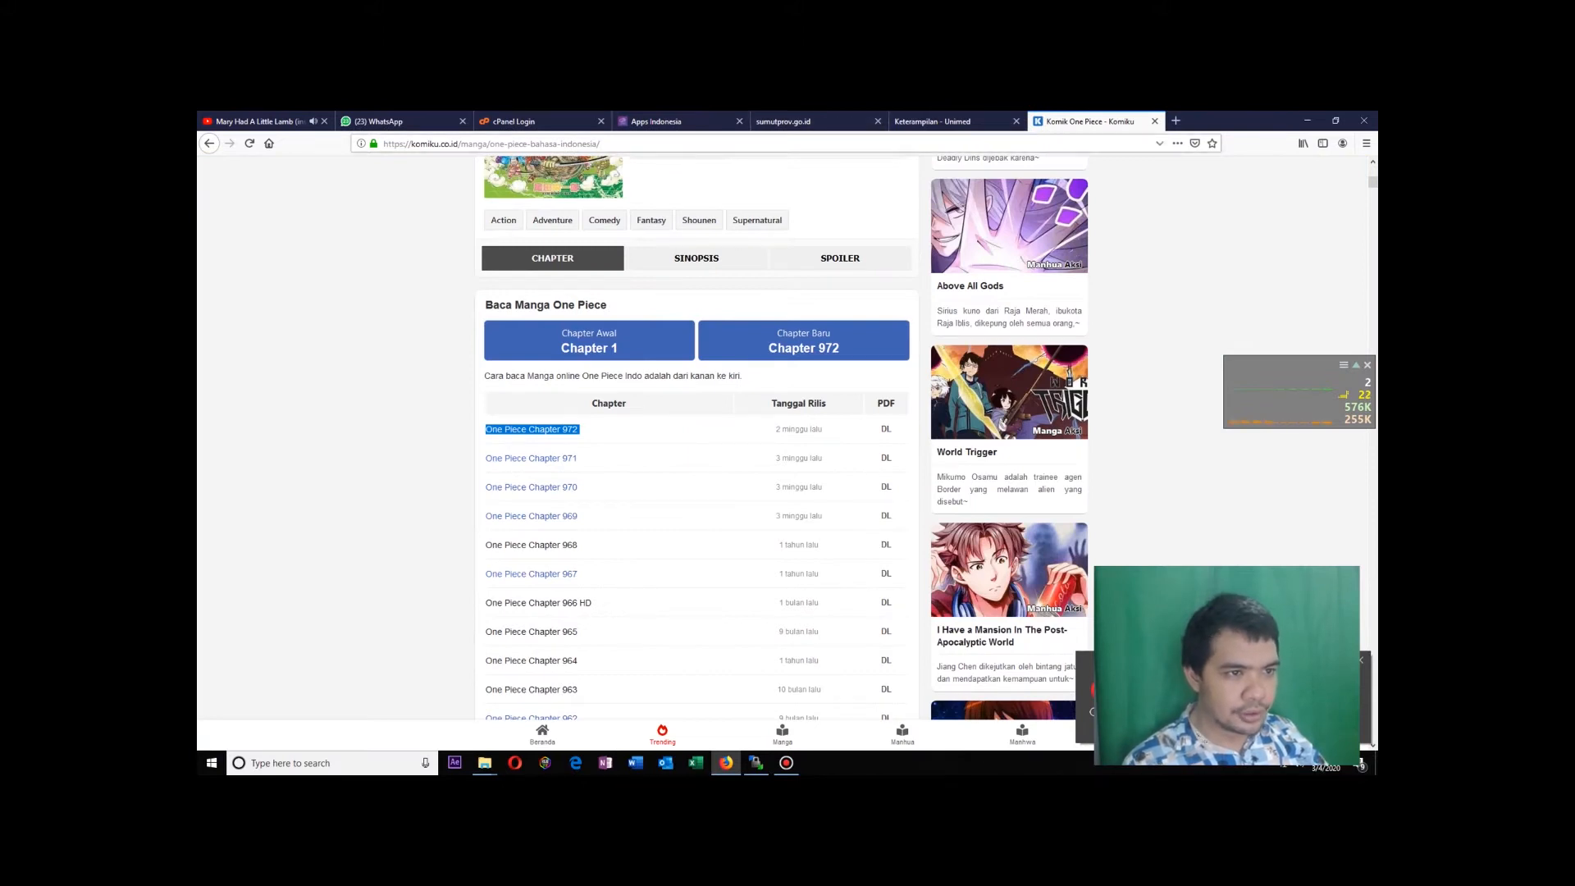
Load google.com in the Komik One Piece tab and search for "kepvid".
key("ctrl+l")
type("google.com/")
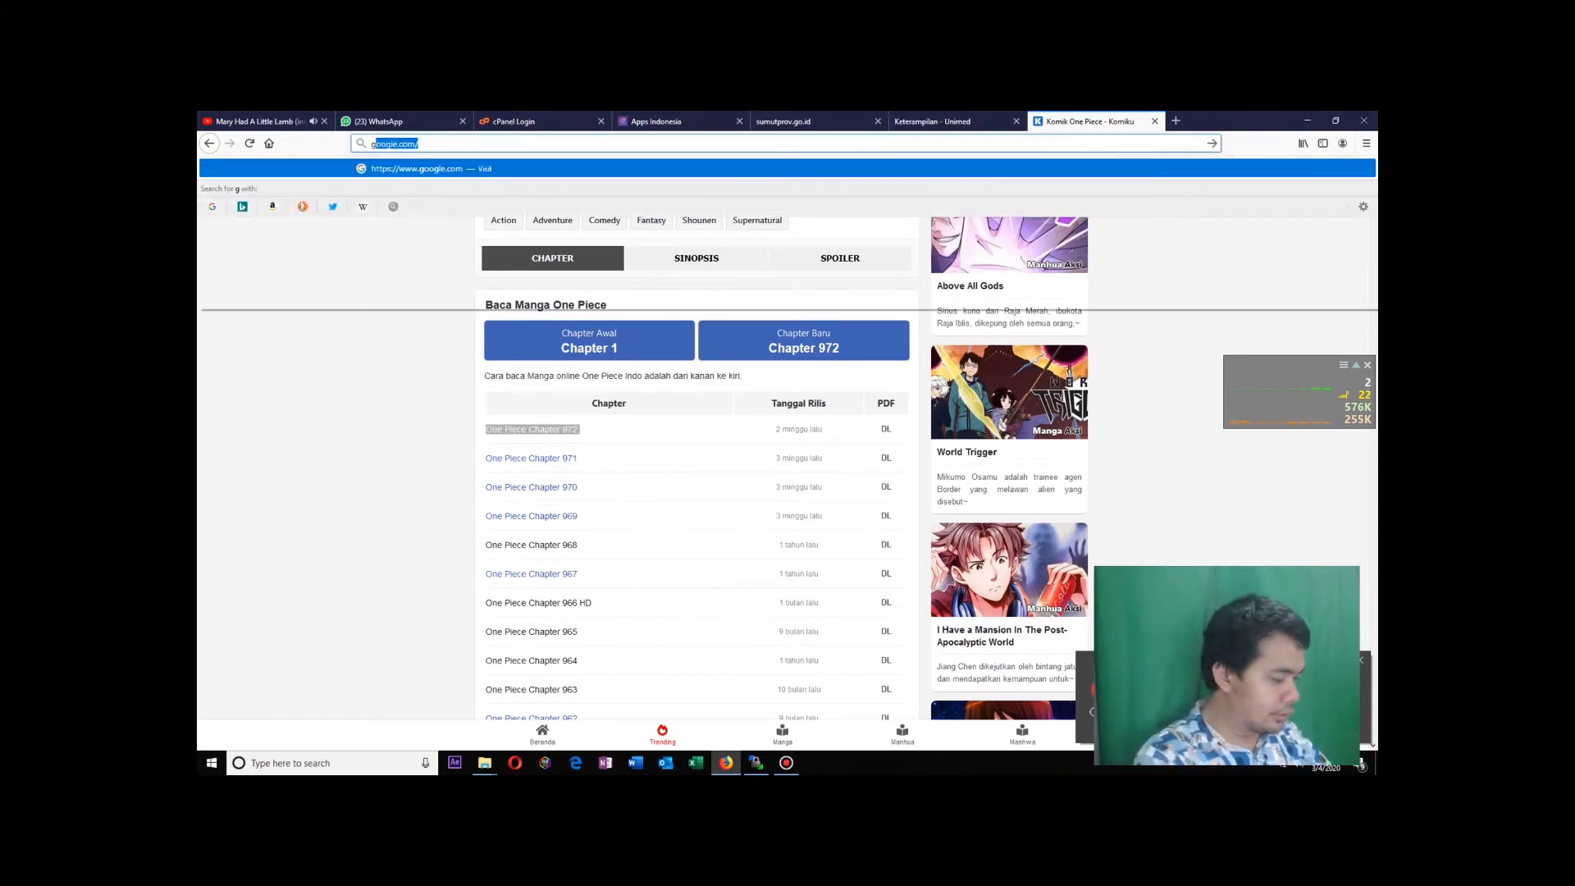
key("Return")
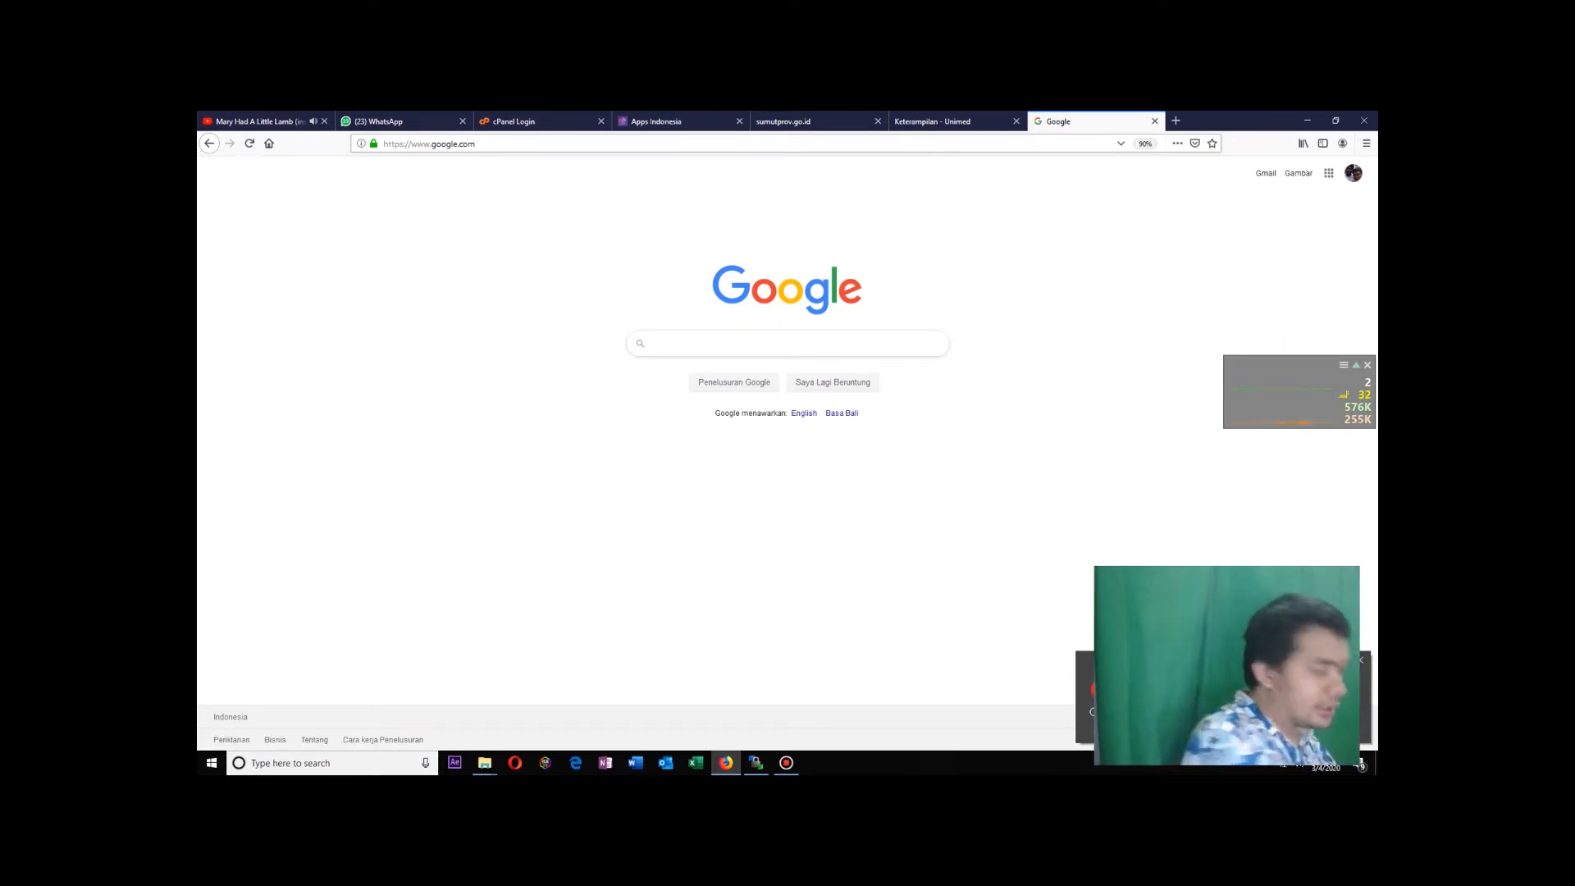
type("ke")
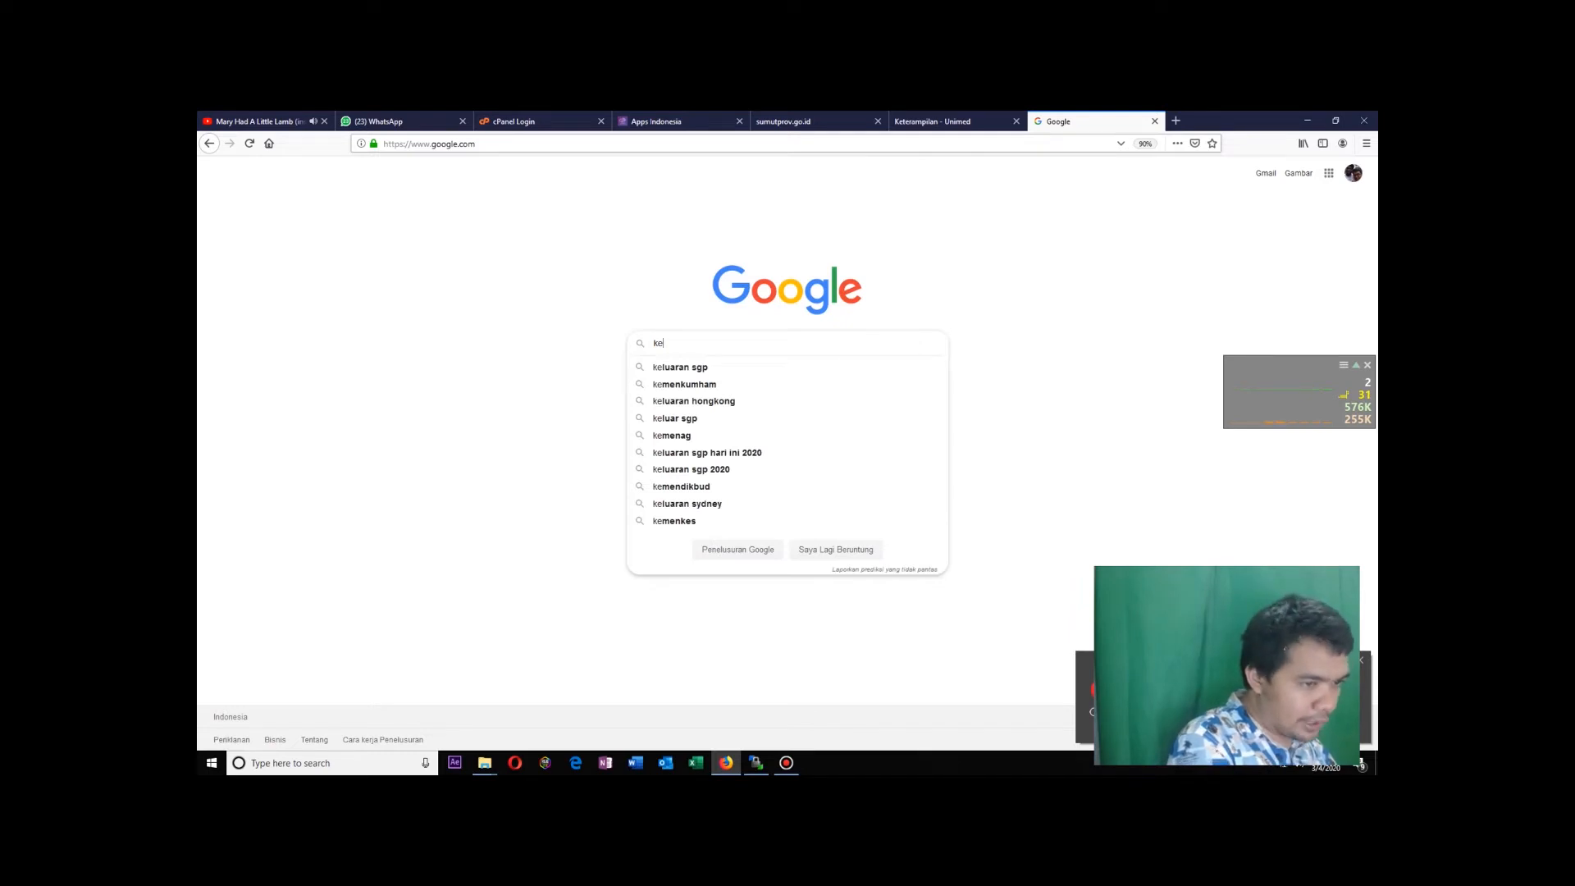
key("BackSpace")
key("BackSpace")
type("k")
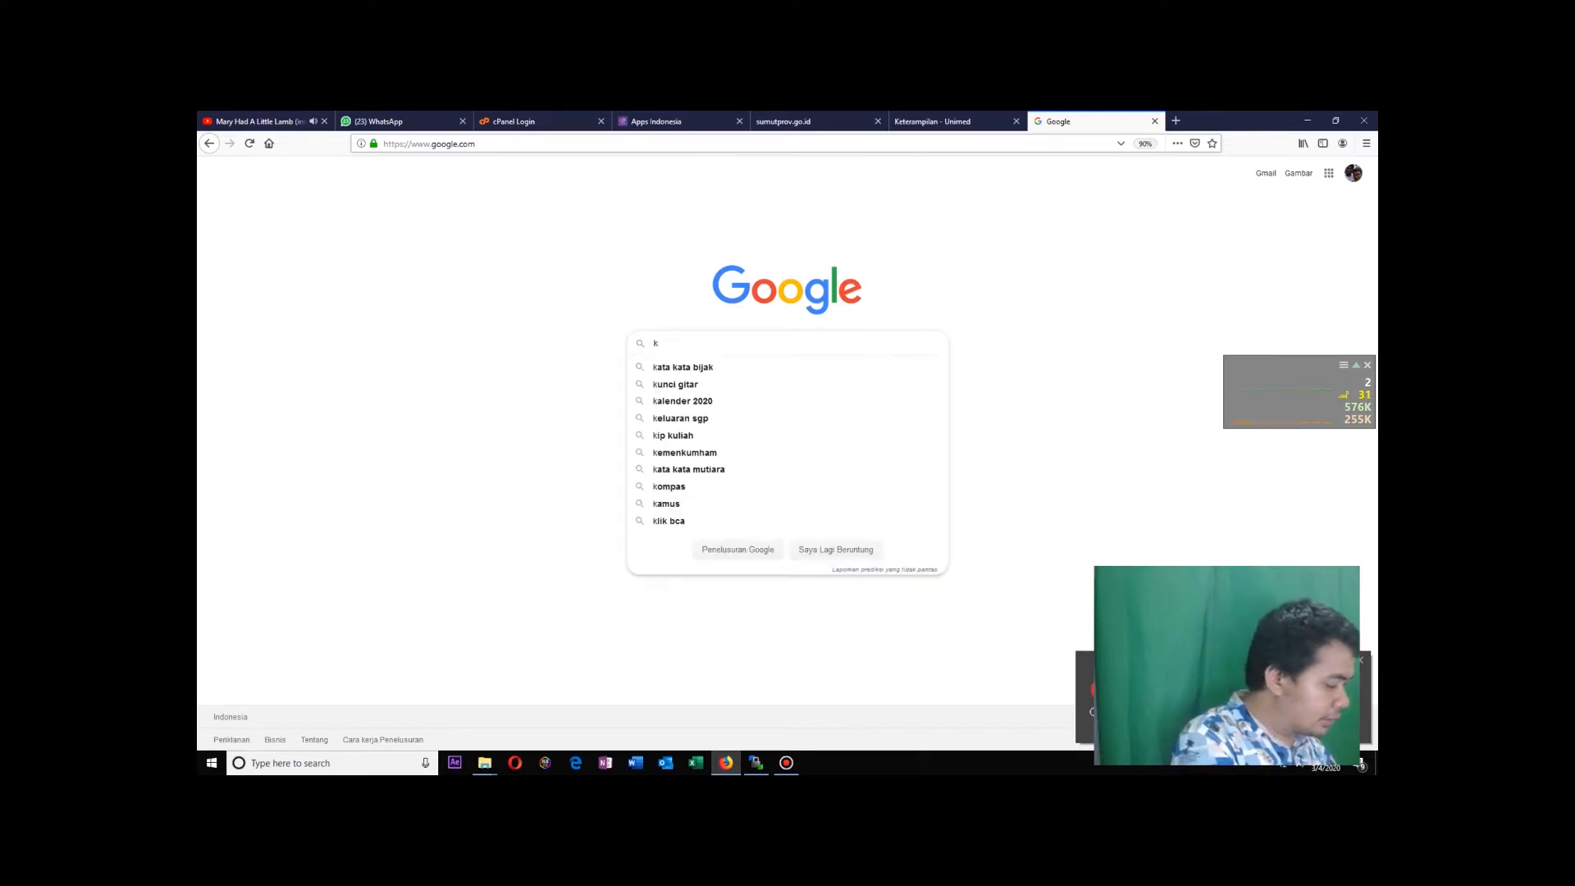
type("ep")
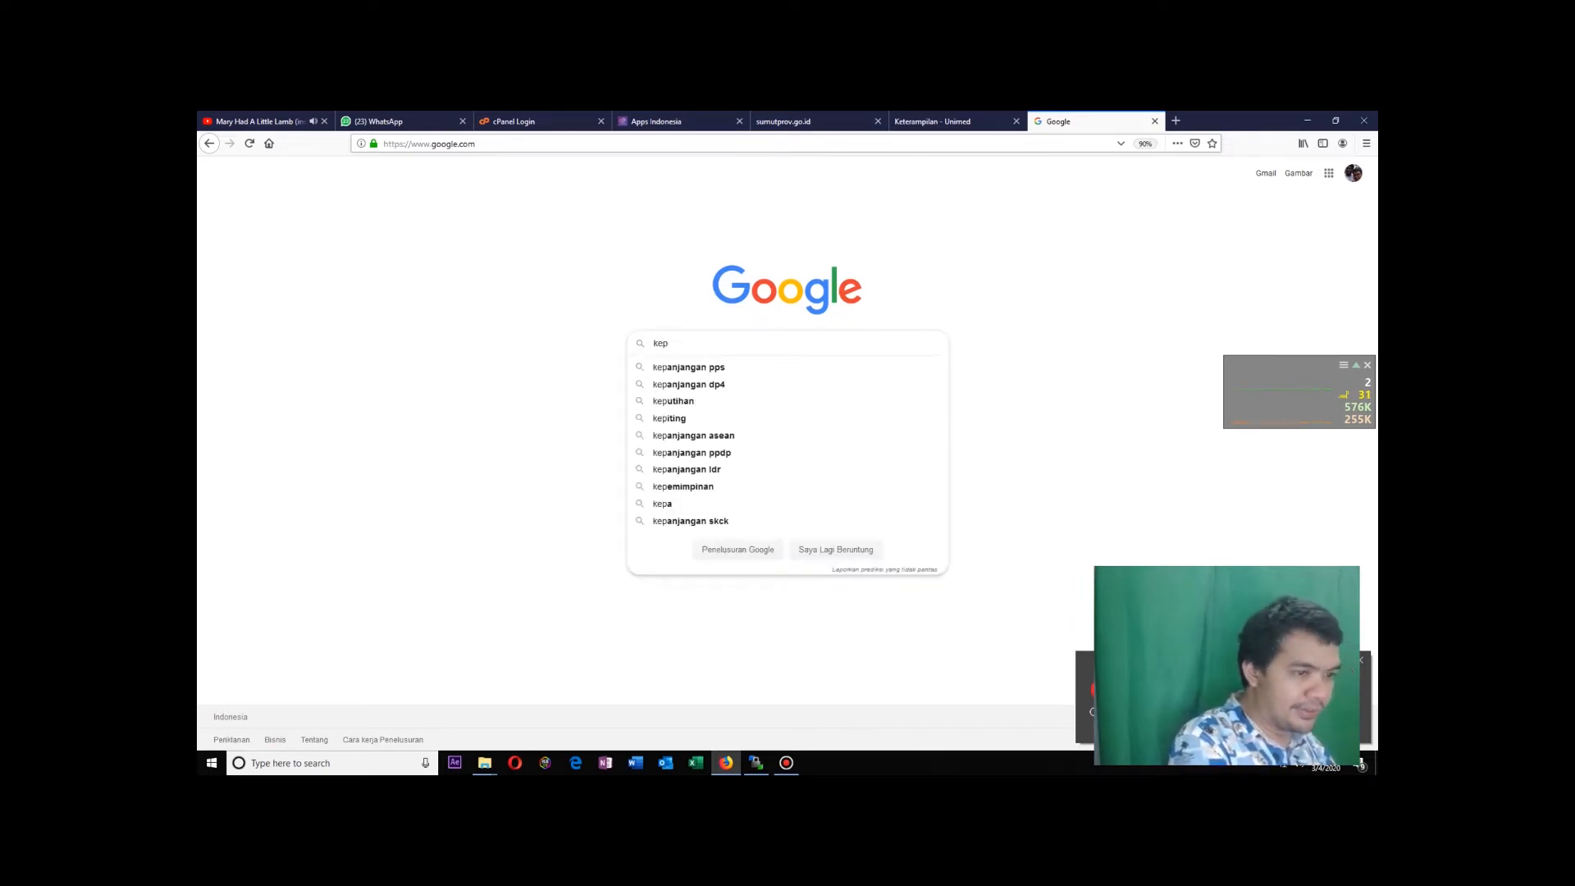
type("vid")
key("Return")
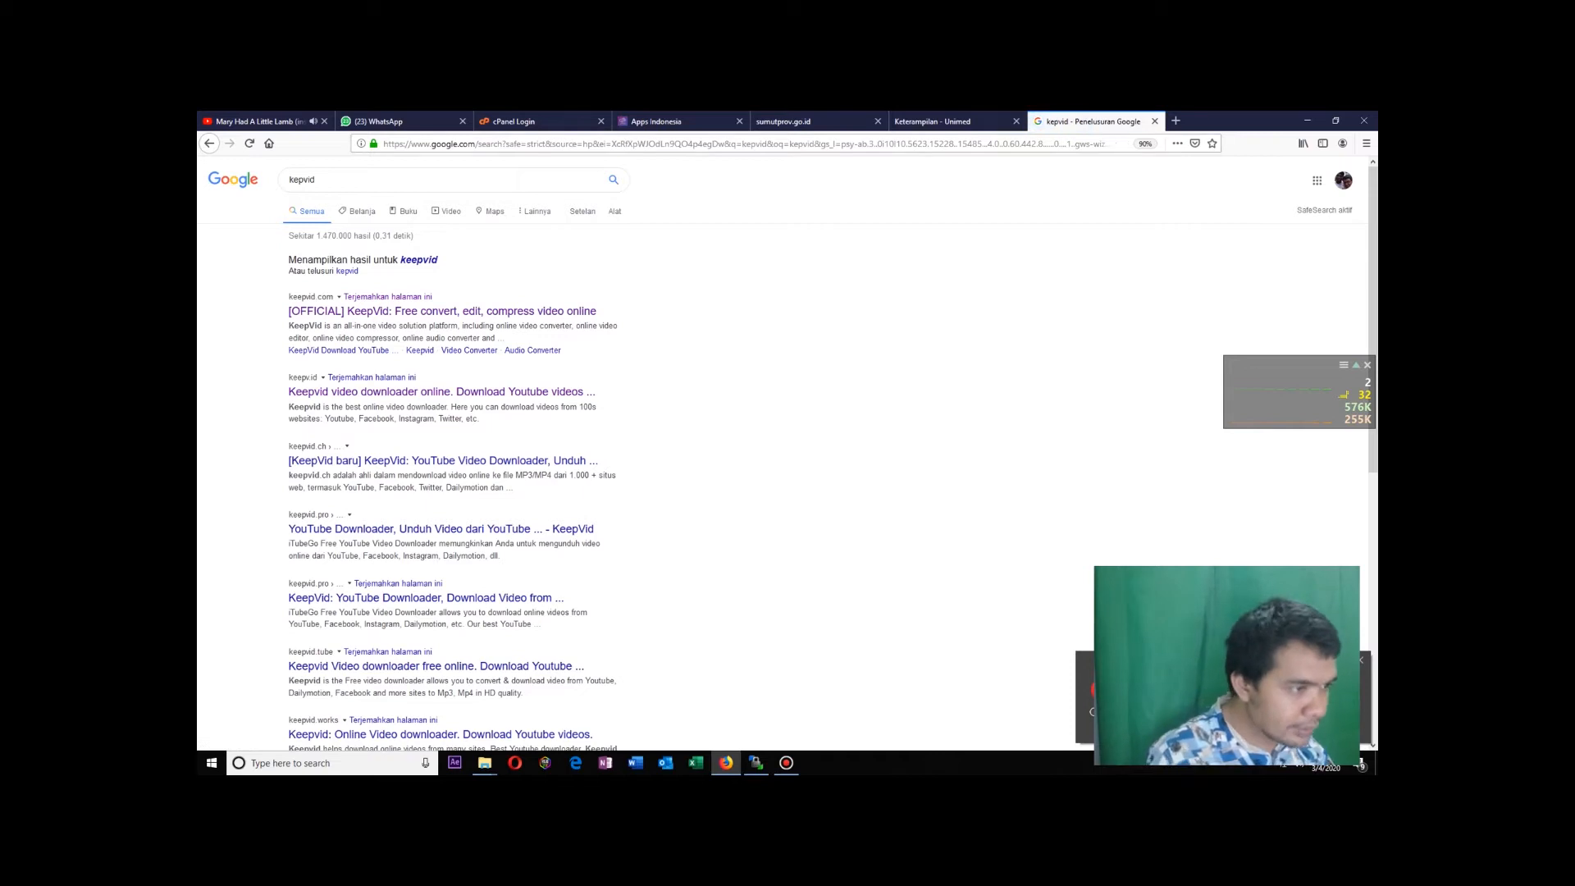
left_click(443, 311)
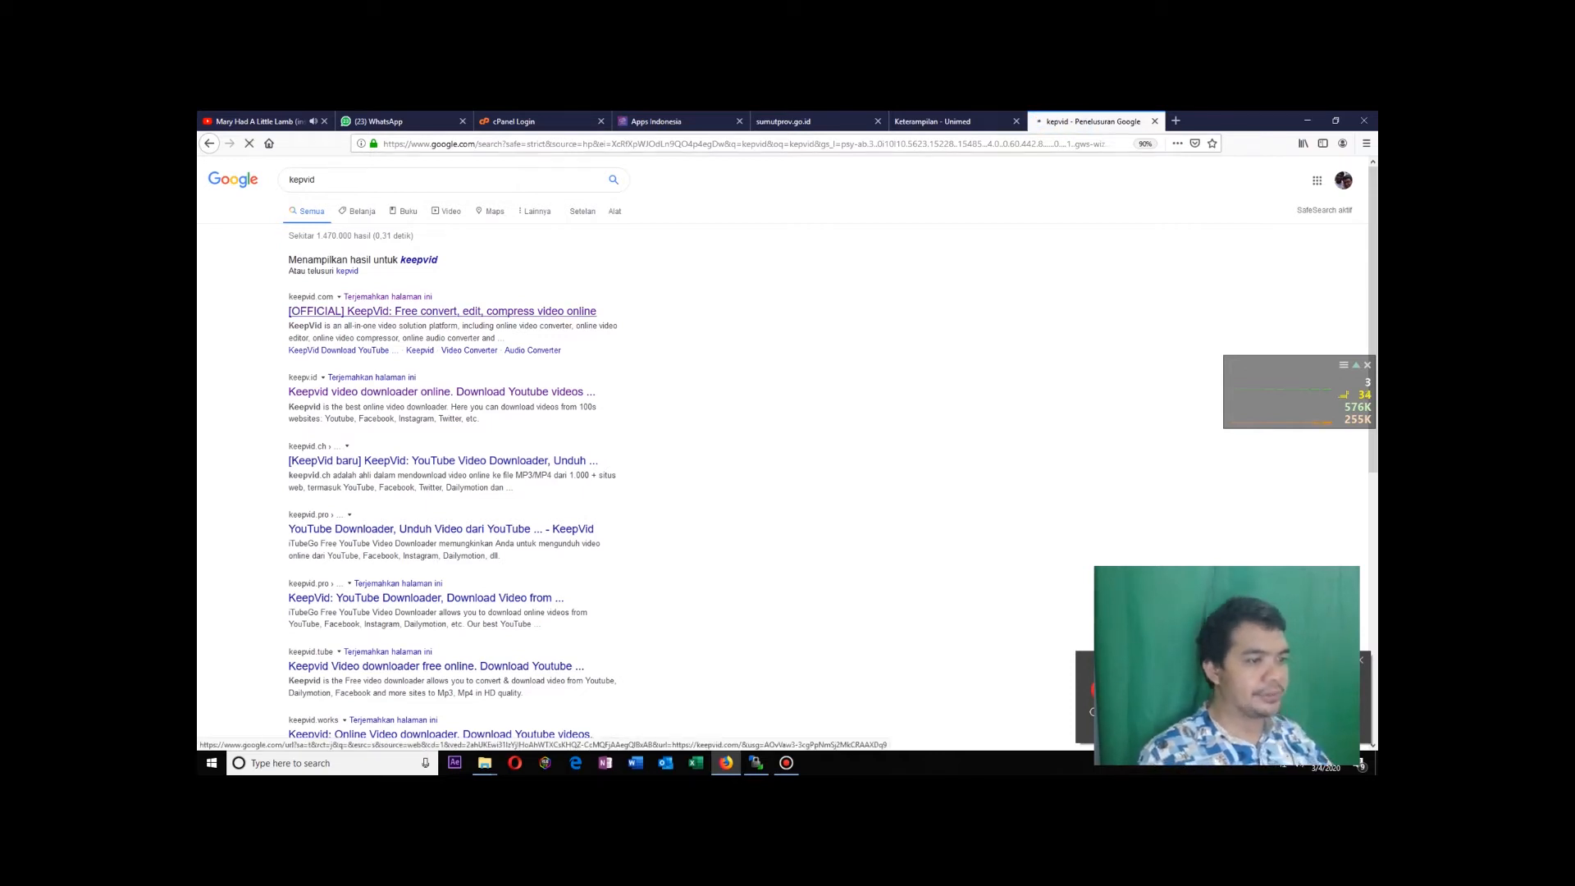
left_click(209, 143)
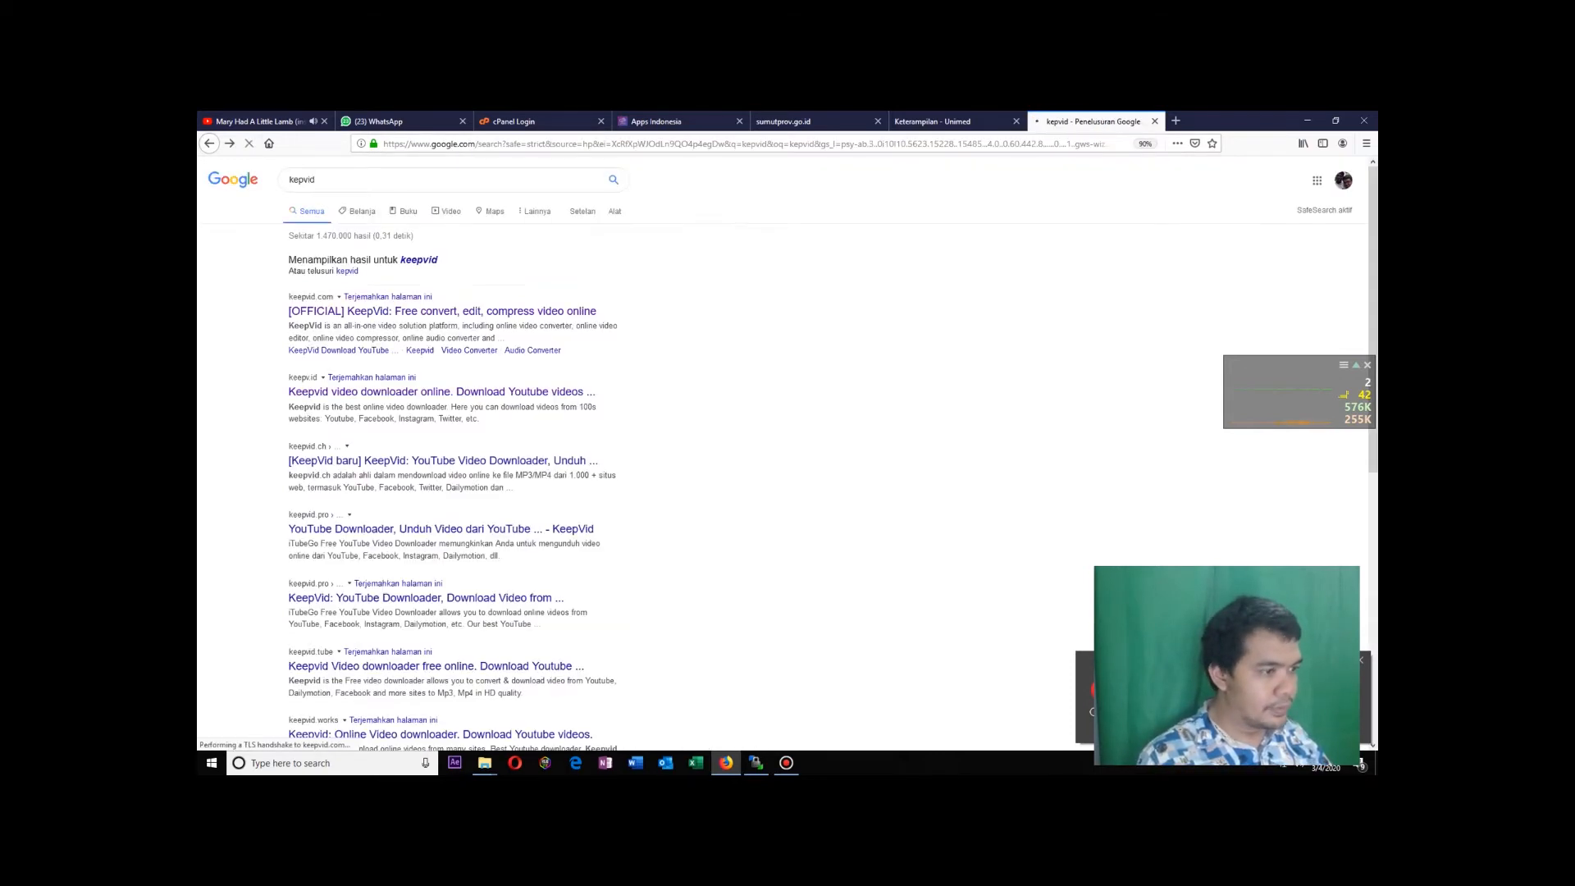
left_click(435, 458)
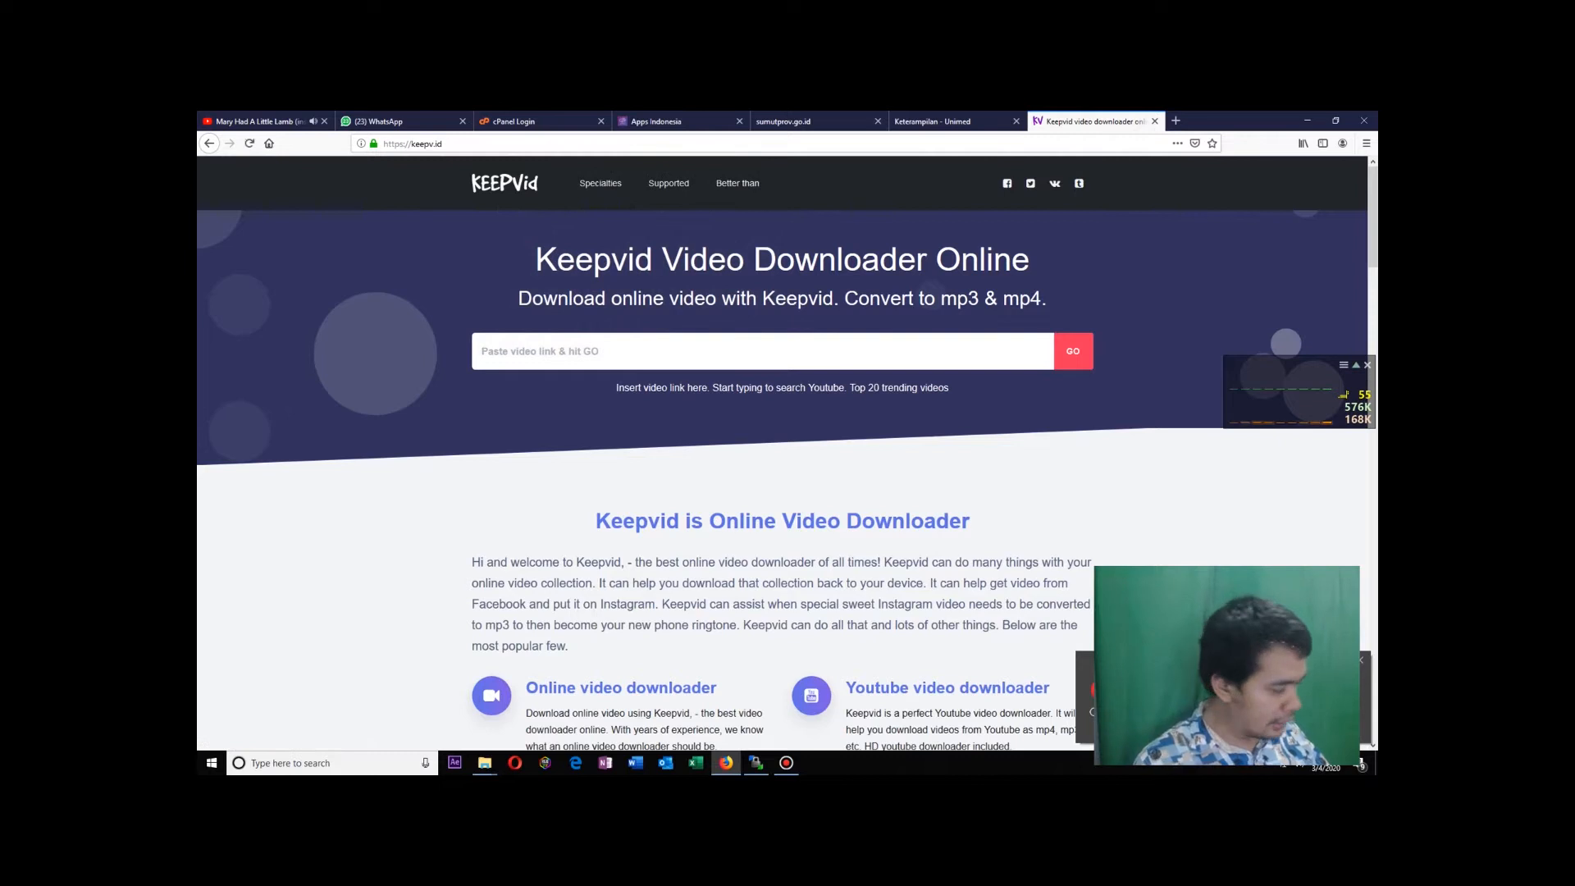
type("https://www.youtube.com/watch?v=g-aDOZDTz9M")
key("Return")
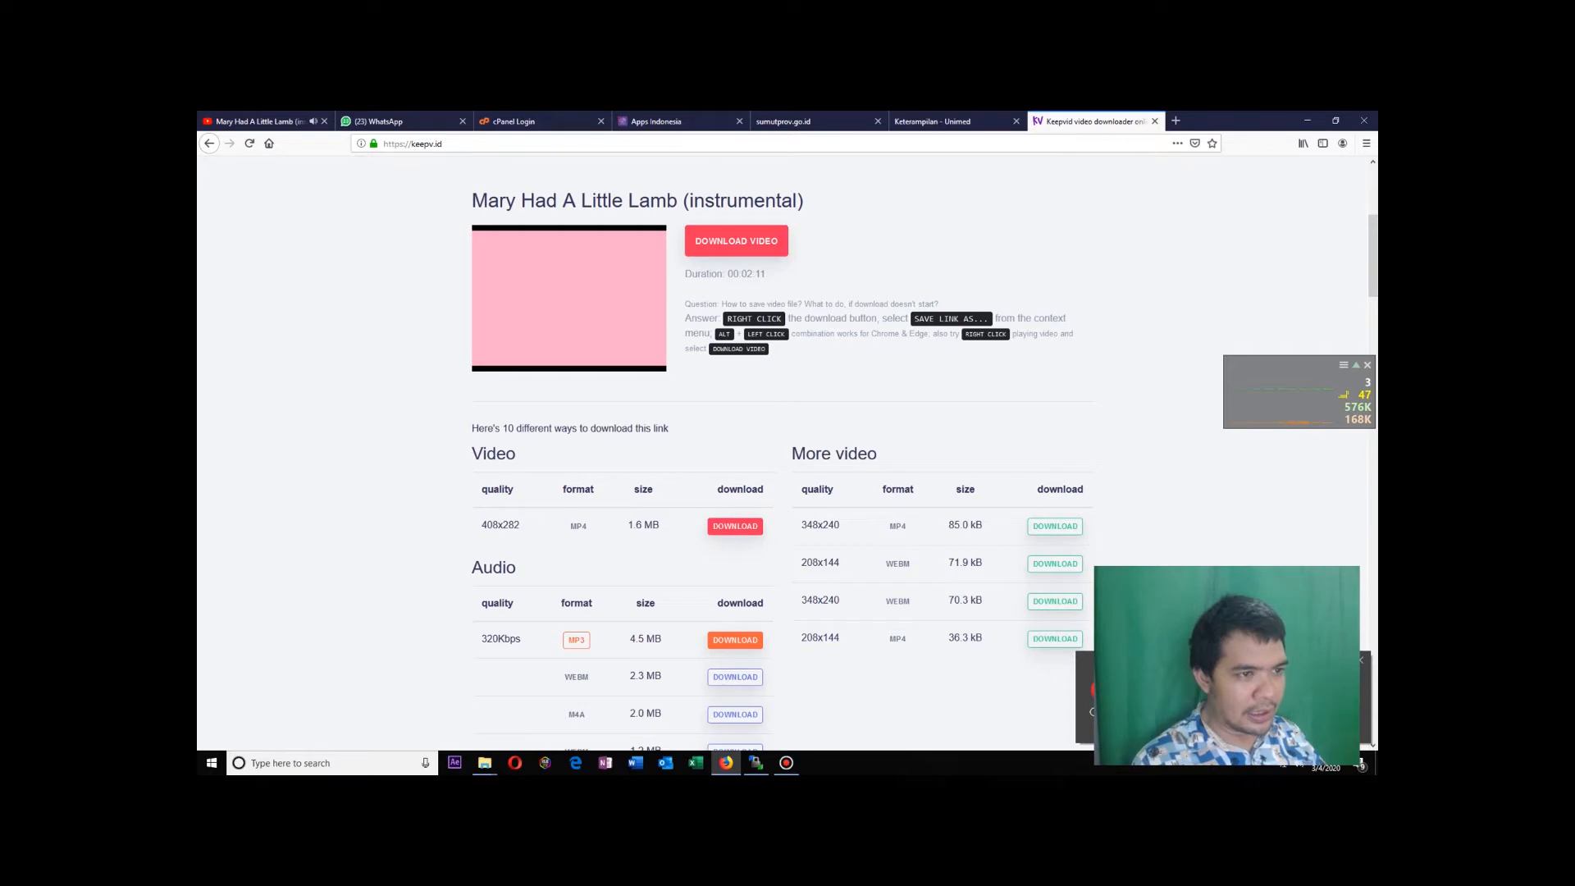
Download the 320Kbps MP3 audio version of the video, closing the advertising tabs that open.
scroll(784, 459, "down", 3)
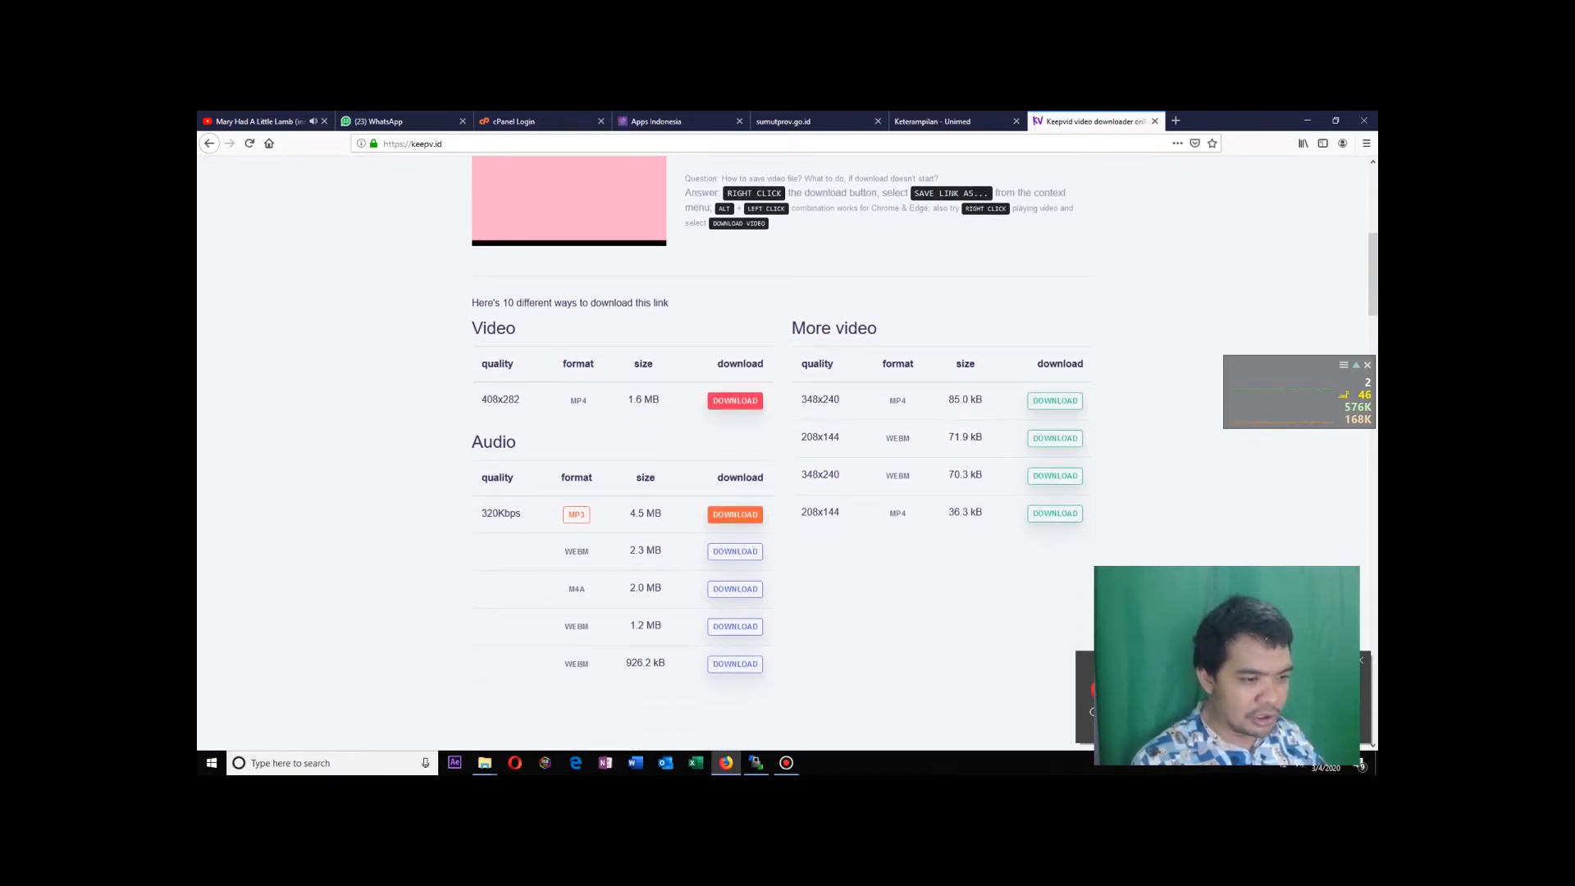
scroll(783, 459, "down", 1)
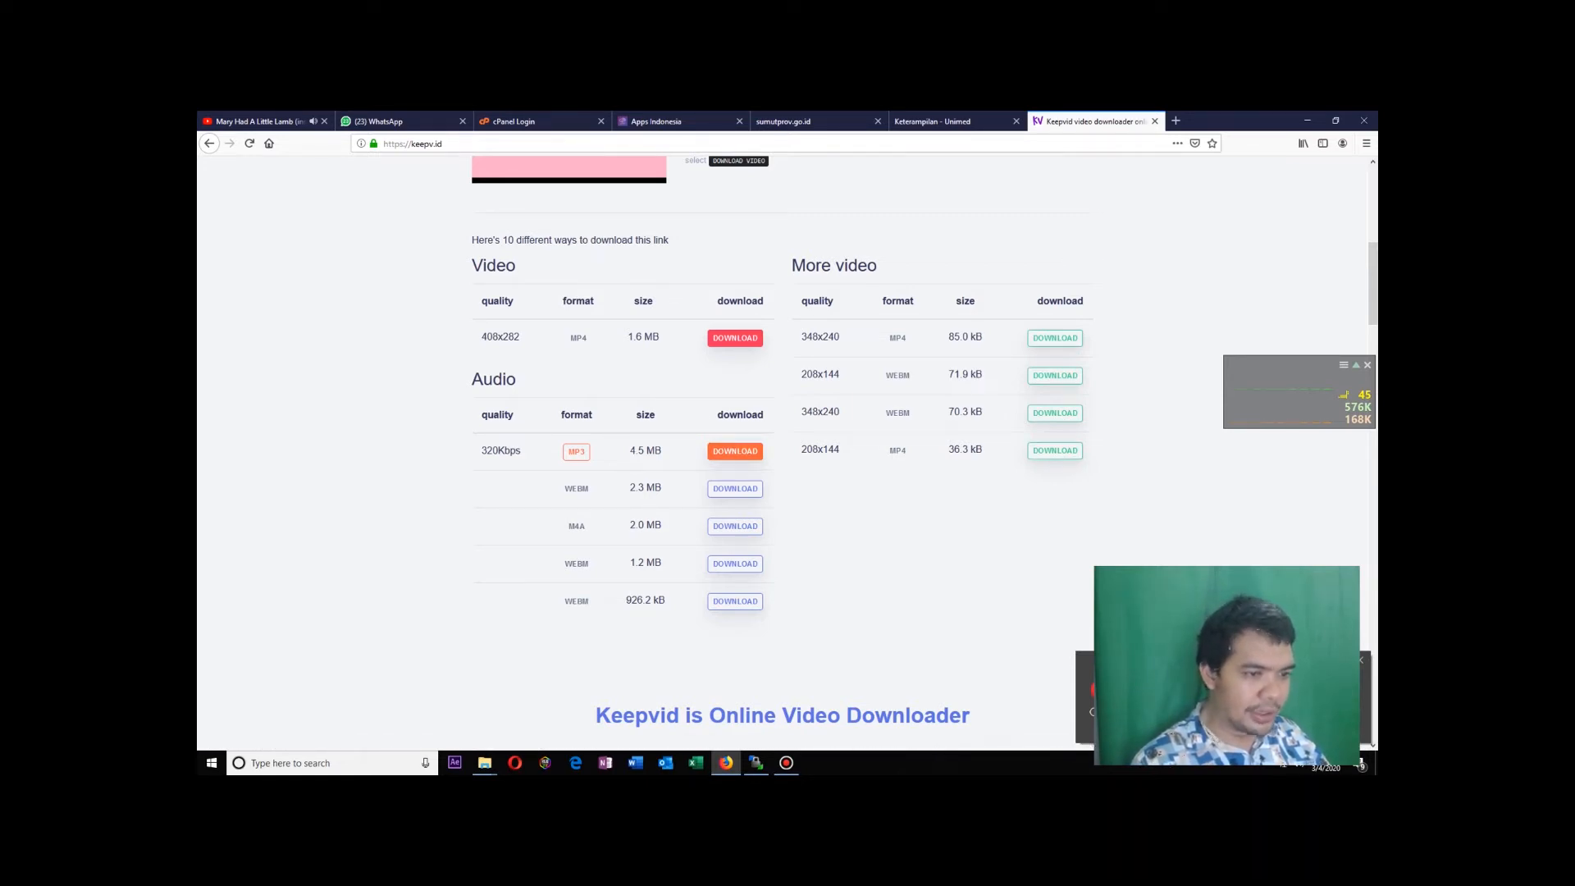
left_click(734, 451)
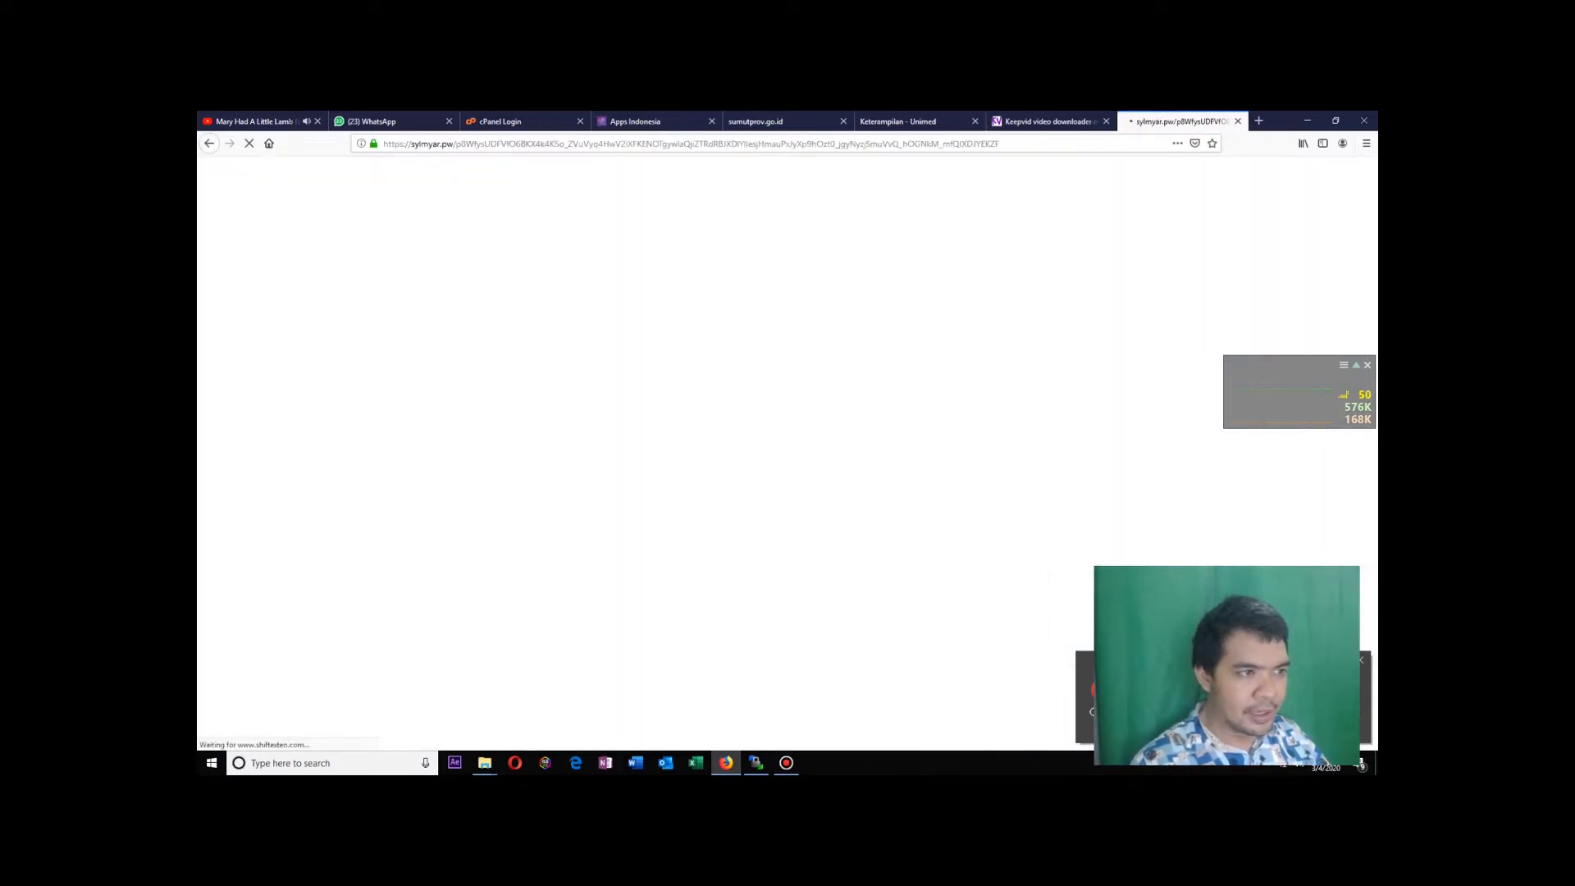
left_click(1237, 121)
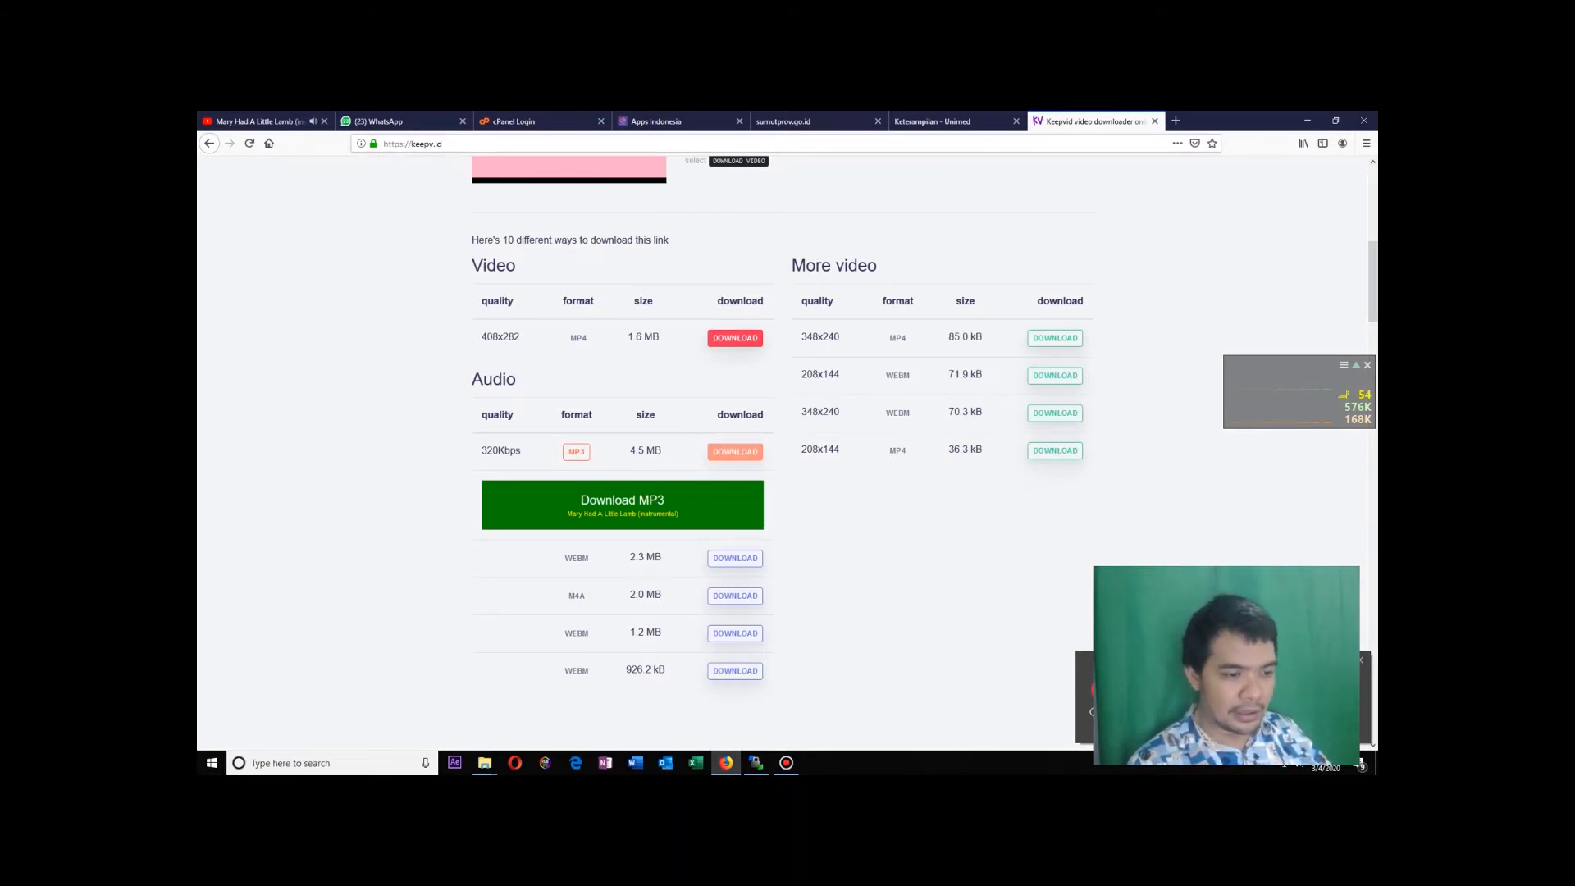
left_click(622, 504)
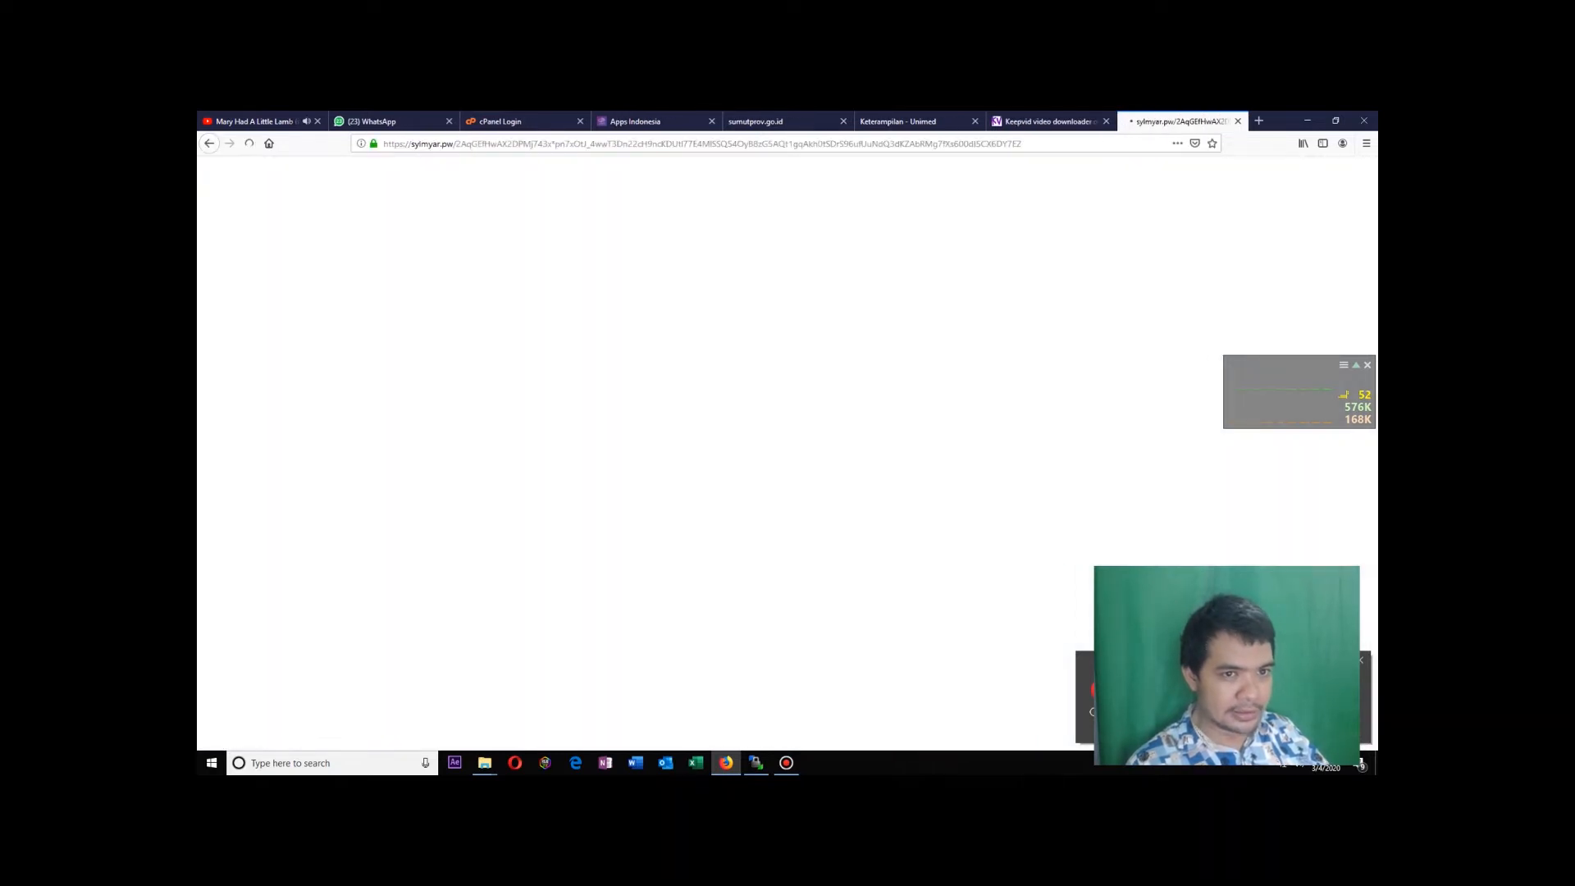
key("ctrl+w")
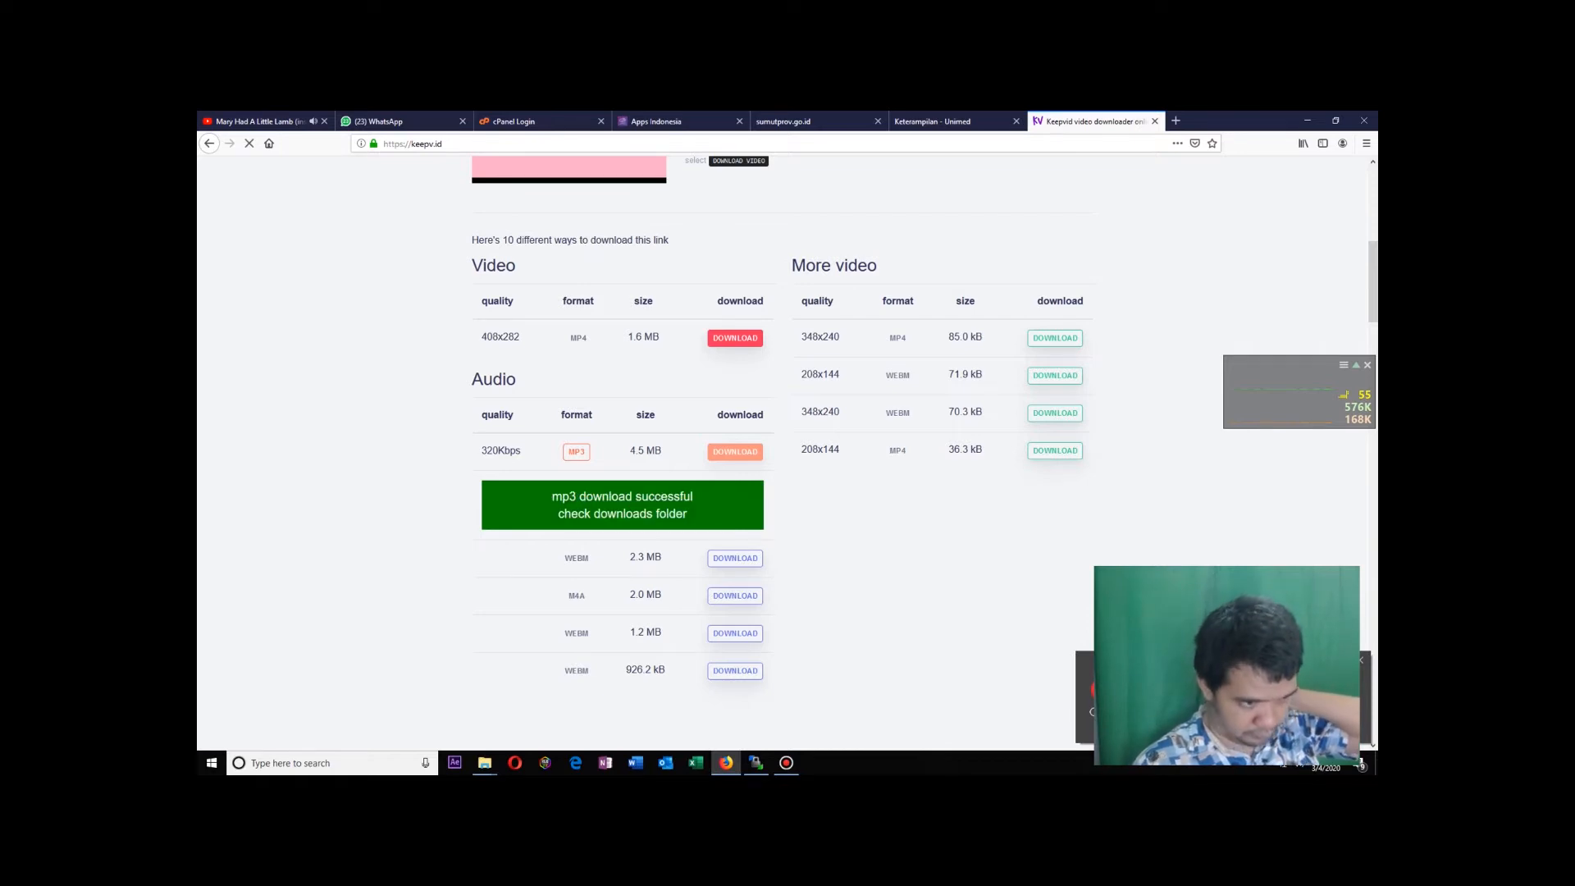
left_click(587, 417)
left_click(728, 467)
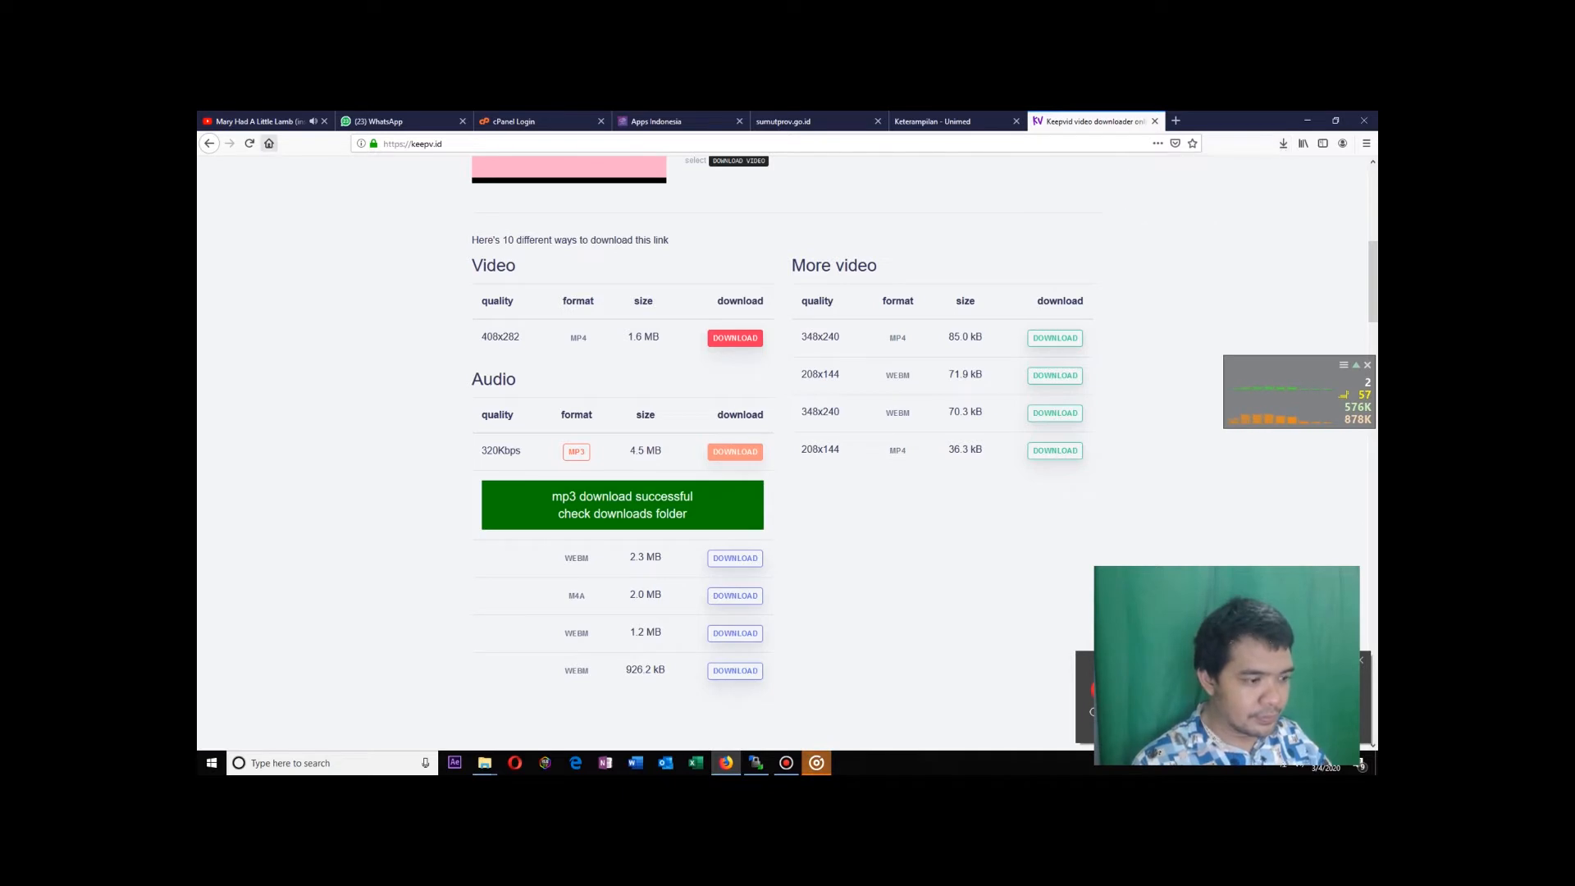
Pause the YouTube video and preview the downloaded MP3 in Groove Music from 0:29 and about 1:13, closing the player when done.
left_click(261, 121)
left_click(677, 412)
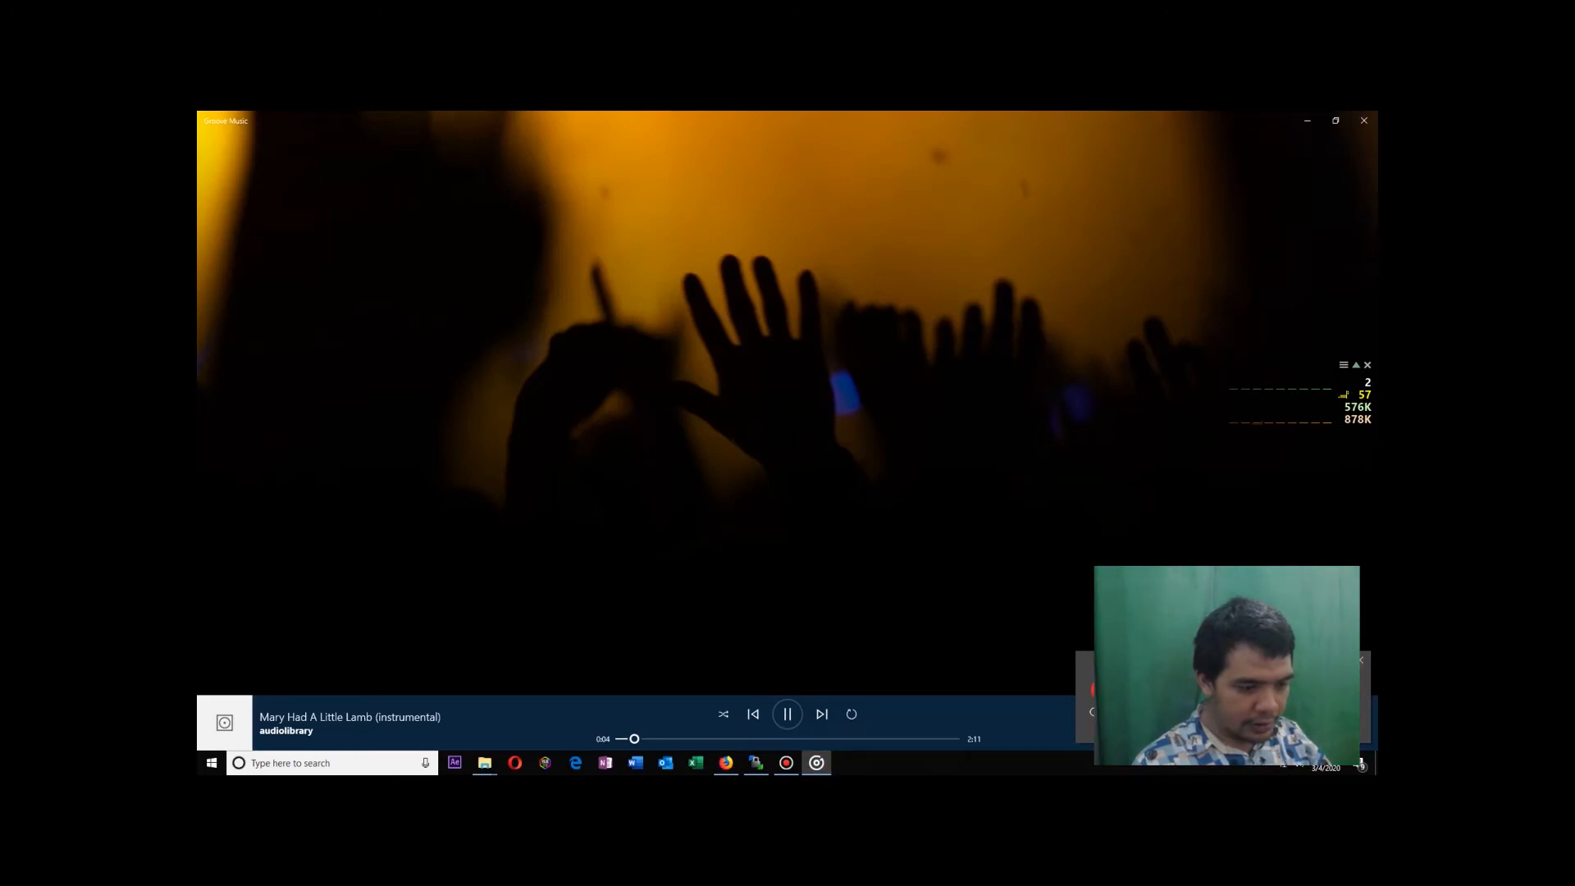
left_click(696, 738)
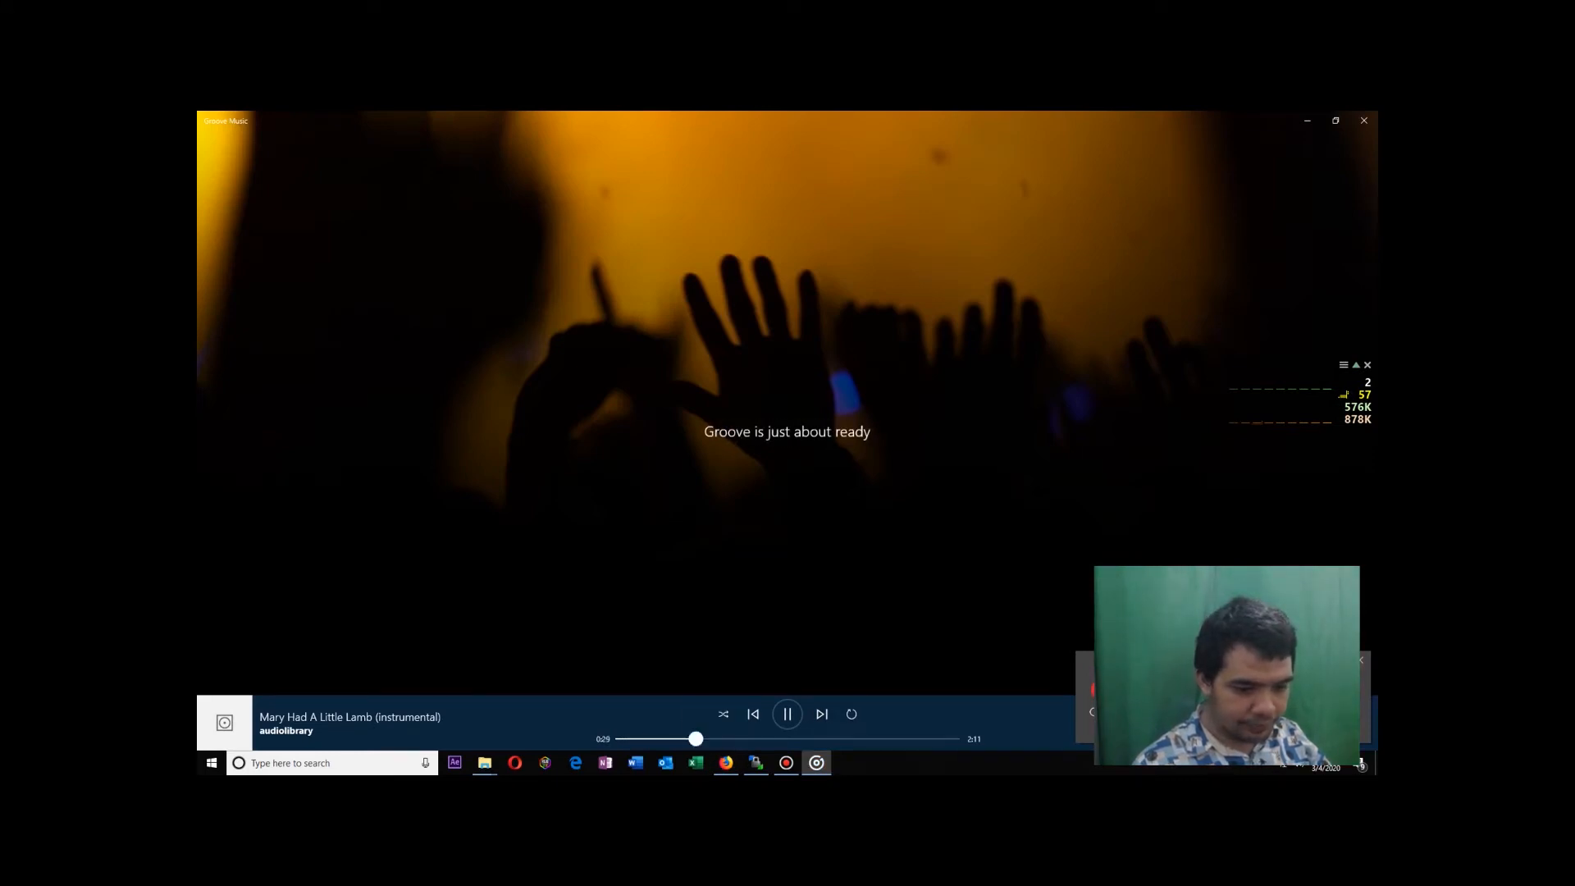
left_click_drag(696, 738, 801, 738)
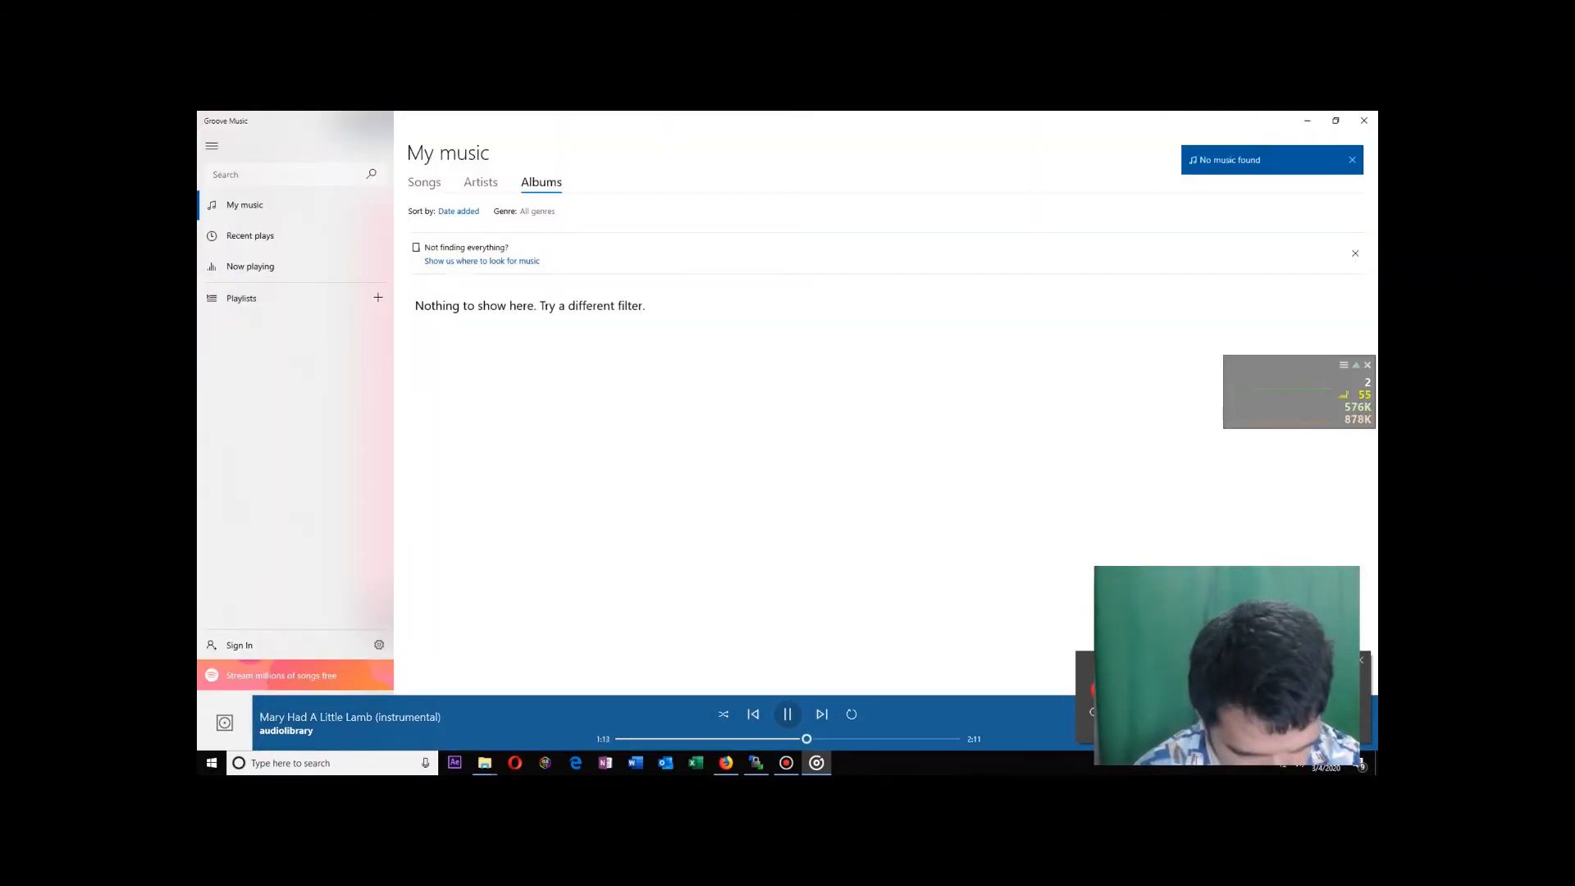
left_click(788, 714)
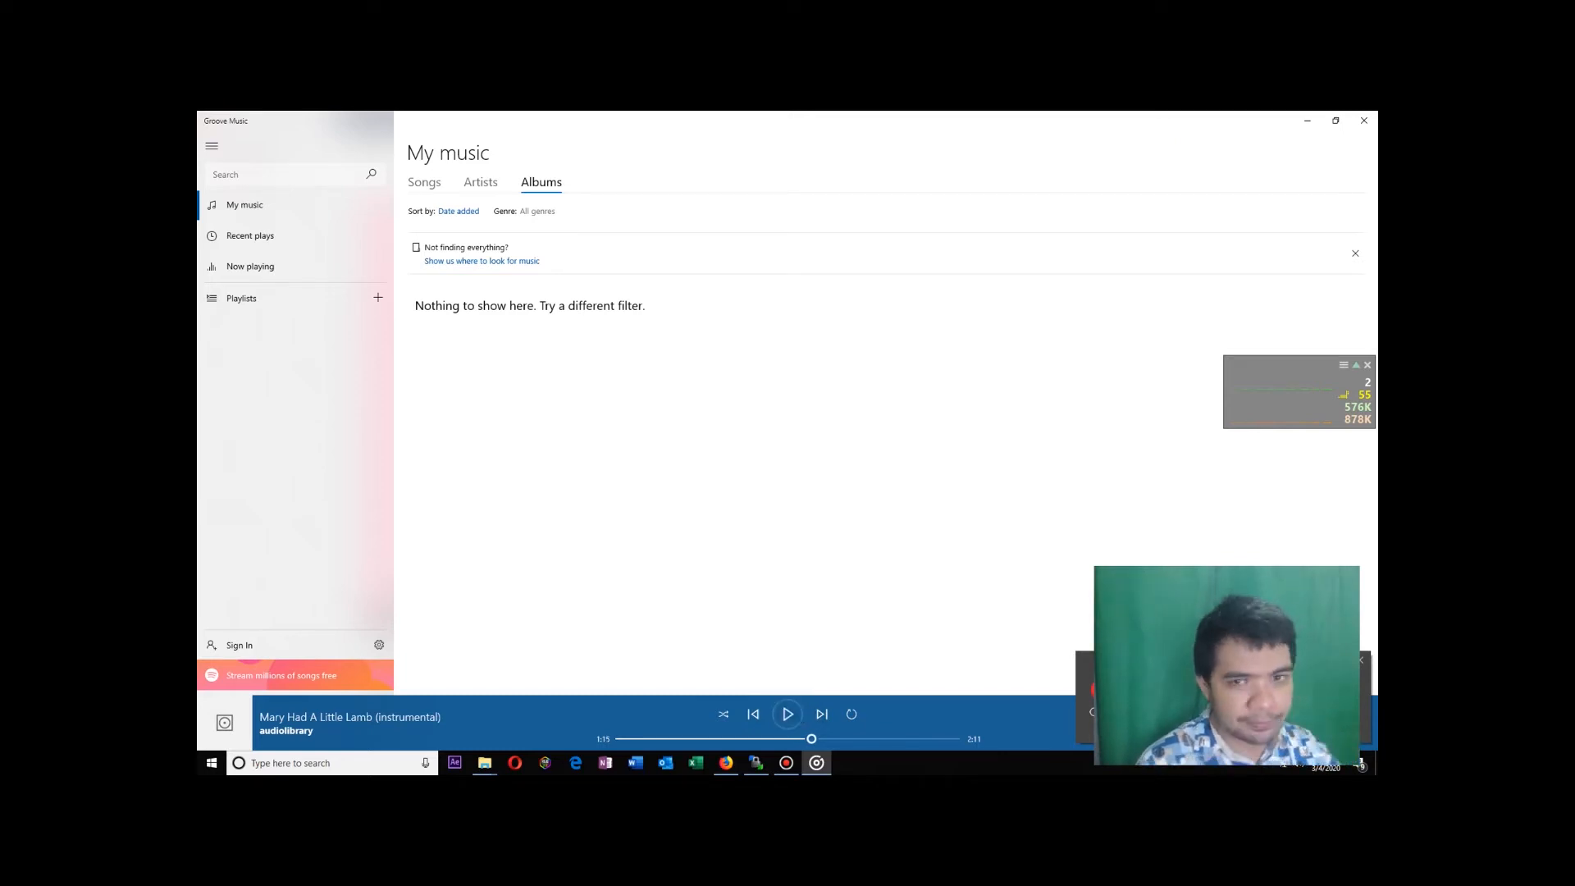
left_click(1364, 121)
Paste the downloaded Mary Had A Little Lamb MP3 from the Downloads folder into the Music folder and minimize File Explorer.
left_click(1282, 143)
left_click(1271, 169)
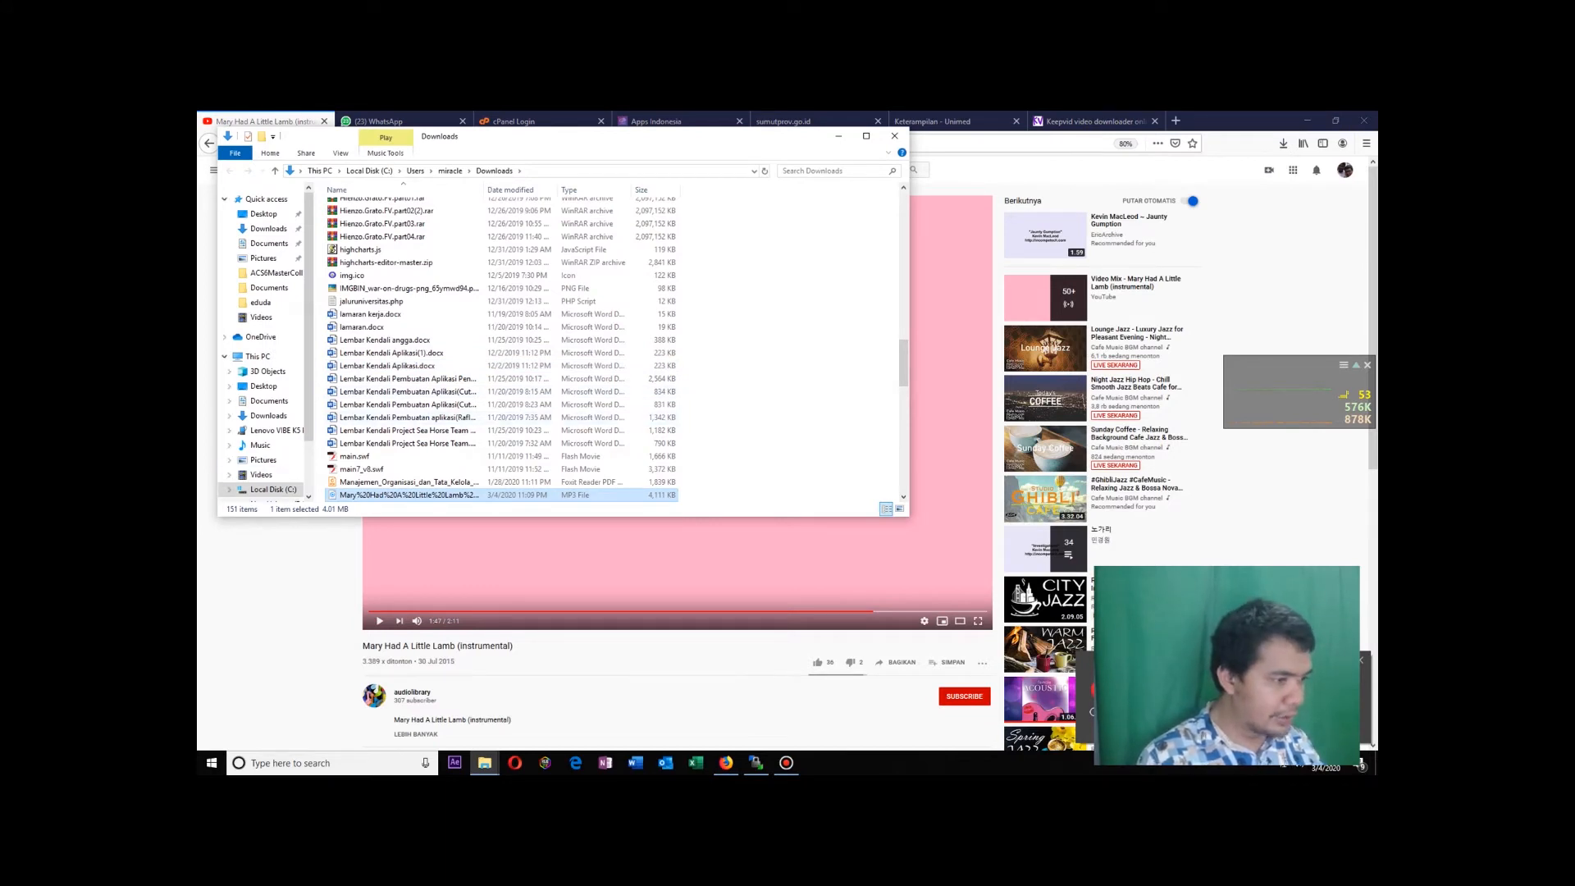
left_click(260, 475)
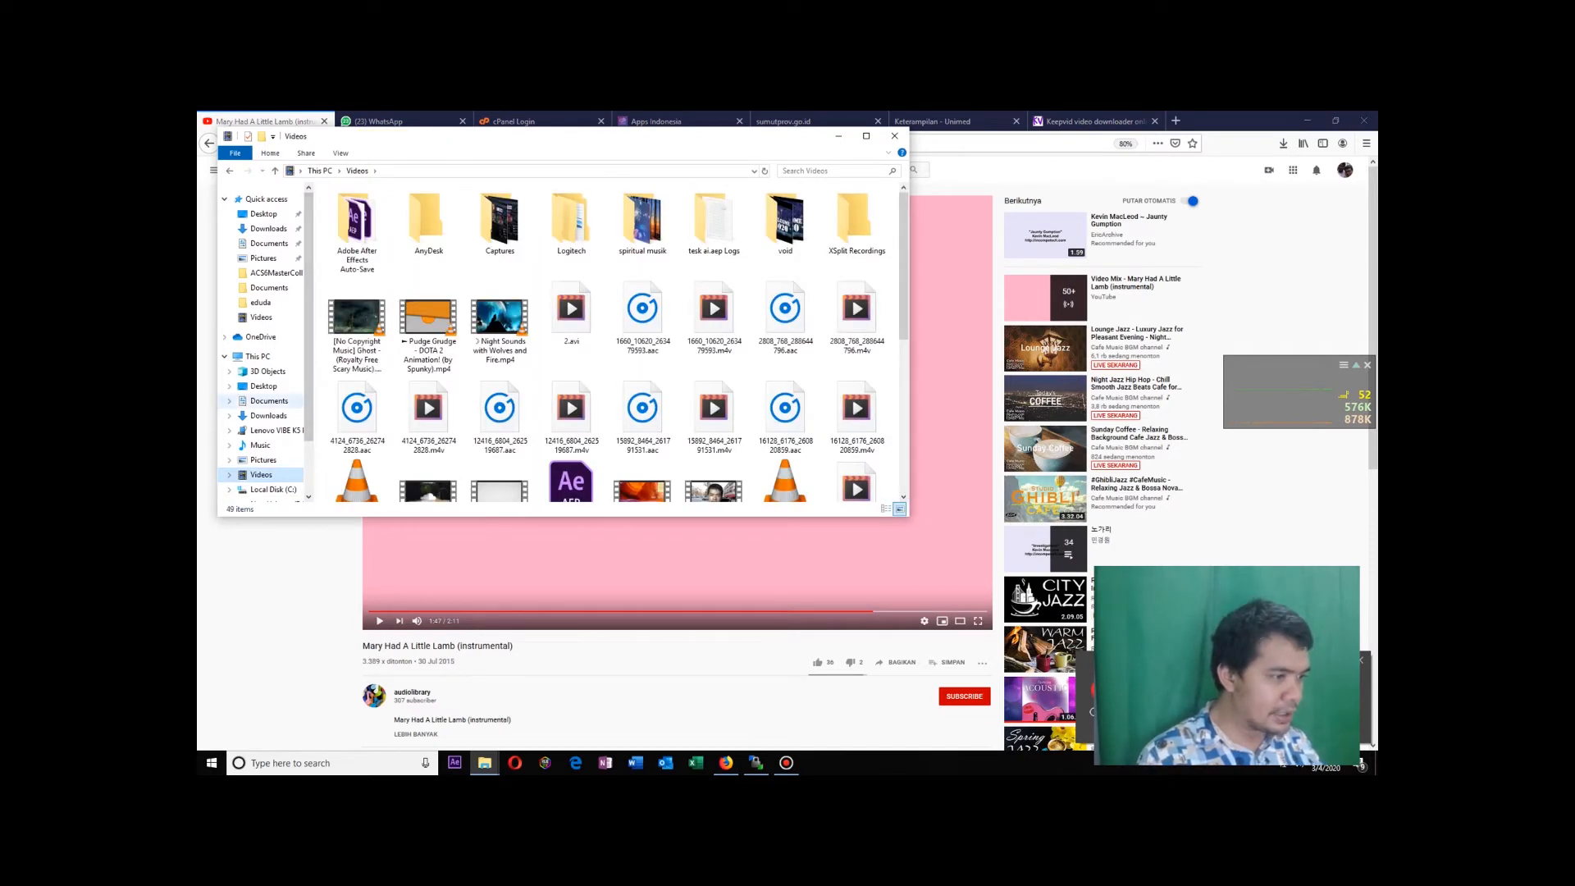
left_click(269, 415)
left_click(269, 400)
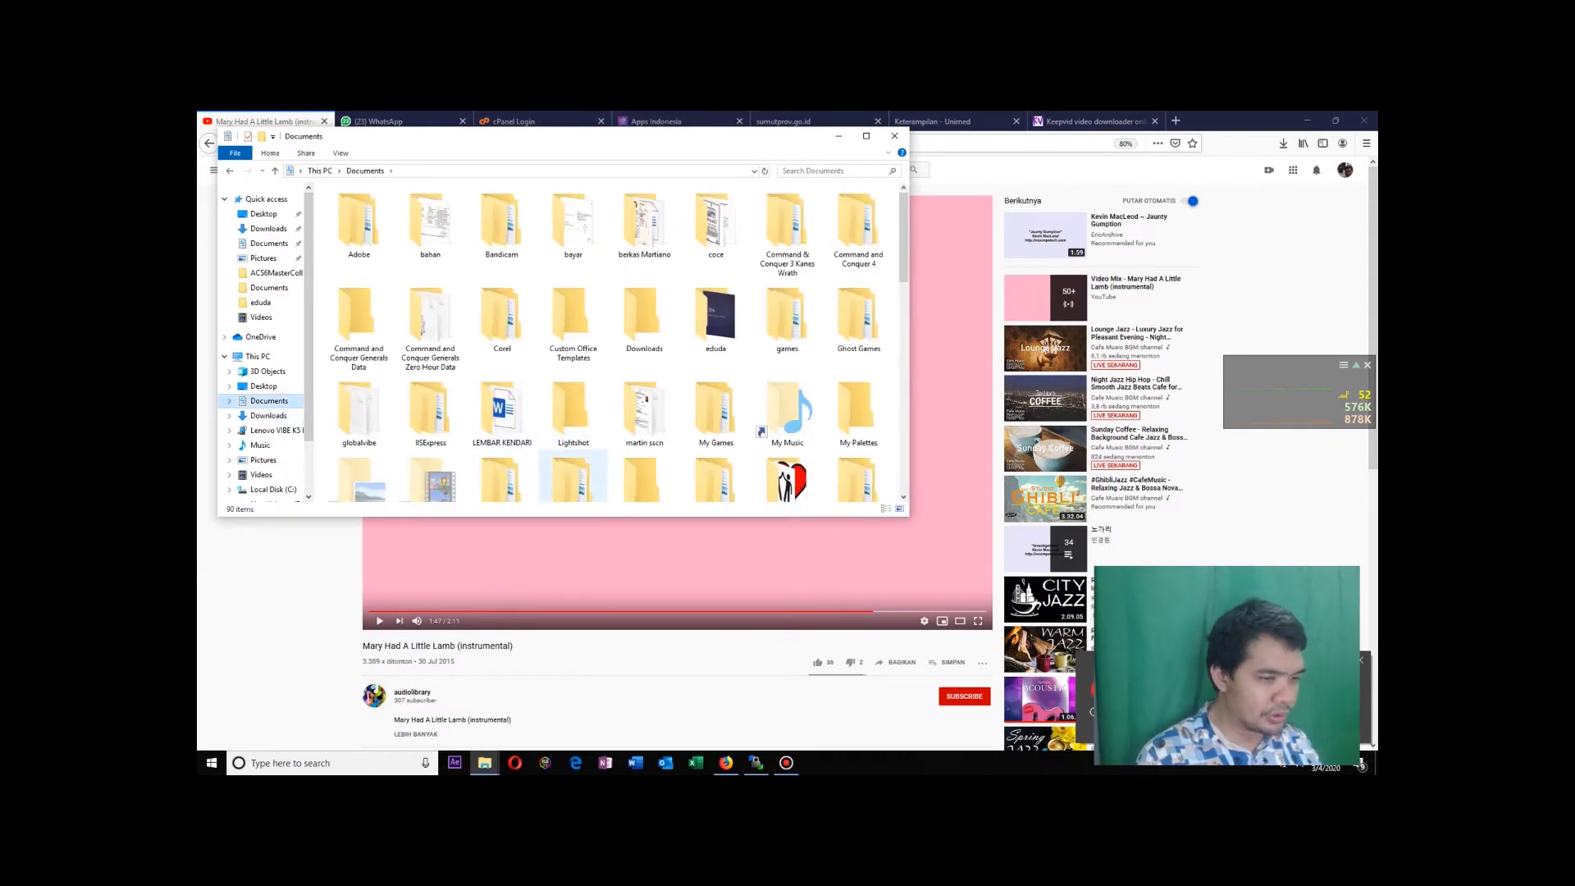
scroll(574, 480, "down", 10)
left_click(260, 445)
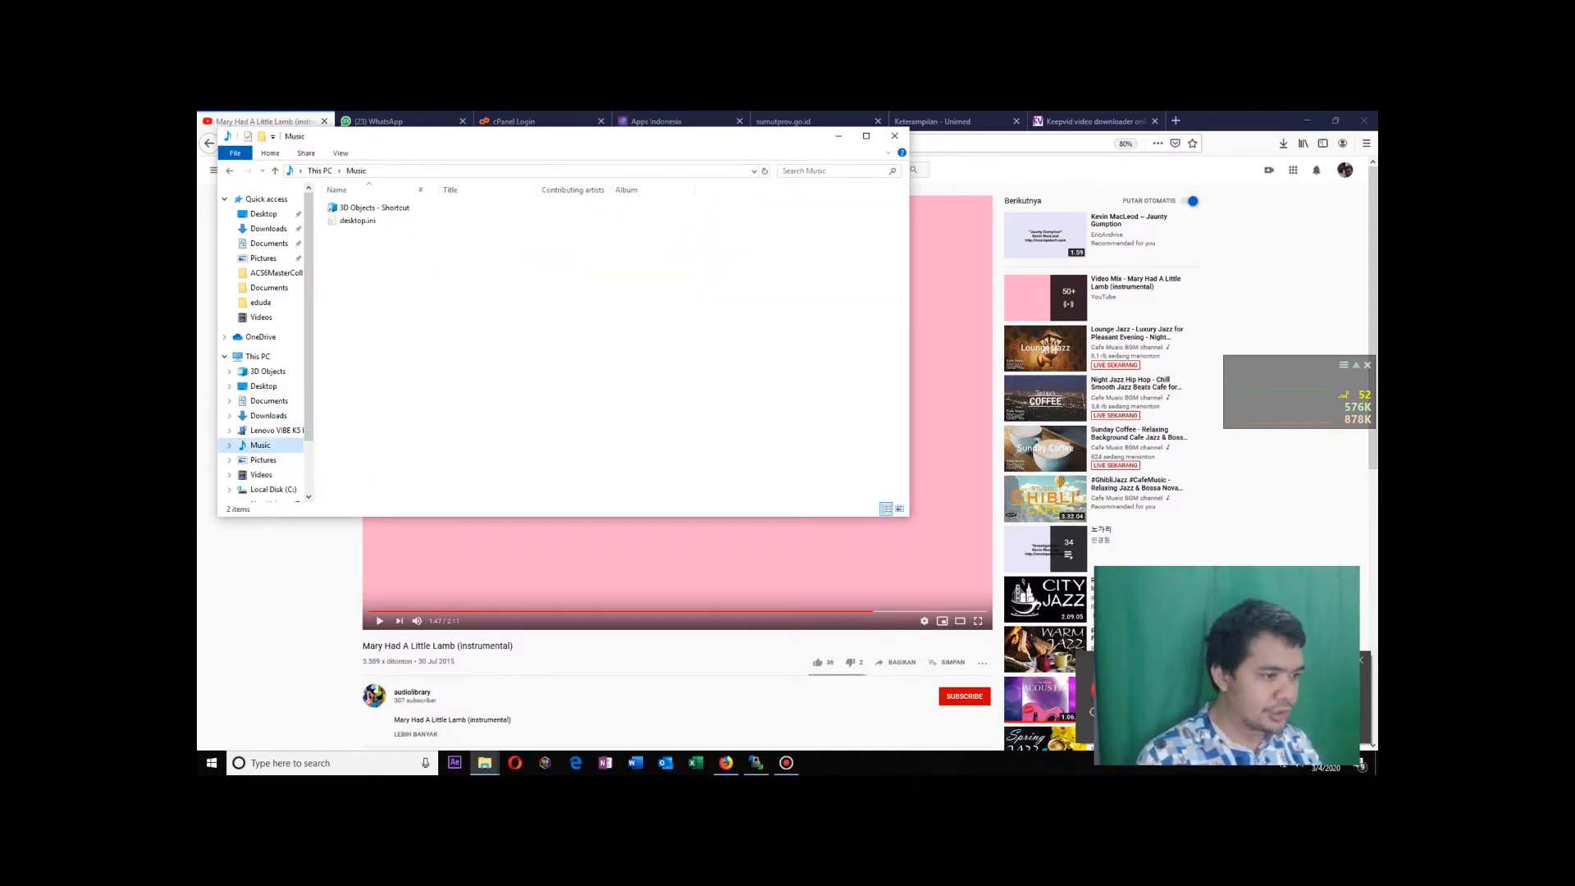
key("ctrl+v")
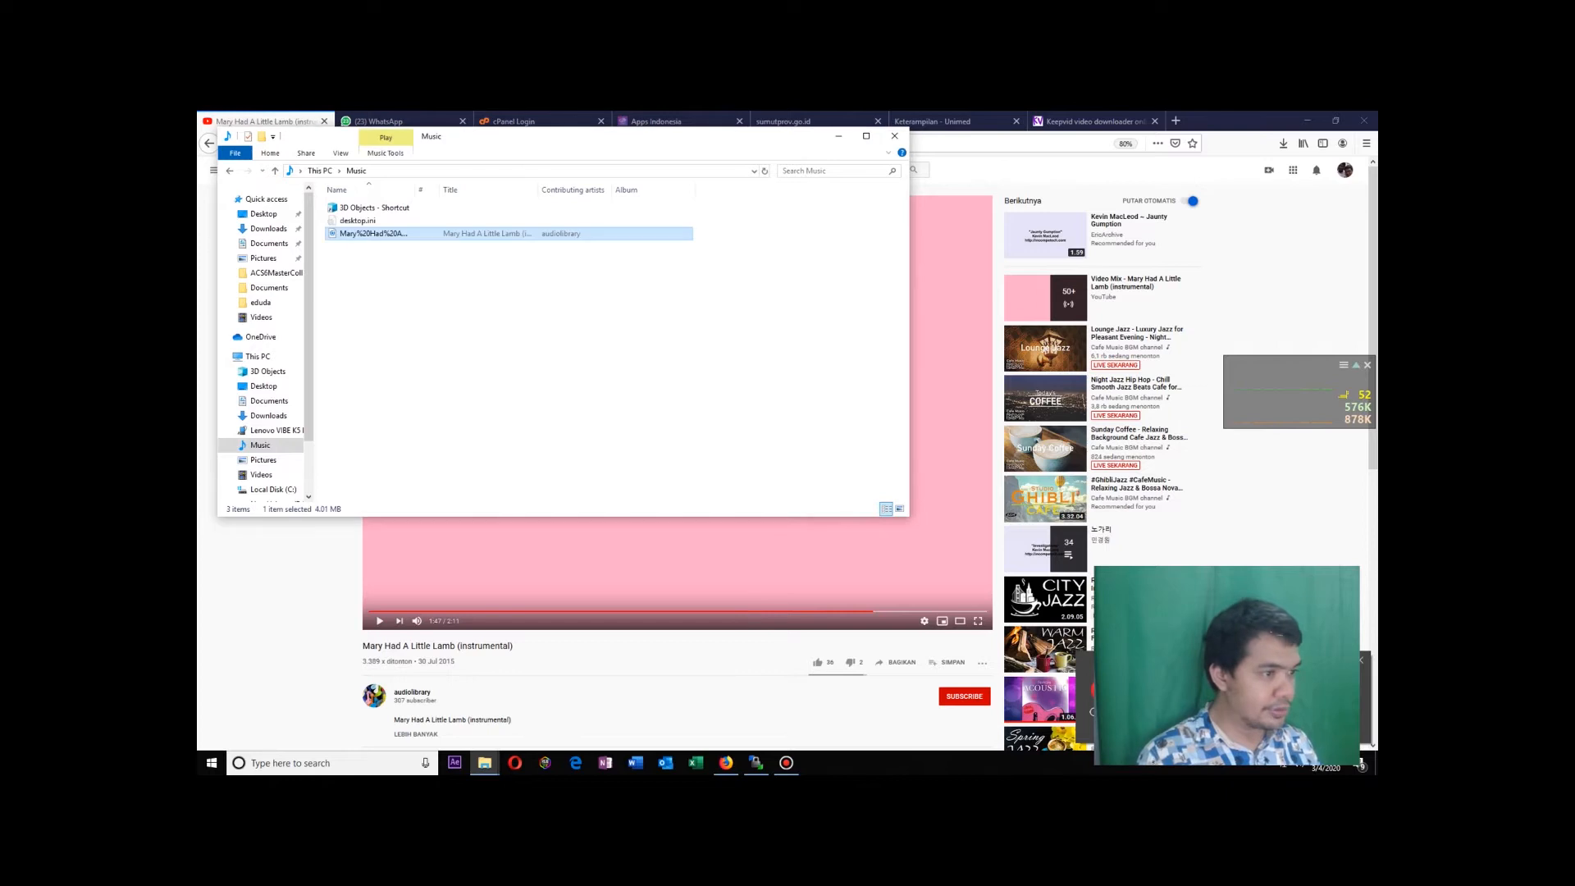
key("Escape")
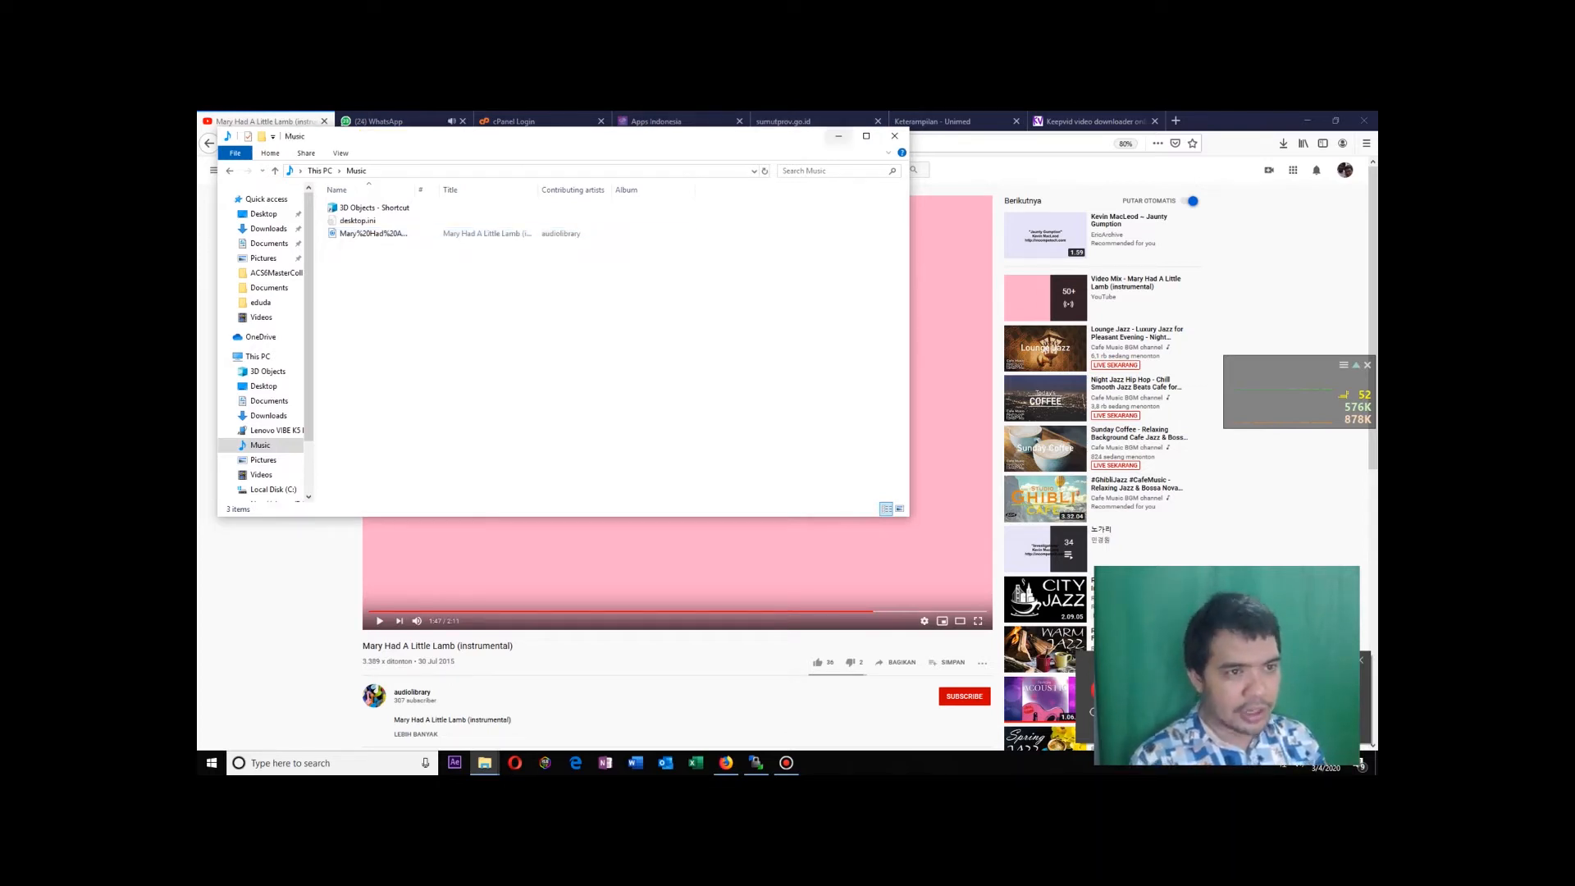
left_click(838, 136)
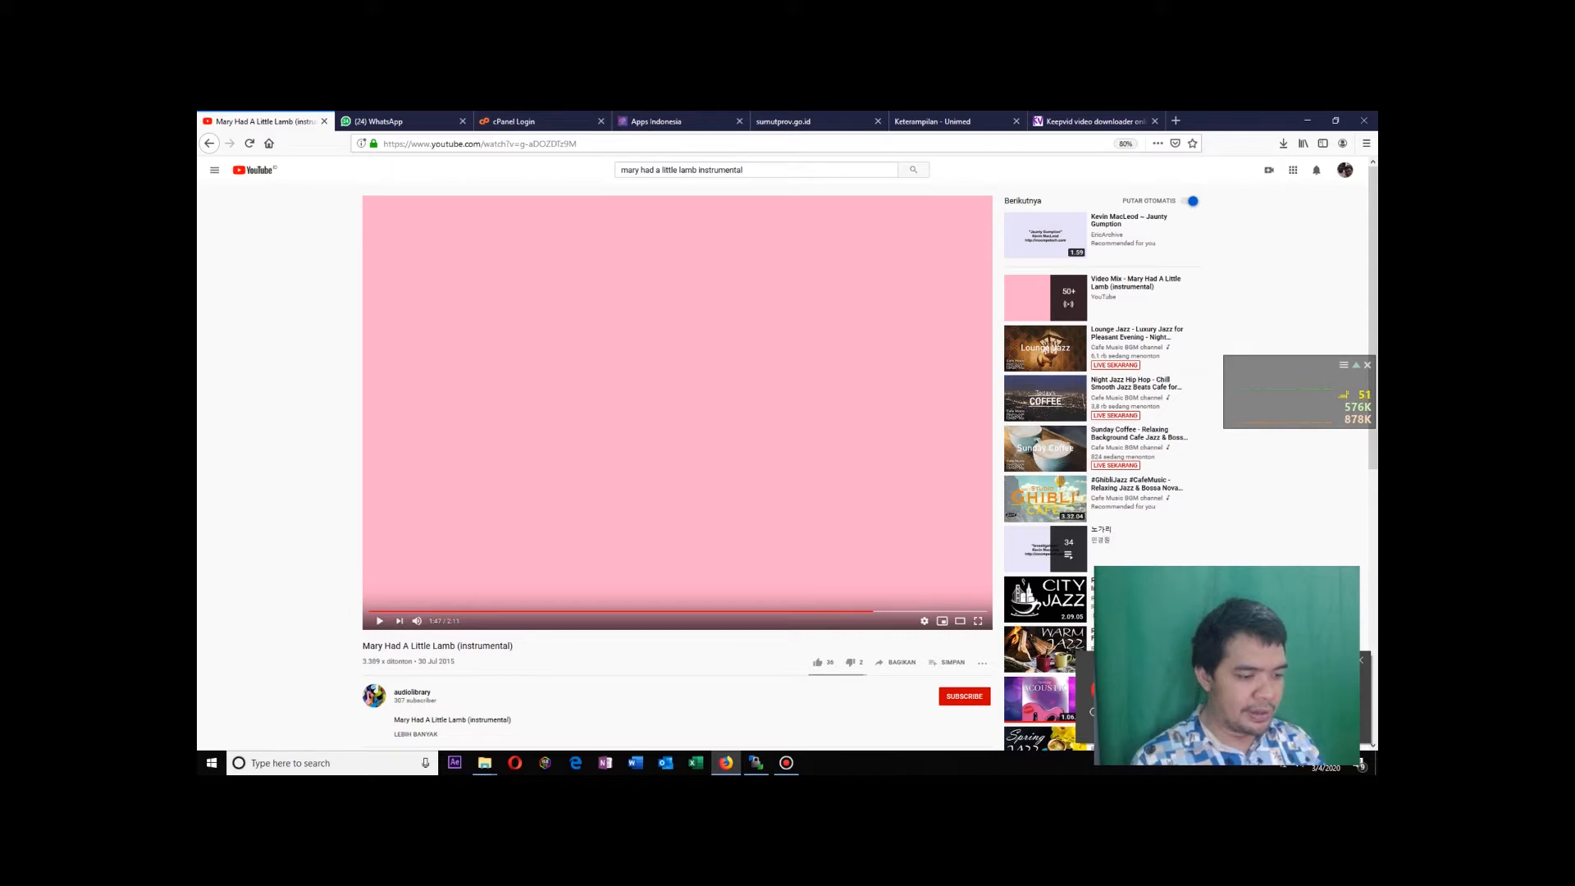
Search the installed apps for "ado" and try to launch Adobe Photoshop CS6.
left_click(212, 763)
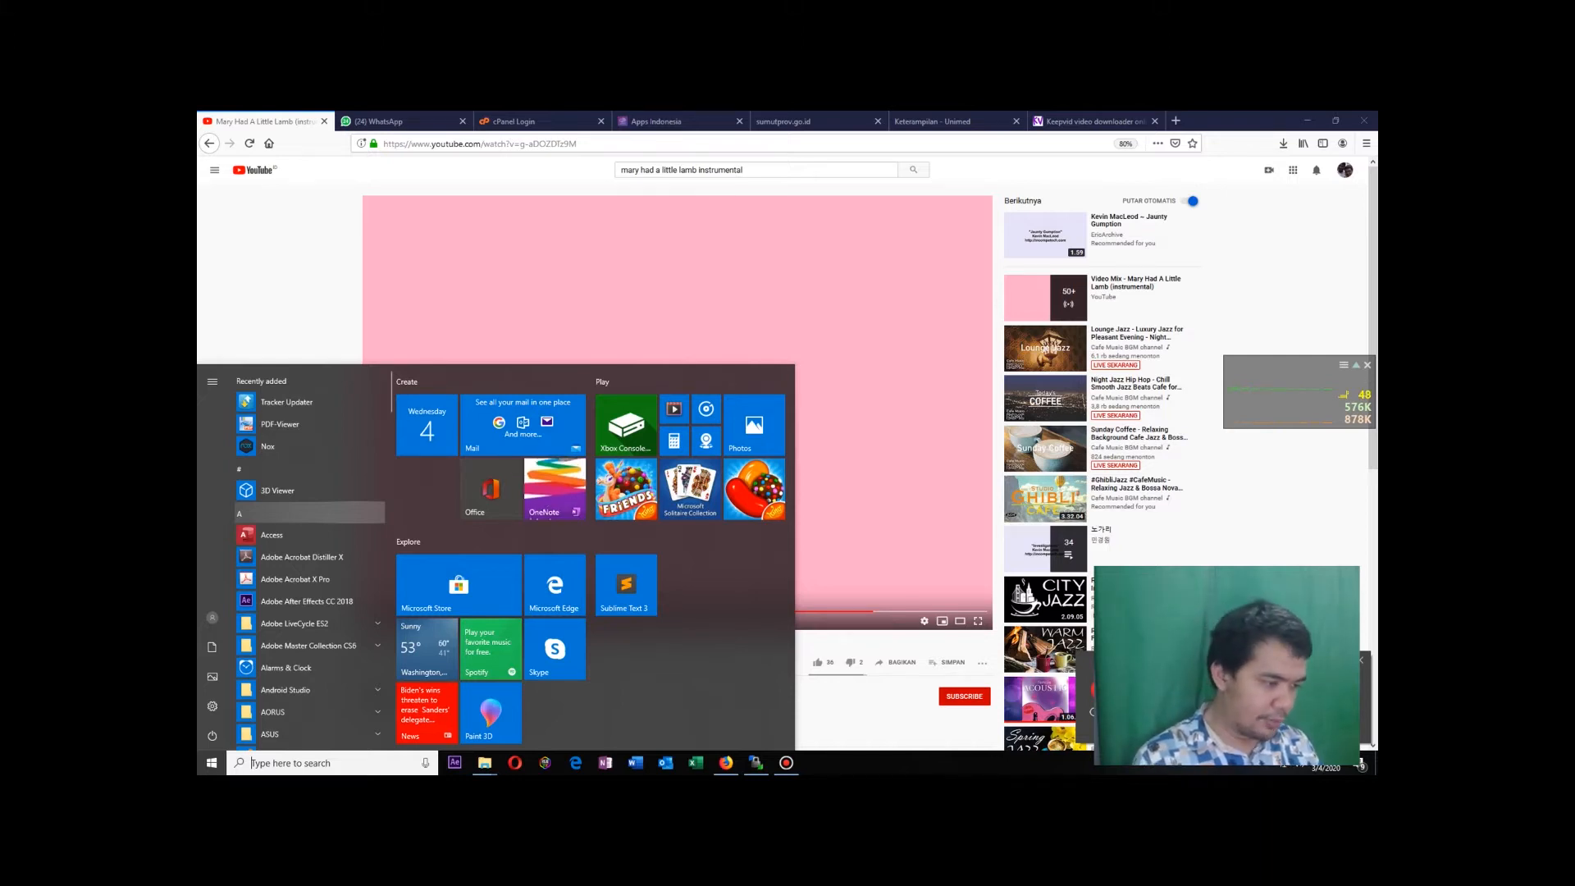
type("ado")
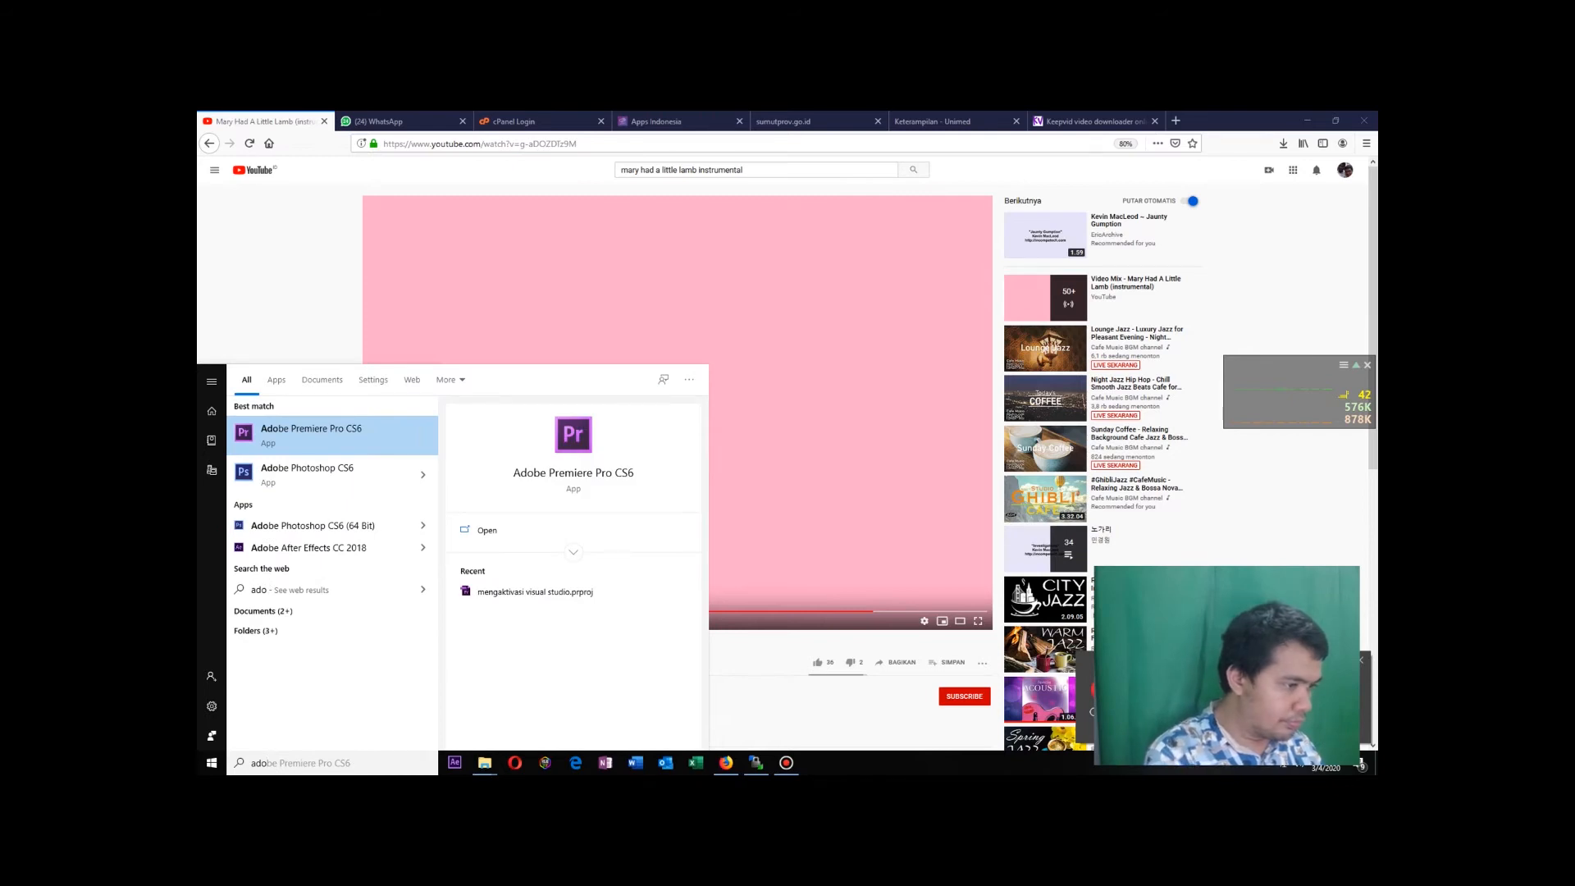
key("Down")
key("Down")
key("Up")
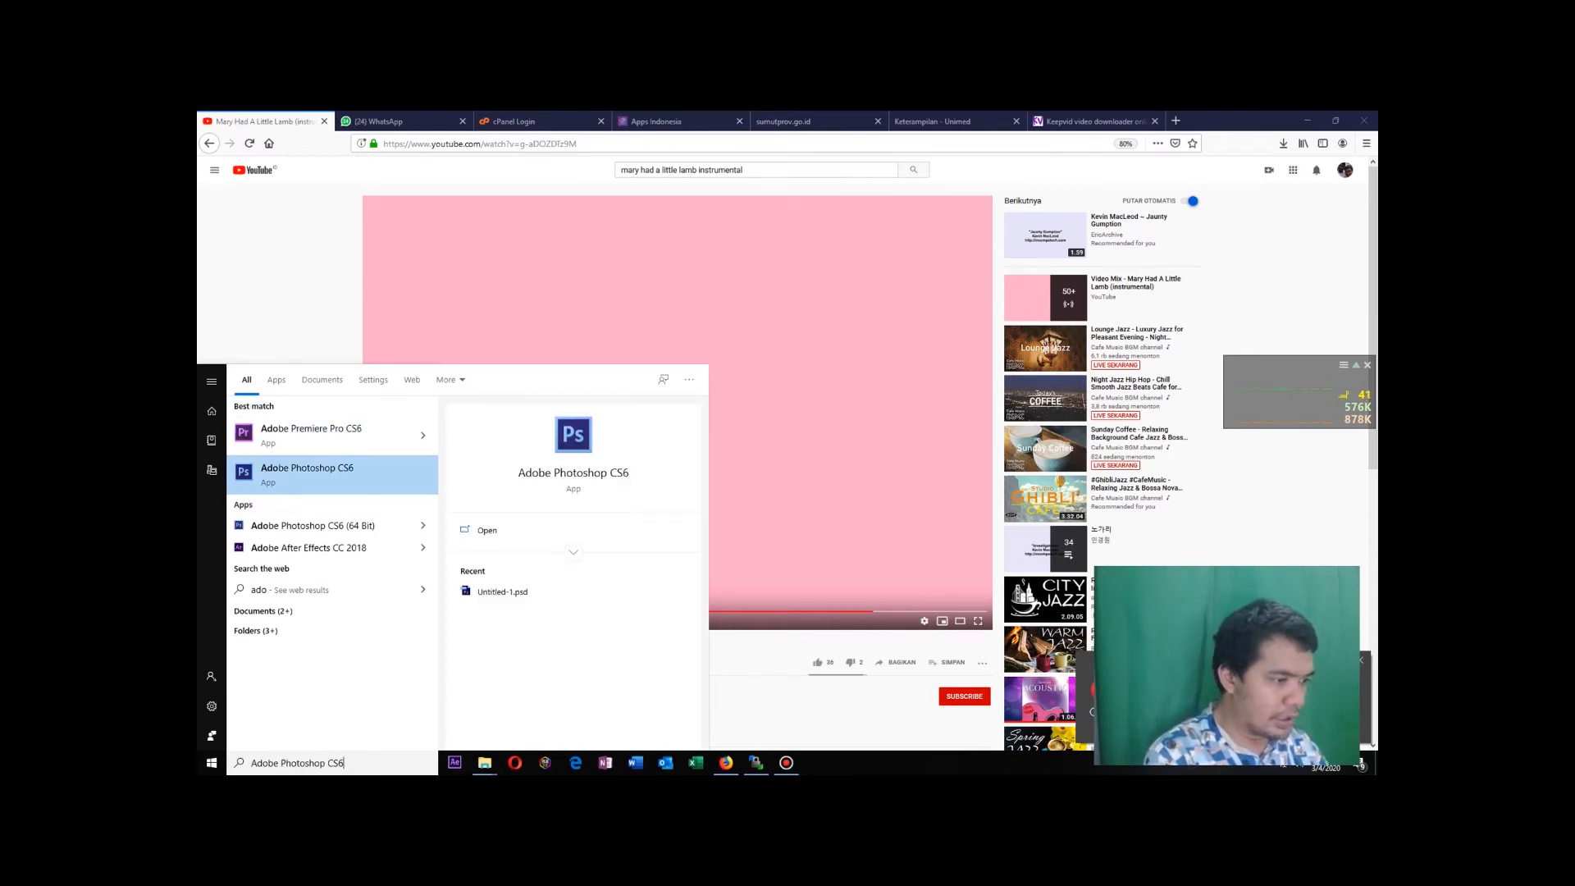
key("Return")
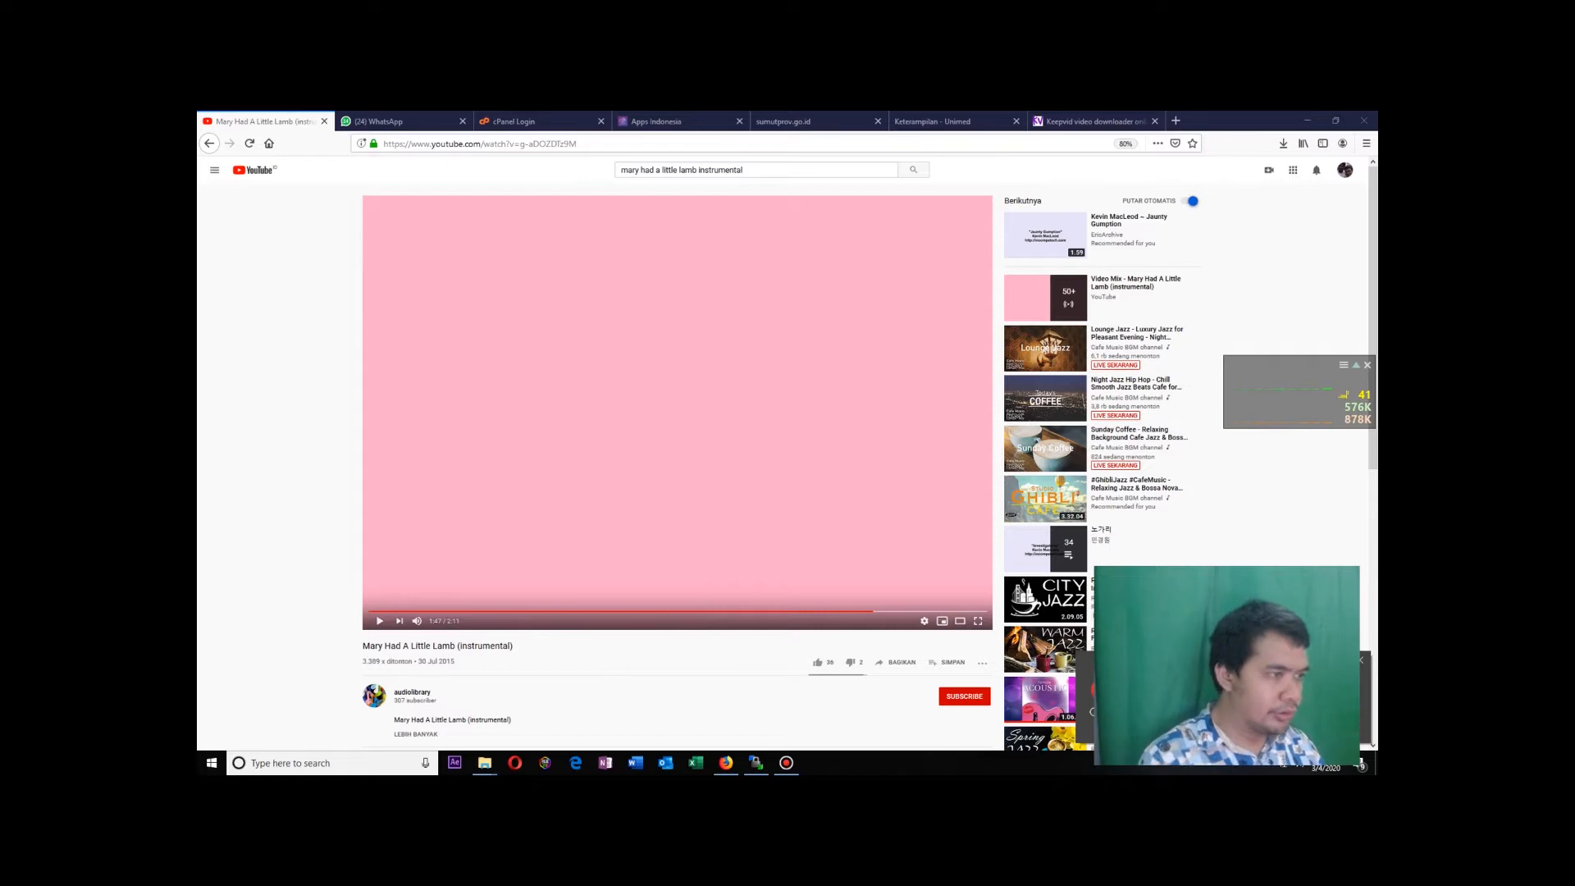
Search the installed apps for a recorder and try to open Voice Recorder.
key("super")
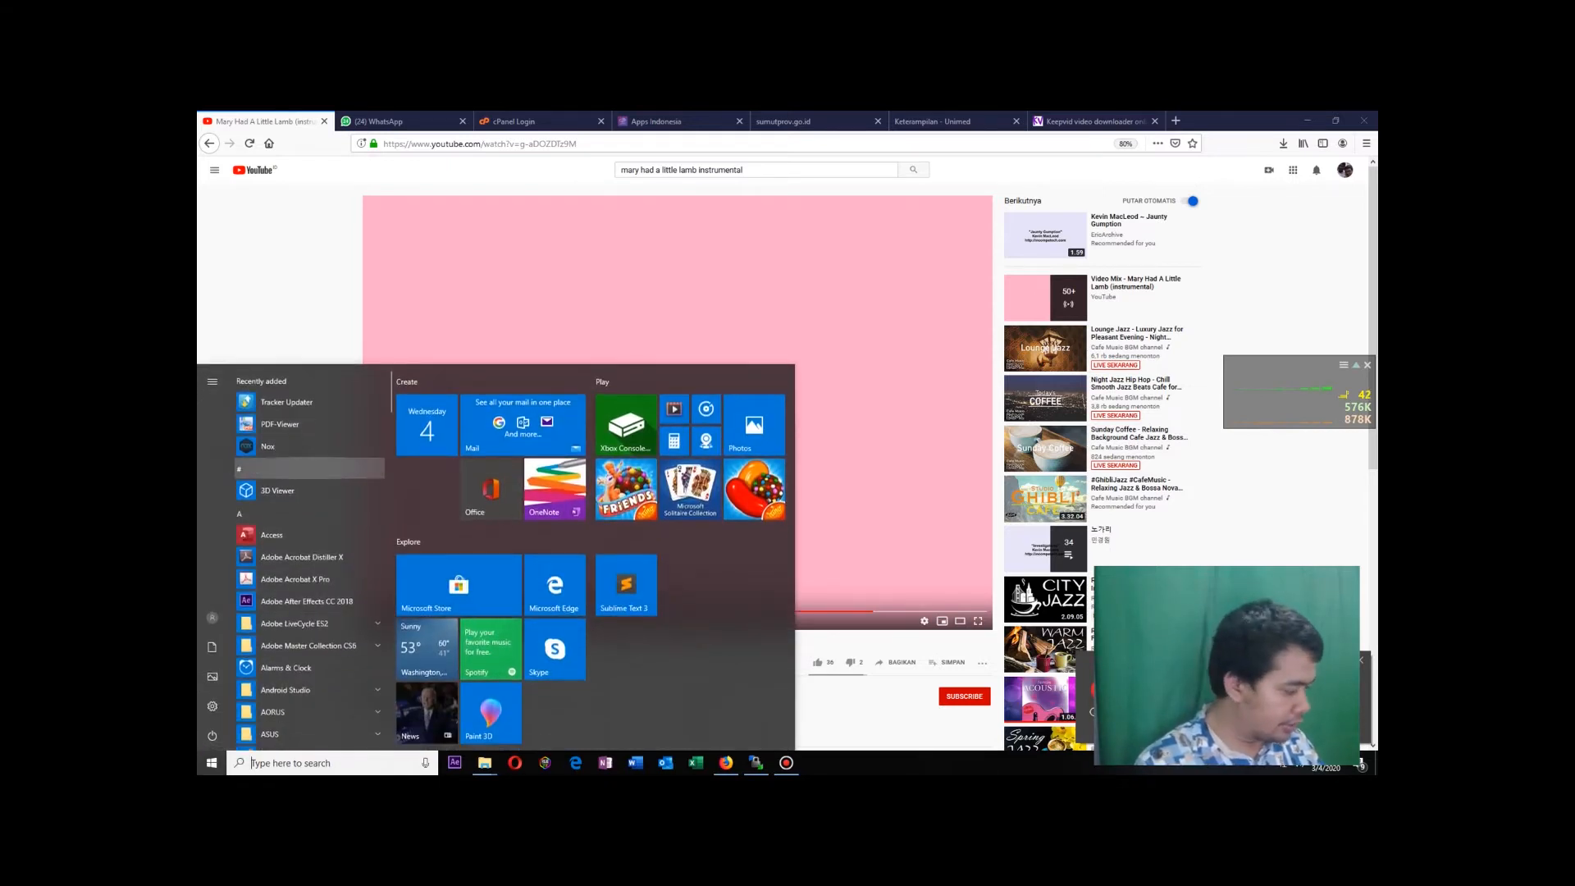
type("rec")
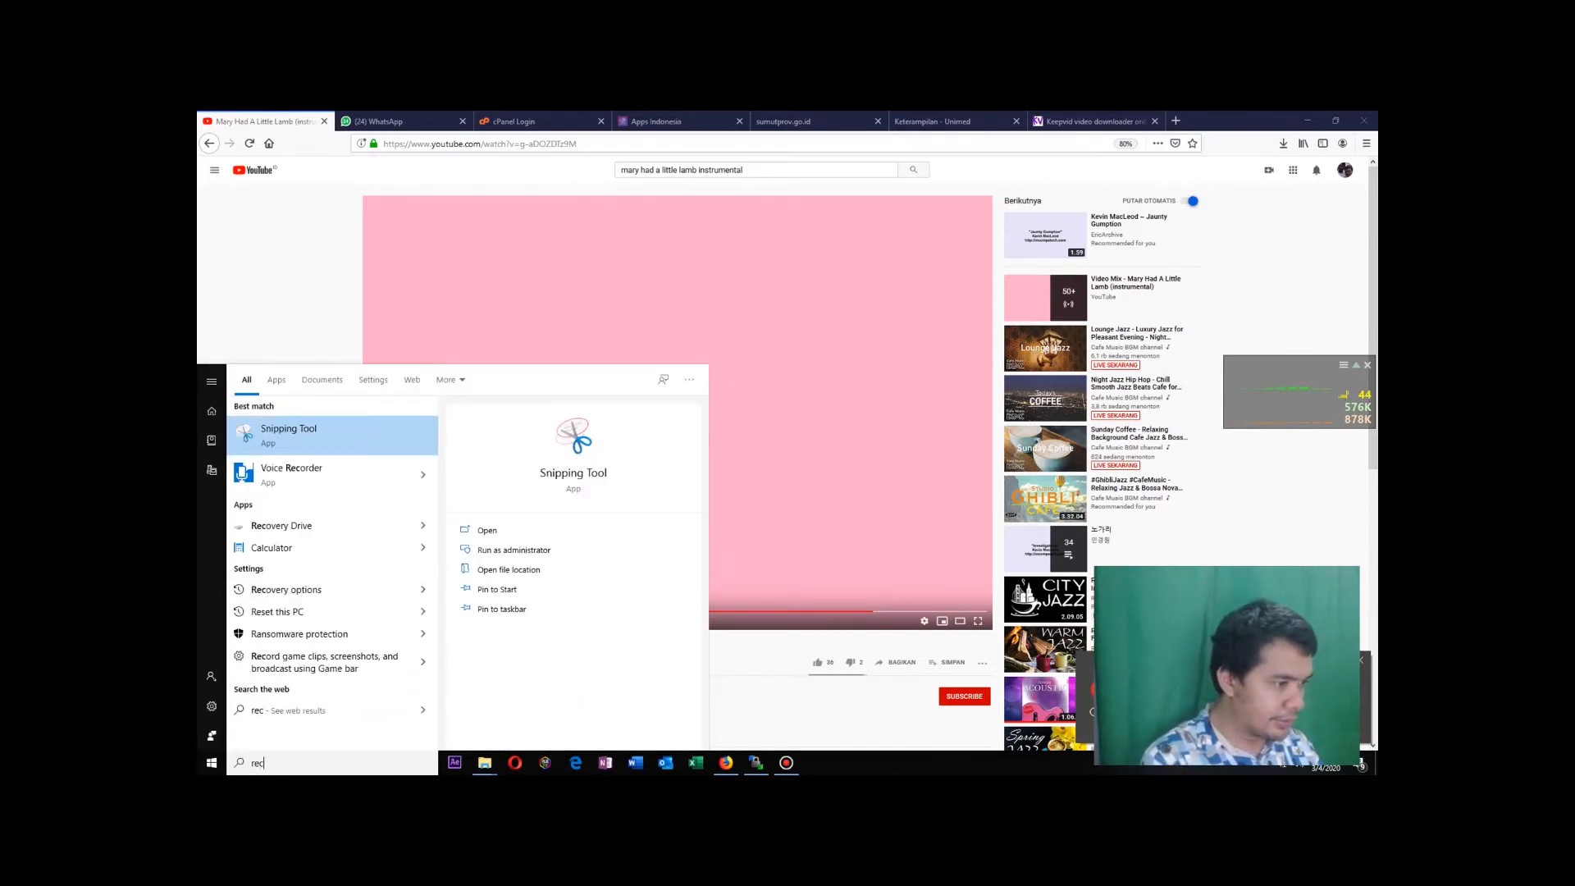
key("Down")
key("Return")
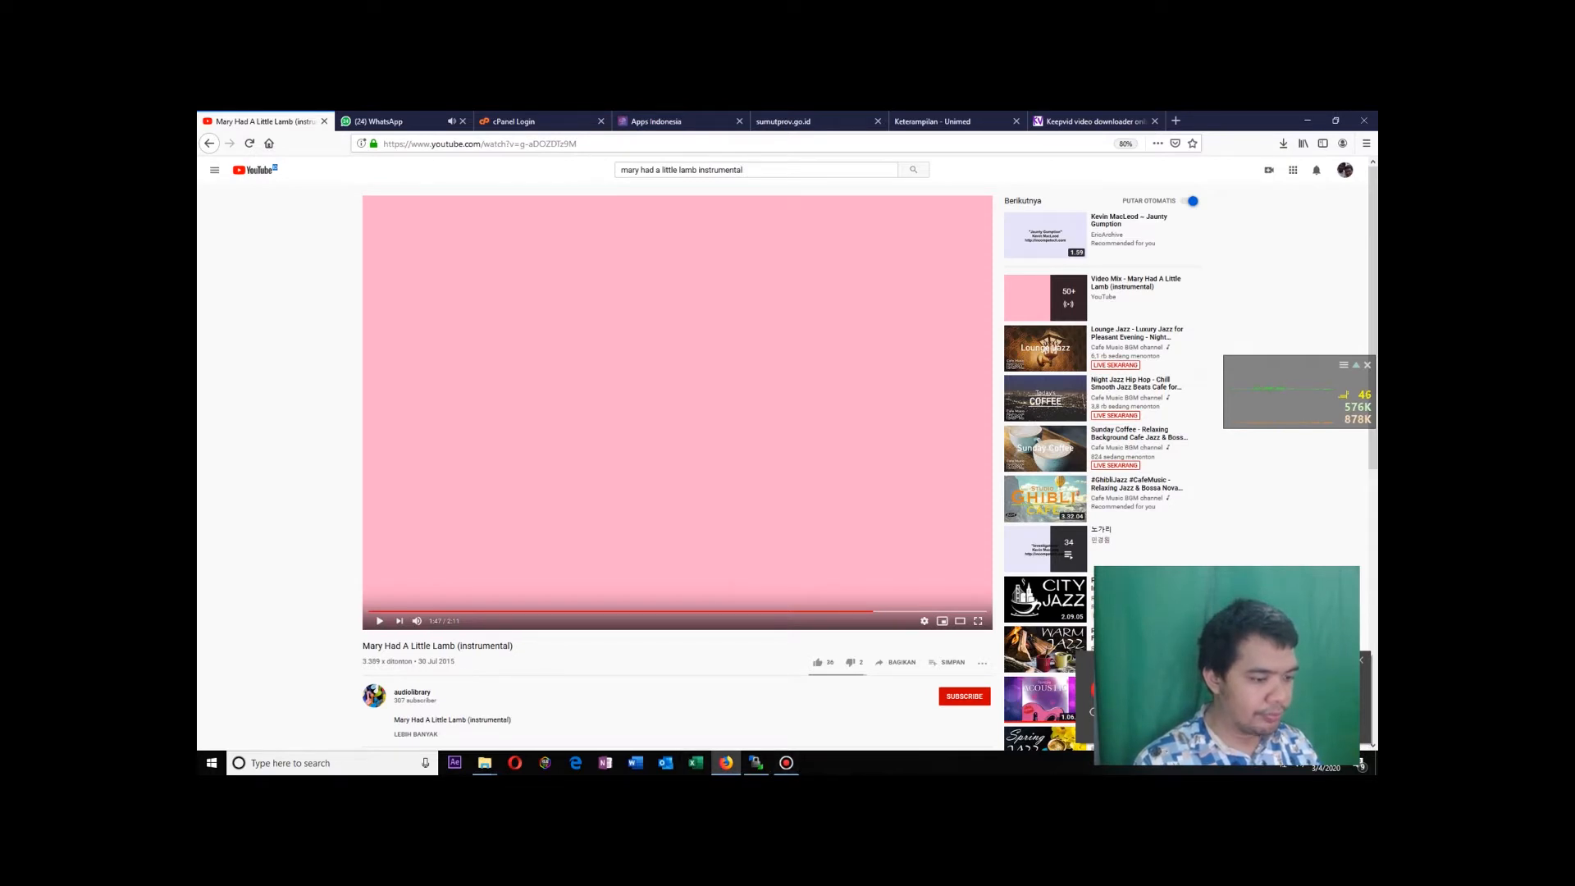
left_click(212, 763)
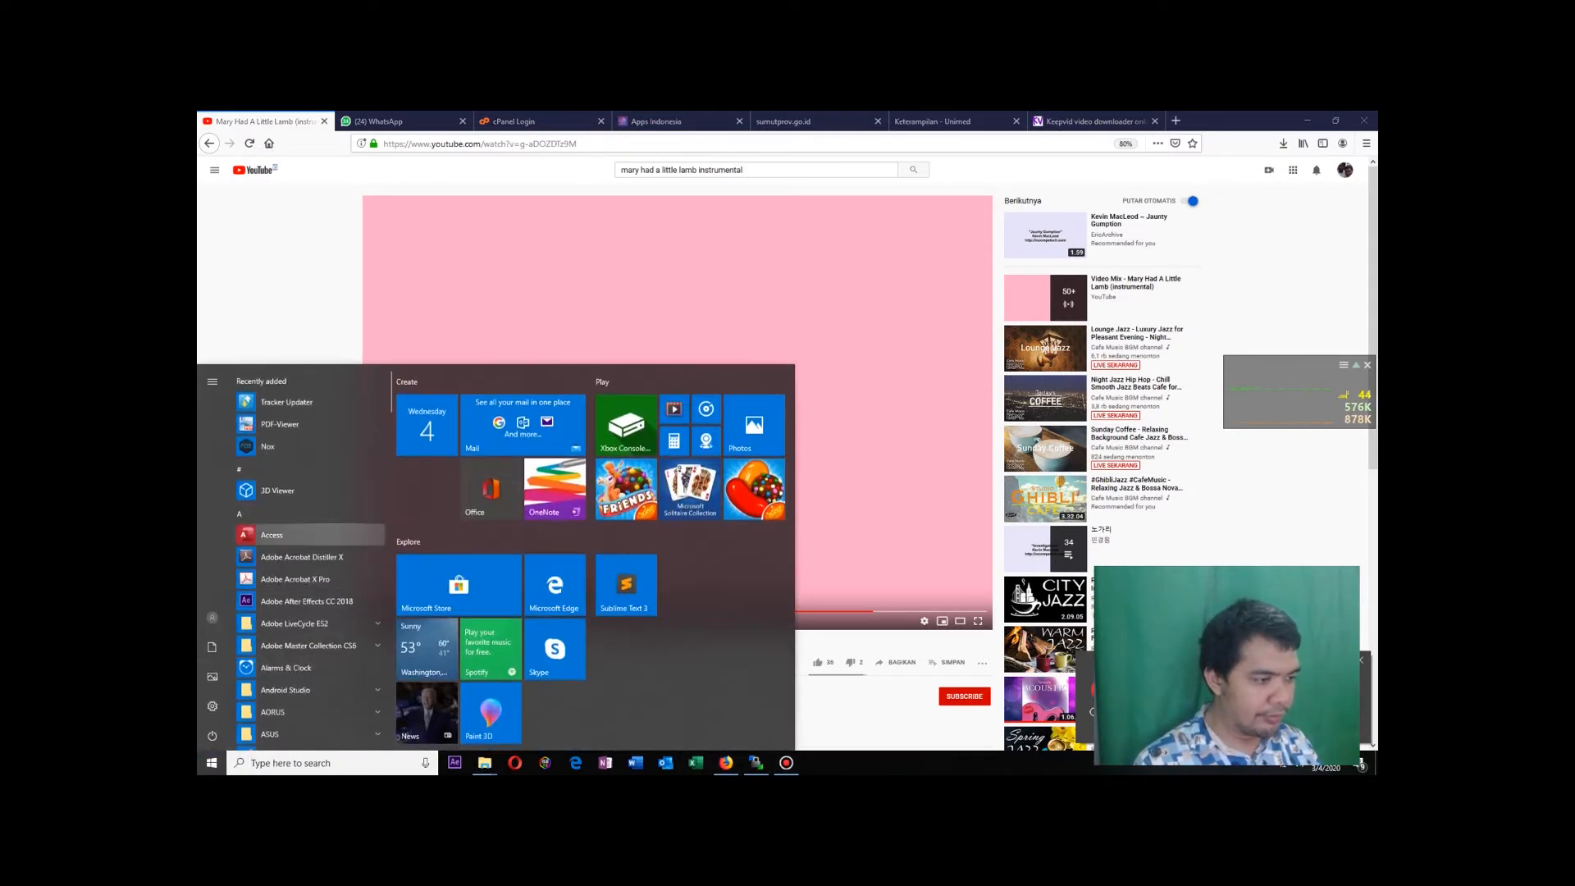
scroll(295, 575, "down", 5)
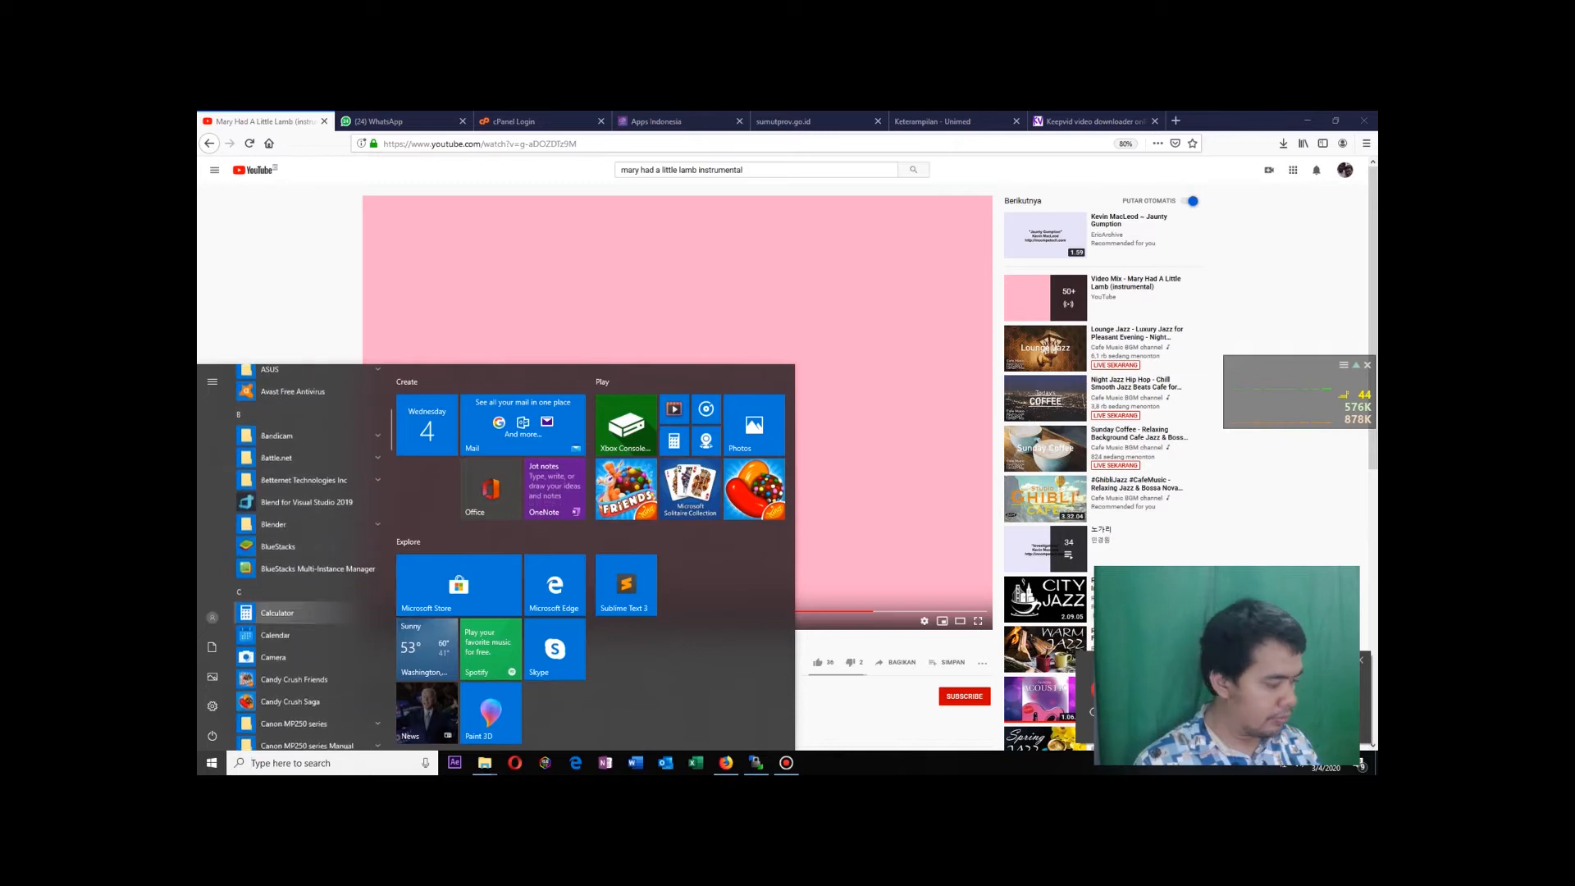
type("re")
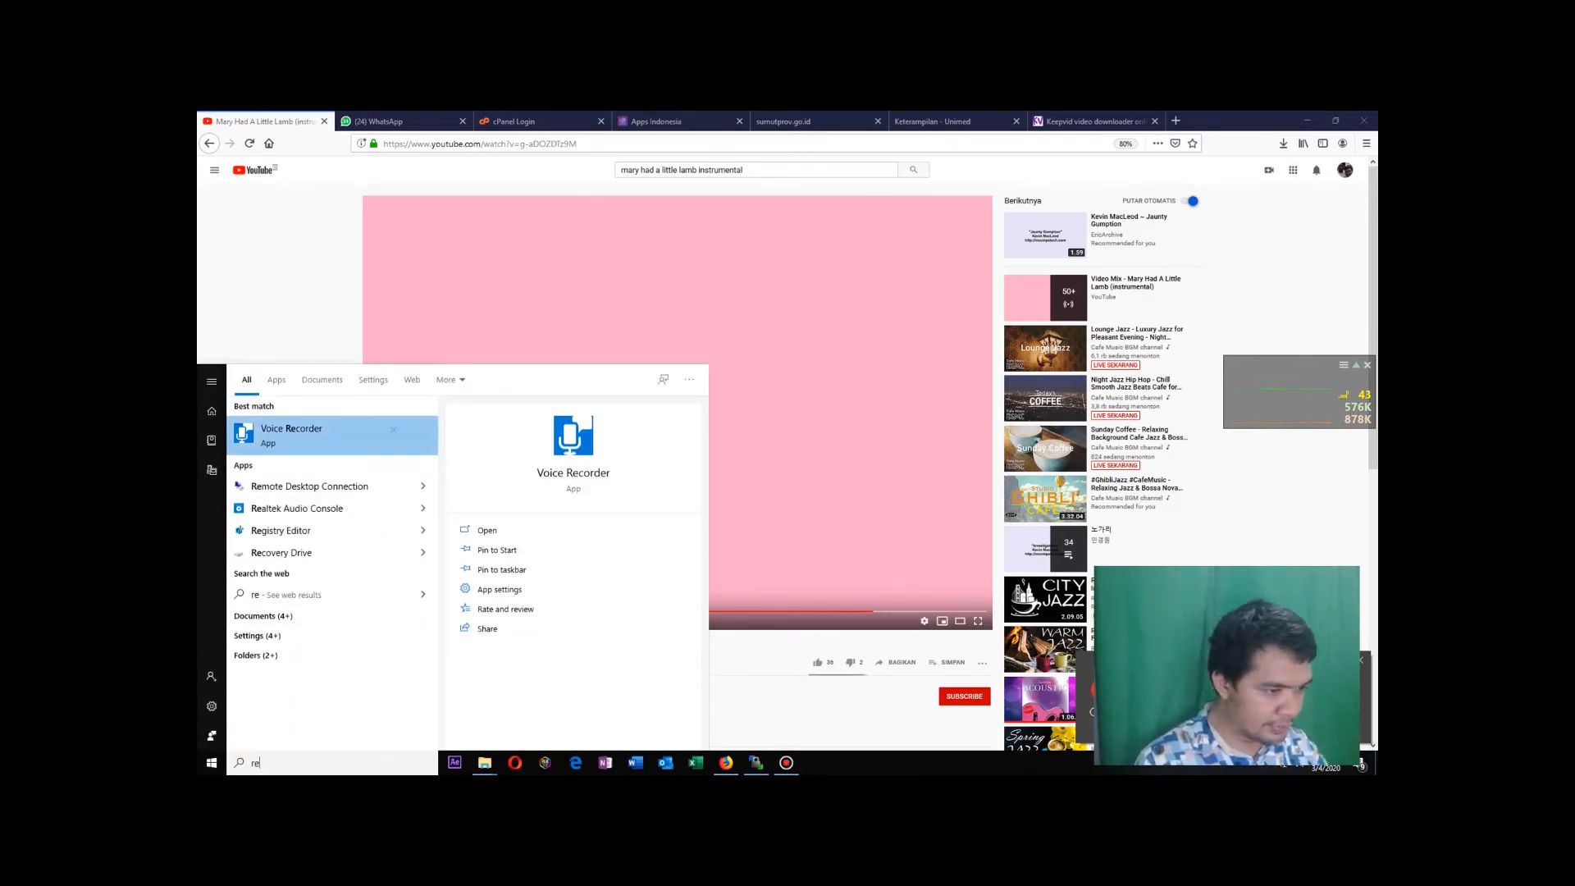
left_click(332, 435)
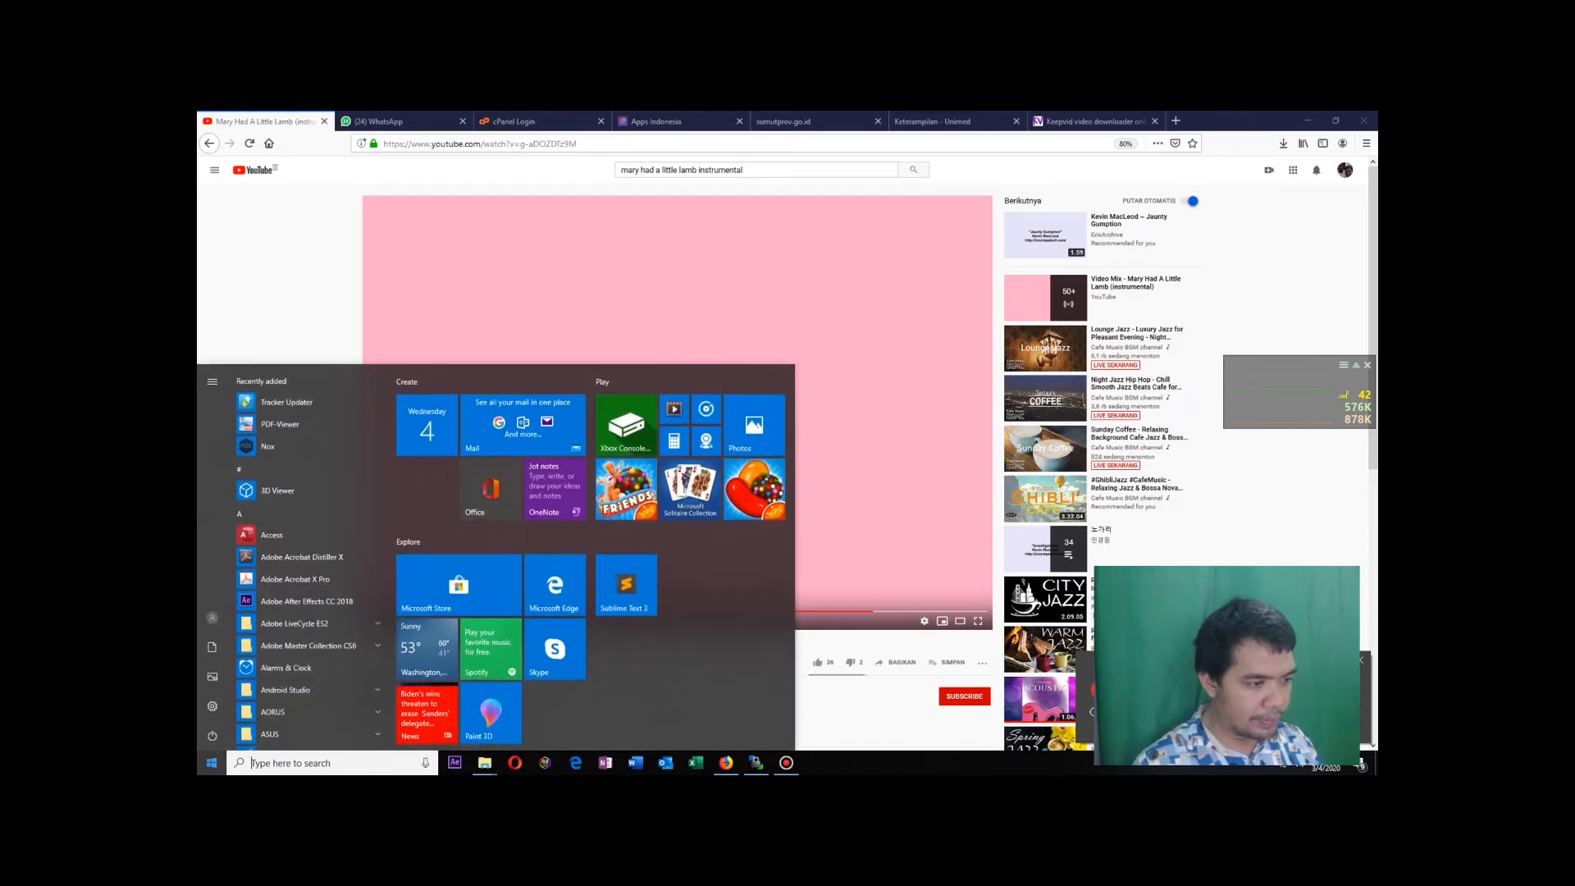
key("Escape")
Search Google for "recording online" in a new browser tab and open the online-voice-recorder.com result.
key("ctrl+t")
type("google.com/")
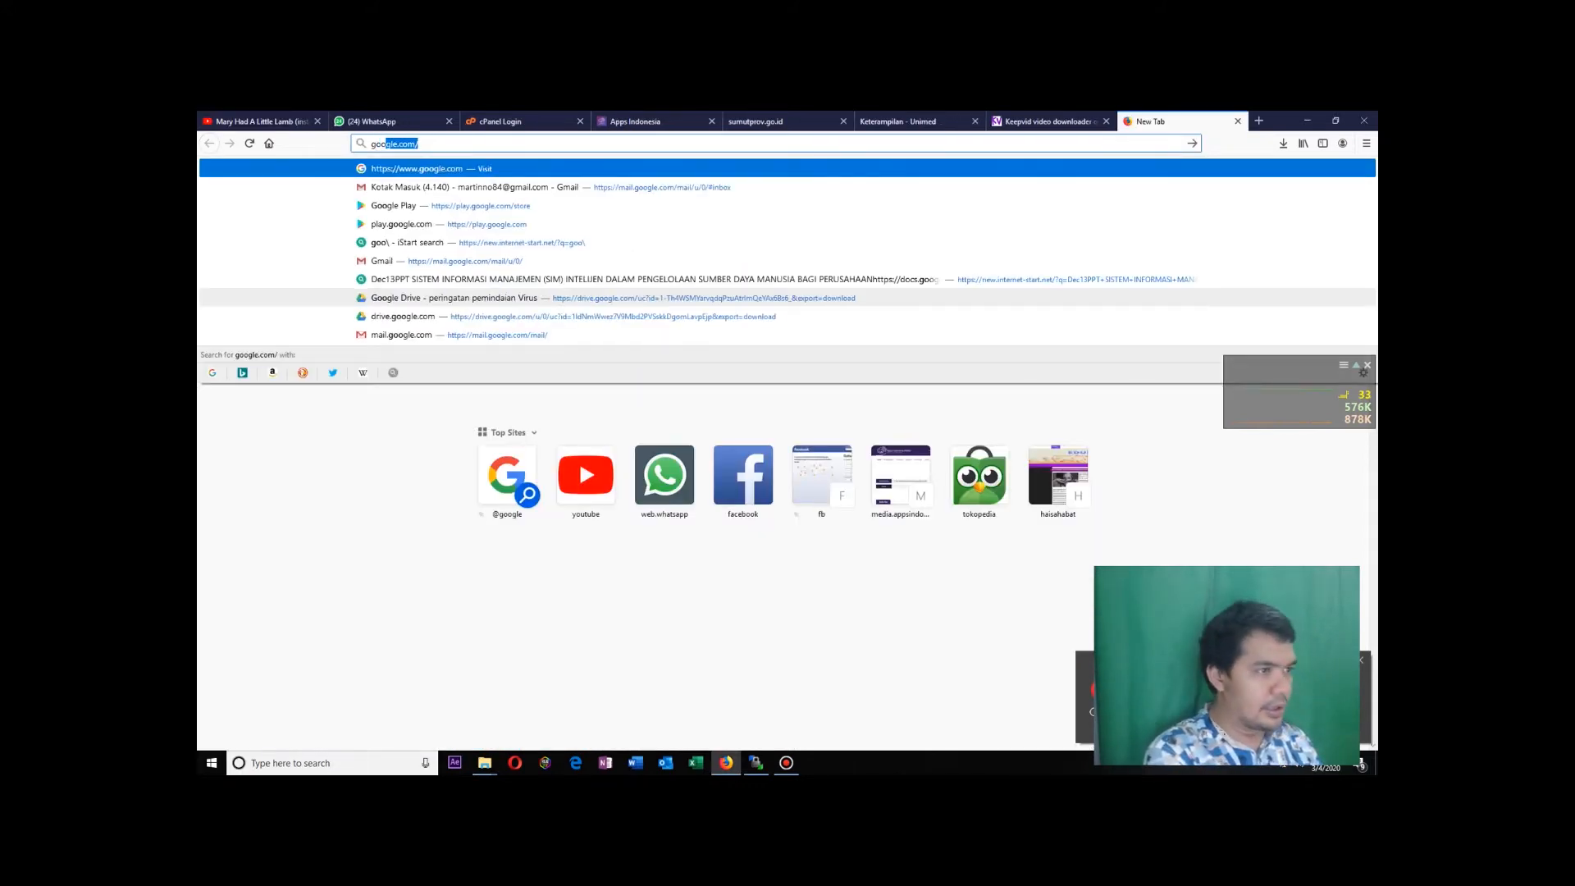
key("Return")
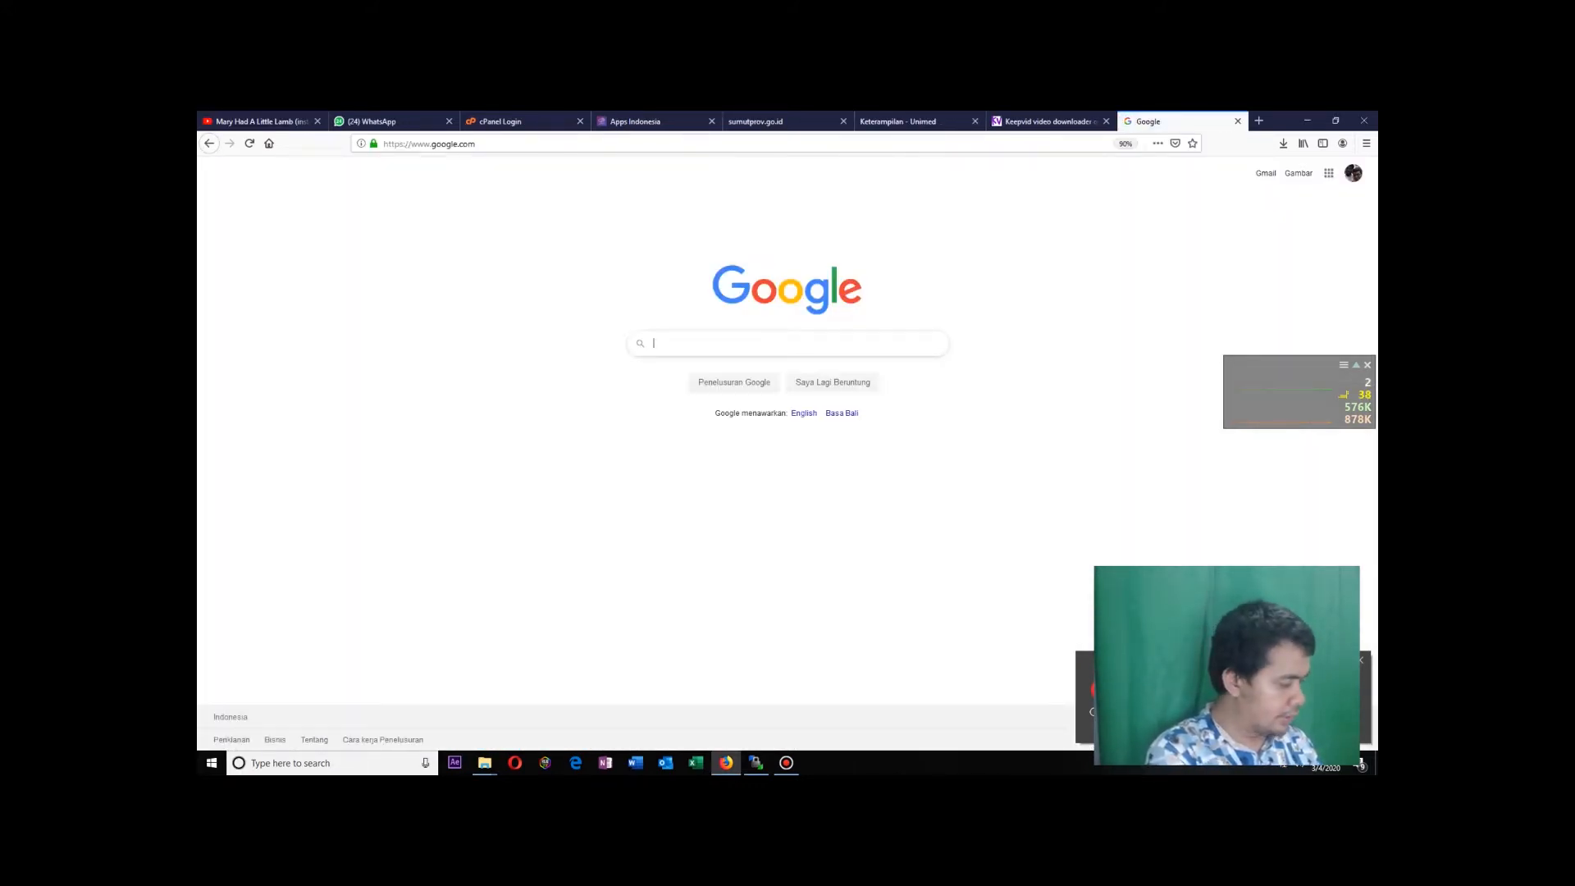
type("recording o")
key("Down")
key("Return")
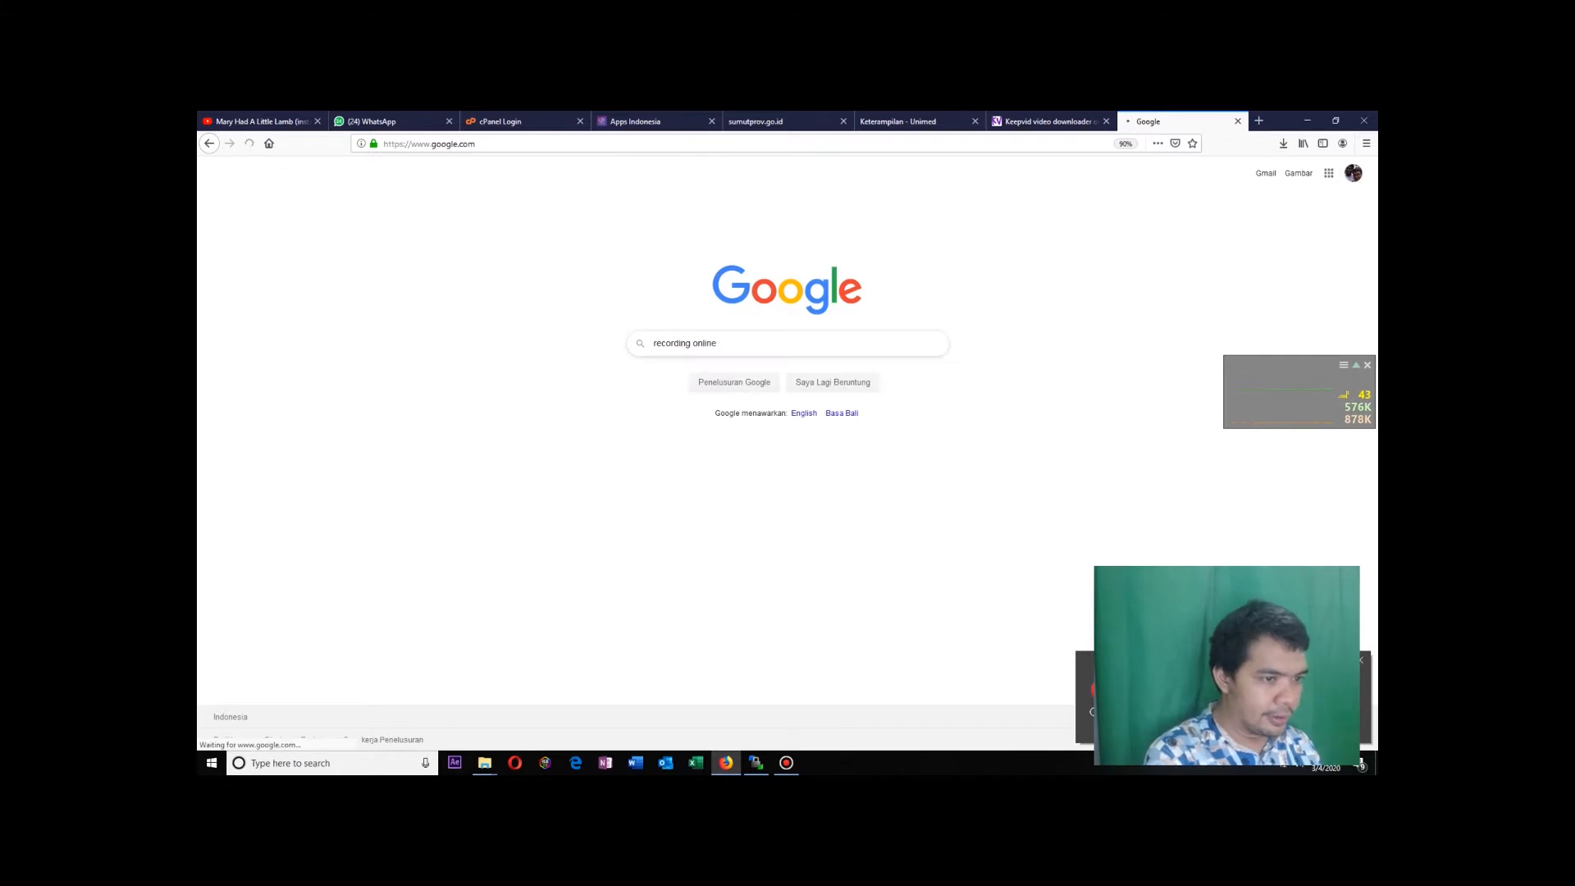
left_click(414, 271)
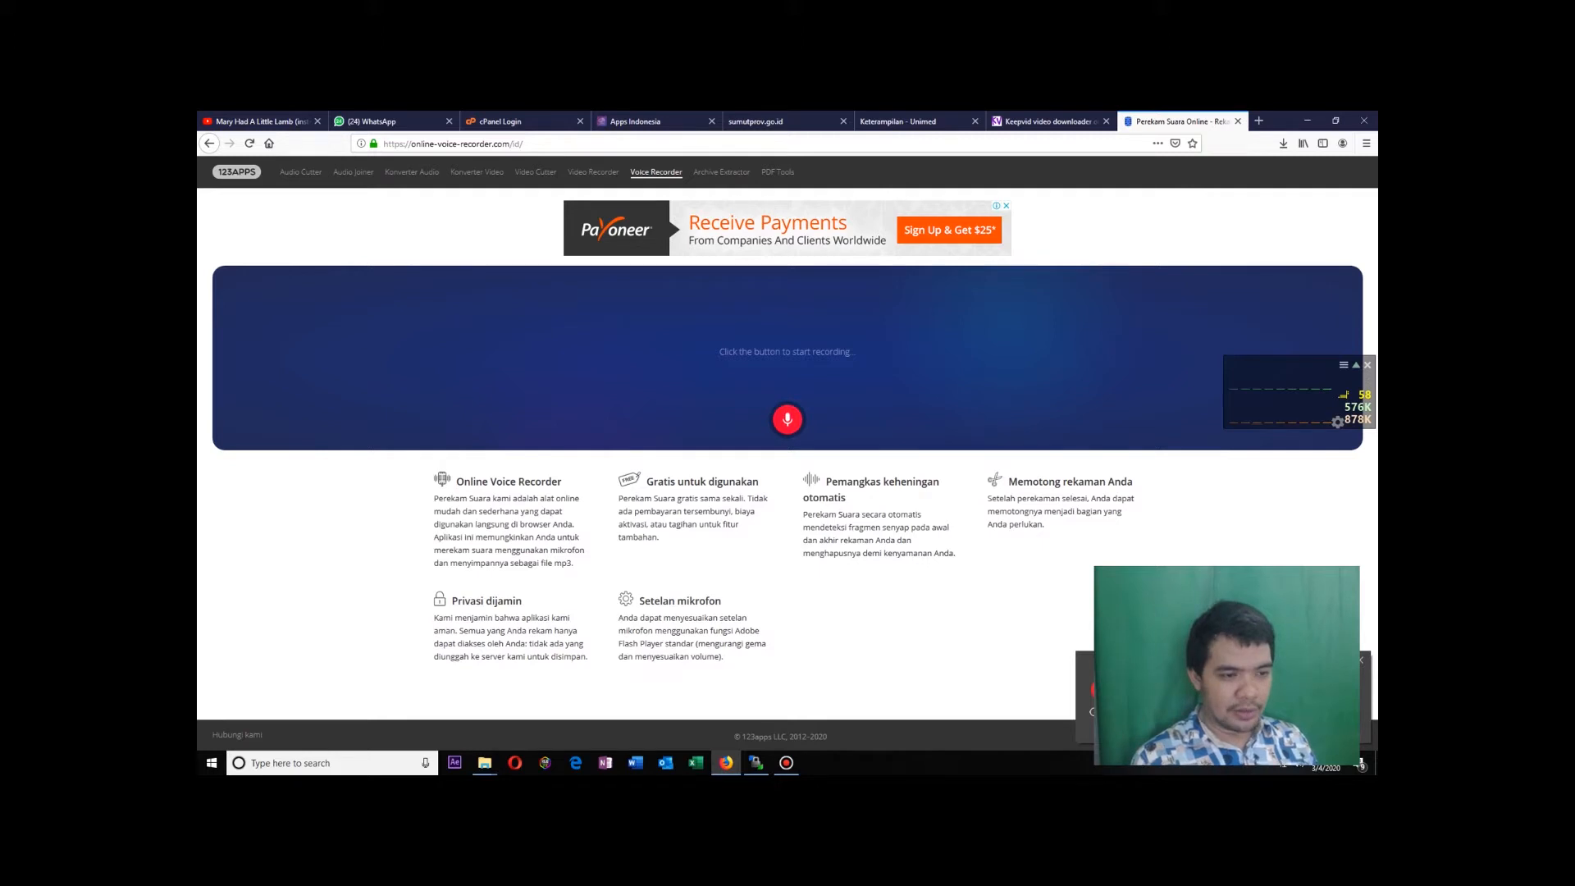
Record a voice clip with access to the USB Audio Device microphone allowed, and play it back.
left_click(787, 419)
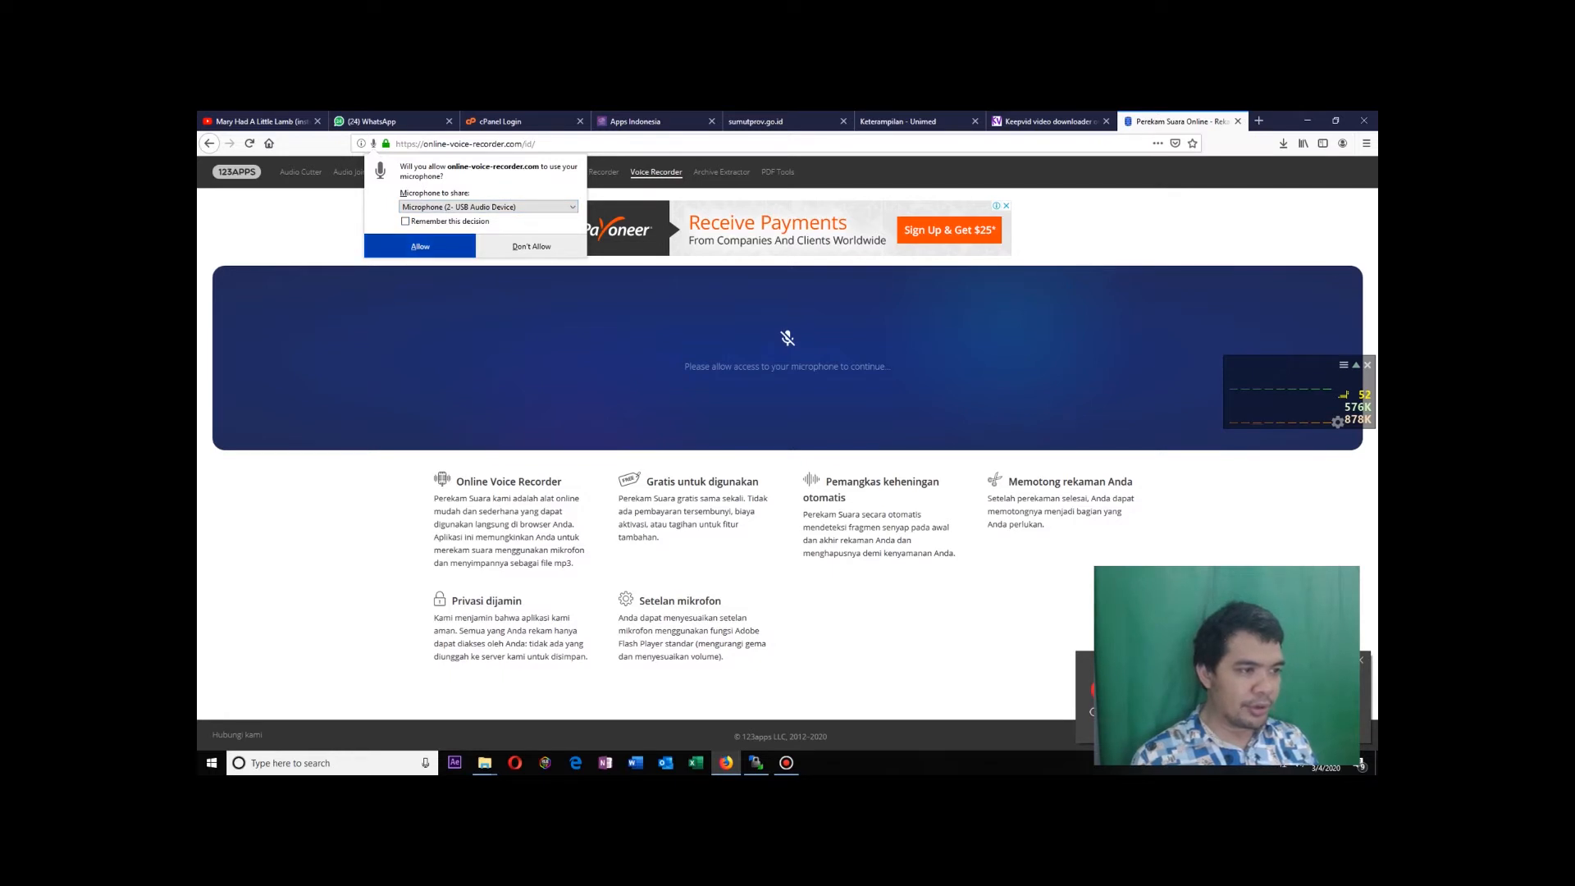
left_click(420, 246)
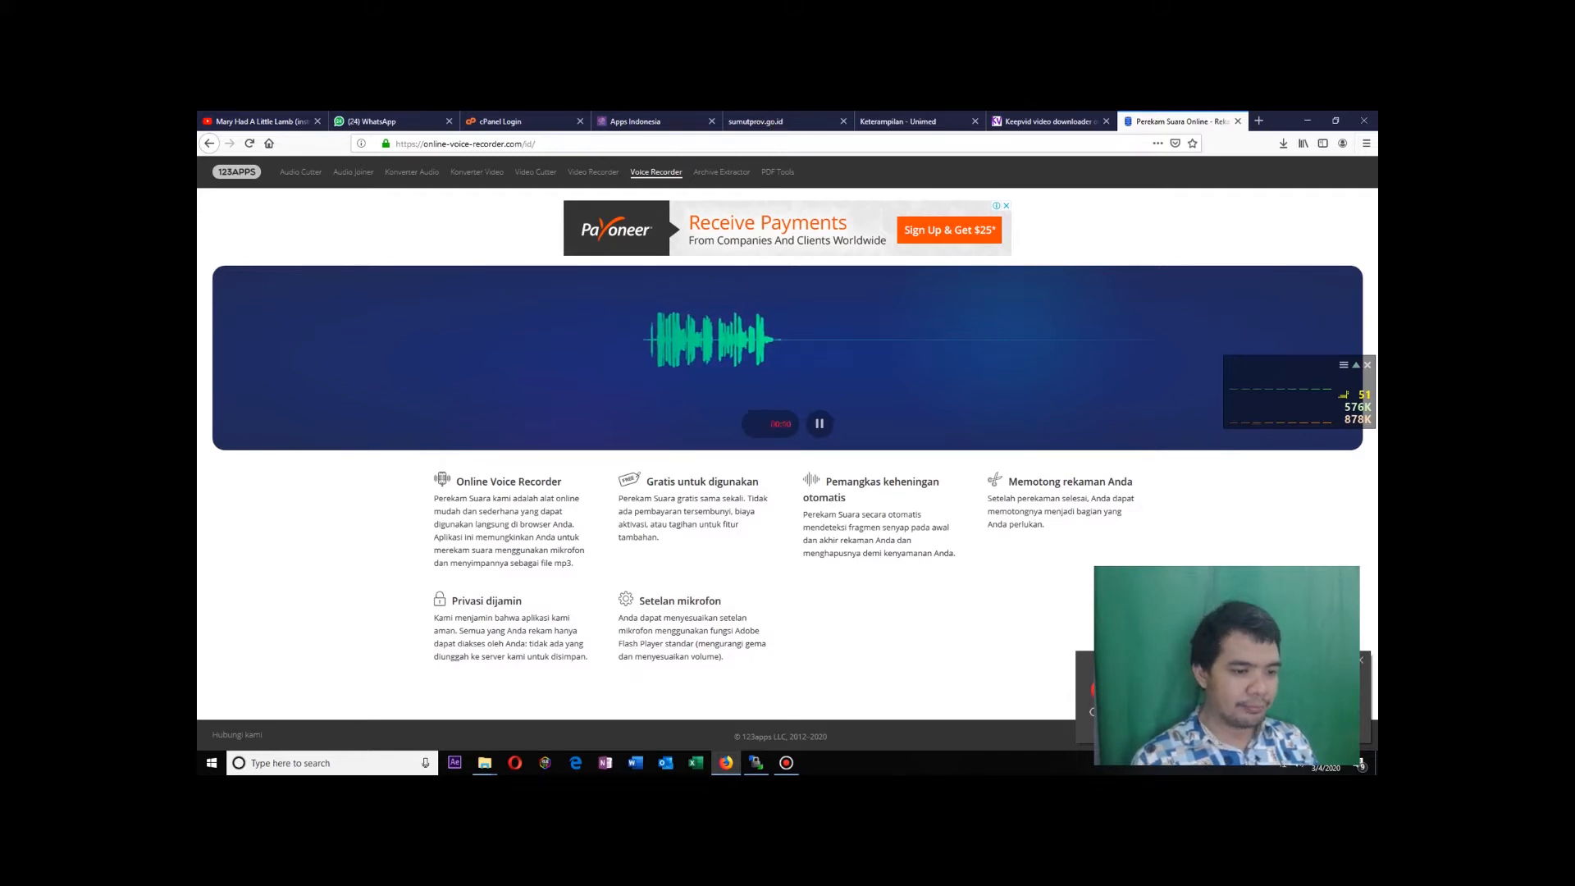
left_click(280, 417)
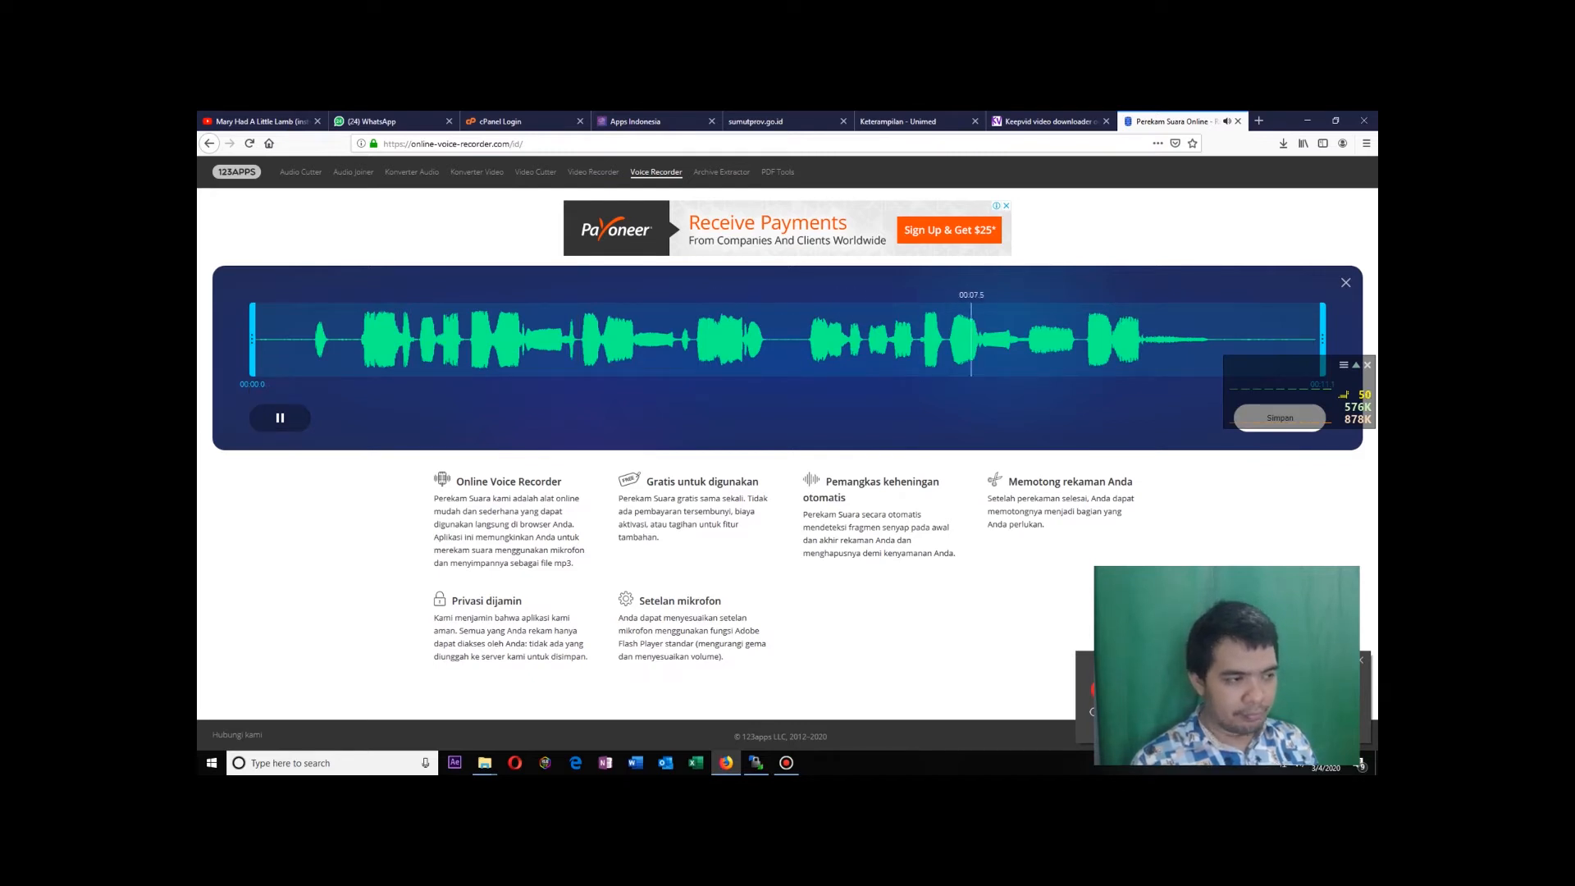
Trim the recording to start at 00:00.9 and end at 00:10.0, playing it back to check the cut.
left_click_drag(253, 339, 340, 339)
left_click(280, 418)
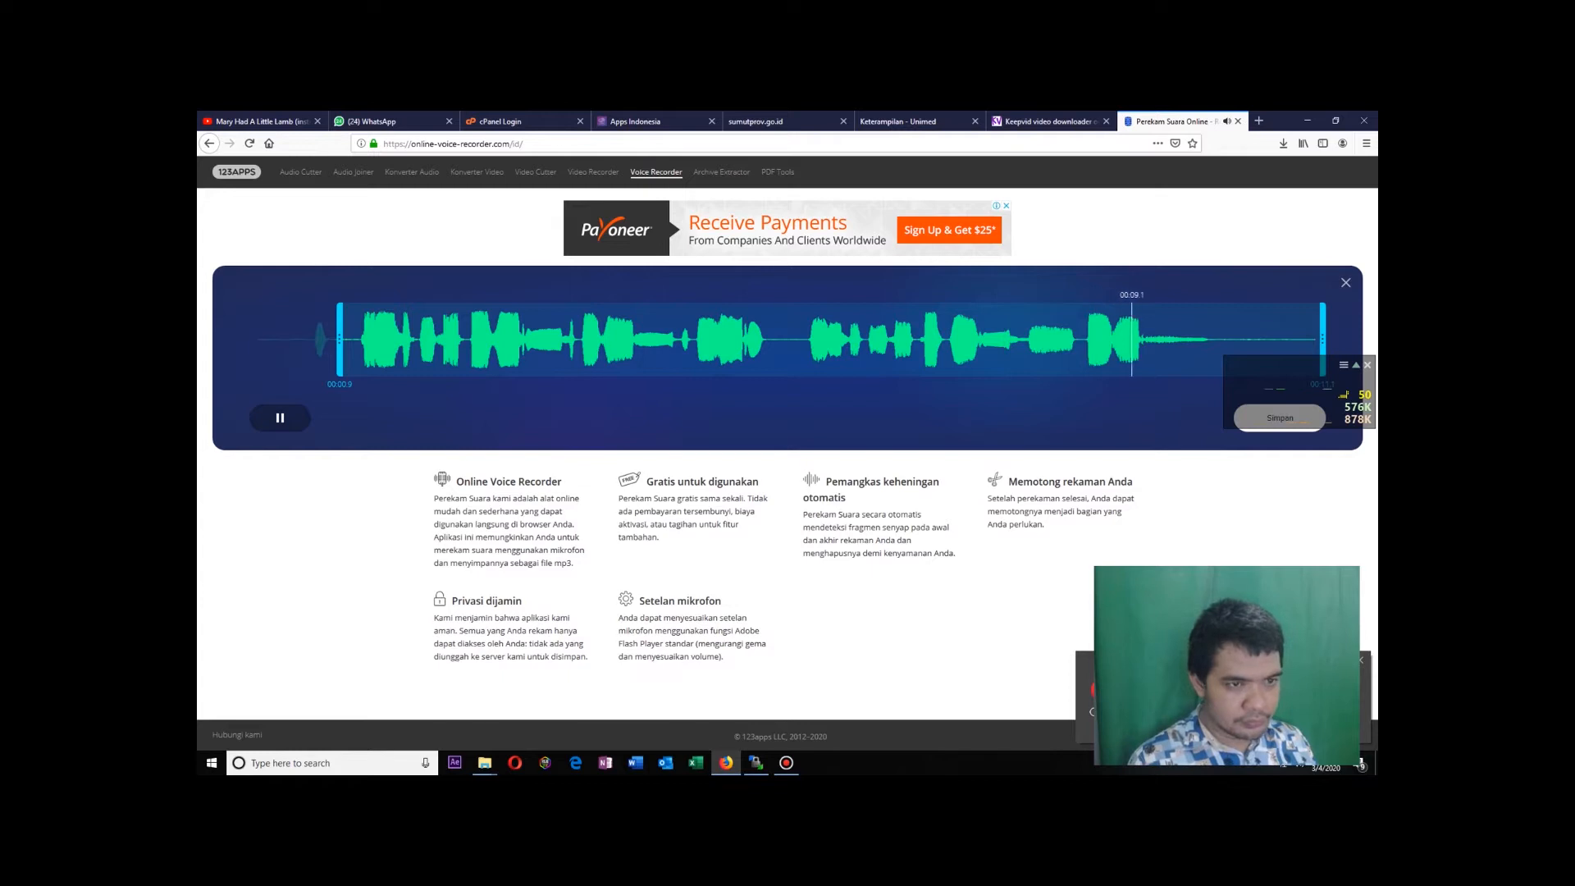
left_click_drag(1322, 339, 1219, 339)
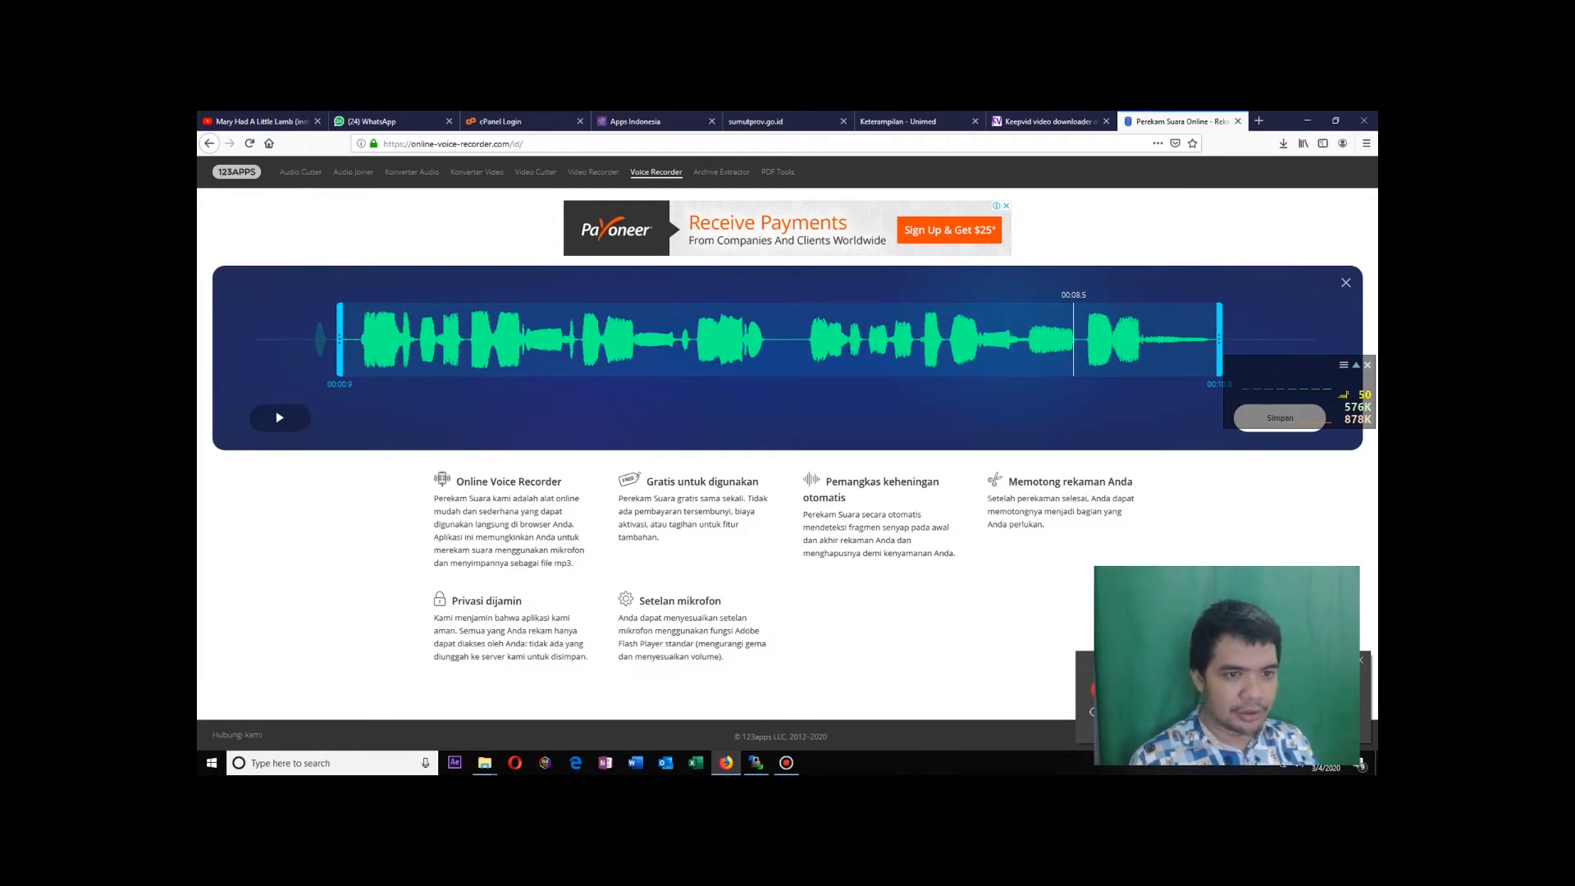
Close the banner advertisement and move the overlay widget away from the recorder's save control.
left_click(1006, 205)
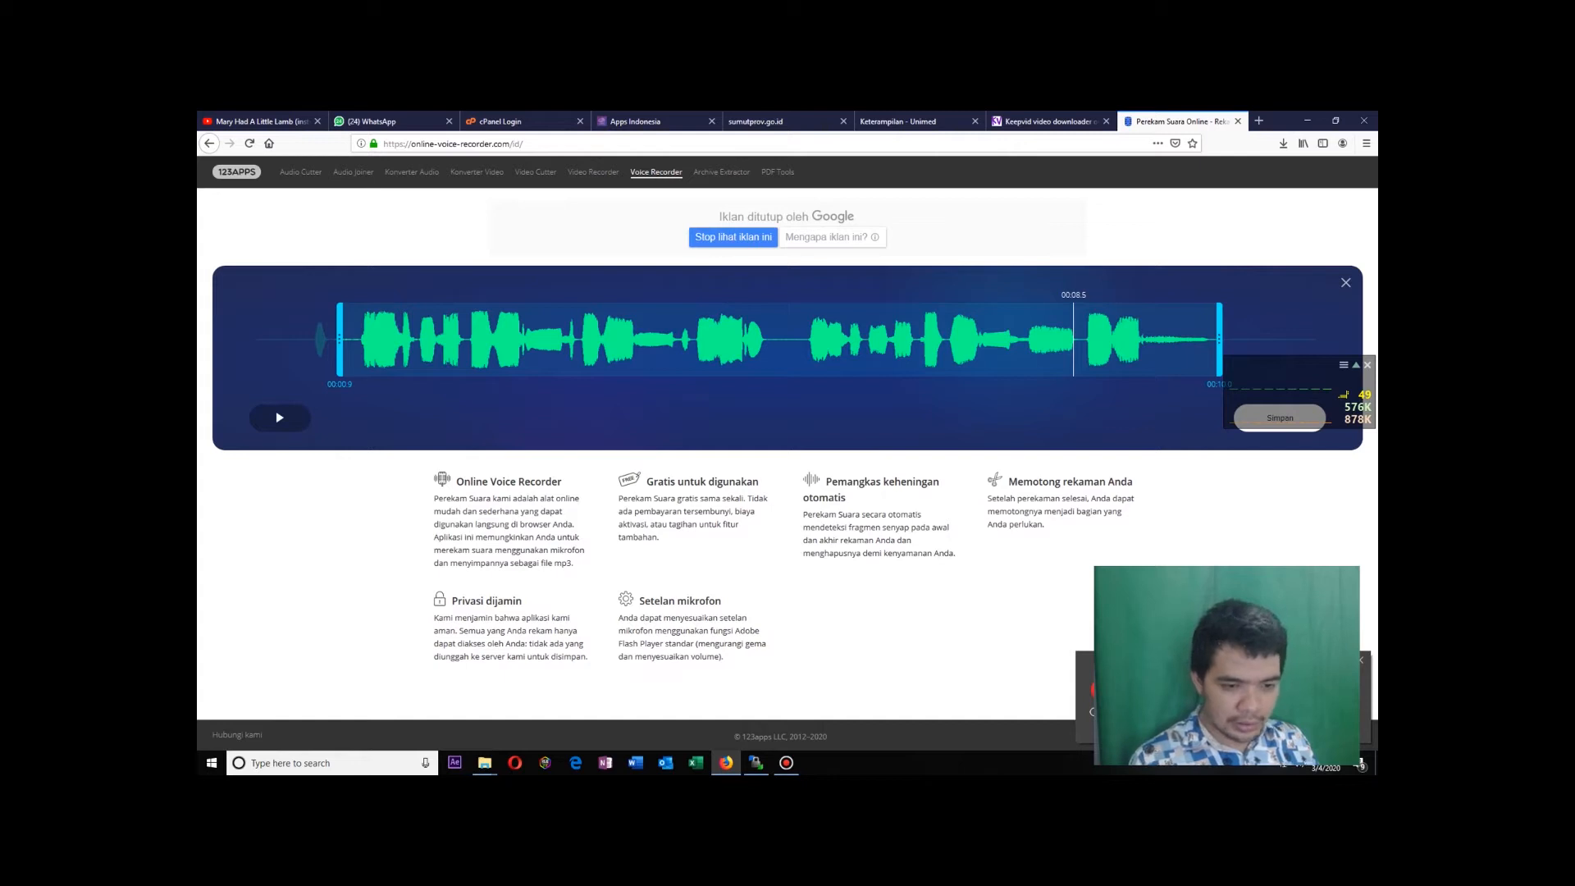
left_click_drag(554, 631, 456, 644)
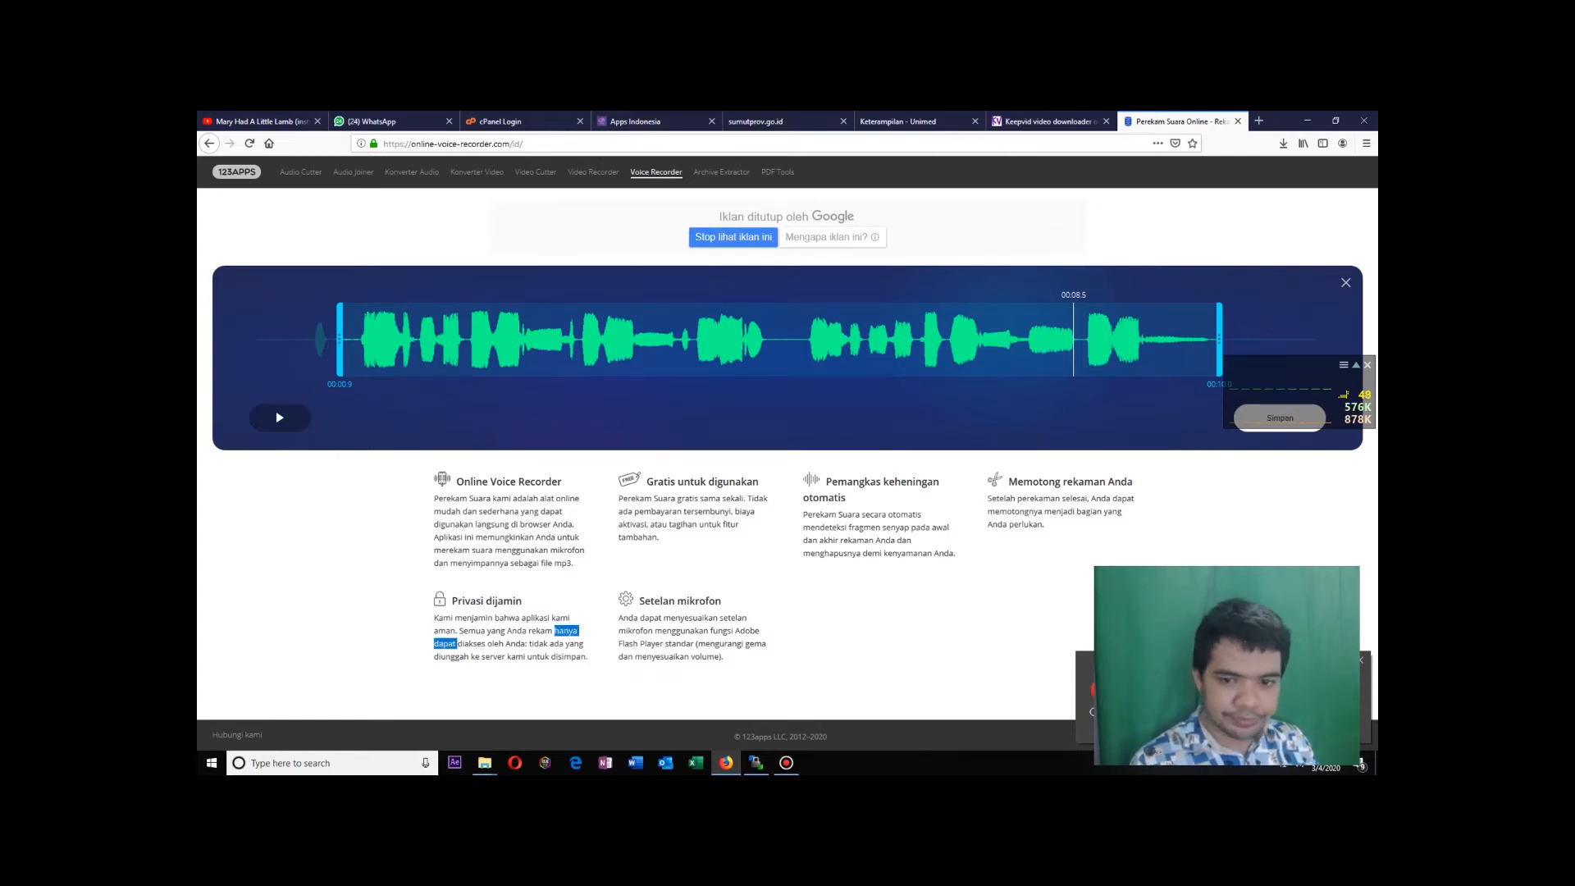
left_click_drag(1284, 386, 1200, 623)
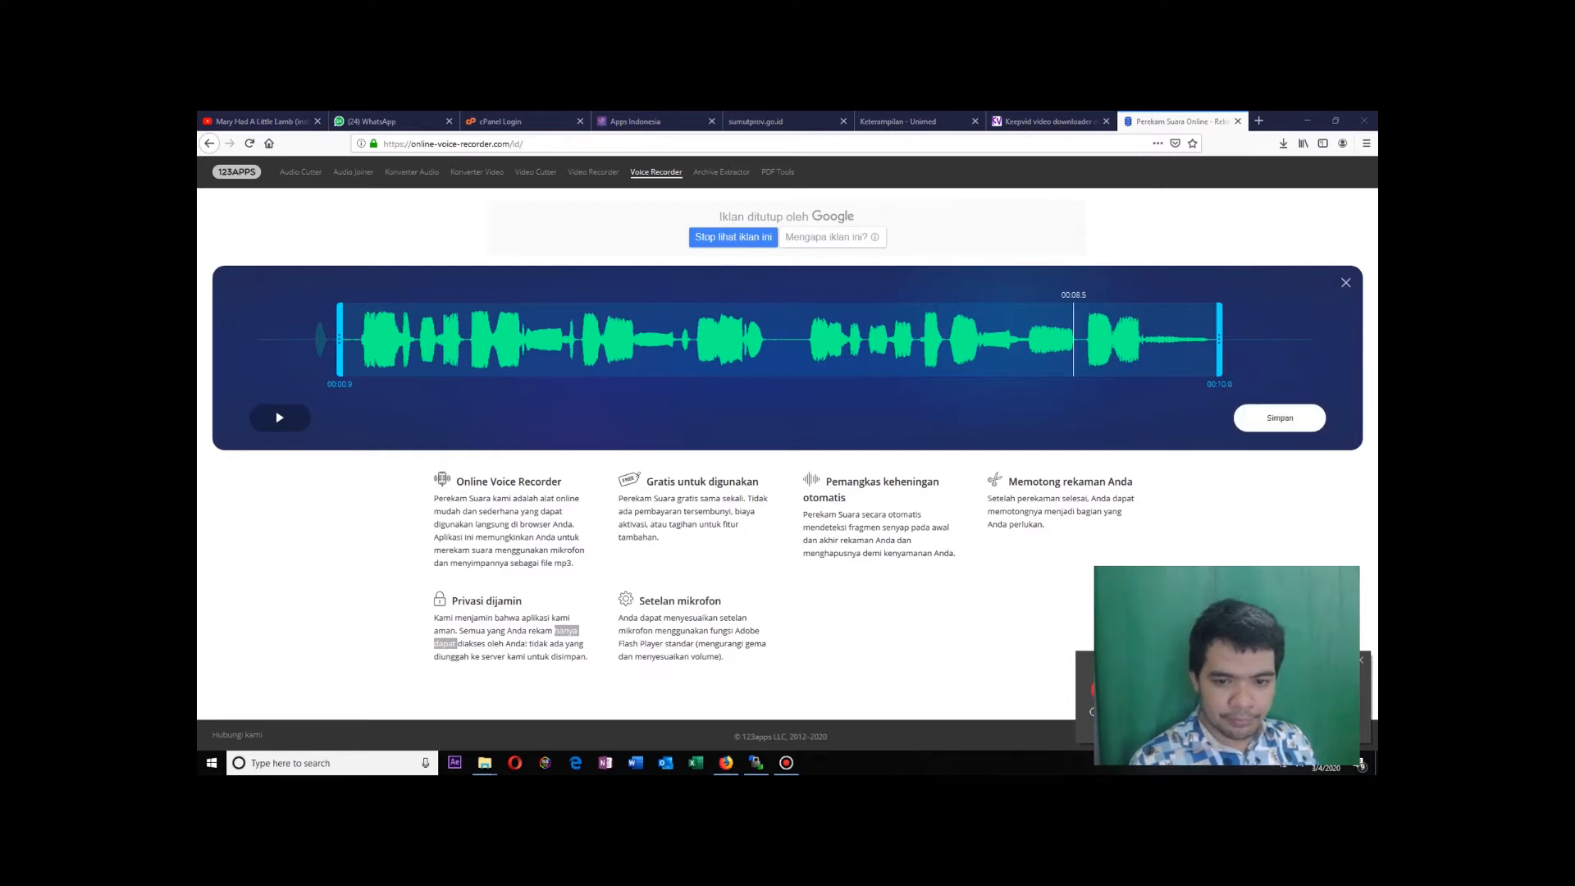
Save the trimmed recording as an MP3 file and preview it in Groove Music, closing the player when done.
left_click(1279, 417)
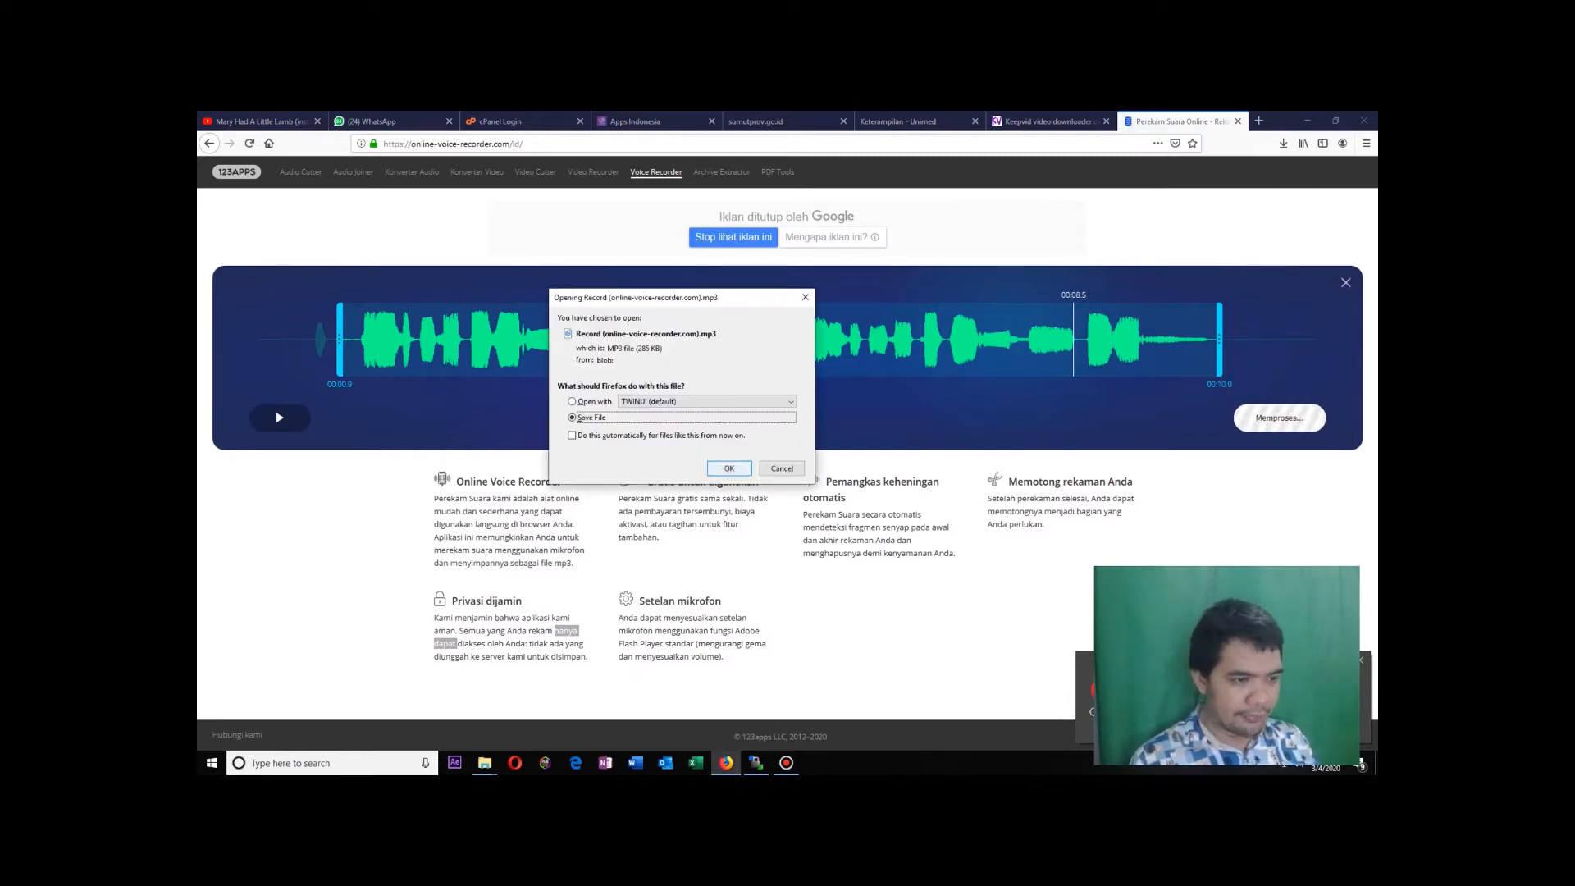
key("Return")
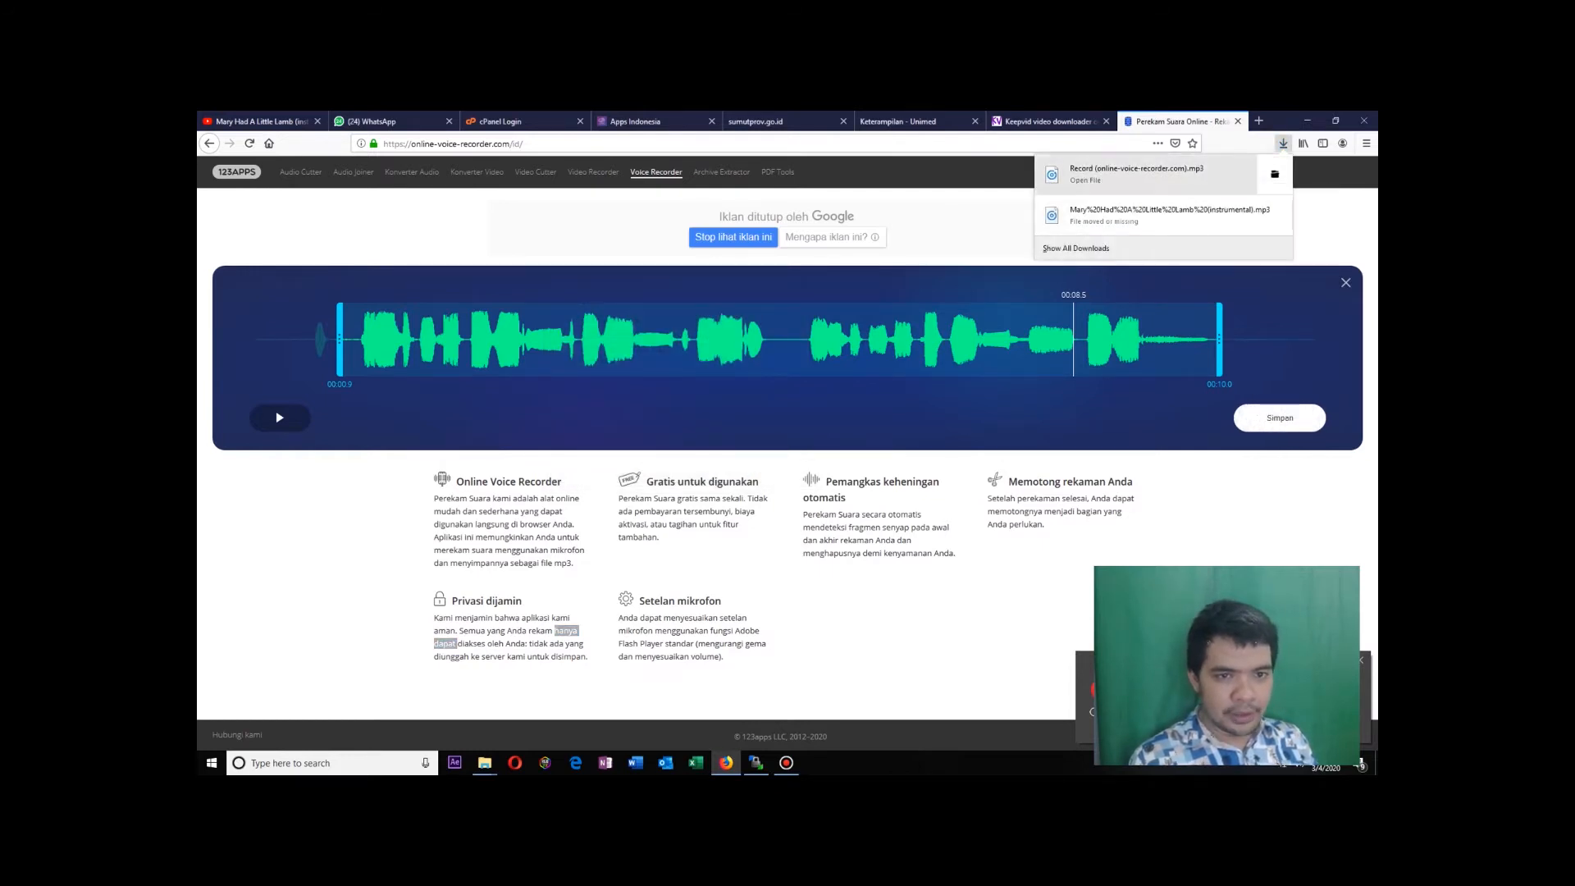
left_click(1136, 173)
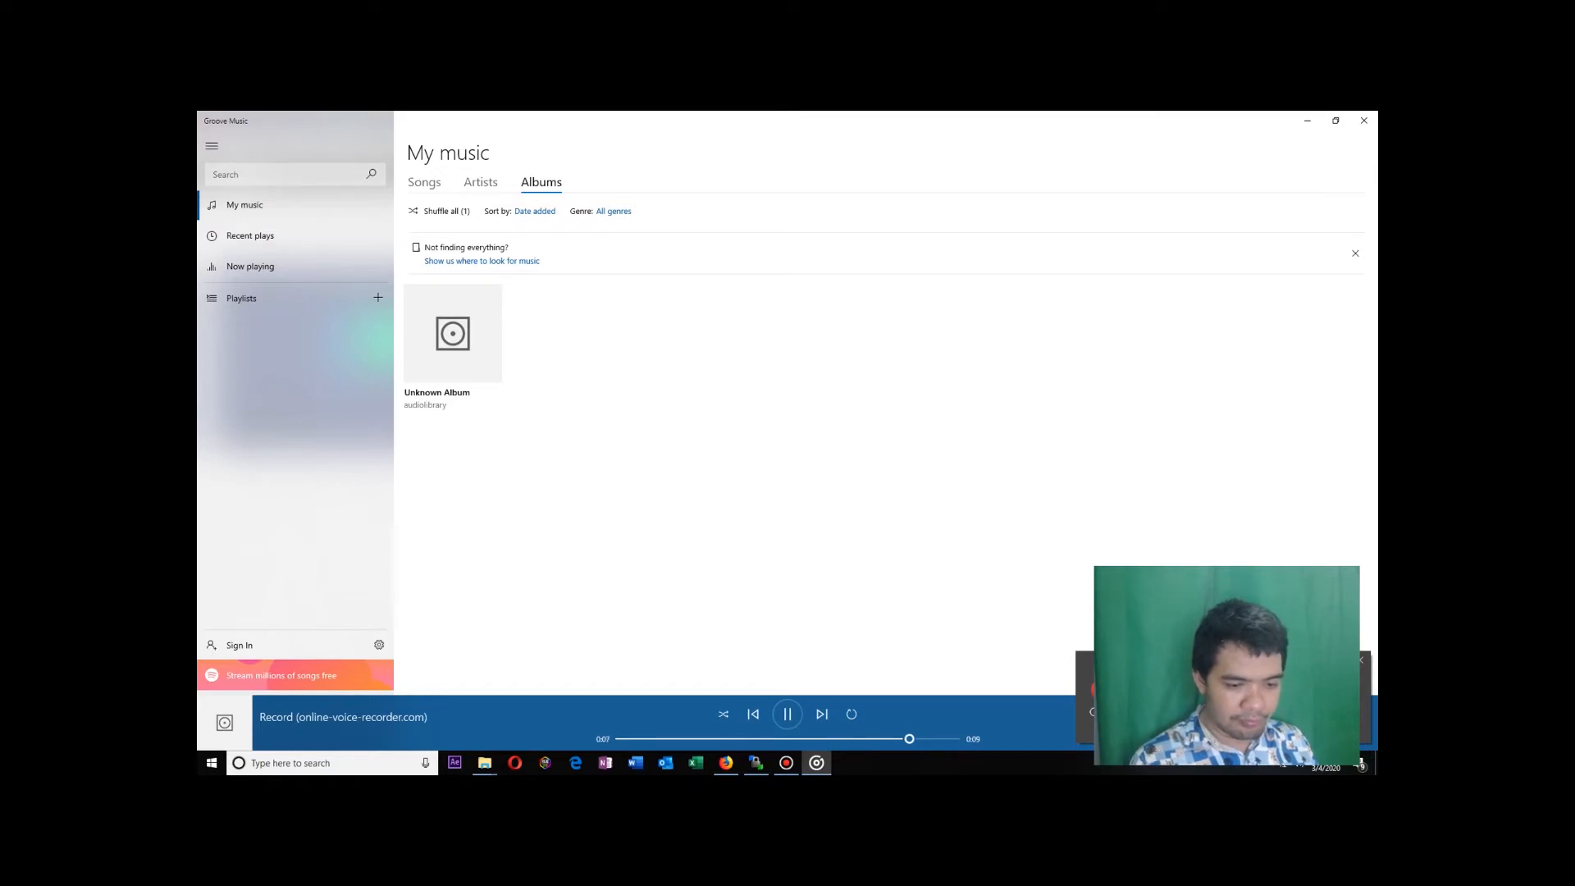
left_click(1363, 120)
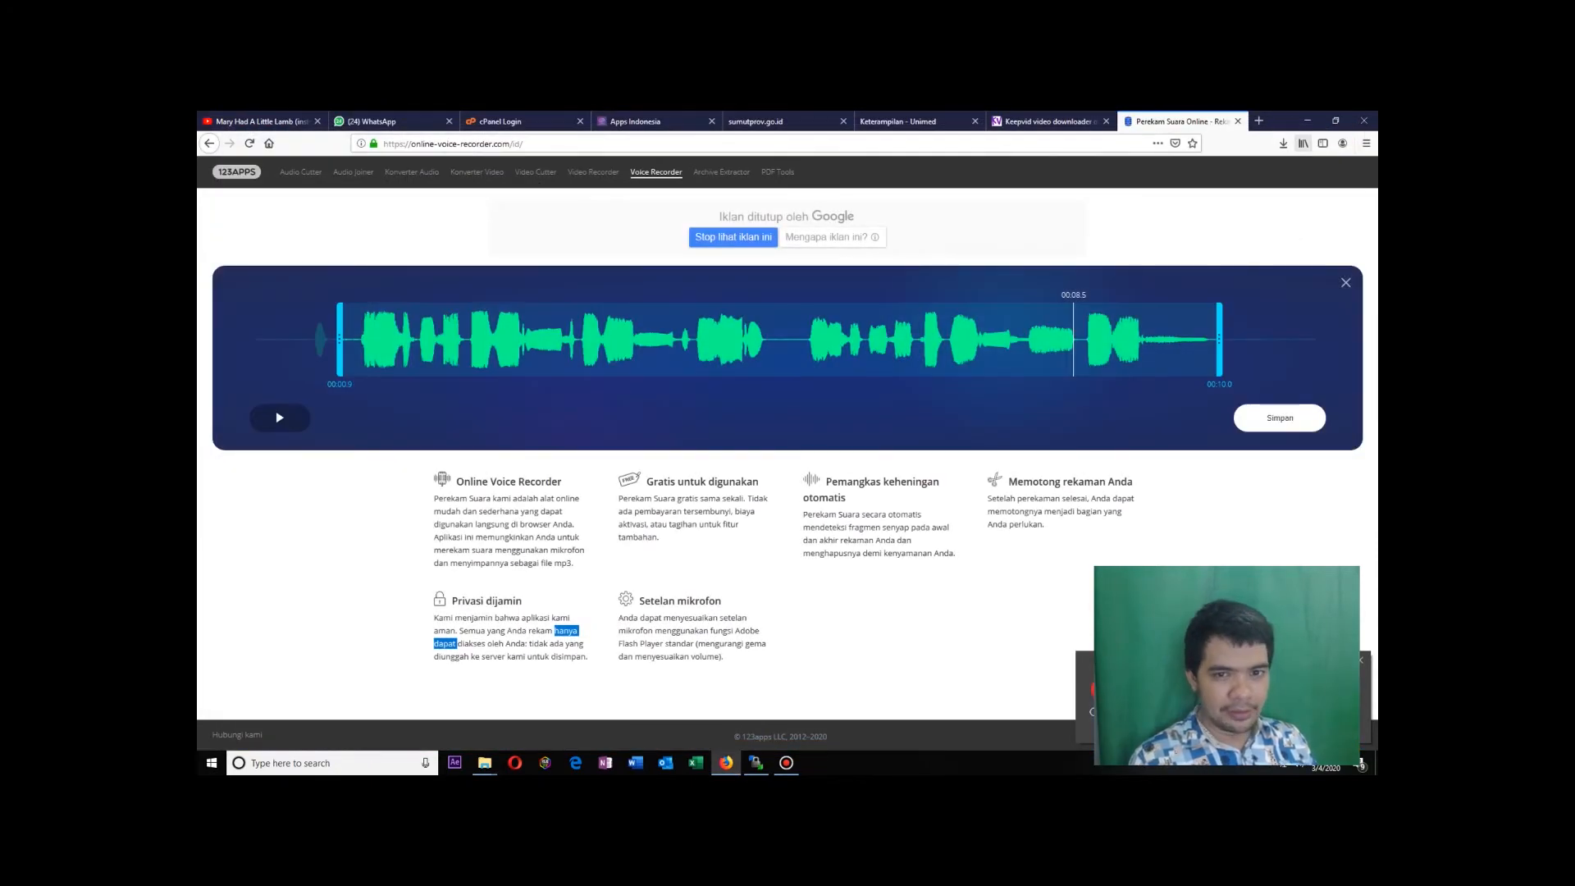
Paste Record (online-voice-recorder.com).mp3 from the Downloads folder into the Music folder and return to the browser.
left_click(1284, 144)
left_click(1275, 174)
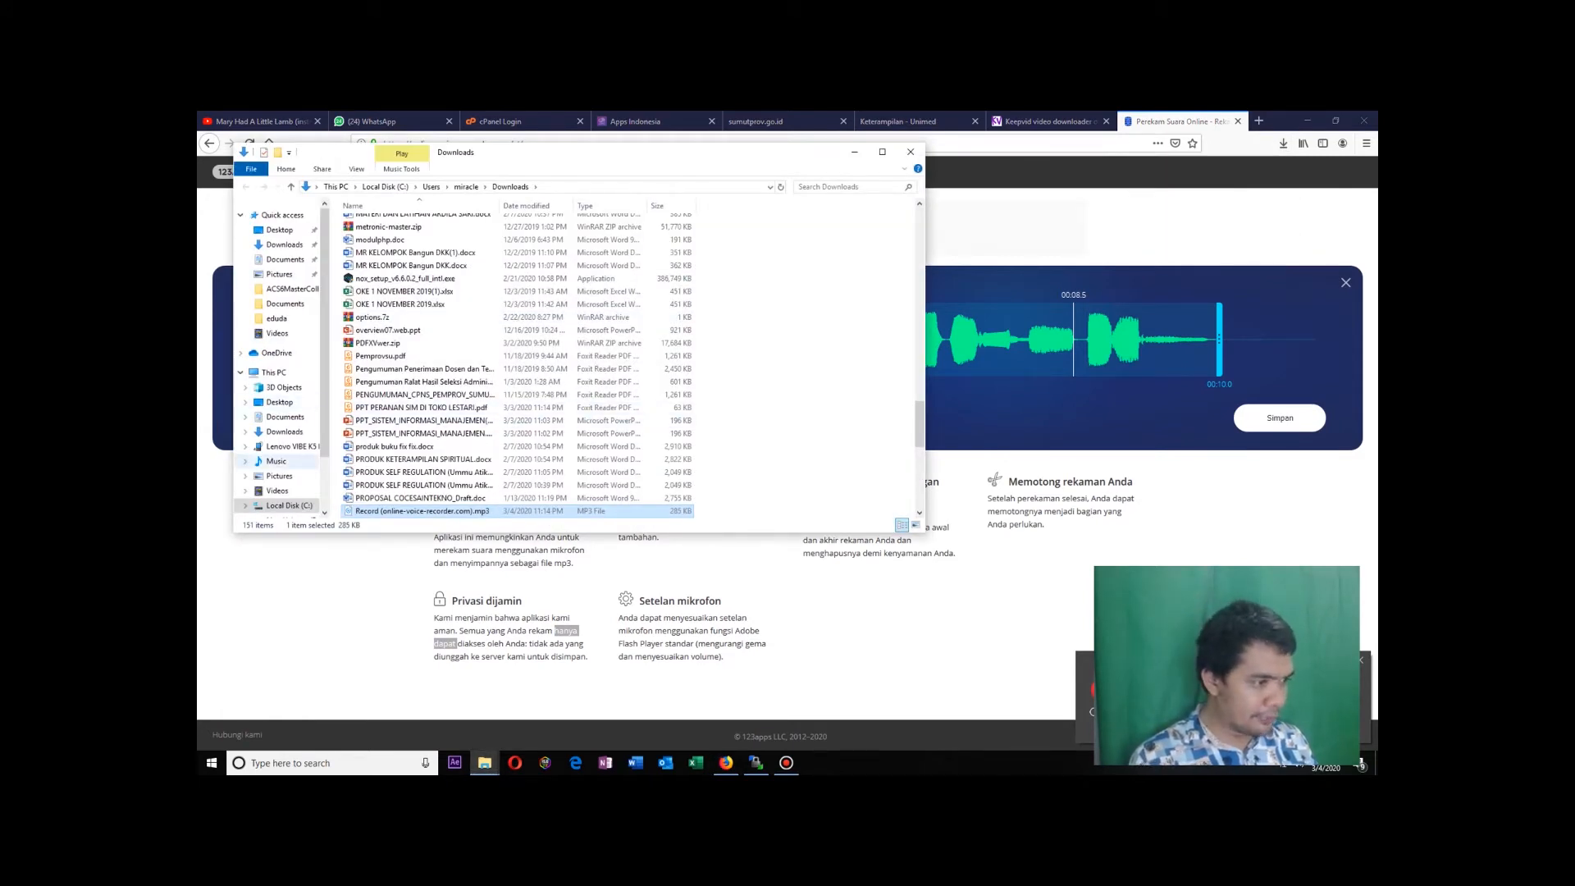
left_click(276, 461)
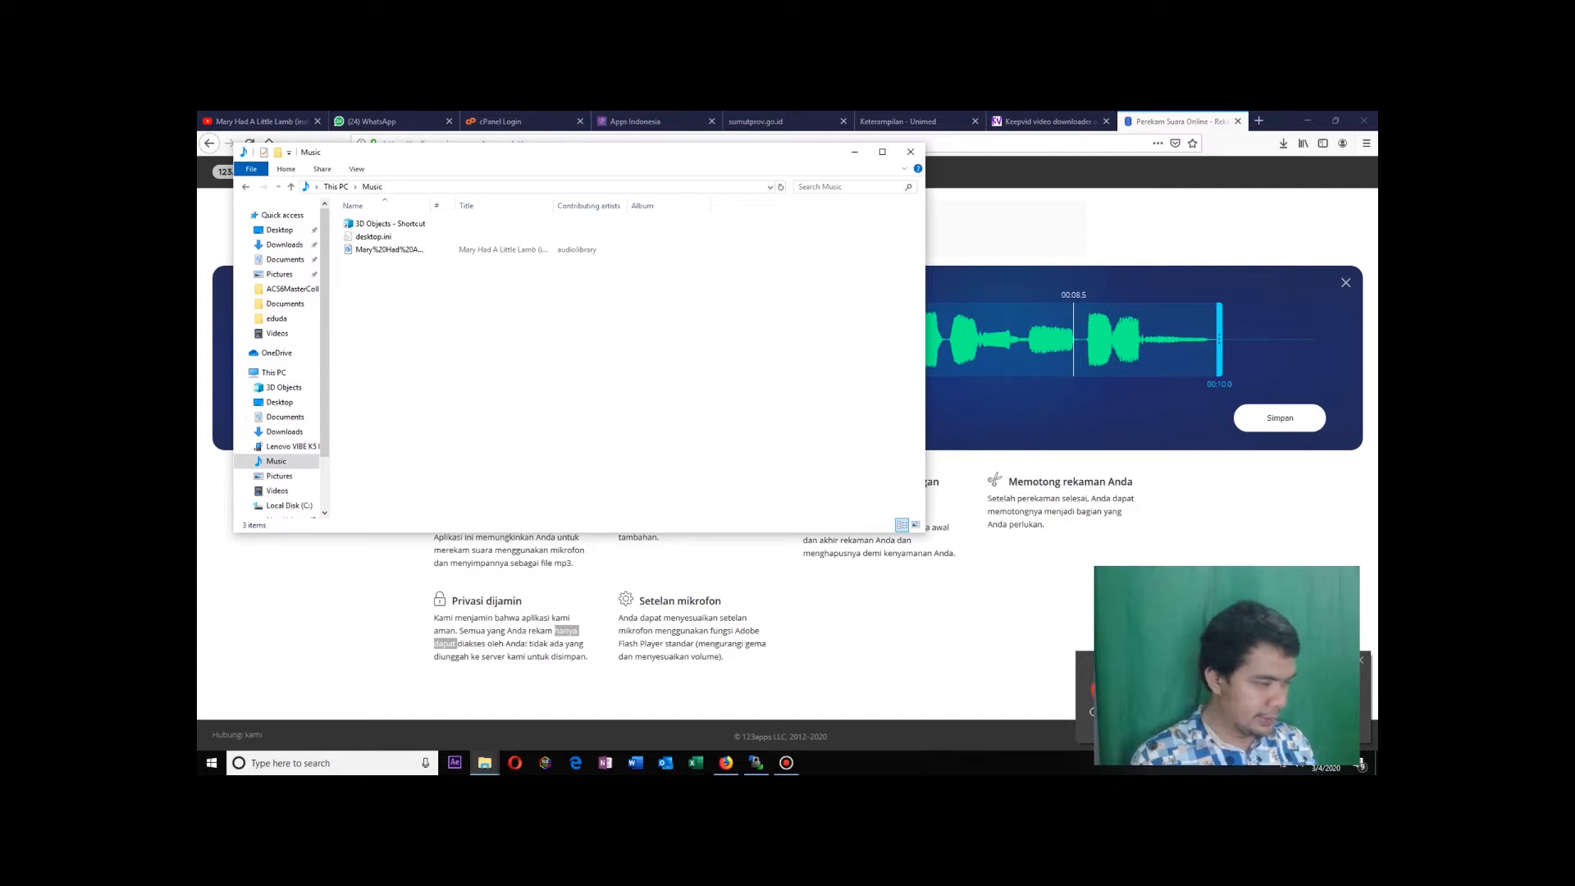
key("ctrl+v")
key("alt+Tab")
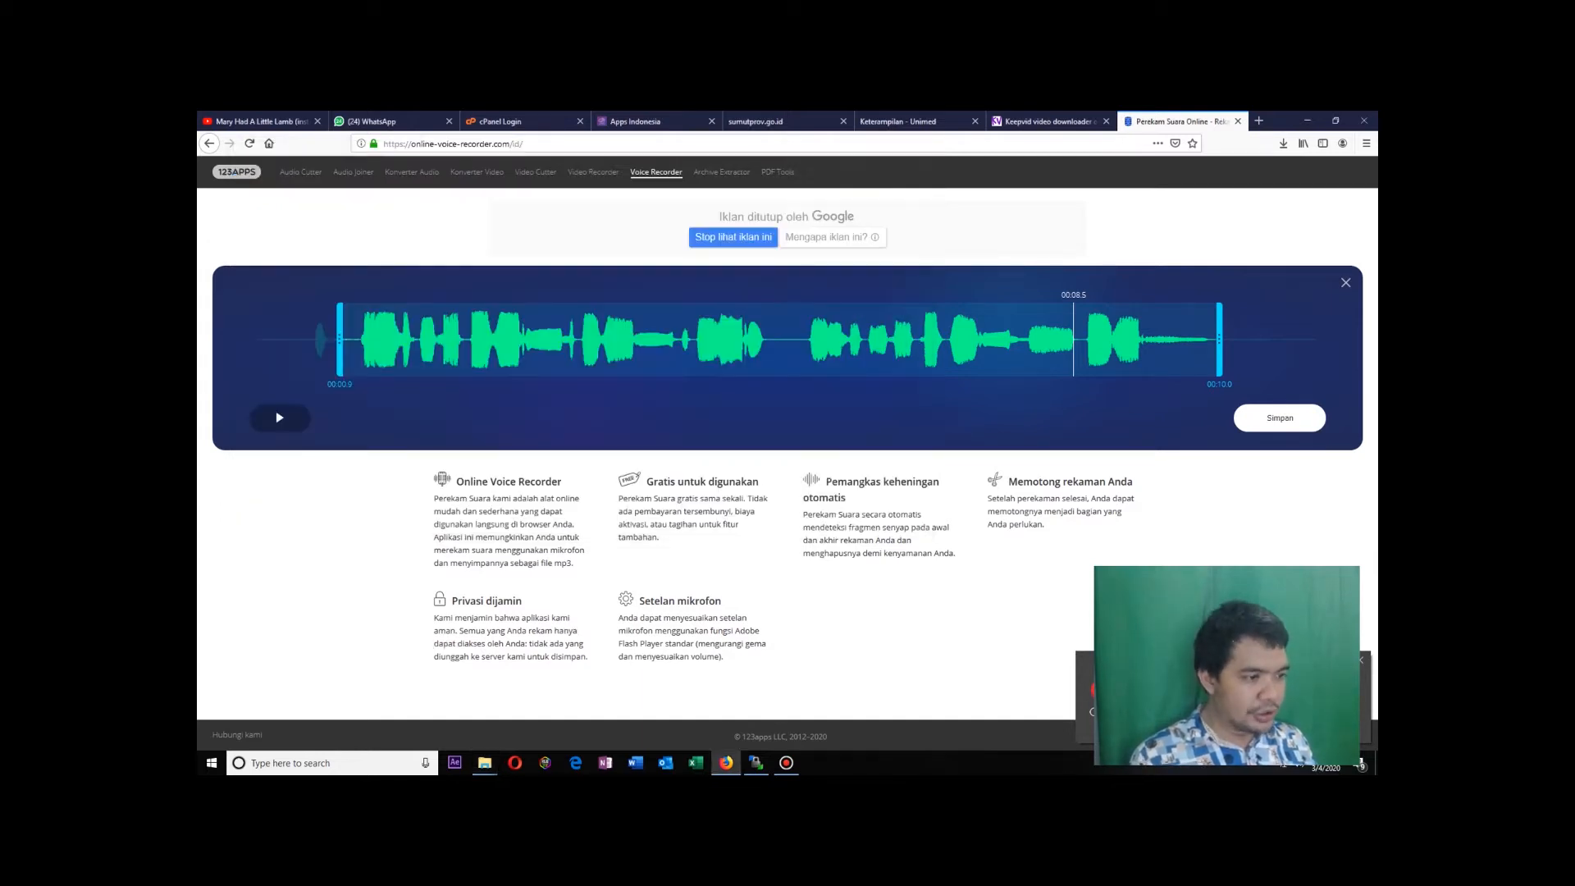
Rename the recording in the Music folder as matahari.mp3 and minimize File Explorer.
mouse_move(485, 763)
left_click(725, 698)
right_click(390, 263)
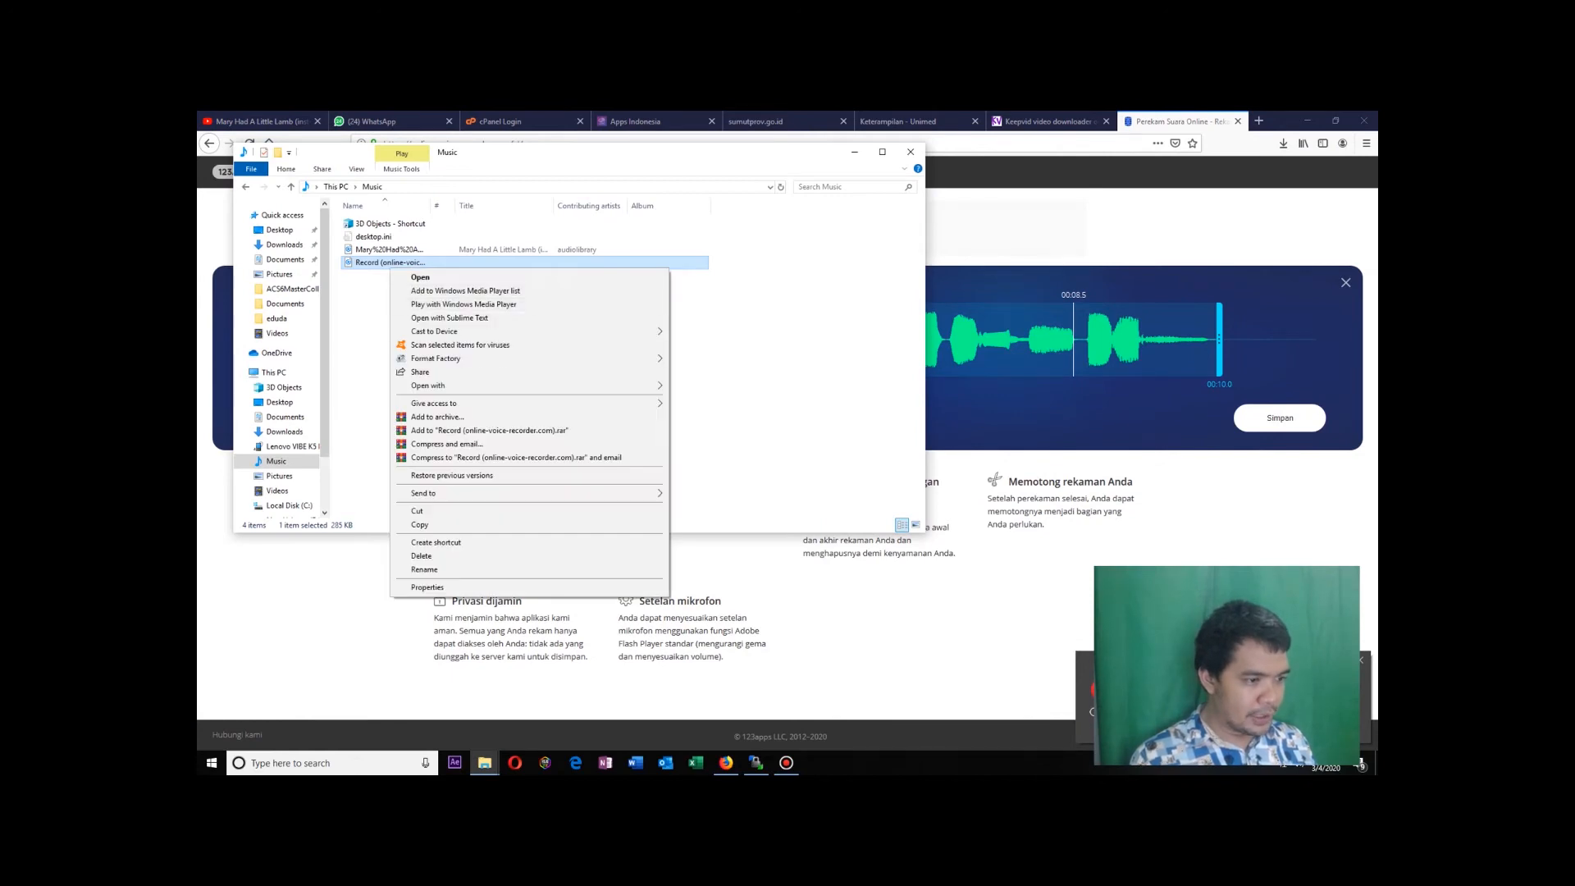
left_click(434, 569)
type("matahar")
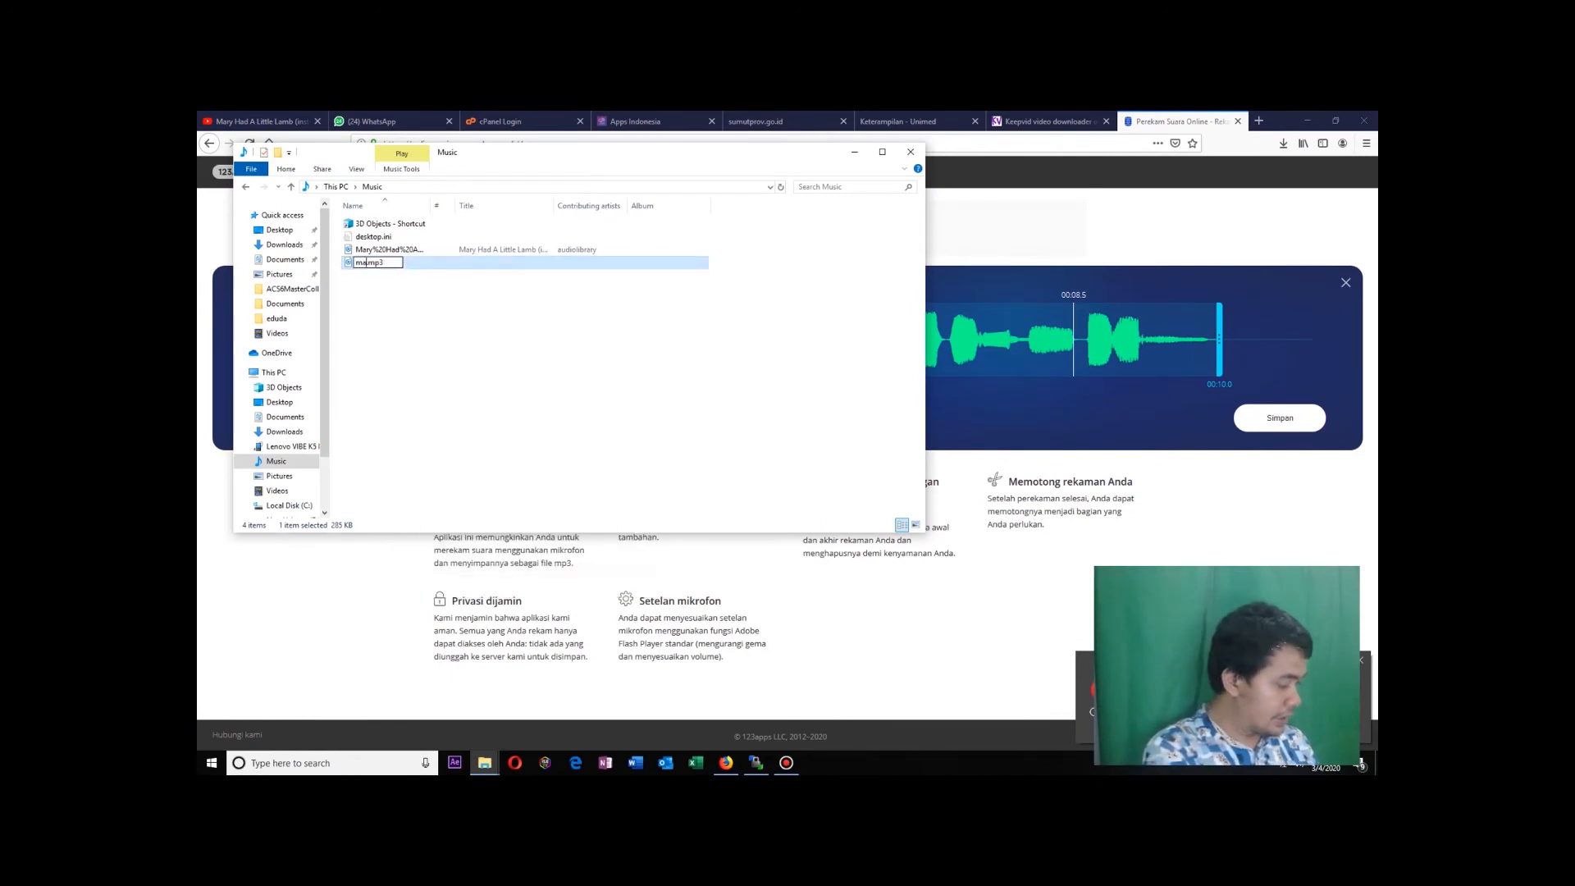
type("i")
key("Return")
left_click(854, 152)
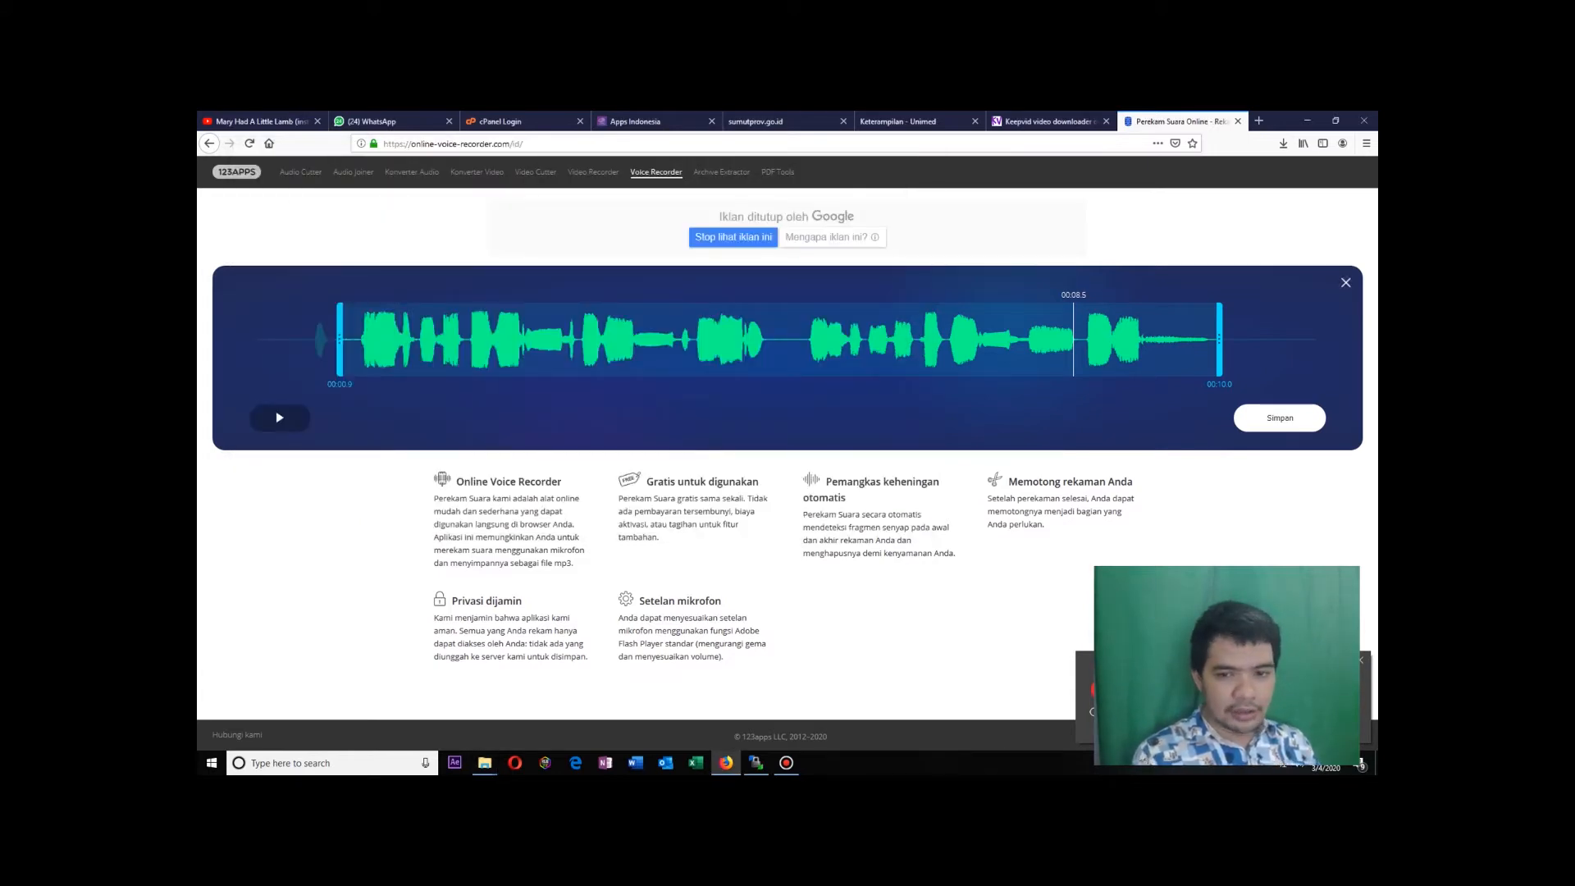
Finish editing the saved recording and record a second voice clip with microphone access allowed.
key("Escape")
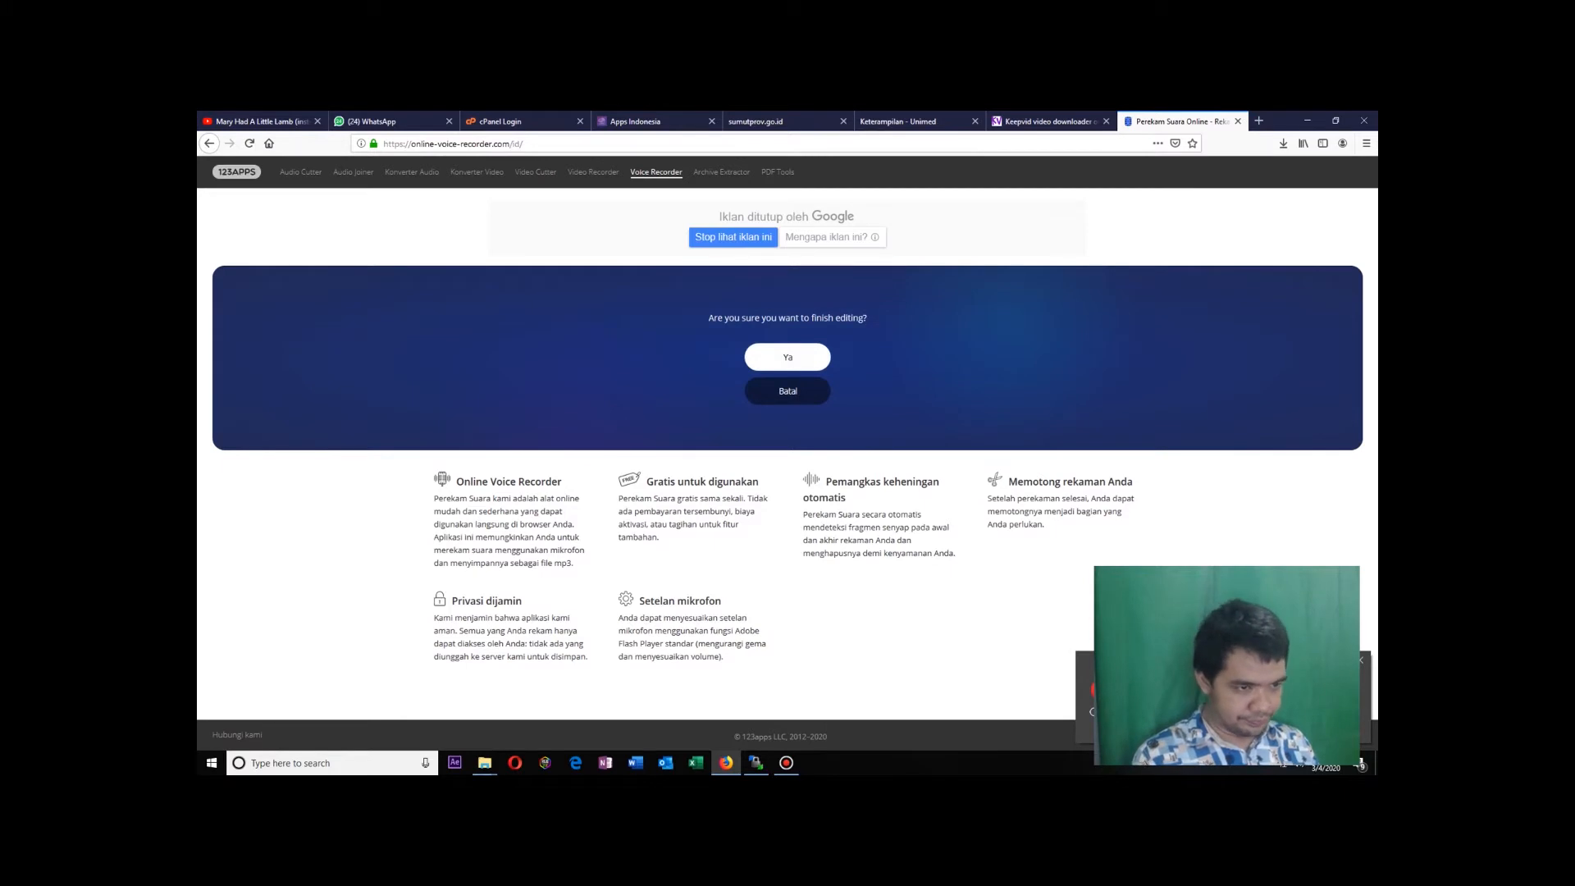
key("Return")
left_click(786, 419)
left_click(419, 245)
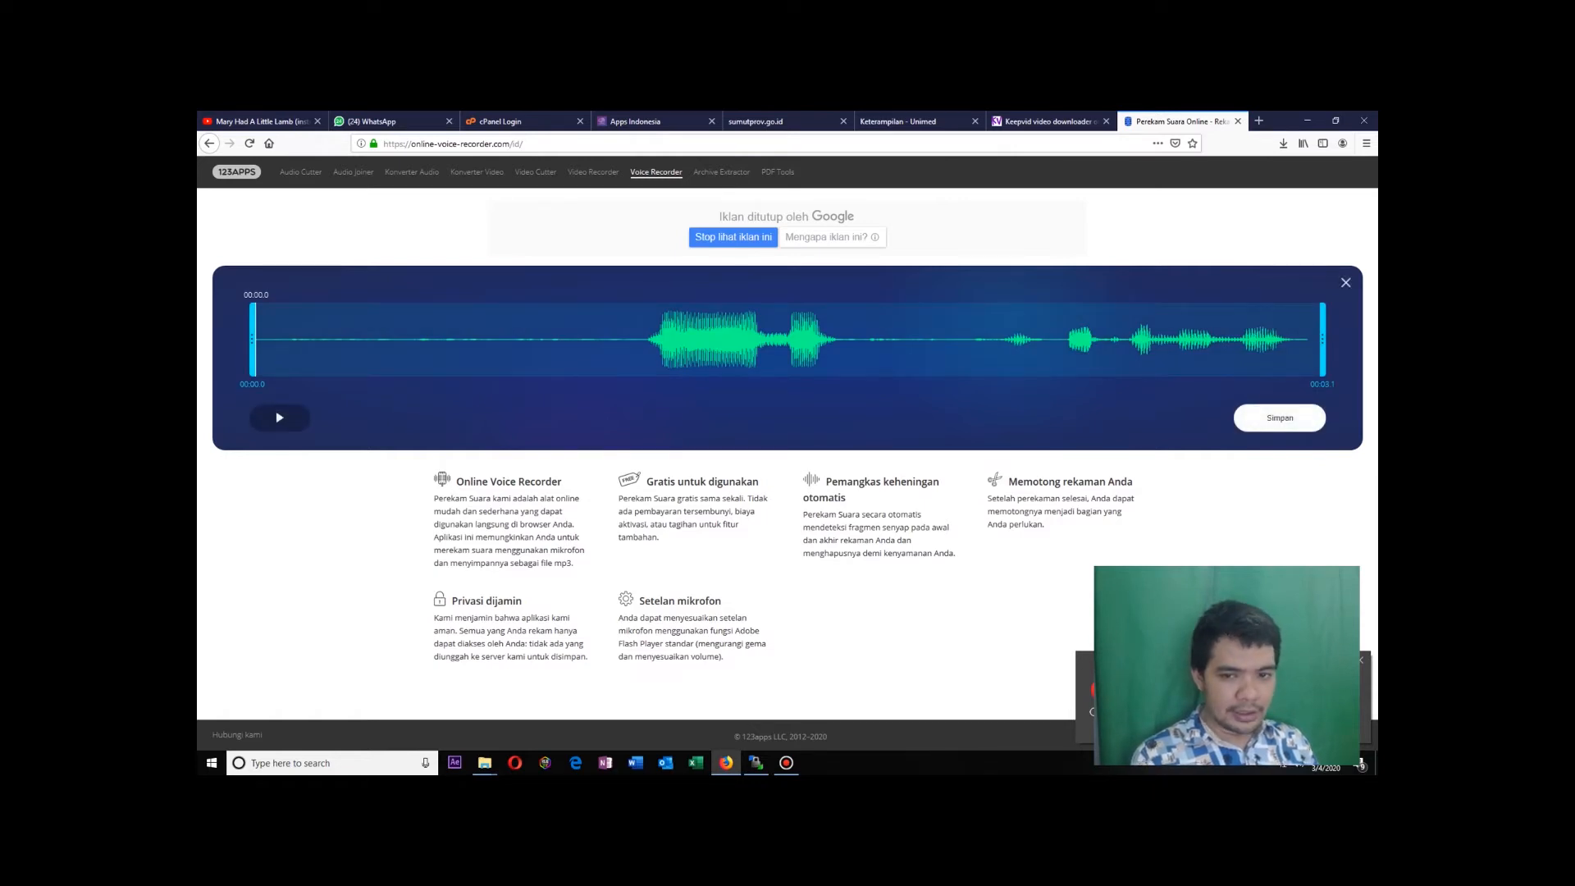
Discard the current take and record a new voice clip with microphone access allowed.
key("Escape")
key("Return")
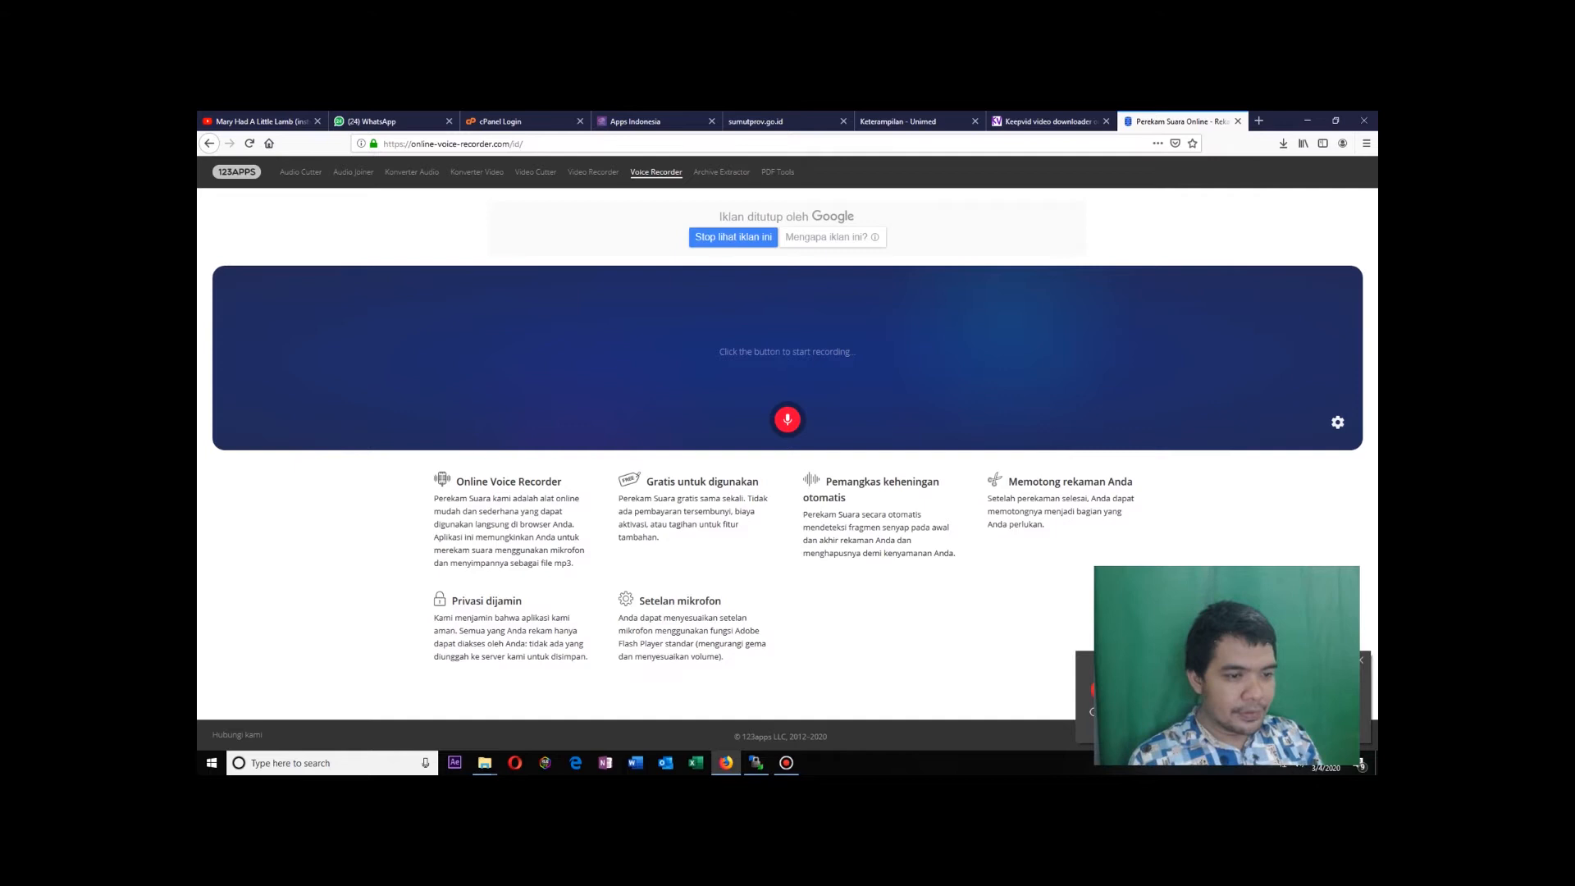
left_click(787, 420)
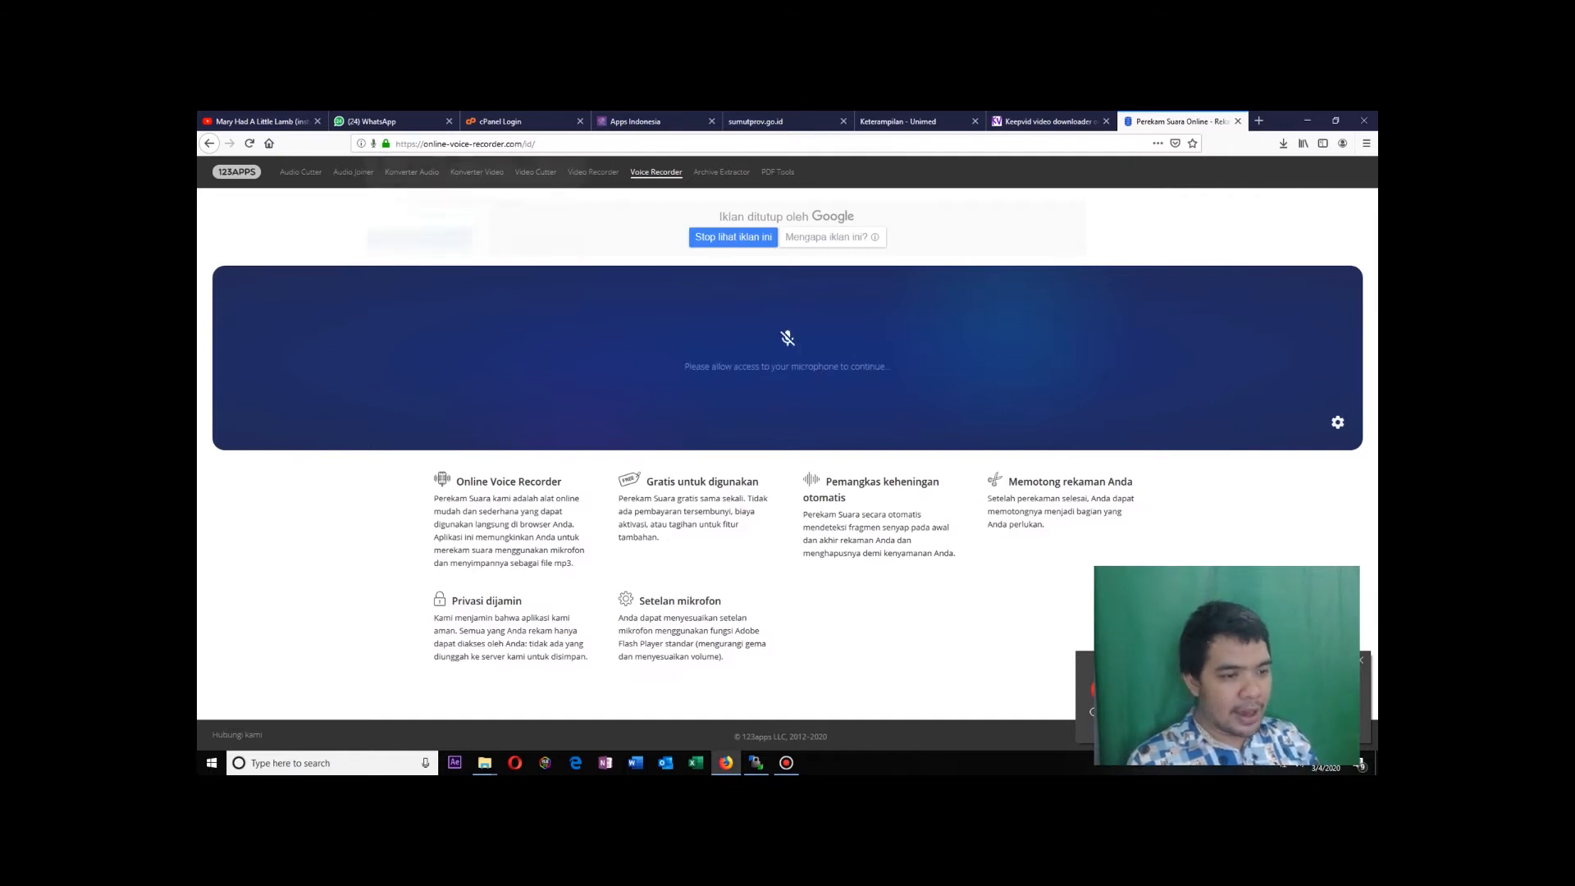
left_click(419, 246)
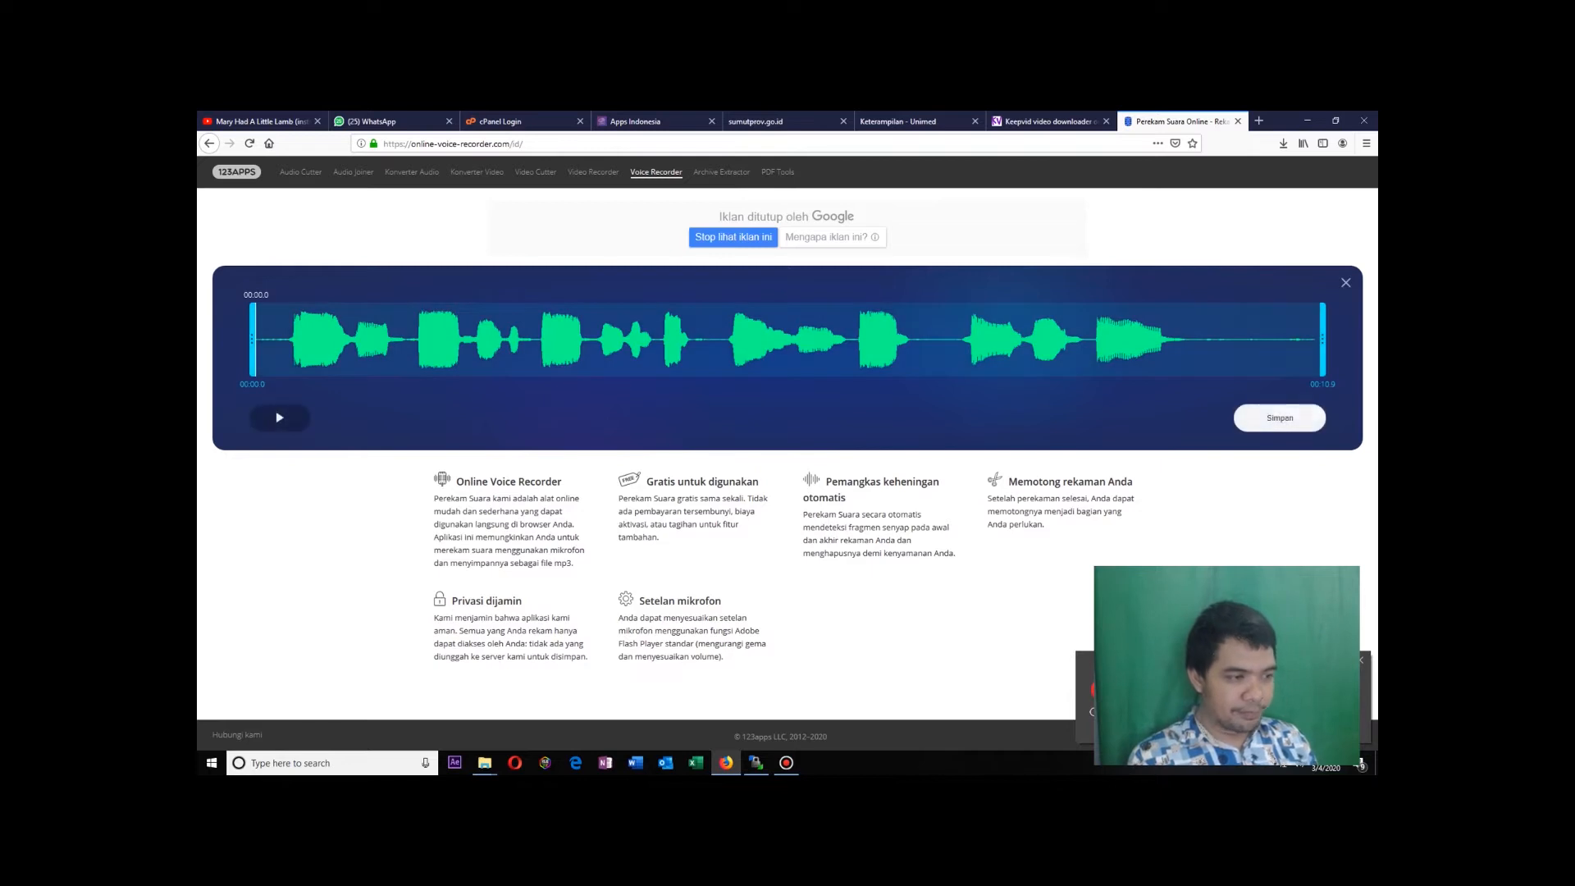
Preview the new recording, trim it to about 00:00.2–00:09.8 and save it as an MP3 file.
left_click(279, 418)
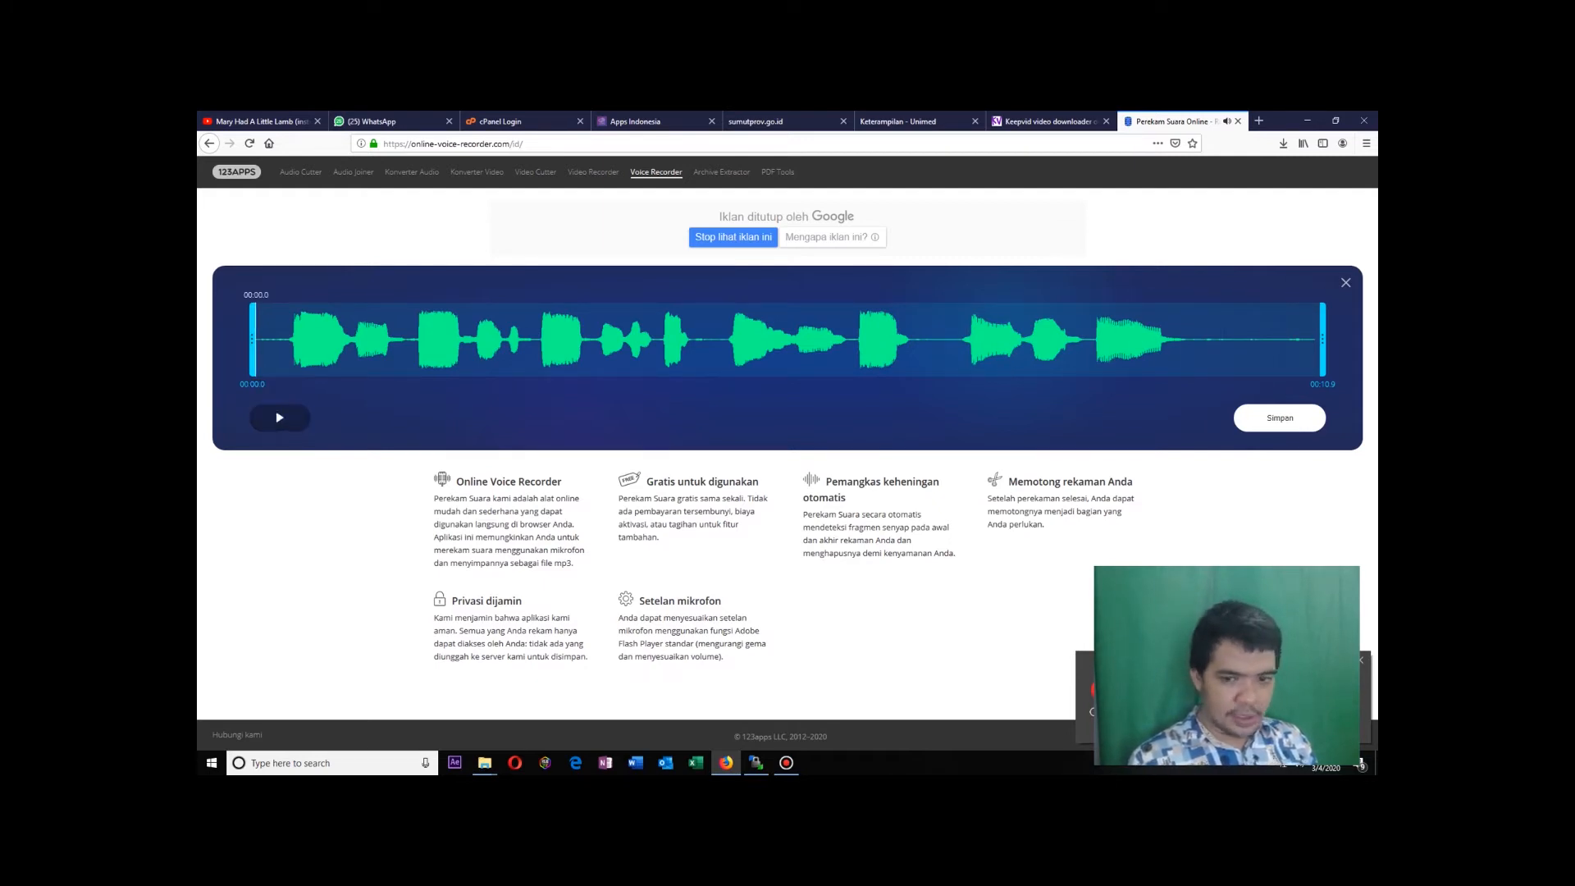
left_click_drag(1322, 338, 1222, 339)
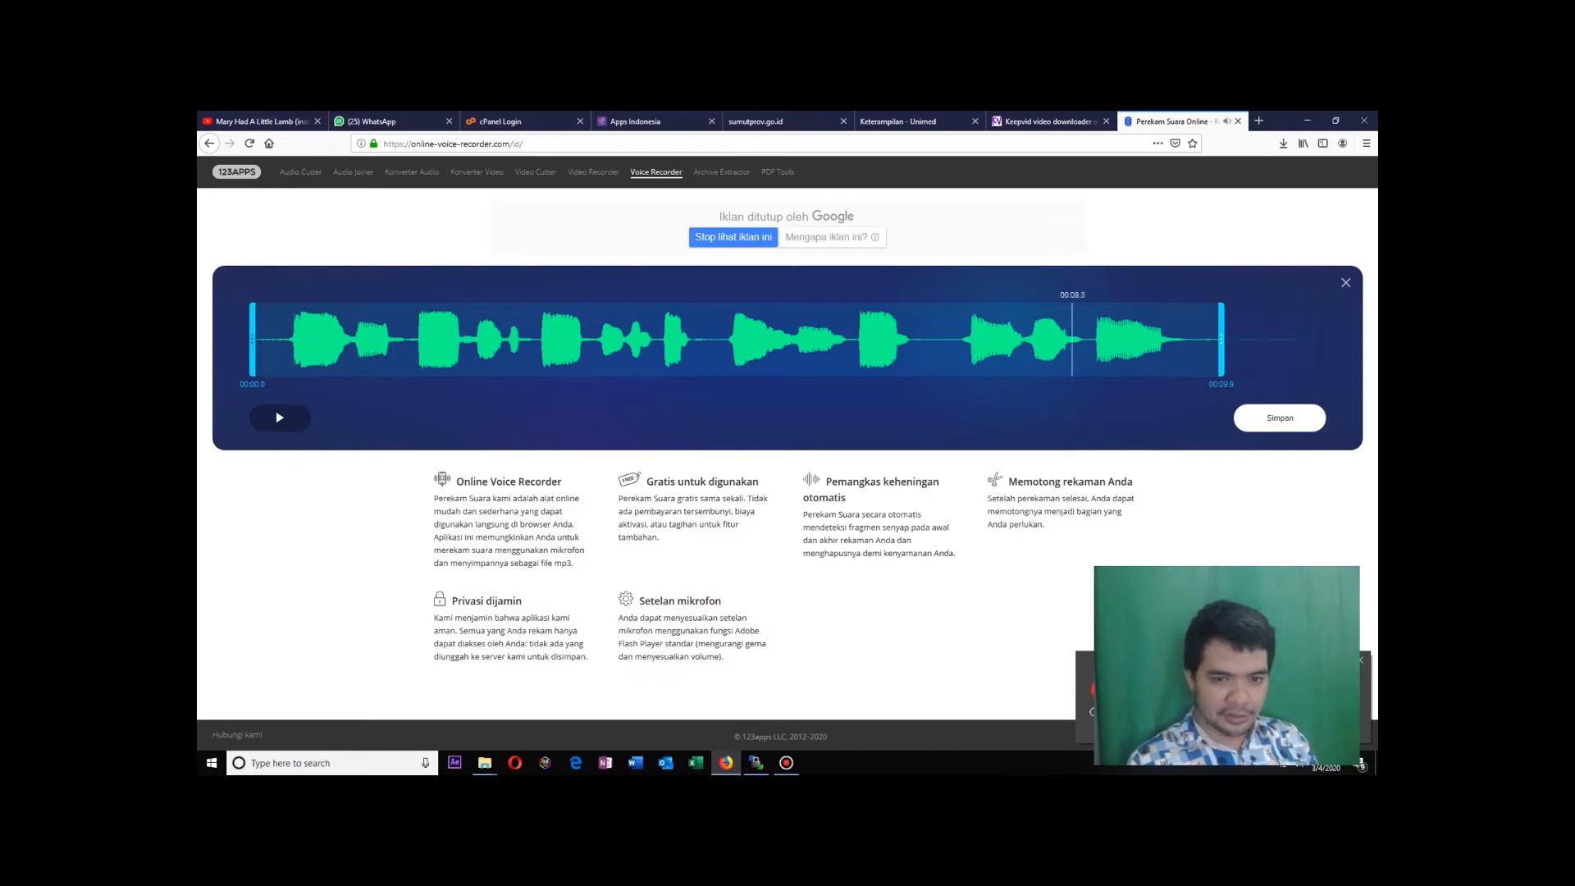
left_click_drag(252, 339, 273, 338)
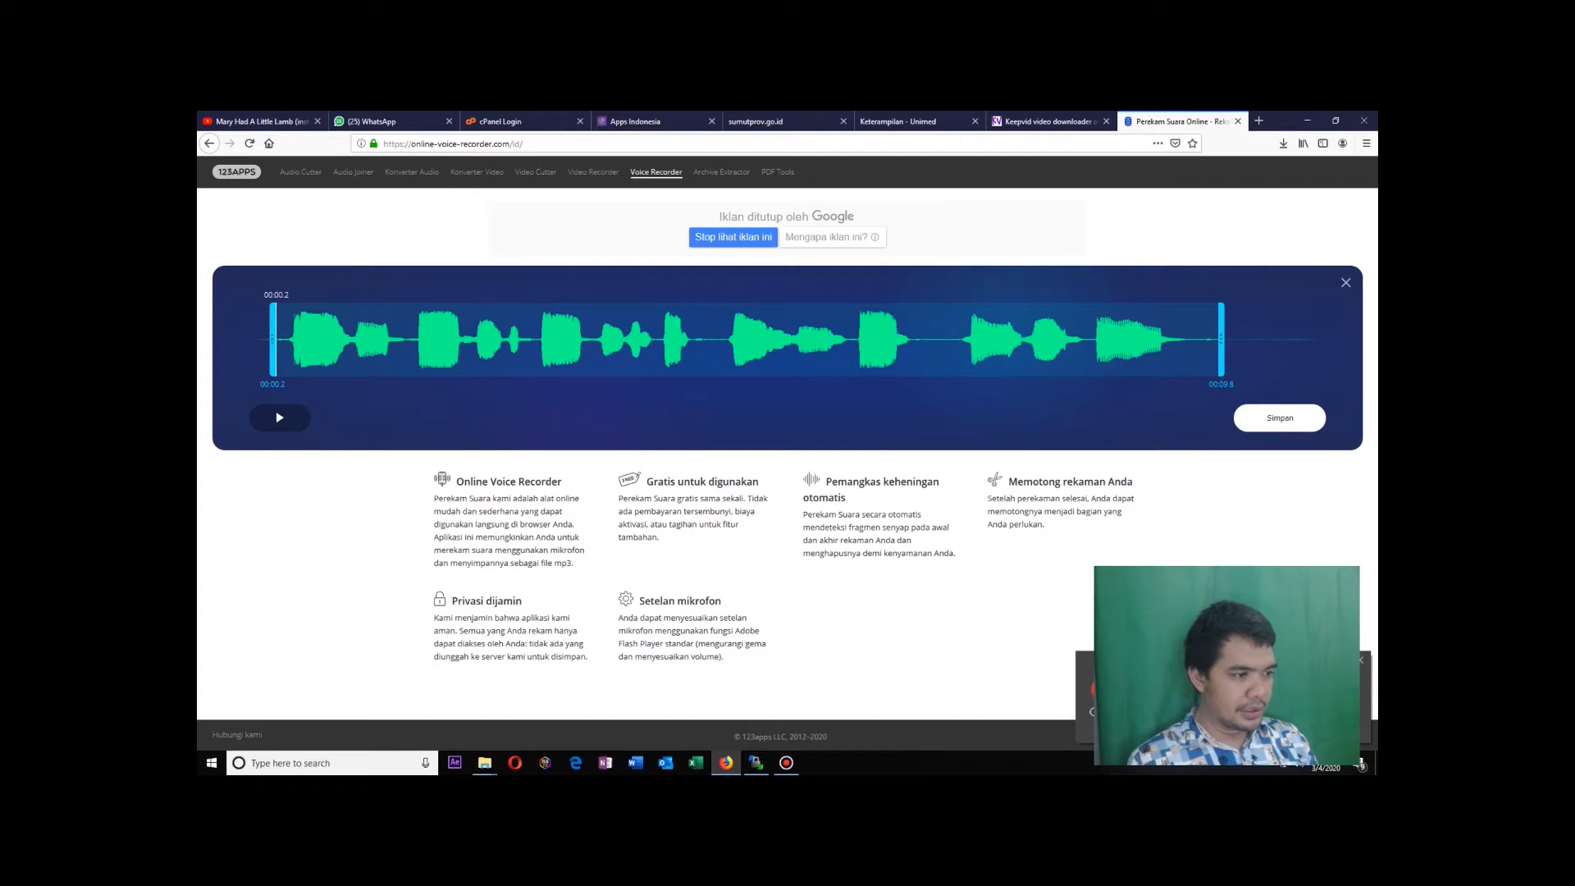
left_click(1280, 418)
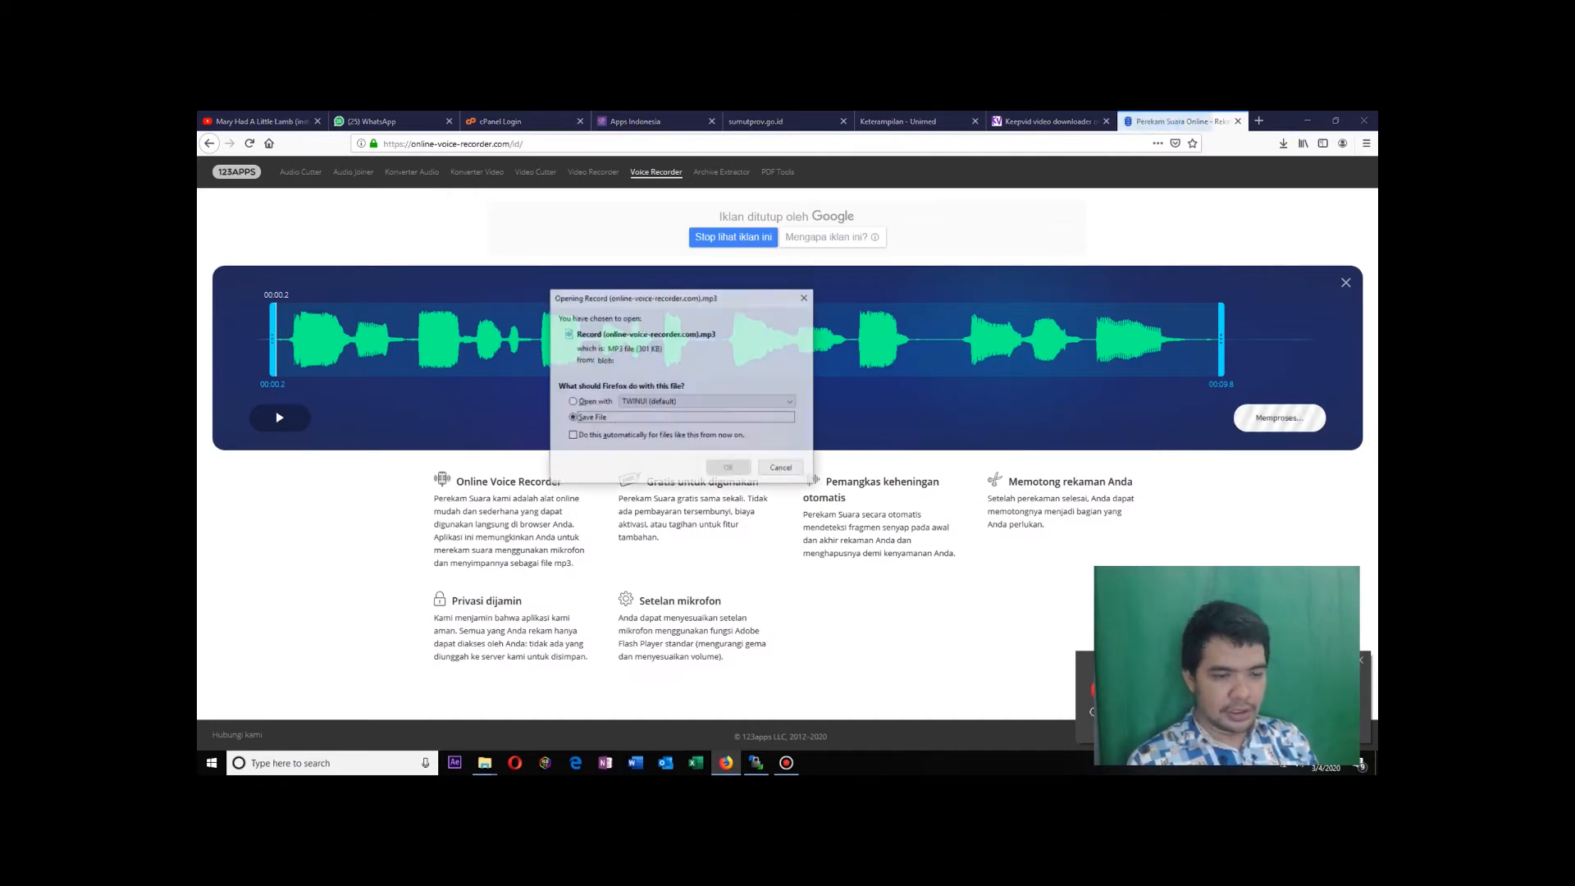
key("Return")
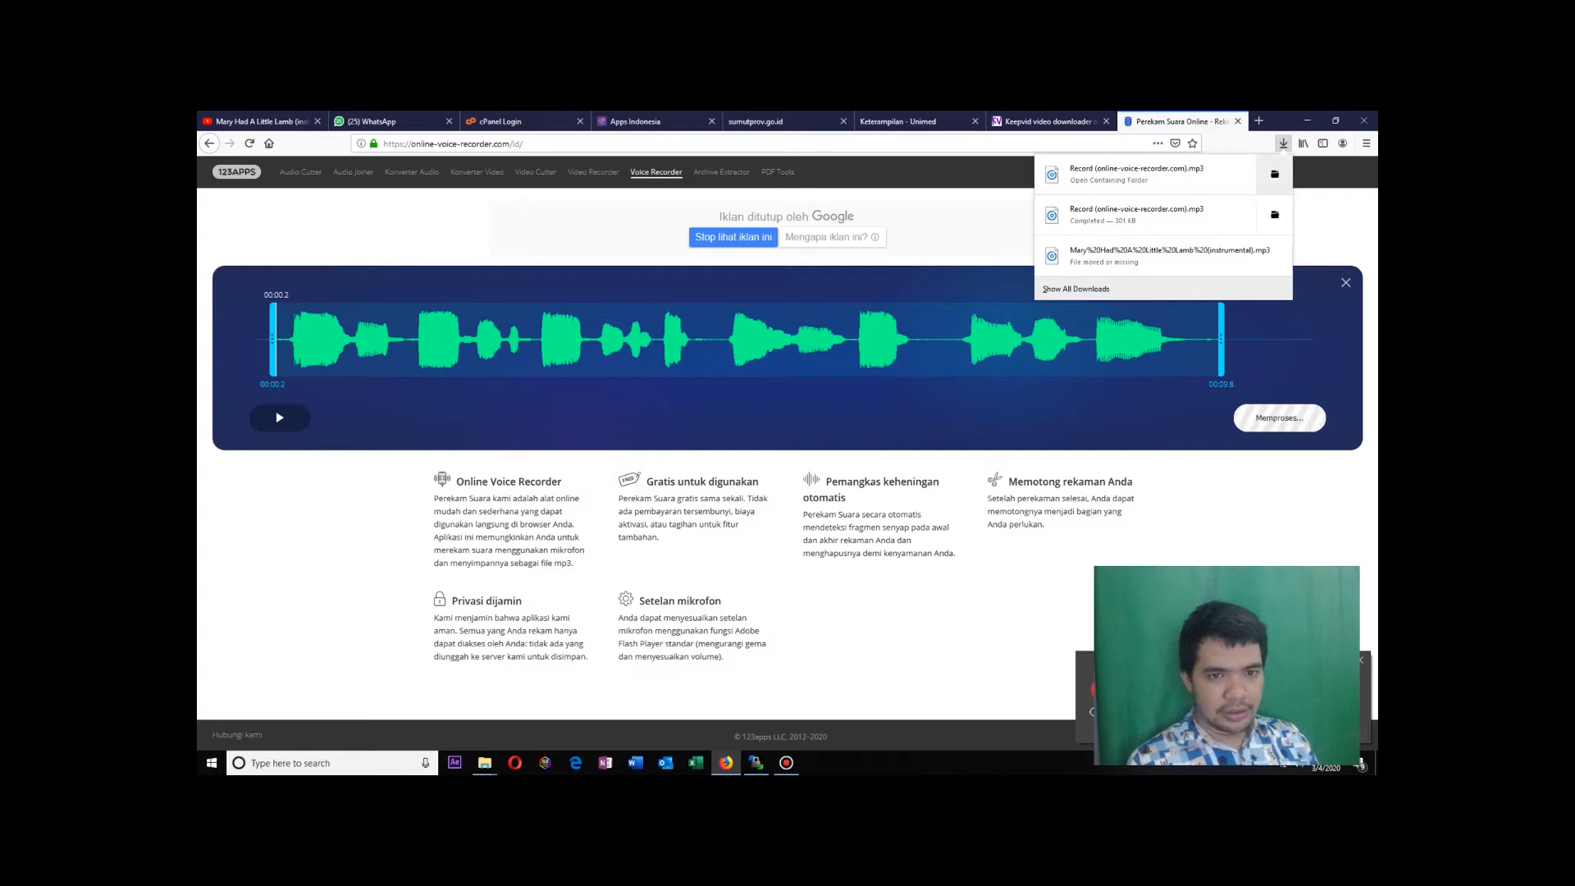
Paste Record (online-voice-recorder.com).mp3 from the Downloads folder into the Music folder beside matahari.mp3.
left_click(1274, 174)
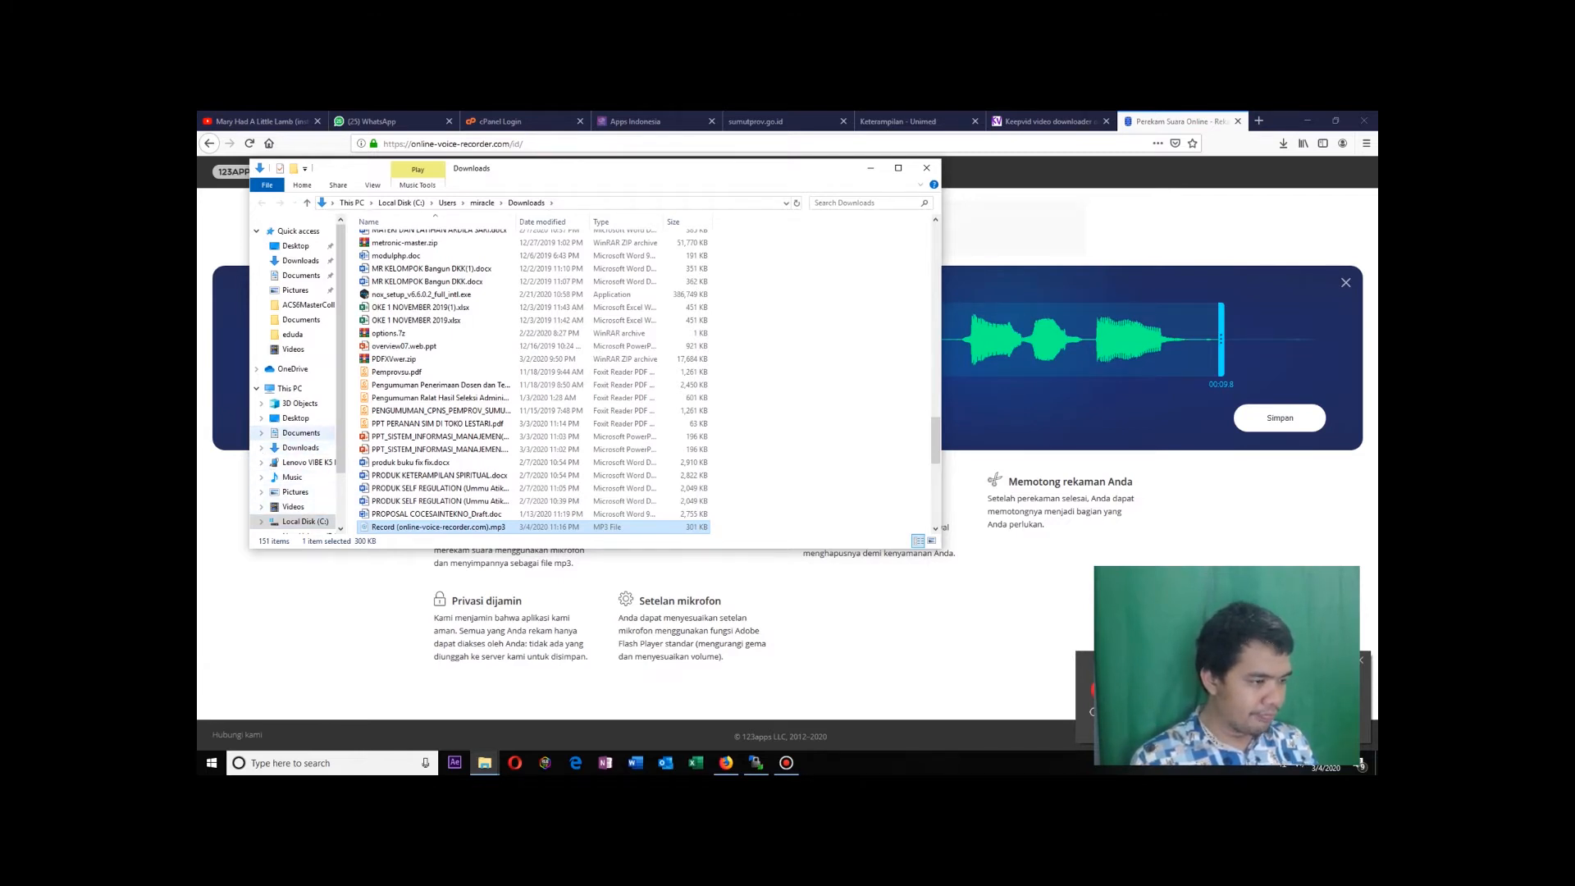
left_click(301, 432)
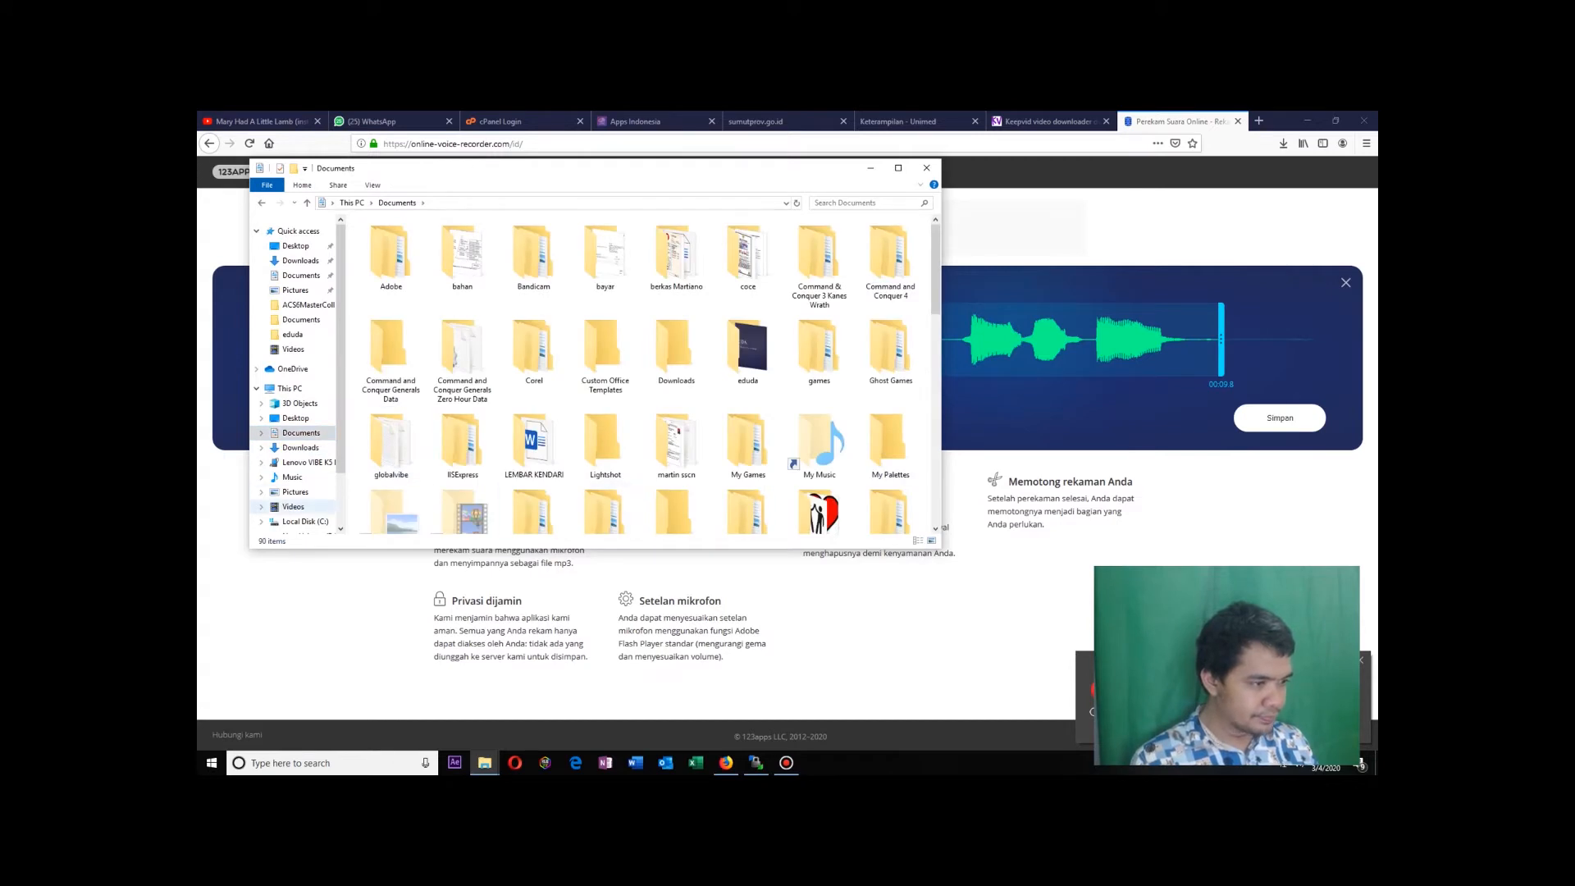
left_click(292, 477)
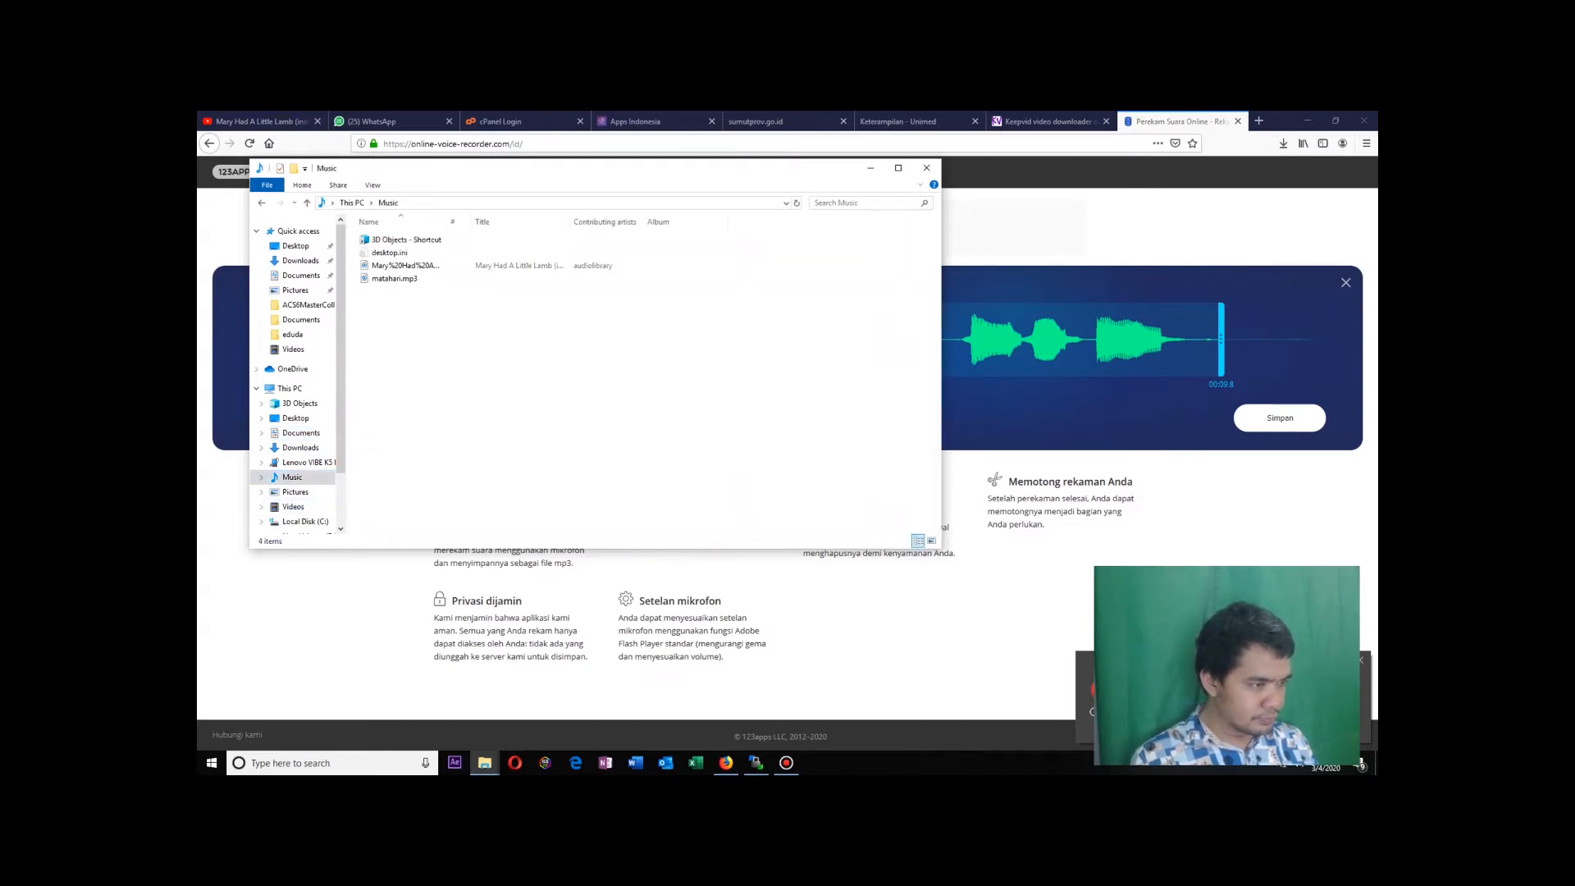
left_click(402, 291)
Rename the newly added recording in the Music folder as mynamesun.mp3.
right_click(410, 294)
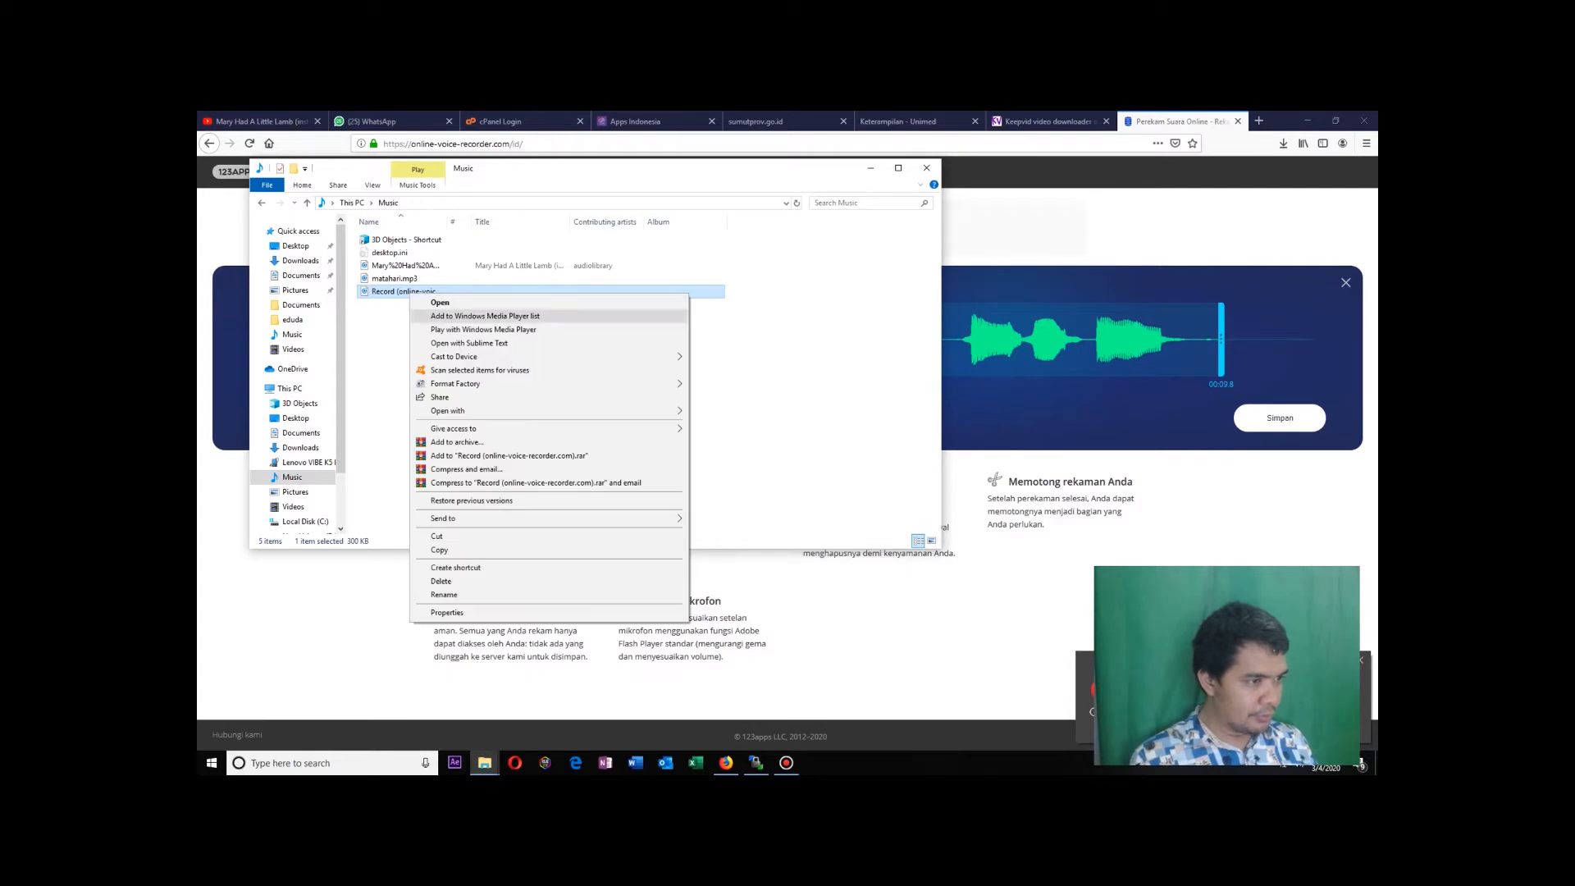
left_click(444, 593)
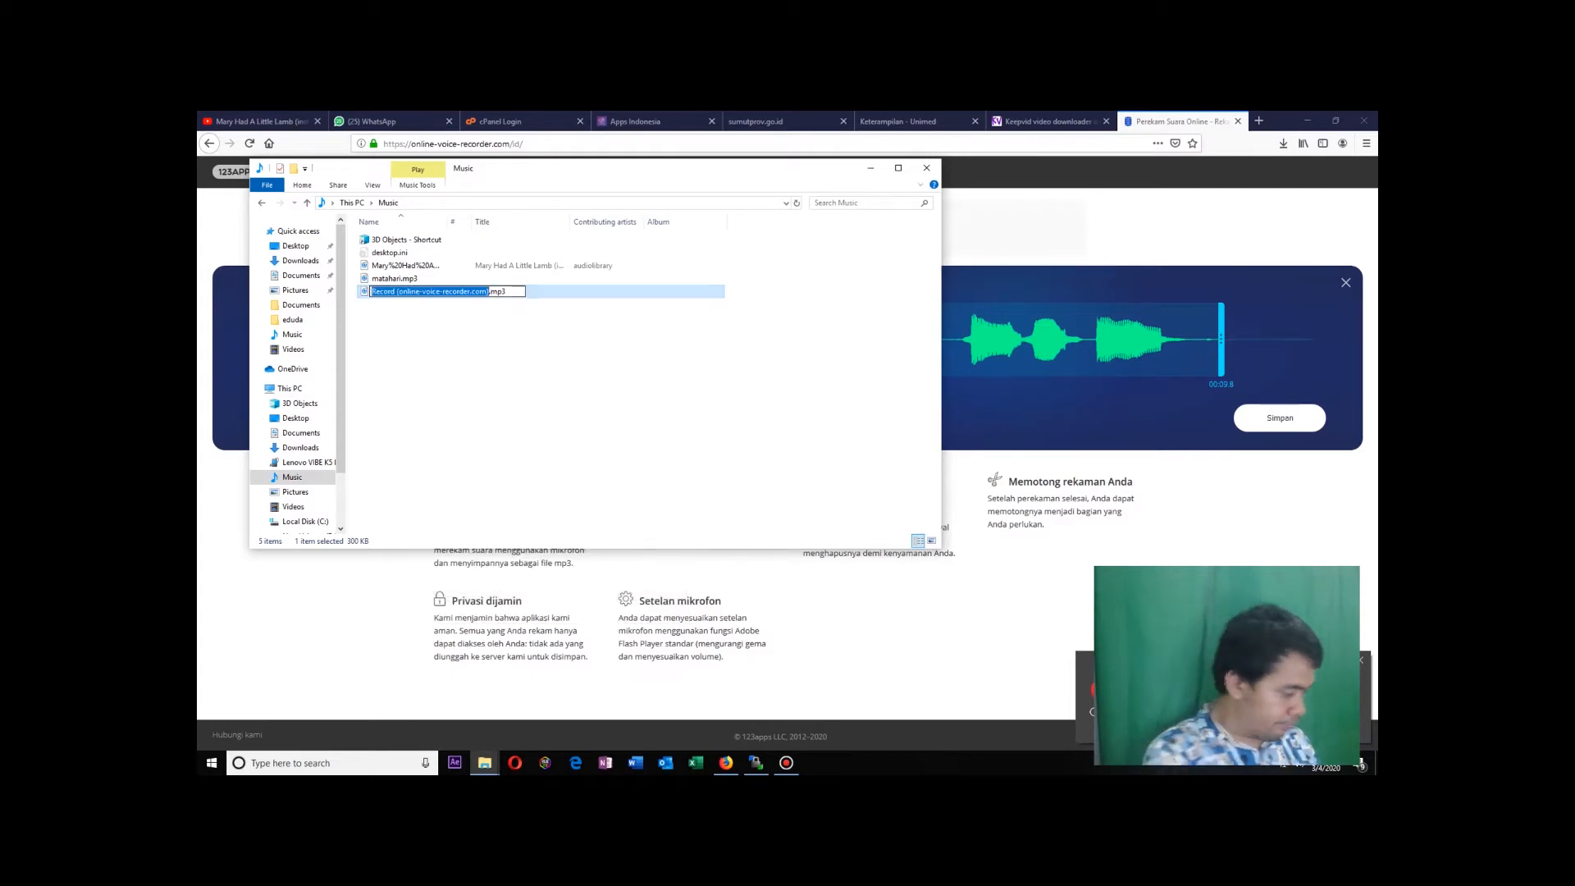
type("mynames")
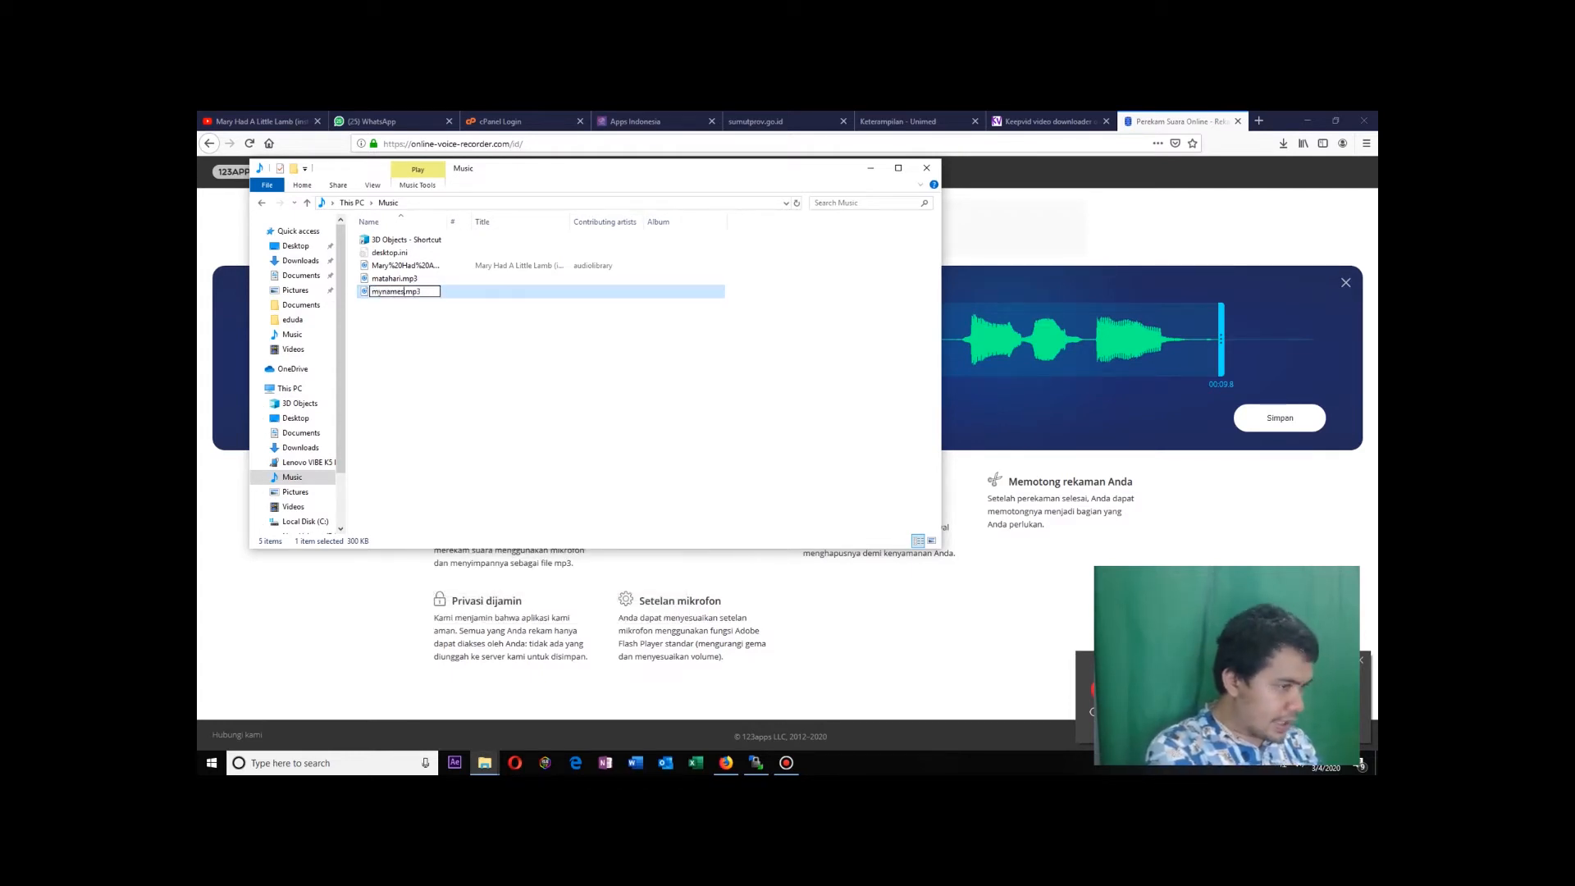
type("un")
key("Return")
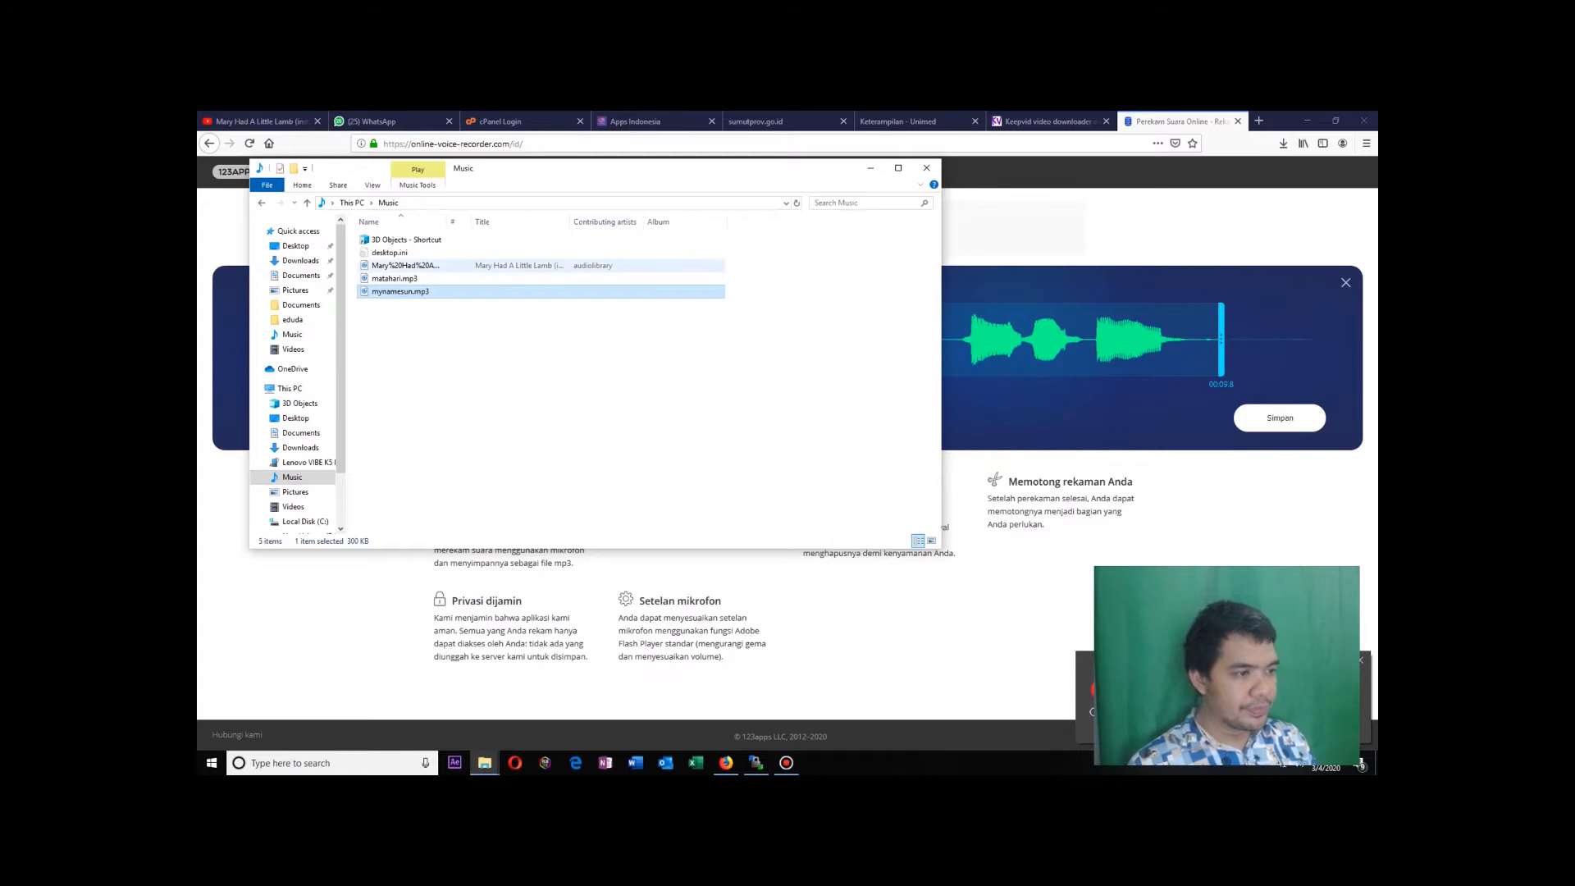
Check the collected MP3 files in the Music folder one after another.
left_click(405, 265)
left_click(394, 278)
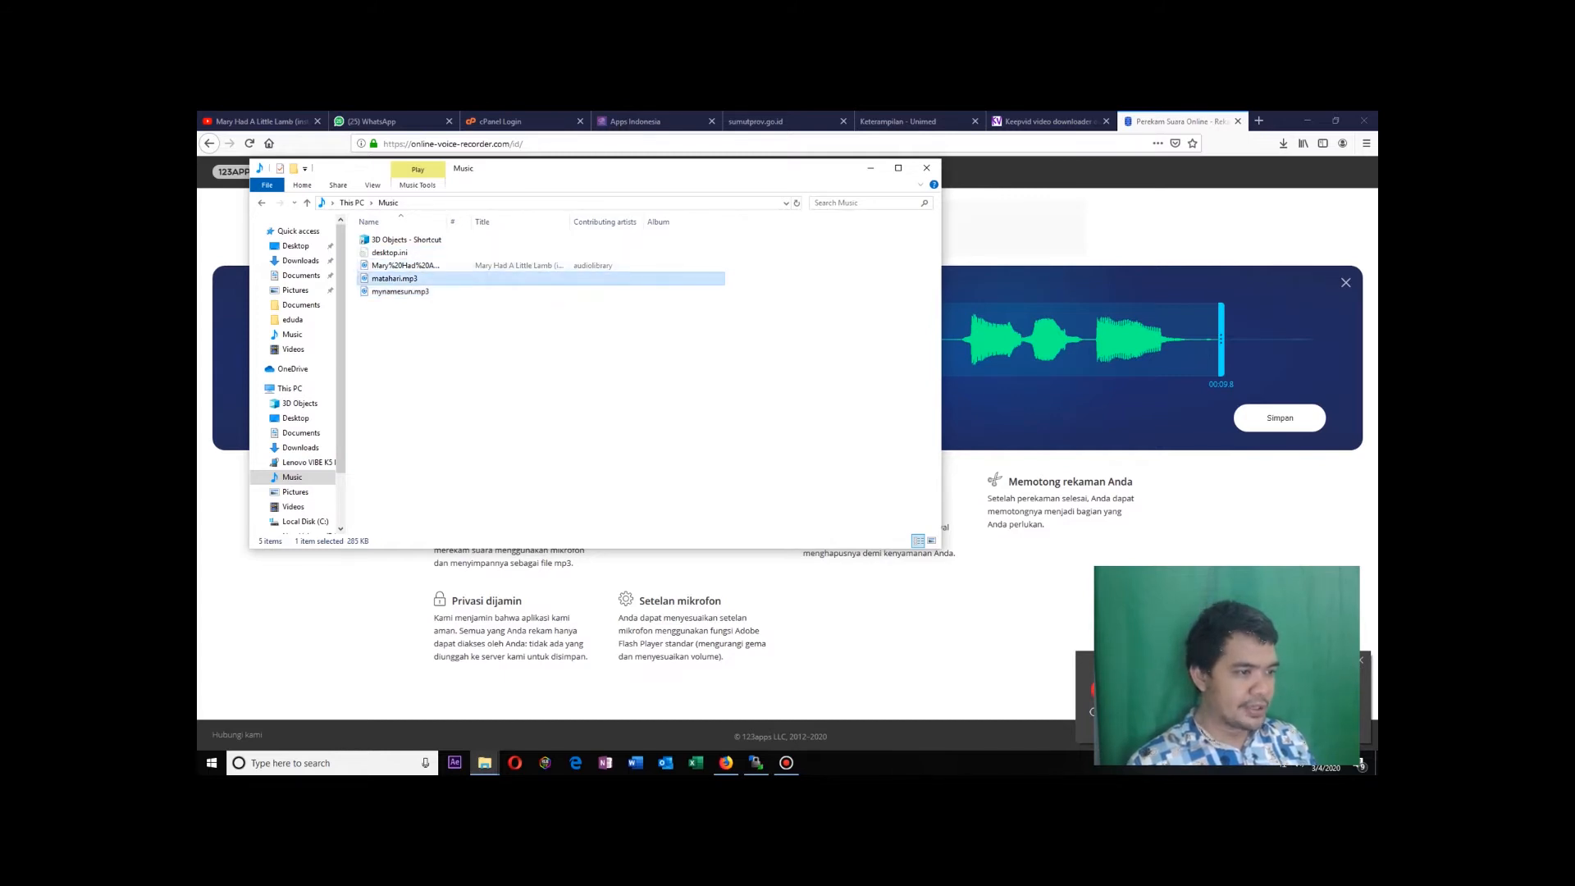
left_click(400, 291)
key("Escape")
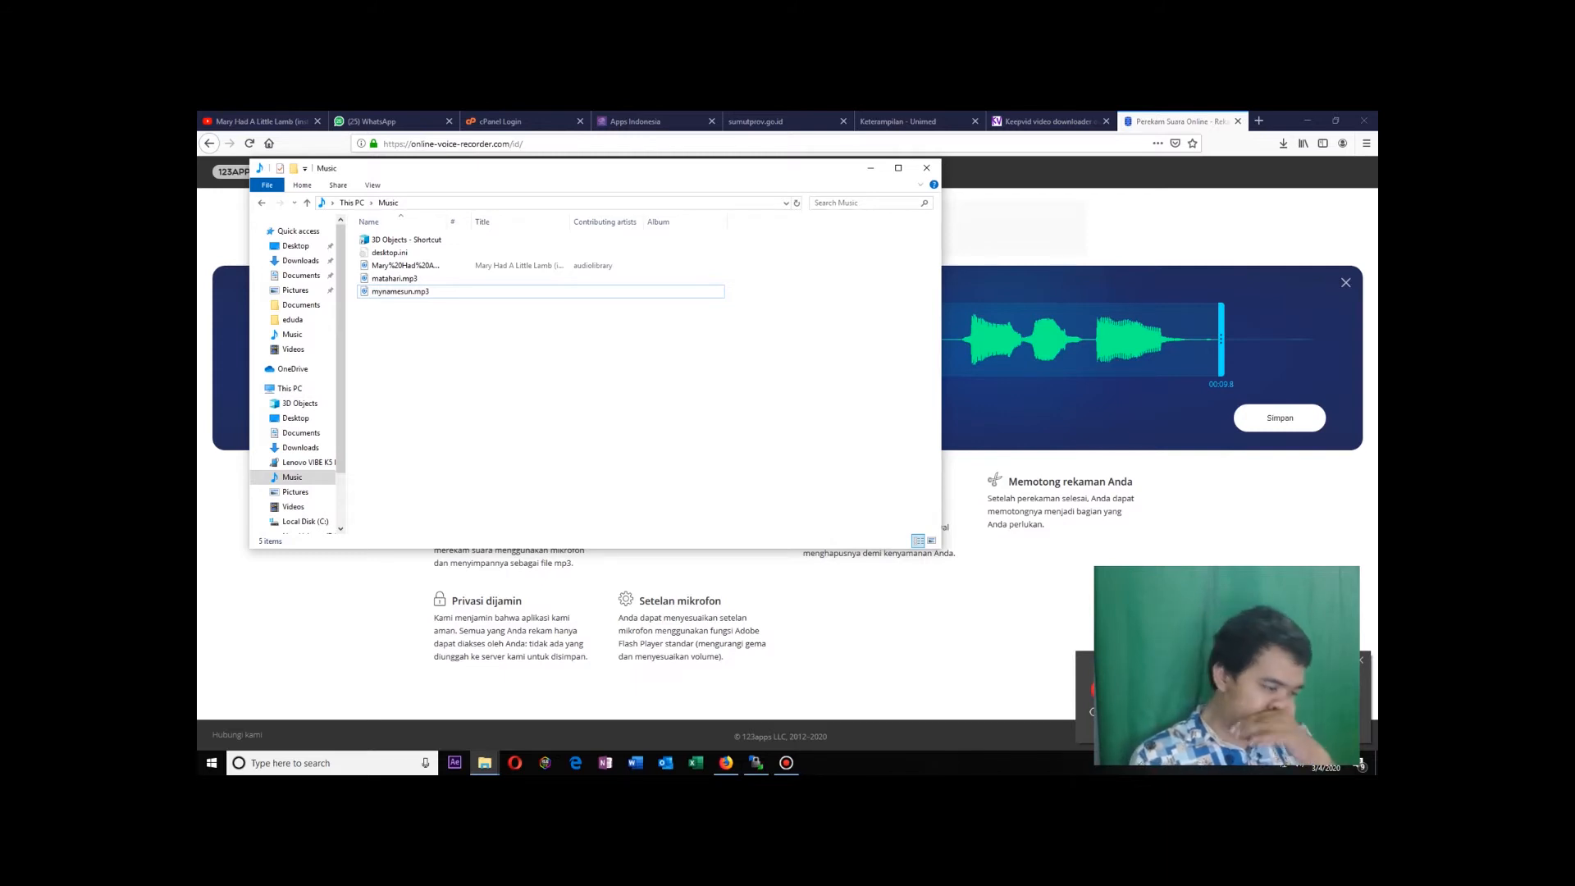
left_click(212, 762)
scroll(303, 645, "down", 3)
type("a")
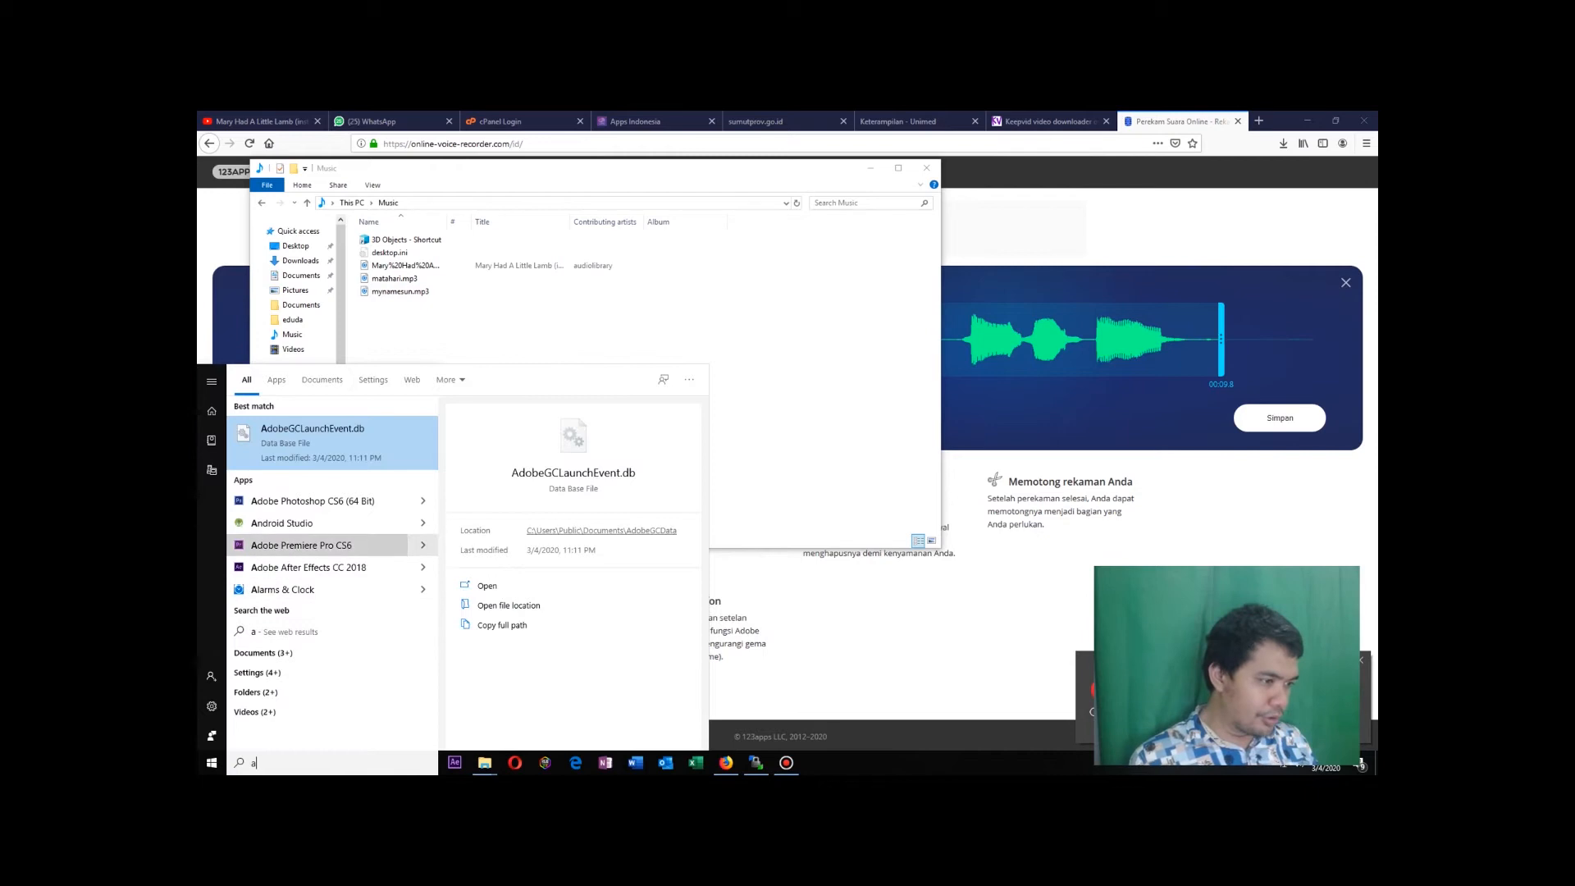
key("Escape")
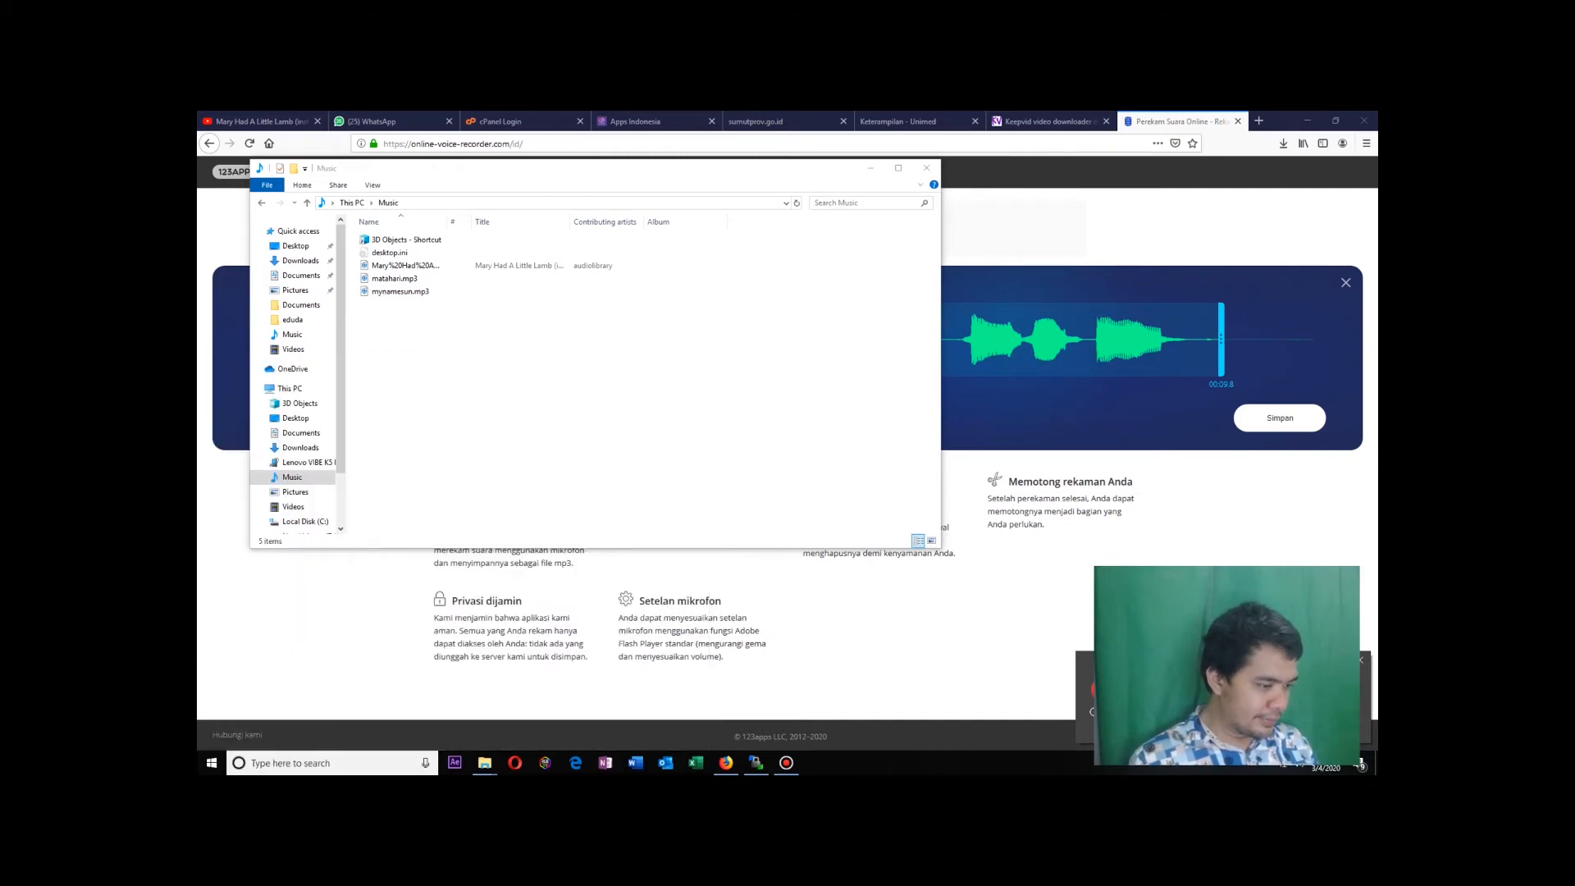
Launch Adobe Flash Professional CS6 from the Adobe Master Collection CS6 programs and open the recent FLA document.
left_click(212, 763)
scroll(312, 601, "down", 2)
scroll(312, 602, "down", 1)
scroll(312, 590, "up", 3)
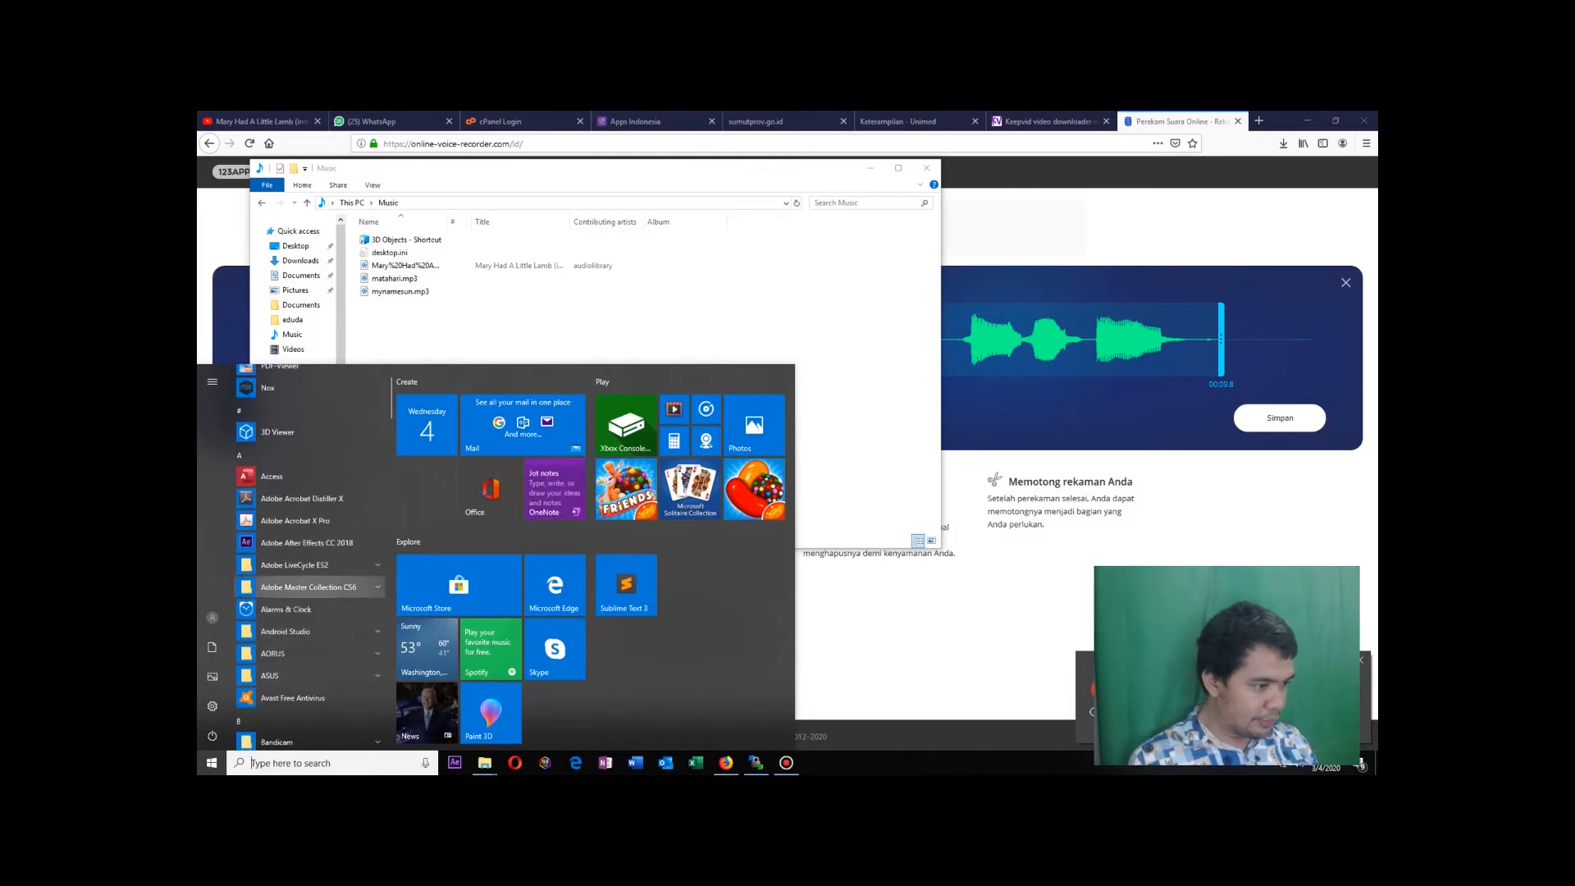
left_click(308, 586)
scroll(308, 640, "down", 3)
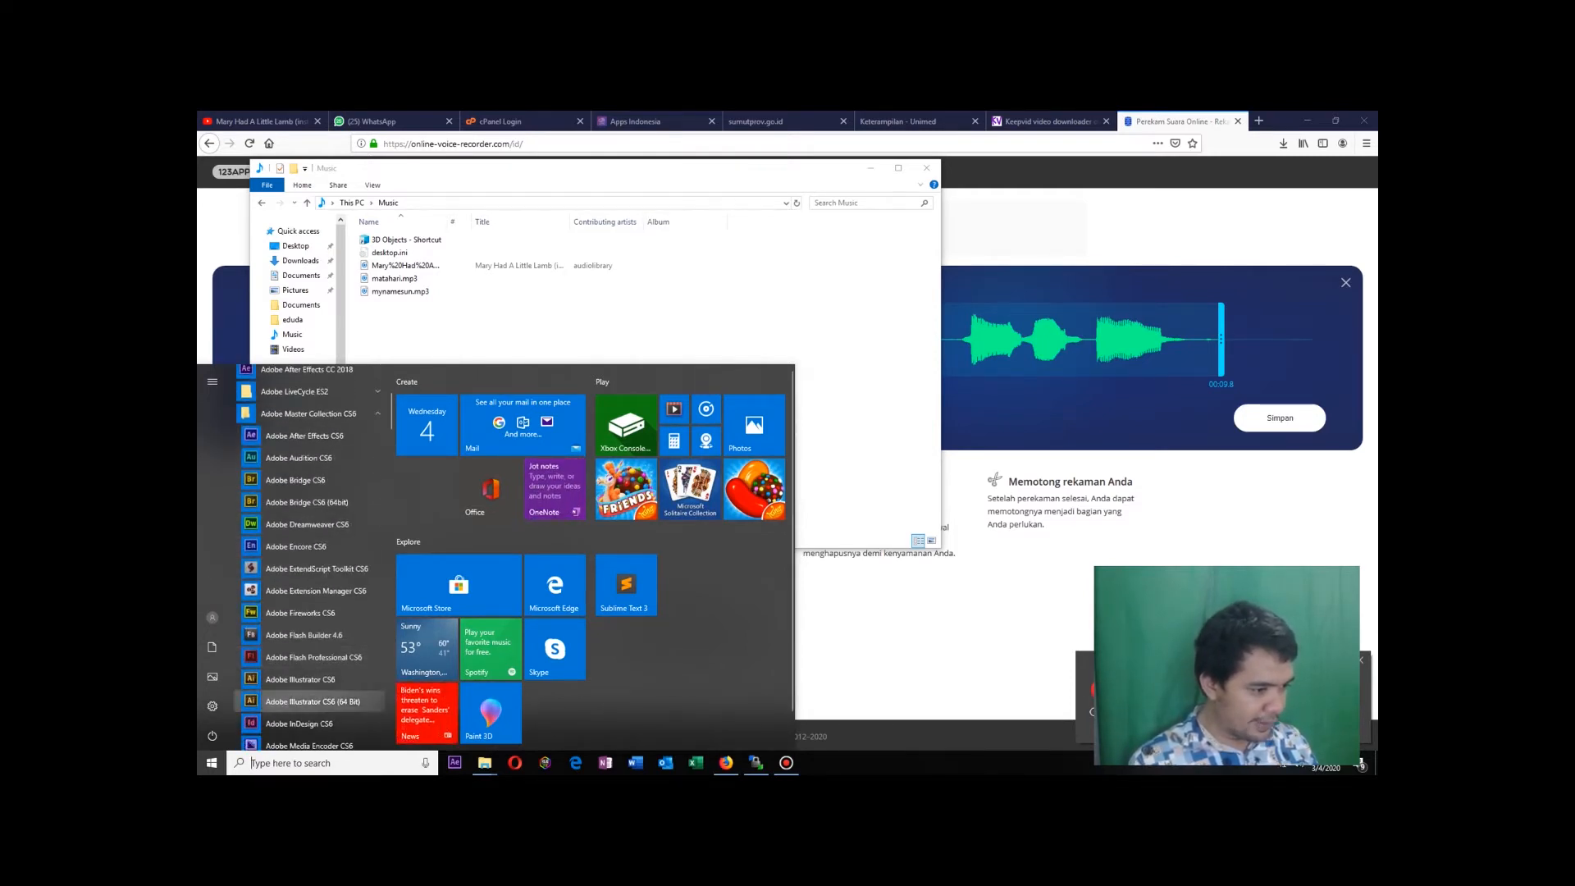
left_click(313, 657)
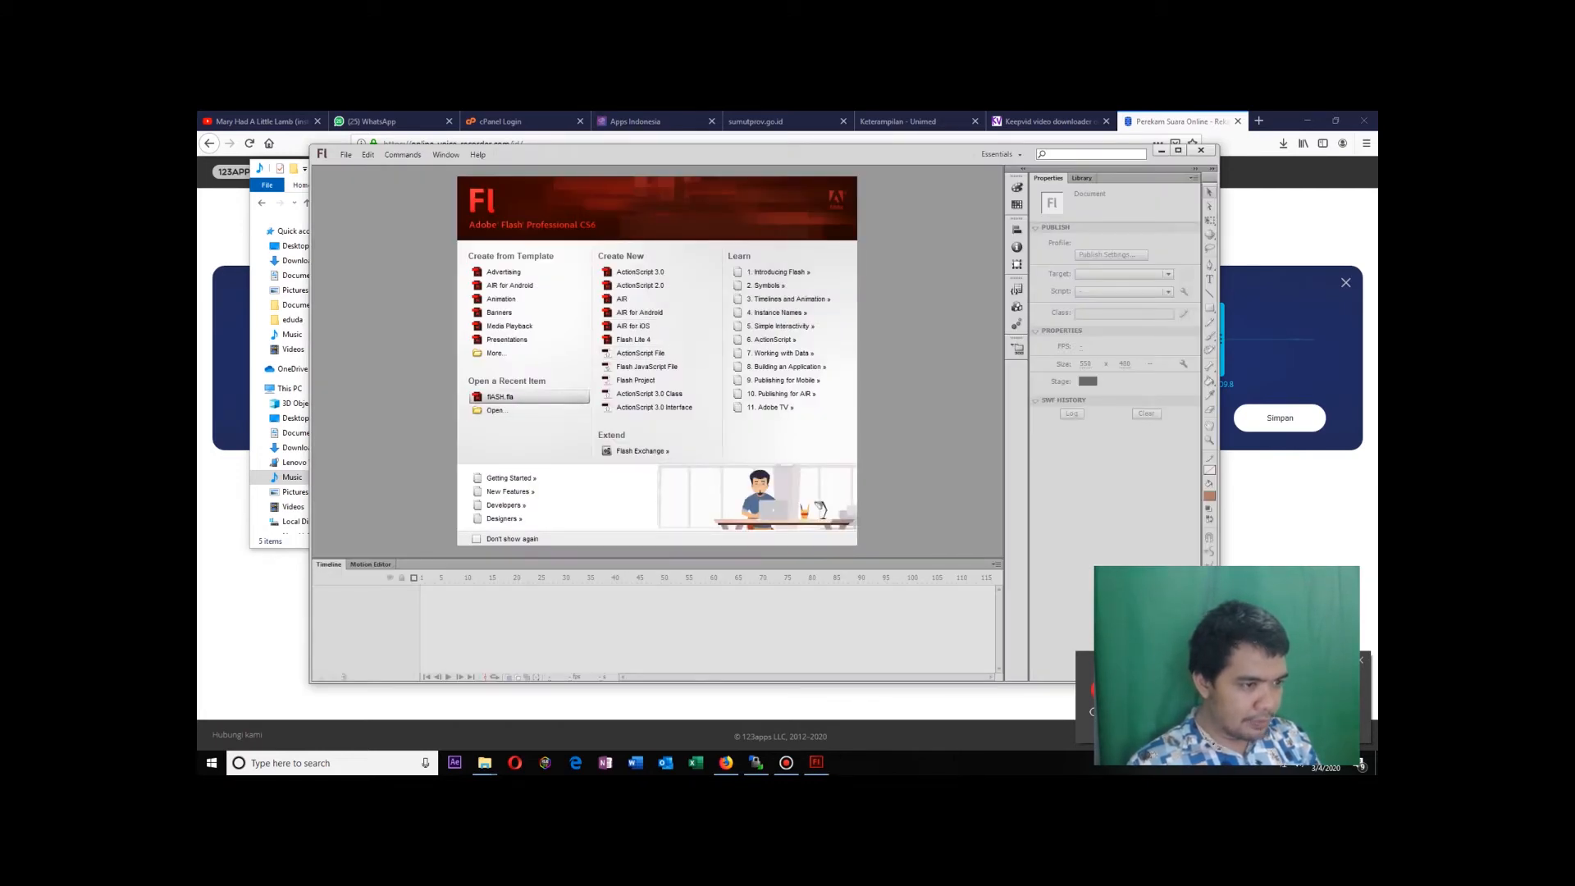
left_click(500, 396)
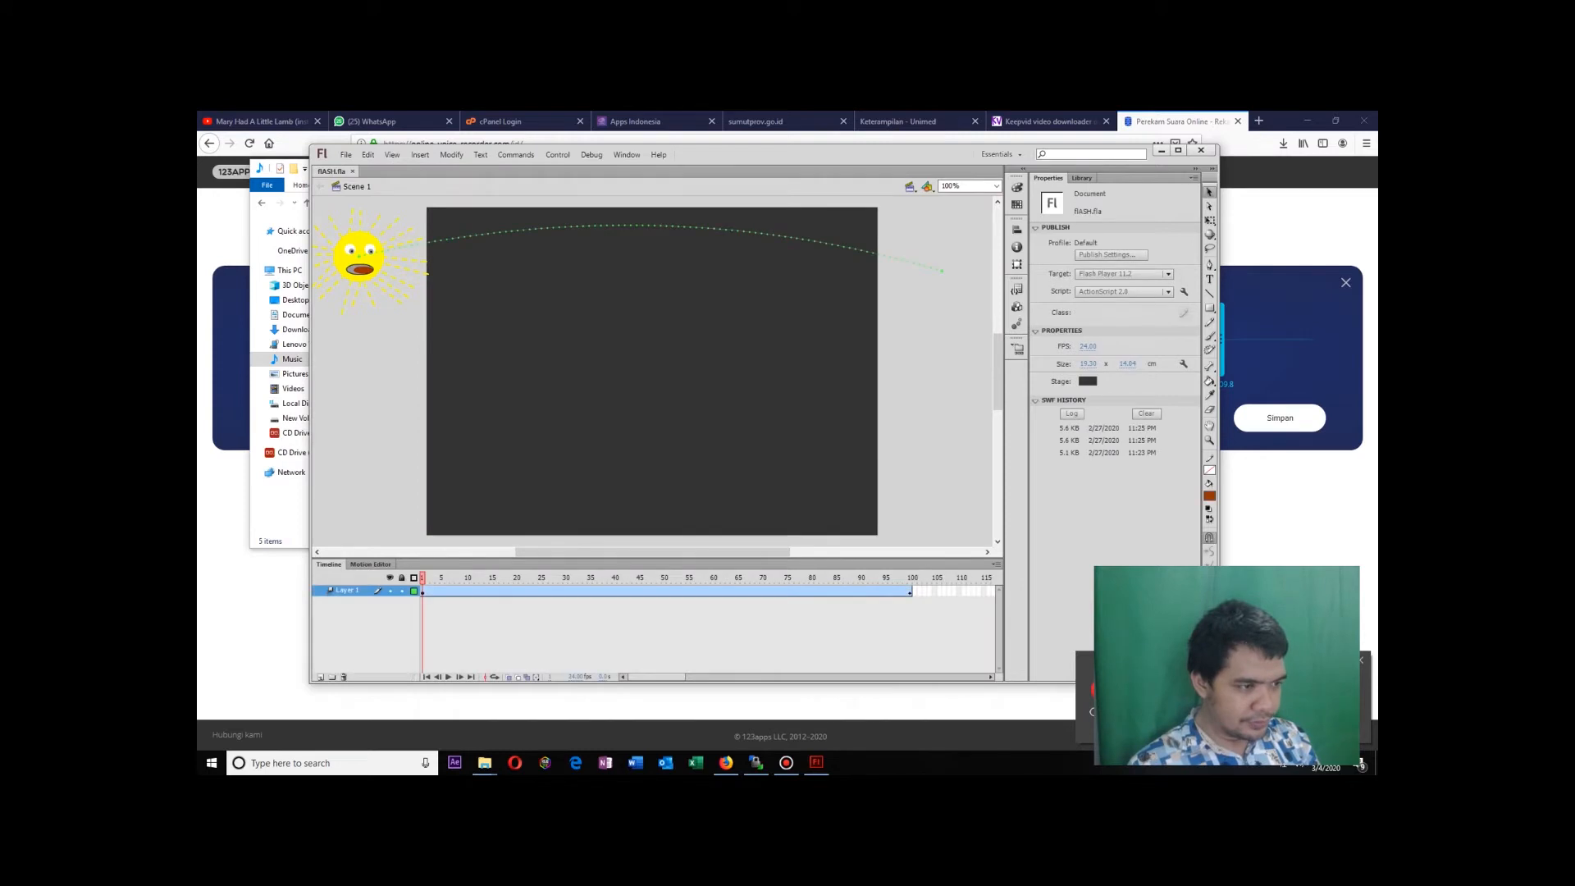
Add a new layer above Layer 1 in the timeline and maximize the Flash window.
scroll(651, 371, "up", 3)
scroll(651, 372, "down", 2)
scroll(651, 372, "up", 1)
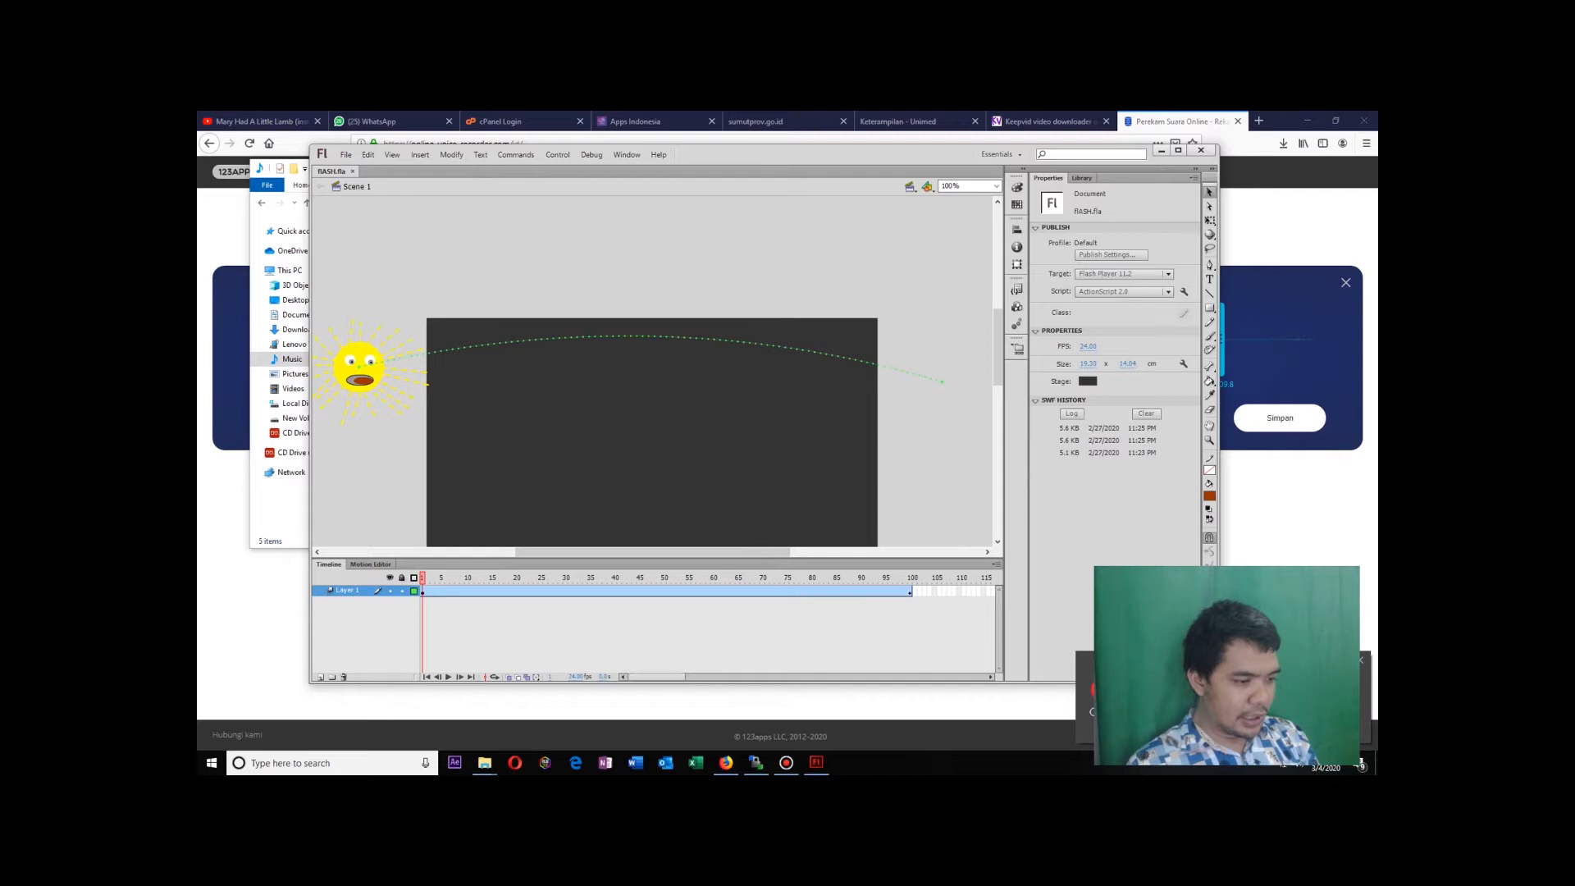
left_click(320, 677)
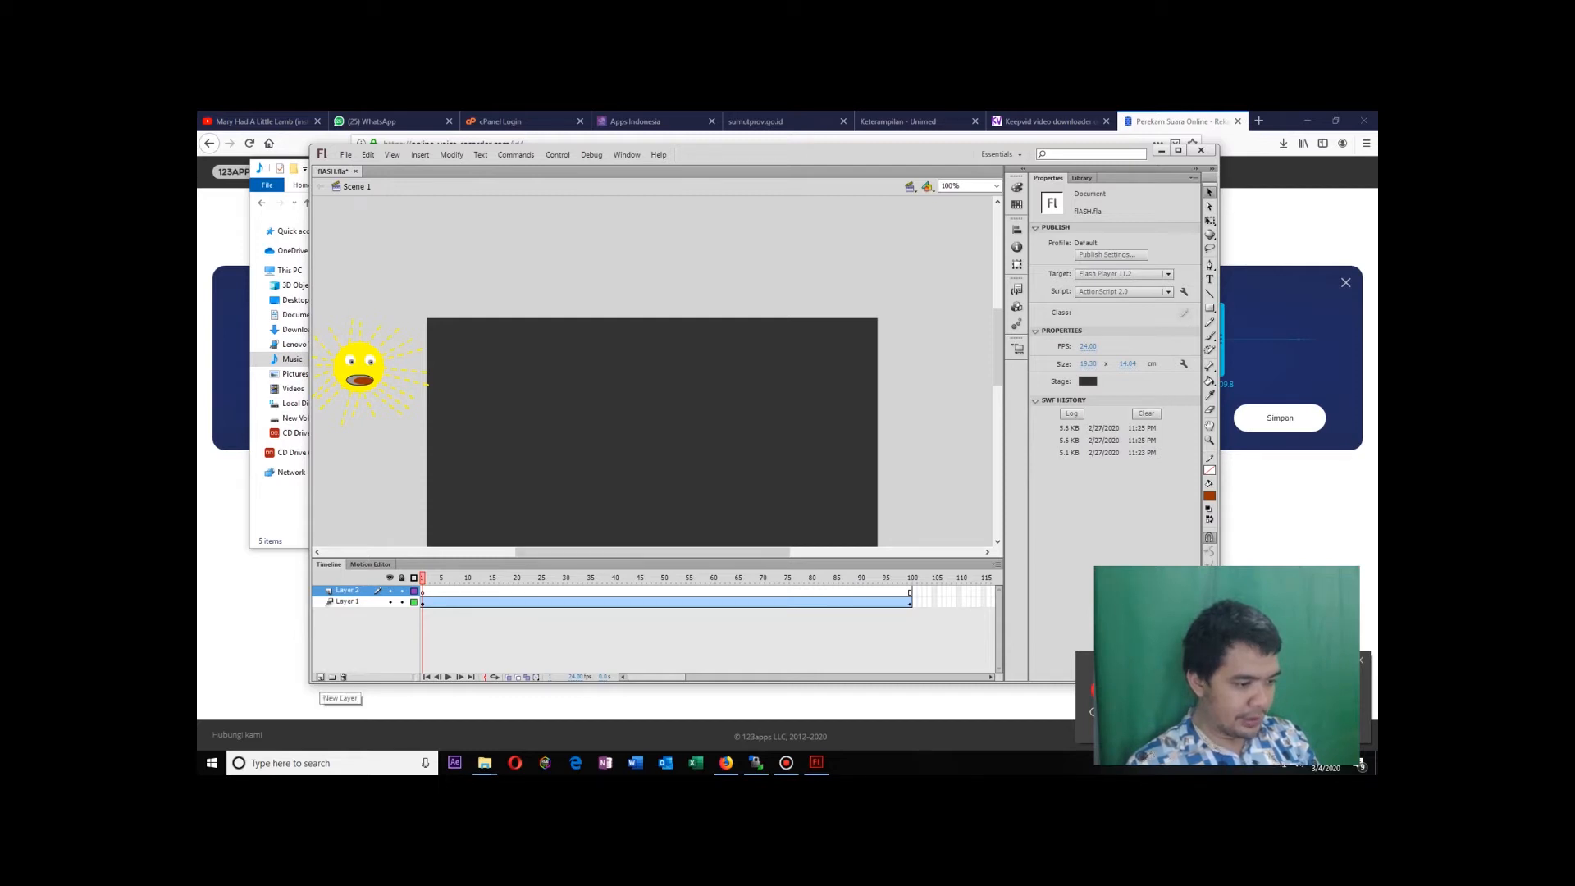
left_click(1178, 150)
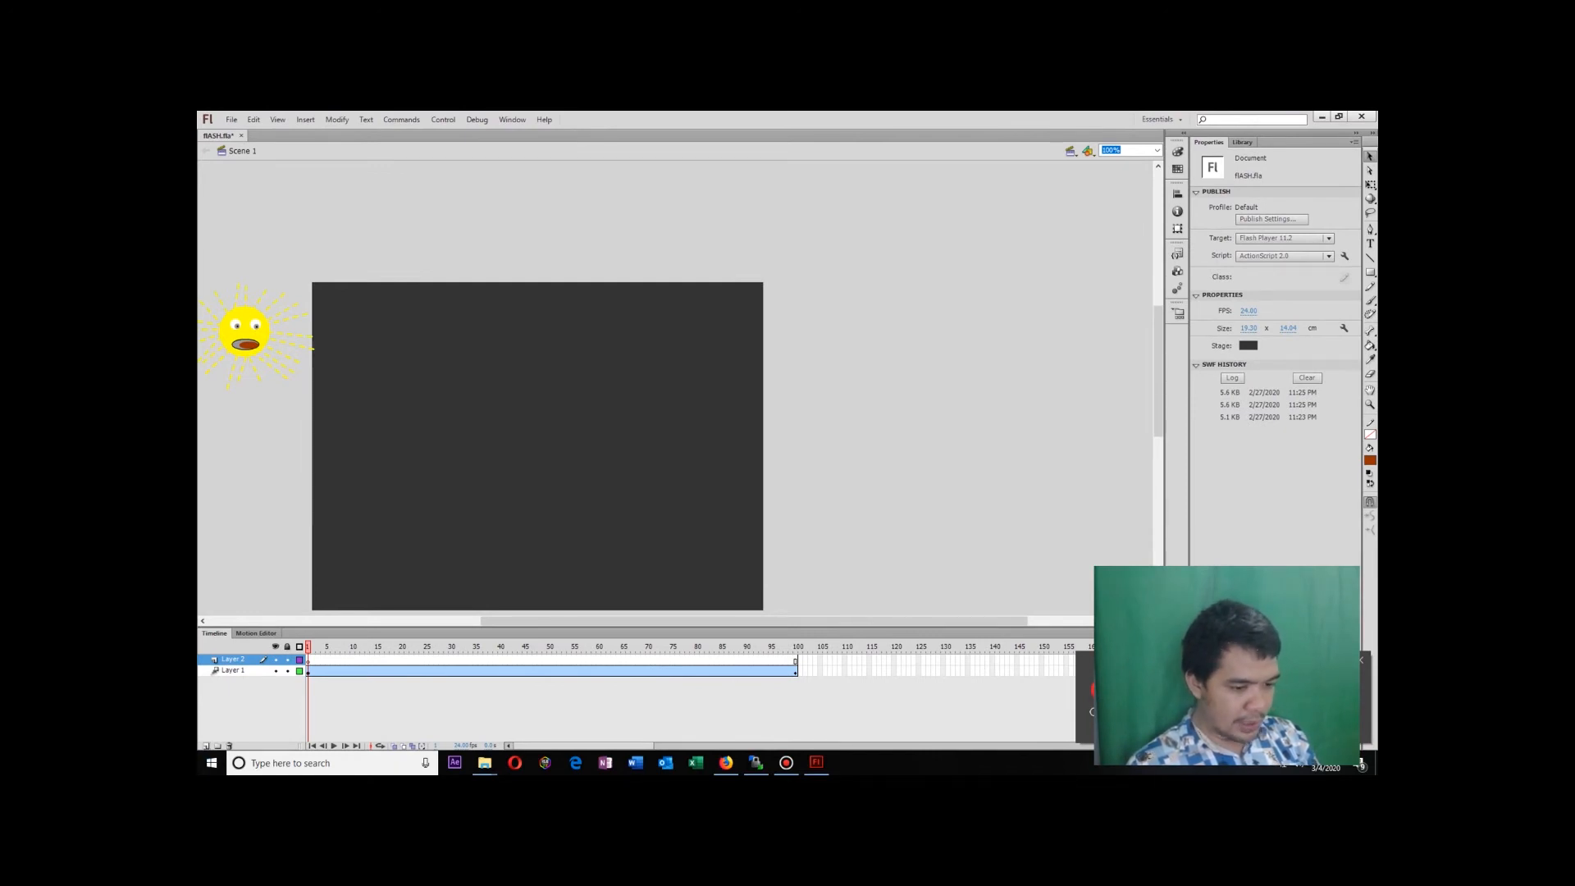
Extend Layer 2 to frame 735 in the timeline.
left_click(985, 745)
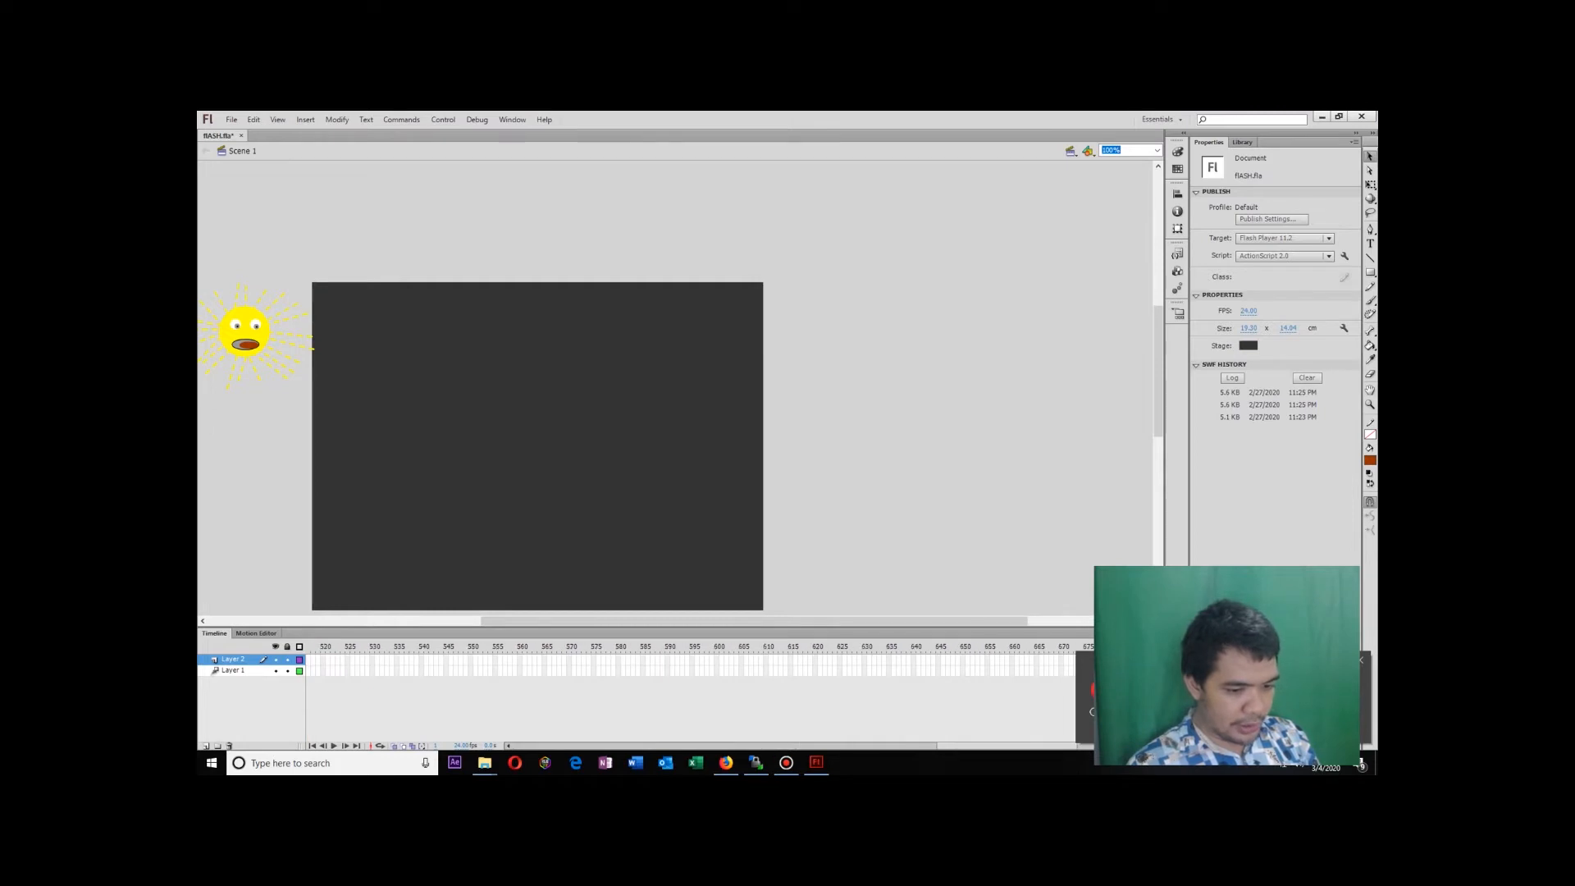
left_click_drag(985, 745, 1053, 745)
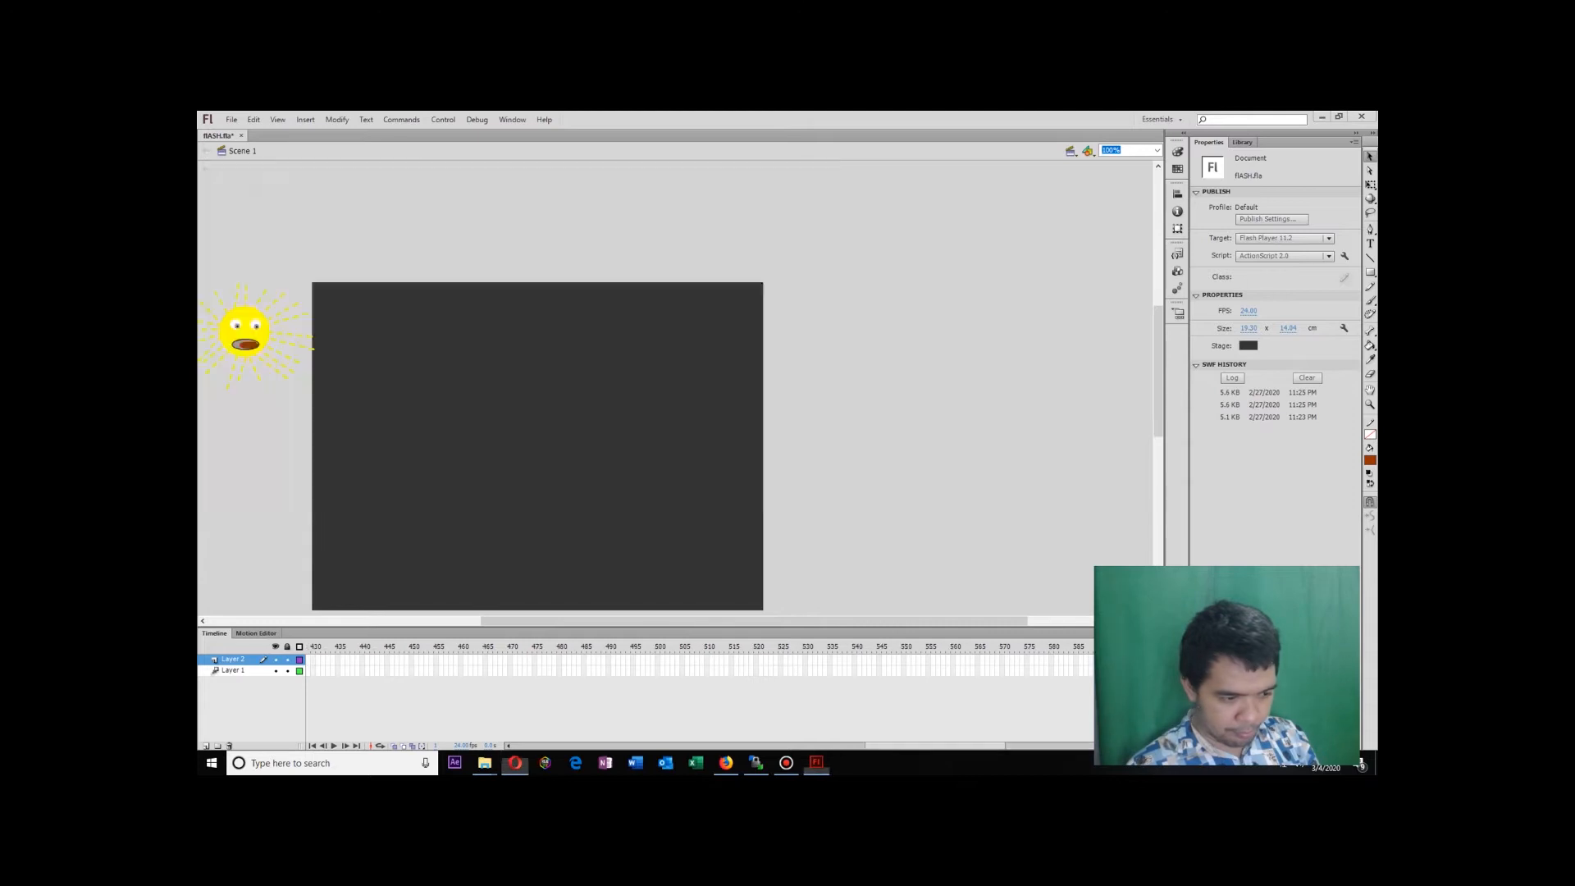
left_click_drag(935, 744, 1074, 745)
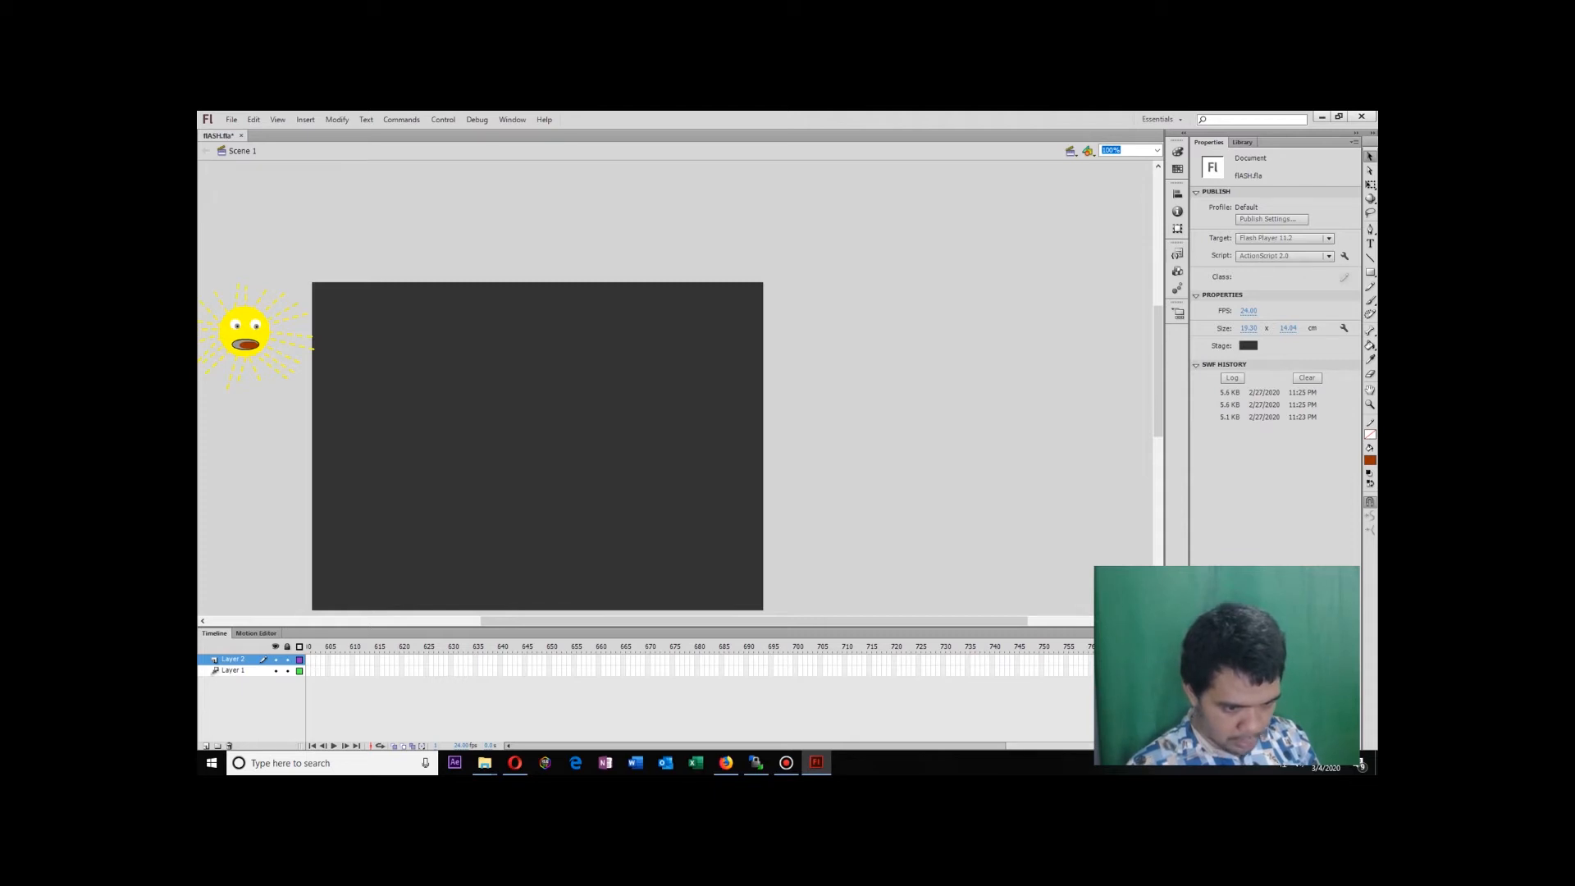
key("shift+period")
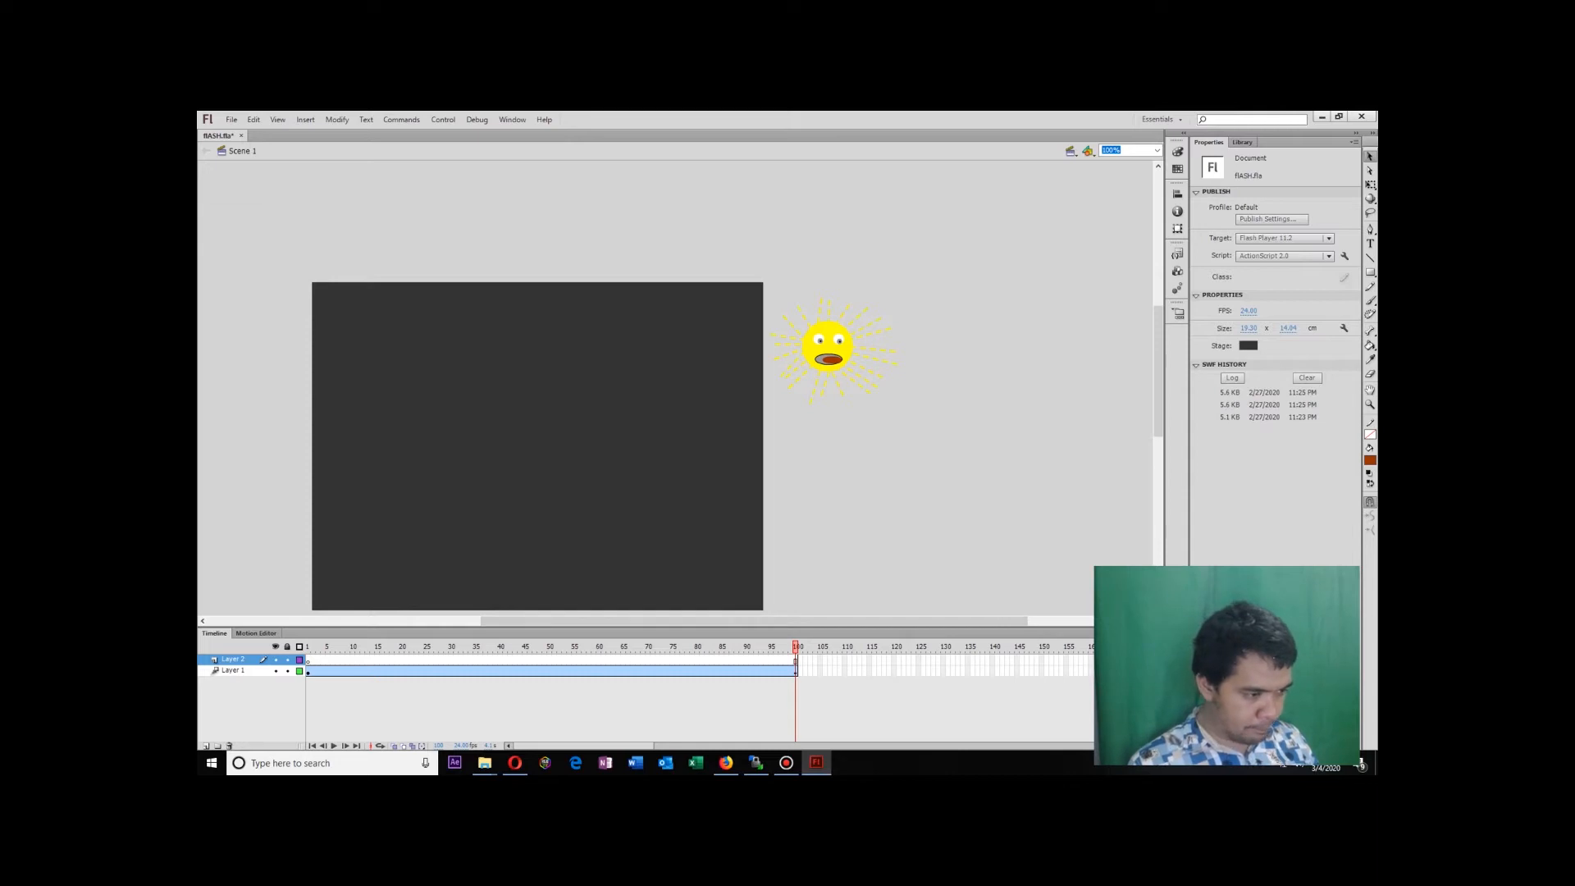
left_click(803, 321)
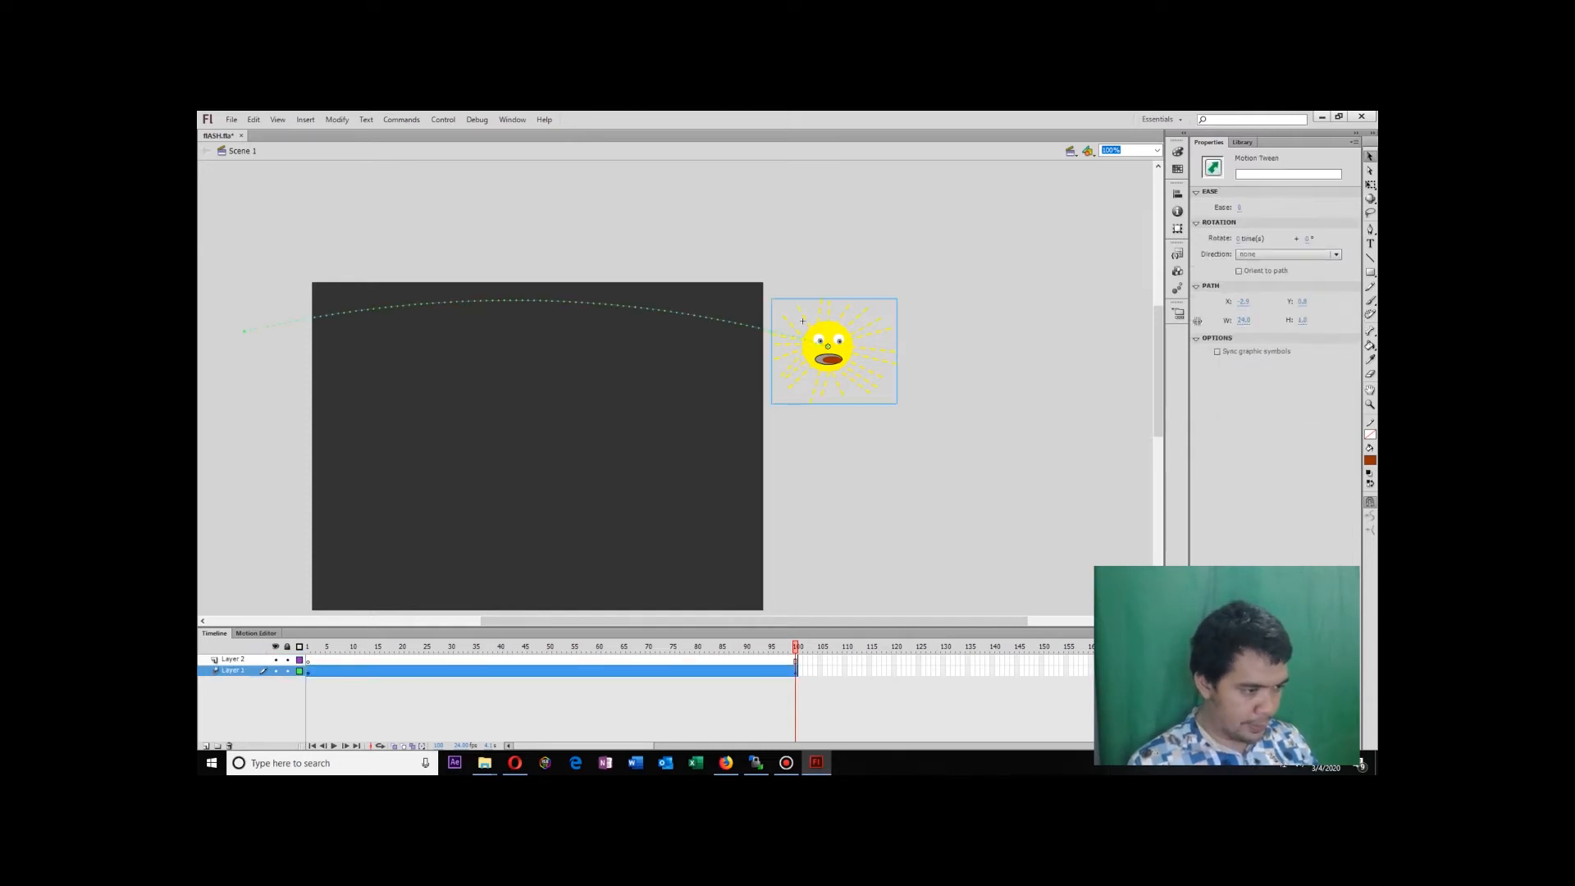
left_click(233, 658)
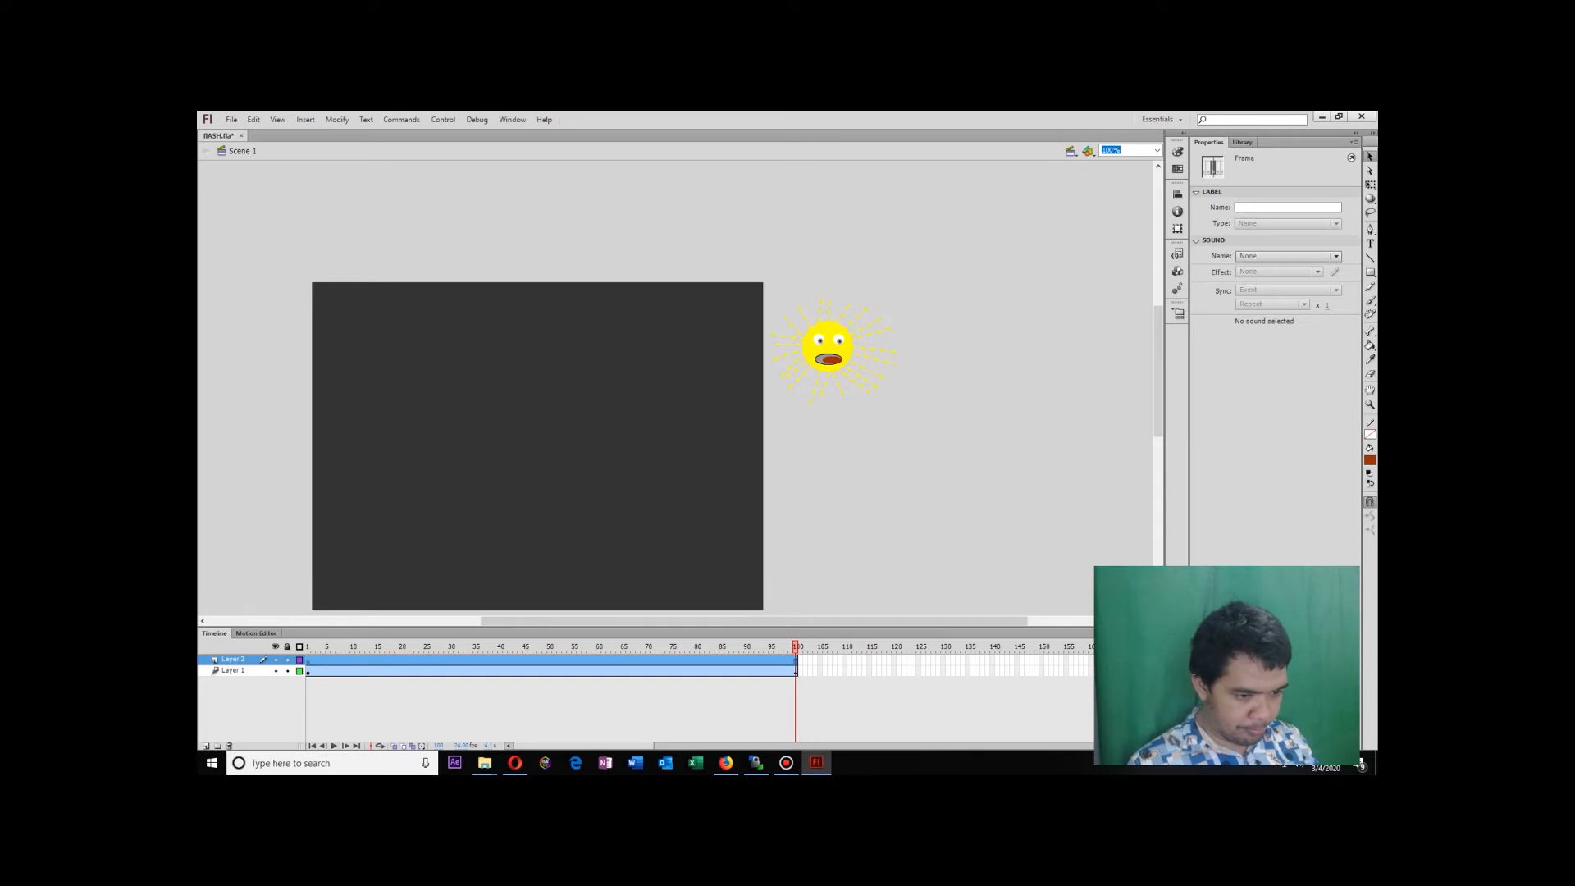
key("ctrl+shift+a")
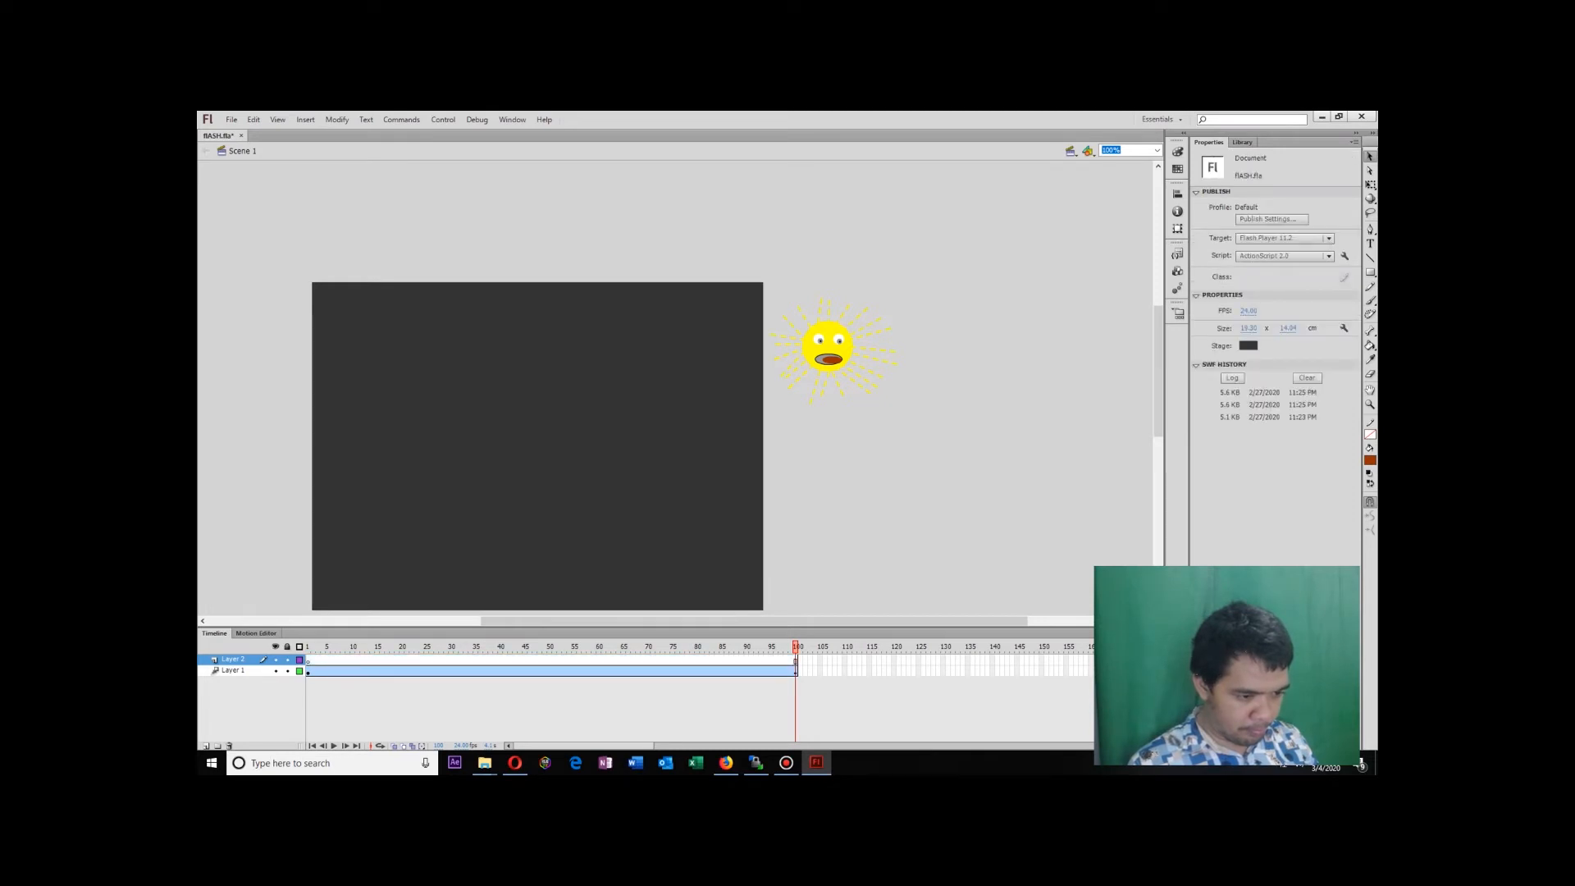
left_click_drag(581, 744, 1074, 745)
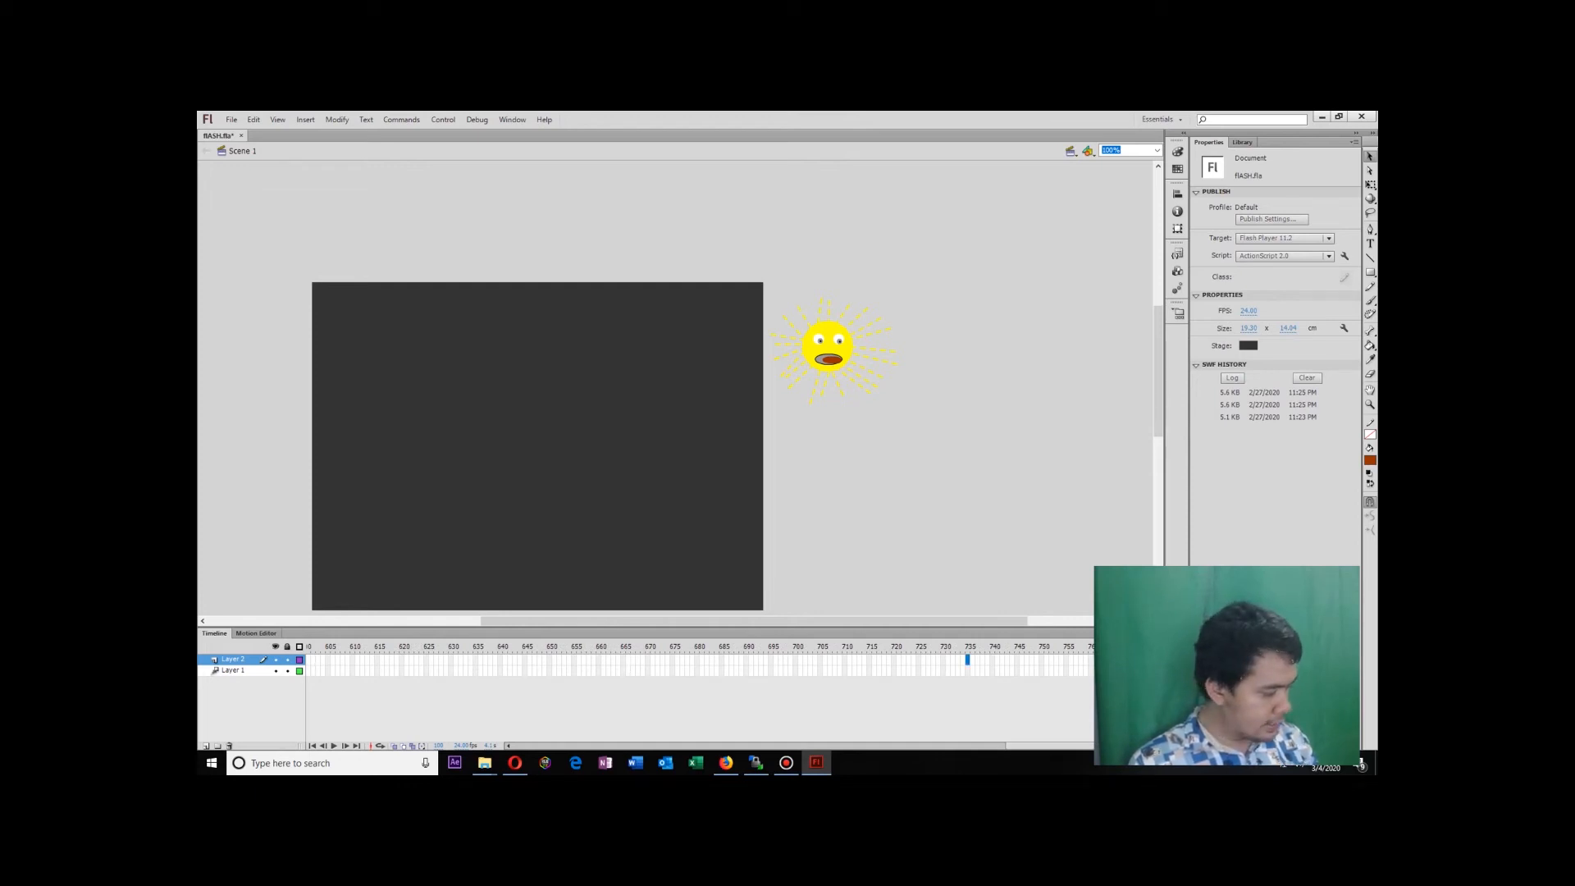
left_click(968, 660)
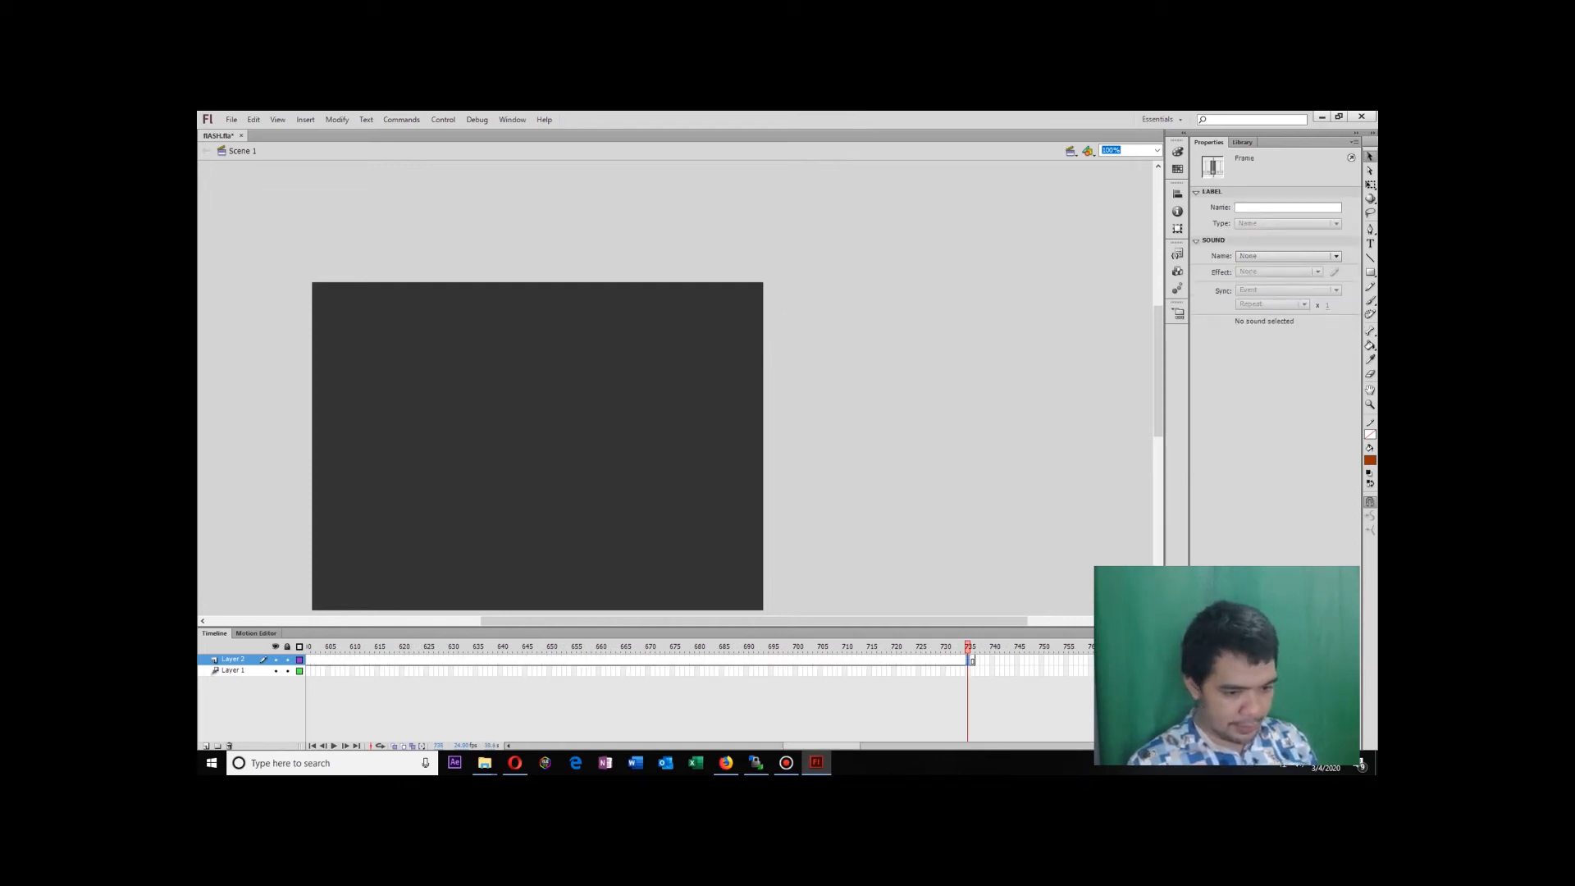
Insert many more frames in Layer 2 to extend it well beyond frame 735 in the timeline.
key("F5")
key("F5")
key("F5")
key("F5")
key("F5")
key("F5")
key("F5")
key("F5")
key("F5")
key("F5")
key("F5")
key("F5")
key("F5")
key("F5")
key("F5")
key("F5")
key("F5")
key("F5")
key("F5")
key("F5")
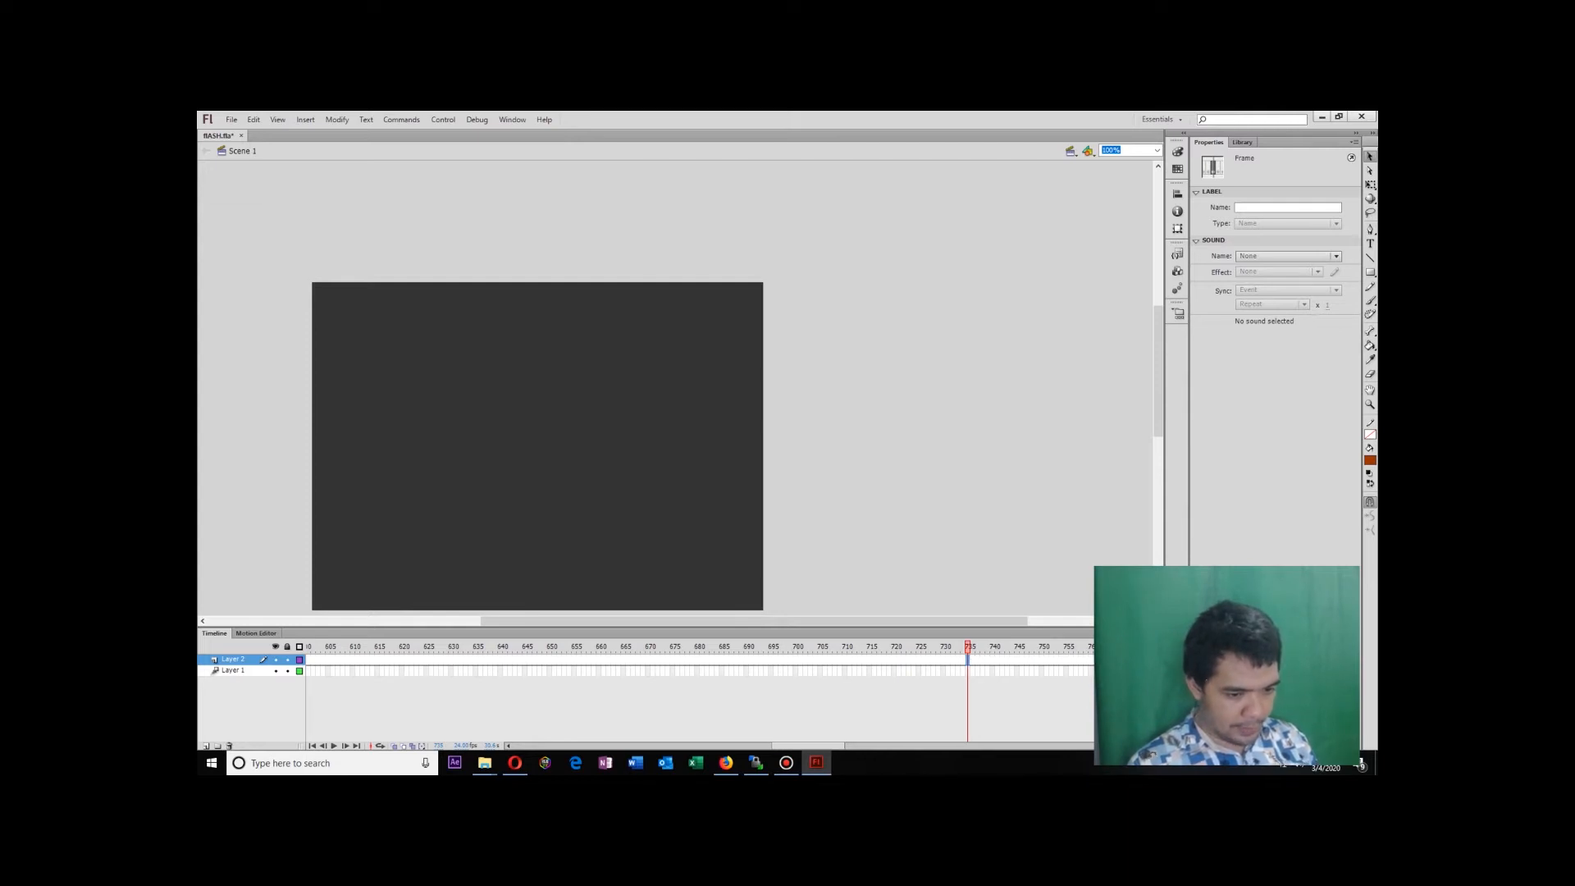
left_click_drag(808, 745, 1108, 746)
left_click(958, 660)
key("F5")
left_click_drag(930, 746, 539, 745)
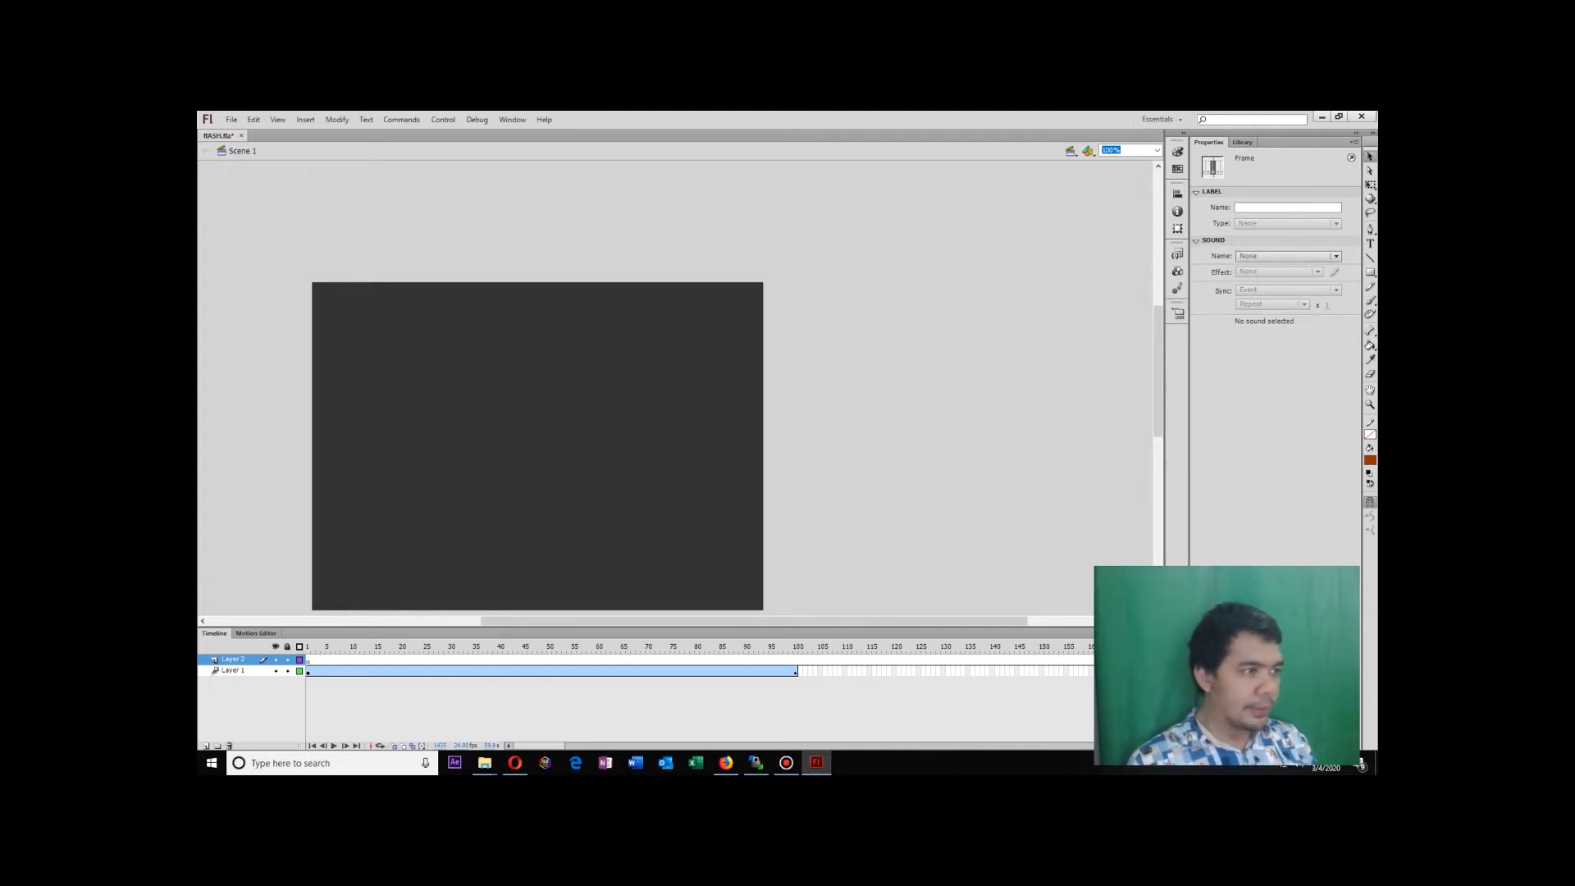
Try to import the Mary Had A Little Lamb (instrumental) MP3 from the Music folder into the library.
left_click(232, 118)
mouse_move(312, 305)
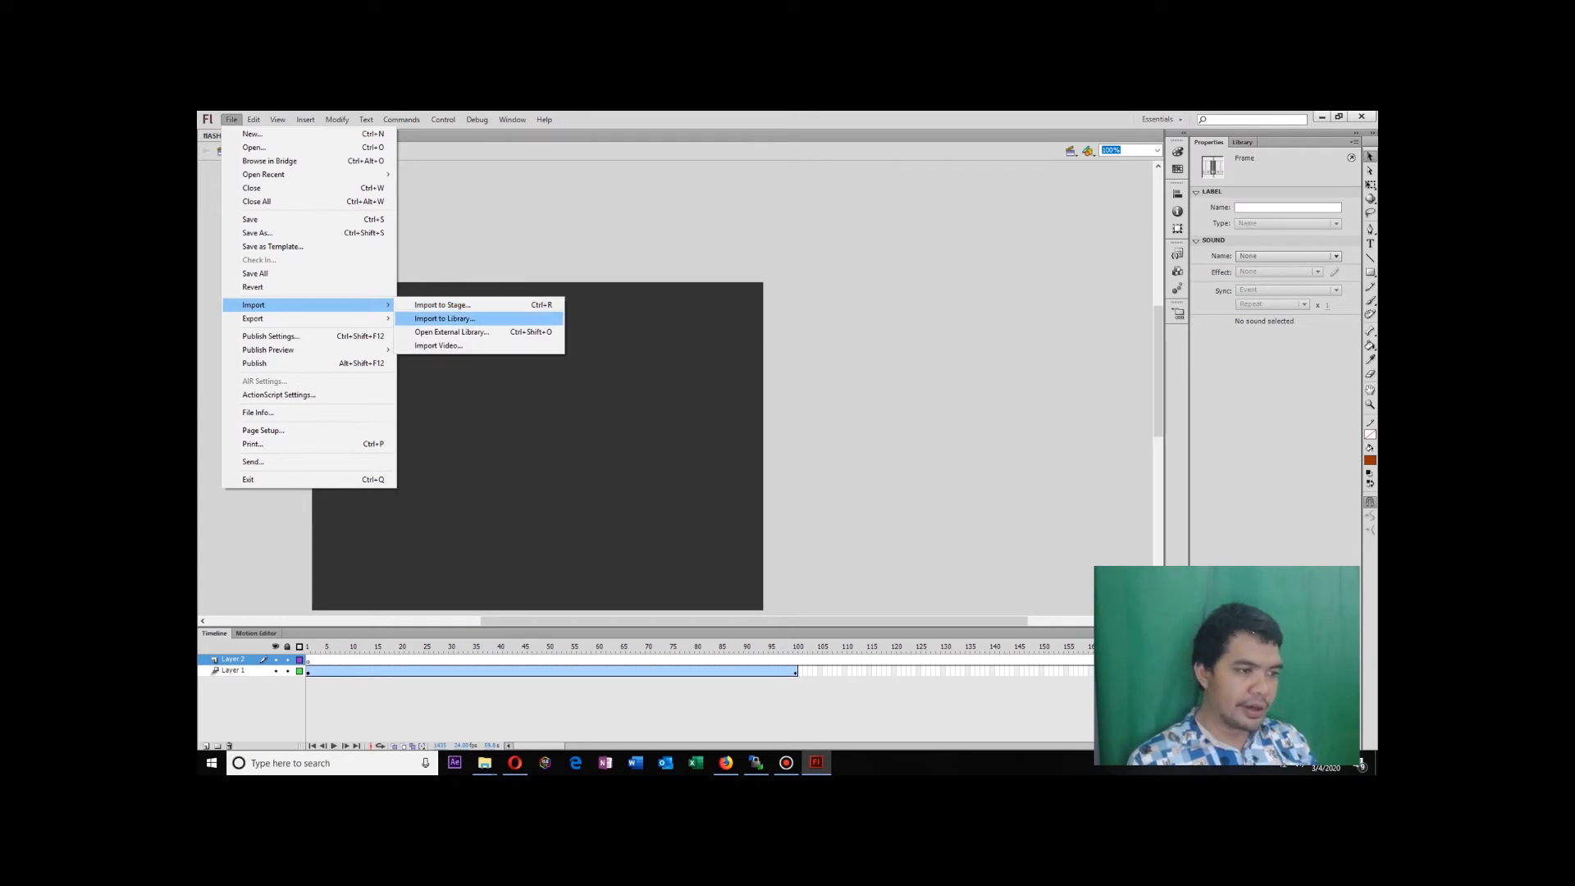
left_click(444, 318)
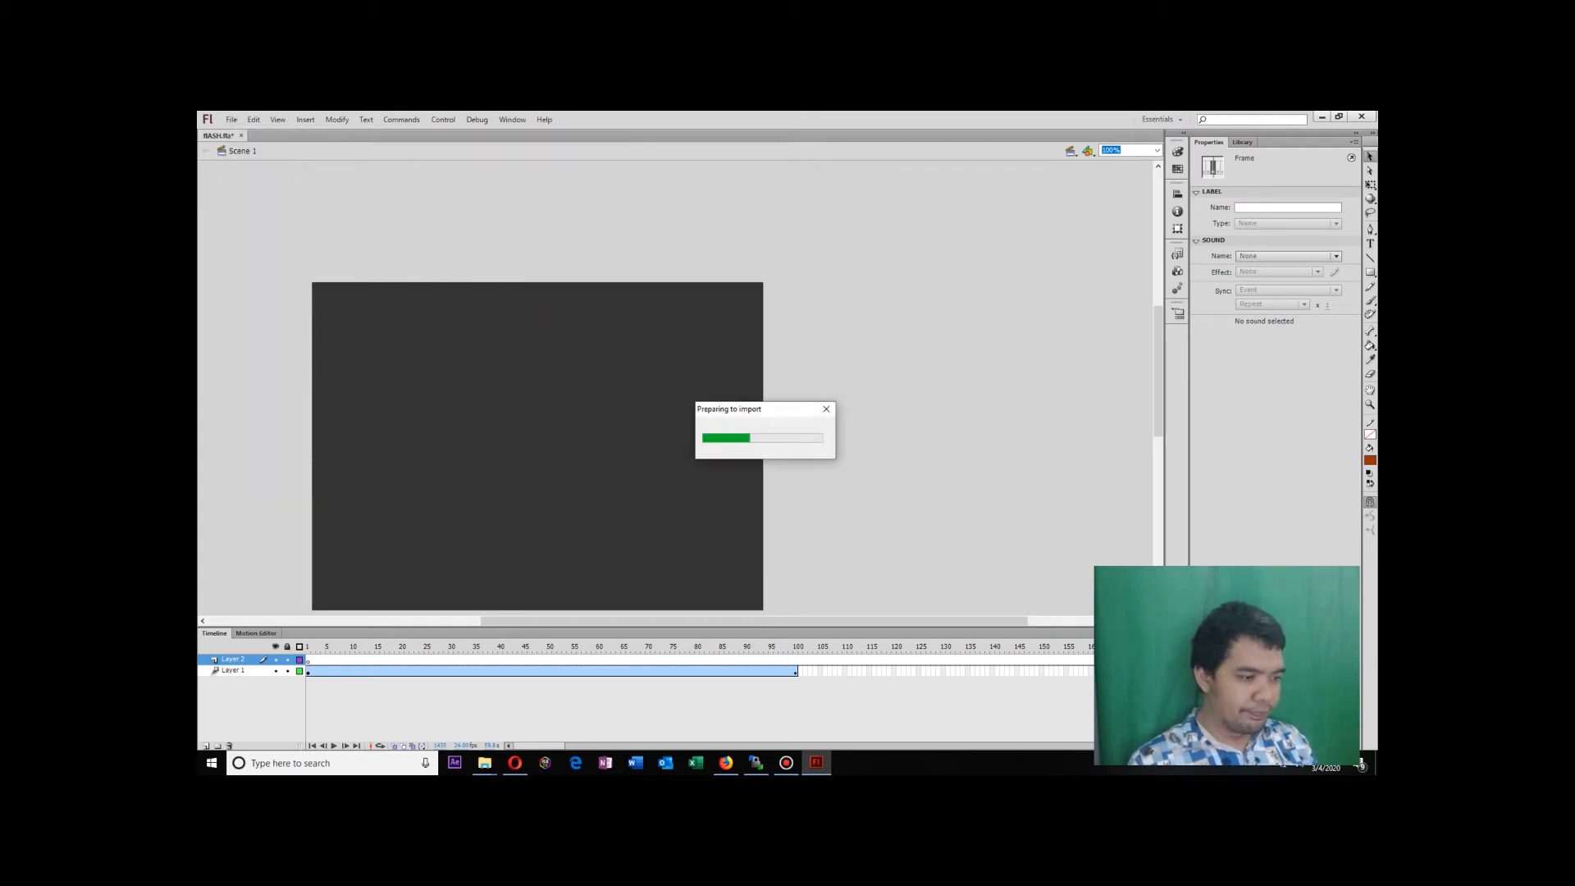
key("ctrl+alt+o")
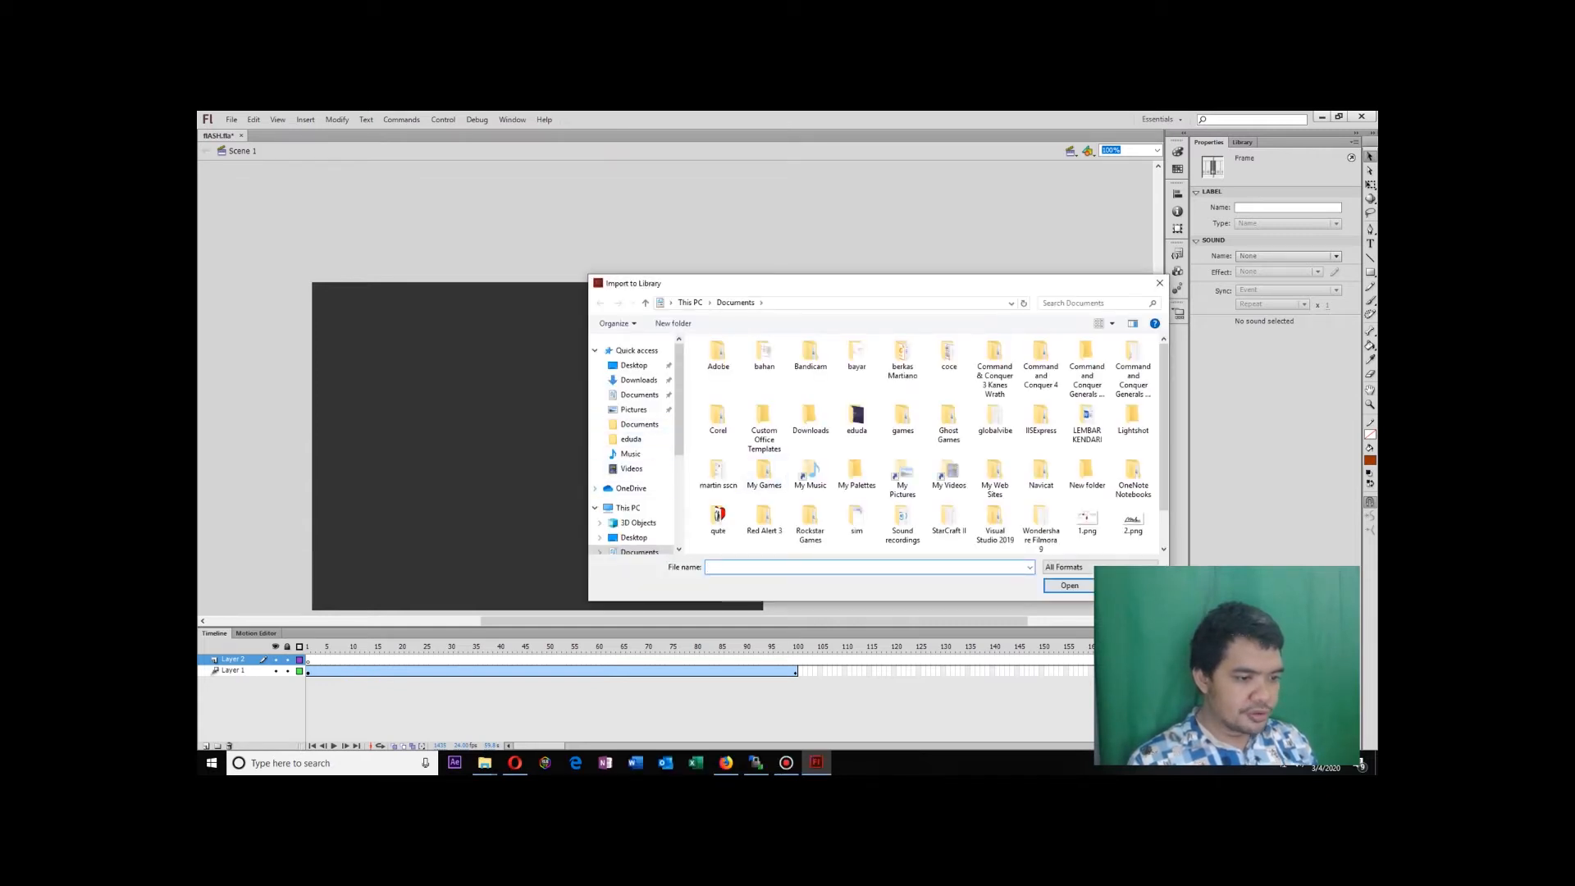
scroll(635, 492, "down", 2)
left_click(638, 512)
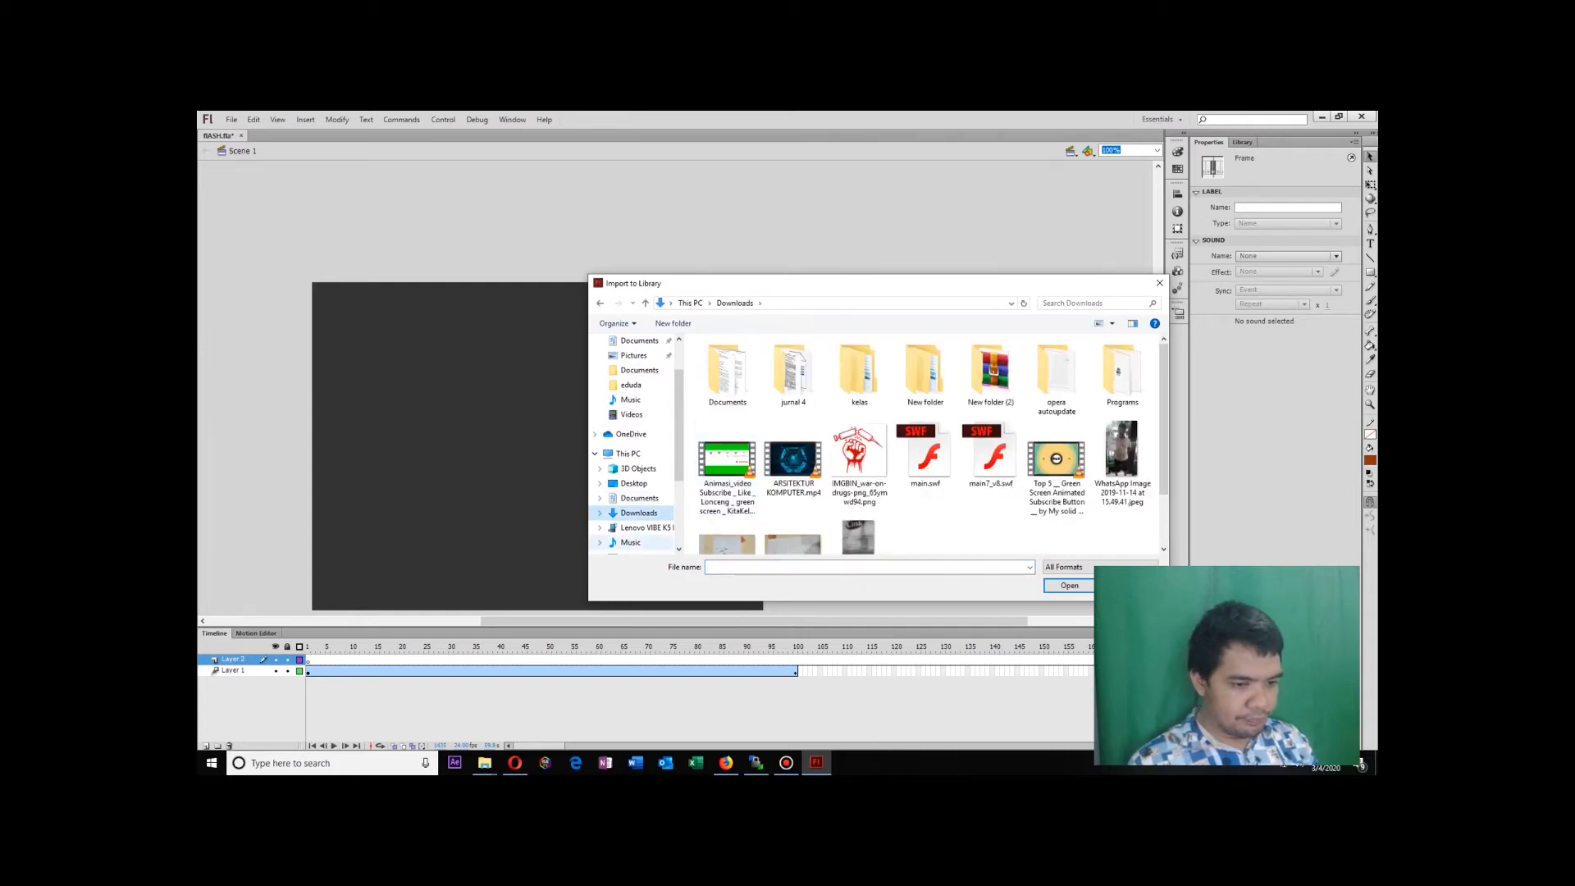
scroll(632, 492, "down", 1)
left_click(630, 513)
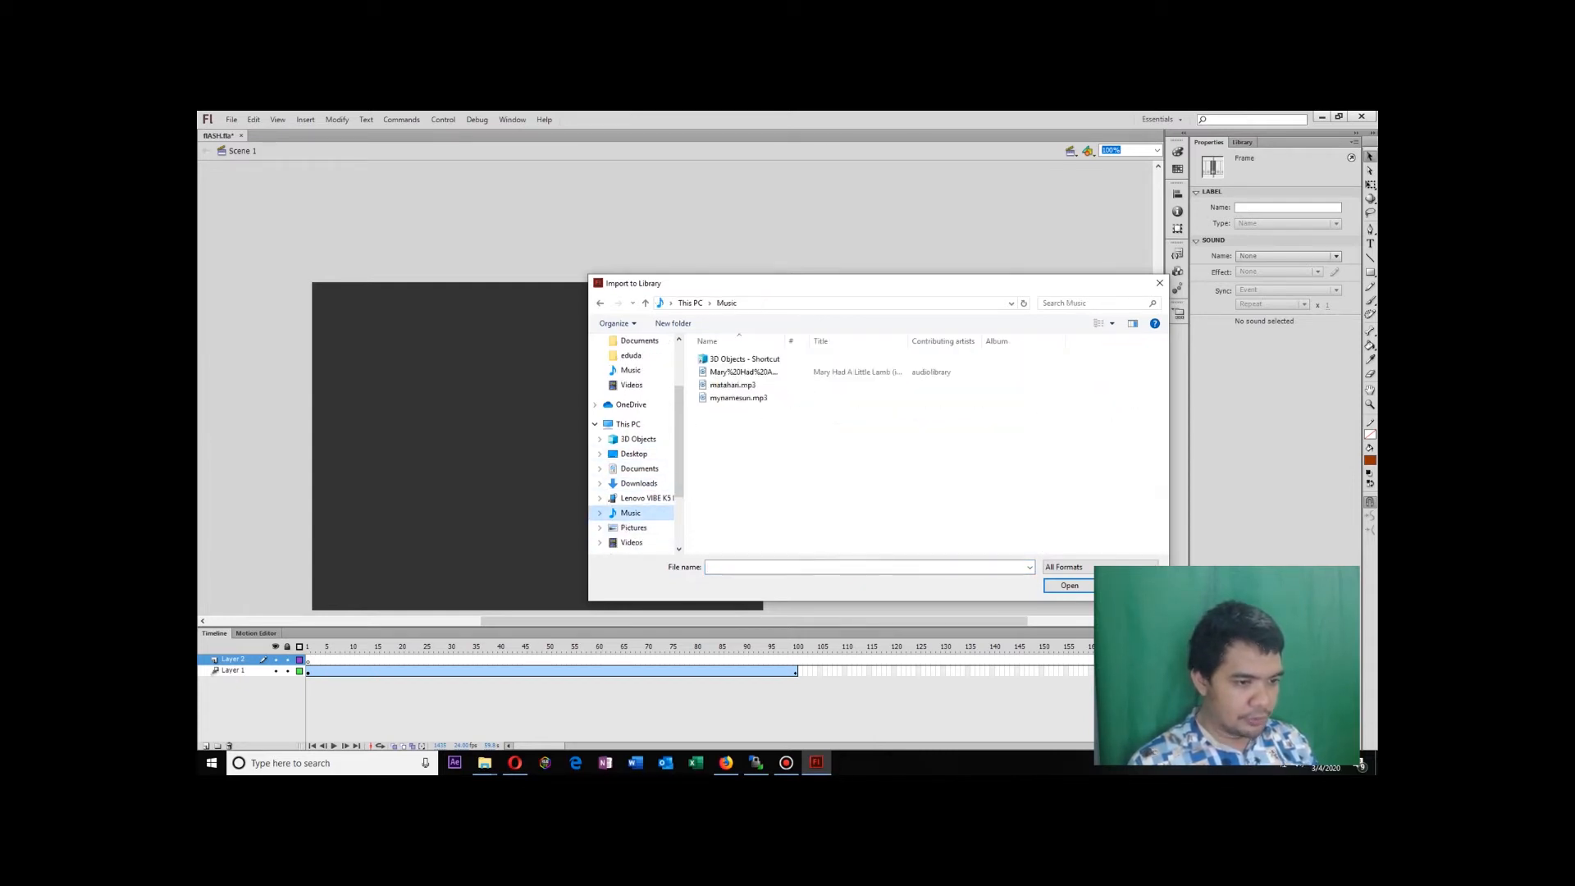
double_click(743, 371)
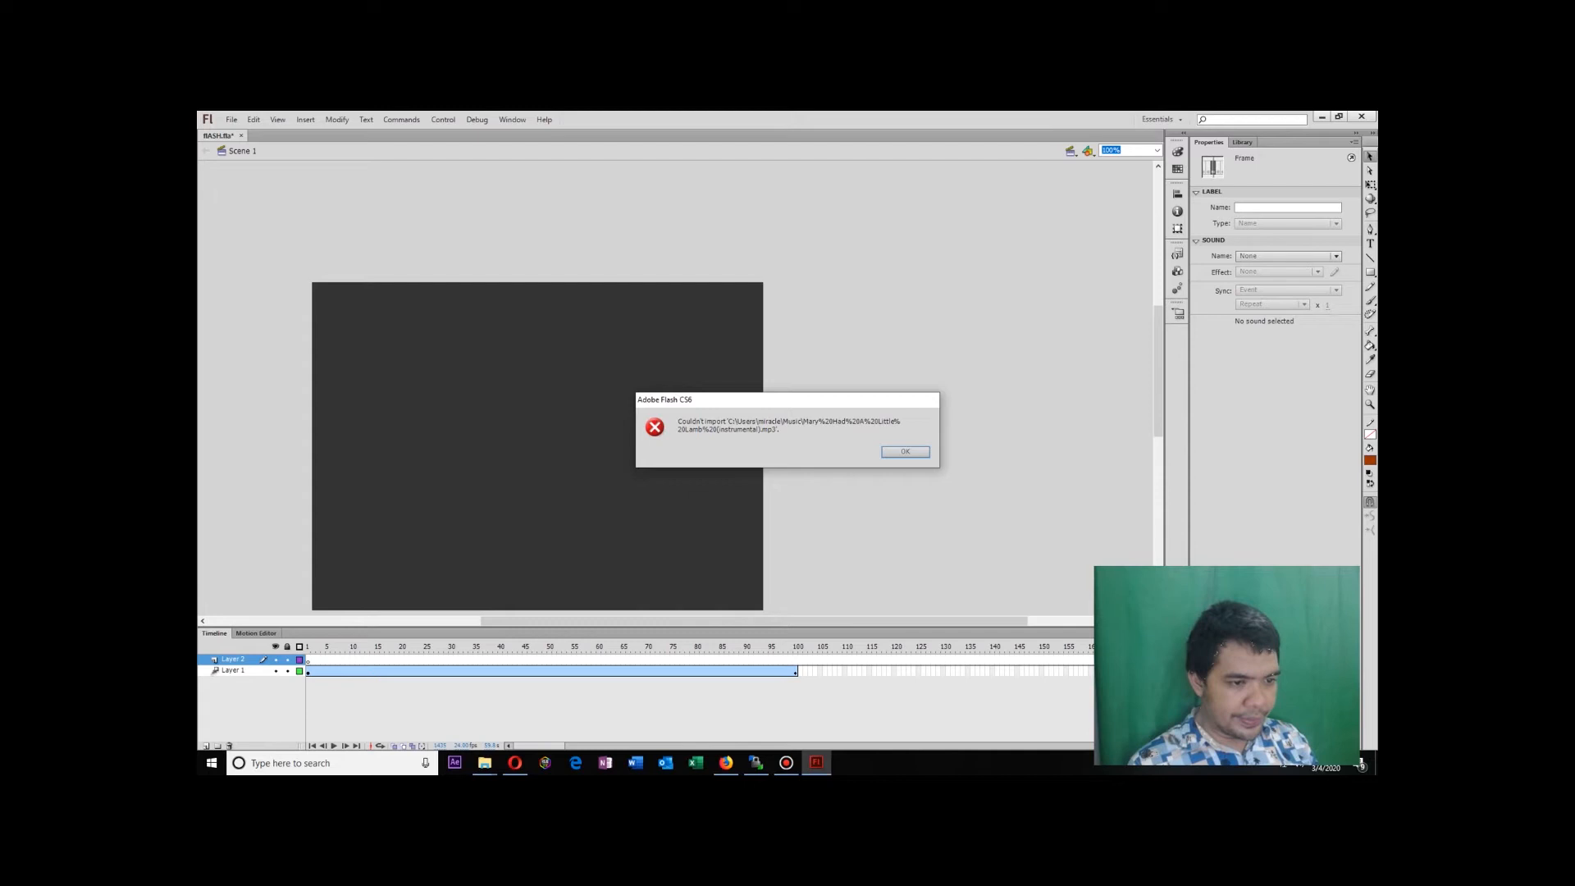
key("Return")
Launch FormatFactory, dismiss its update offer and show the audio conversion formats.
left_click(211, 762)
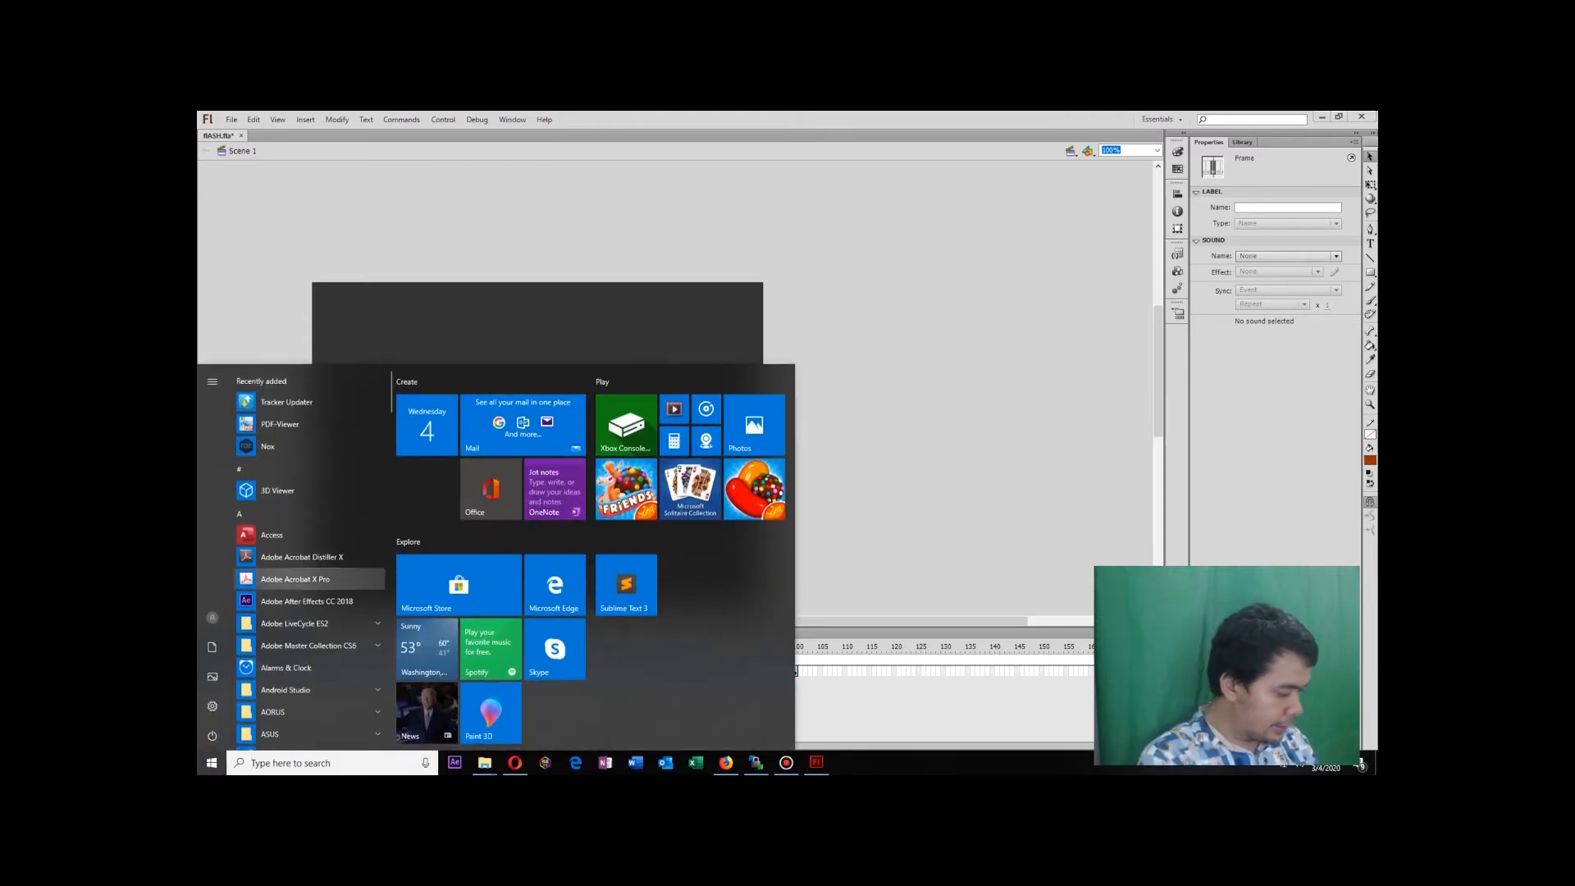
type("fo")
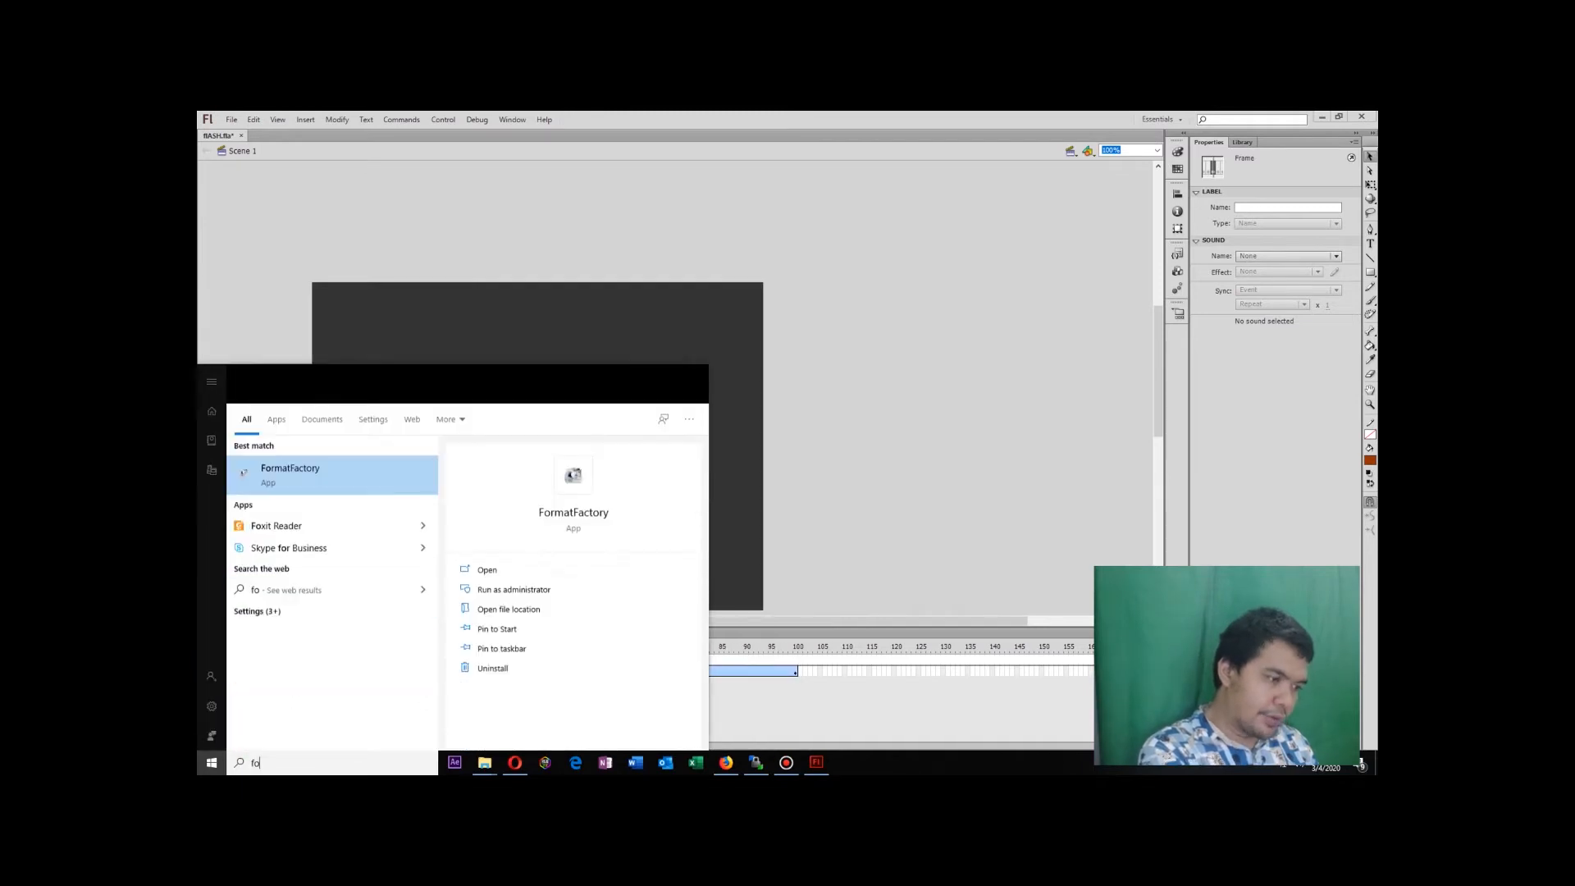
key("Return")
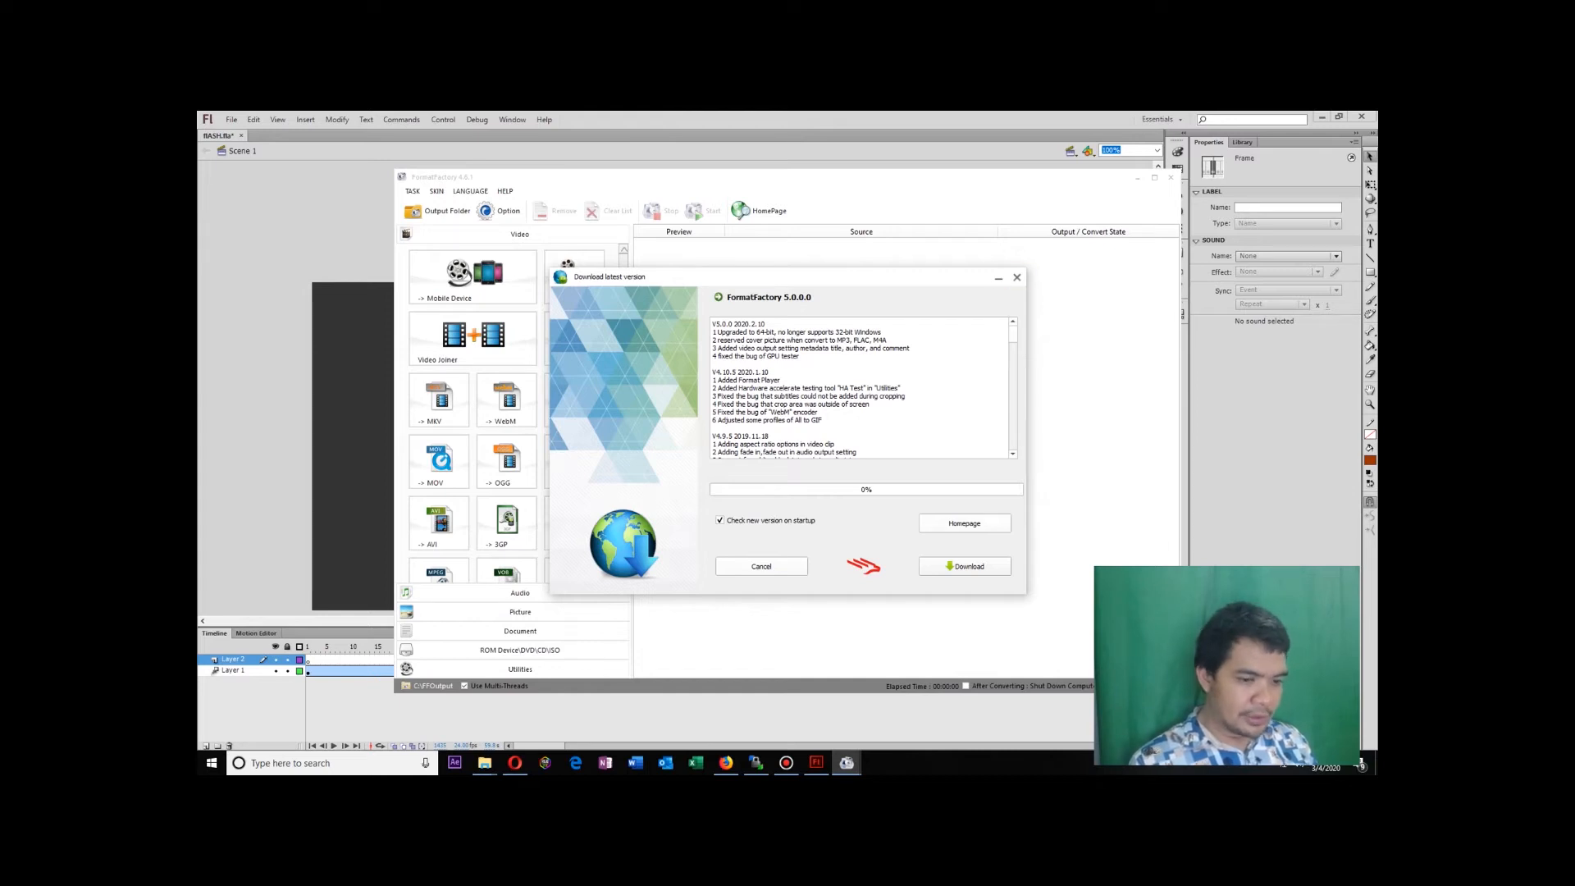
left_click(1017, 277)
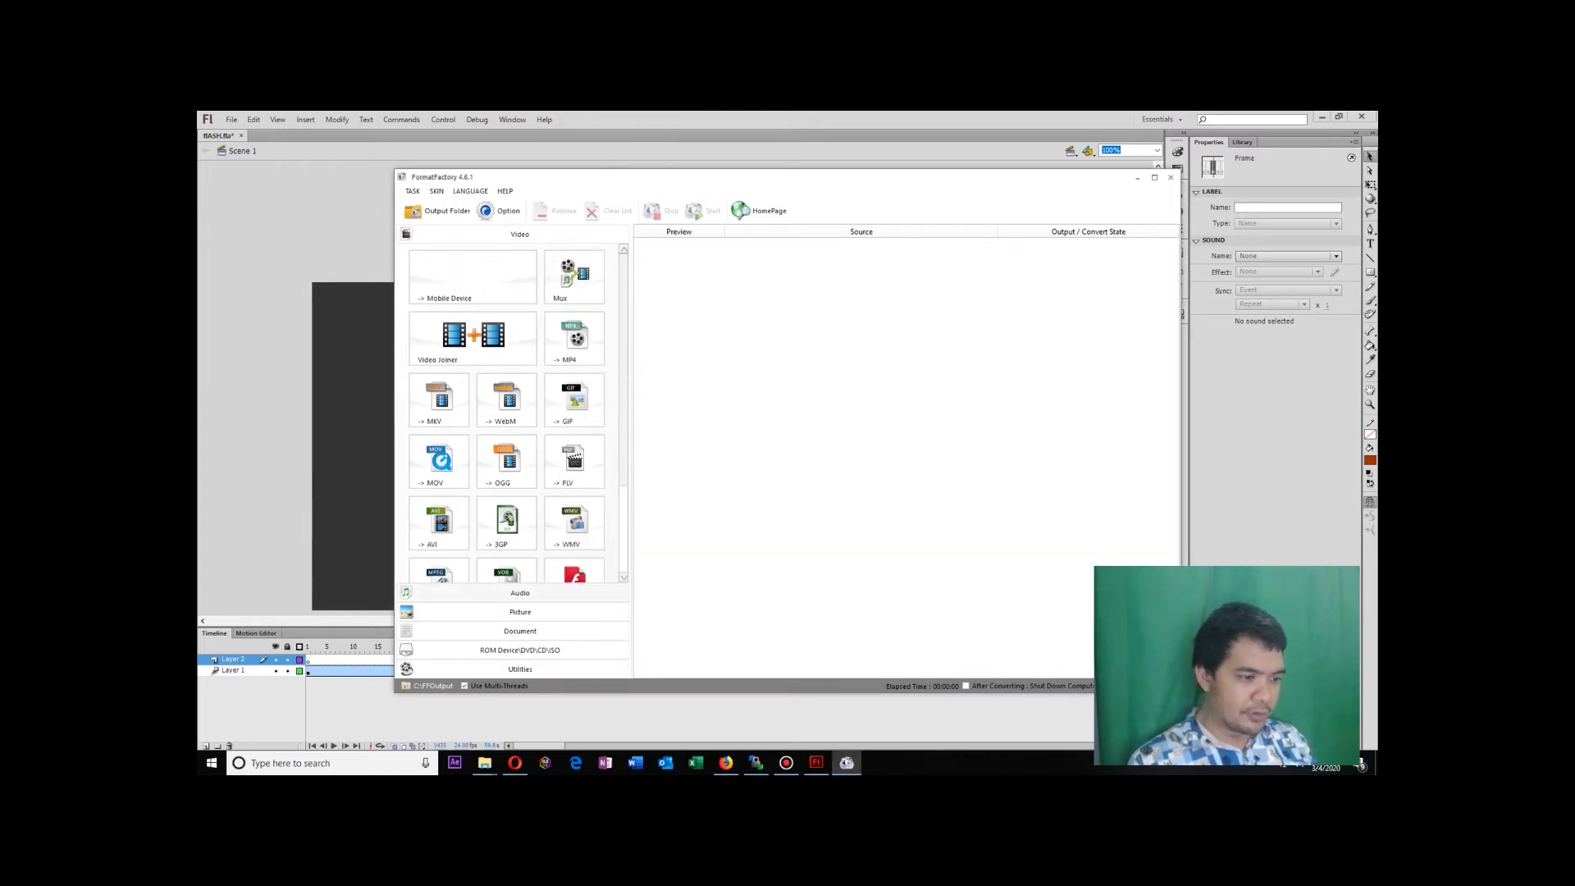
left_click(520, 592)
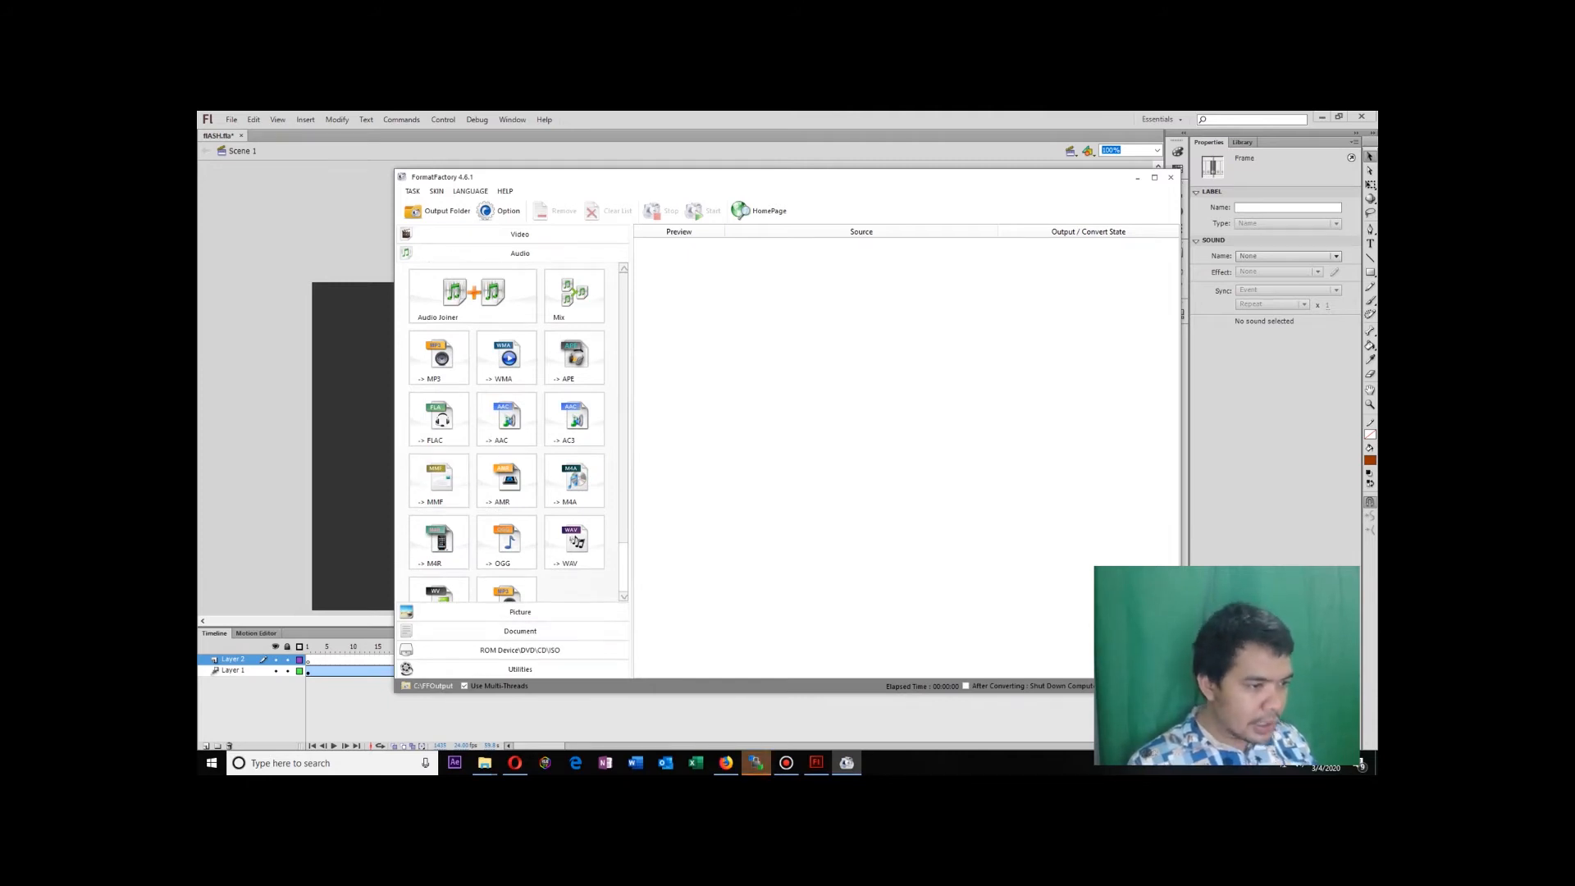
scroll(575, 539, "down", 3)
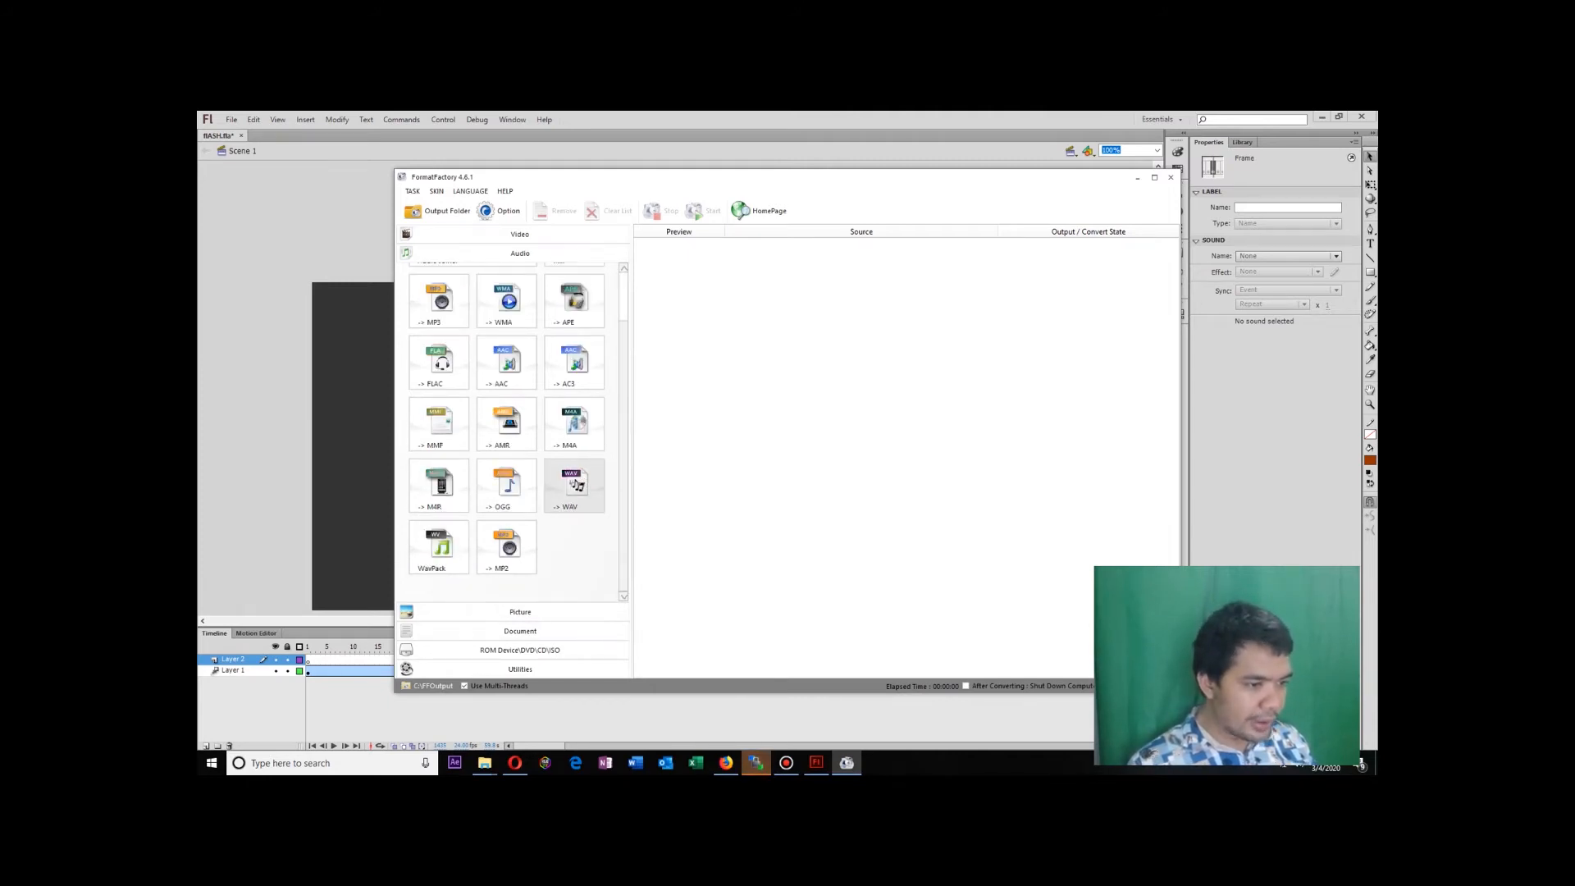
Convert the Mary Had A Little Lamb (instrumental) MP3 from the Music folder to WAV.
left_click(574, 484)
left_click(987, 309)
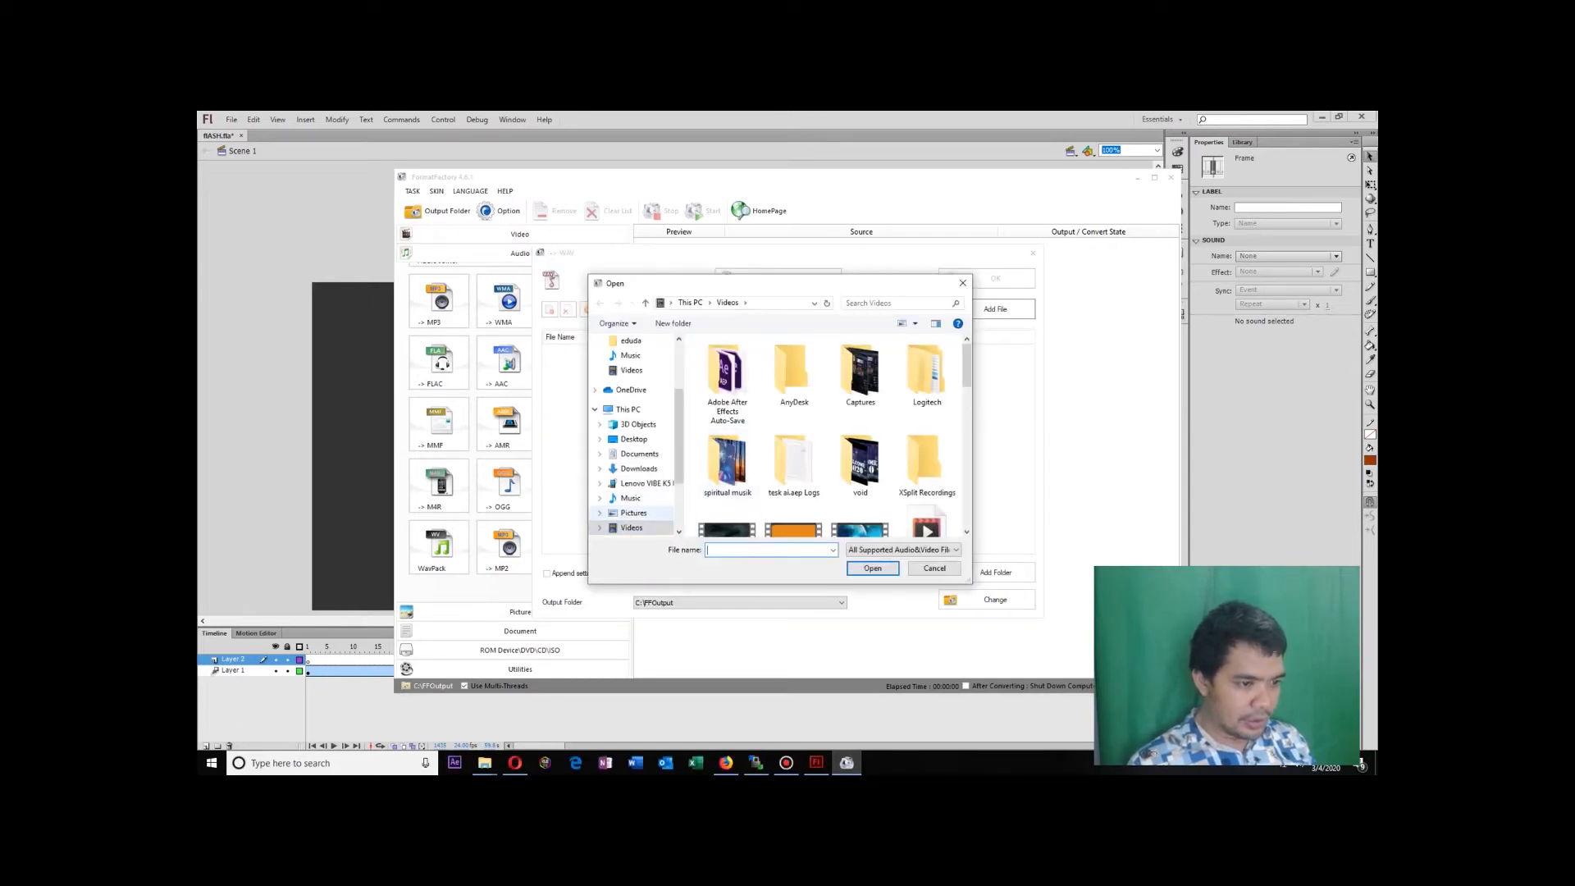
left_click(630, 498)
double_click(742, 372)
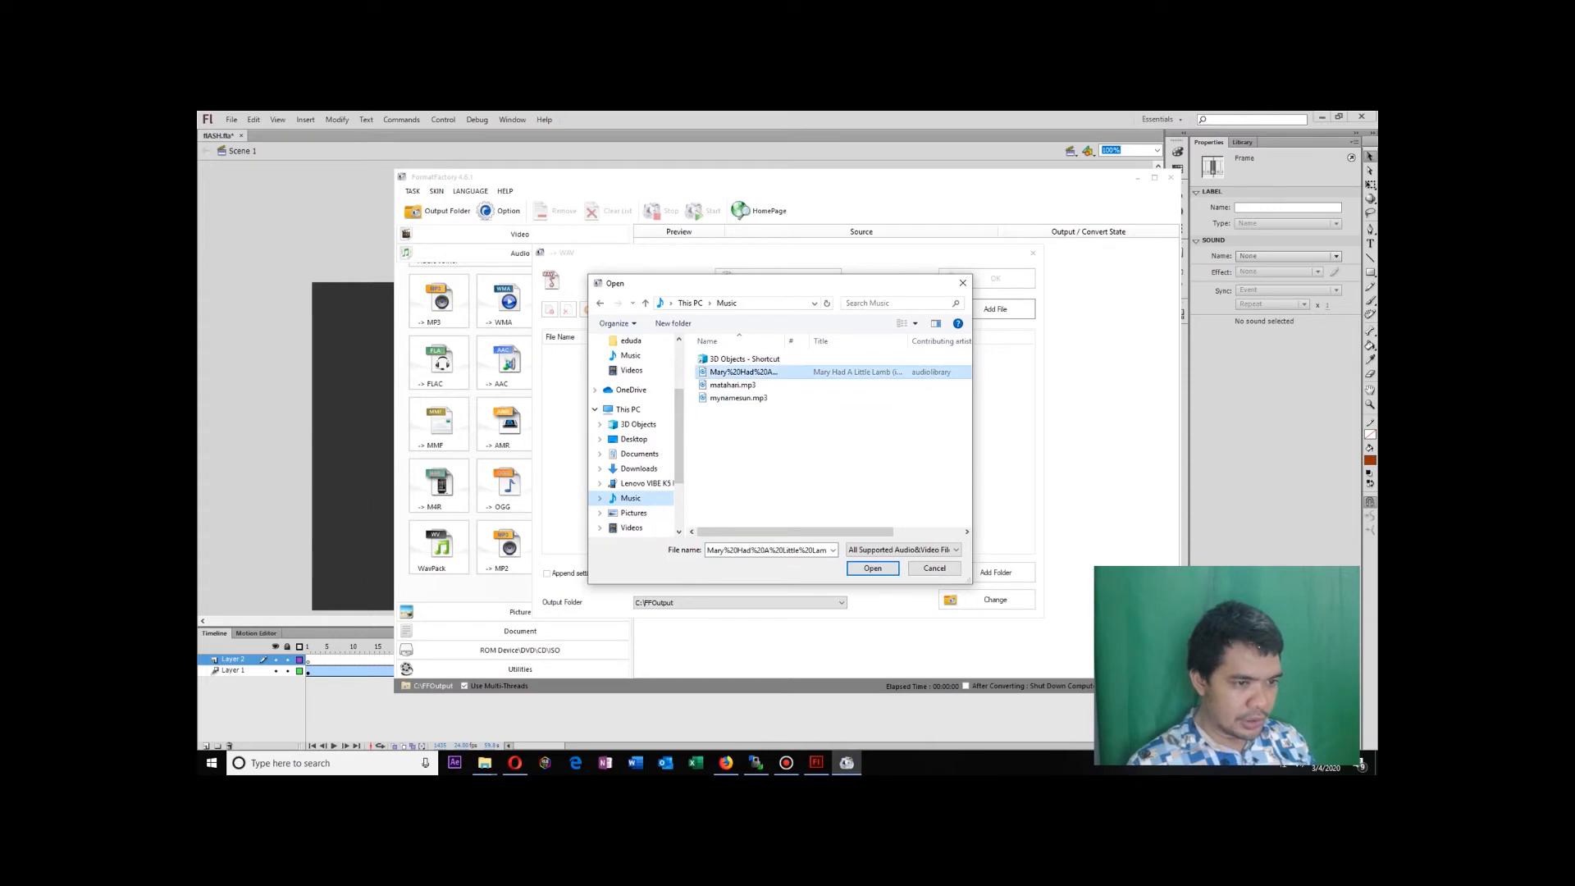
left_click(987, 278)
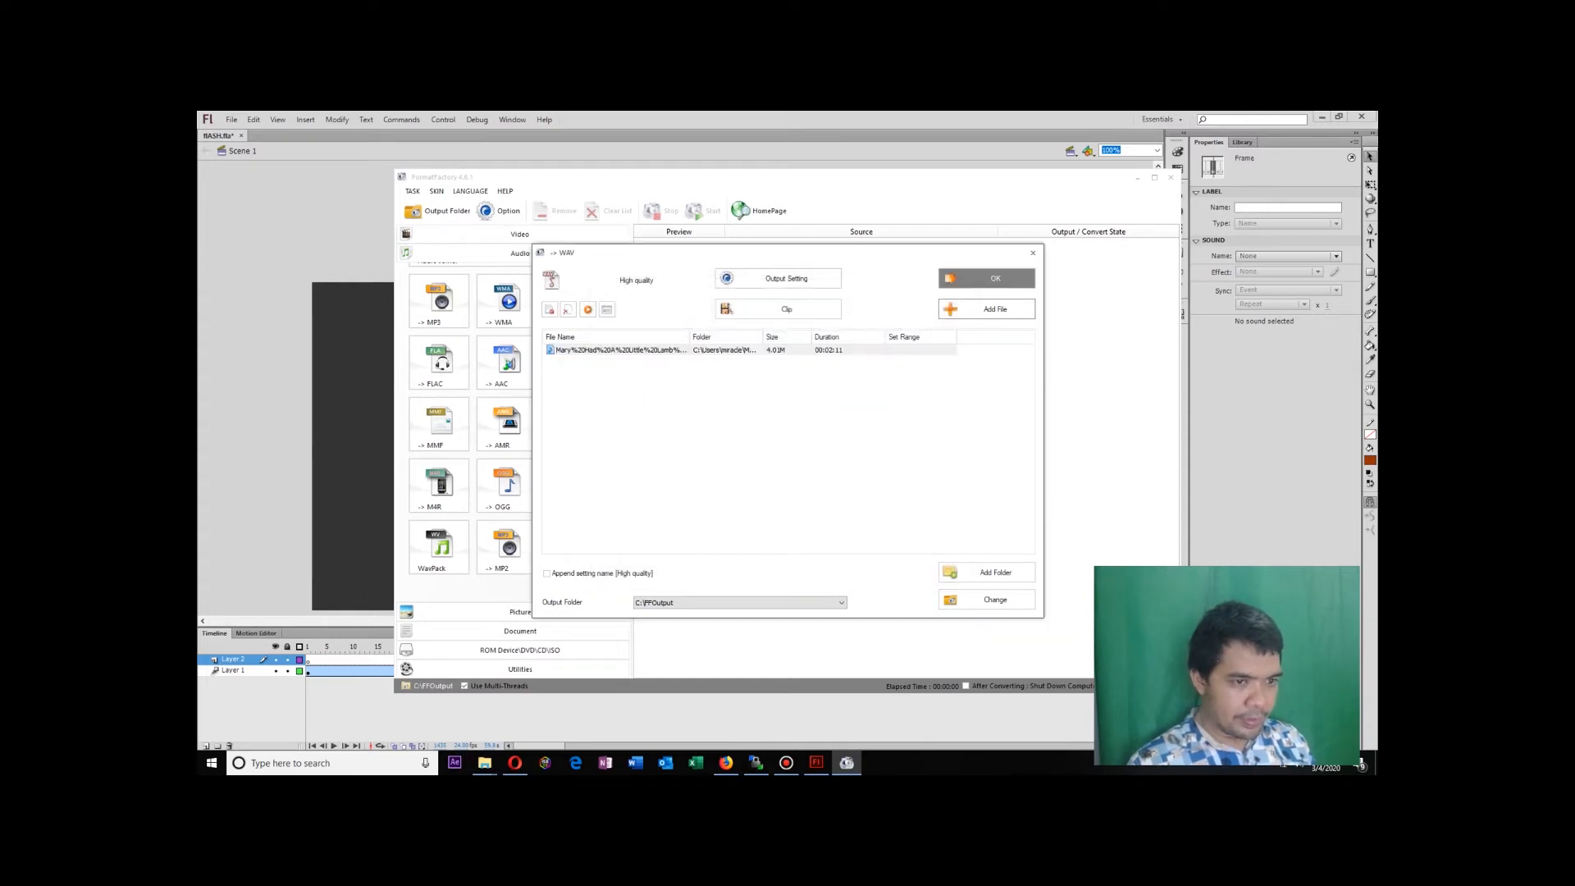
left_click(704, 211)
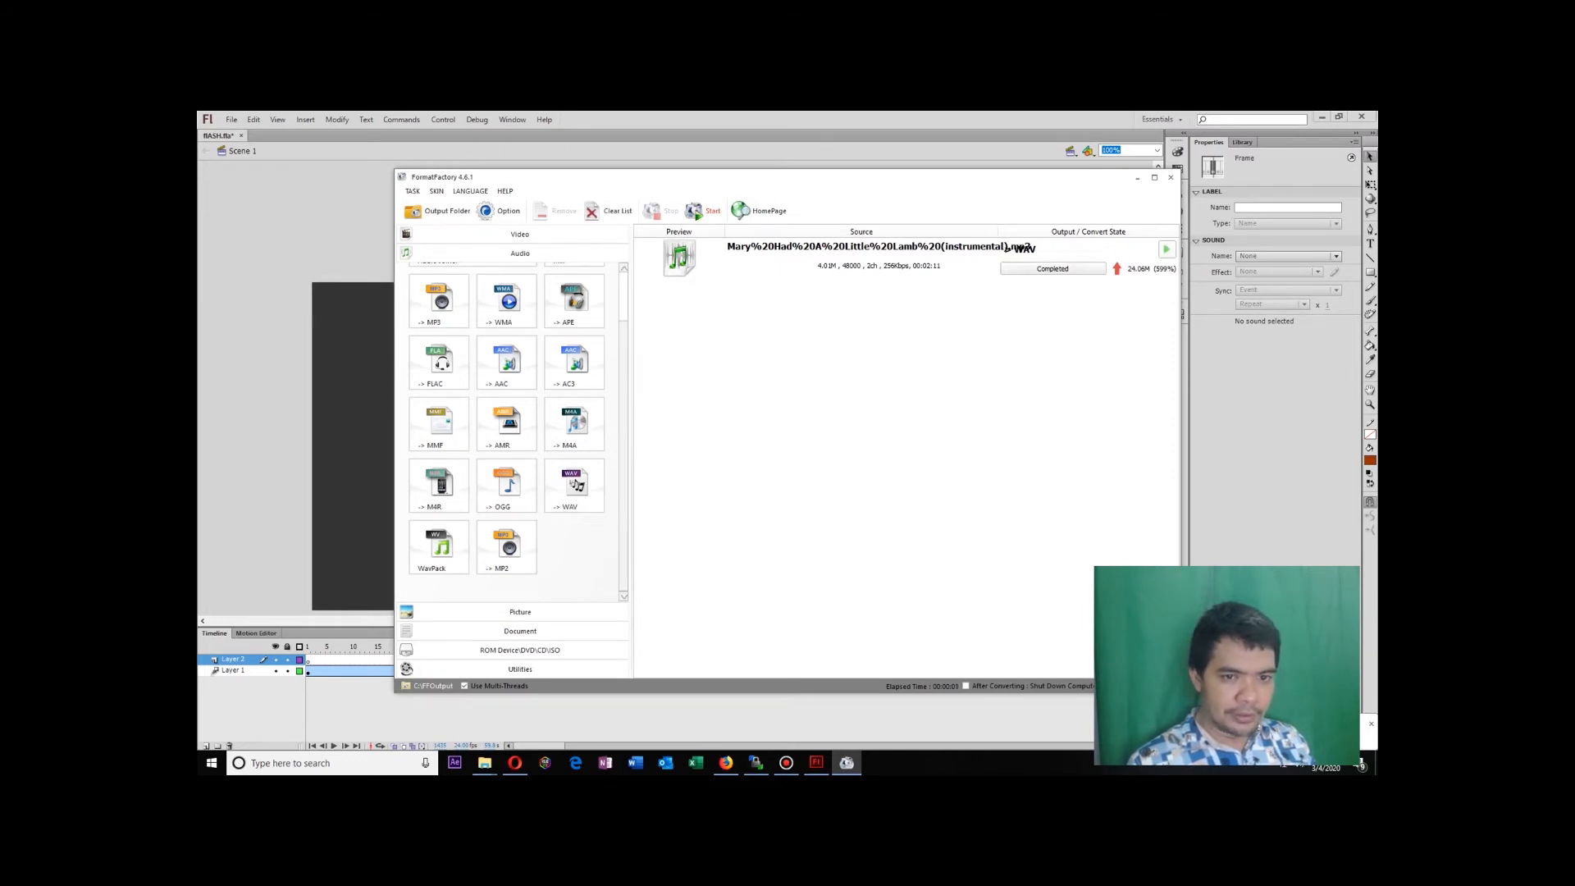
Copy the converted WAV from the FFOutput folder into the Music folder and widen the Name column to show full file names.
left_click(861, 258)
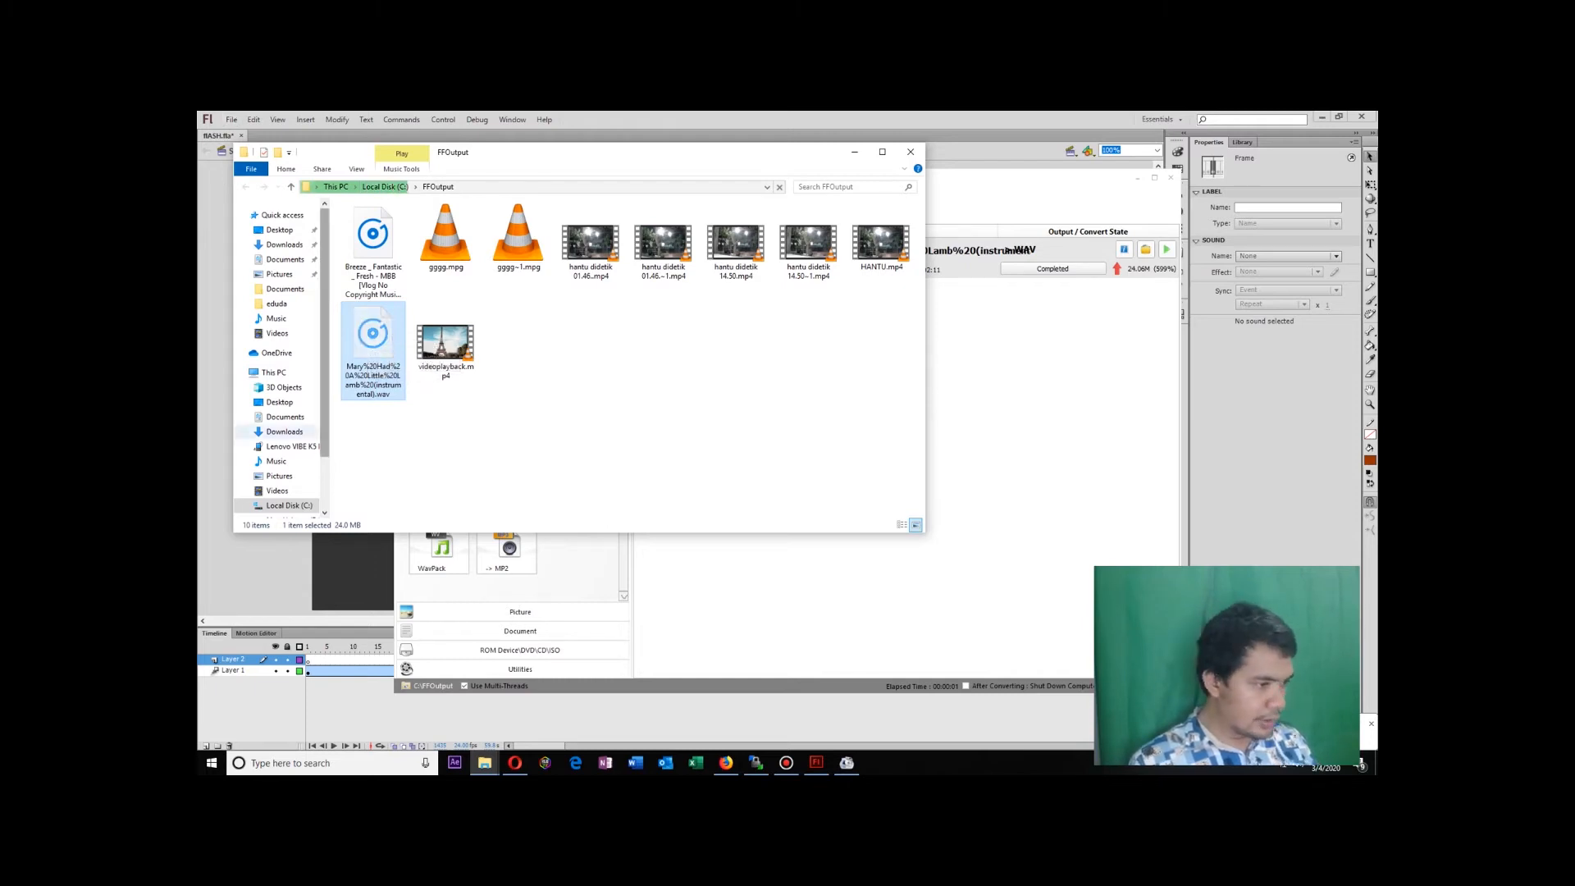
left_click(276, 461)
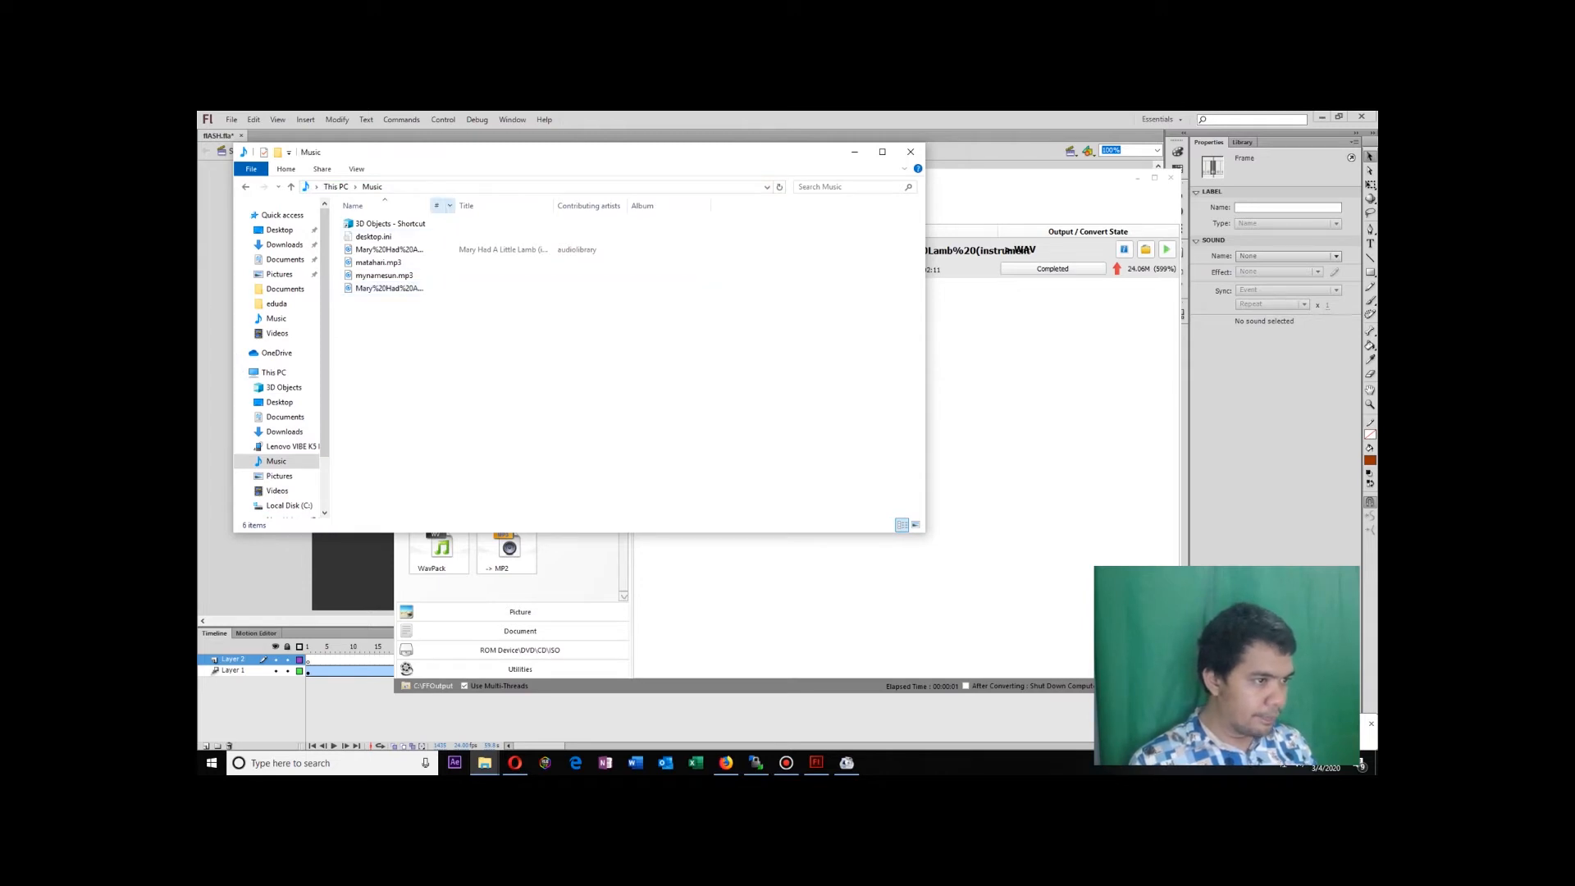
left_click_drag(429, 205, 623, 205)
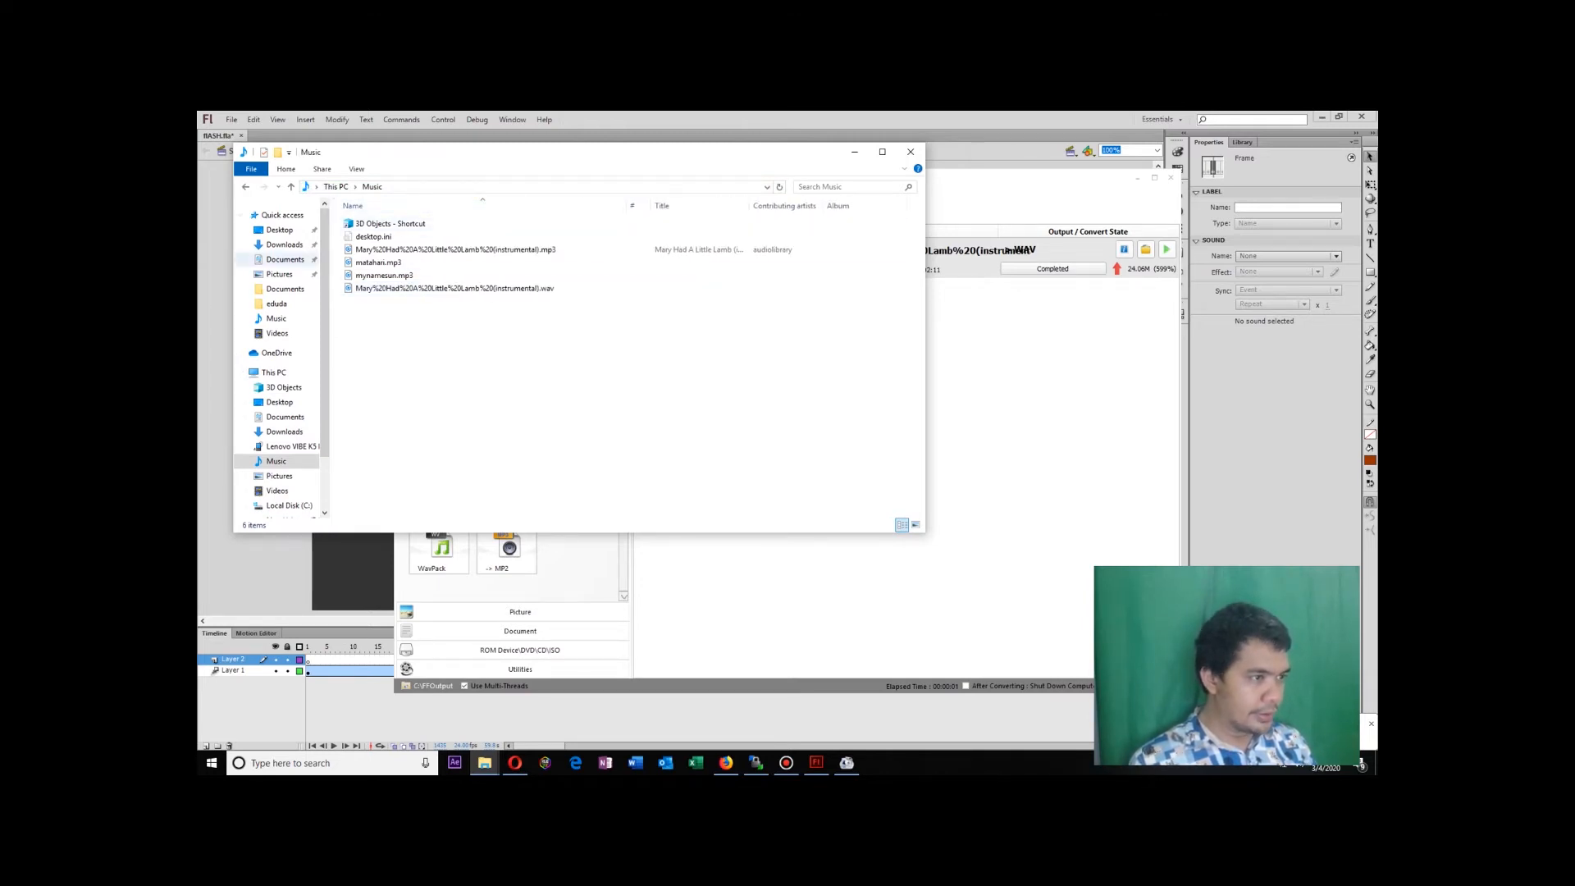
Switch to Flash, import the Mary Had A Little Lamb WAV from the Music folder and place the sound on Layer 2.
left_click(215, 260)
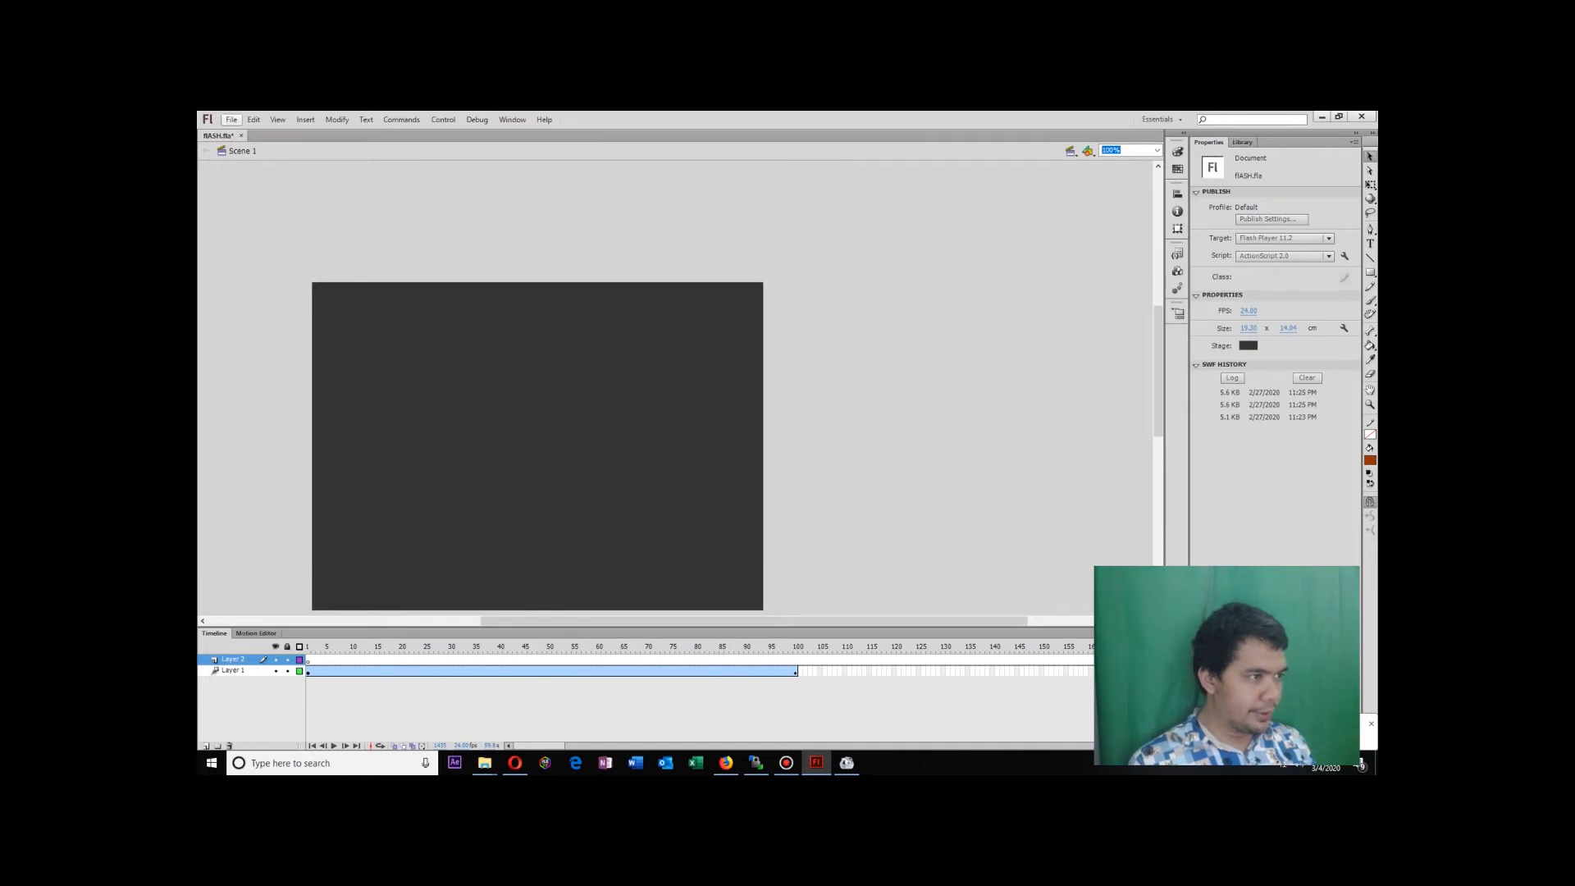
left_click(231, 119)
mouse_move(279, 305)
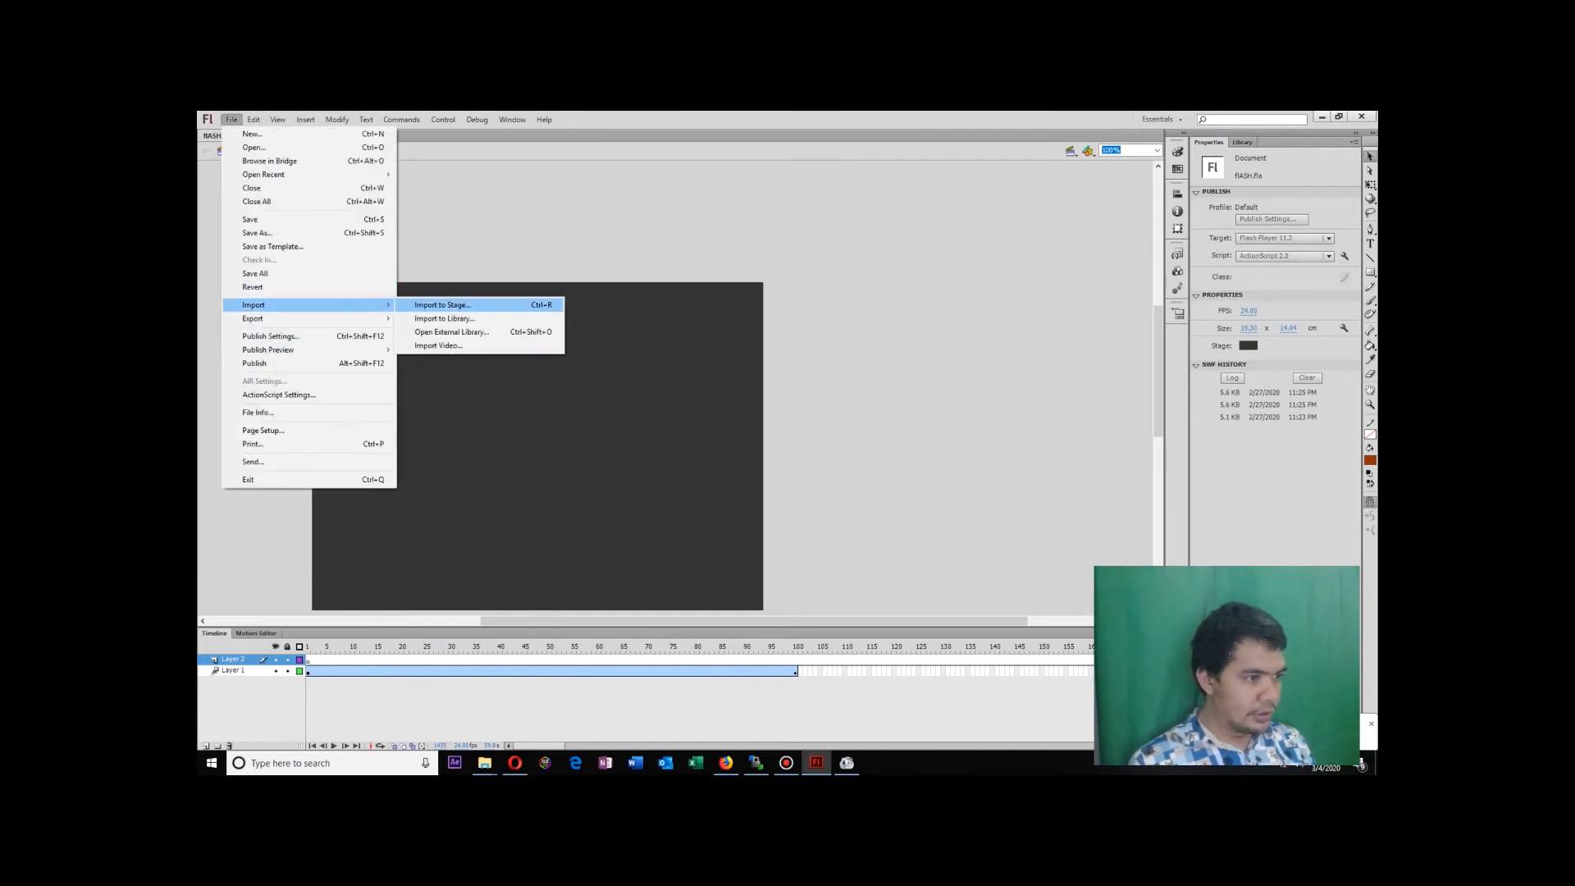
key("Return")
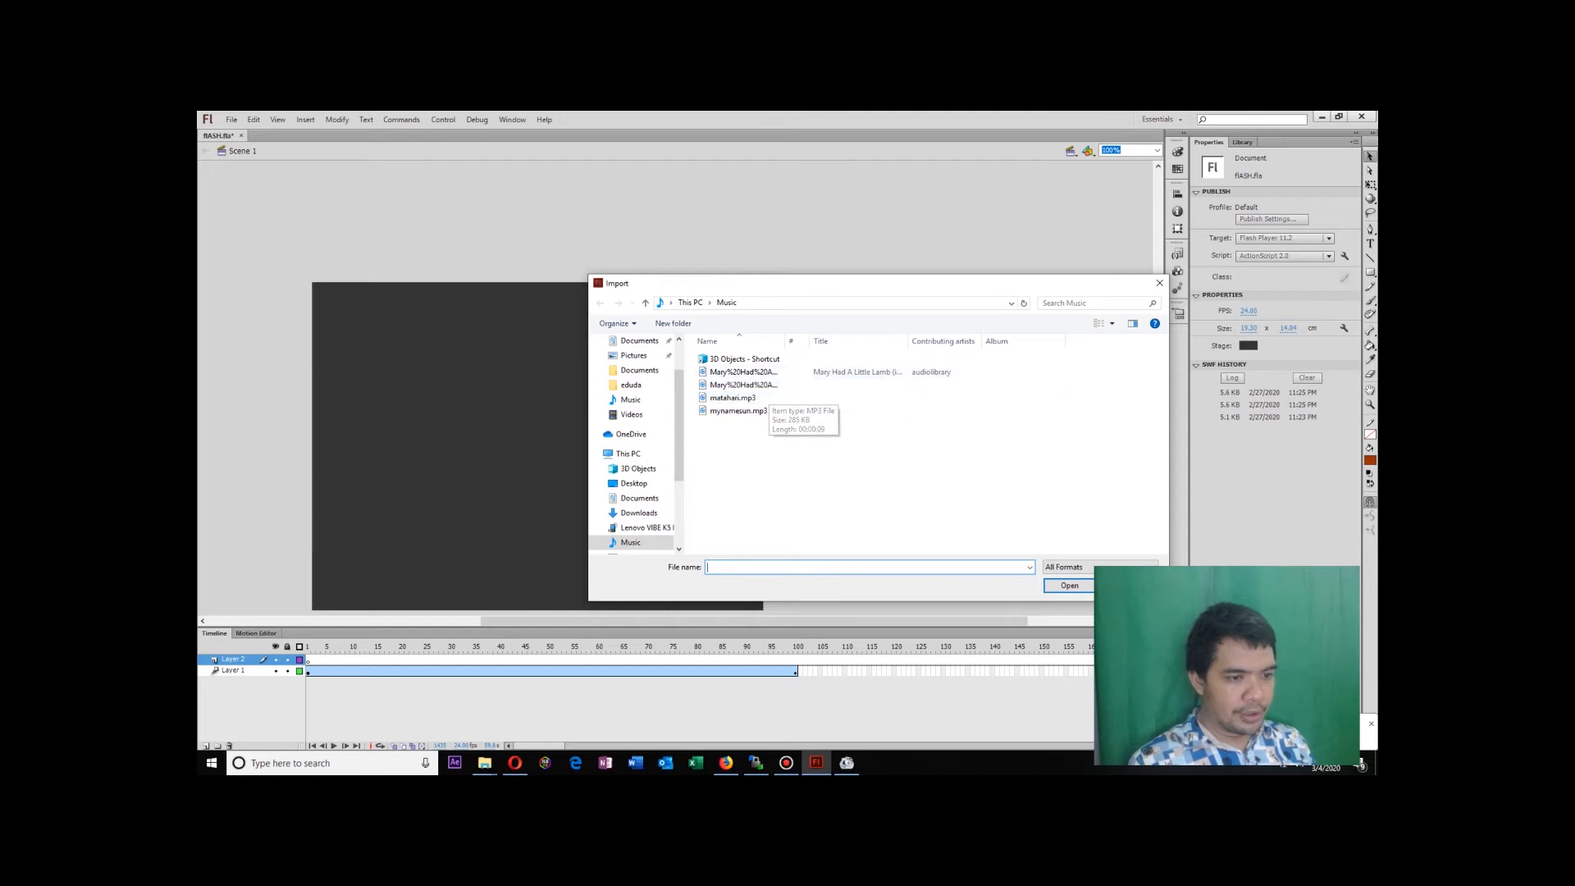
left_click_drag(784, 340, 1024, 340)
double_click(778, 385)
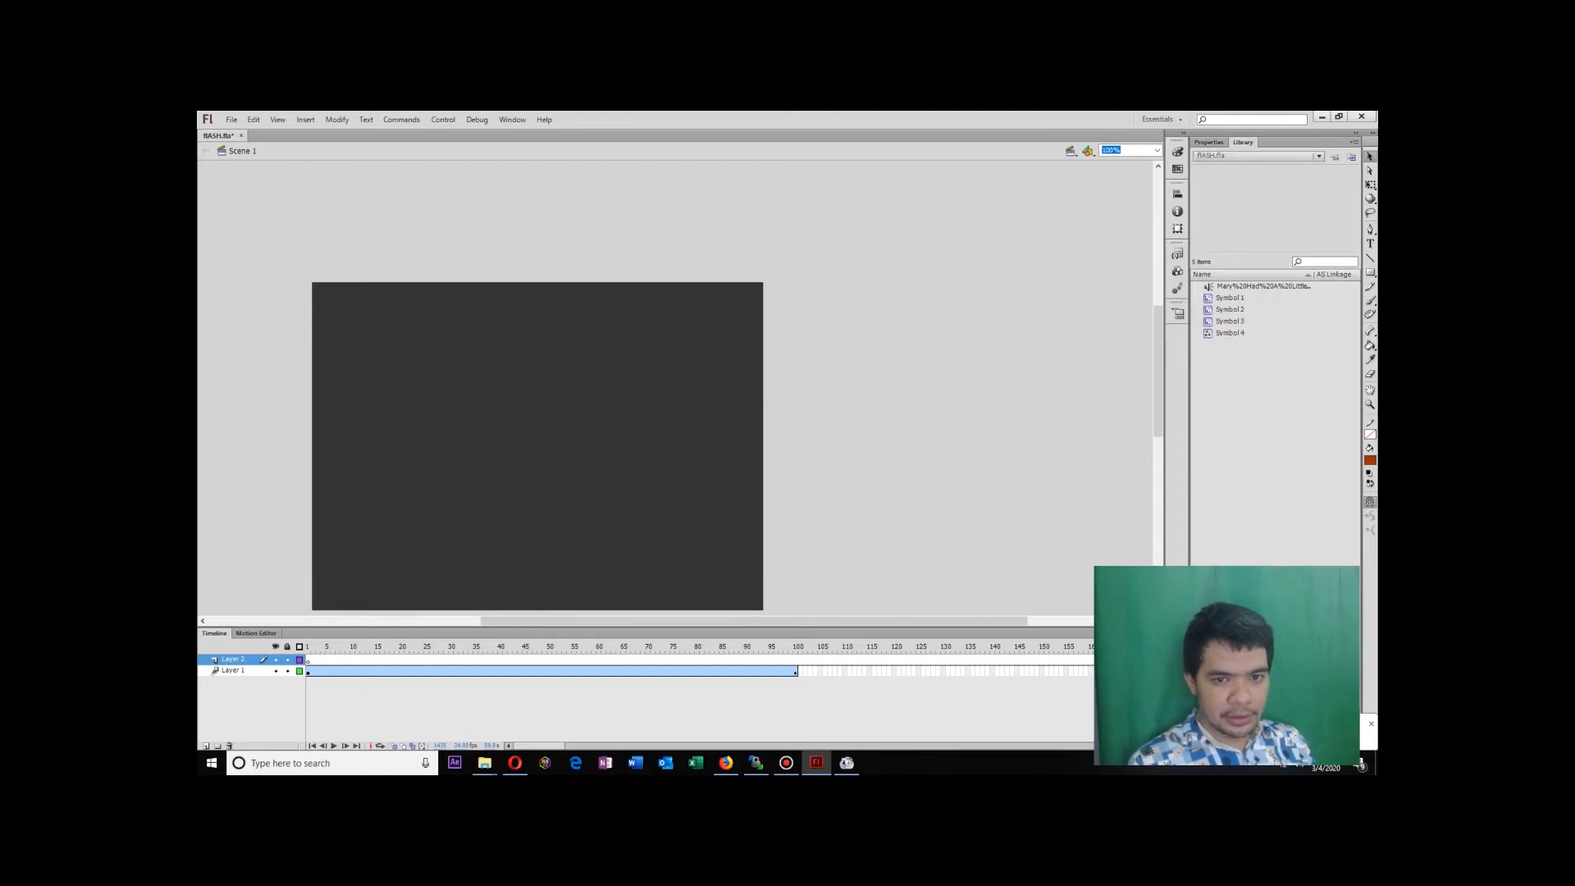
left_click(1261, 286)
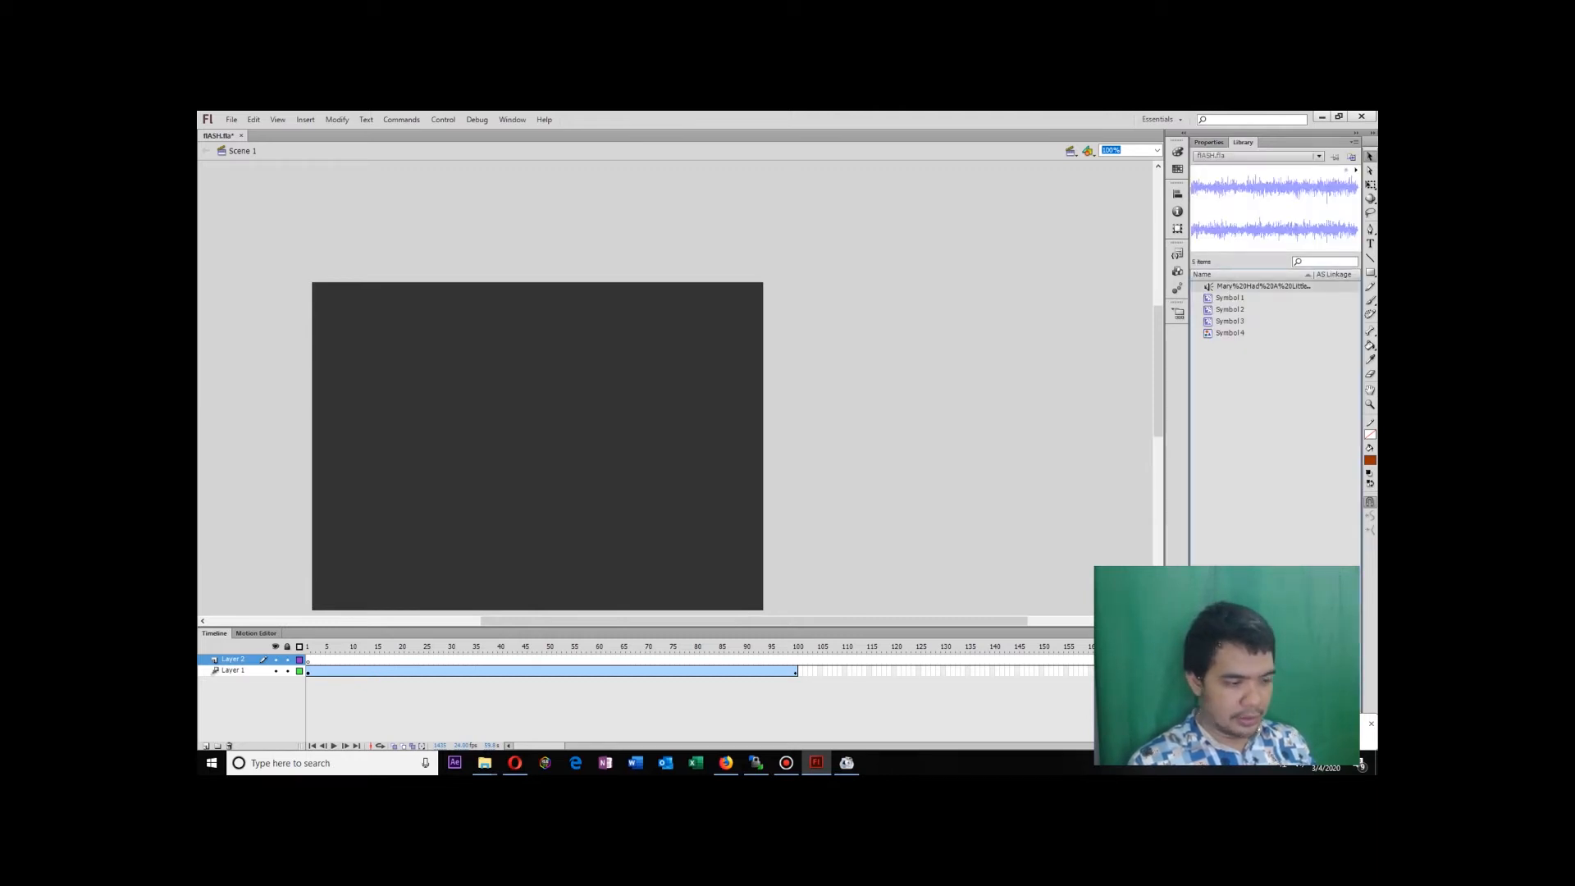
left_click_drag(909, 293, 633, 492)
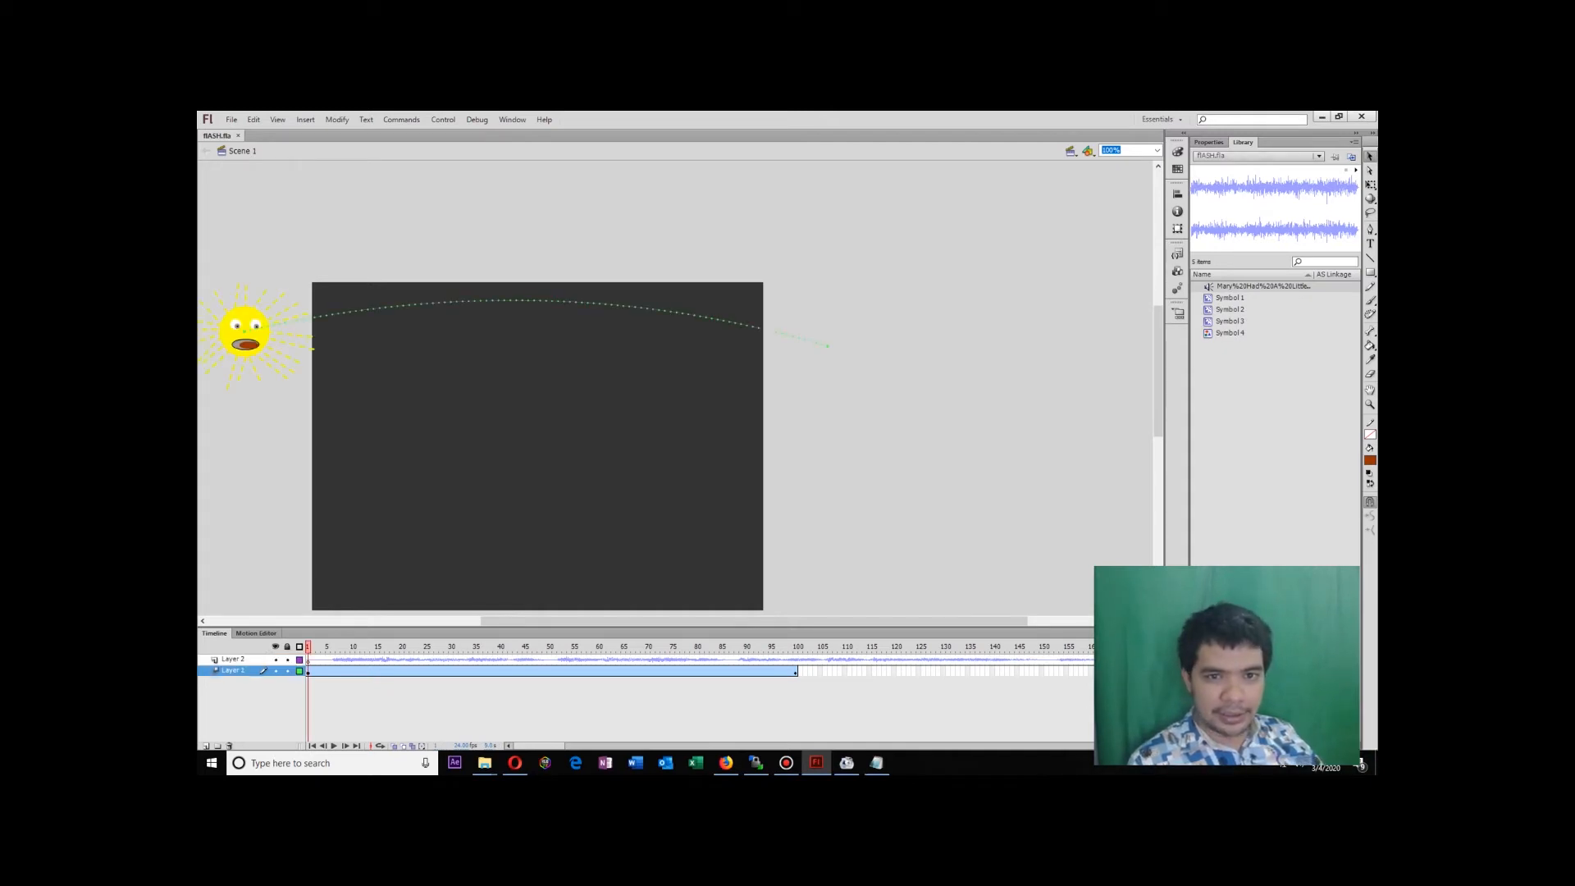
Switch the Layer 2 sound's sync to Event and back to Stream, and test the movie.
left_click(1208, 142)
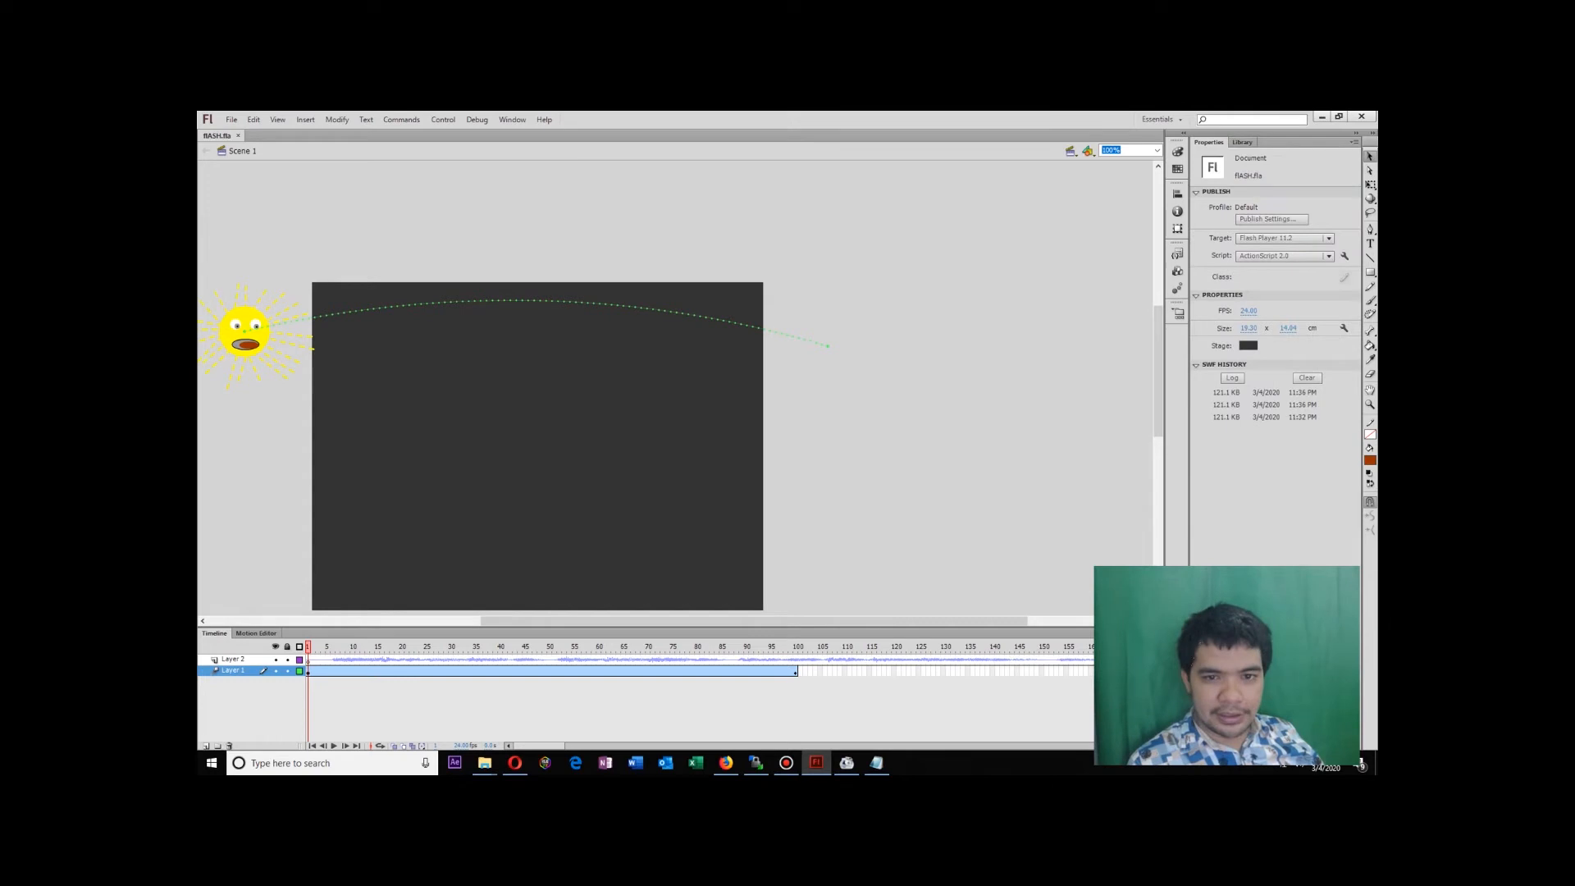
left_click(1242, 142)
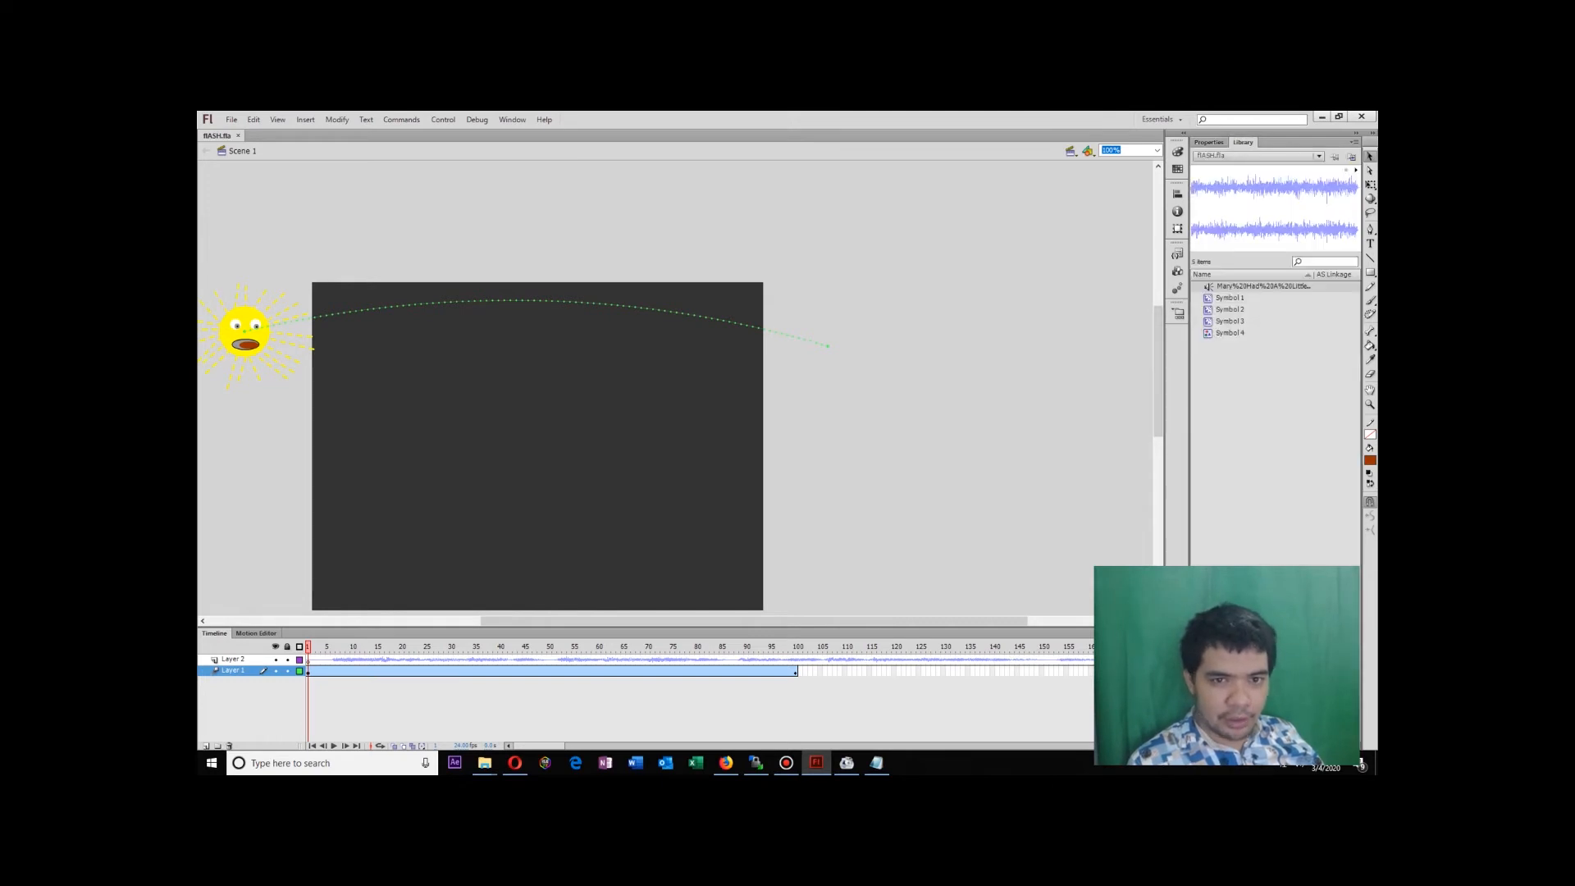
left_click(372, 660)
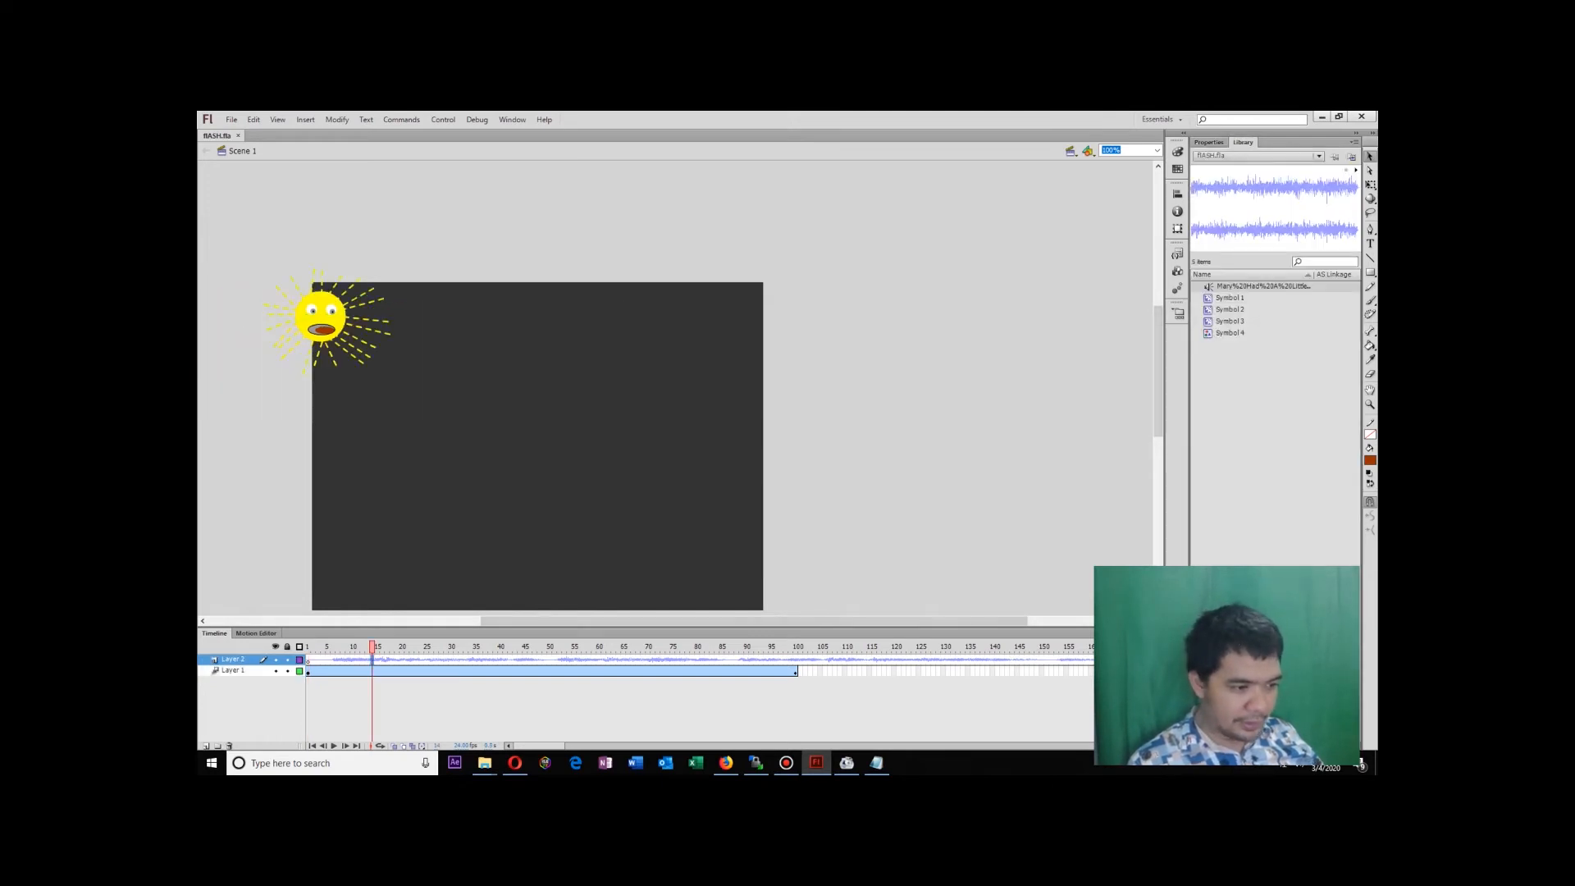
left_click(1208, 142)
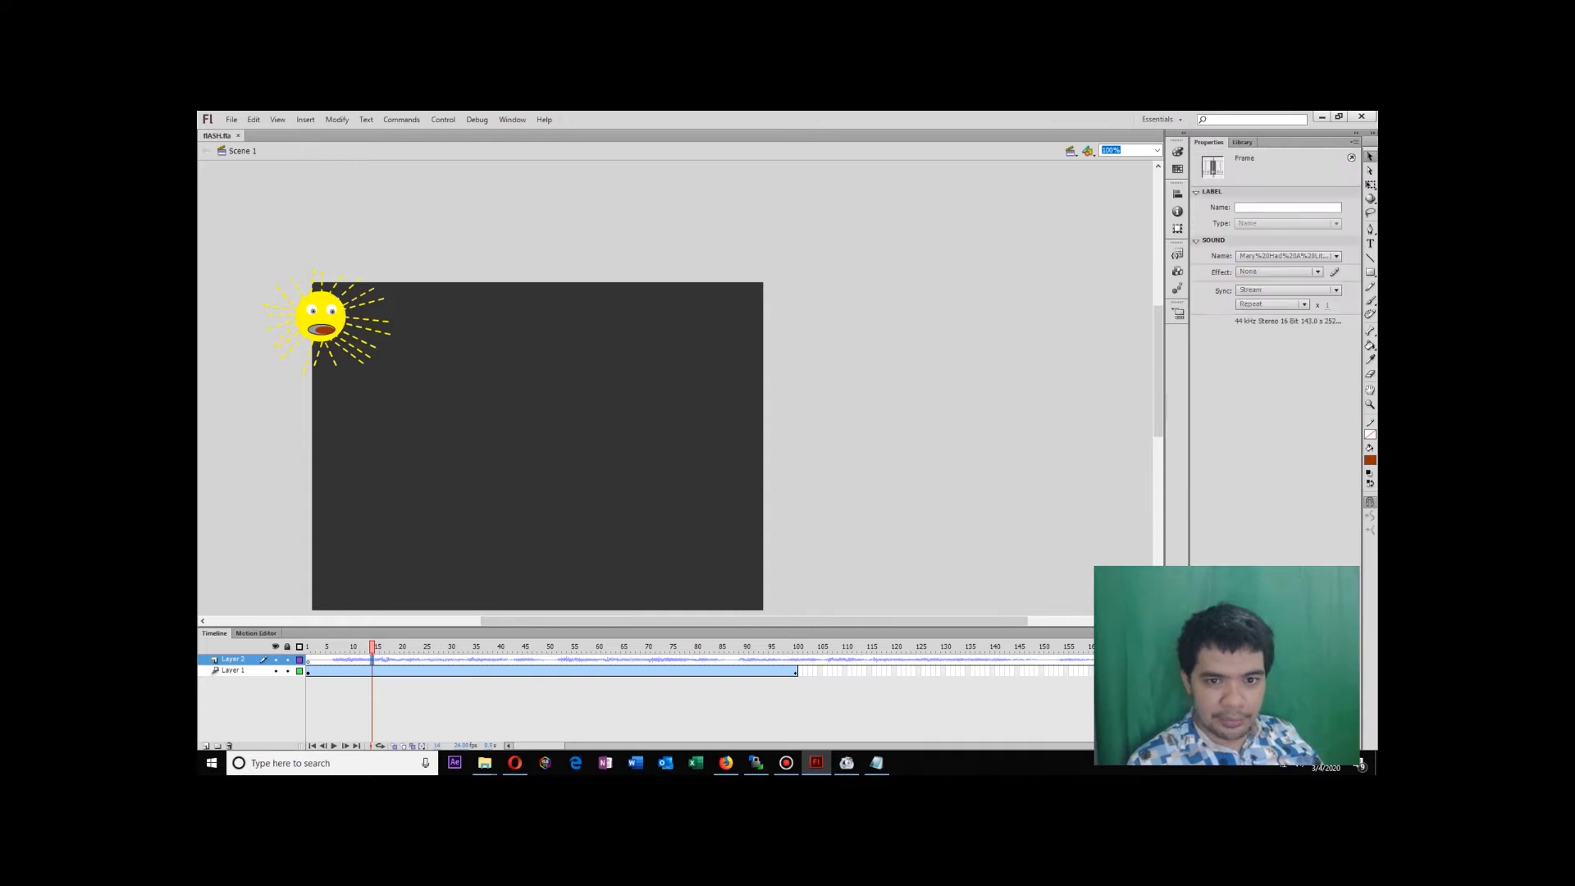
left_click(1286, 290)
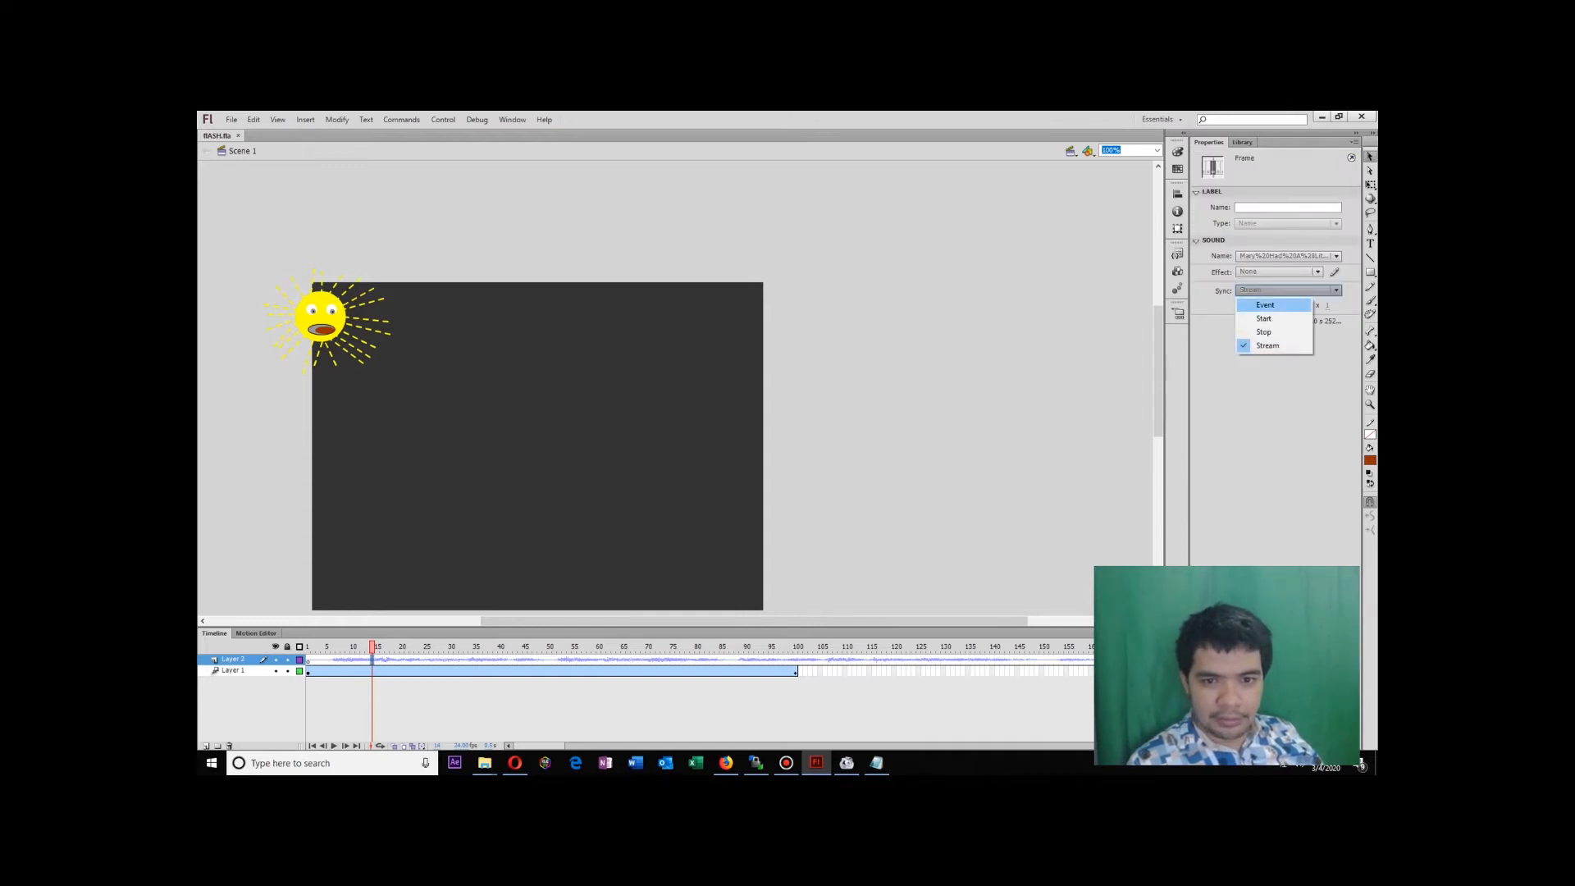
left_click(1263, 305)
left_click(1286, 289)
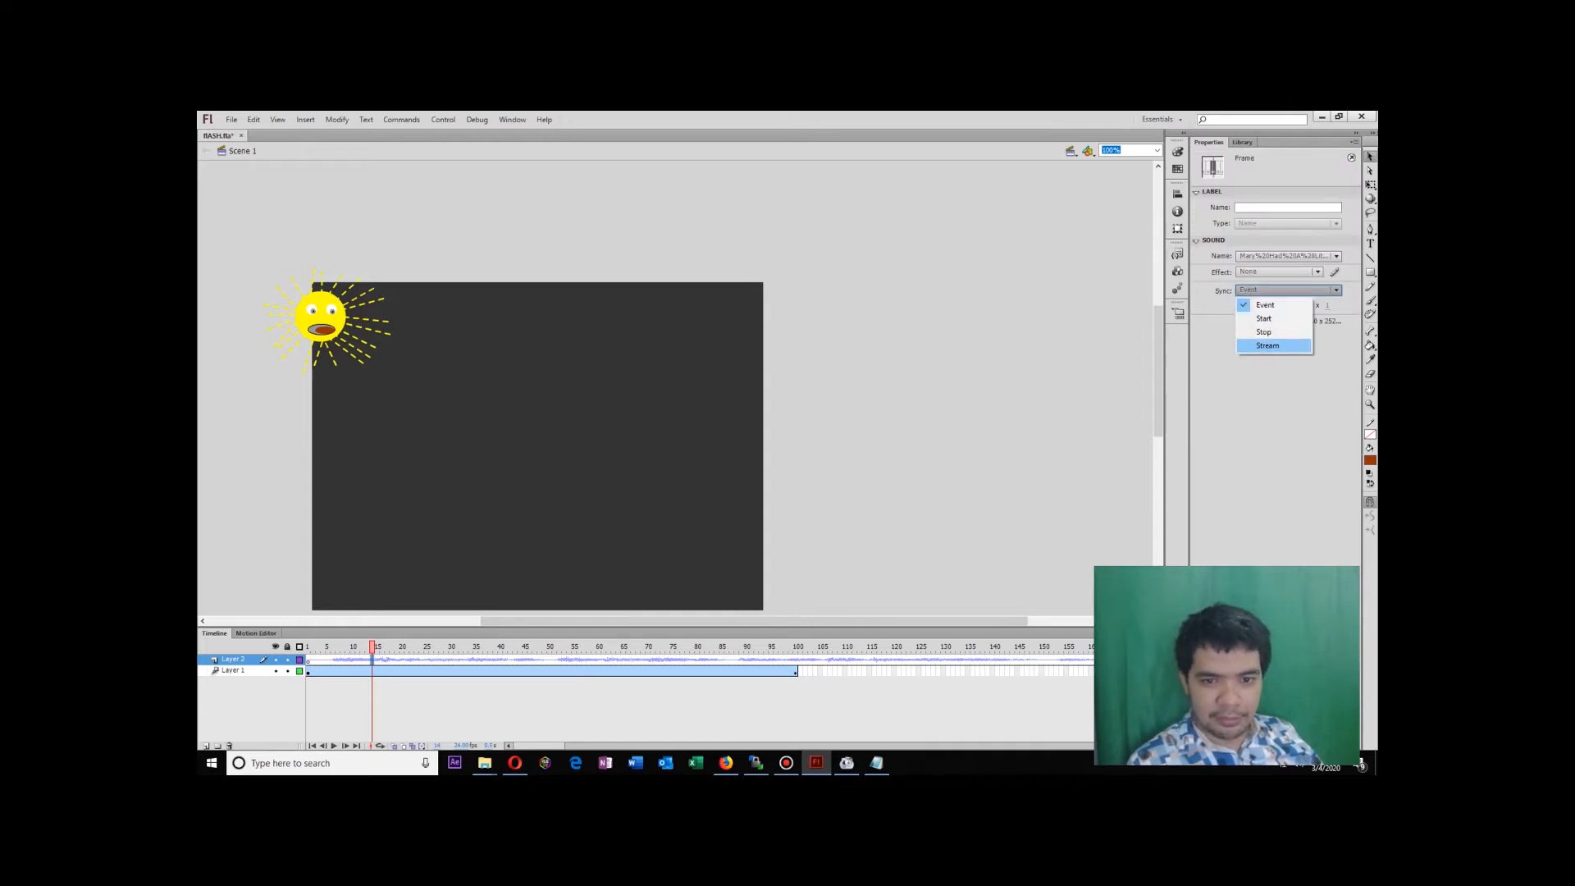
left_click(1267, 345)
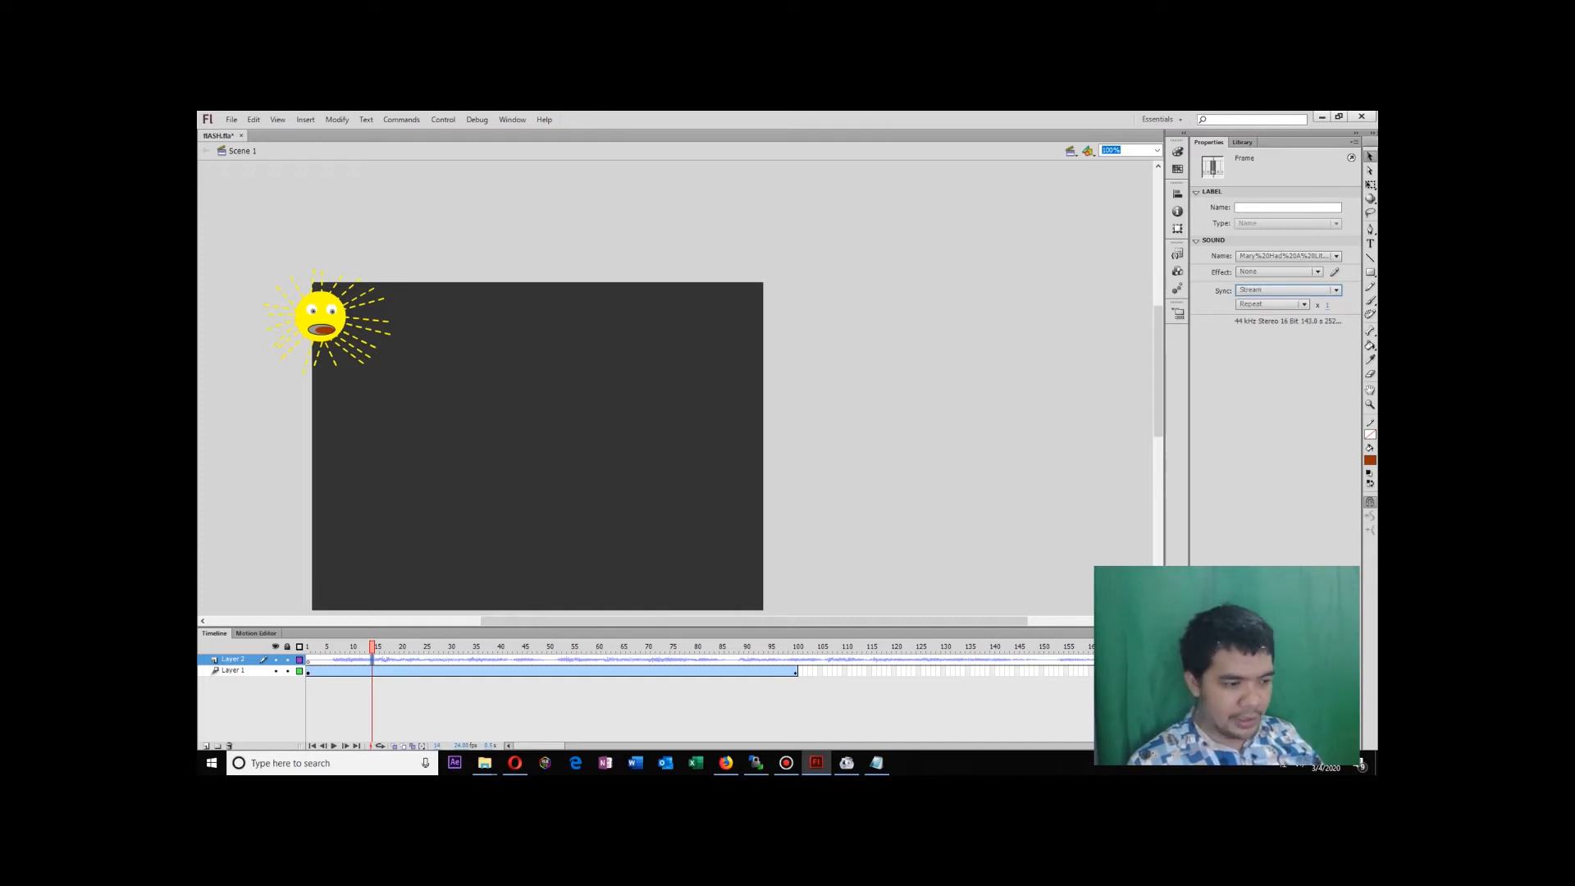
key("Escape")
key("ctrl+Return")
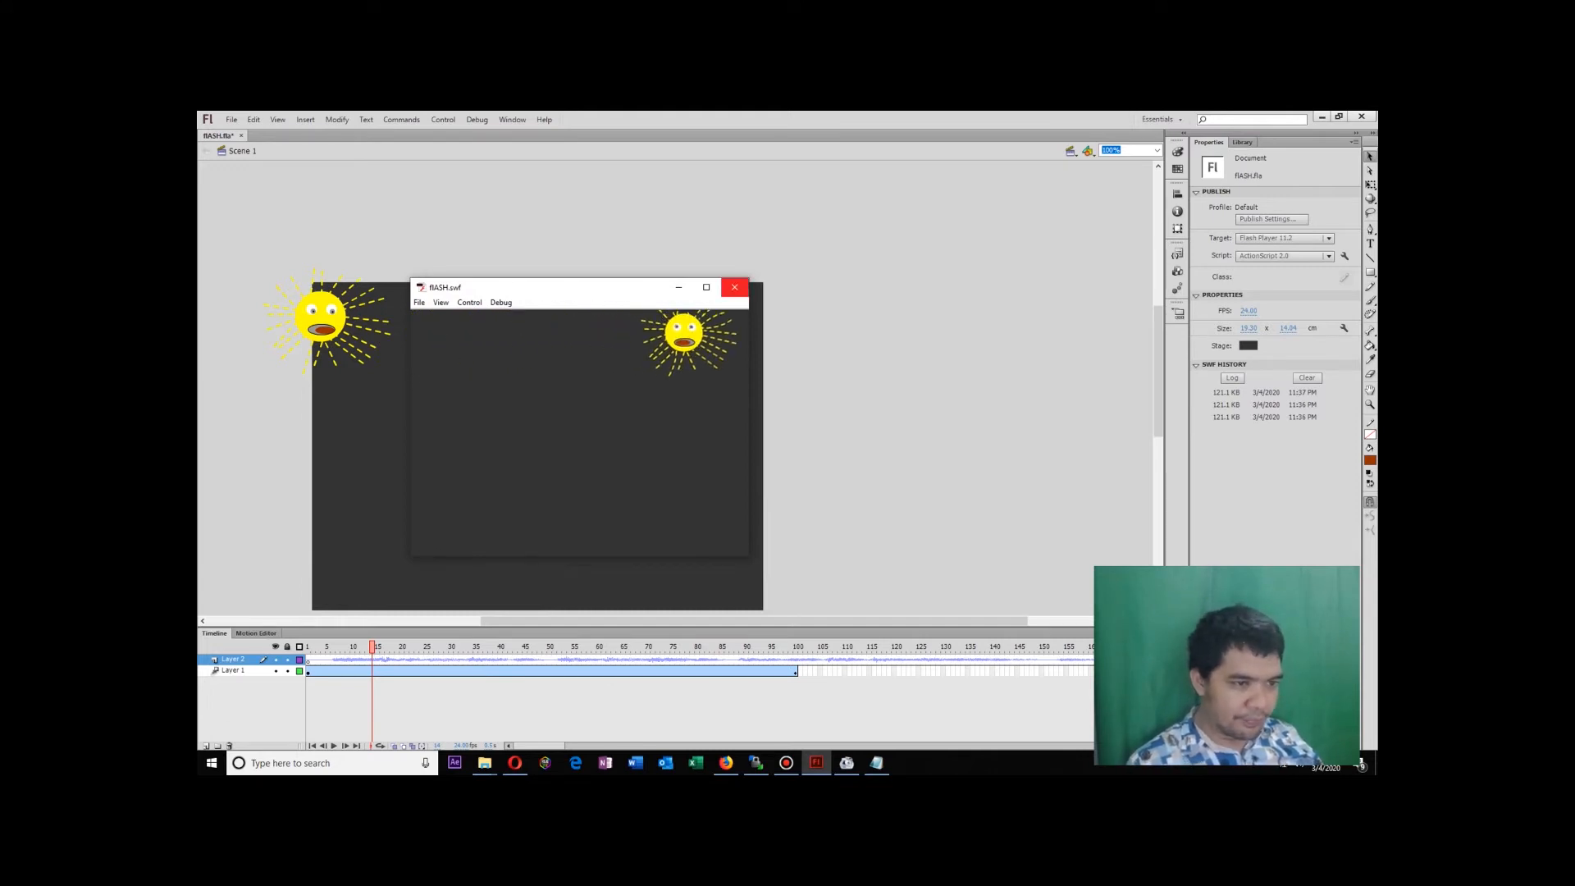
Close the test movie, return to frame 1 and extend Layer 1 to about frame 870.
left_click(734, 287)
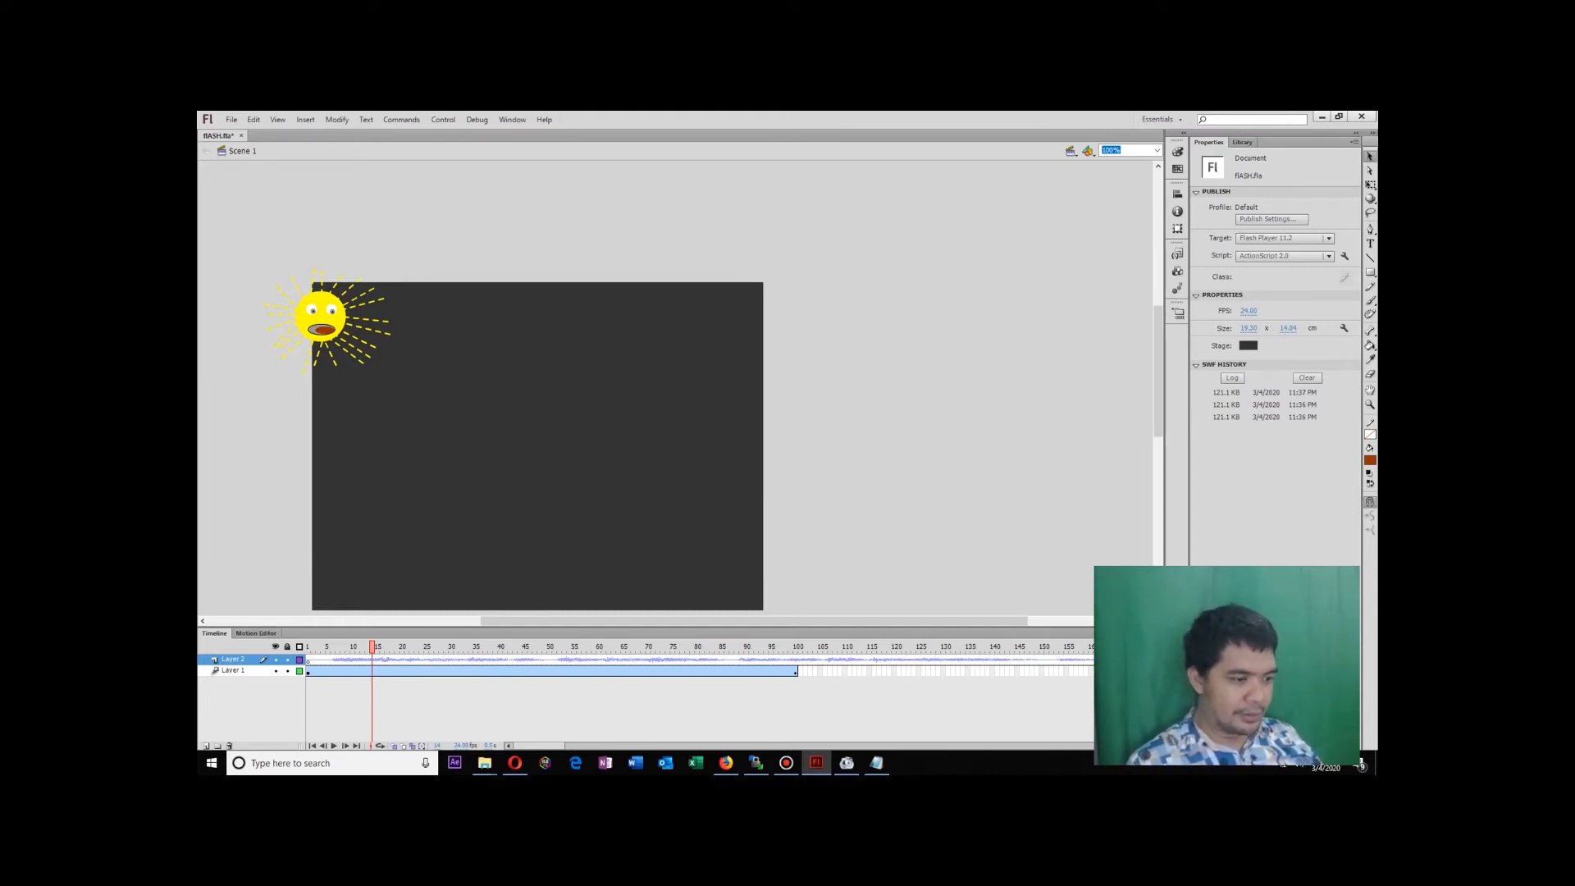
left_click_drag(371, 647, 307, 646)
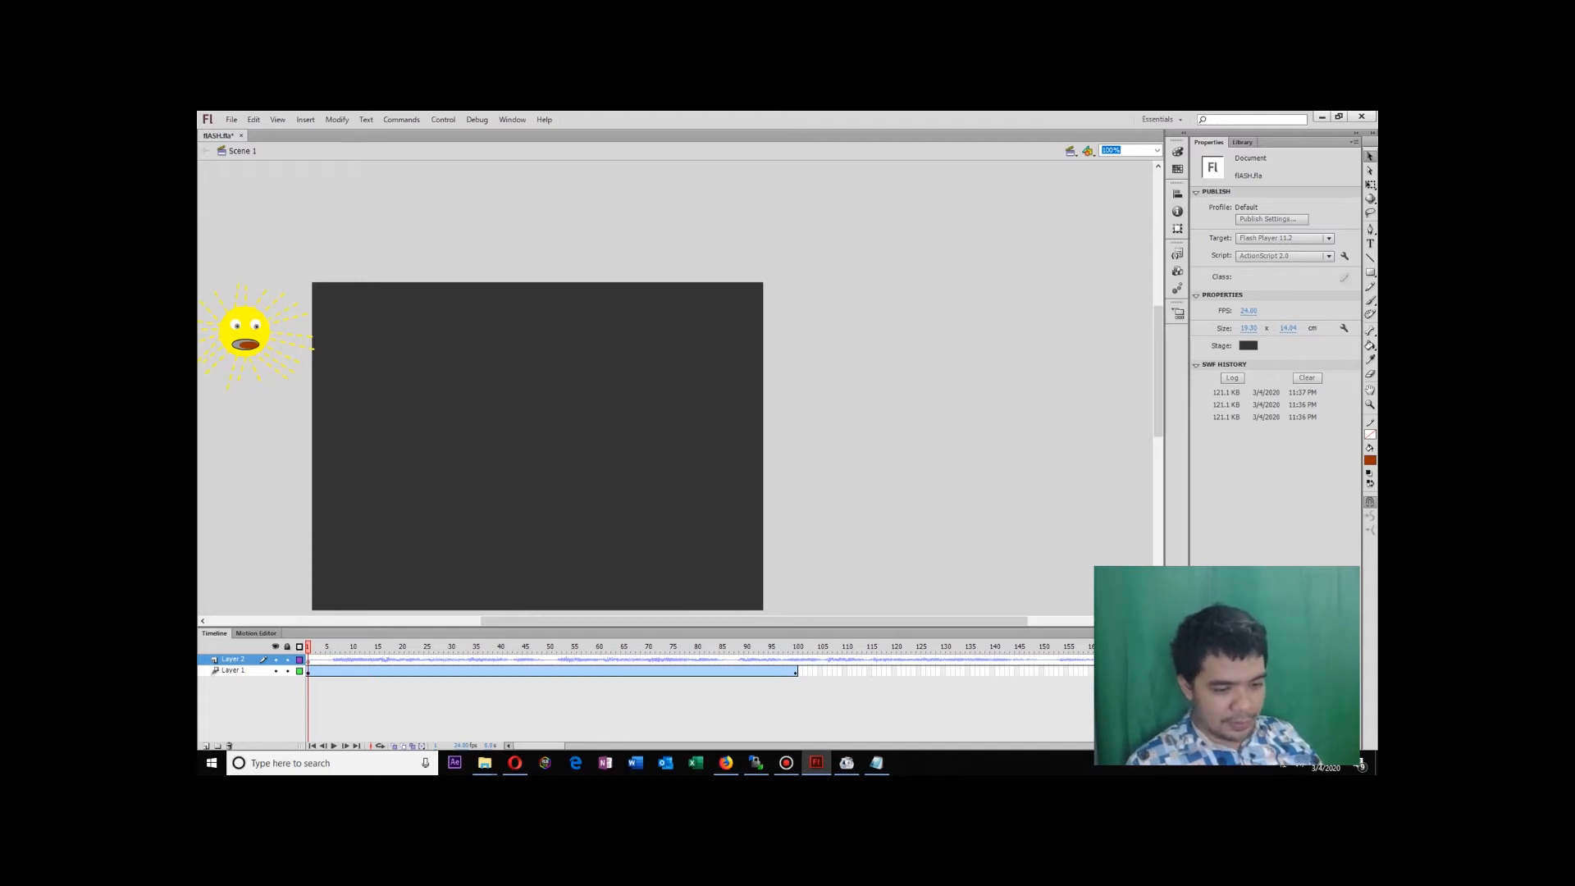
left_click_drag(539, 745, 771, 744)
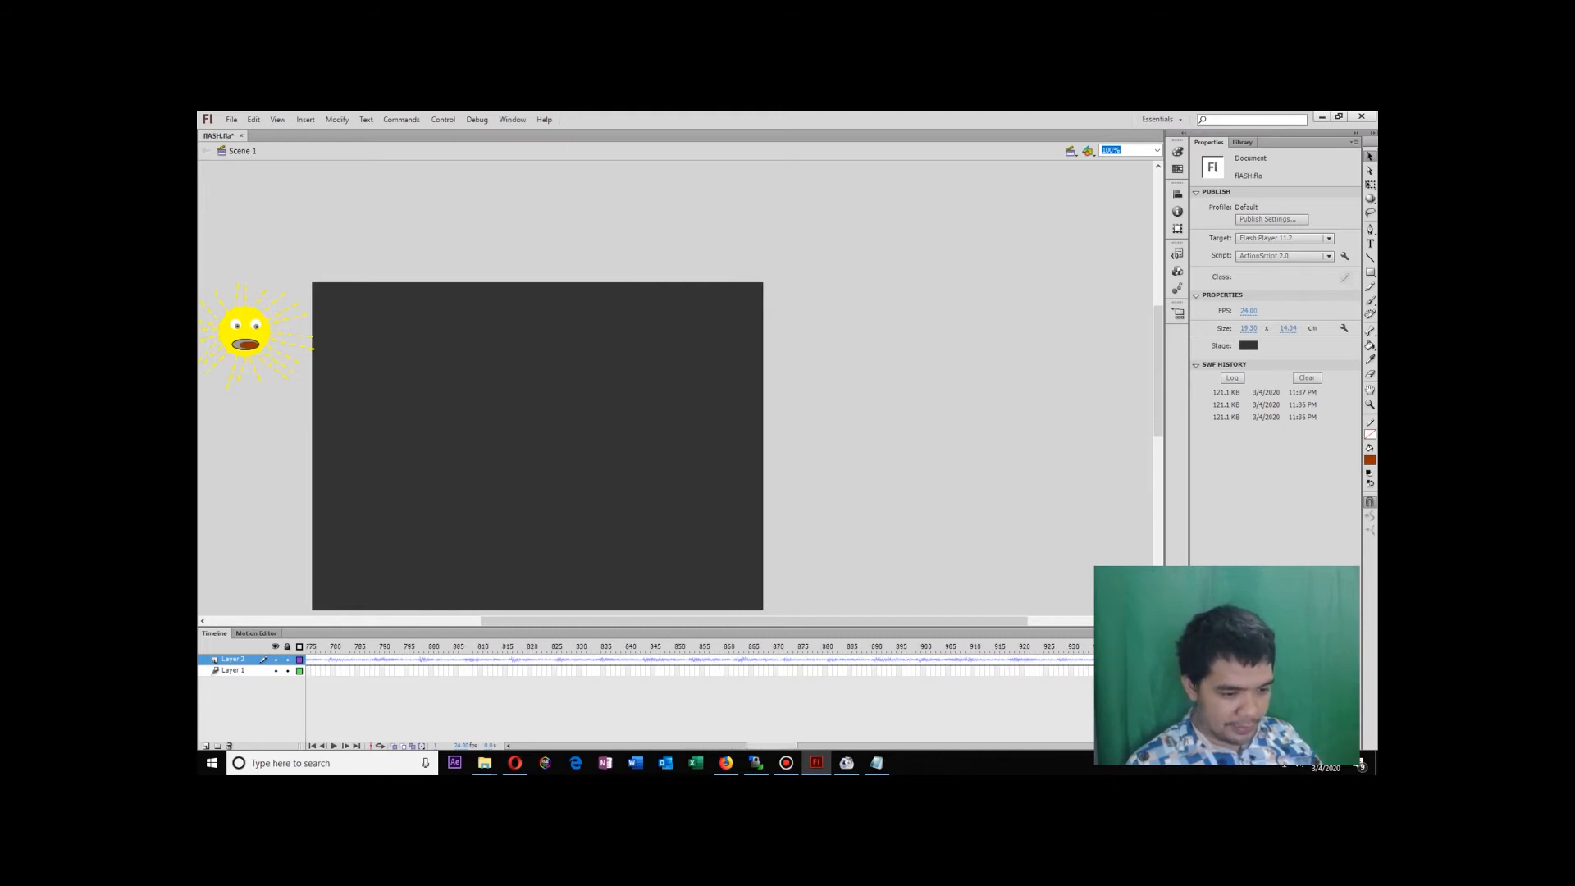
left_click(780, 670)
key("F5")
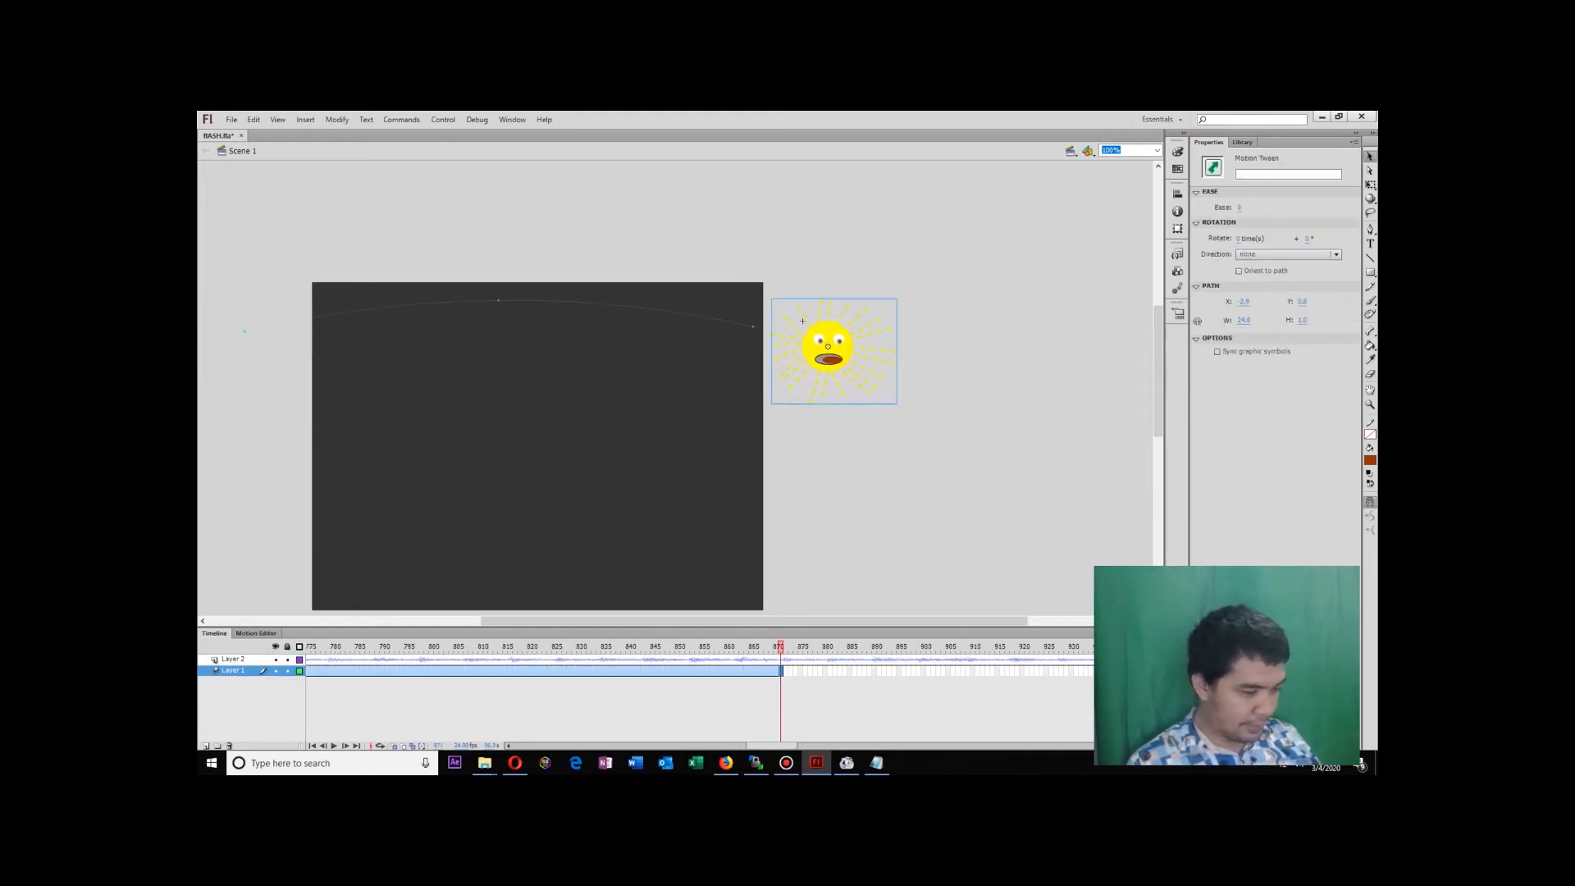
Try to add a keyframe at about frame 175 on Layer 1 by nudging the off-stage sun, and play the timeline.
left_click_drag(780, 646, 539, 646)
left_click(496, 276)
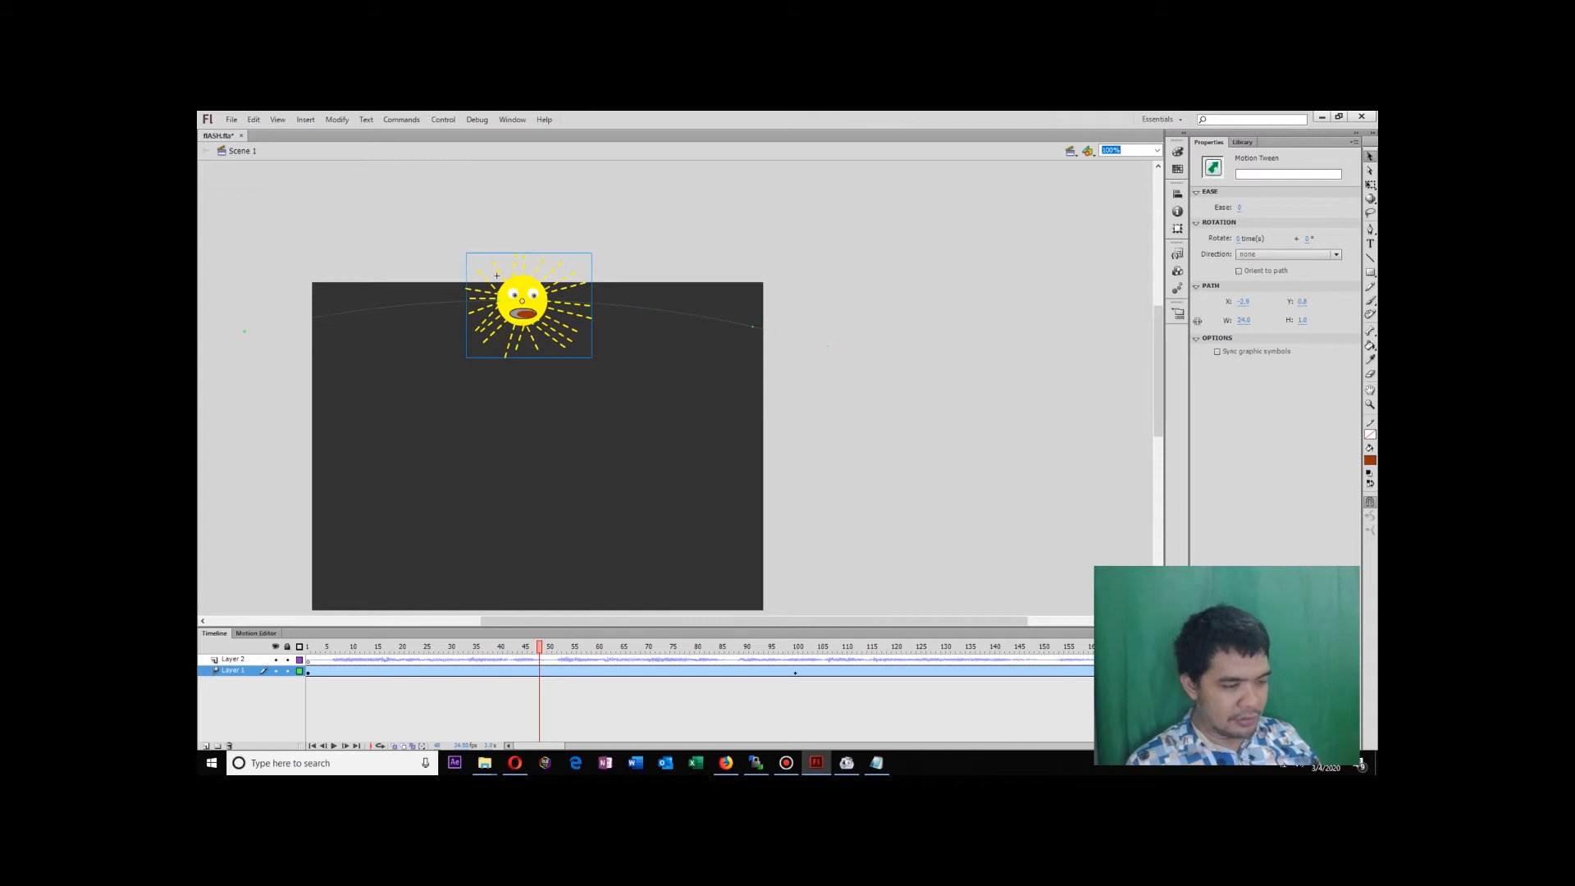
left_click_drag(539, 745, 568, 745)
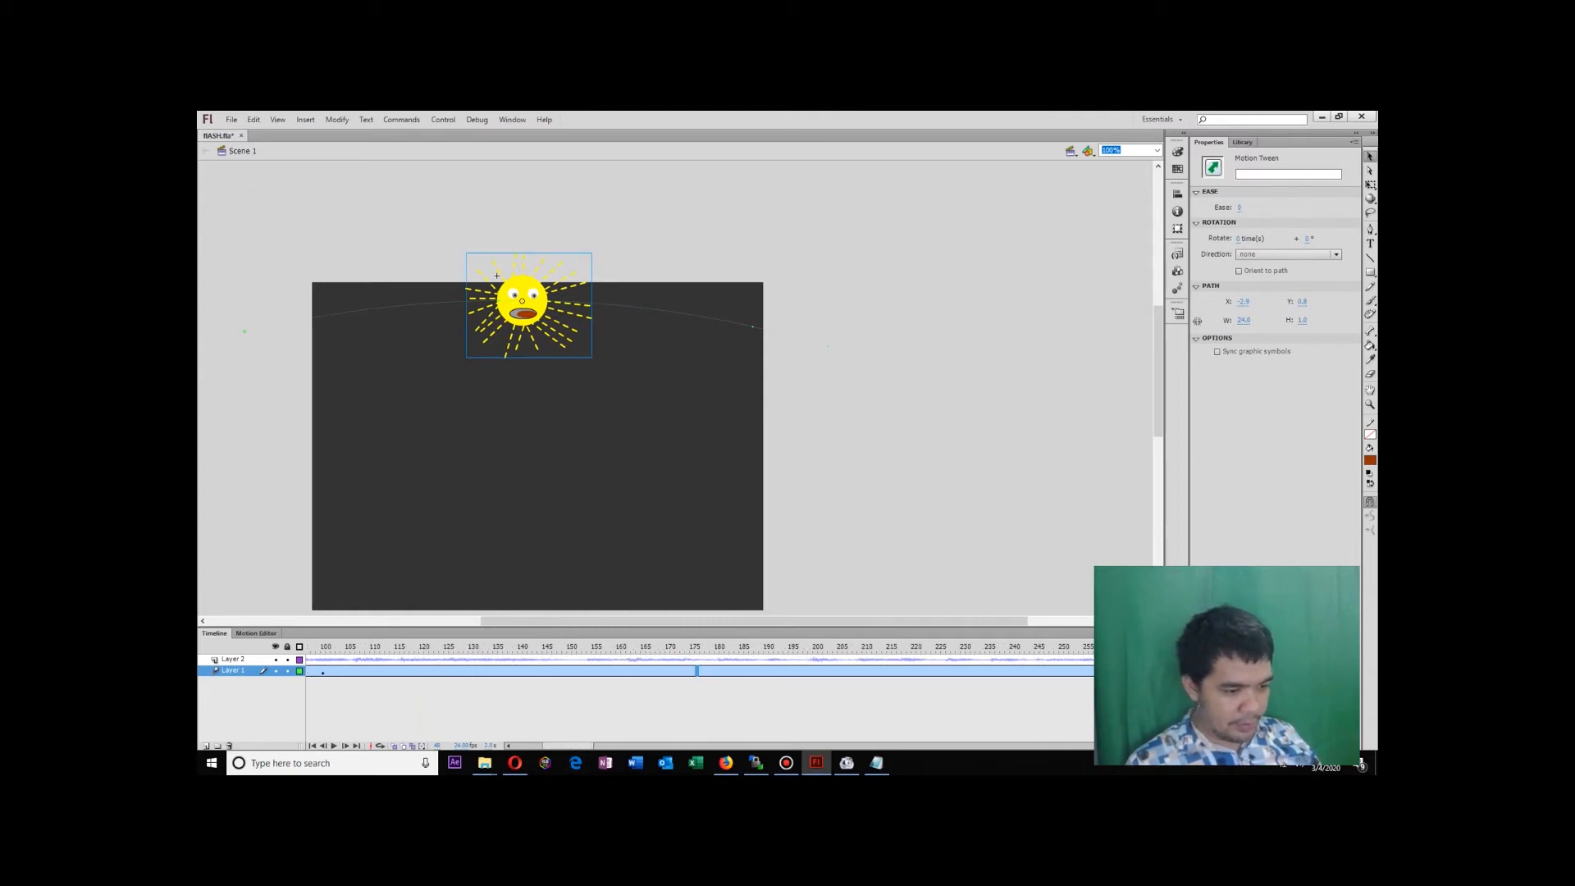
left_click_drag(496, 276, 802, 321)
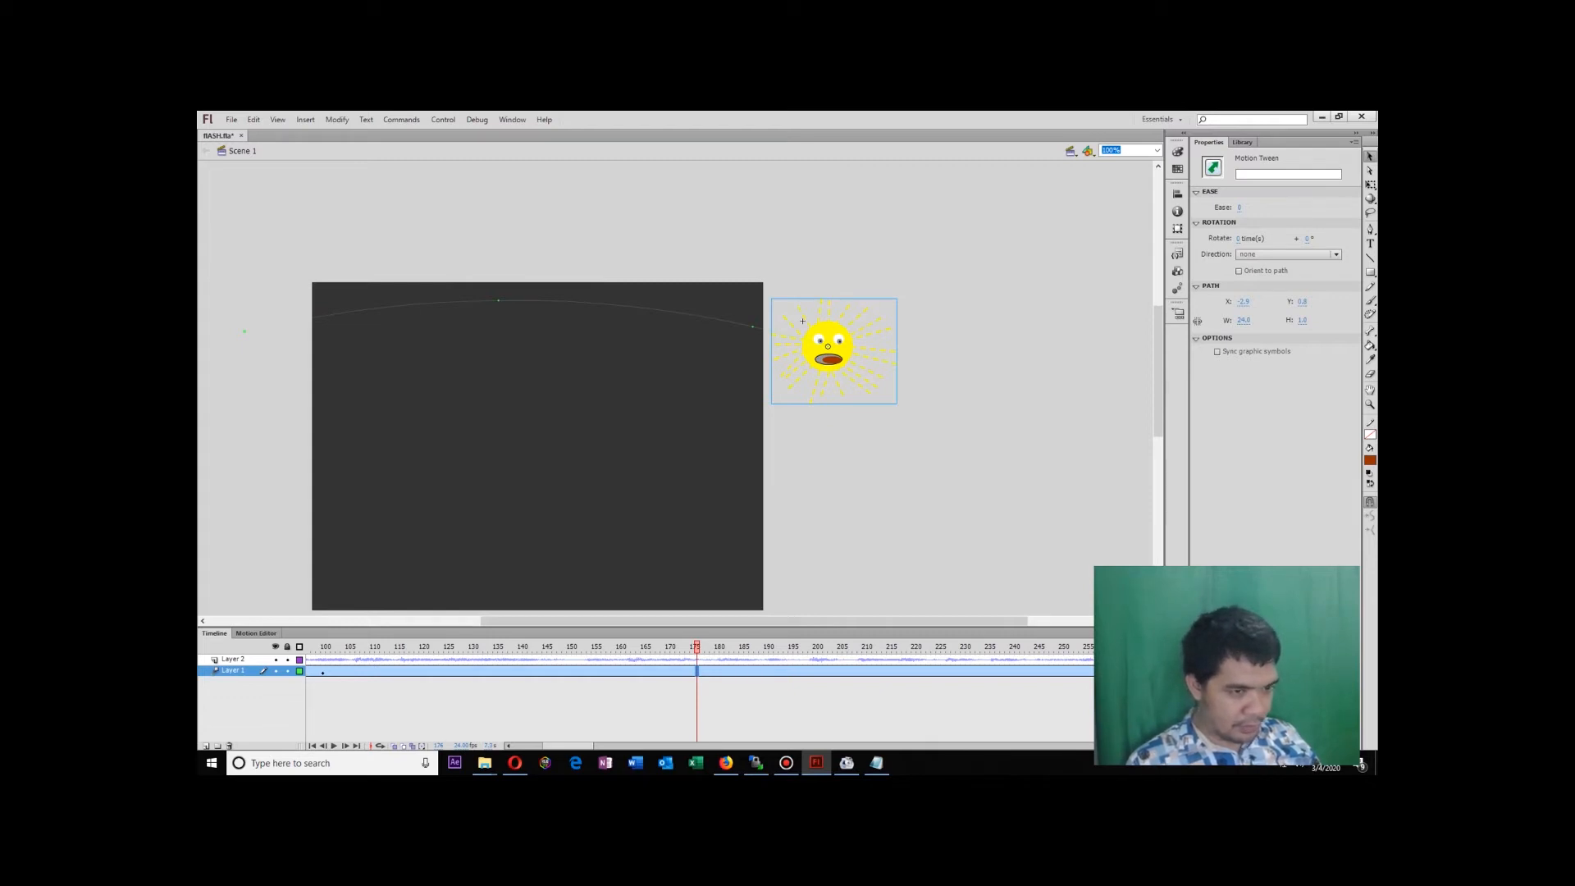
left_click_drag(802, 321, 806, 321)
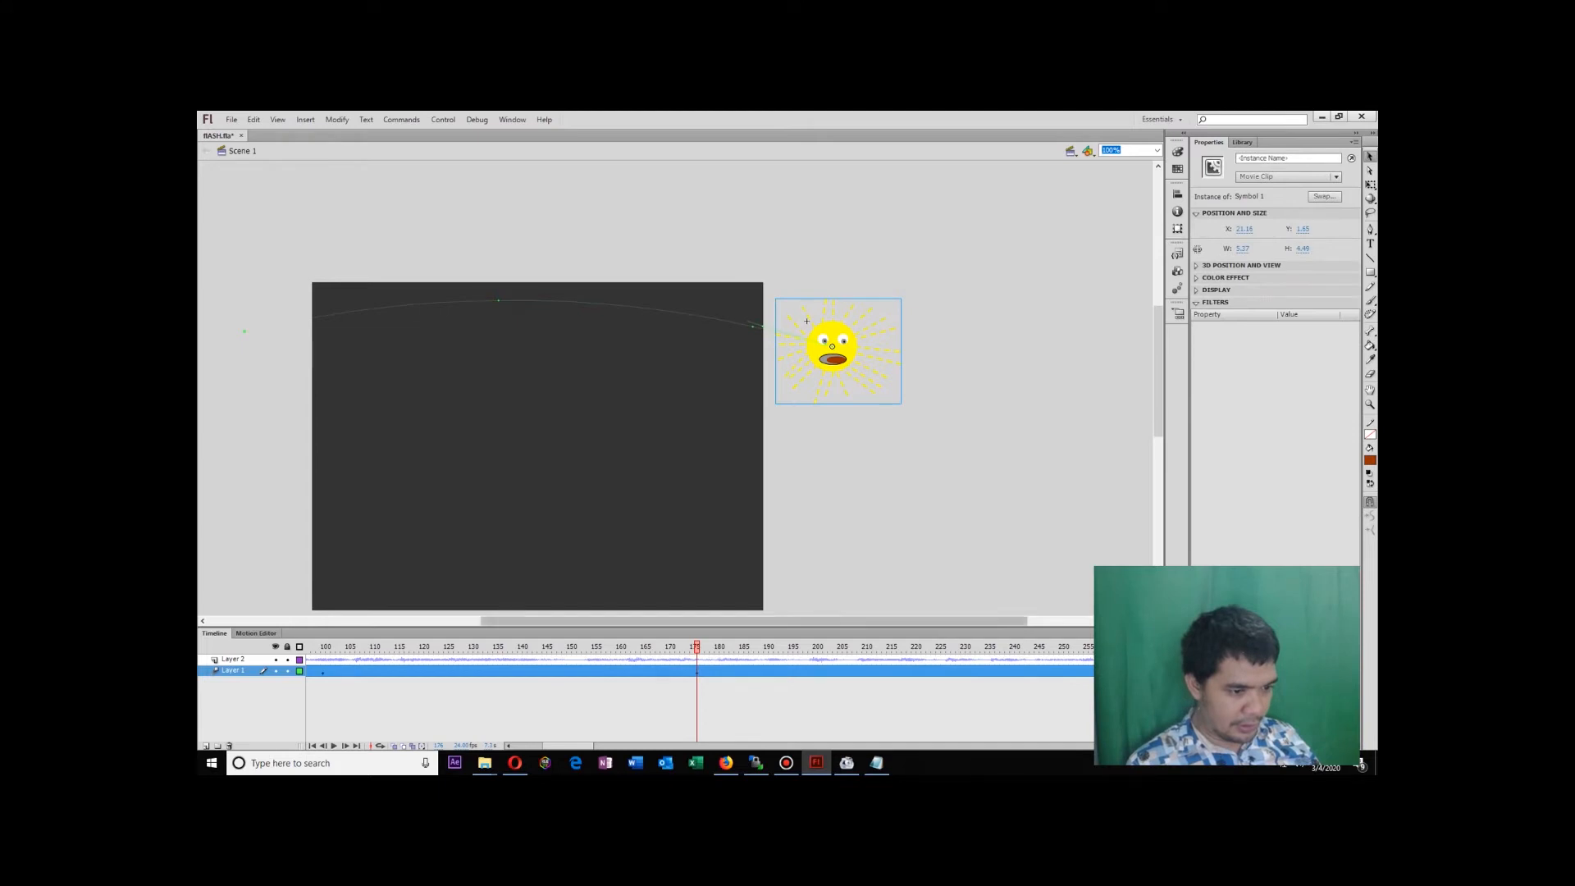
key("Return")
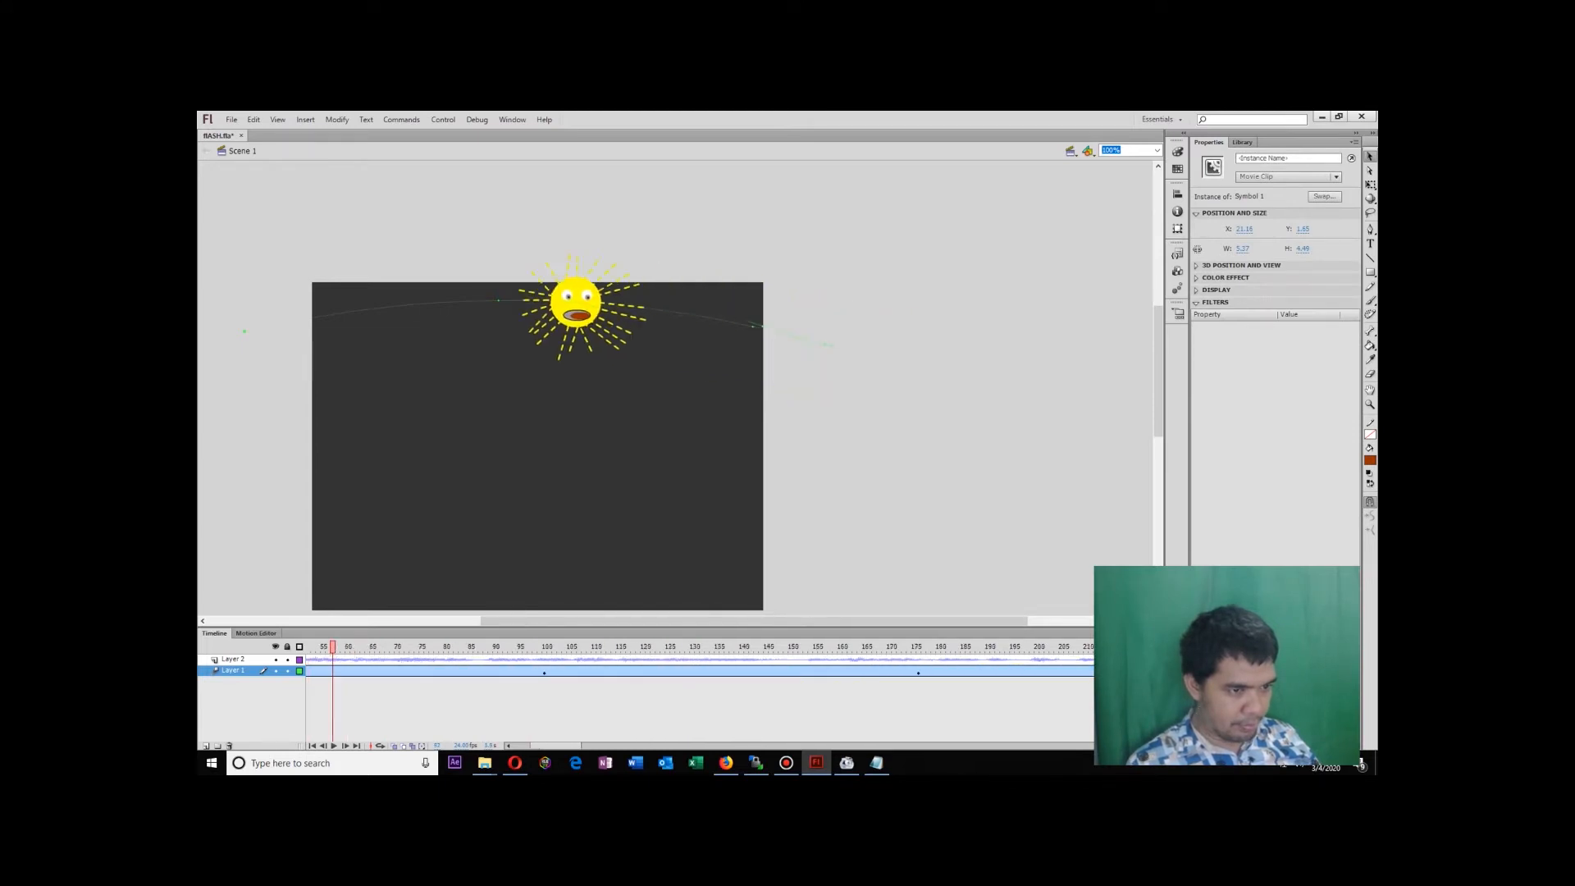
Stop the playback and undo the sun's nudge at about frame 175.
left_click(592, 280)
key("ctrl+z")
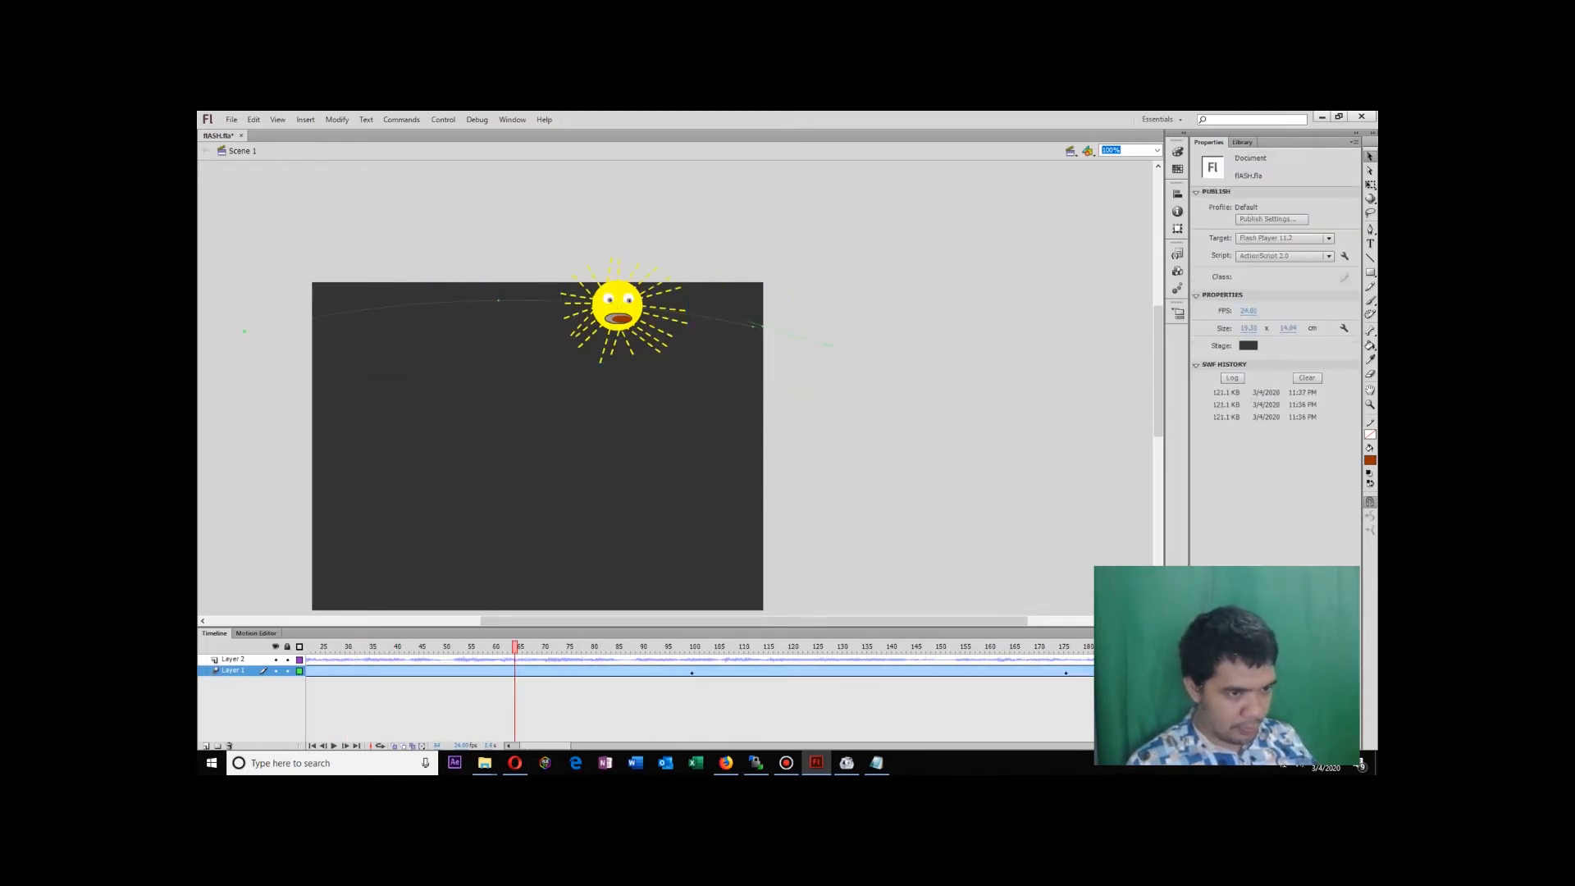
key("ctrl+z")
key("ctrl+z")
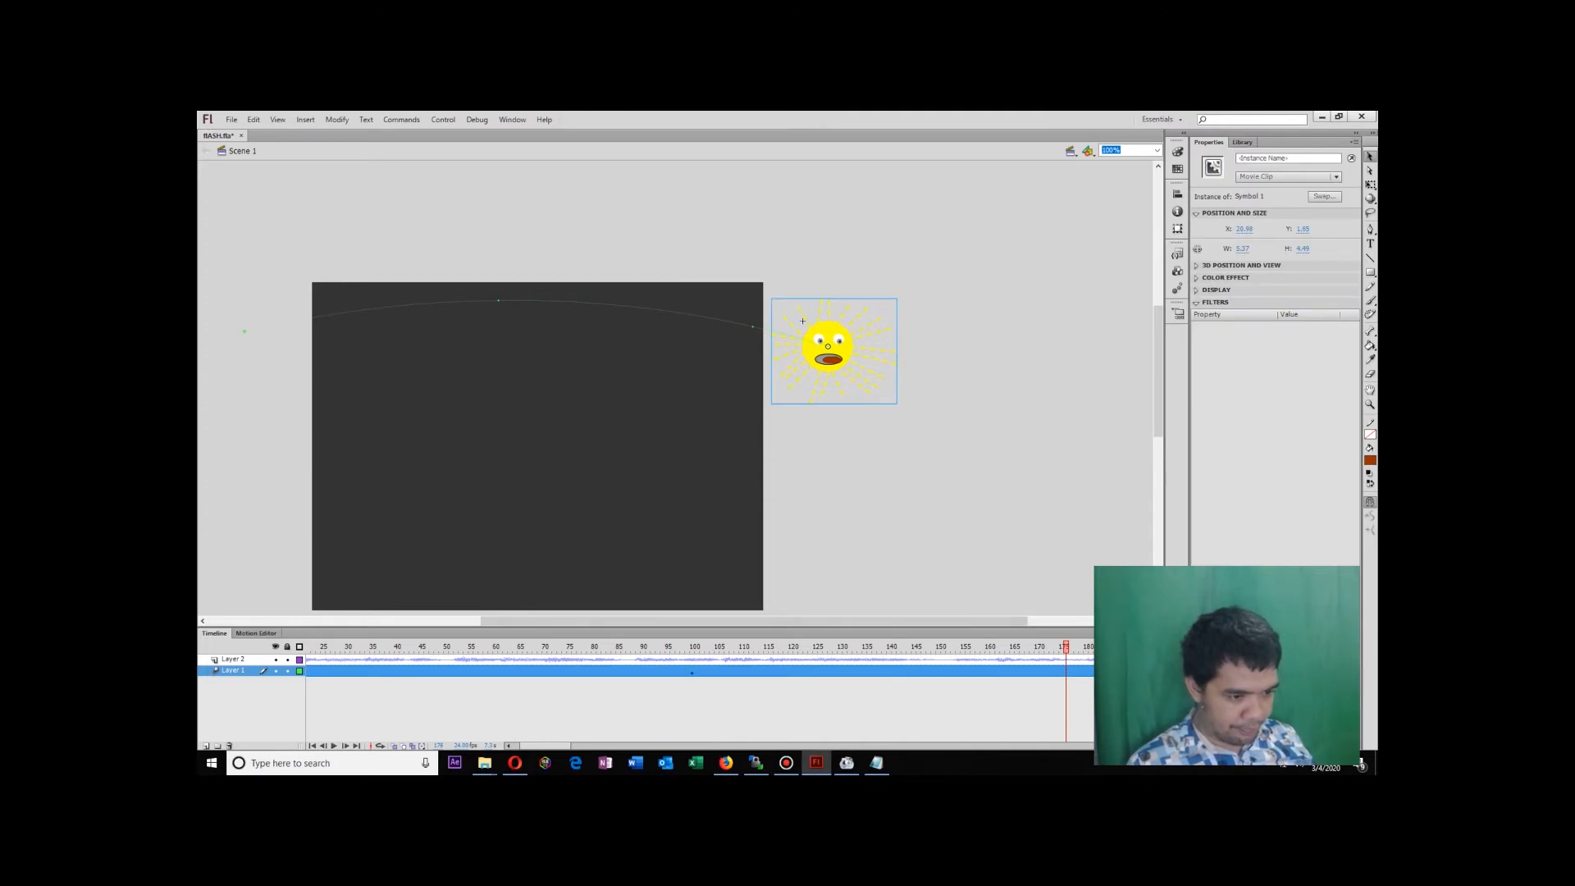
Remove the existing tween from Layer 1 and create a new motion tween on the layer.
left_click(692, 672)
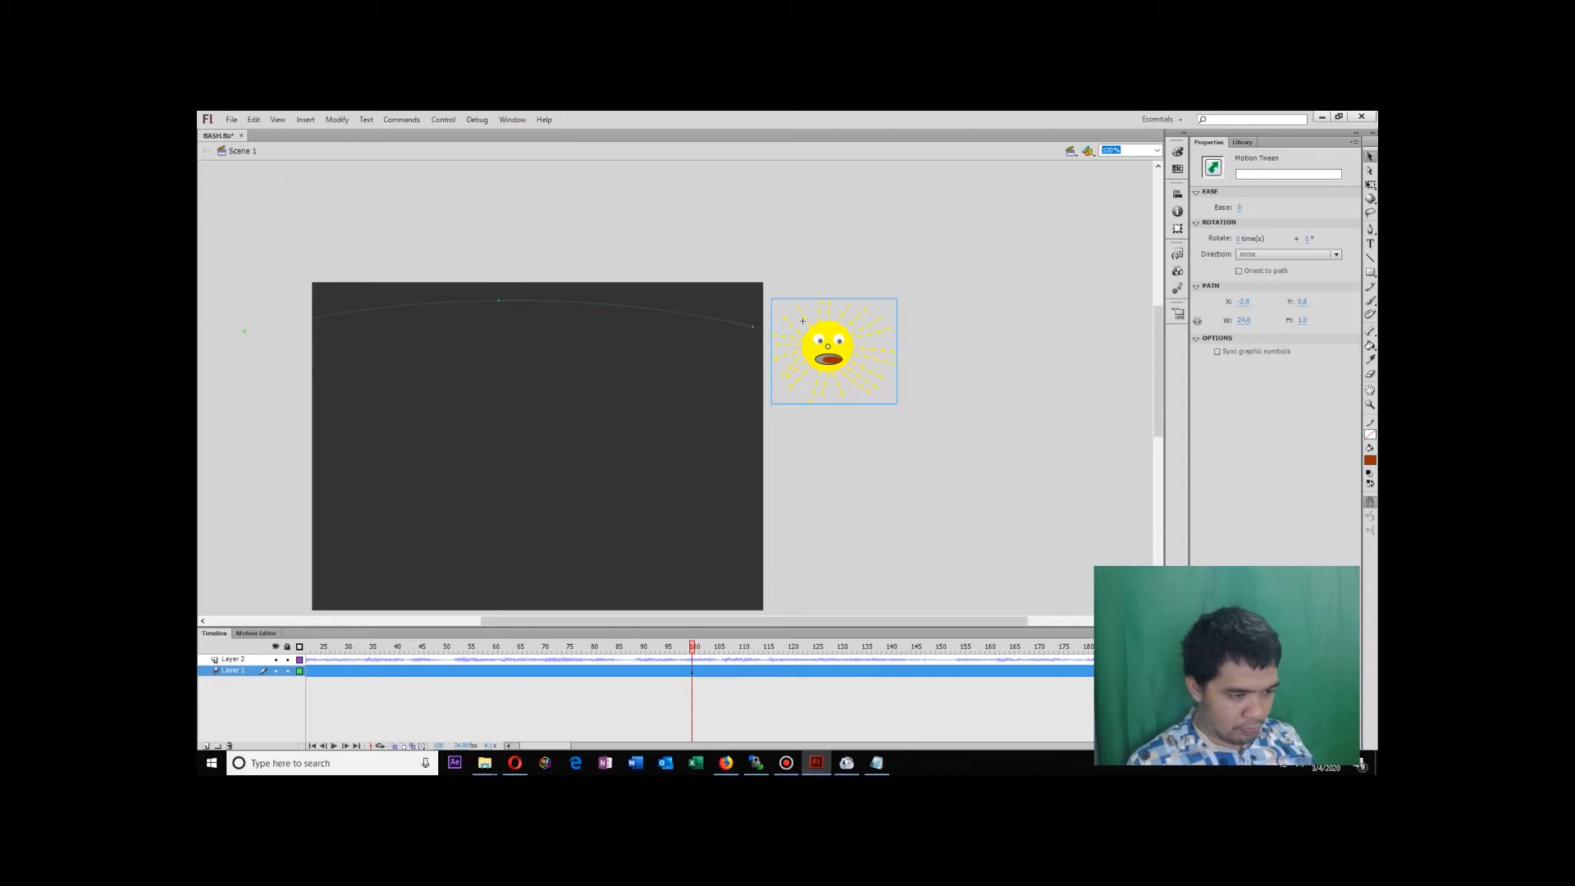
right_click(628, 671)
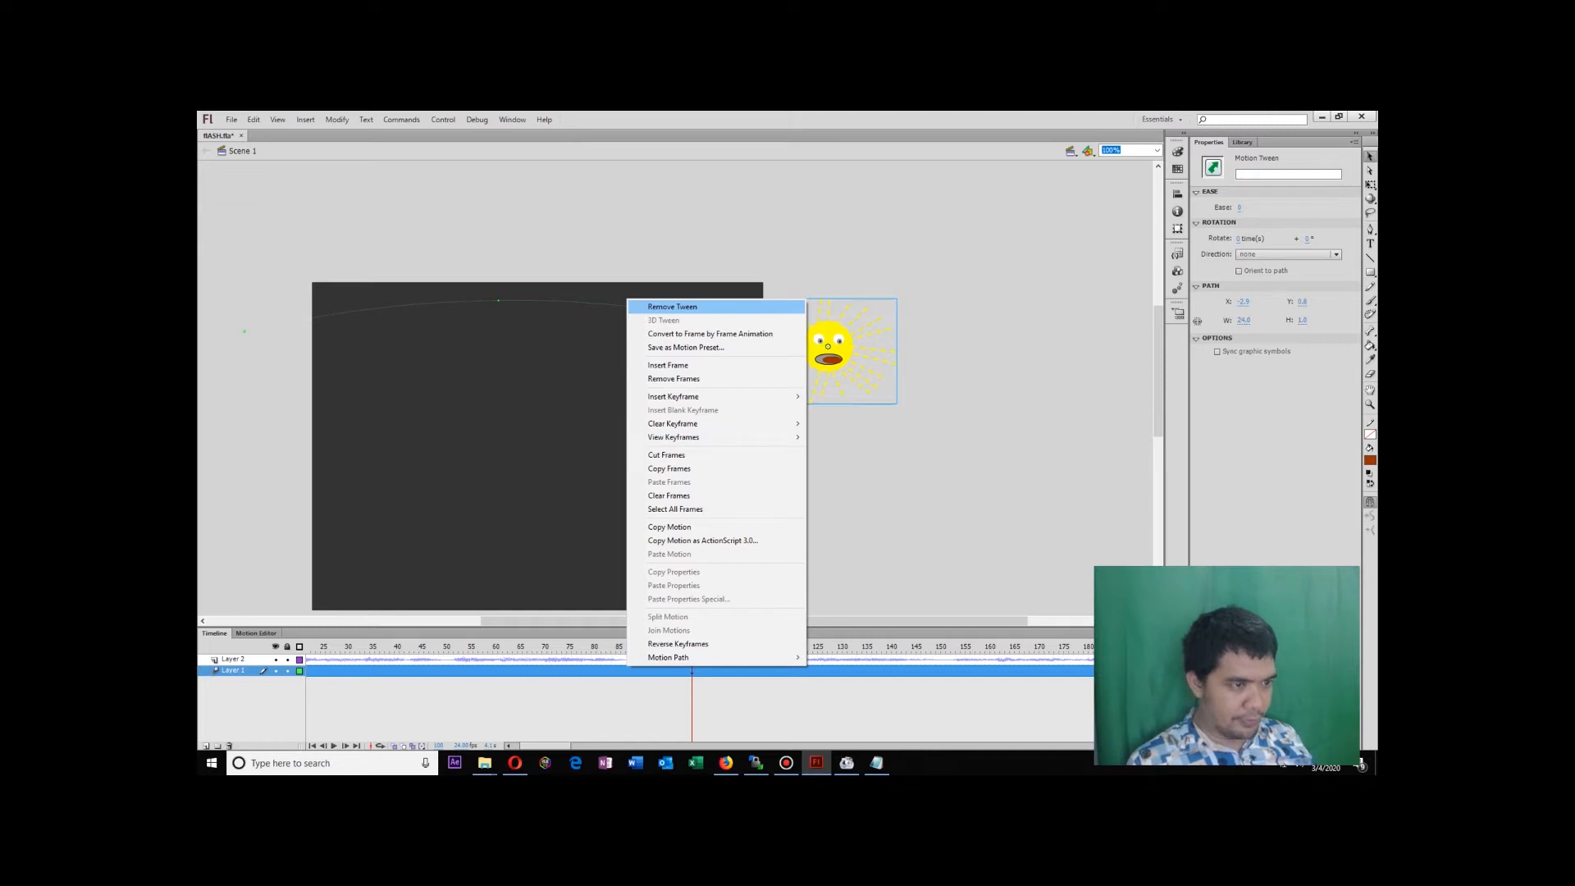
left_click(671, 306)
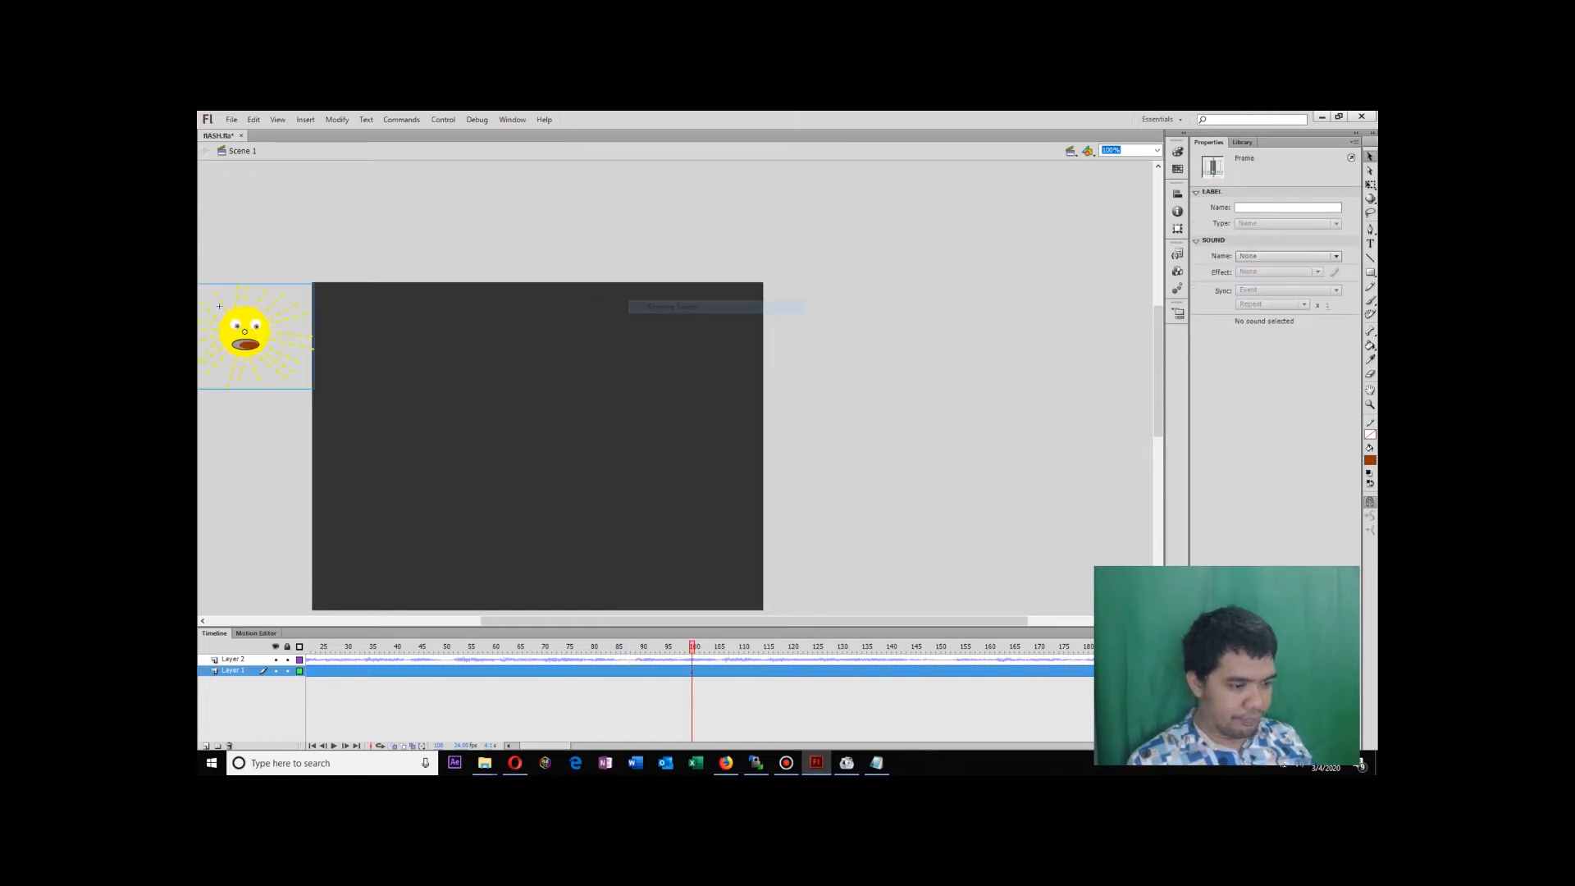
right_click(642, 671)
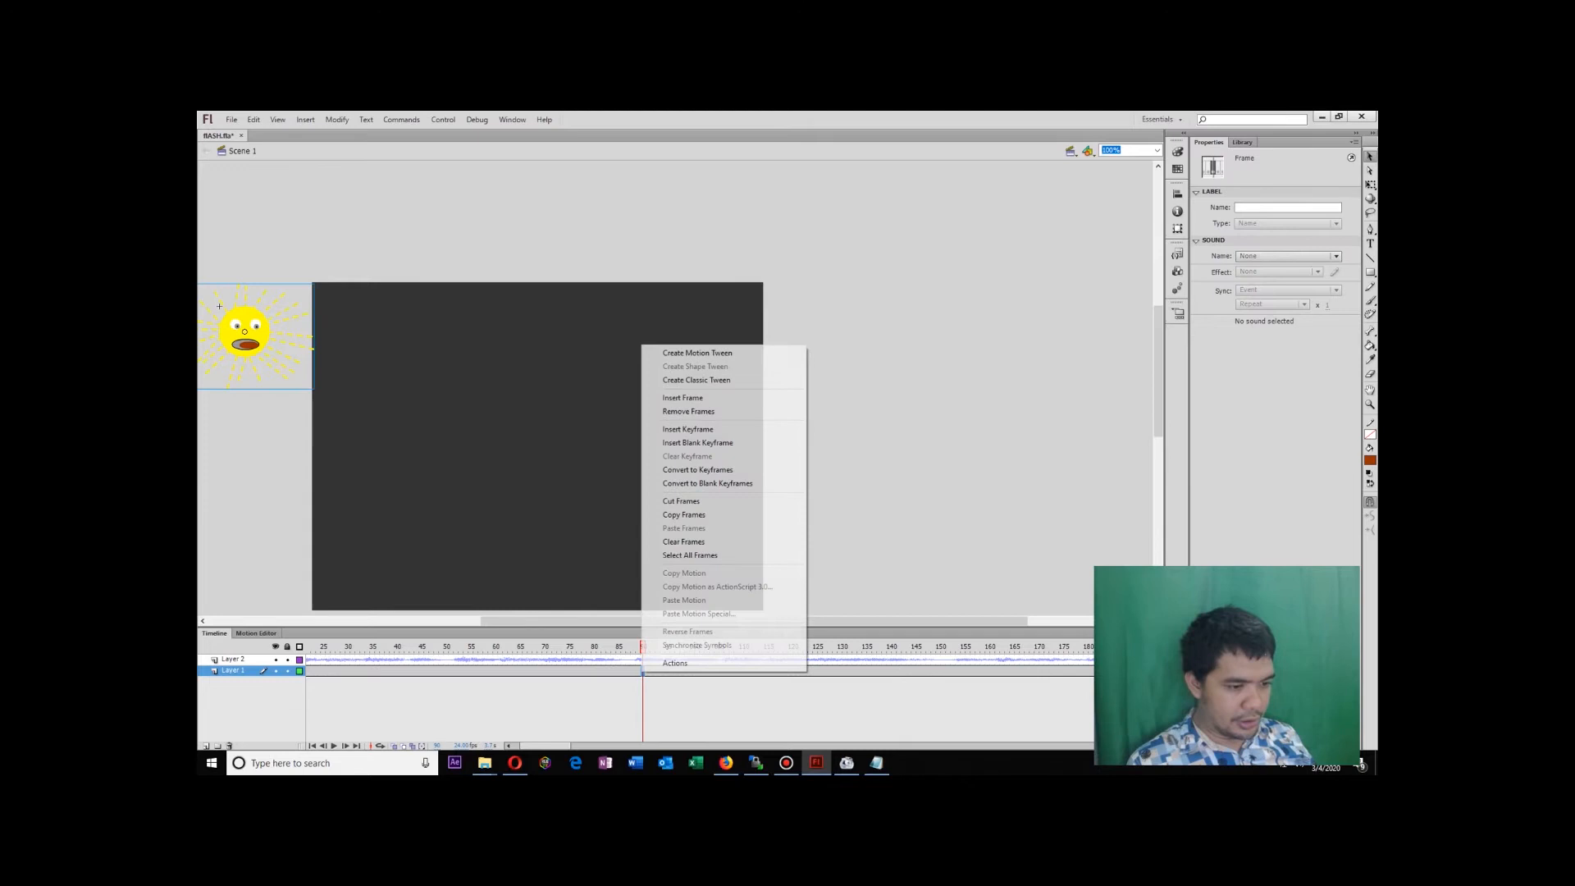
left_click(669, 351)
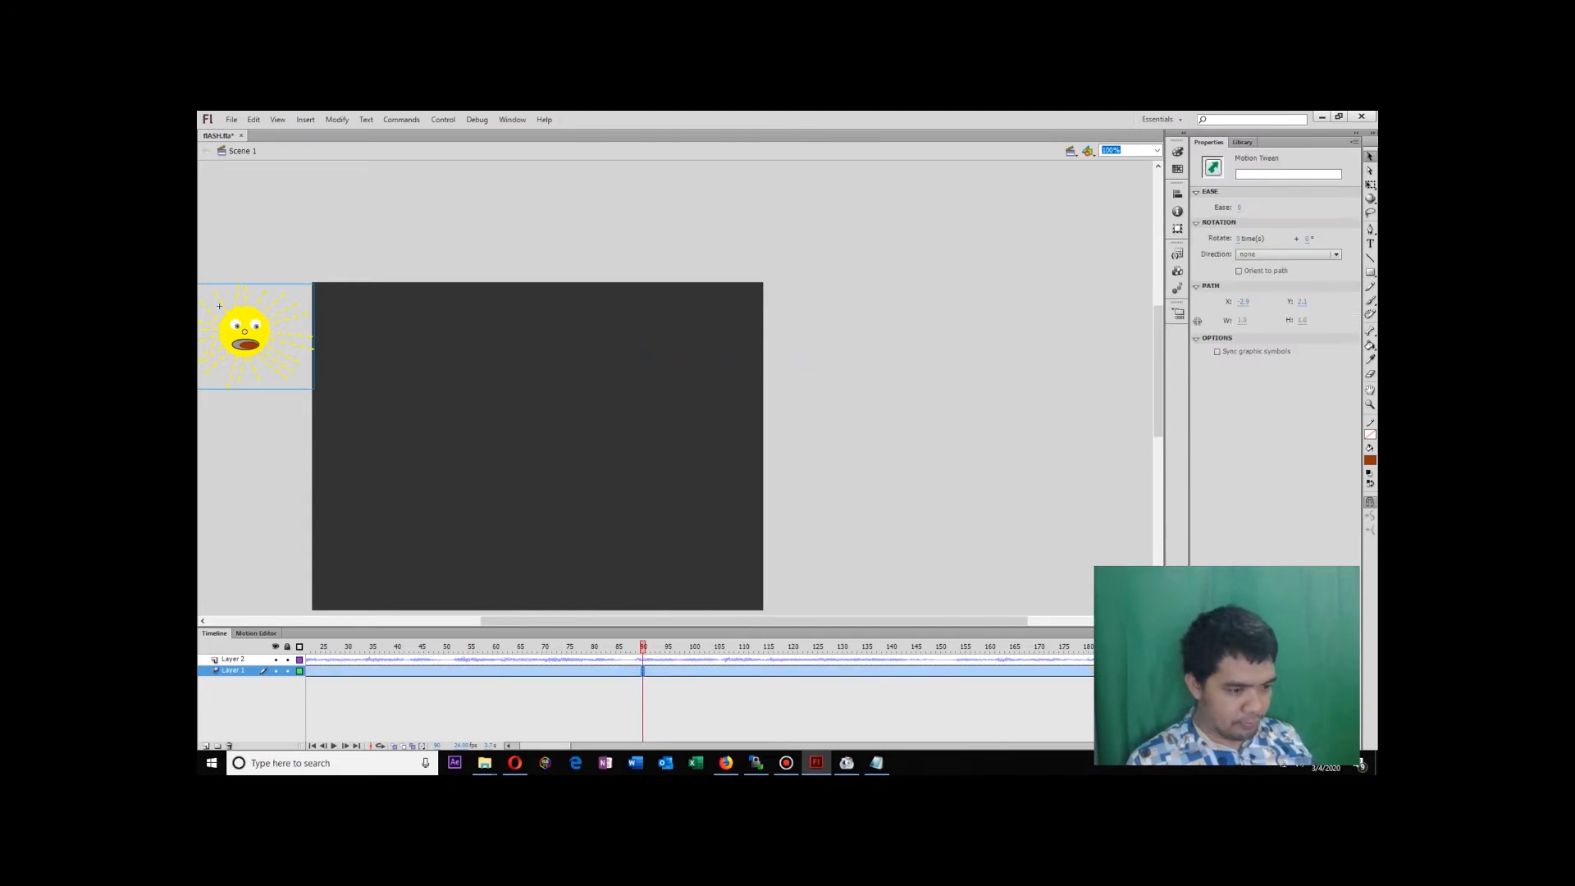
Play the timeline from the start, stop at about frame 229 and move the sun onto the stage near its upper centre.
left_click_drag(642, 646, 302, 646)
key("Return")
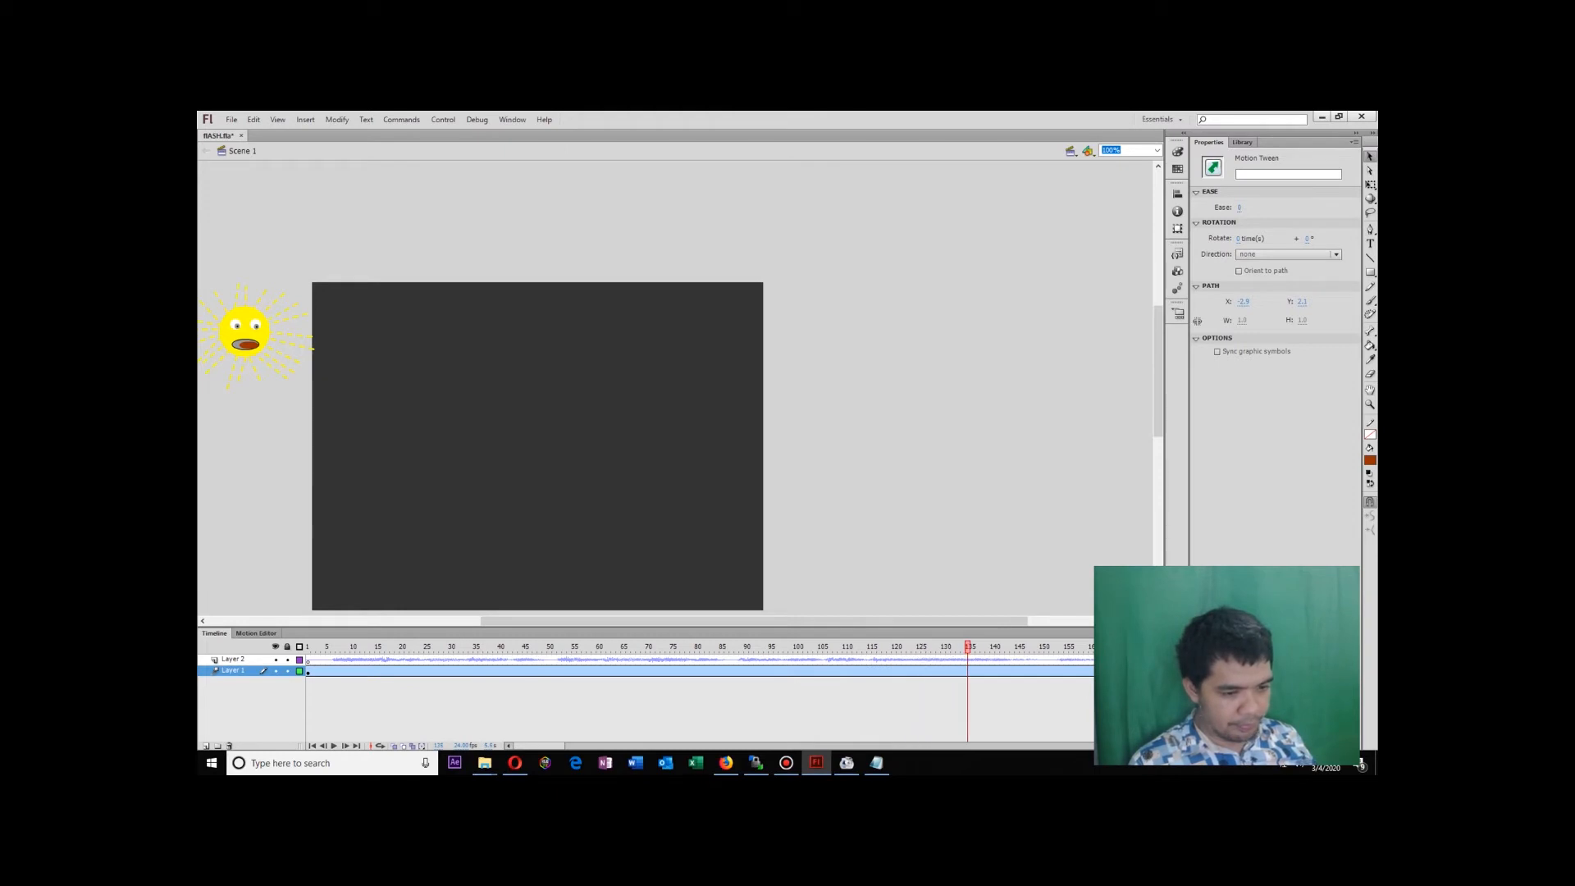
left_click(219, 305)
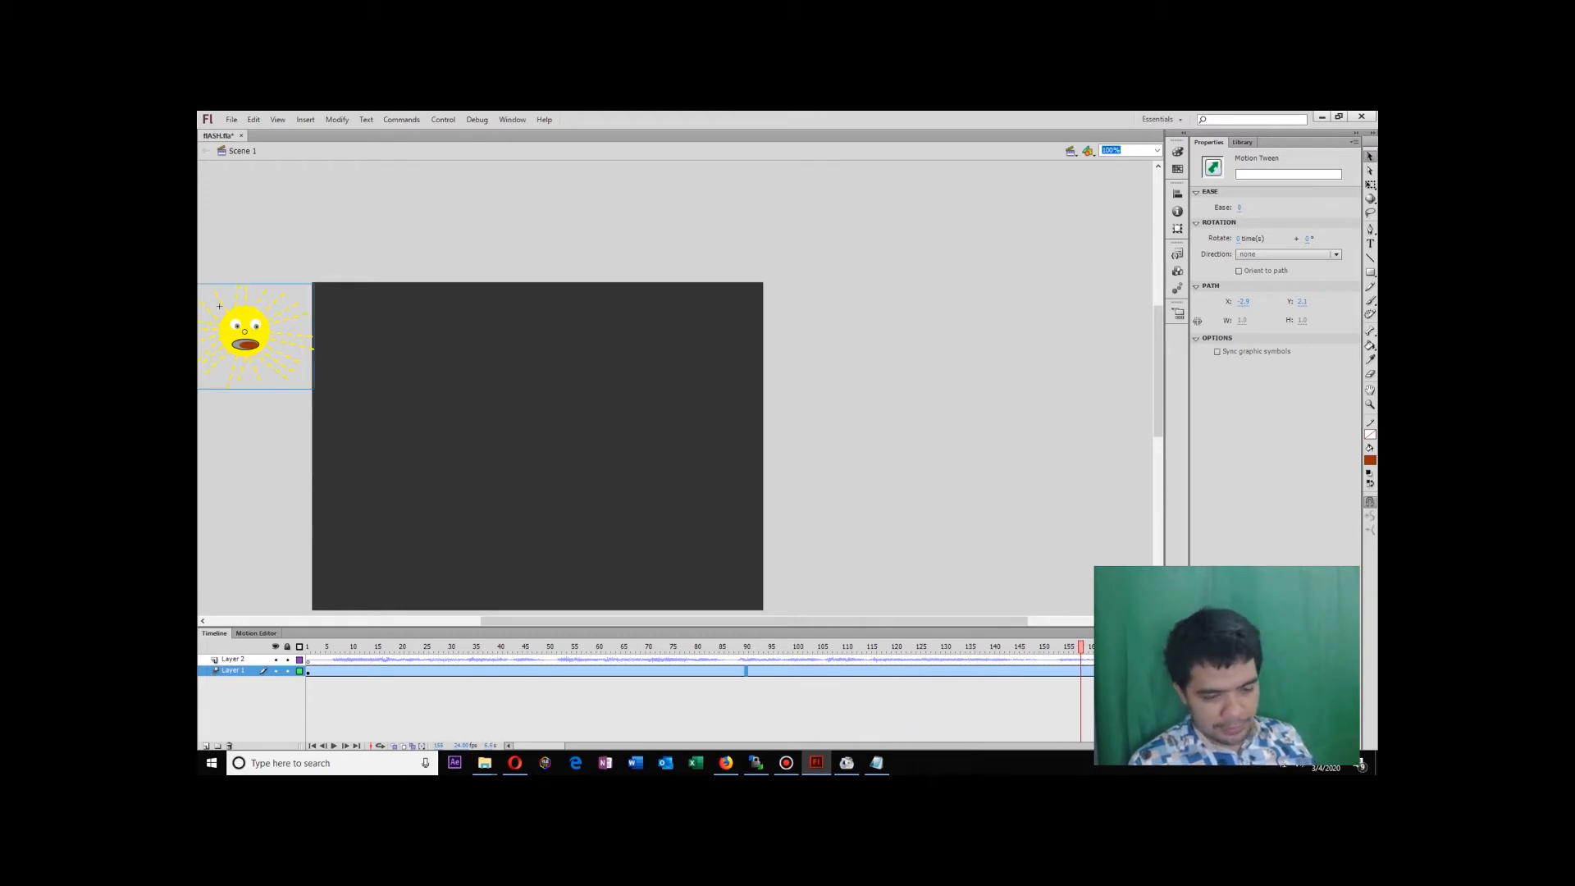
left_click_drag(538, 744, 566, 745)
key("Return")
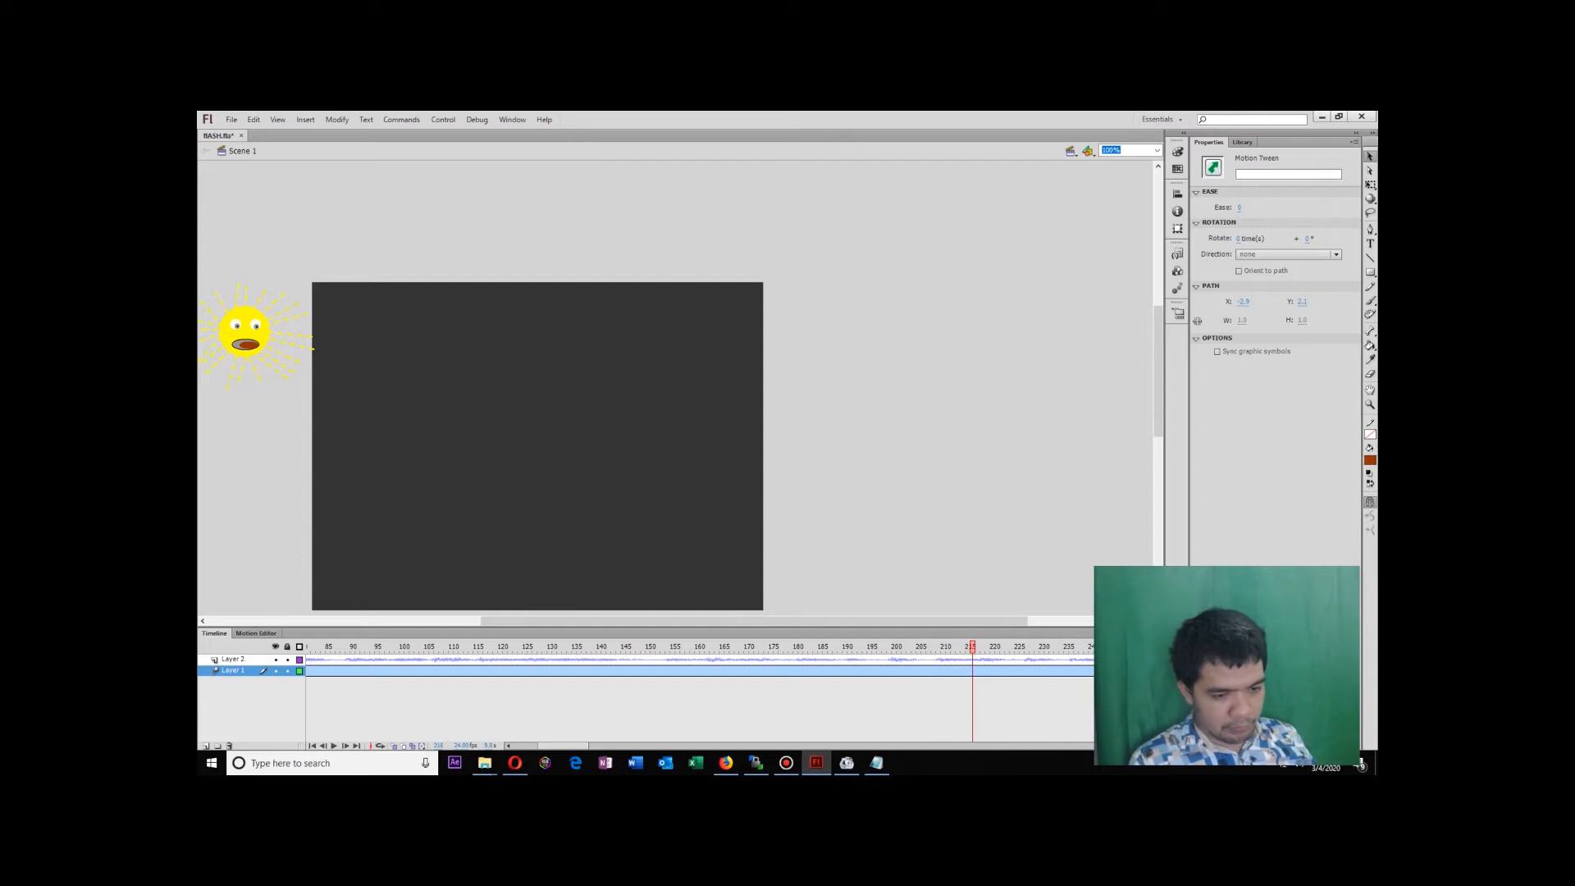
left_click(219, 306)
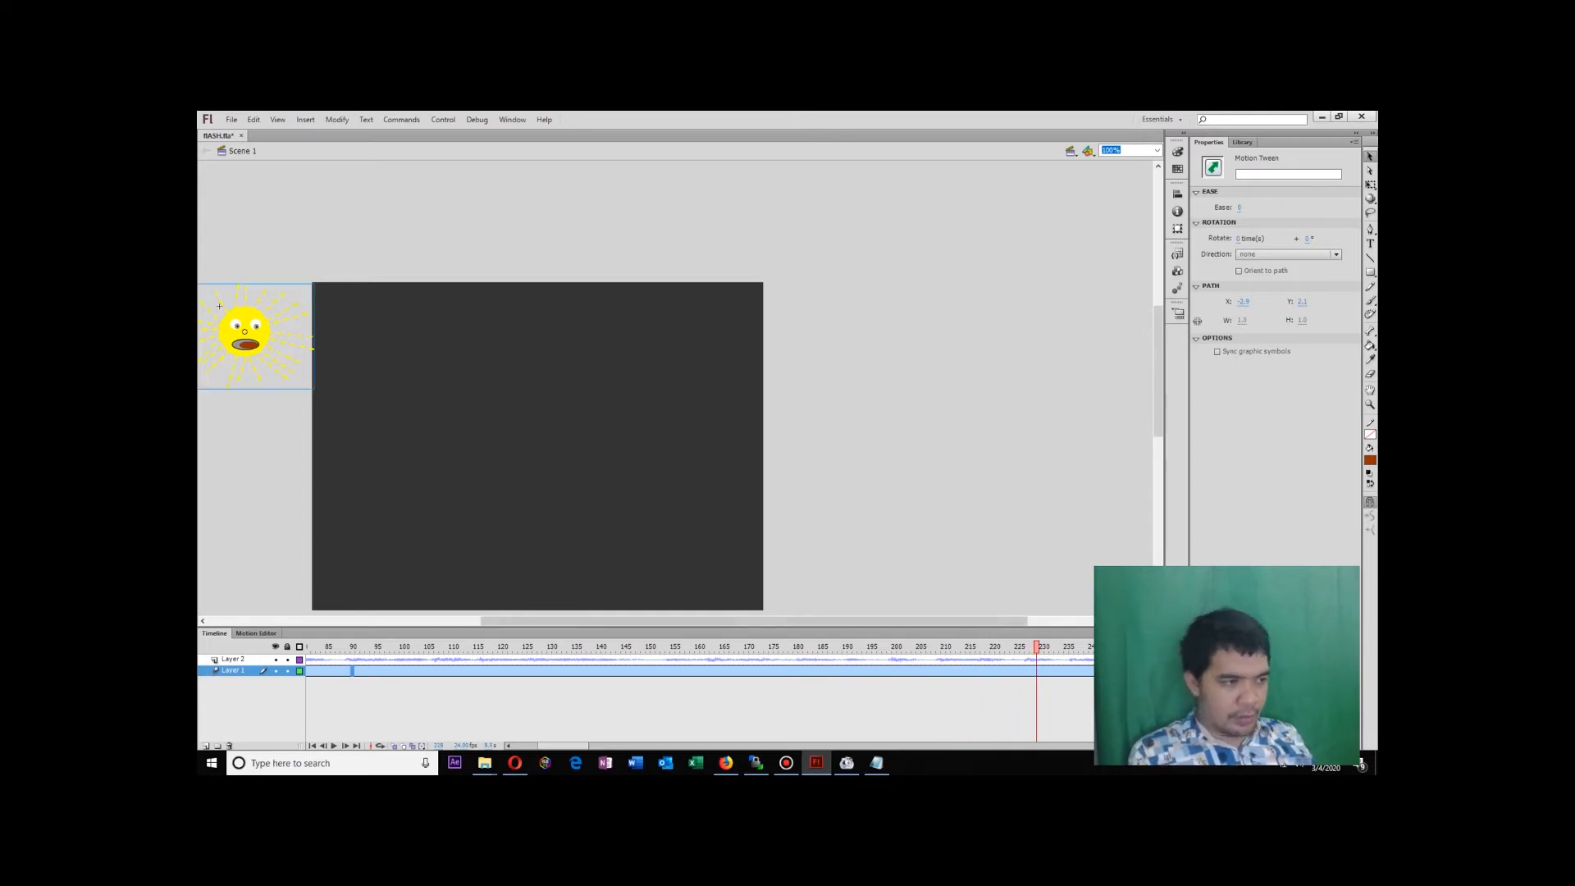
left_click_drag(245, 332, 517, 325)
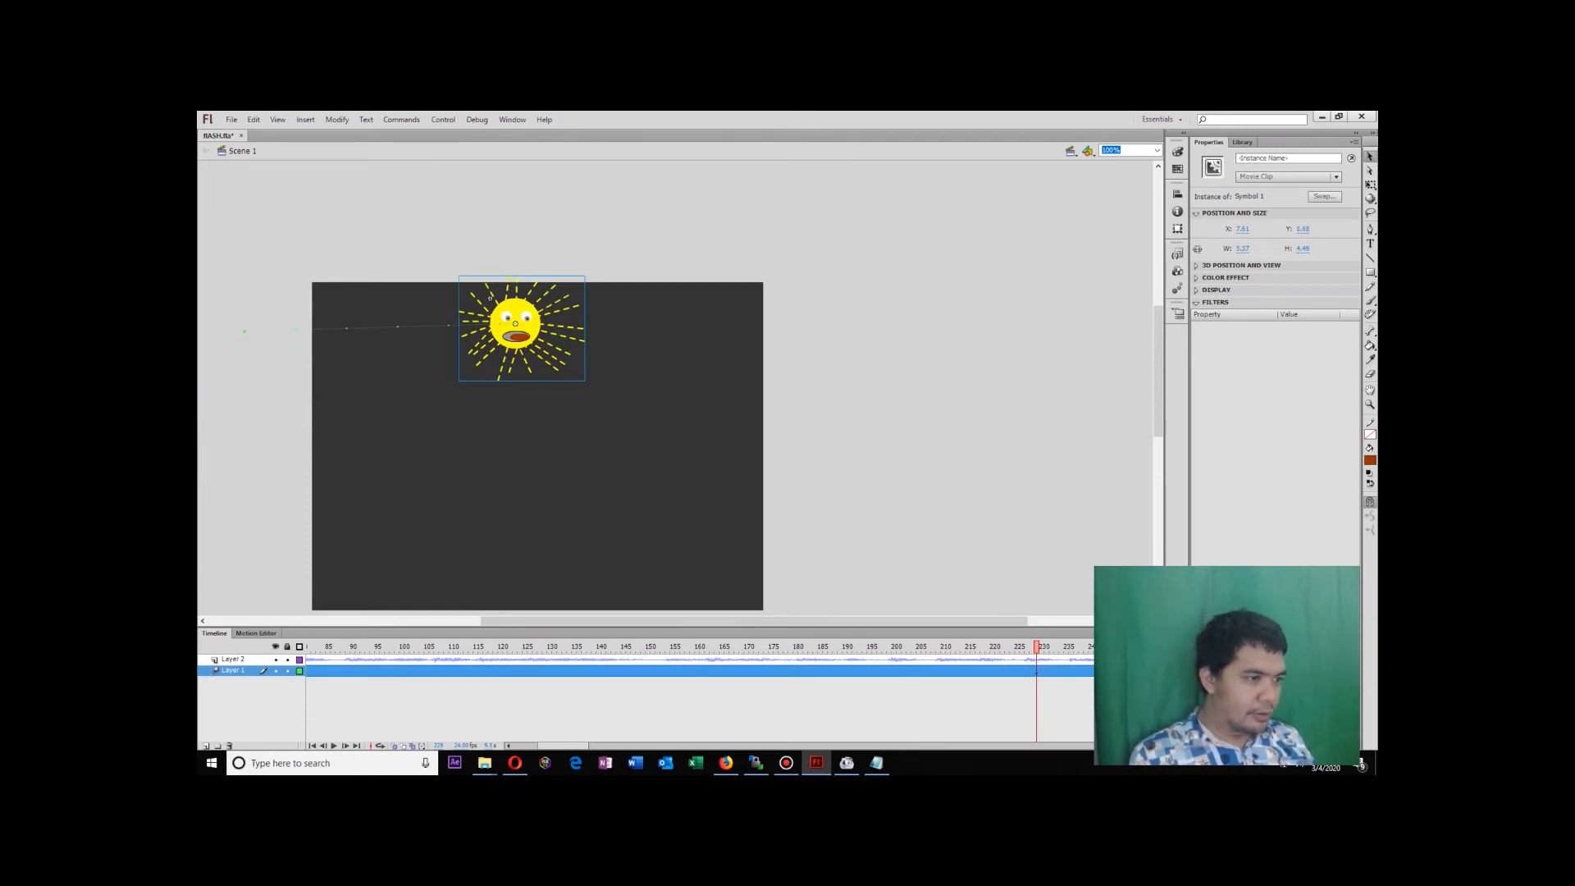
Bend the sun's motion path into a shallow upward arc and test the movie.
left_click_drag(398, 327, 393, 296)
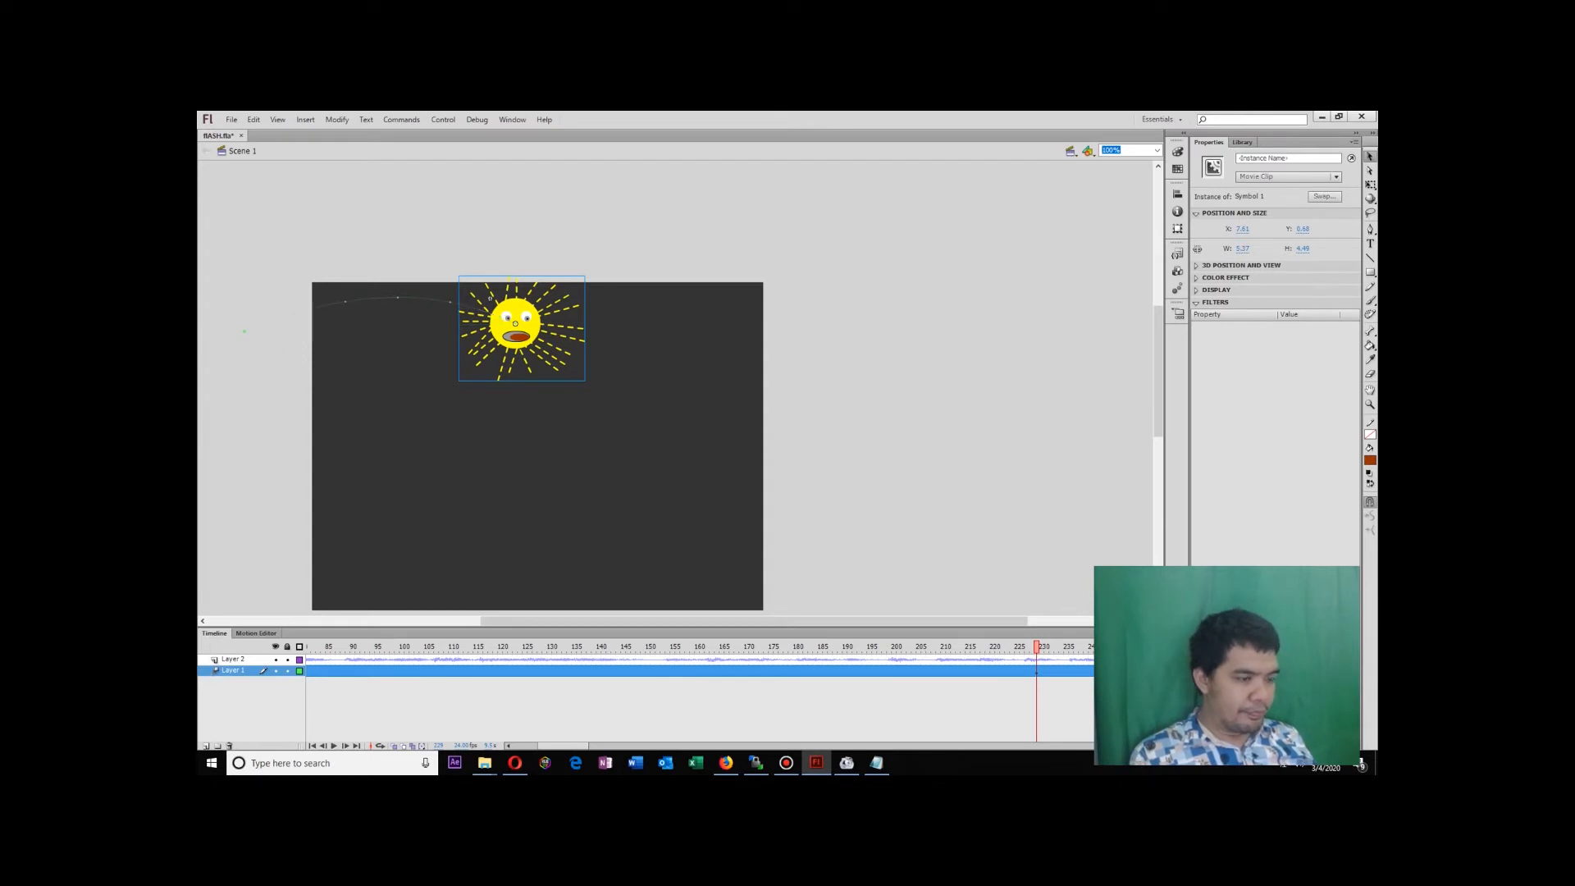
left_click_drag(490, 297, 492, 297)
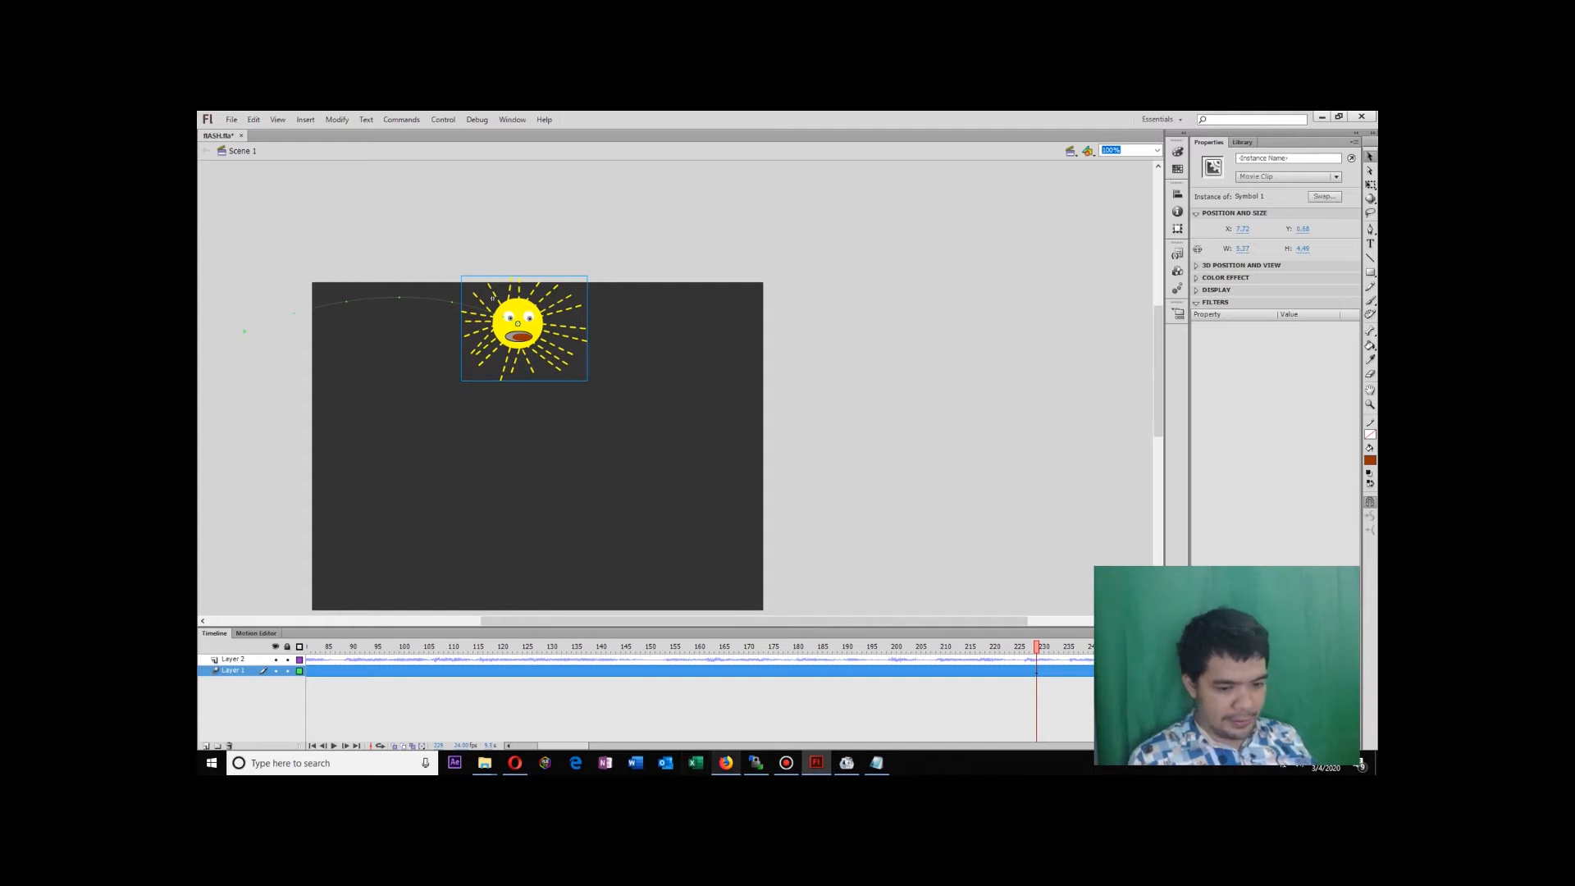
key("ctrl+Return")
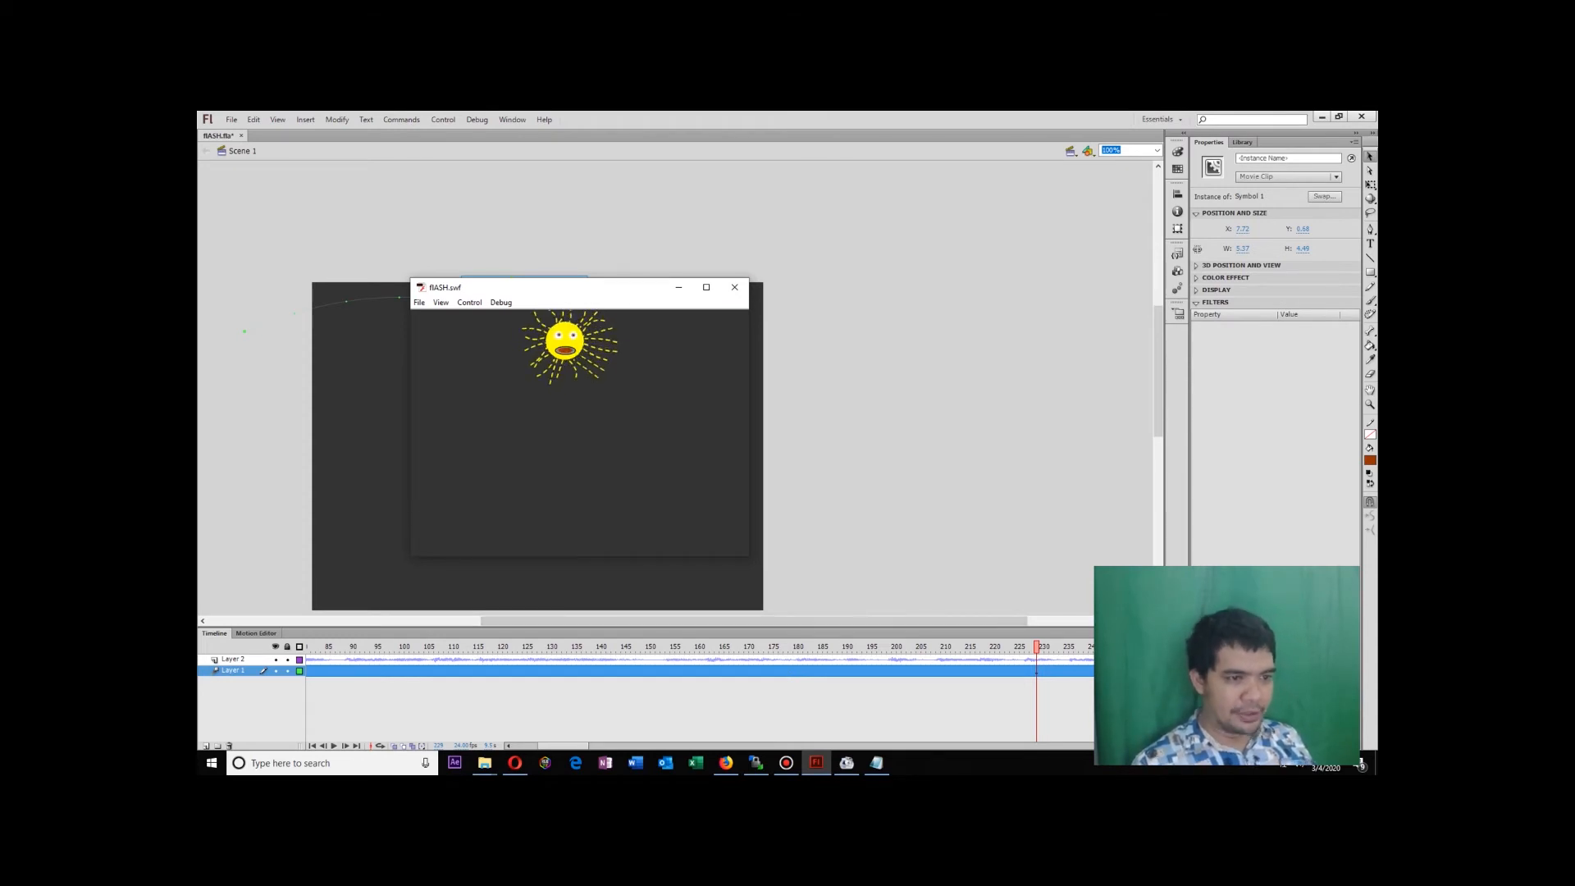
left_click(734, 287)
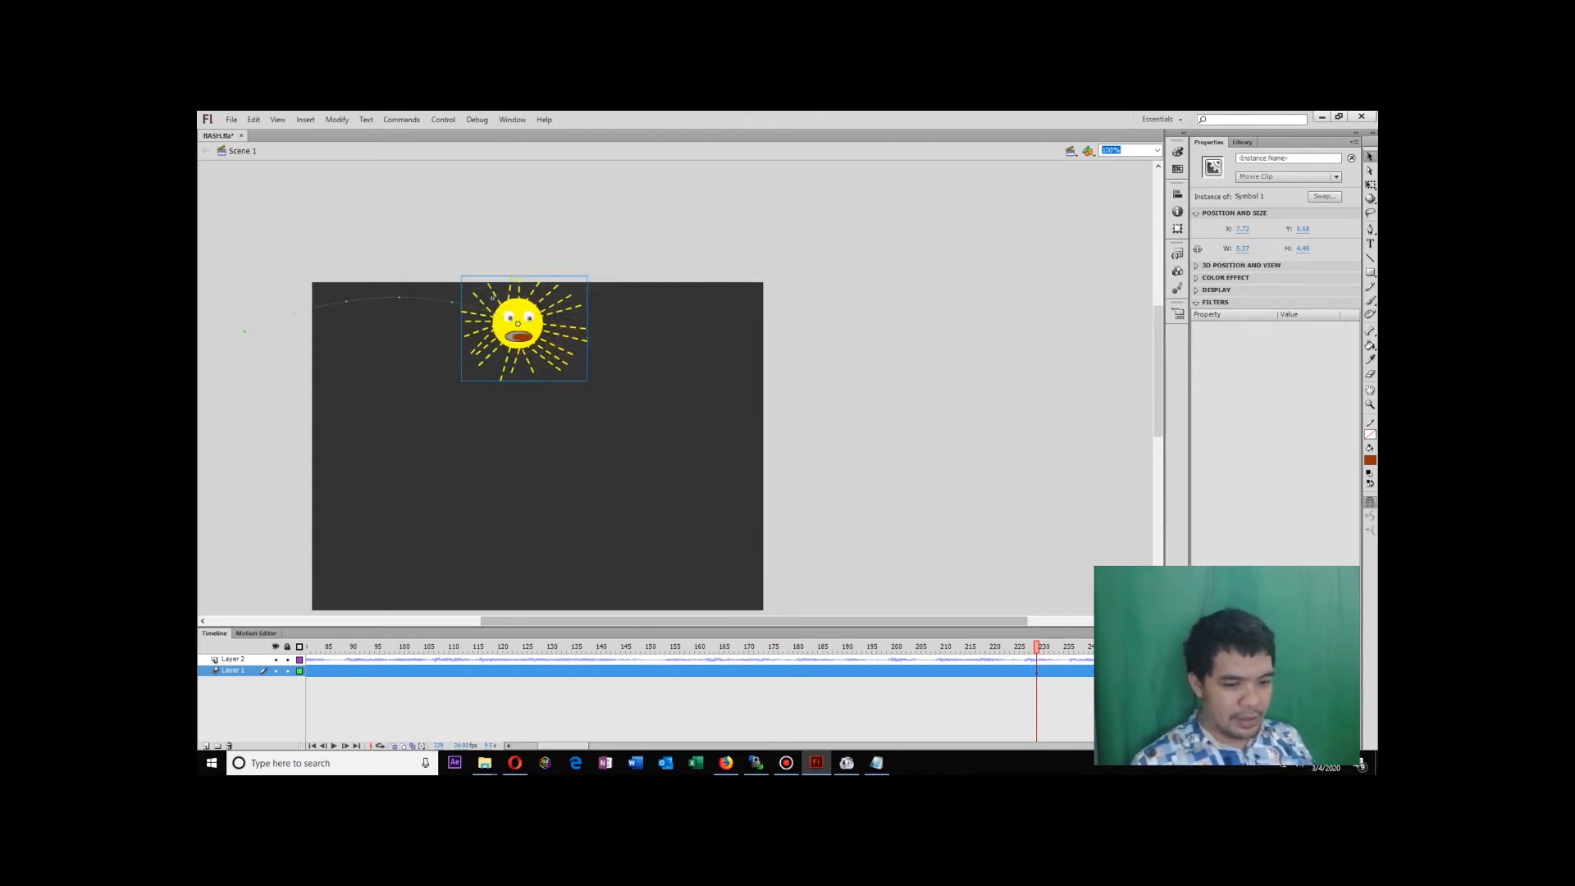
Replay parts of the timeline before the sun's second keyframe to check its motion against the music.
left_click(1036, 646)
left_click_drag(1036, 646, 785, 647)
key("Return")
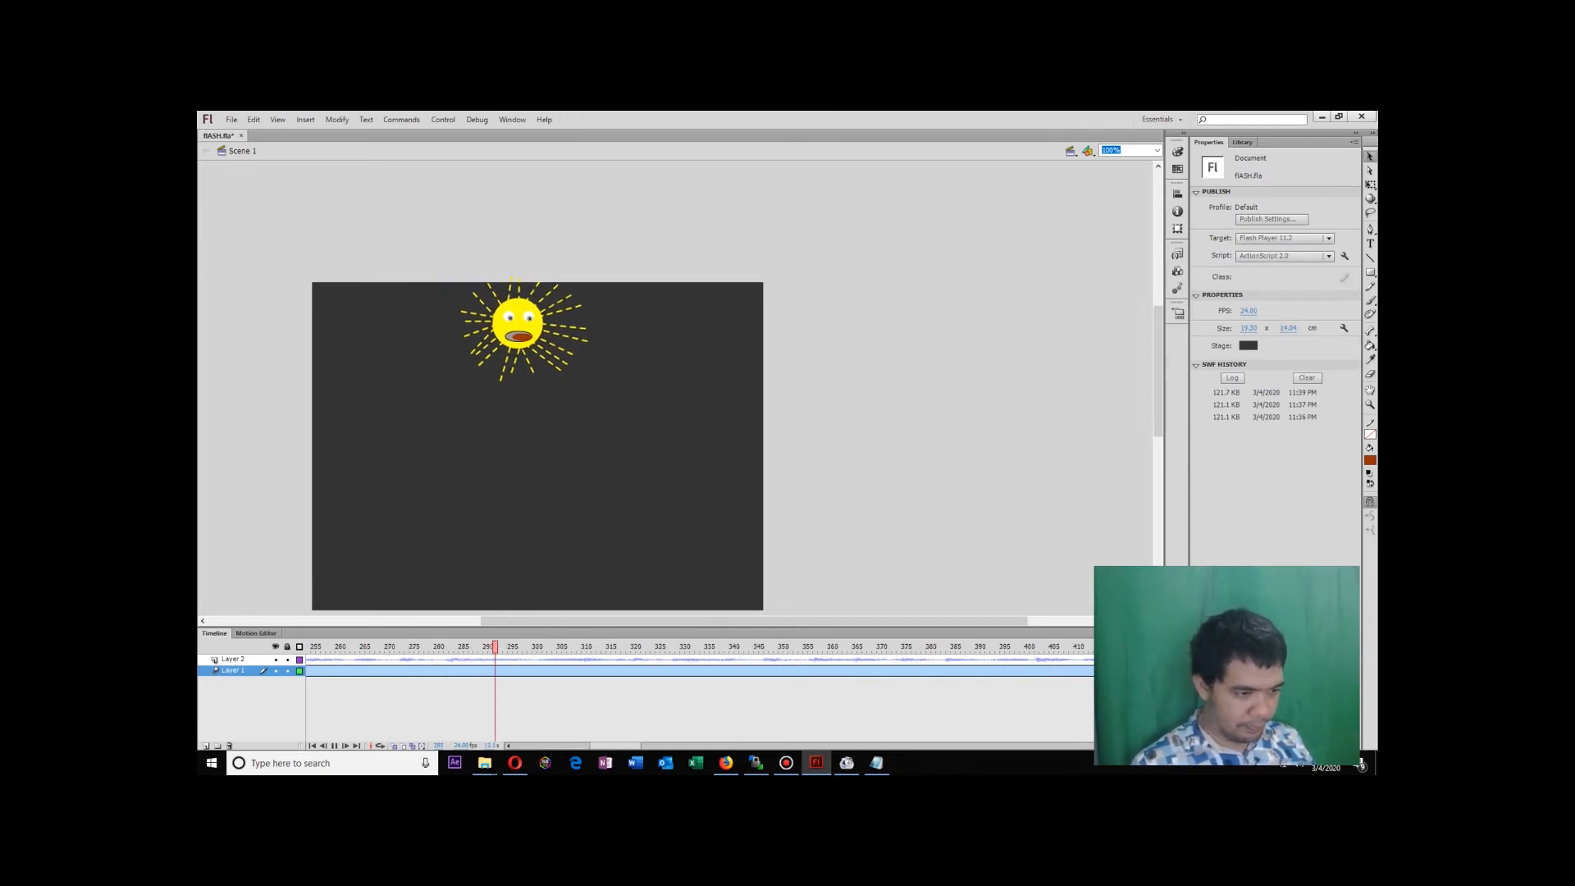
key("Return")
mouse_move(494, 647)
left_mouse_down()
mouse_move(308, 646)
mouse_move(495, 646)
left_mouse_up()
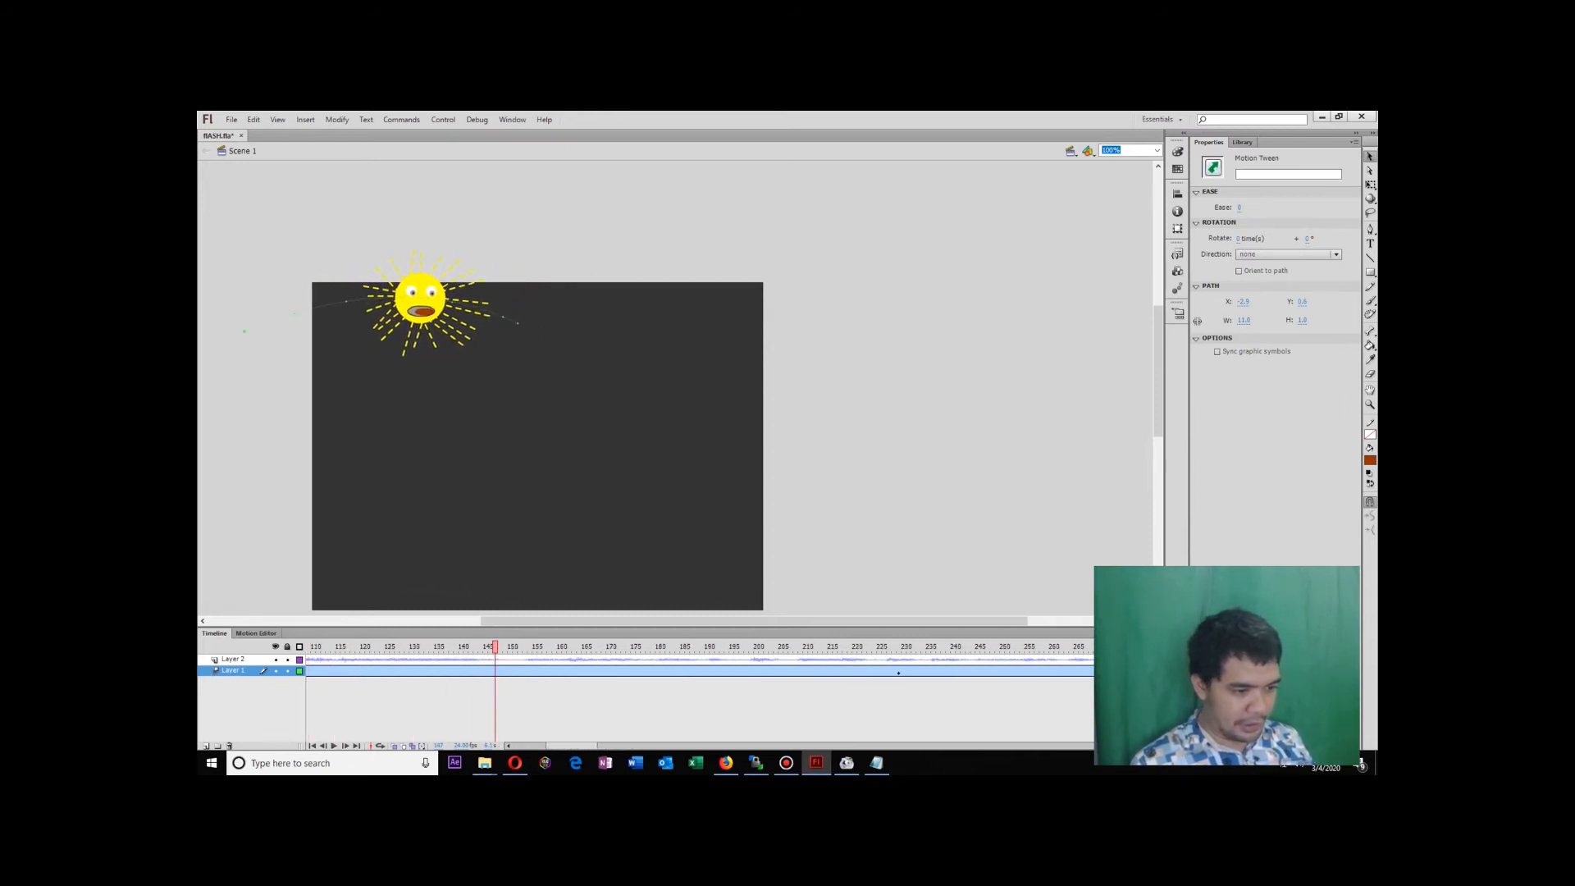
left_click(395, 272)
key("Return")
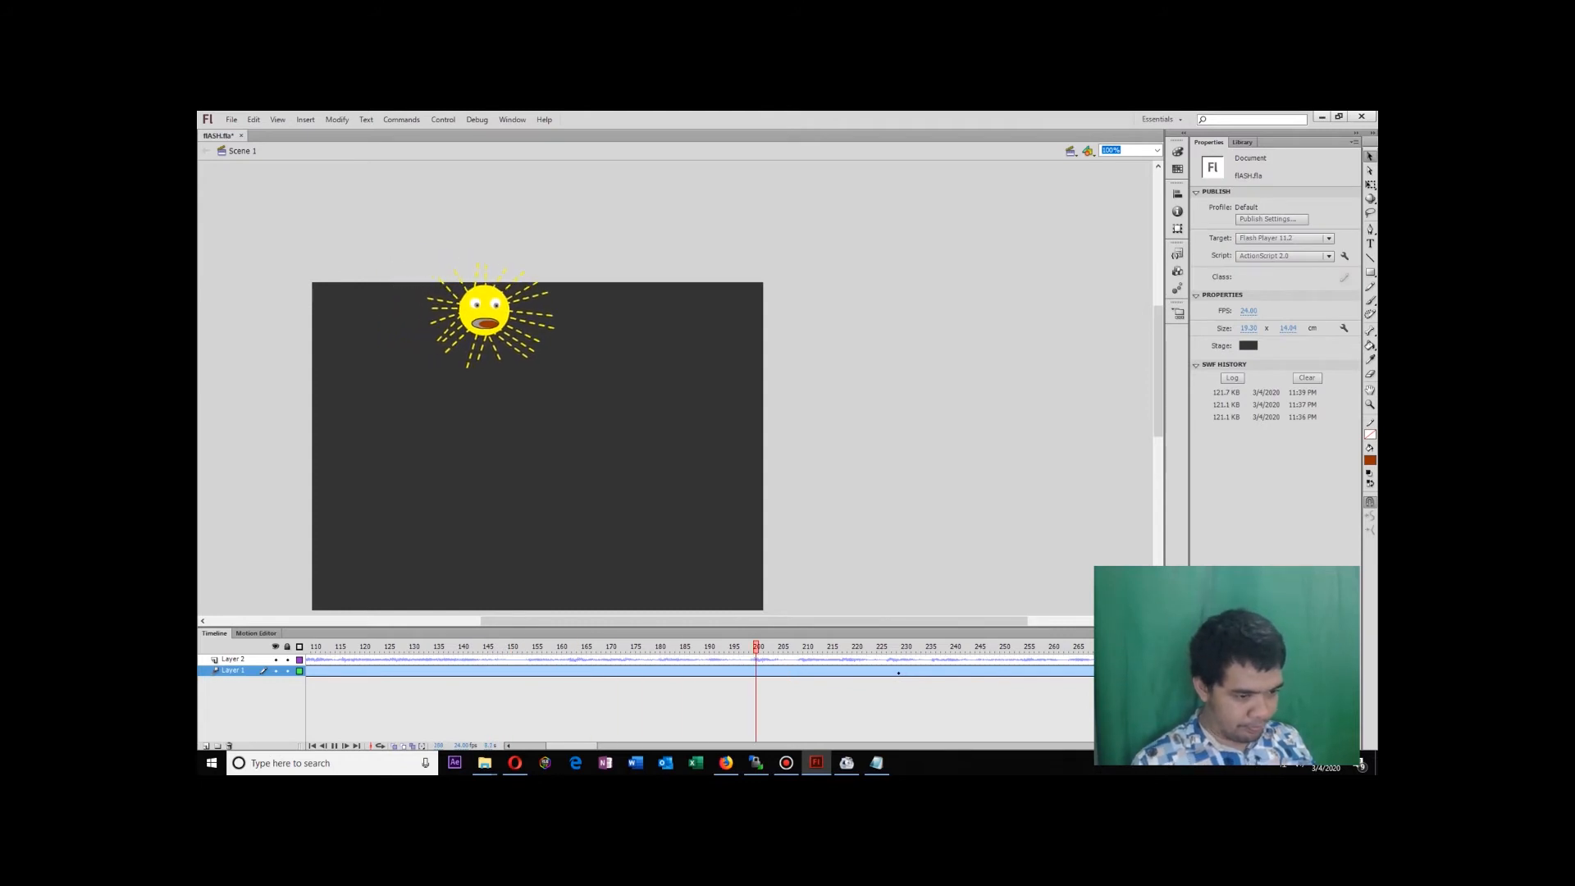
key("Return")
left_click_drag(833, 646, 519, 646)
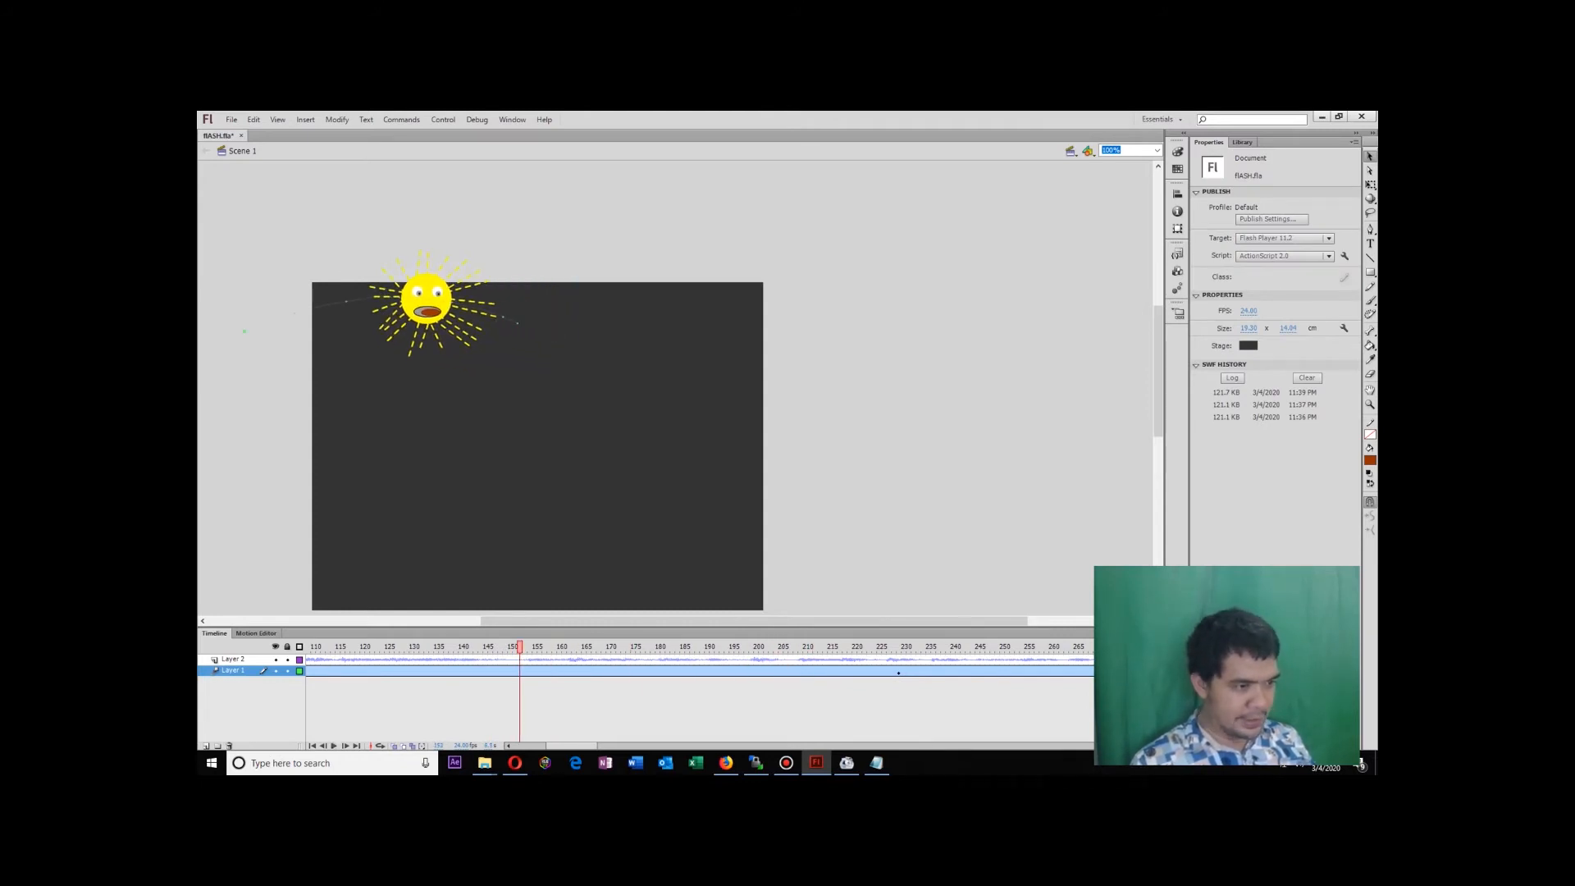
Add a keyframe on Layer 1 at about frame 153 by moving the sun slightly lower on the stage.
left_click(400, 274)
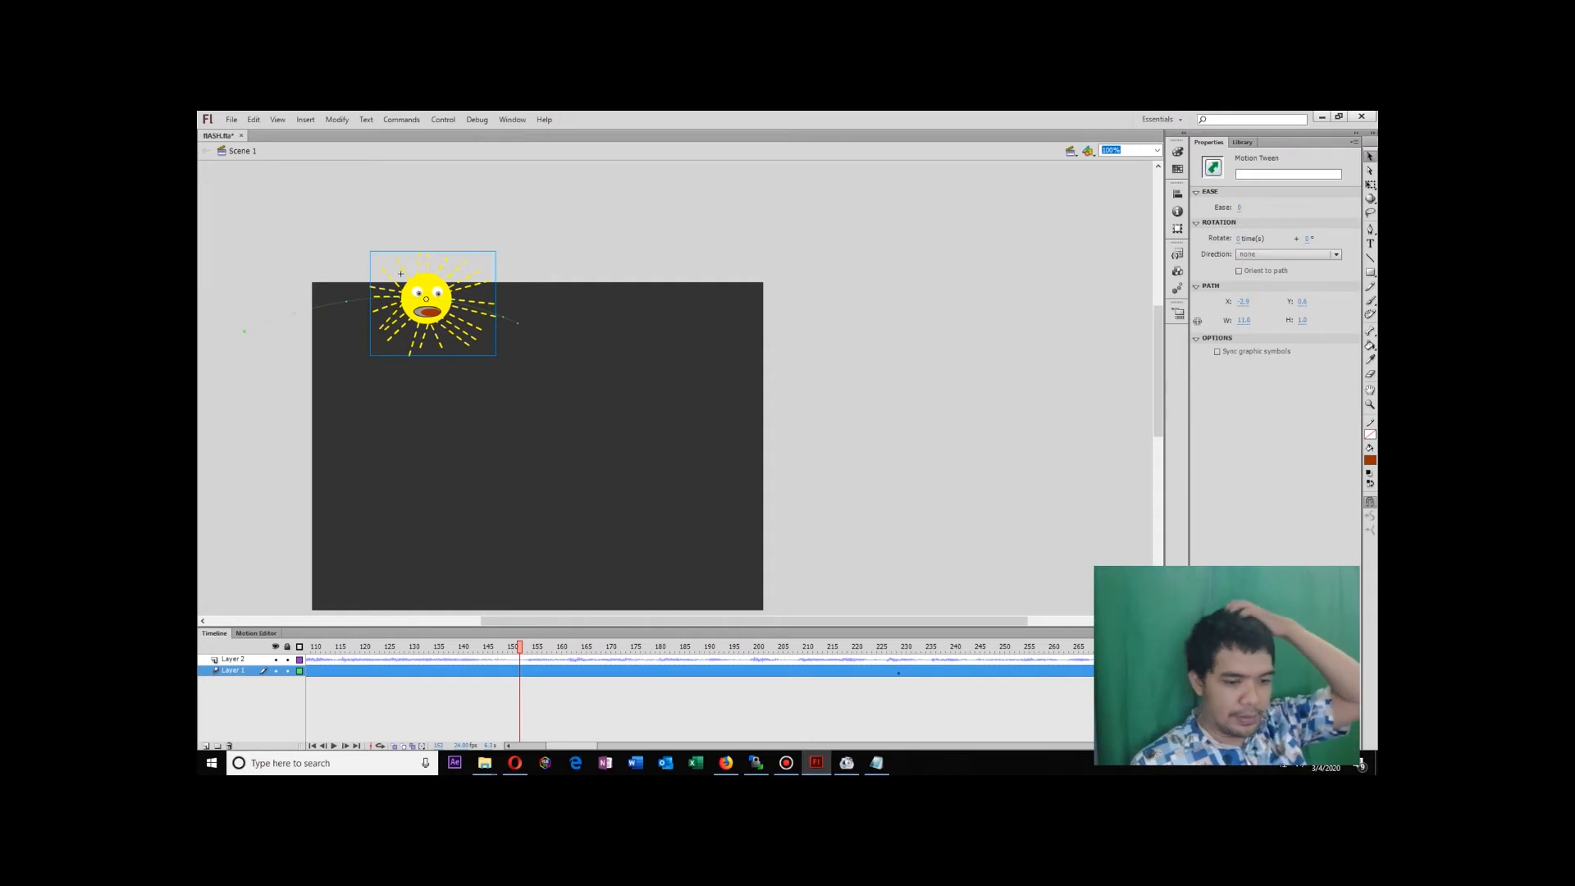
left_click(898, 671)
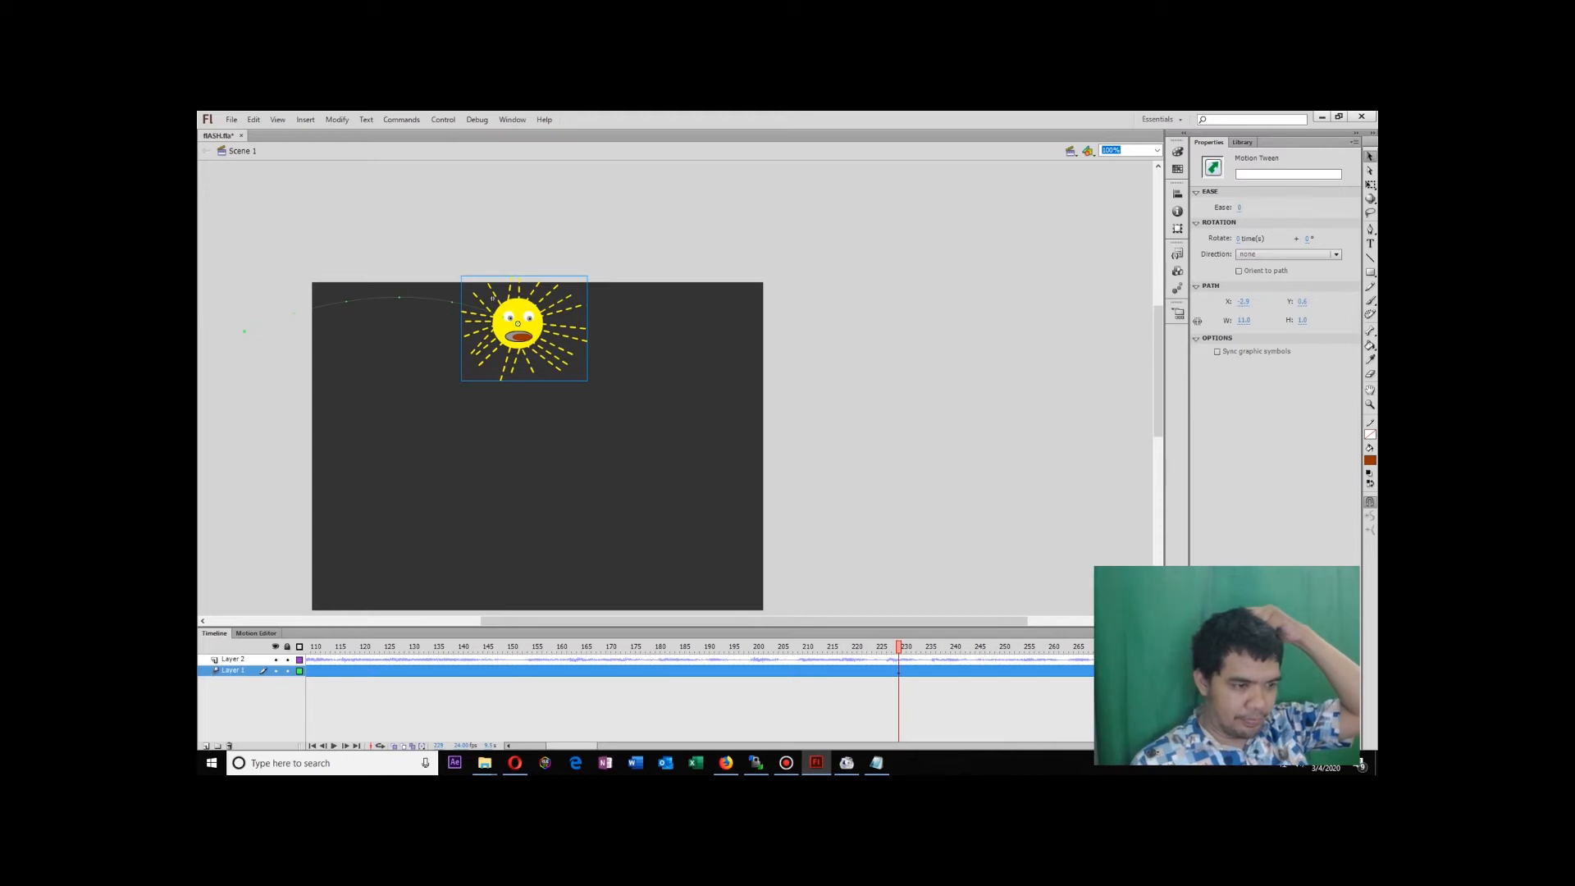
left_click_drag(898, 647, 524, 646)
mouse_move(426, 299)
left_mouse_down()
mouse_move(441, 343)
mouse_move(414, 325)
left_mouse_up()
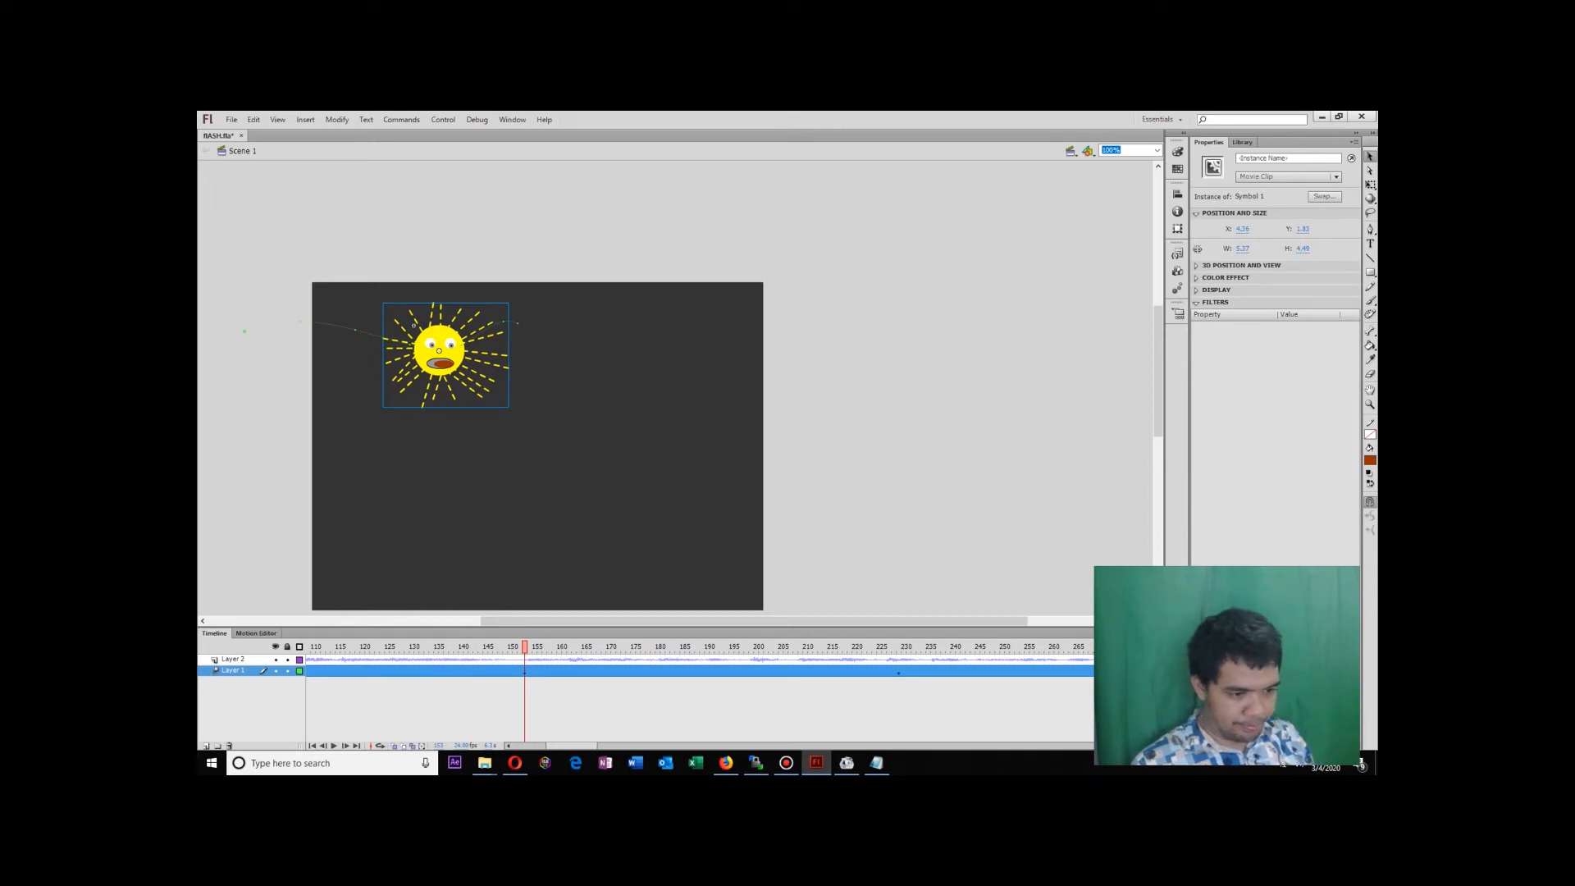
Move the sun at the frame 229 keyframe close to its frame 153 position, and step through frames to compare the two keyframes.
left_click(898, 671)
right_click(899, 672)
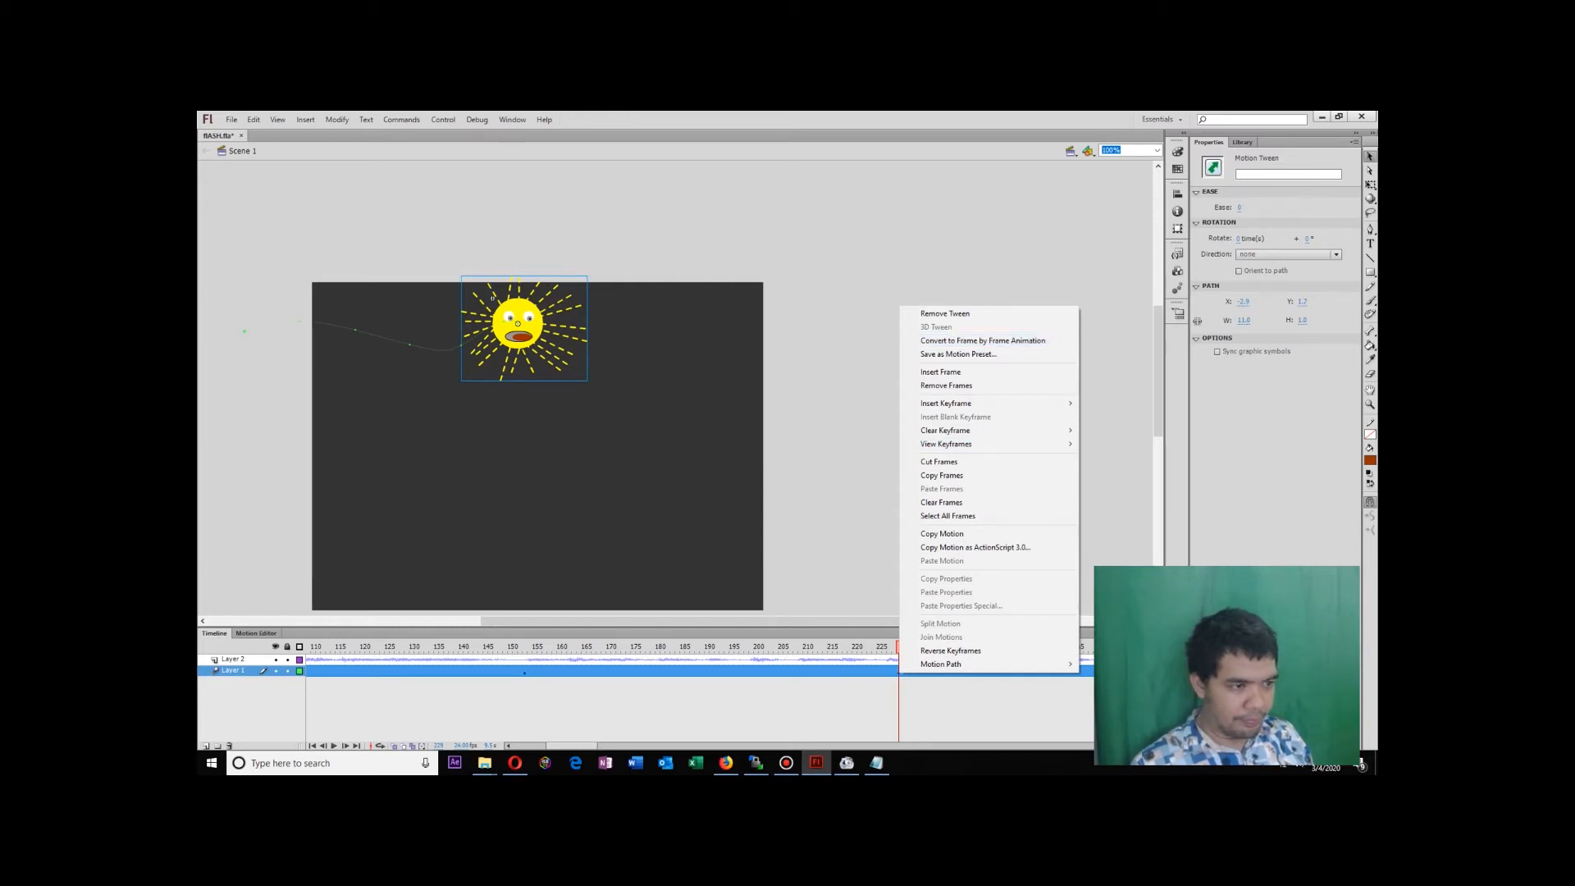
left_click(517, 323)
left_click_drag(517, 323, 460, 346)
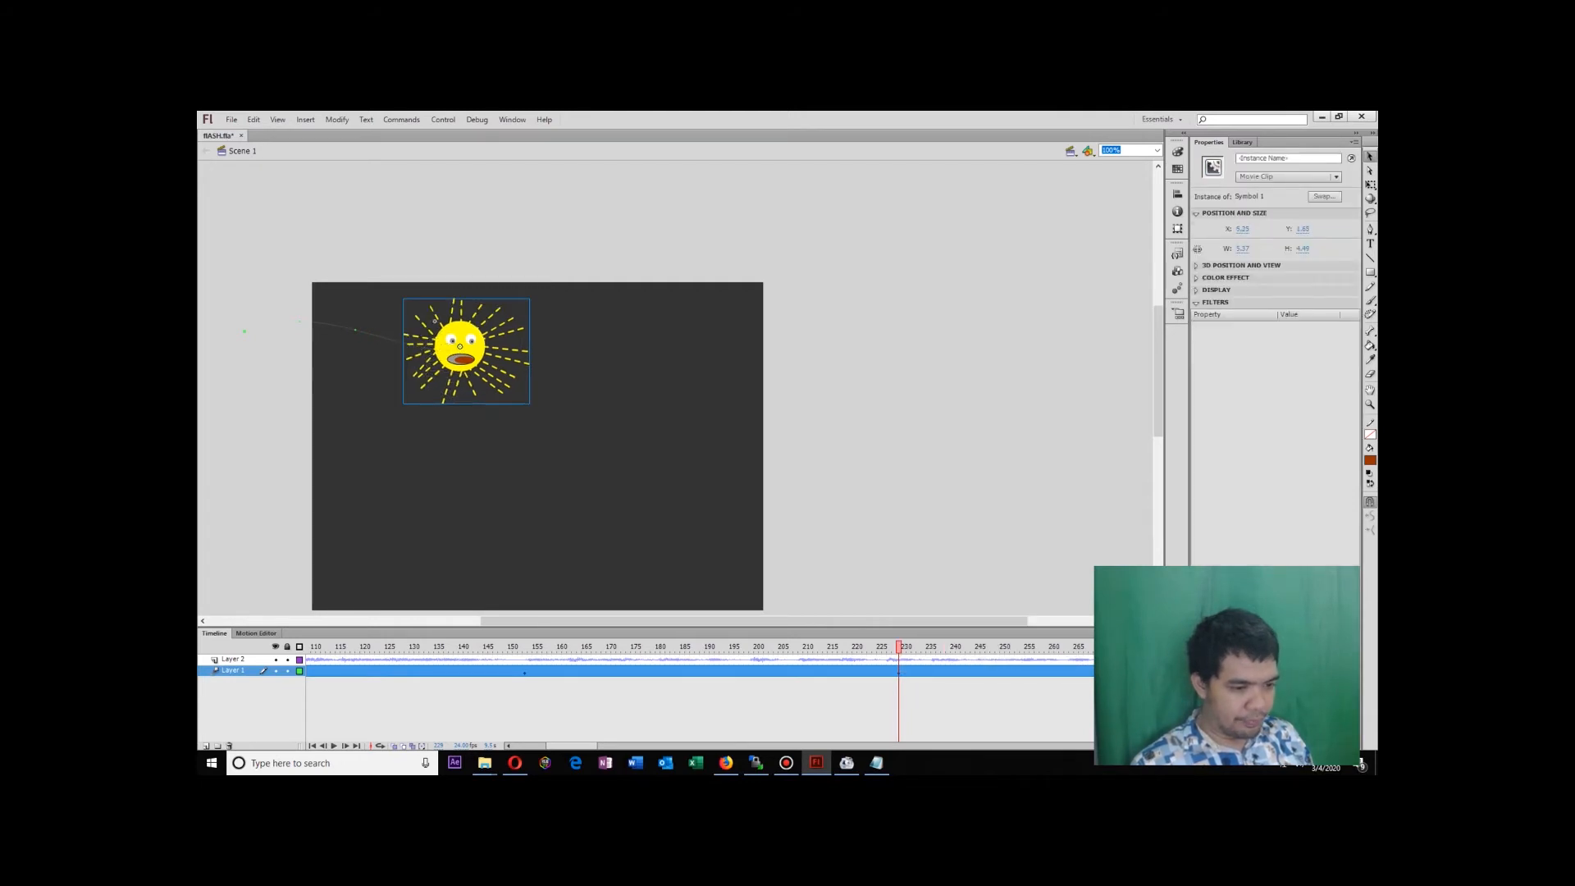
left_click_drag(898, 646, 529, 646)
left_click(927, 670)
key("comma")
key("period")
key("comma")
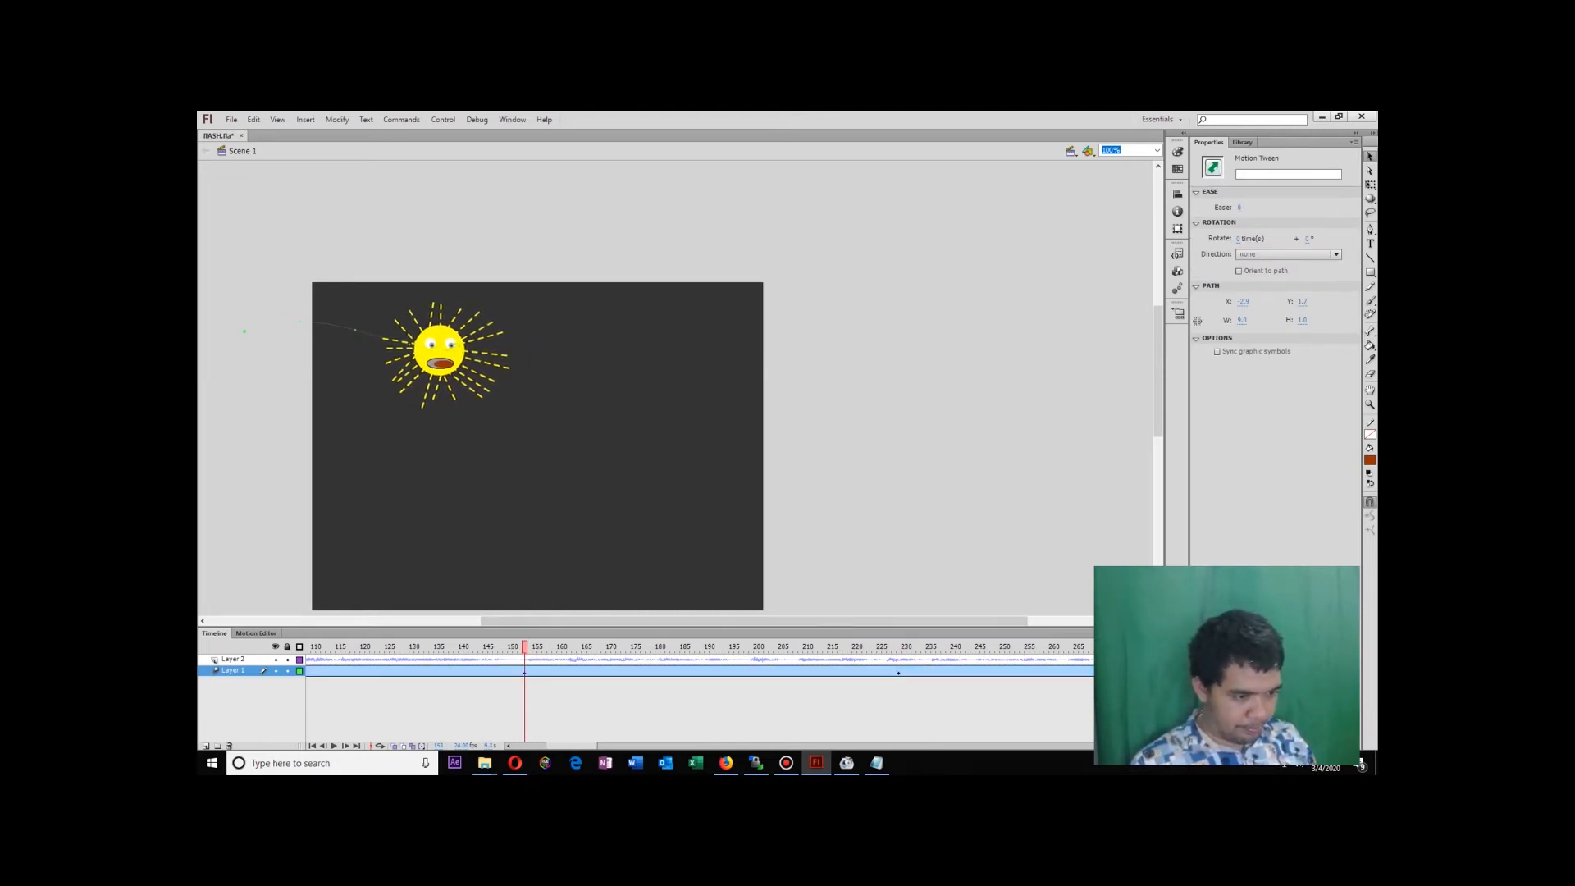
Remove the existing motion tween from Layer 1 and create a fresh motion tween on it.
left_click(525, 672)
right_click(526, 670)
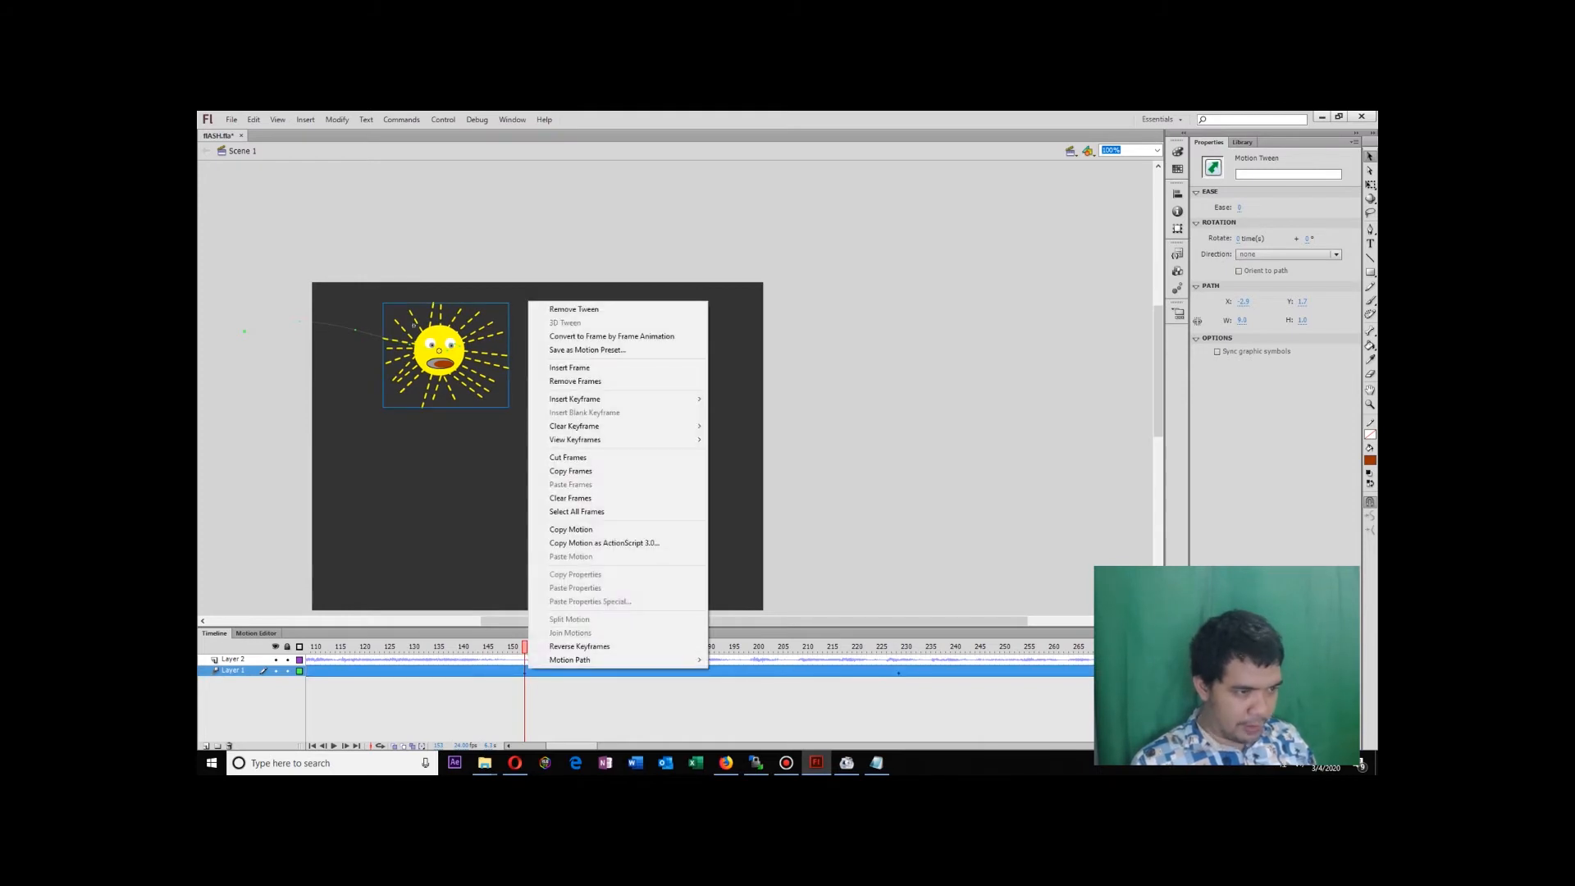
left_click(574, 309)
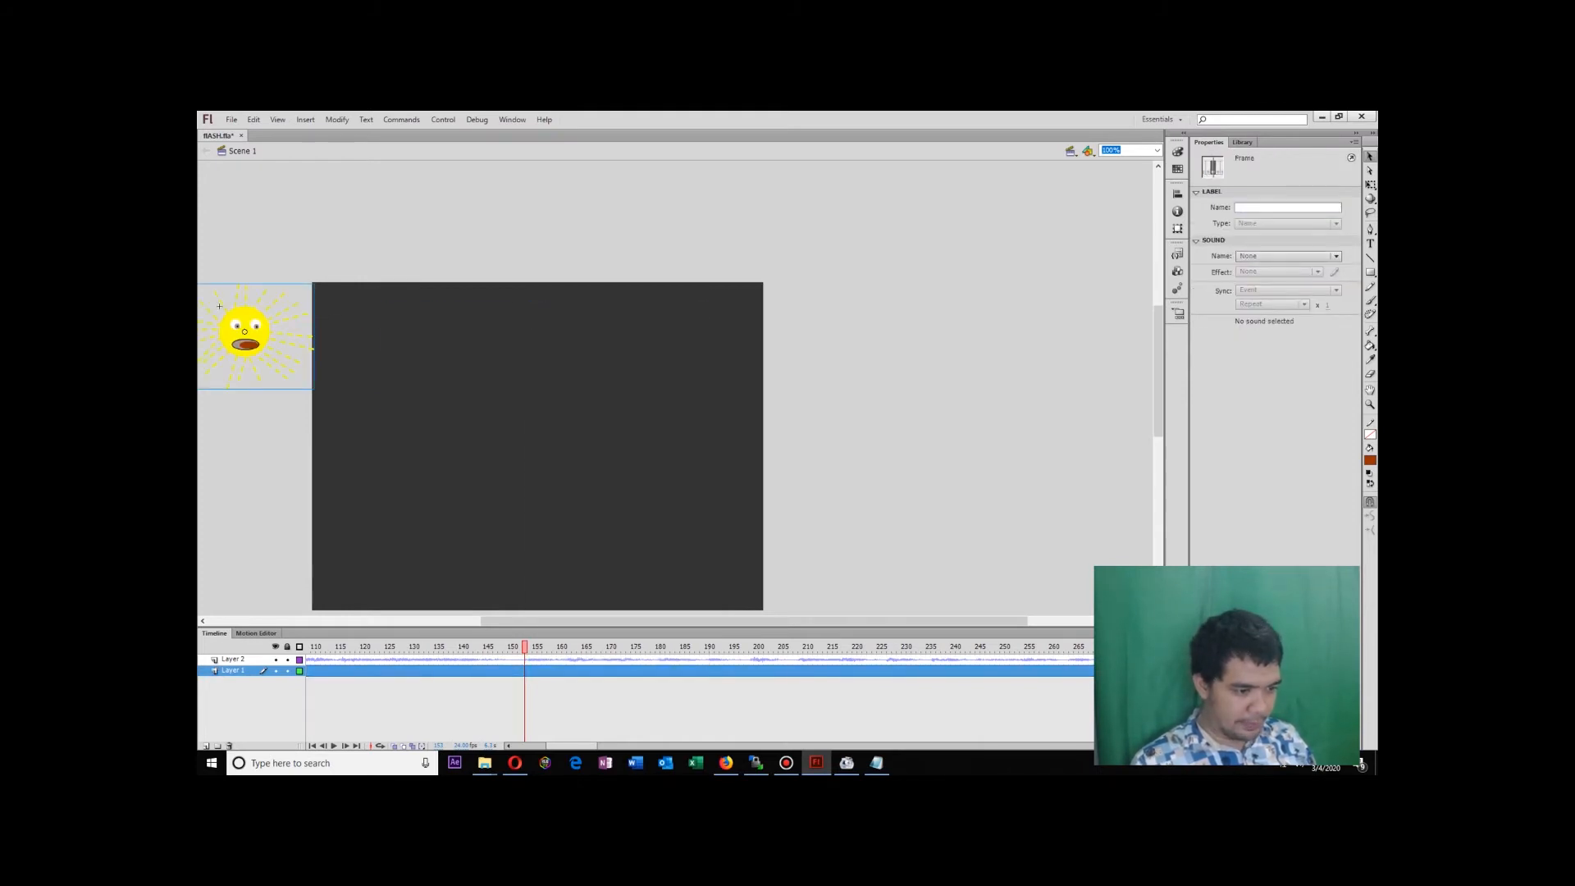
right_click(539, 670)
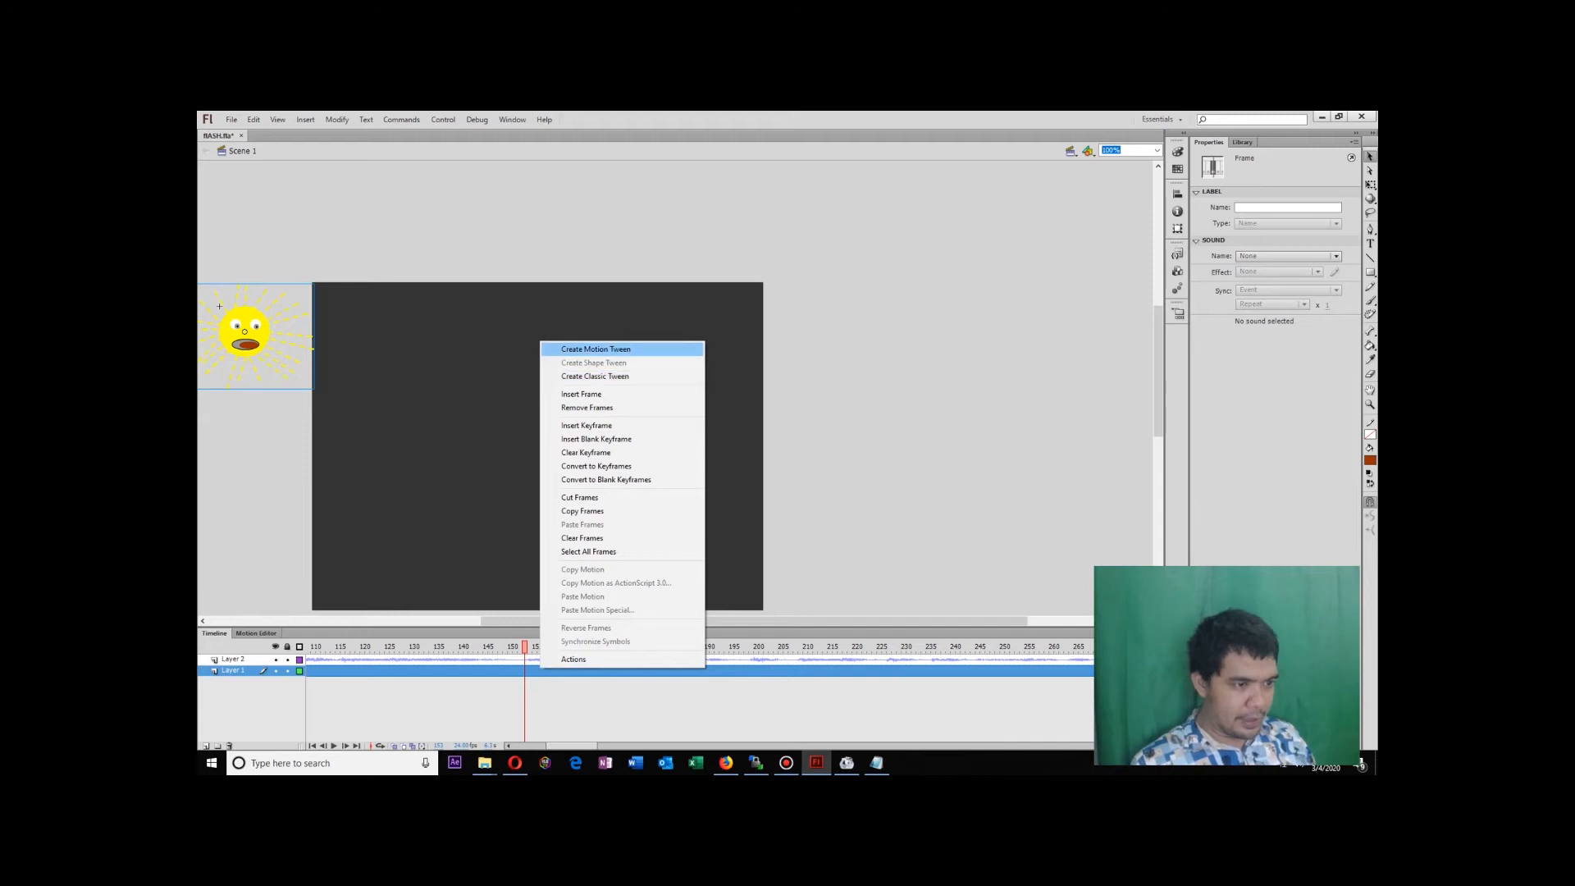
left_click(595, 349)
At about frame 153, move the sun onto the upper middle of the stage and bend its motion path into an upward arc.
left_click_drag(230, 320, 508, 318)
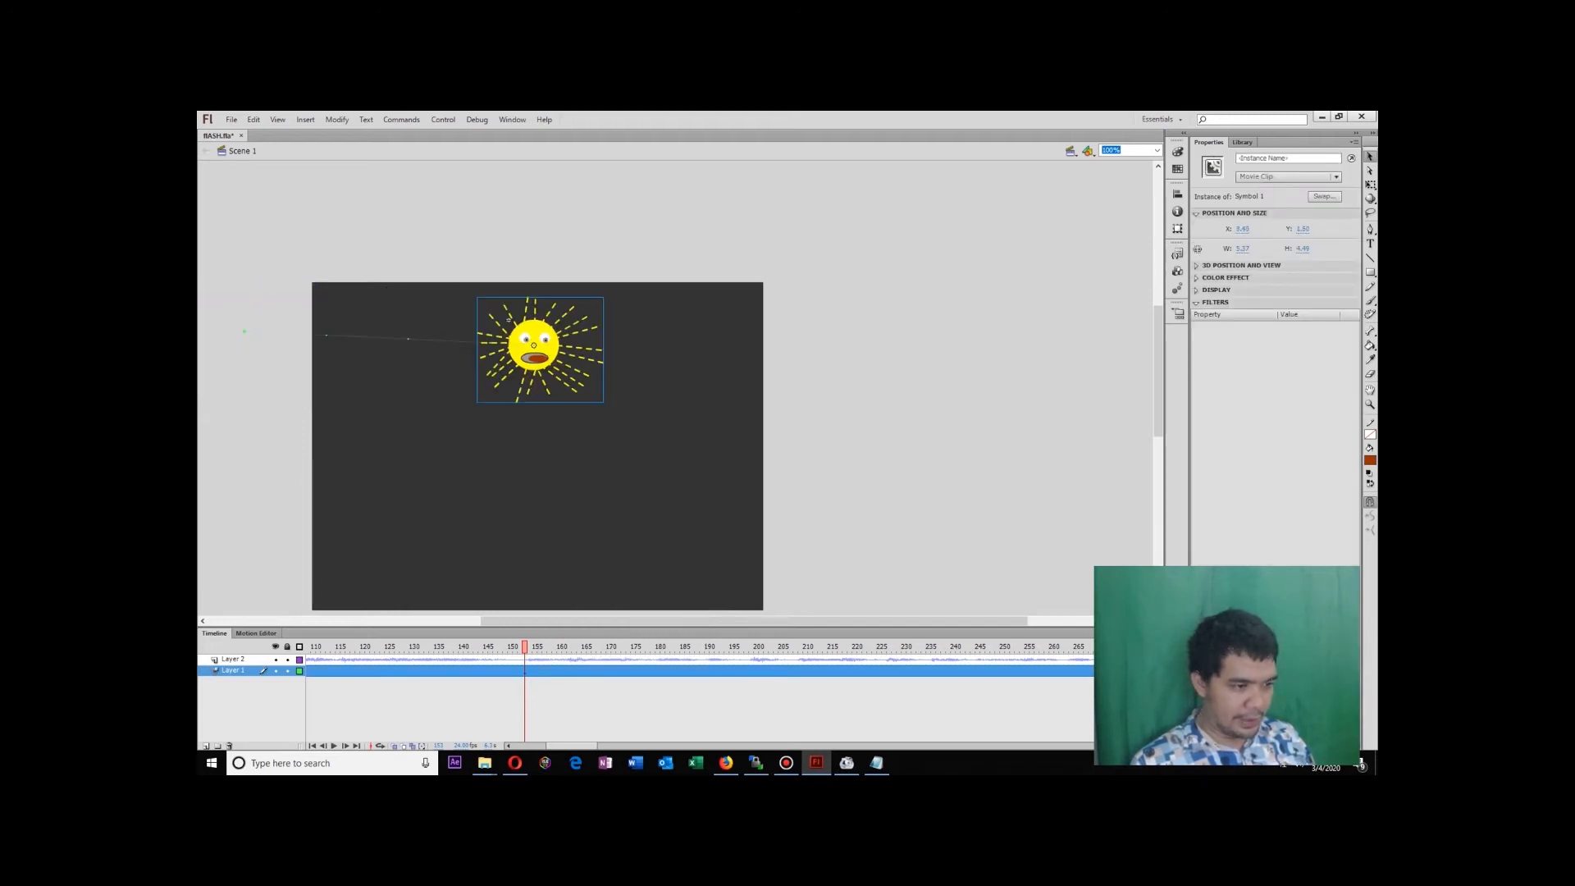
left_click_drag(389, 338, 388, 299)
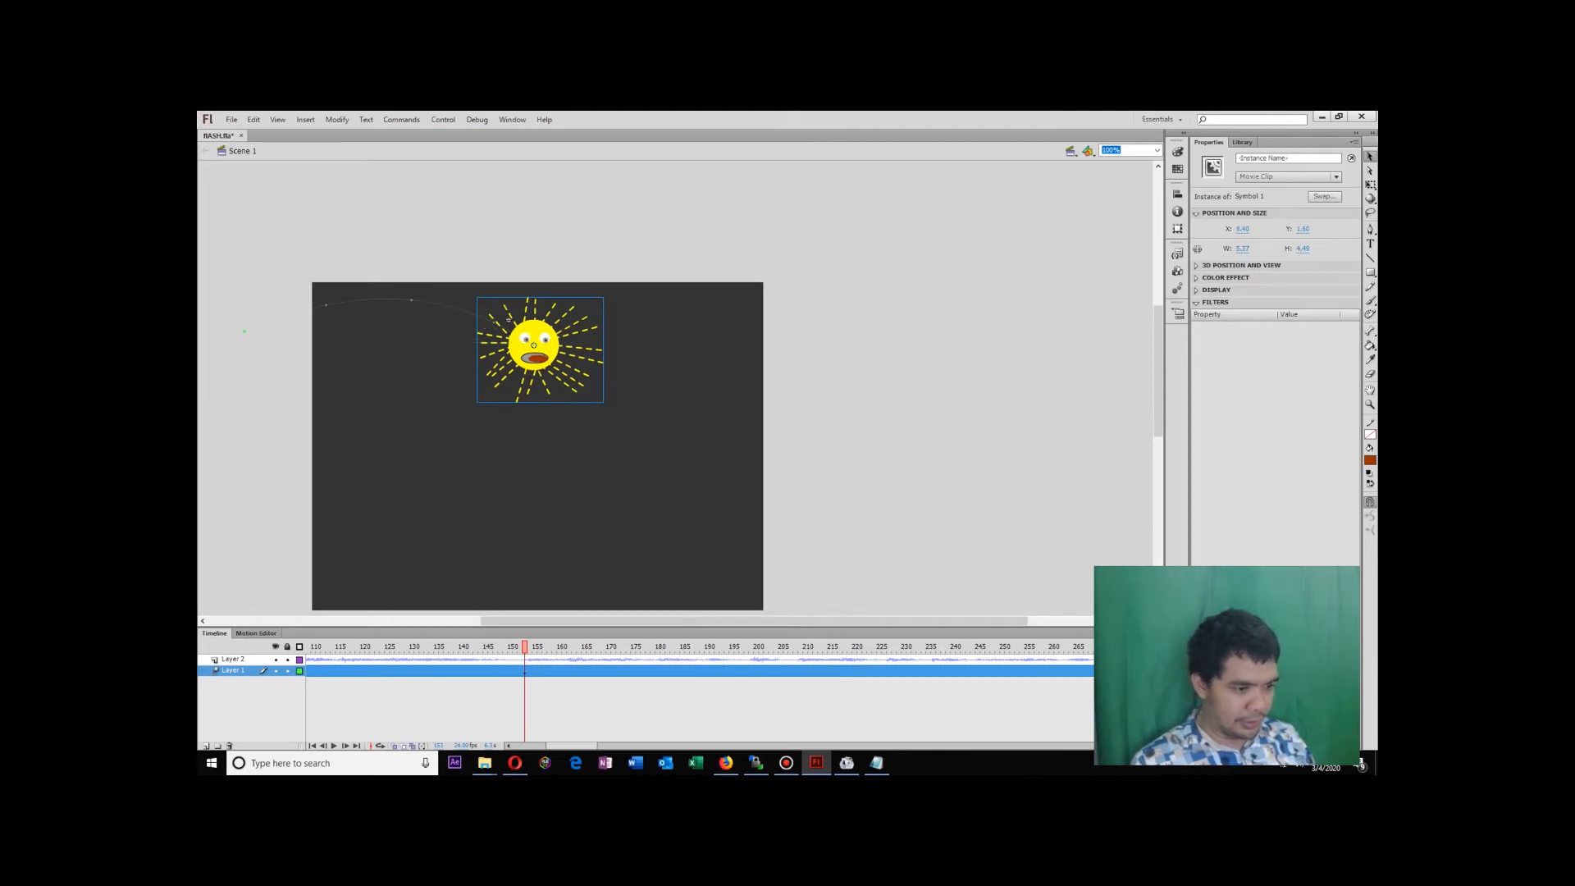
Play the timeline onward from frame 153 to find the music cue, and note frame 415 in the open Notepad file, leaving the note unsaved.
mouse_move(524, 646)
left_mouse_down()
mouse_move(495, 646)
mouse_move(598, 647)
mouse_move(530, 647)
left_mouse_up()
key("Return")
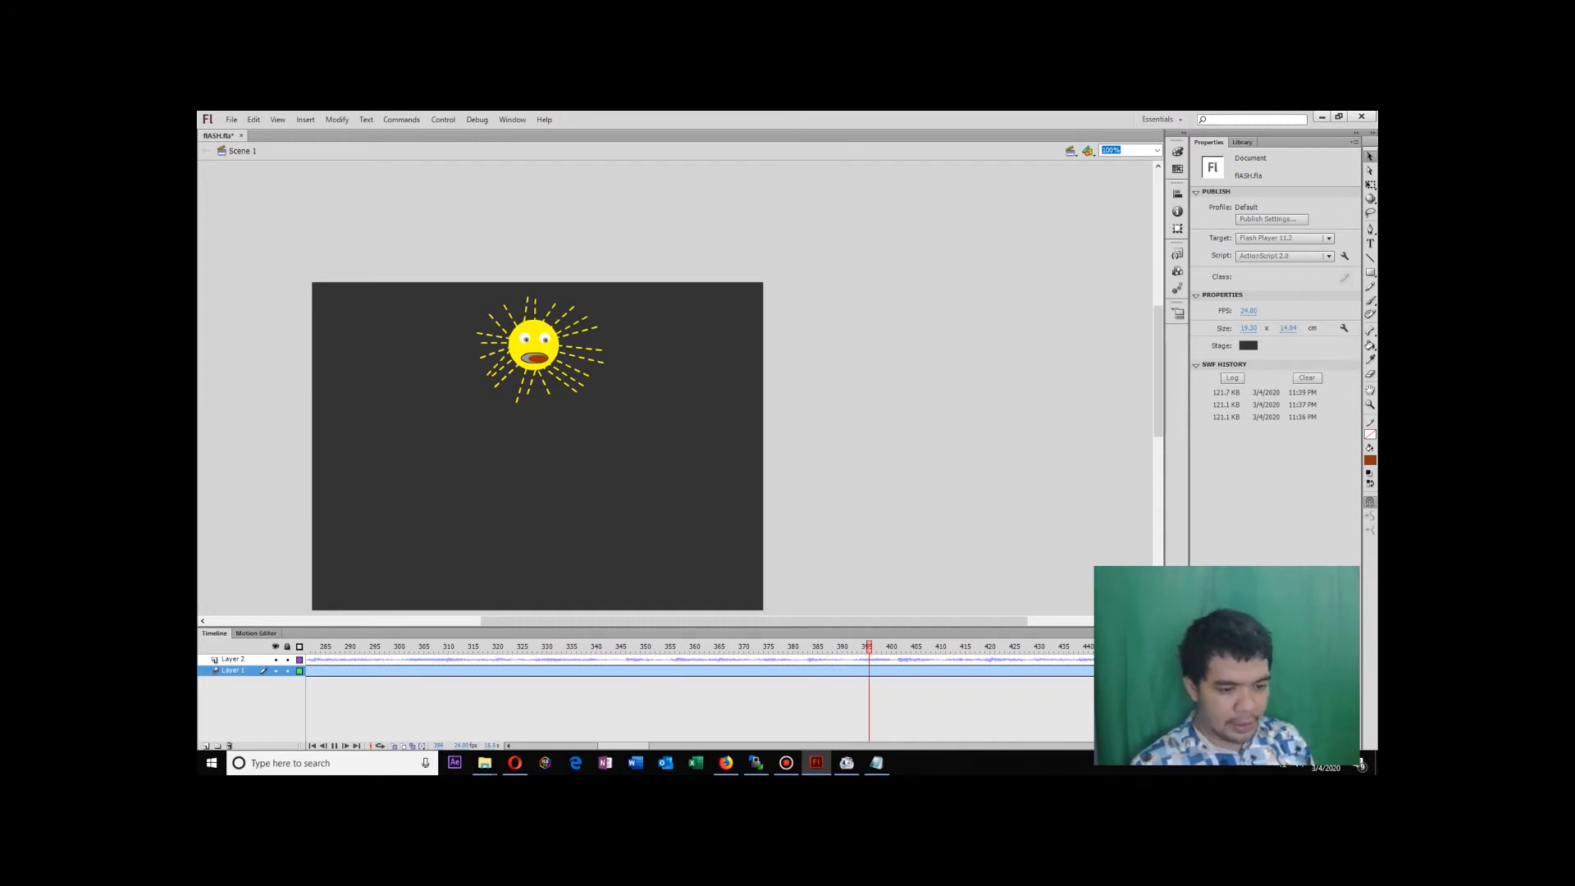
left_click(509, 320)
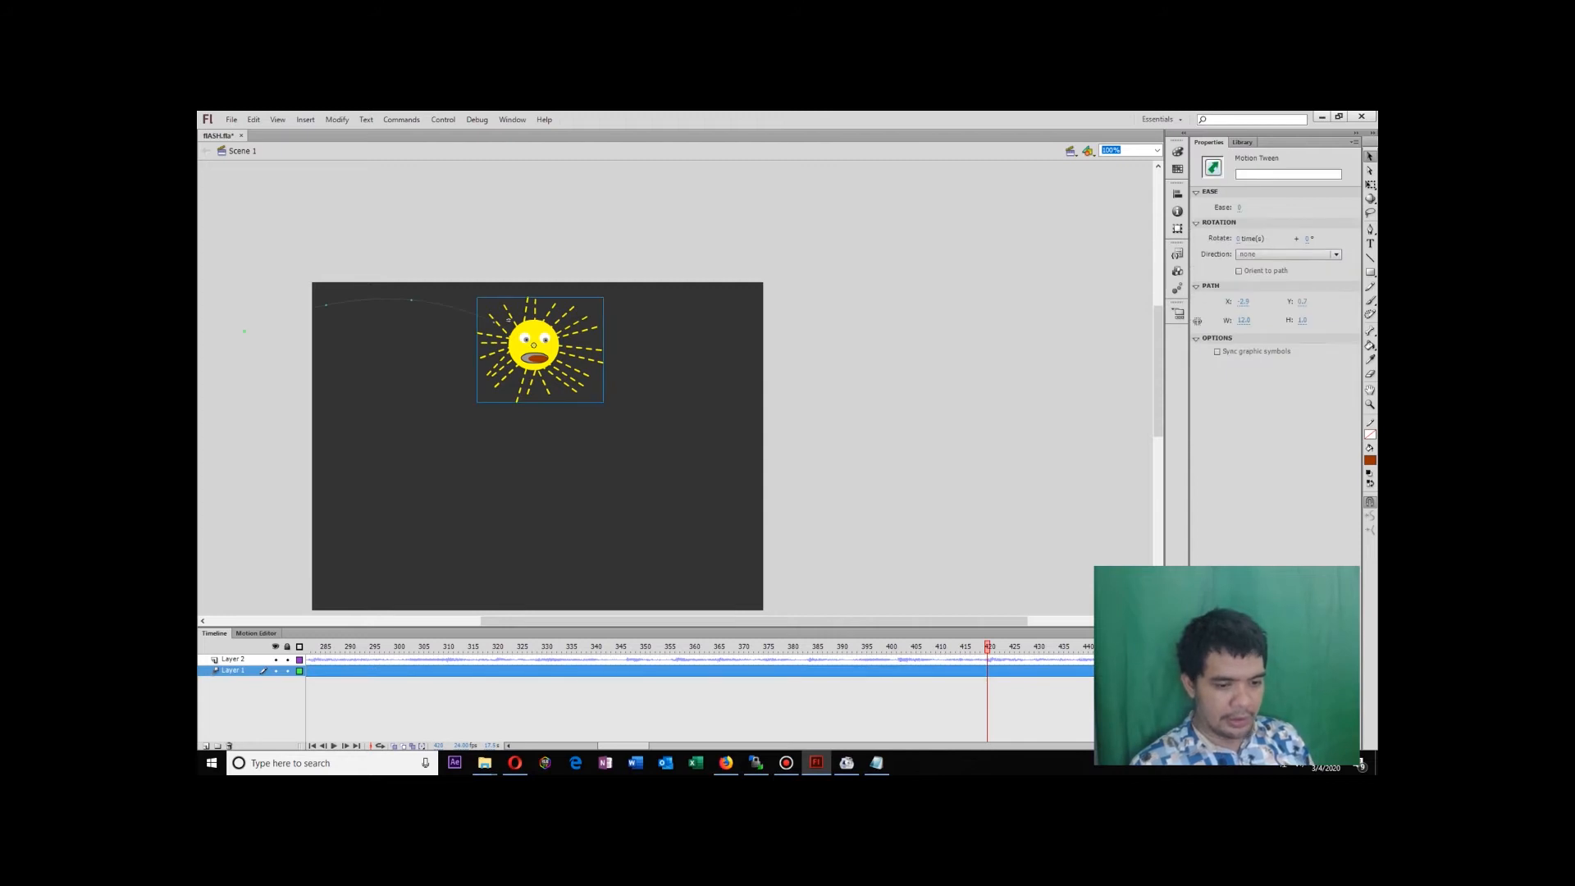
left_click_drag(987, 647, 972, 647)
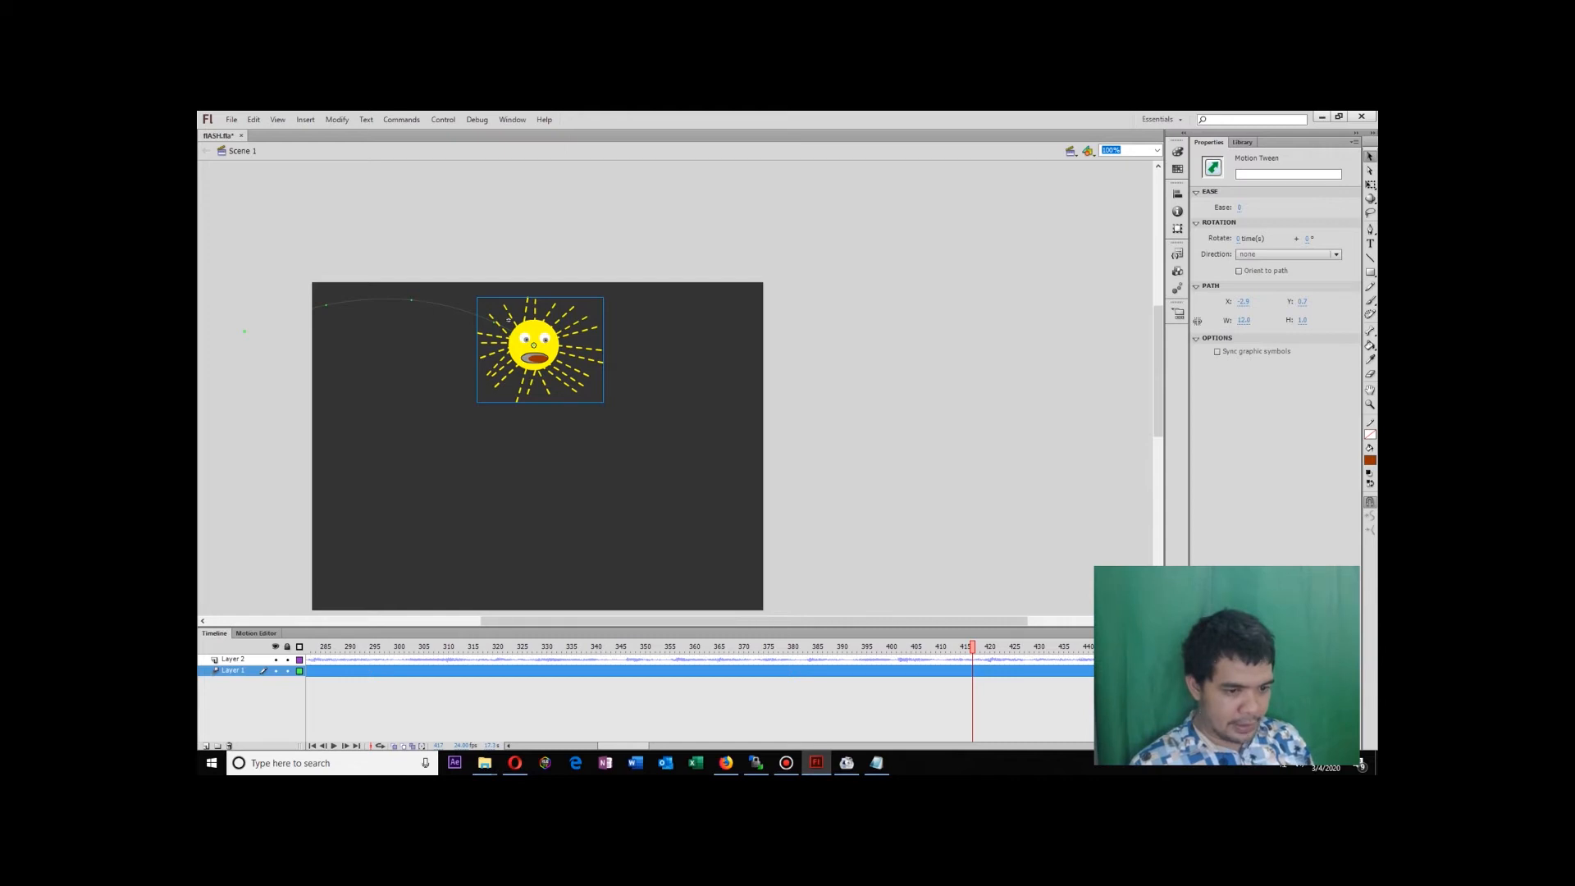
left_click_drag(972, 647, 543, 646)
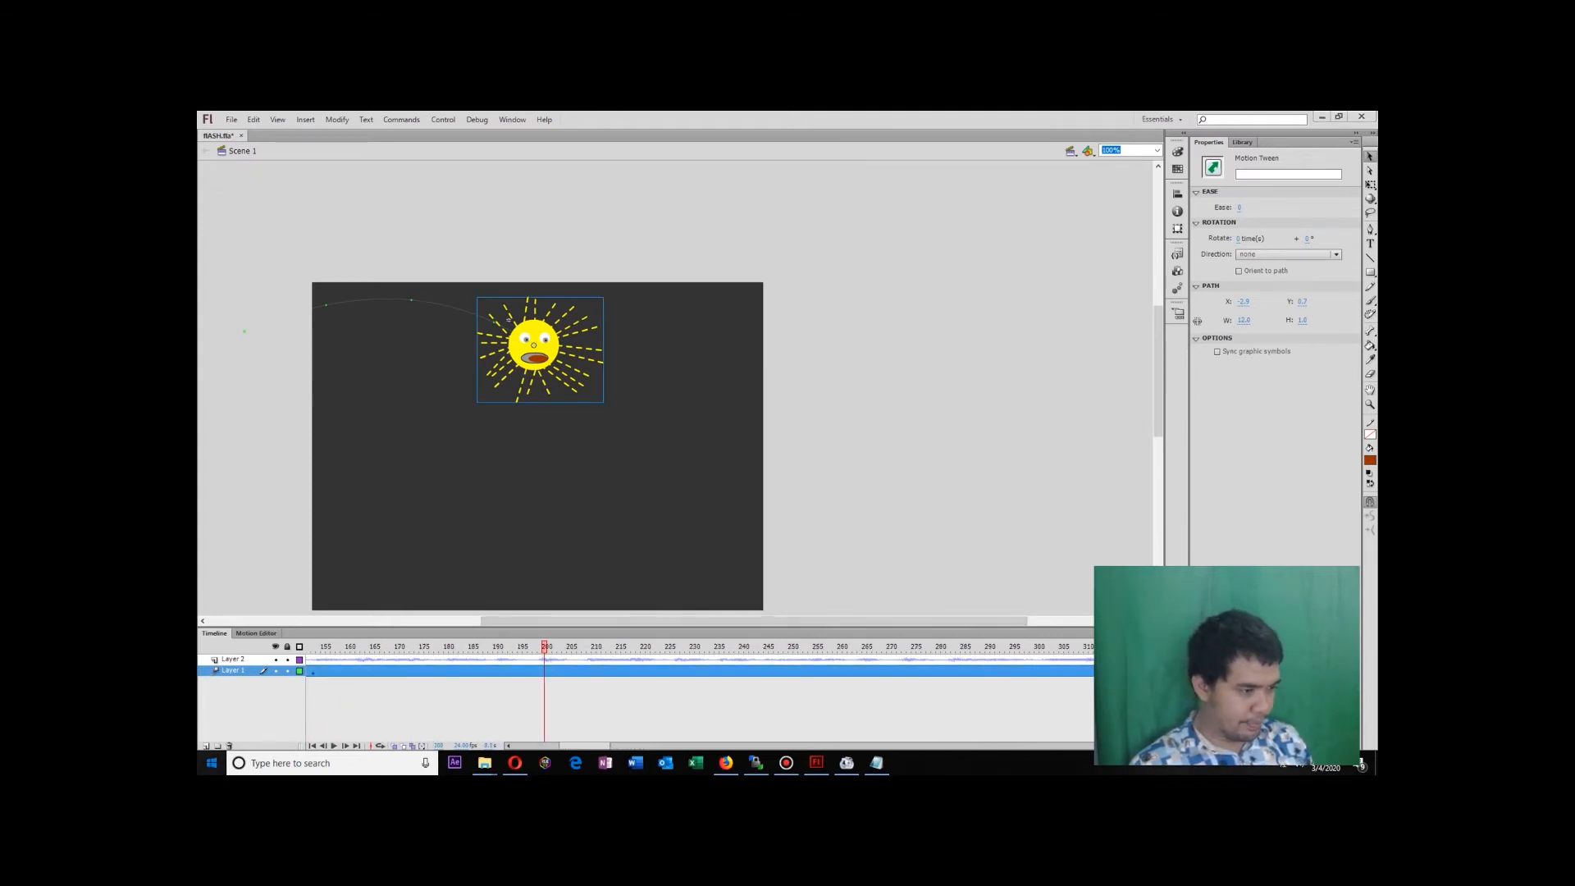
left_click(211, 762)
left_click(876, 763)
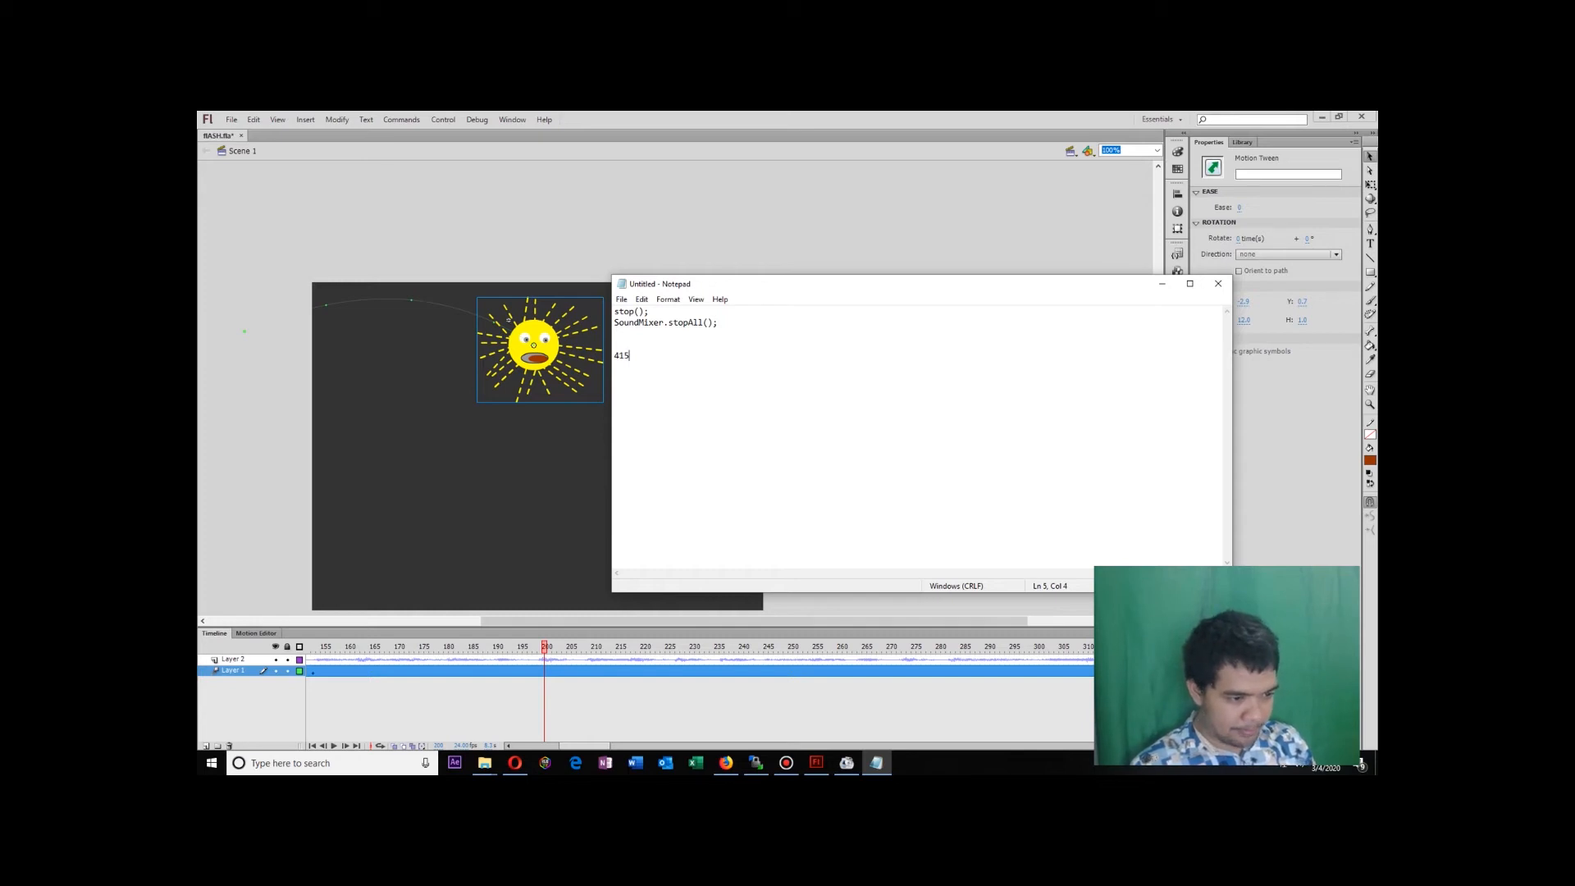
left_click(1217, 283)
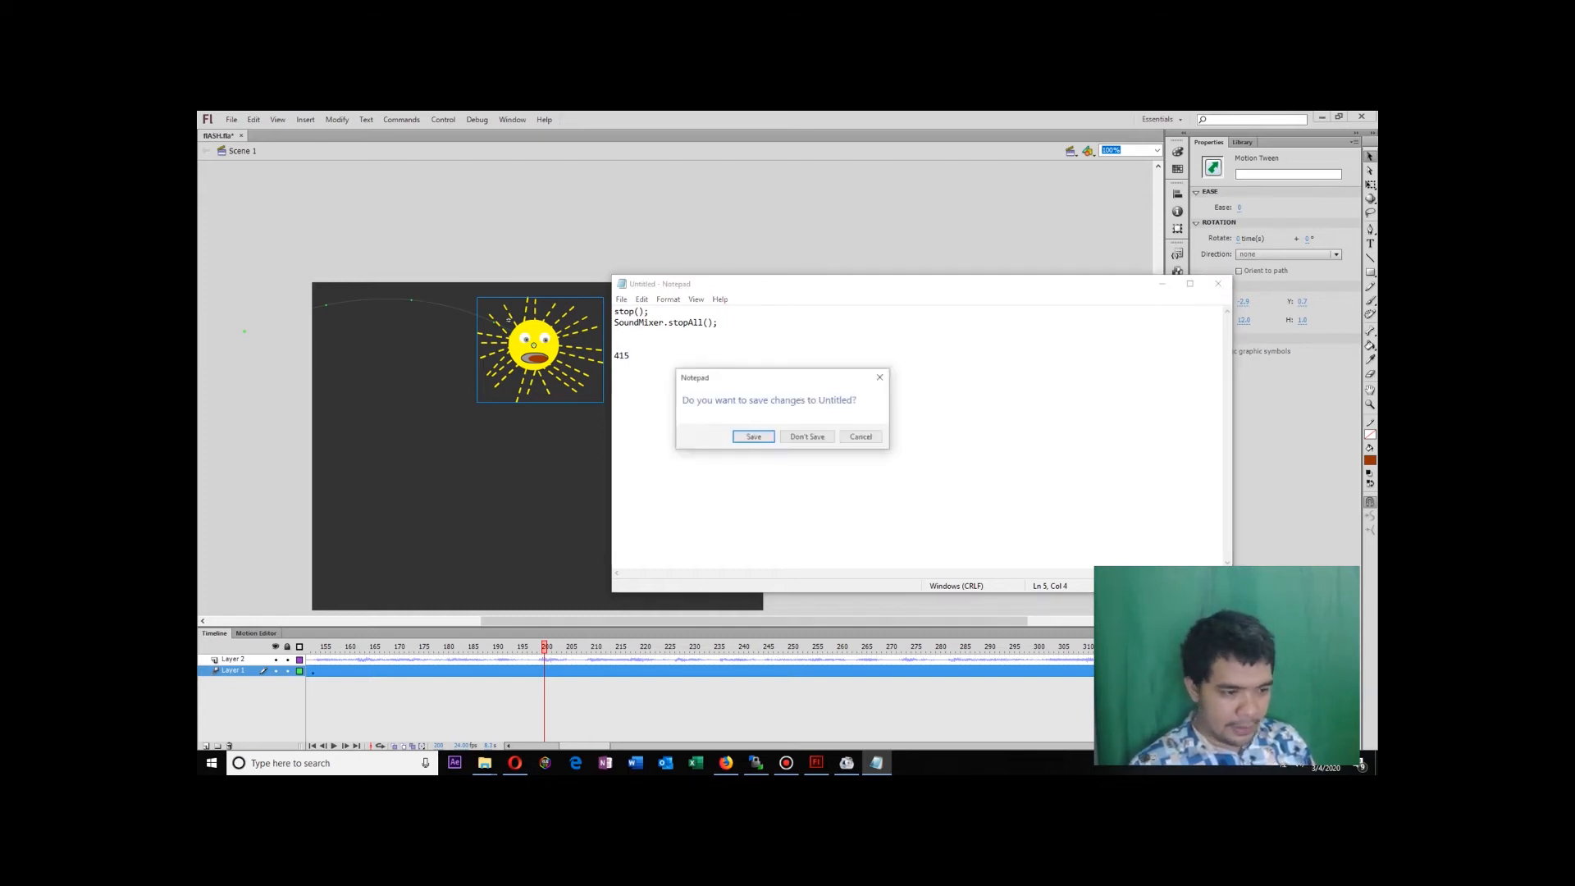
key("Escape")
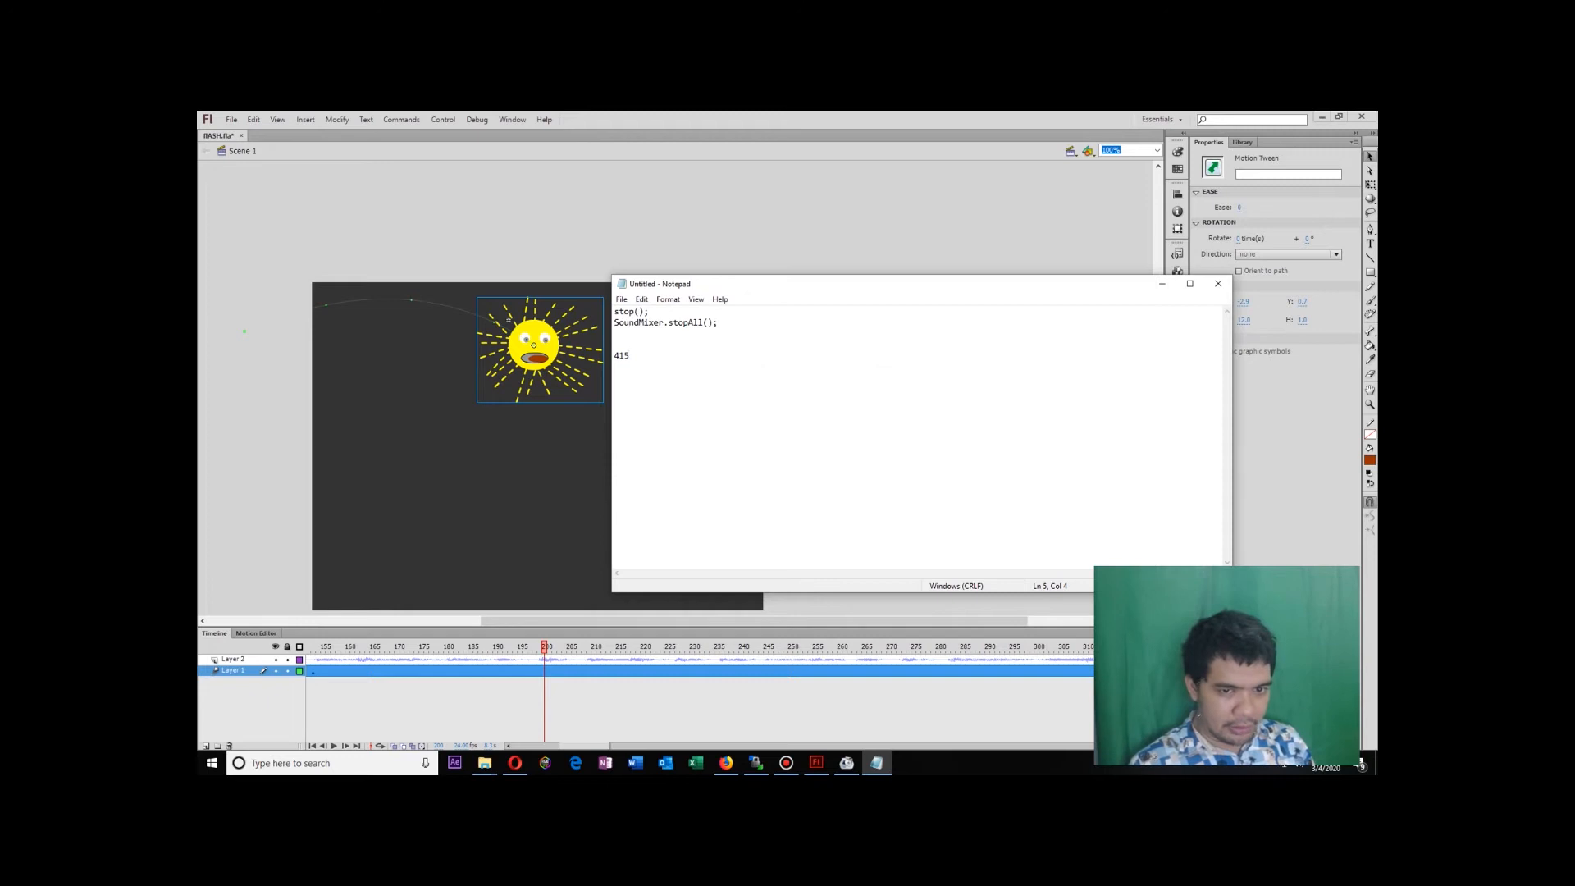
left_click(1161, 282)
Add a keyframe on Layer 1 at about frame 213 by moving the sun slightly right and down.
key("Return")
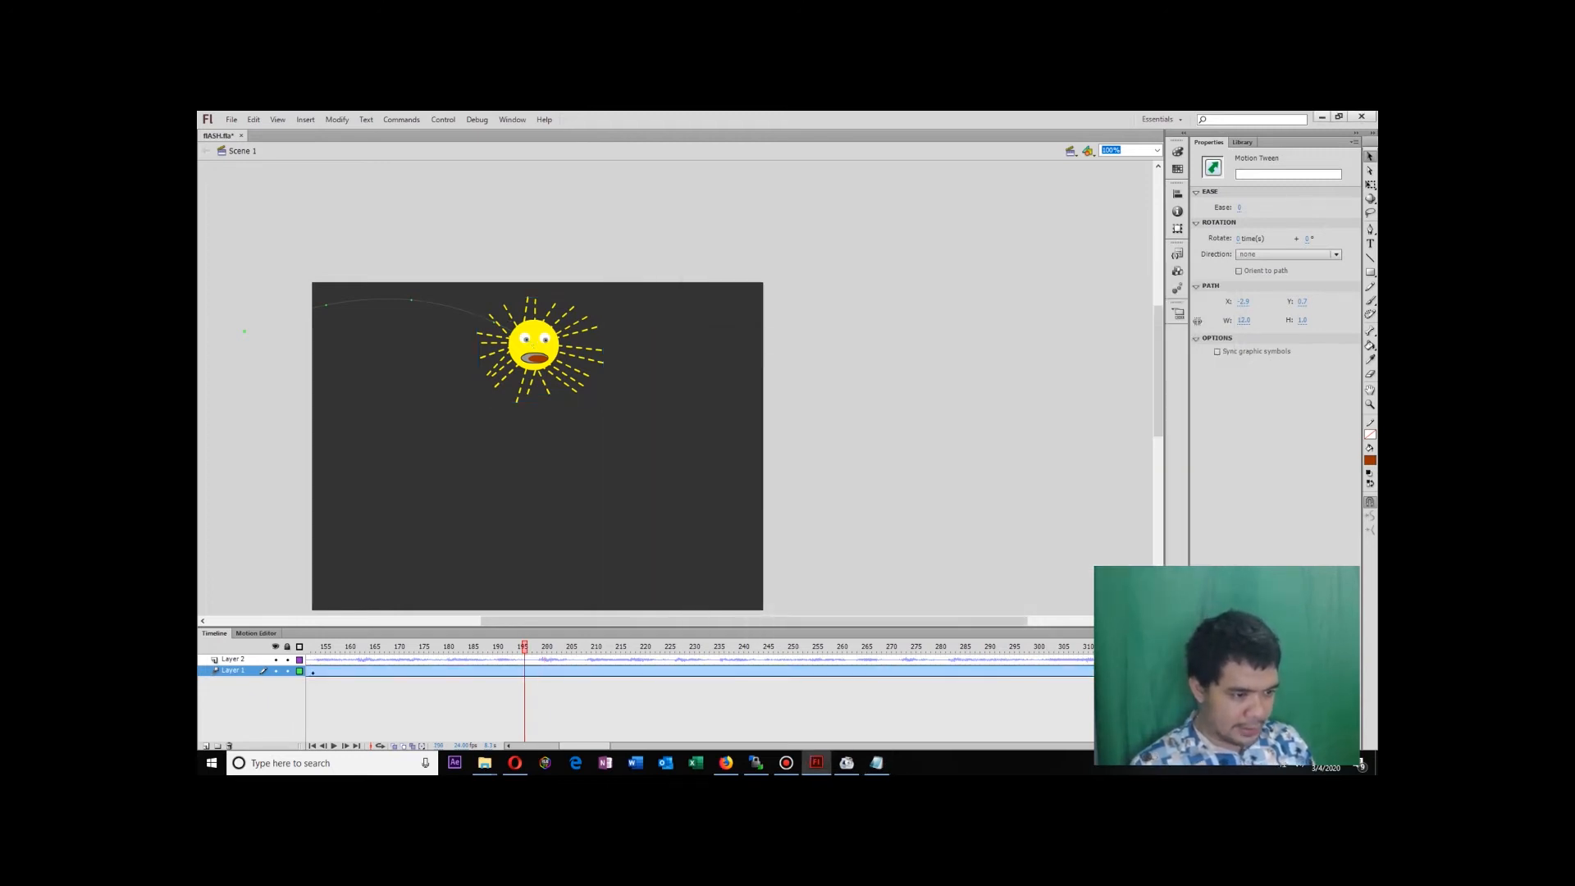
key("Return")
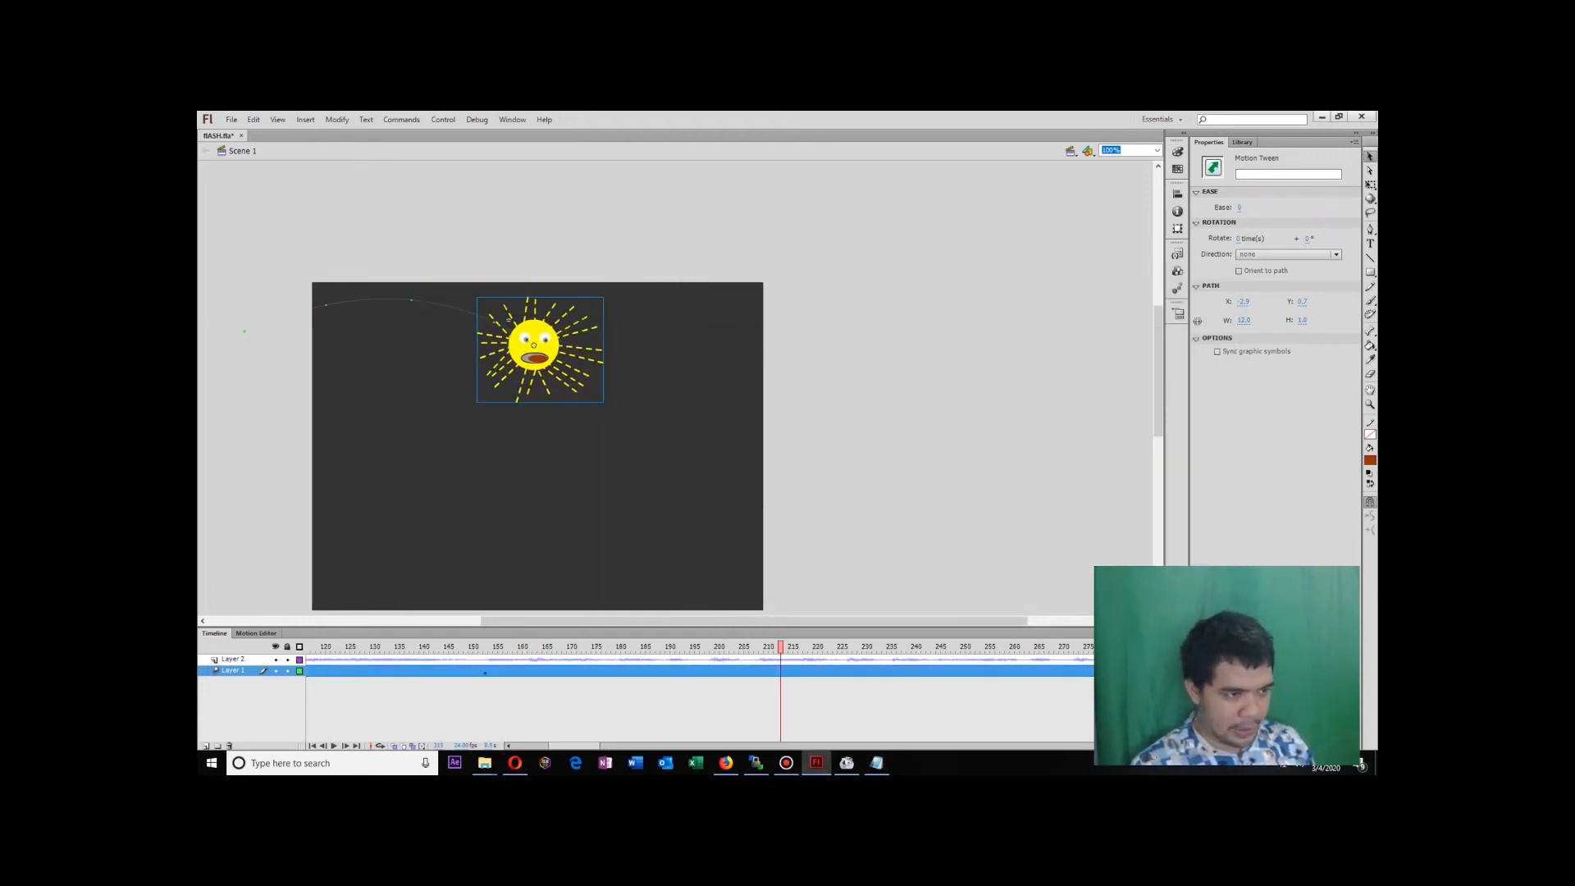
left_click(508, 318)
left_click_drag(509, 318, 525, 327)
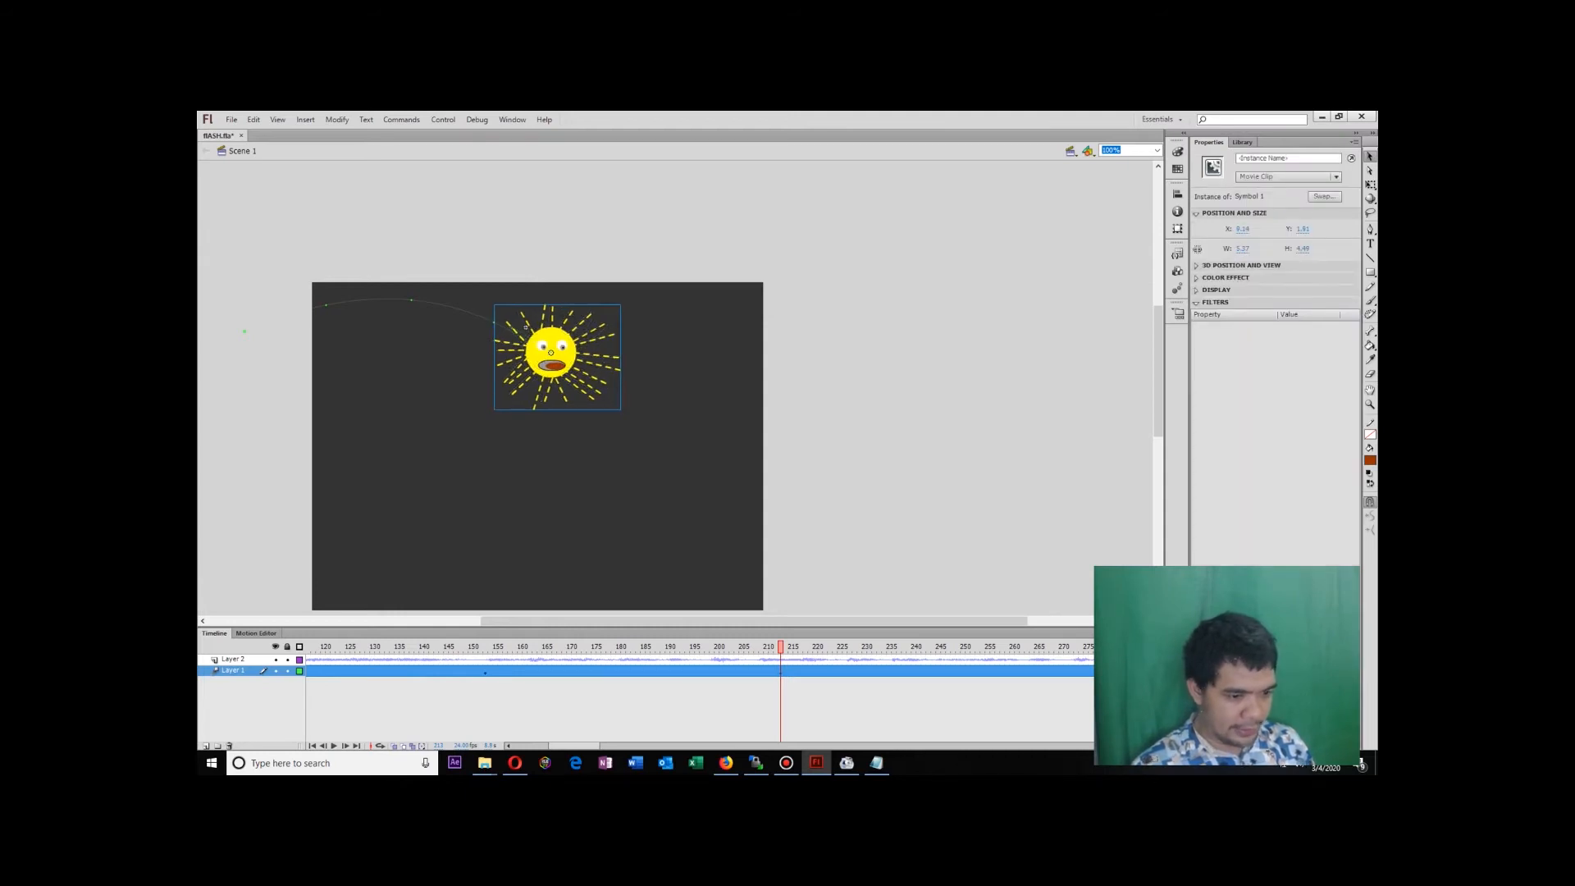
Play on to about frame 253 and add a keyframe there by shifting the sun slightly to the left.
key("Return")
key("Return")
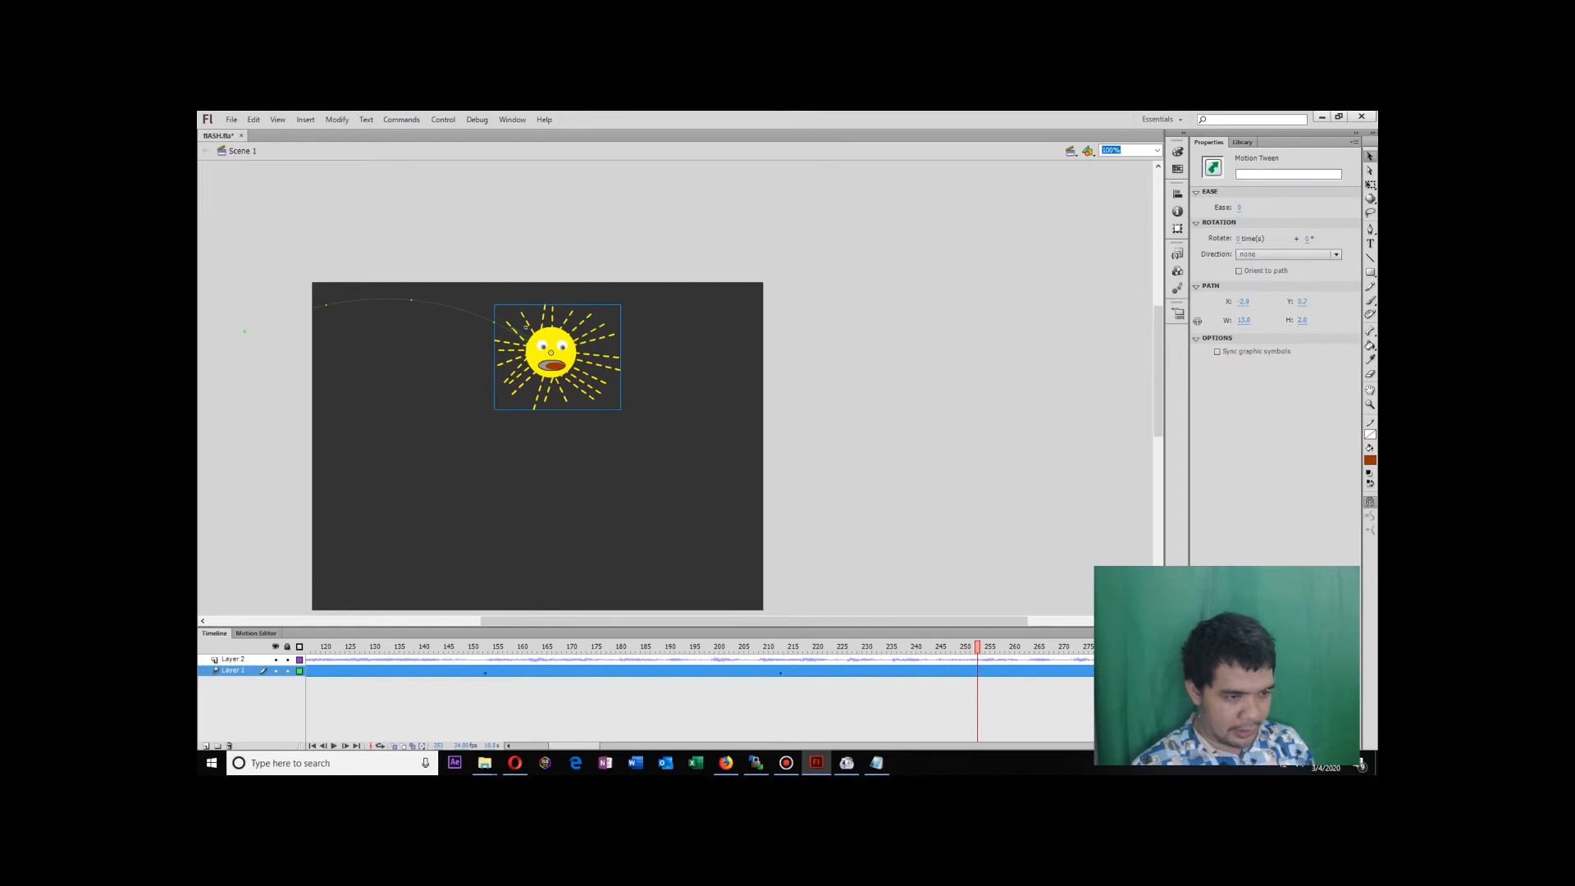
left_click_drag(526, 326, 510, 330)
left_click_drag(517, 352, 520, 352)
Add a keyframe at about frame 274 by moving the sun up and slightly right to the stage's upper edge.
key("Return")
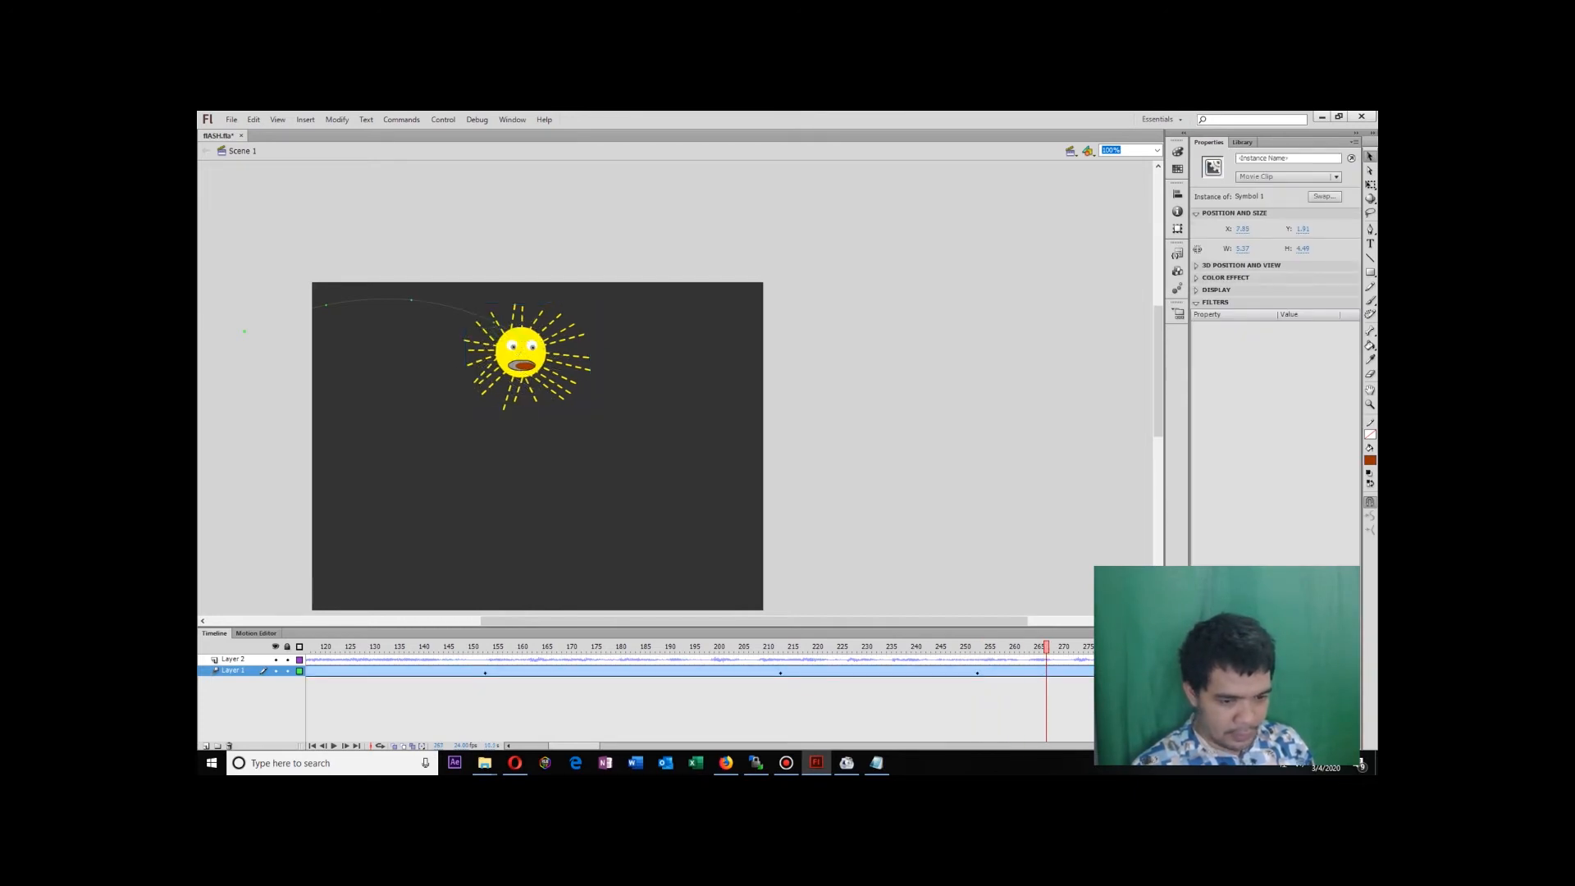
left_click(495, 326)
left_click_drag(496, 327, 510, 305)
left_click(495, 326)
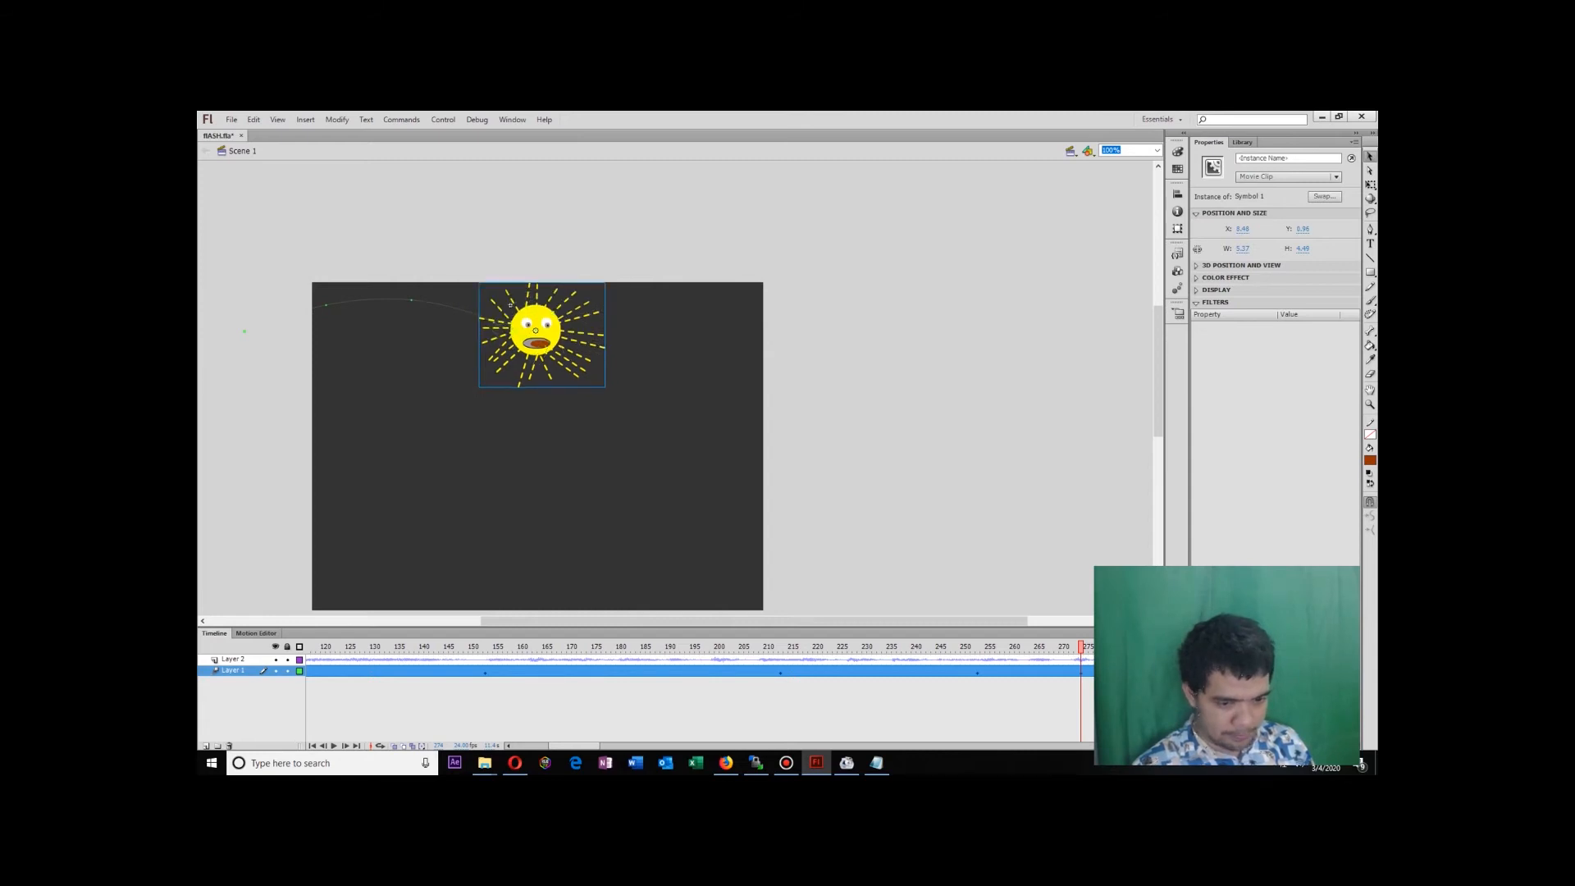
Play on to about frame 331 and add a keyframe there by moving the sun down and slightly right.
key("Return")
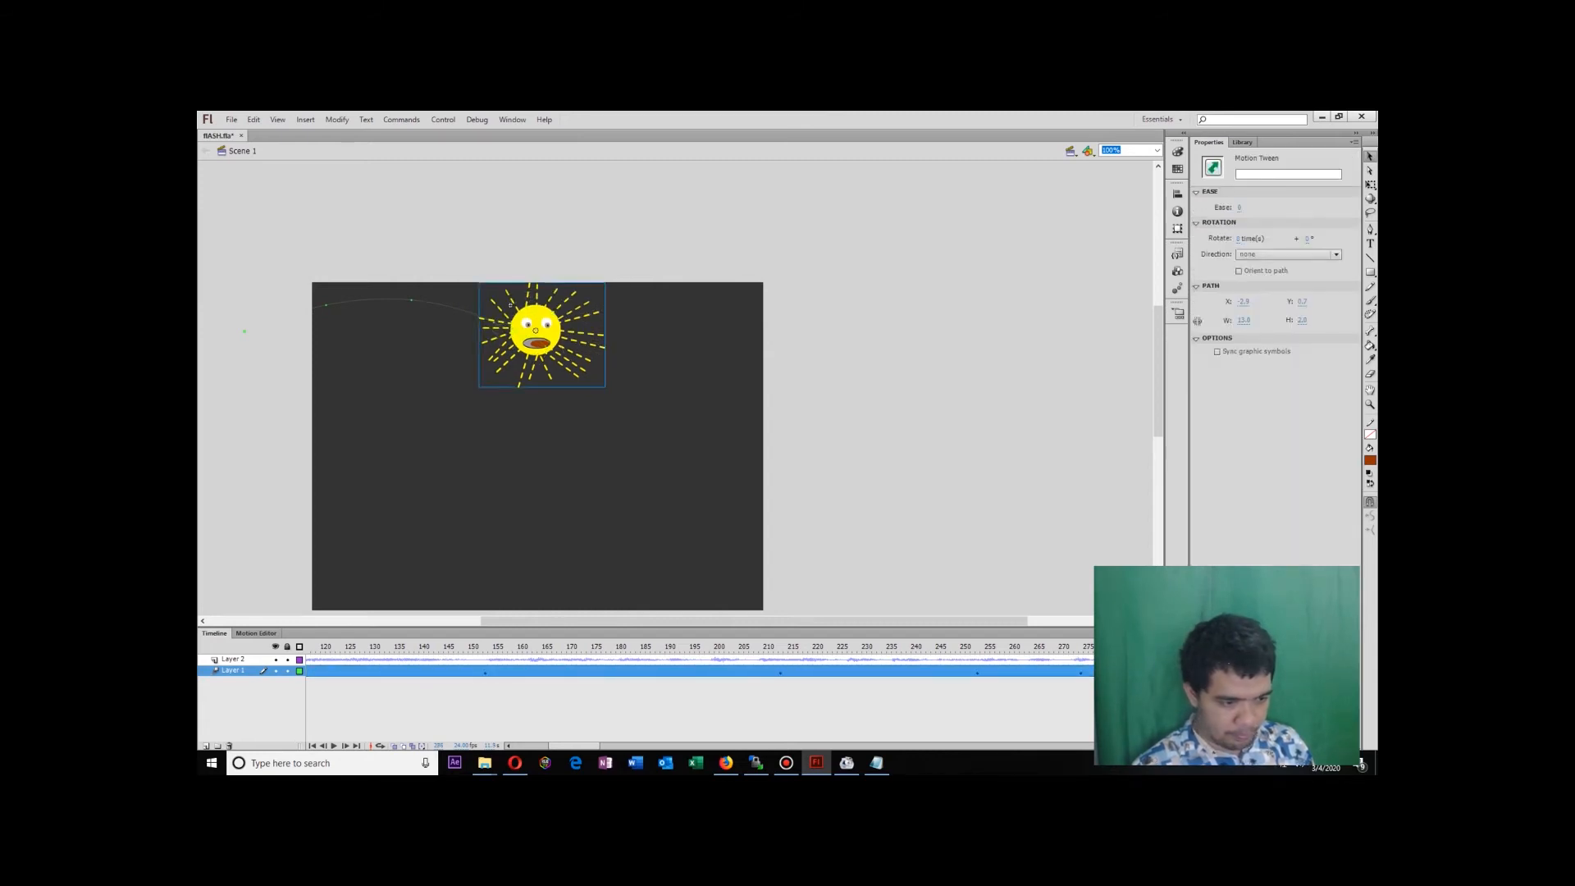
scroll(693, 697, "right", 10)
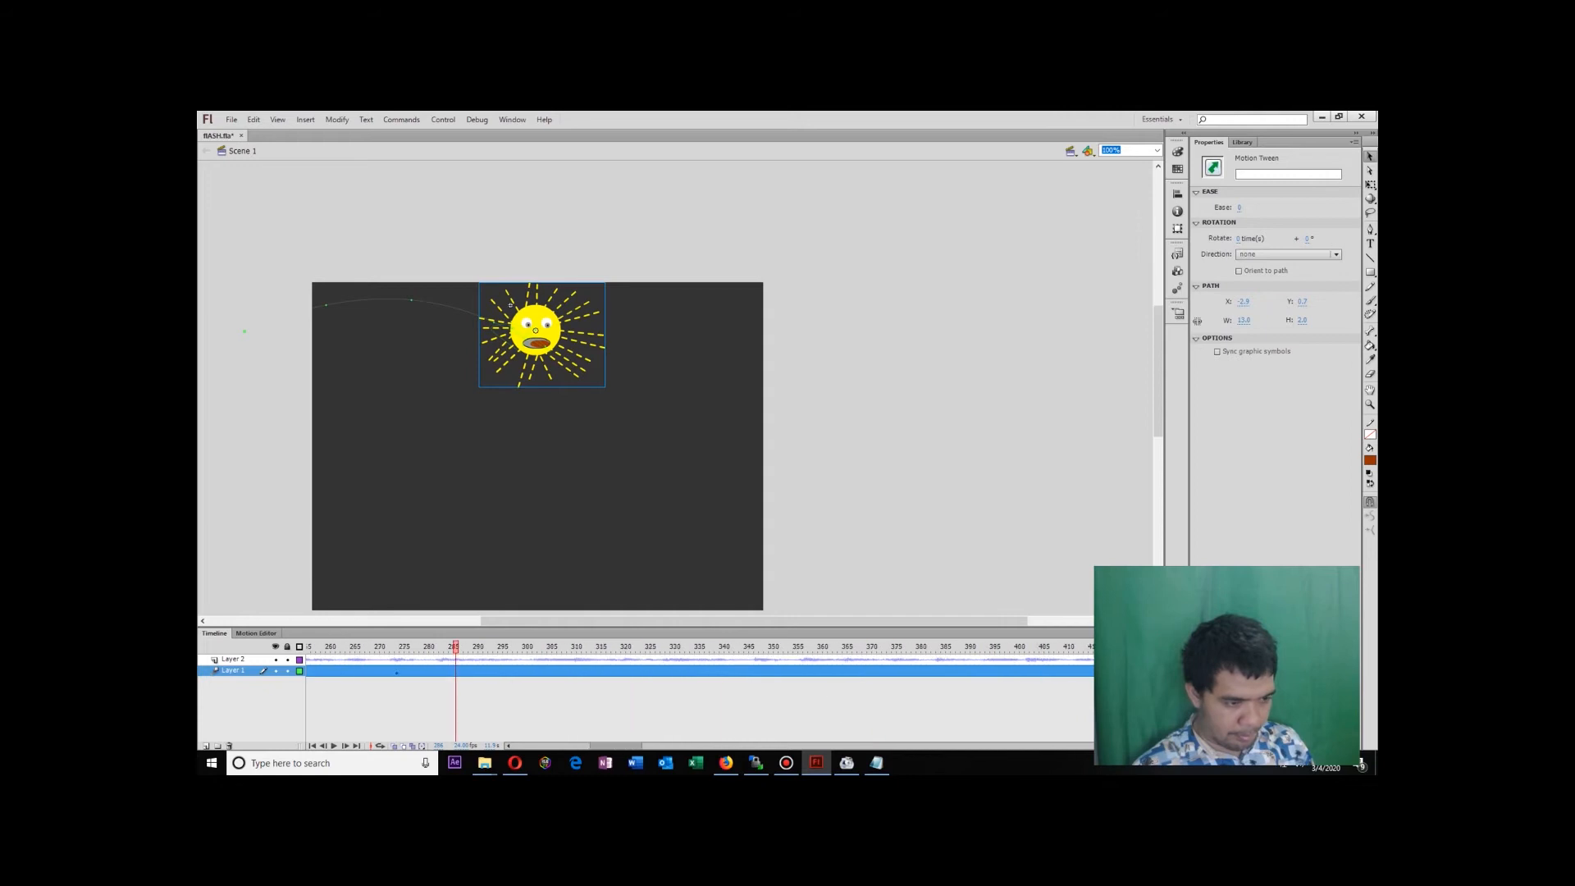
key("Return")
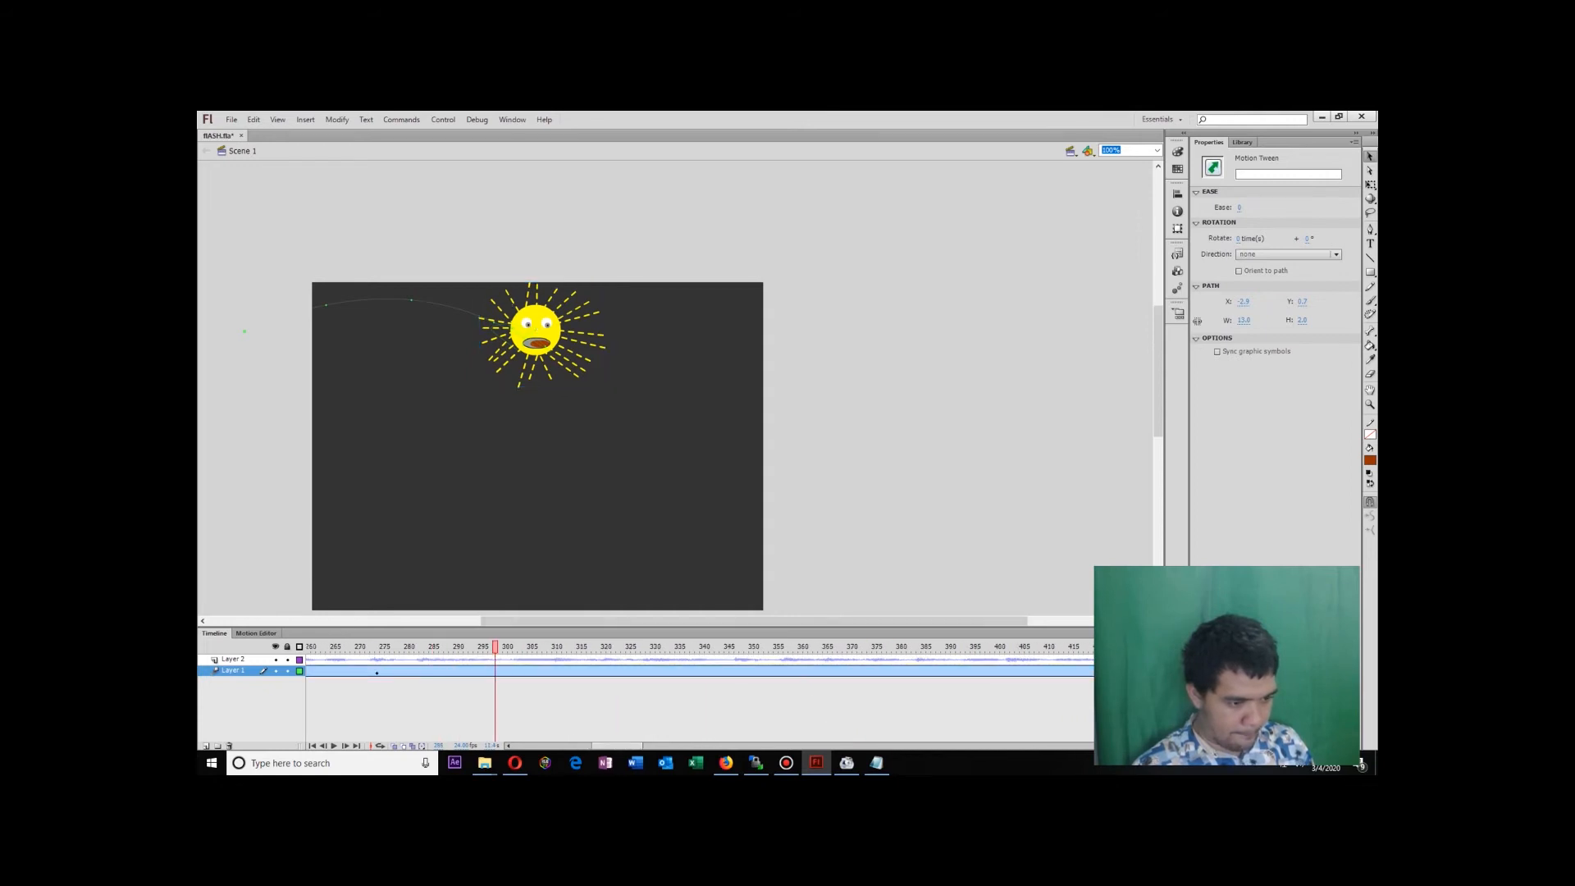
key("Return")
left_click_drag(510, 305, 532, 321)
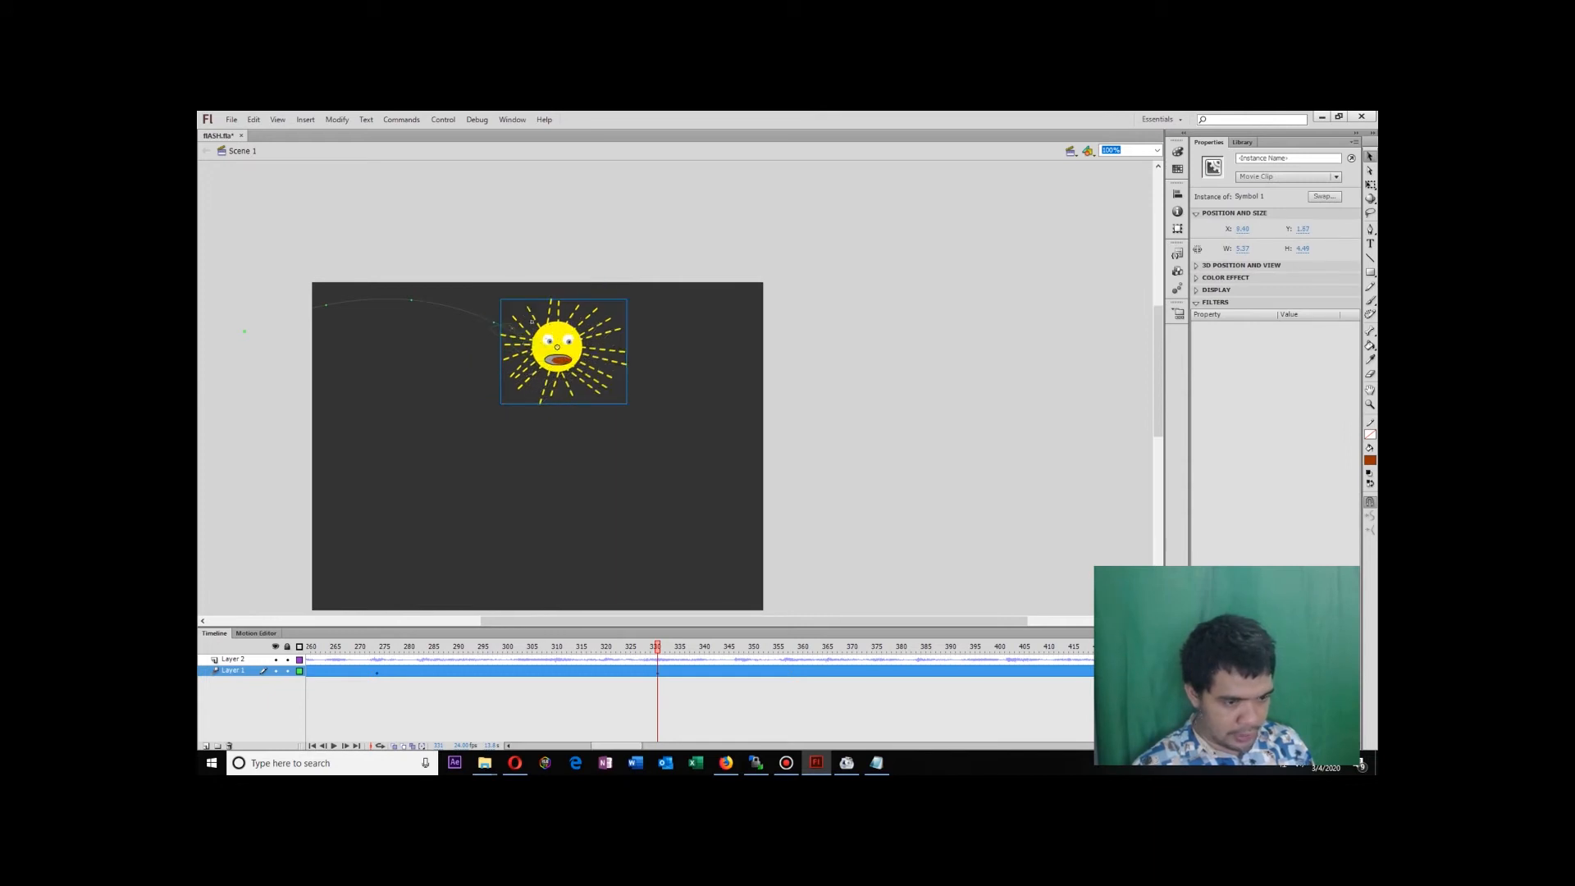
Add a keyframe at about frame 405 by moving the sun slightly left and lower on the stage.
key("Return")
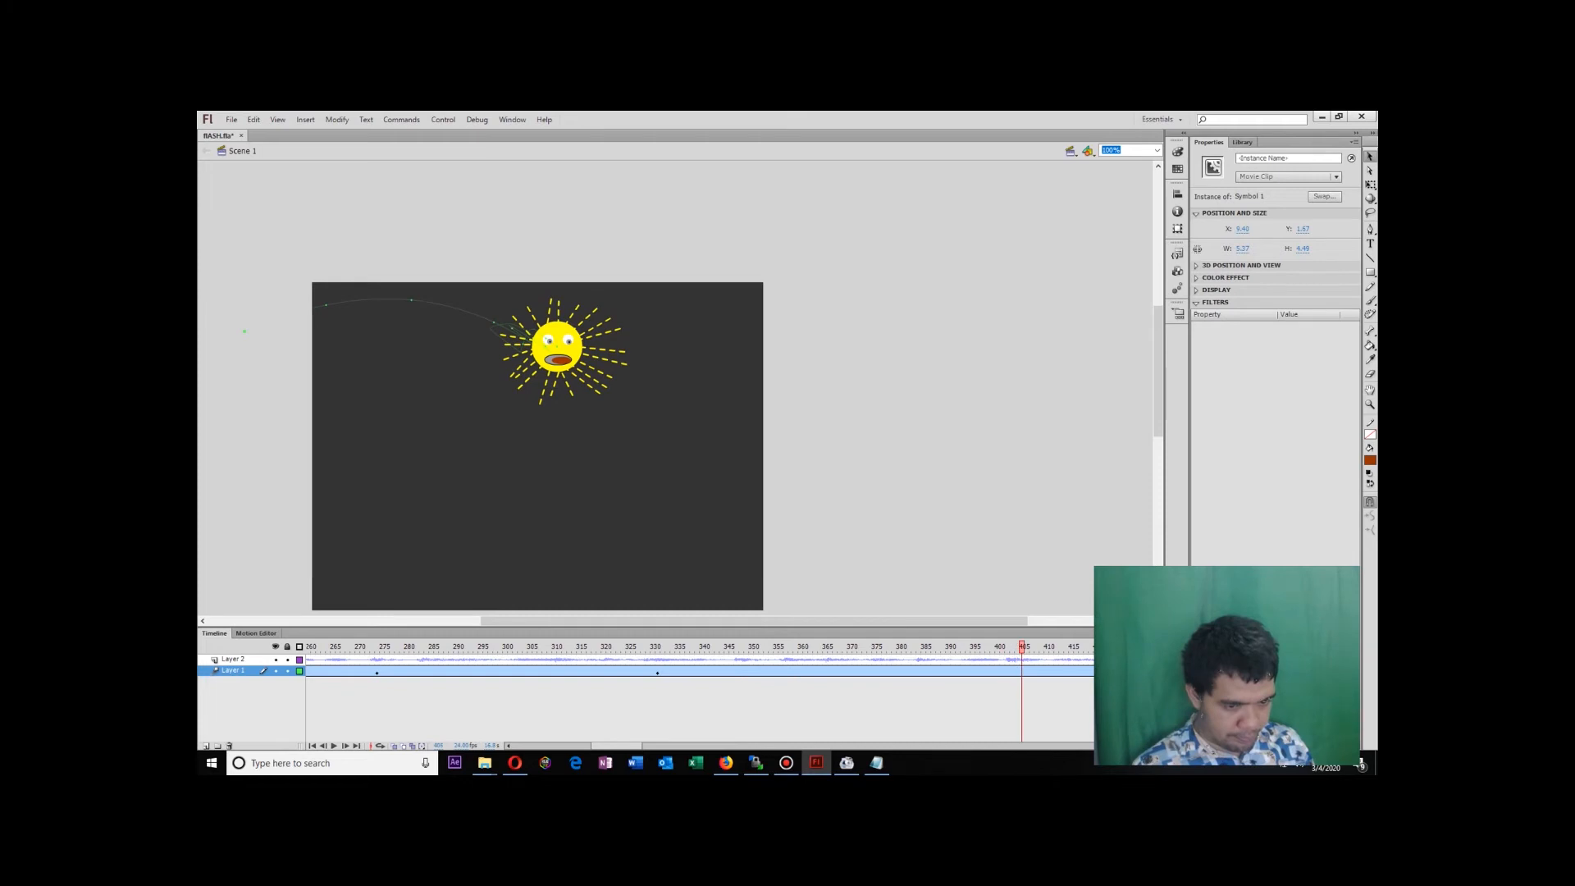
left_click(533, 322)
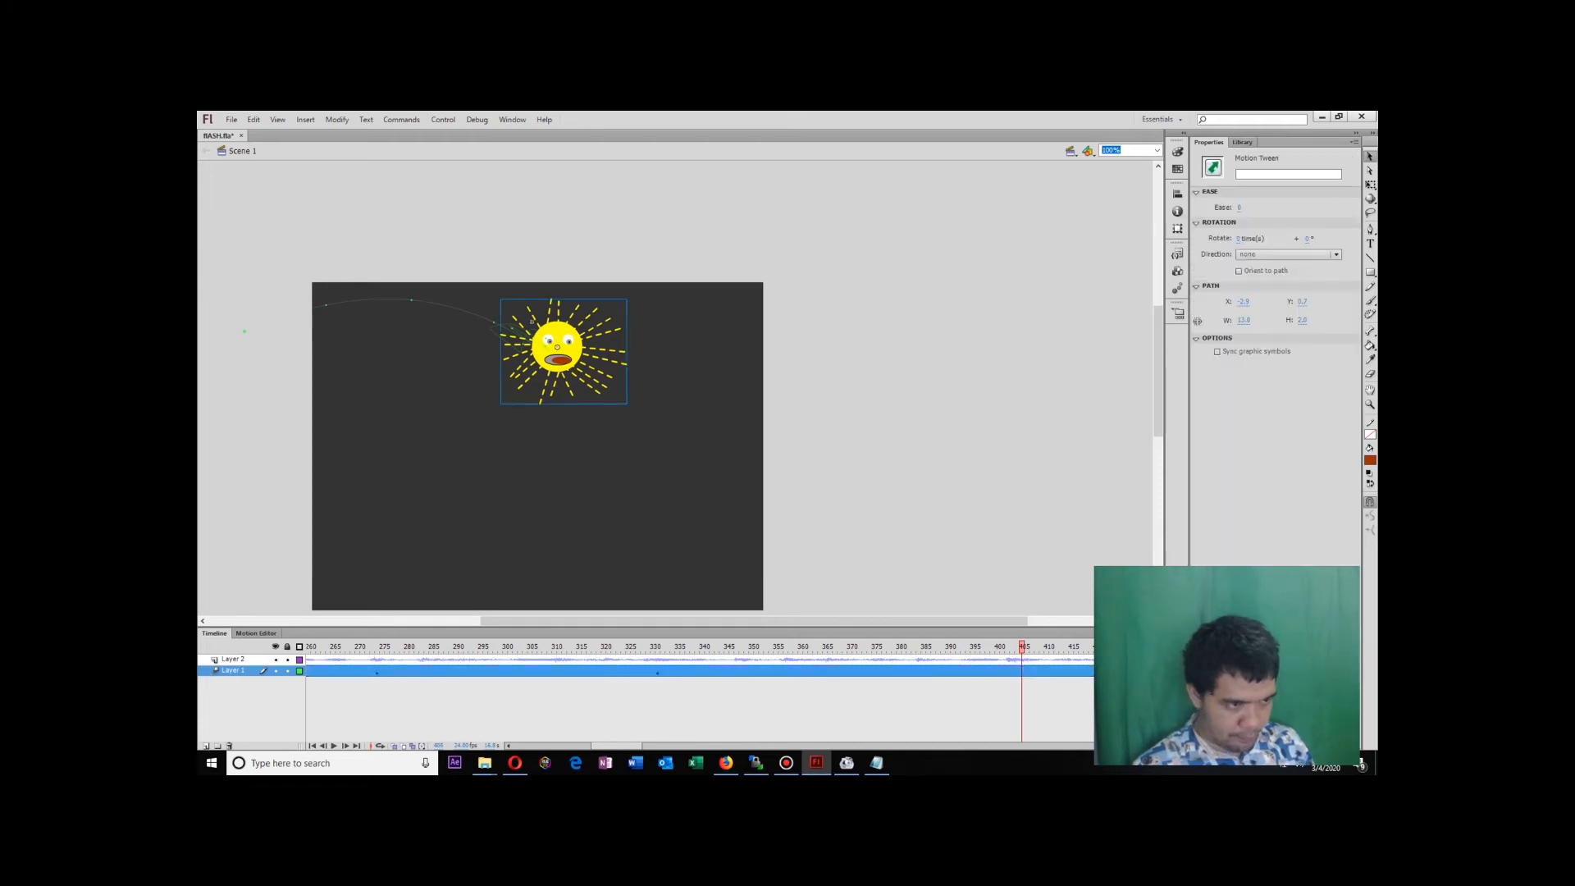
left_click_drag(532, 322, 510, 334)
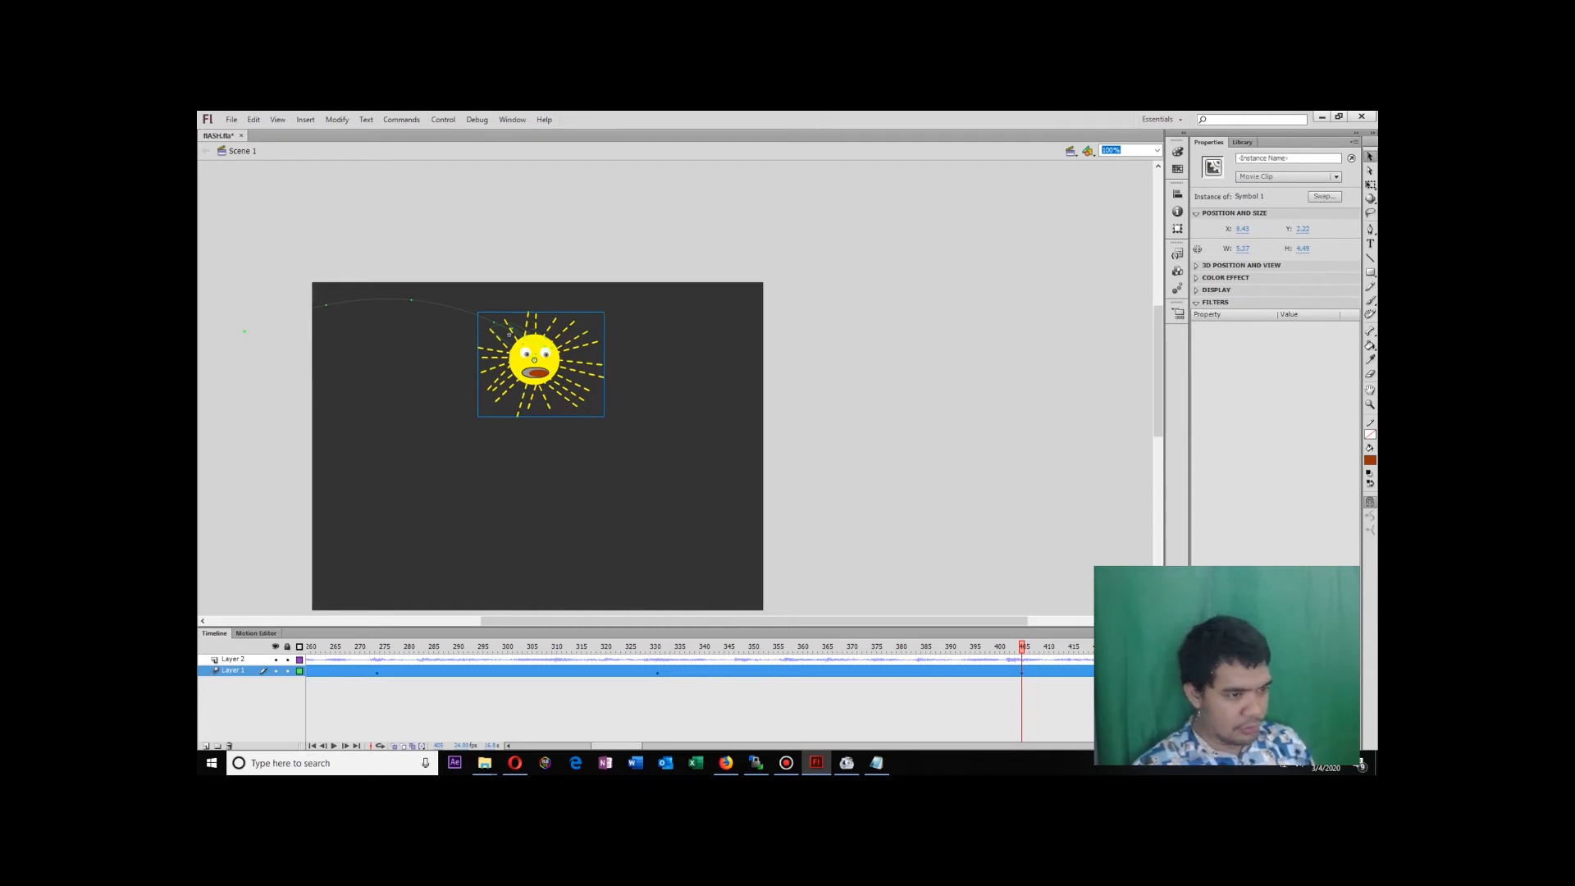
Add a keyframe at frame 444 that carries the sun off the stage's right side along an upward arc, and test the movie.
key("Return")
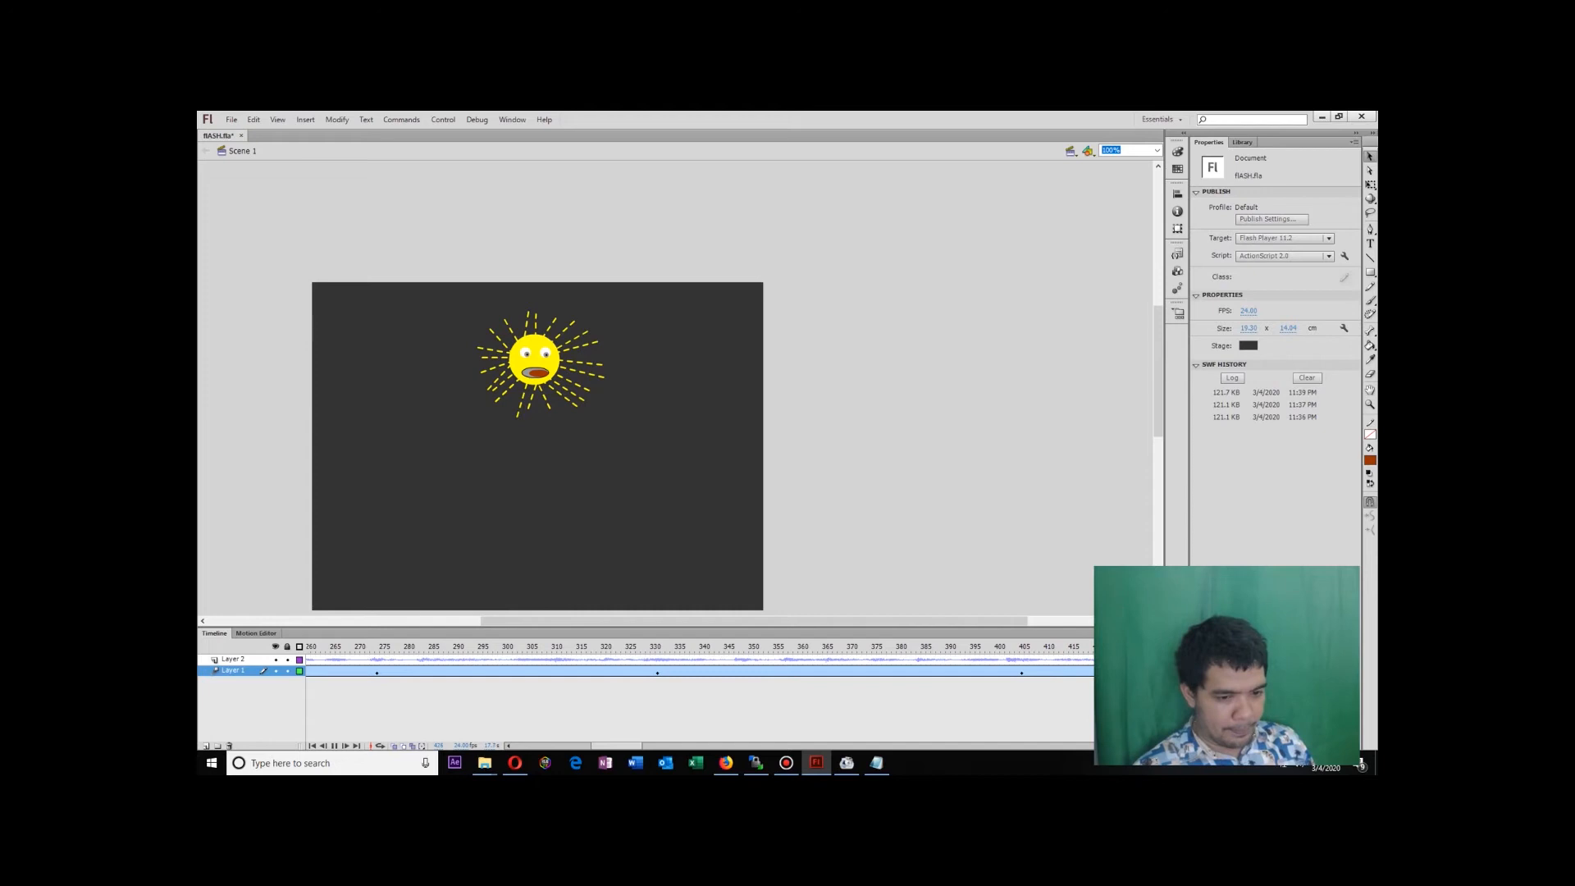
key("Return")
key("Return")
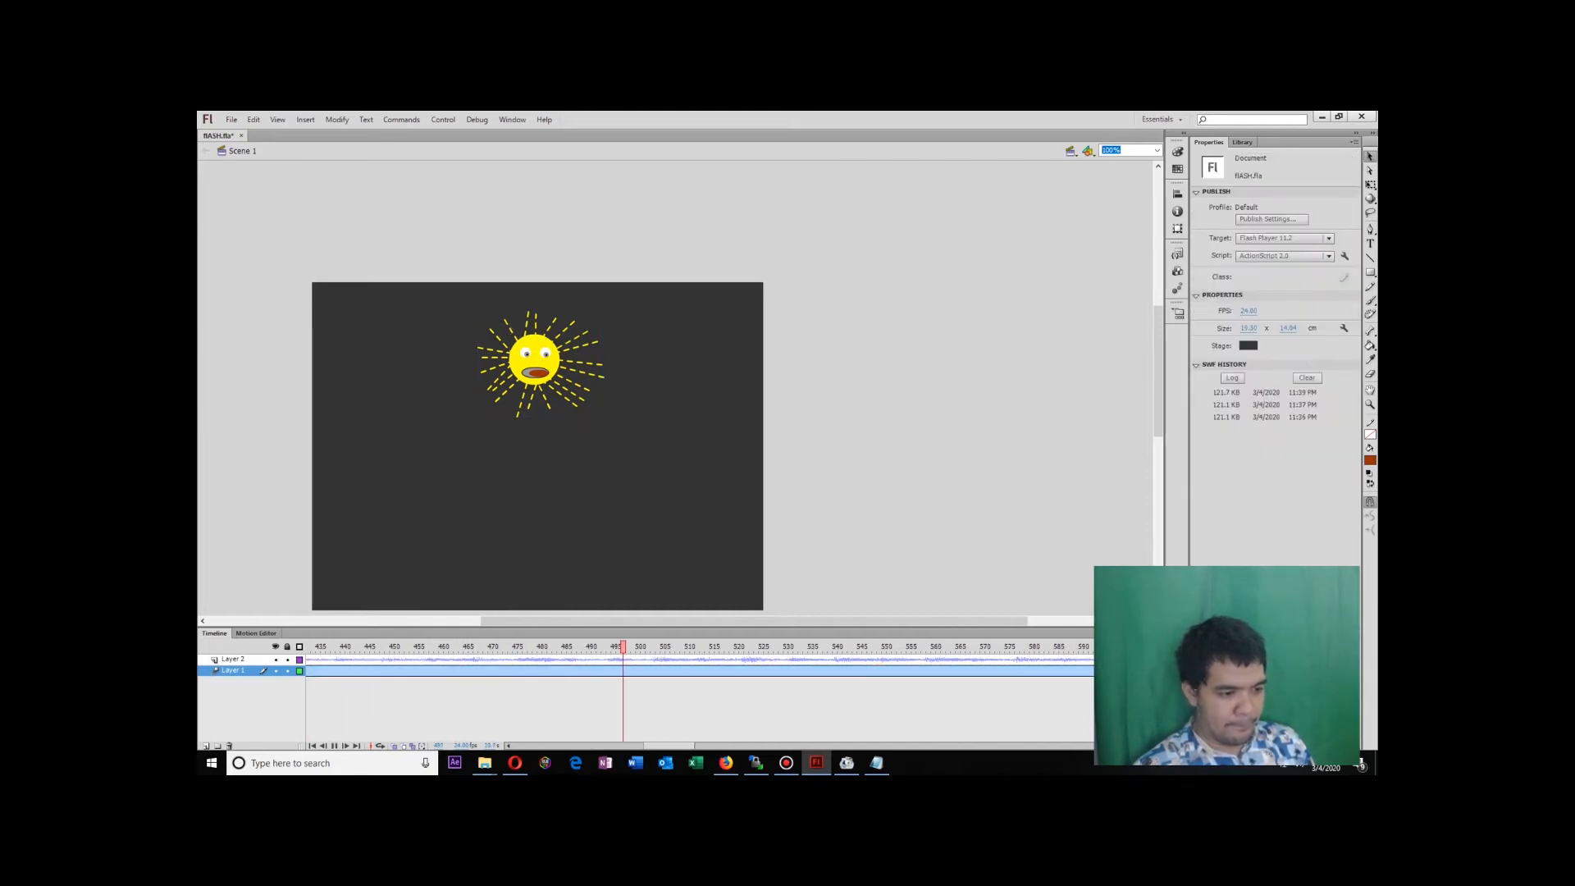
key("Return")
key("Return")
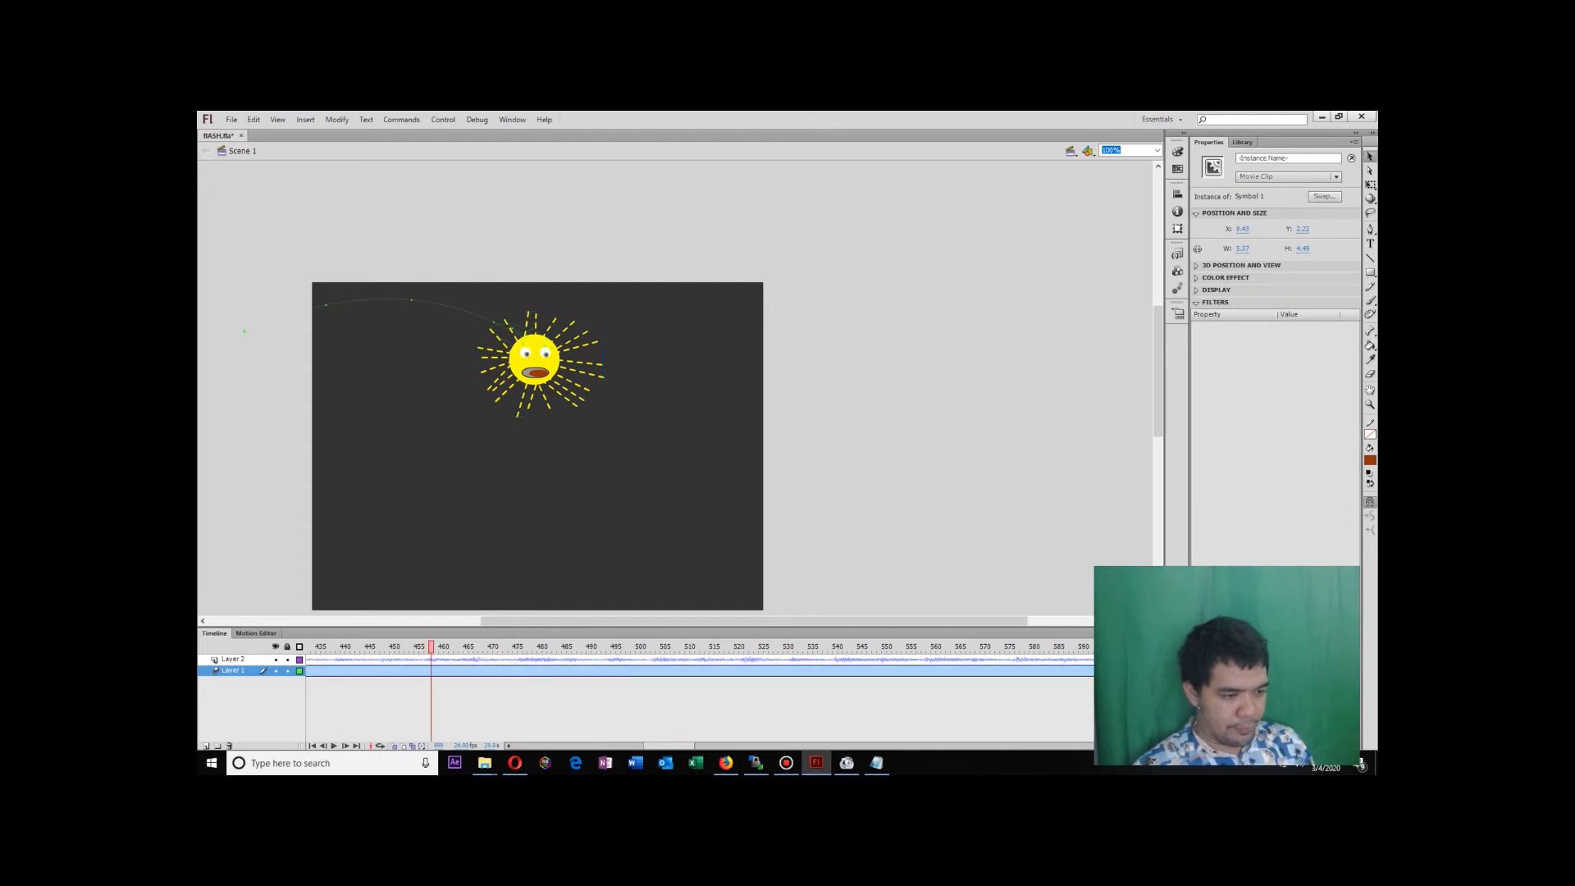
key("Return")
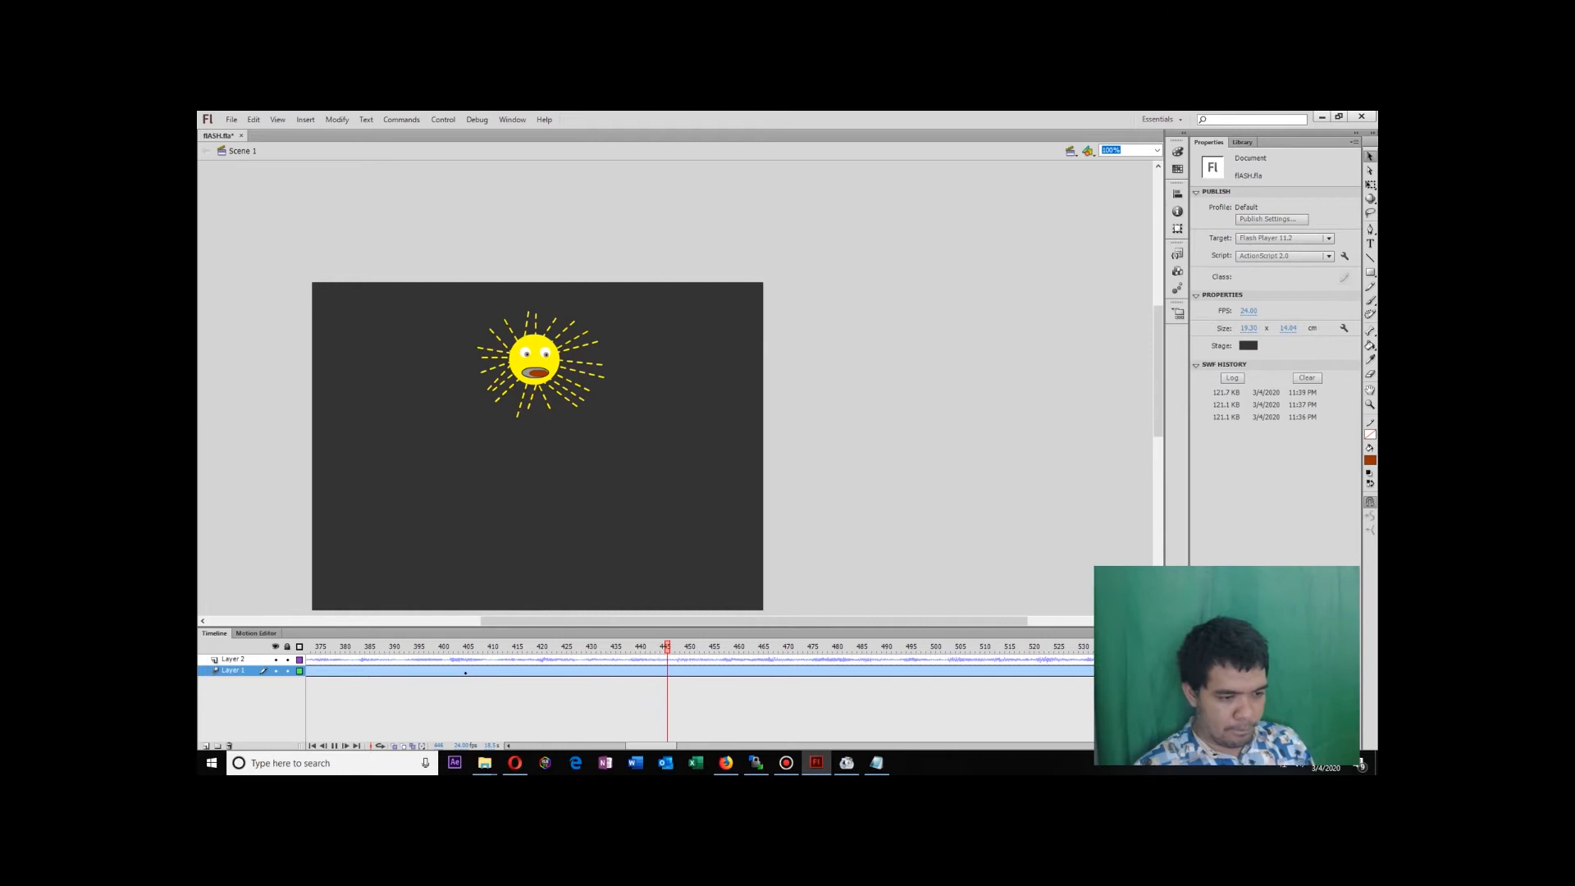
key("Return")
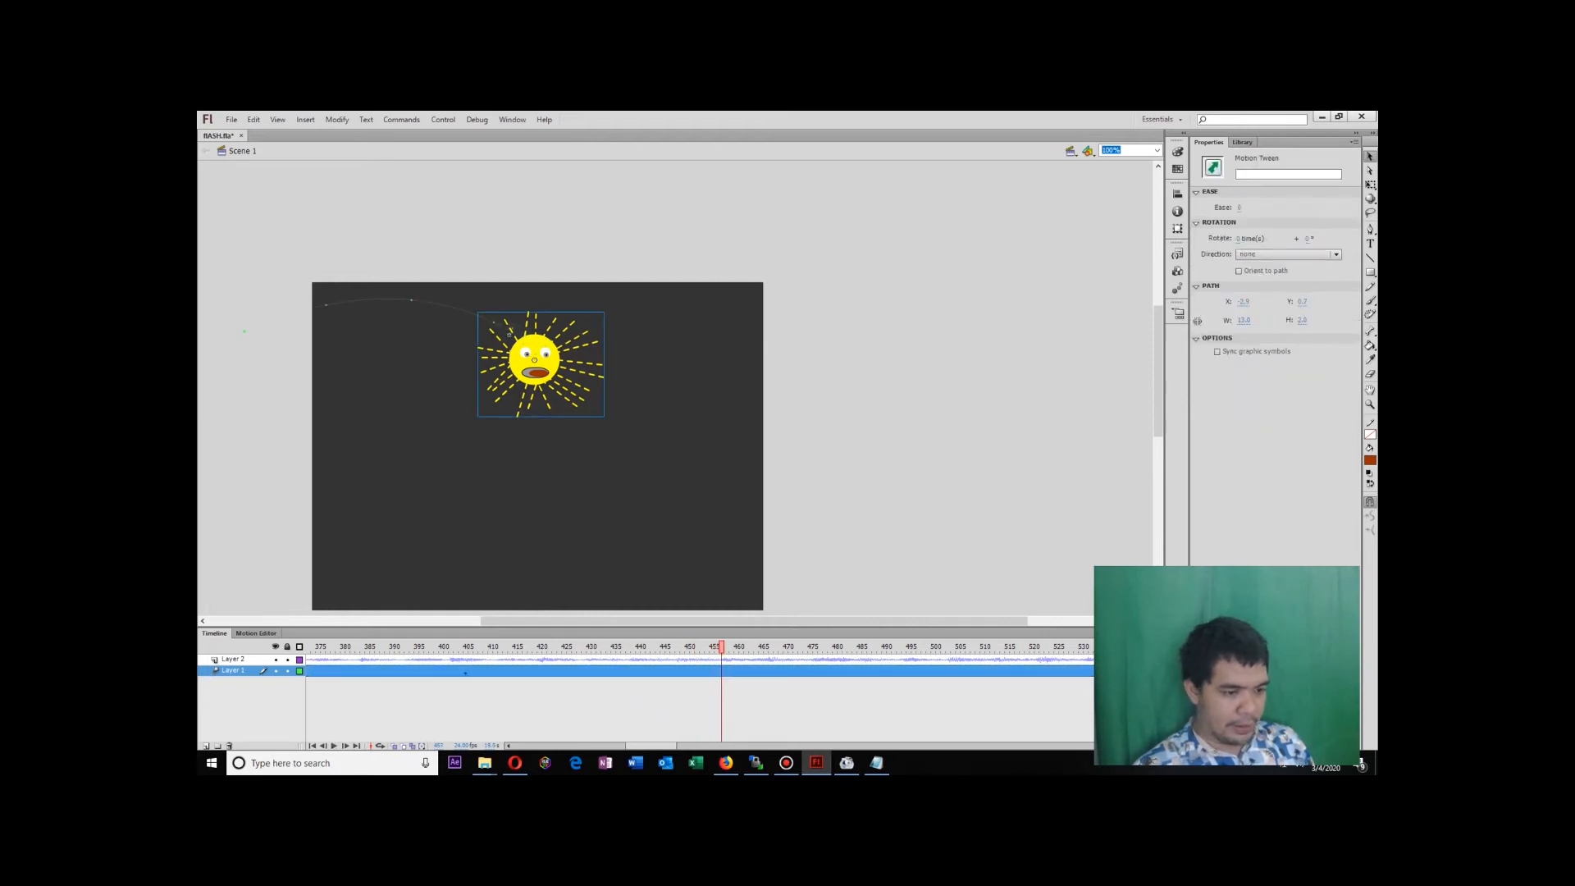
key("Return")
key("Return")
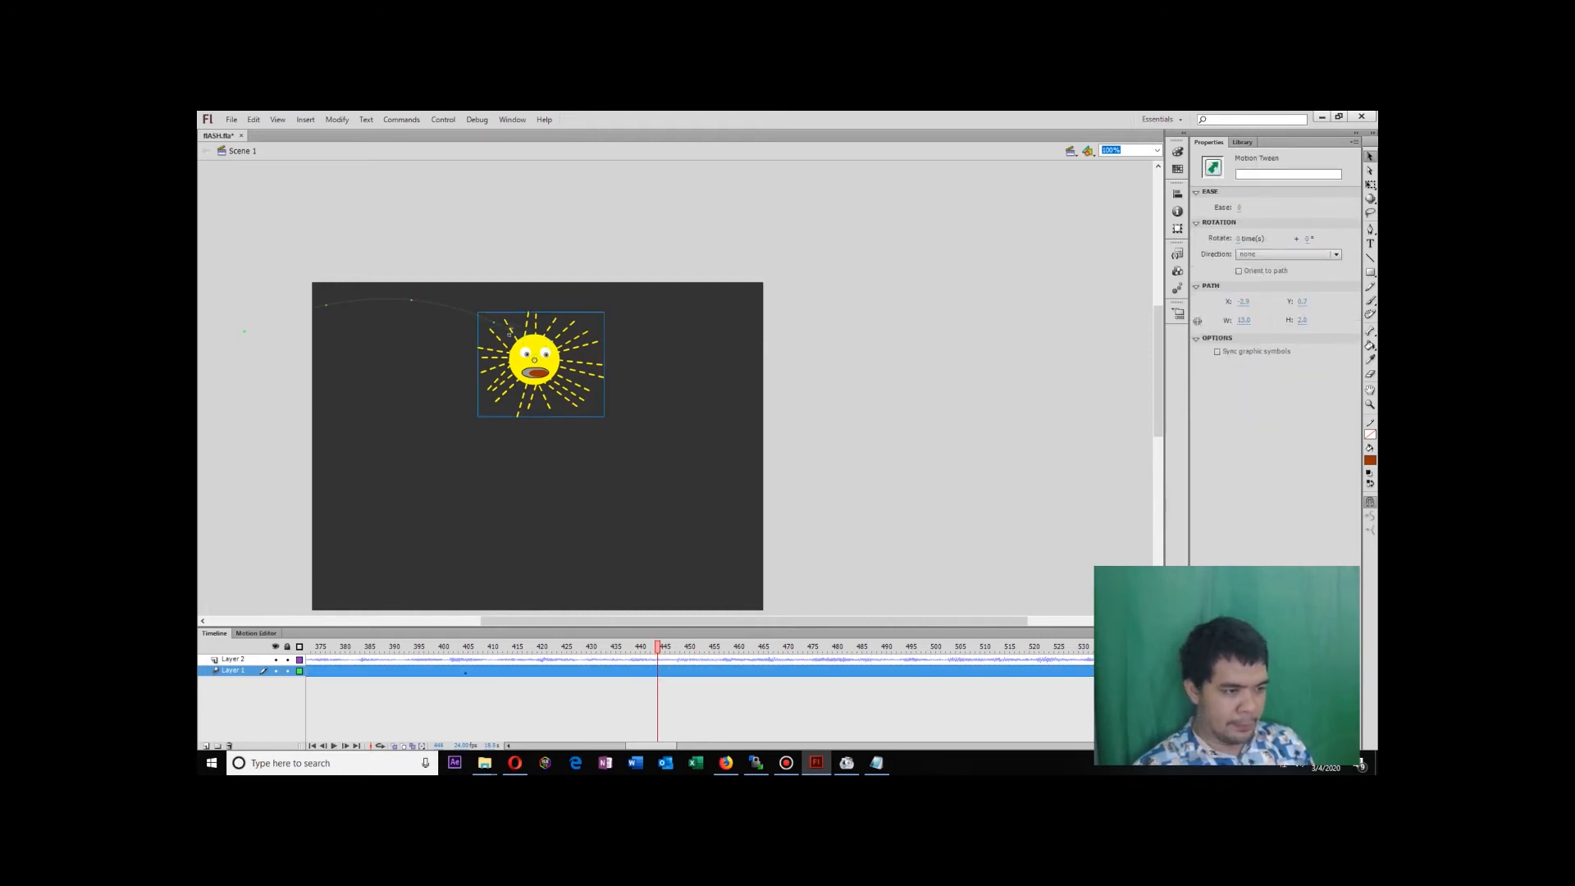
left_click_drag(520, 349, 696, 284)
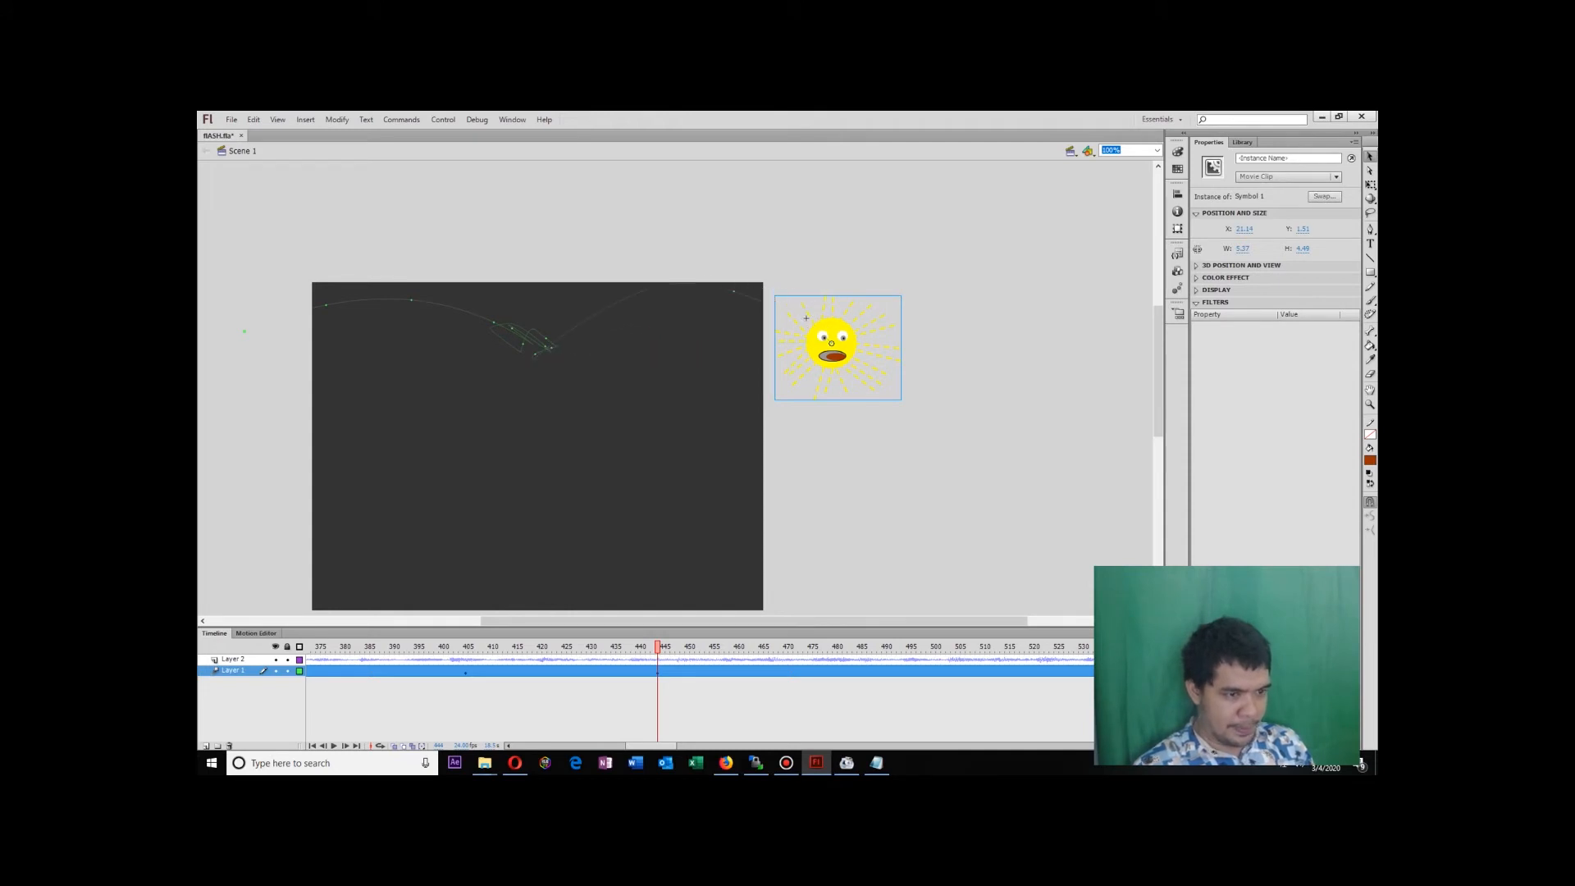
key("ctrl+Return")
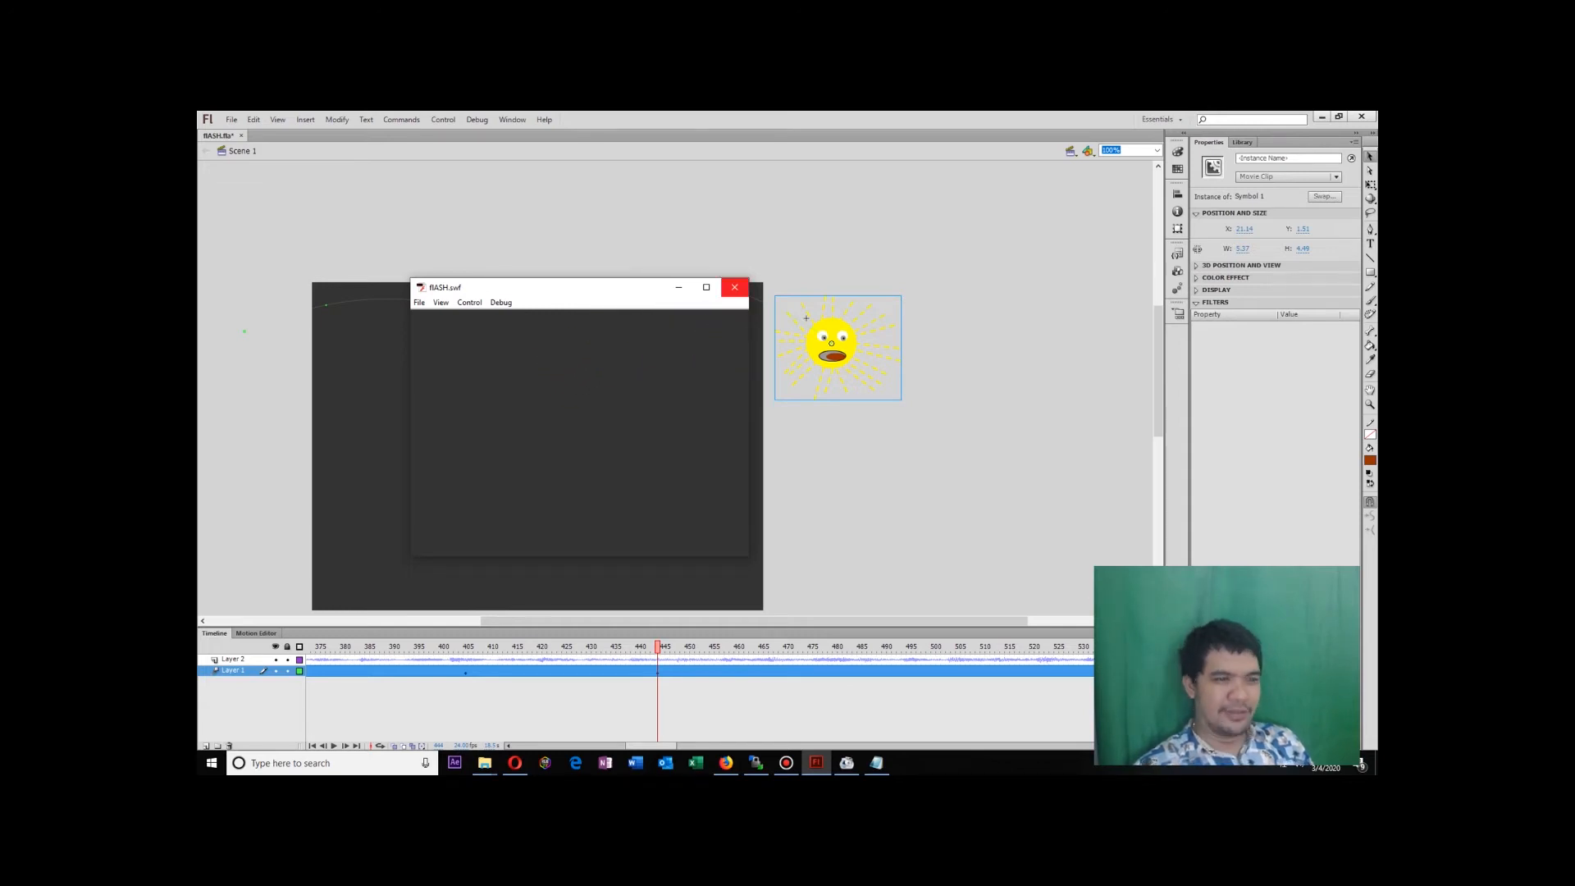
left_click(734, 287)
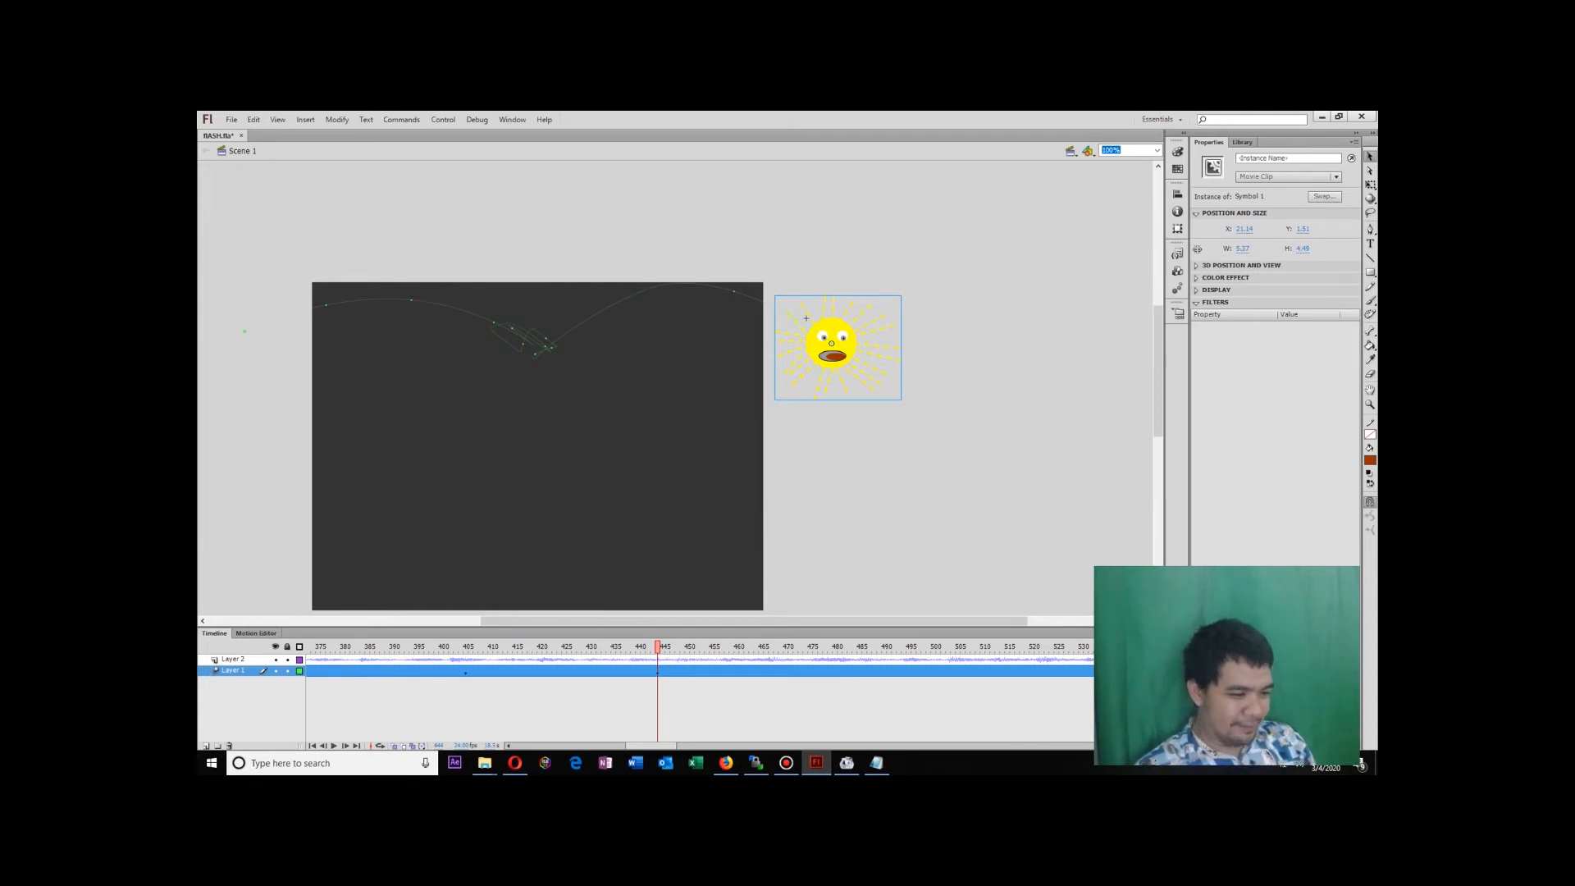
Add a new layer above the sun's layer and insert blank keyframes on it at about frames 152 and 212.
left_click_drag(657, 647, 883, 646)
left_click(525, 327)
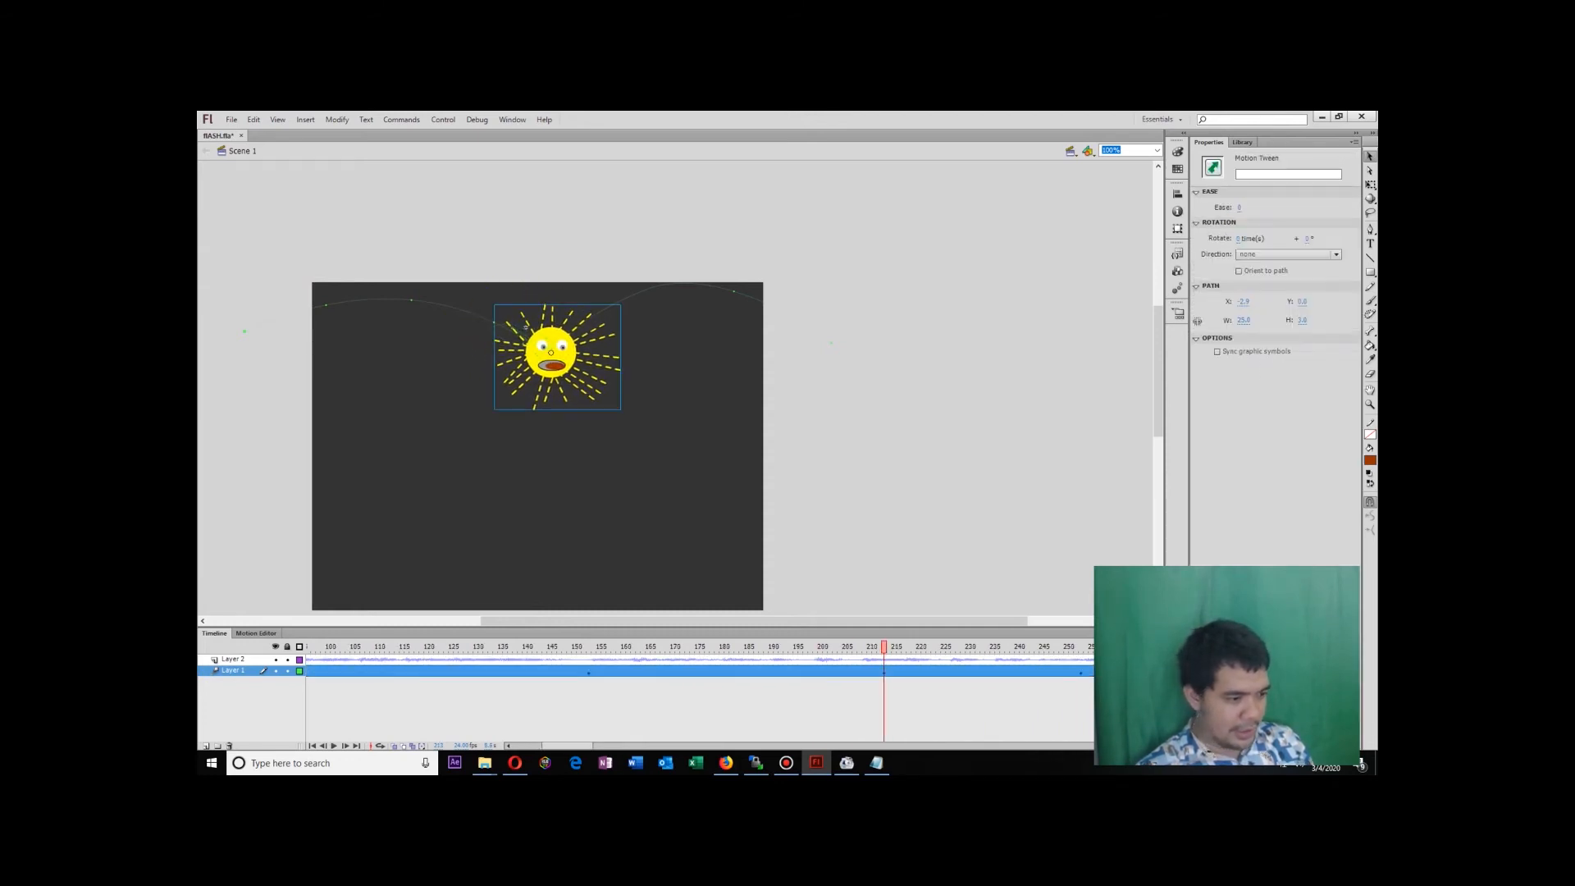
left_click(206, 745)
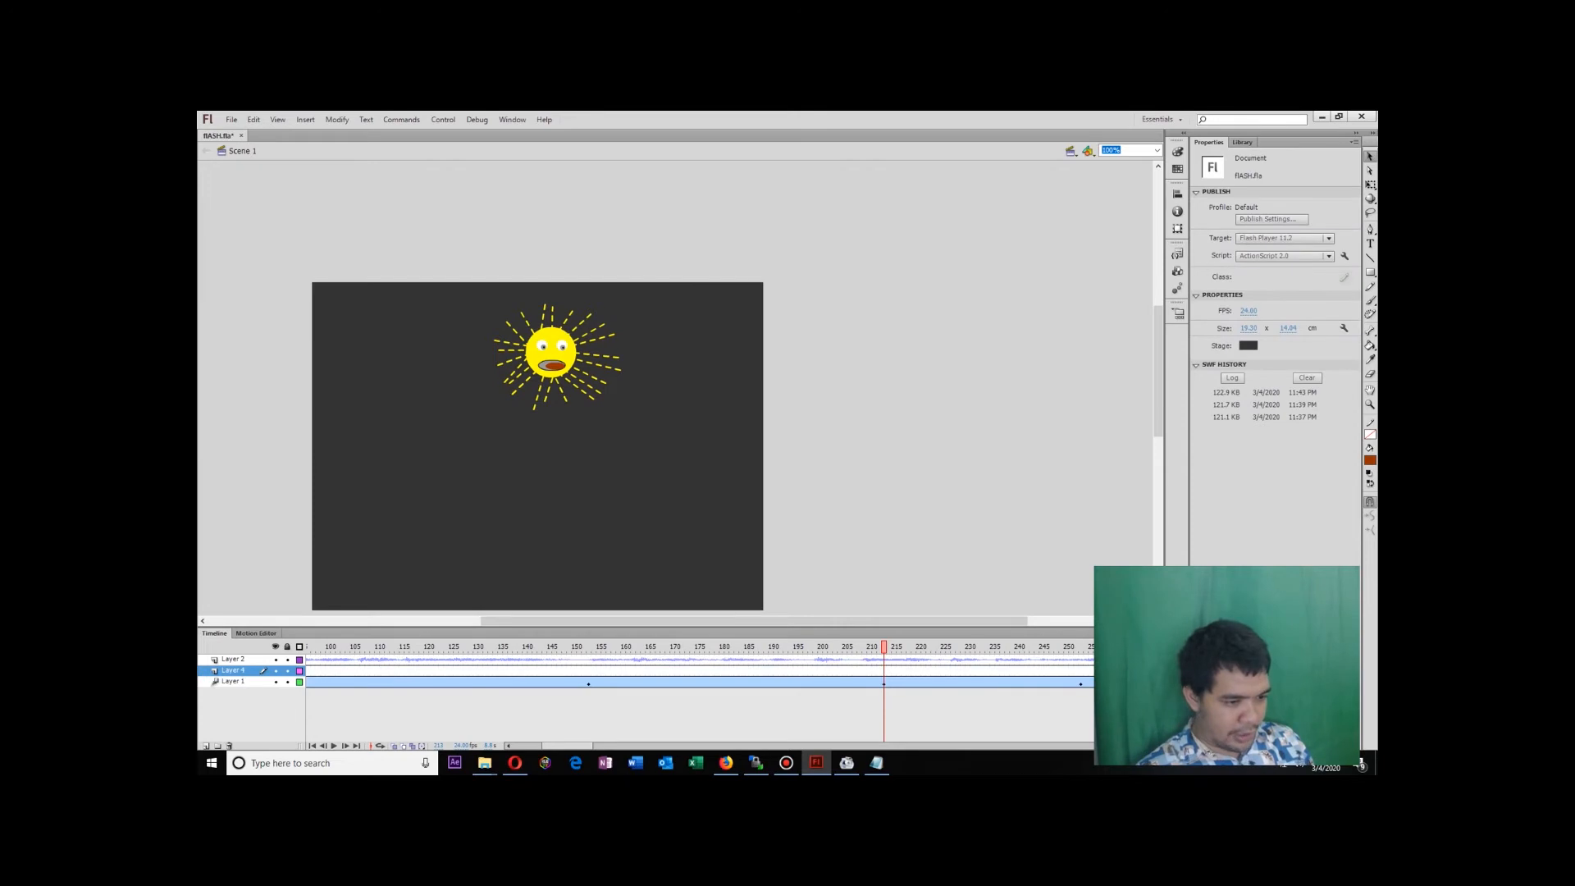
left_click(588, 671)
right_click(588, 670)
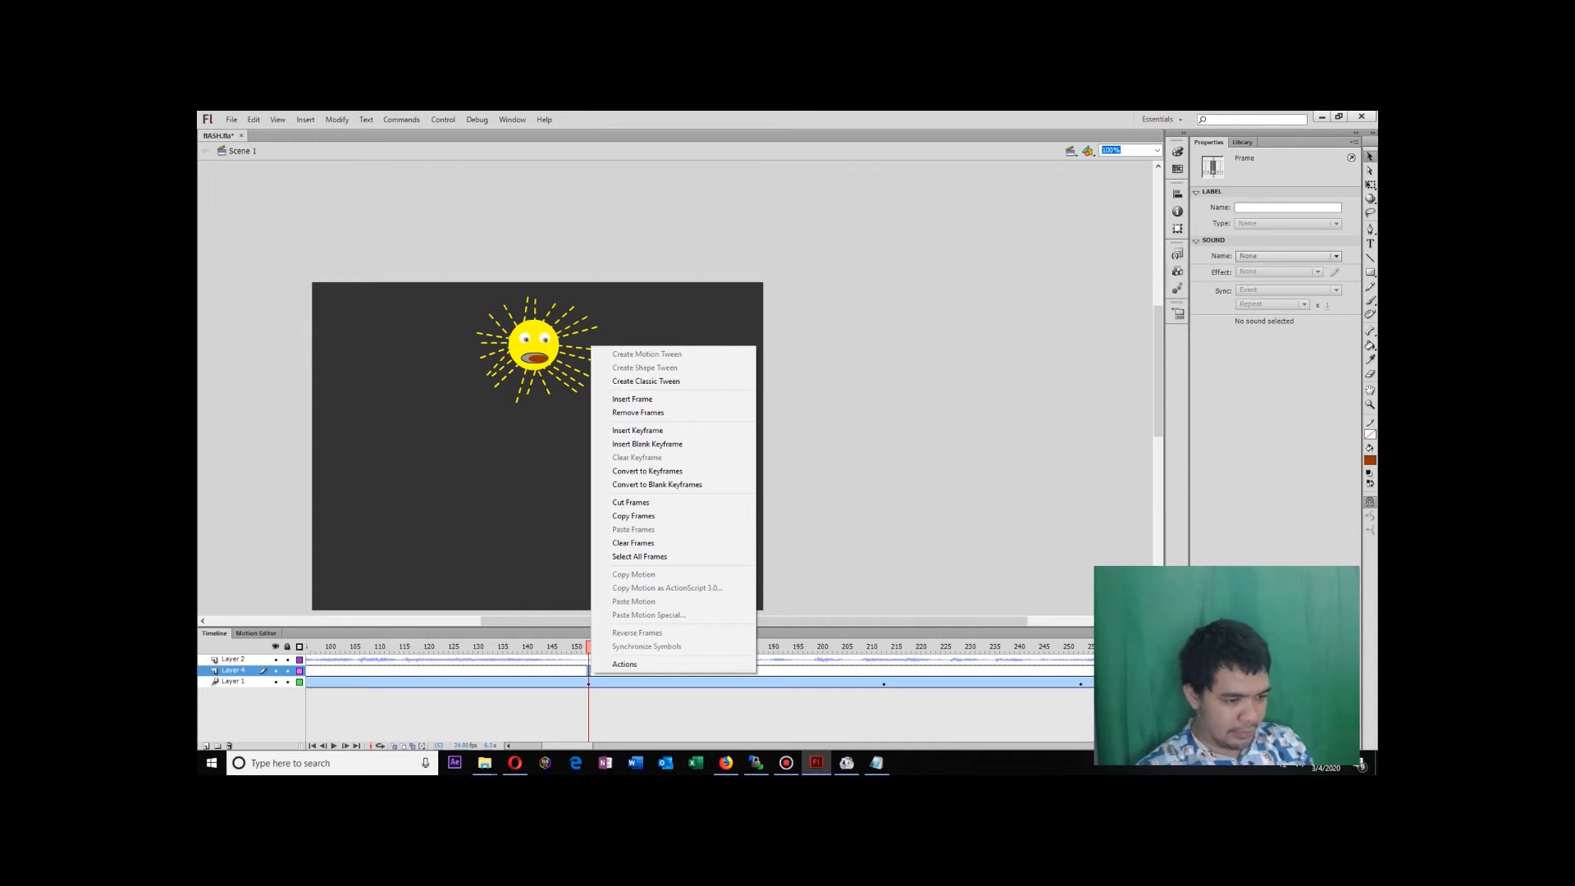
key("Escape")
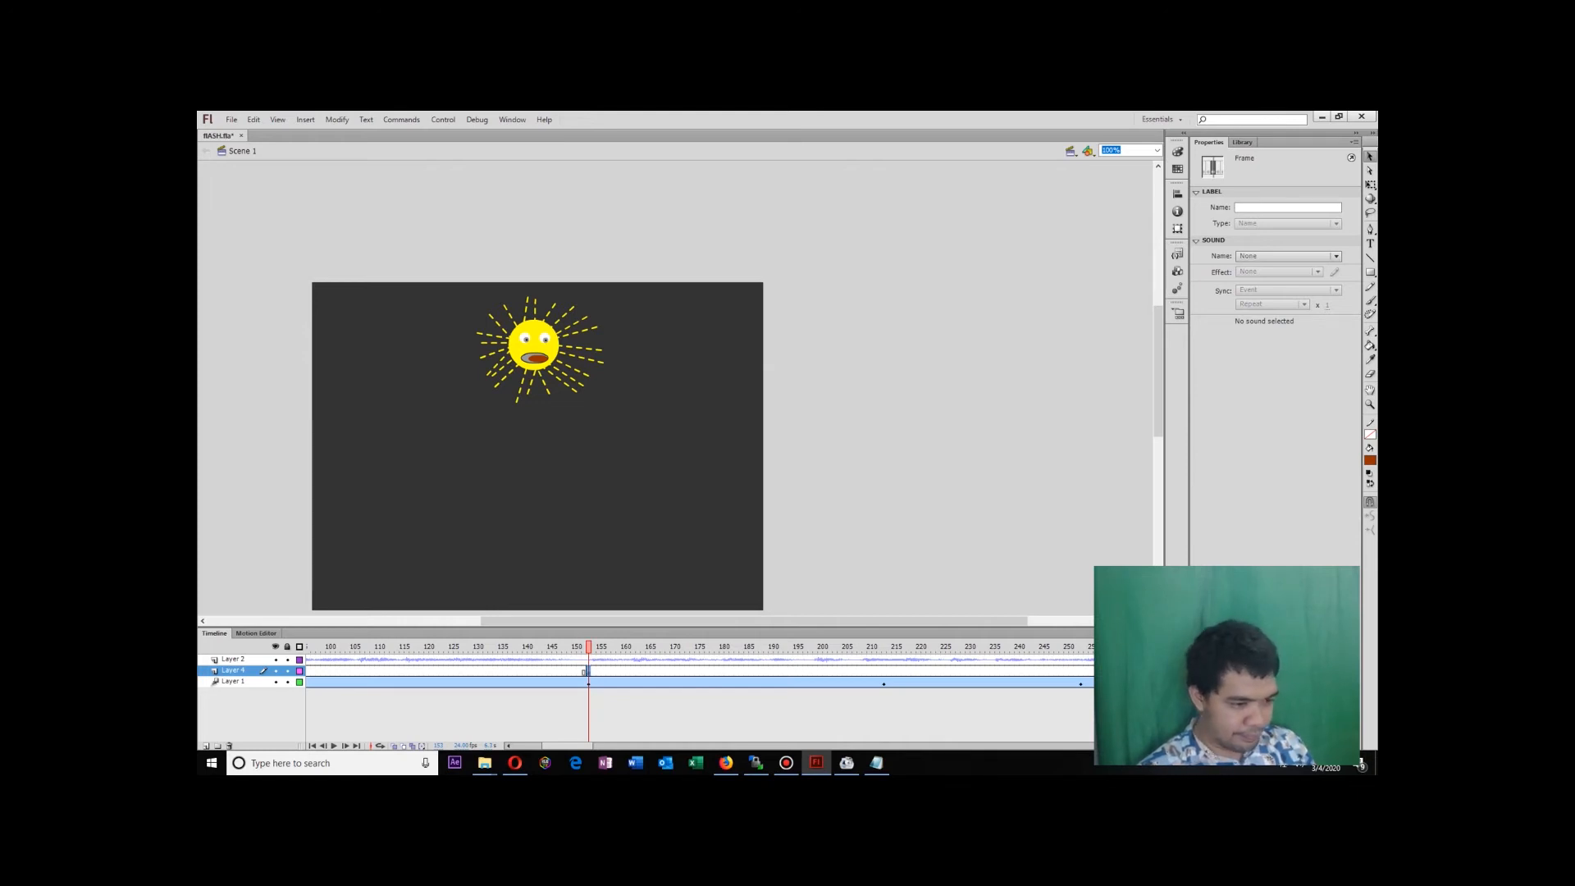
left_click(883, 671)
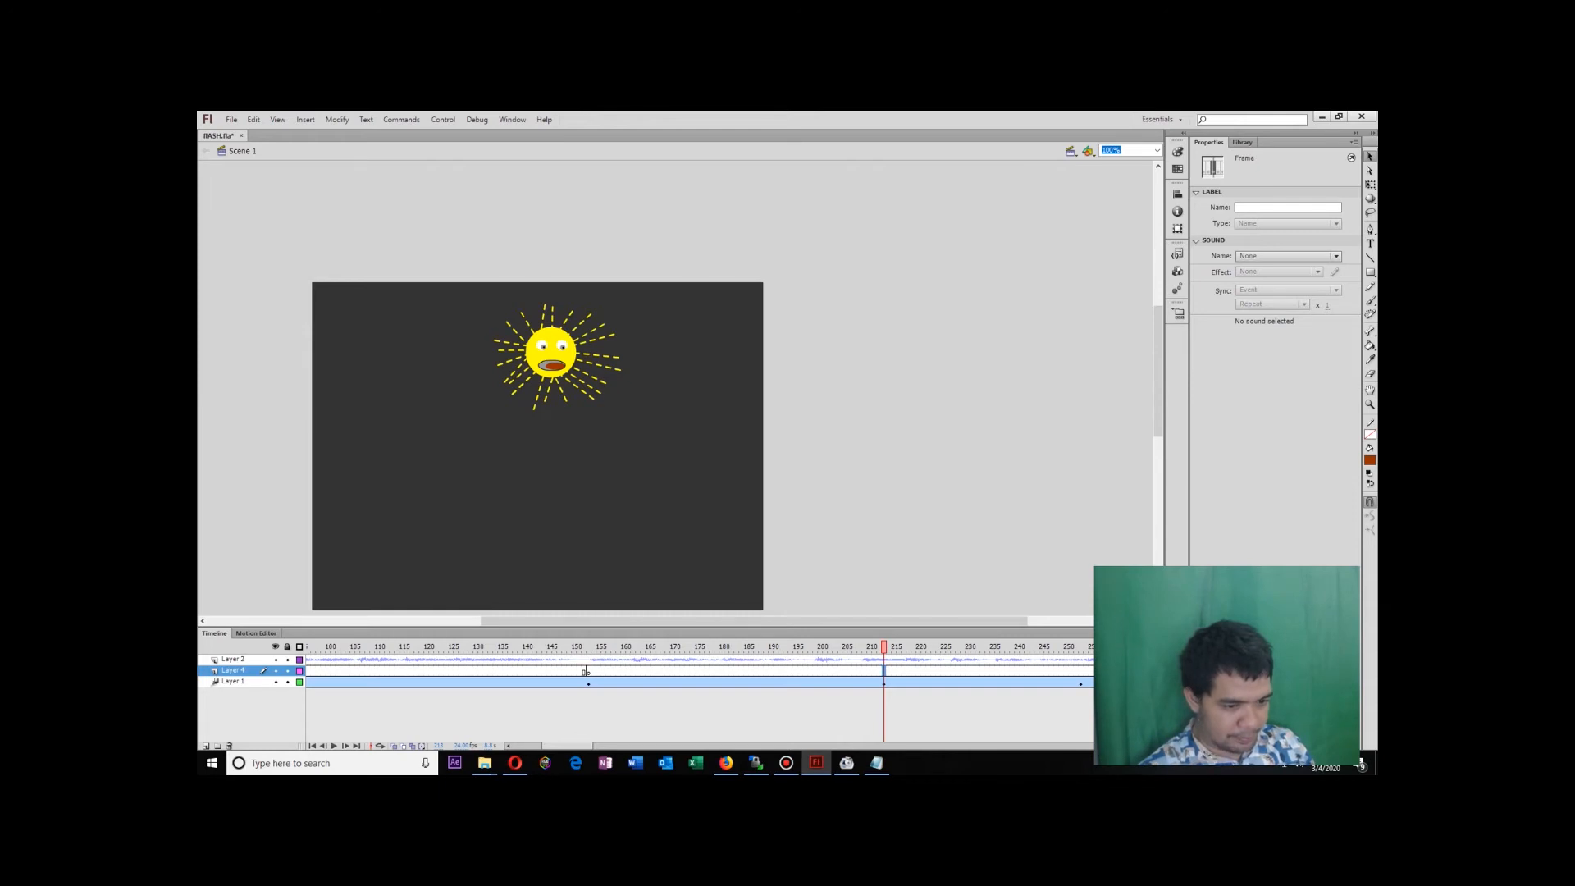
left_click(854, 671)
On the new layer at about frame 152, add the static text "NAMAKU MATAHARI, MATAHARI" below the sun.
left_click(588, 671)
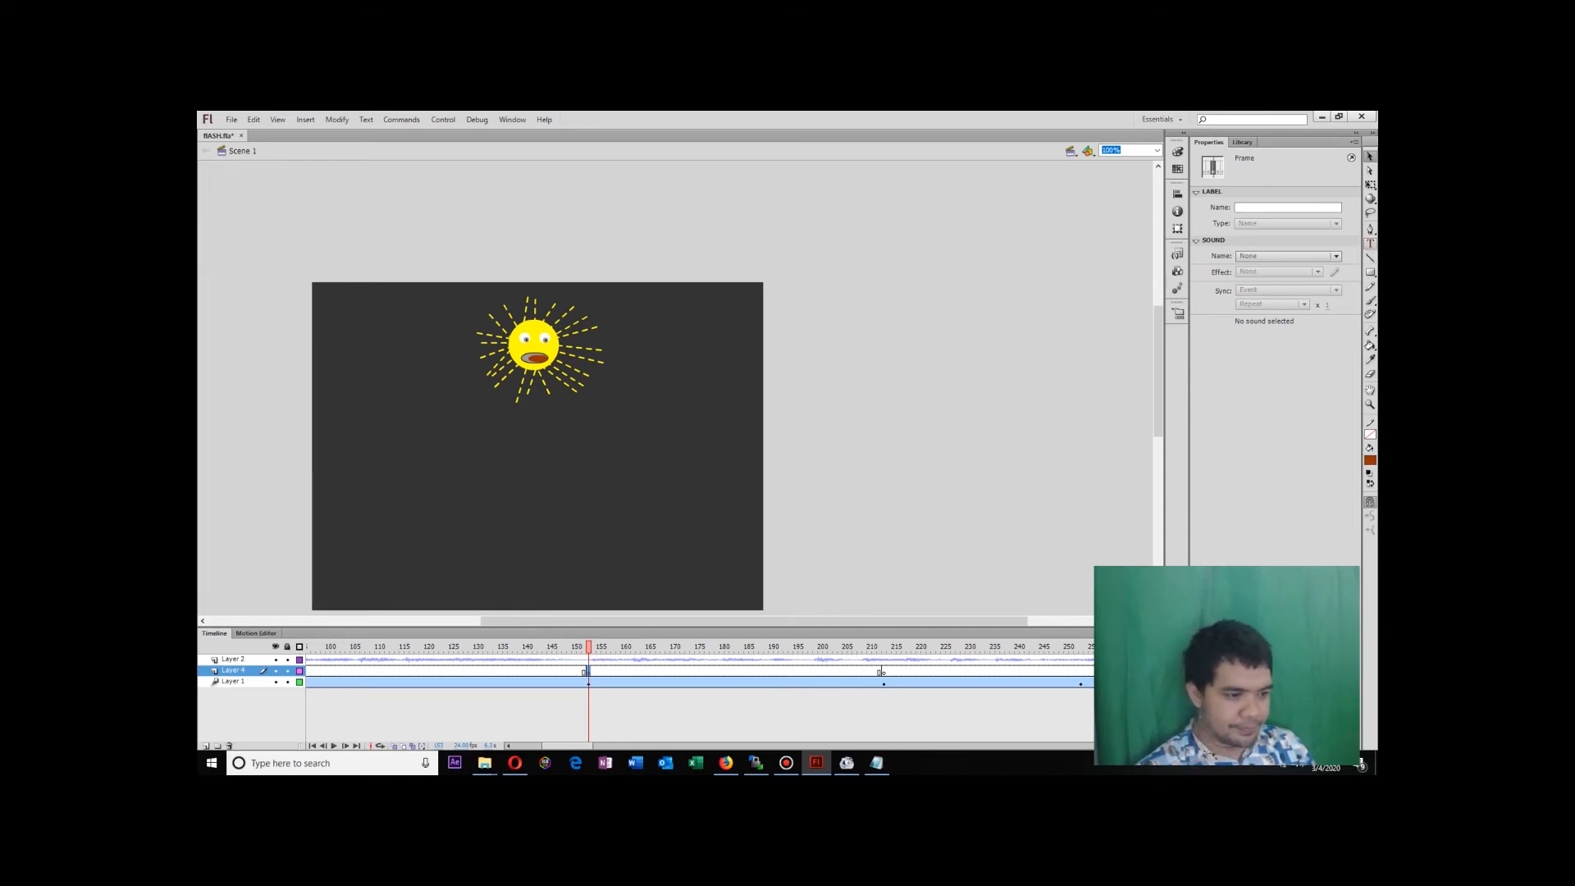
left_click(1370, 243)
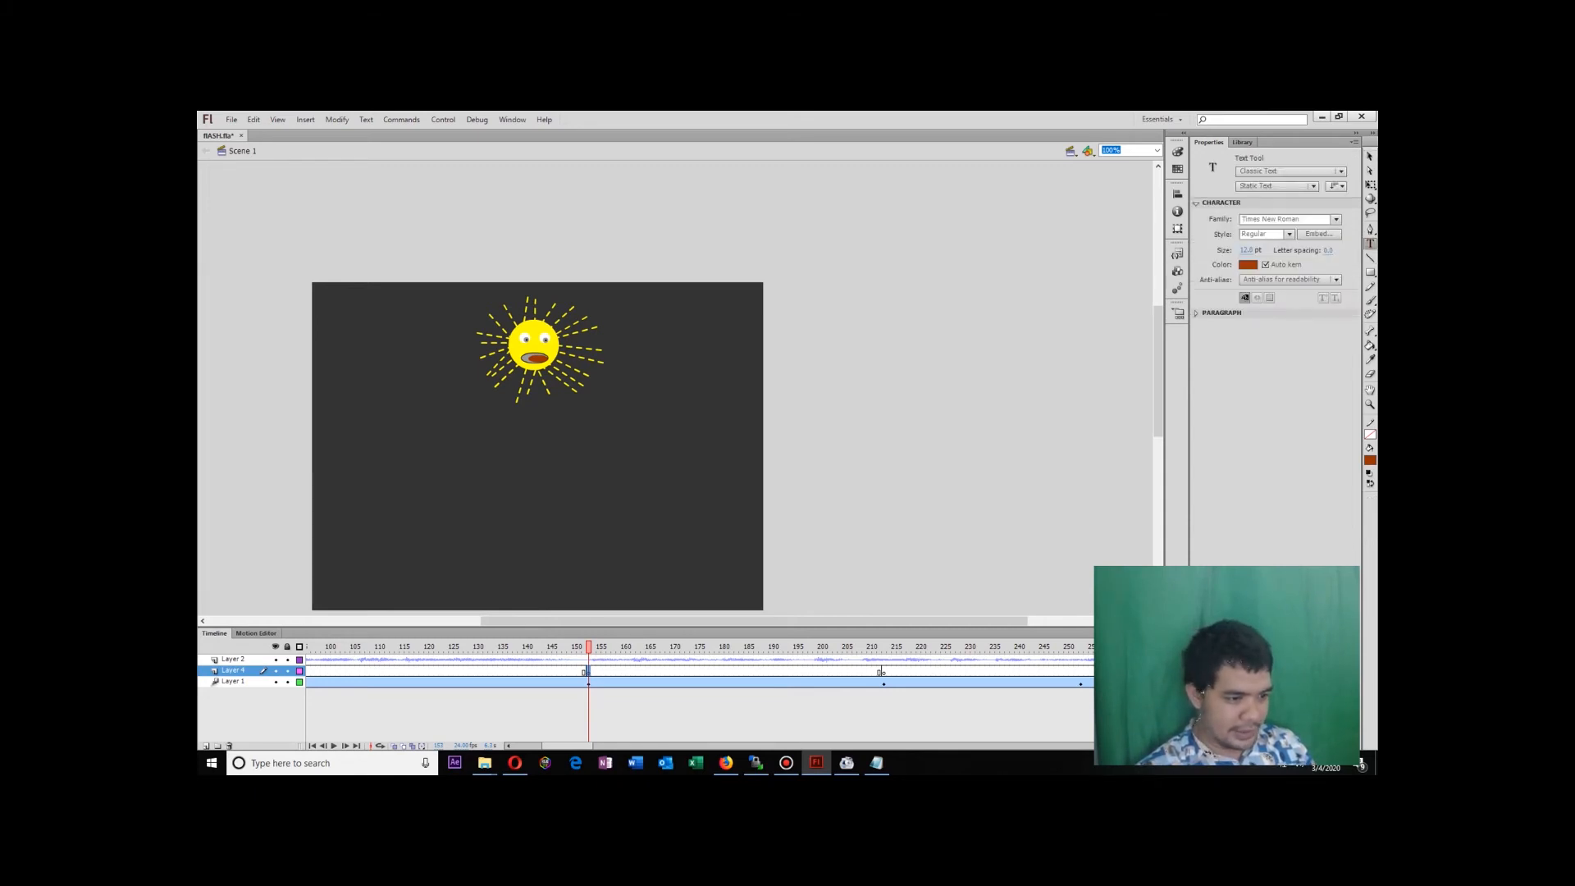
left_click(516, 449)
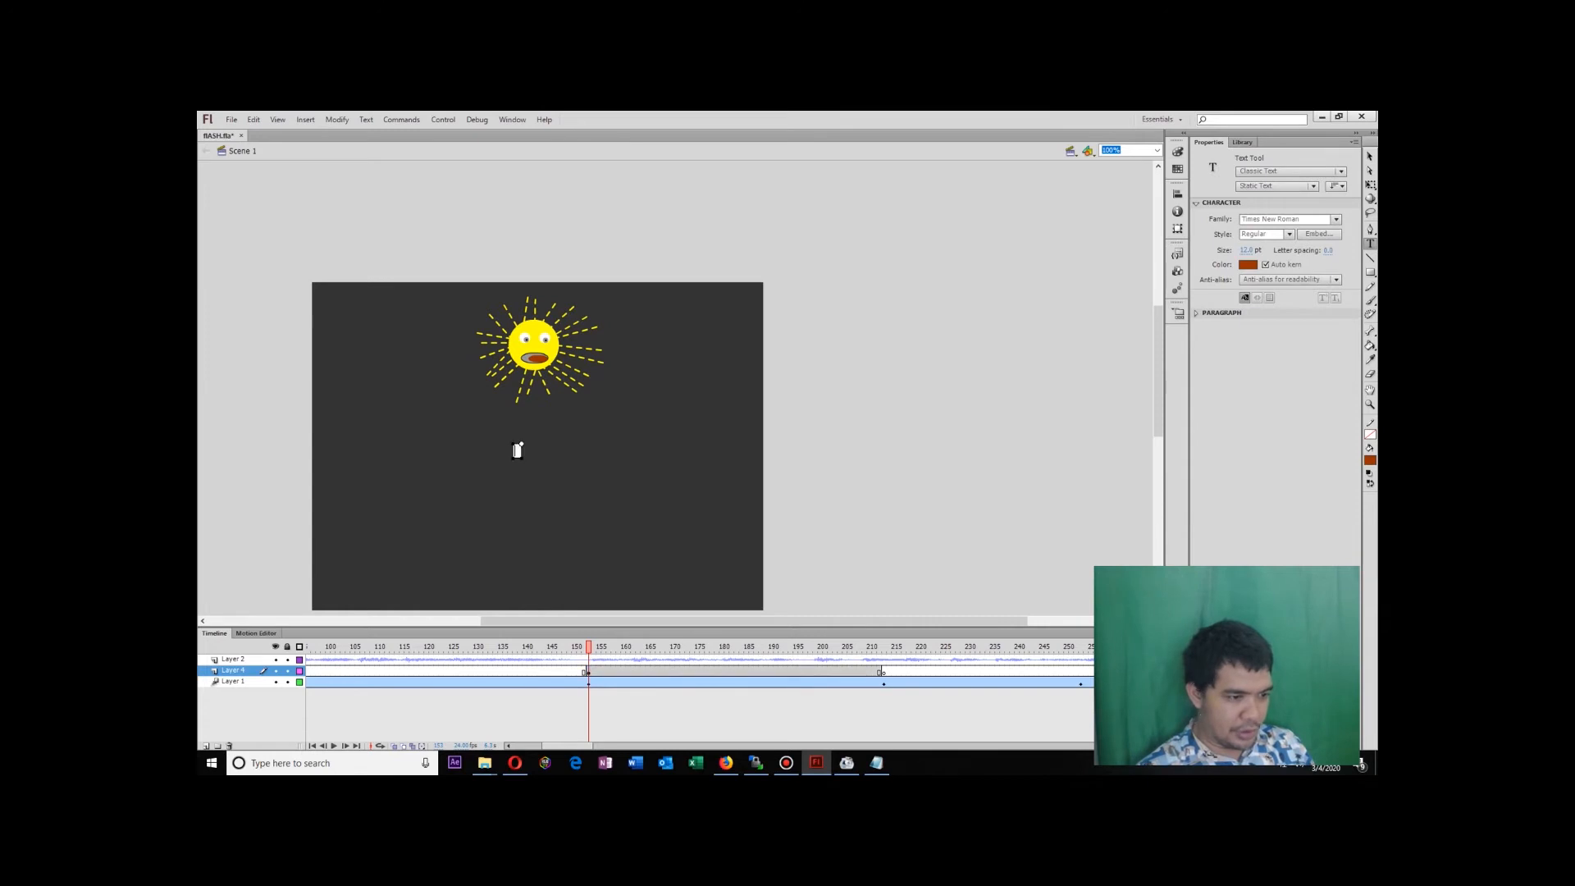
type("M")
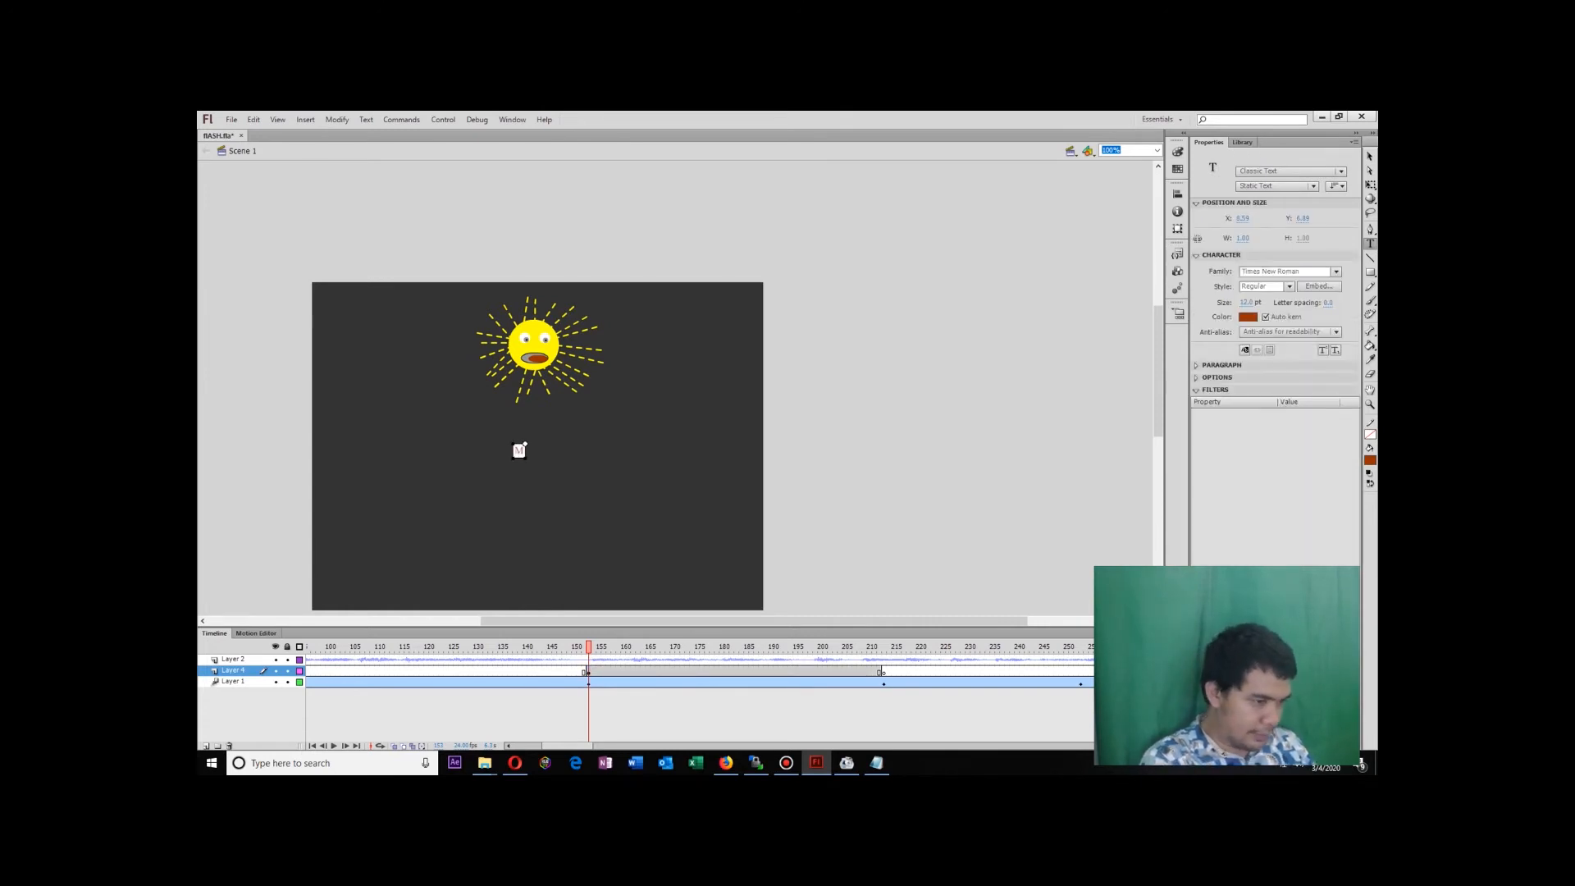
key("BackSpace")
type("NAMA")
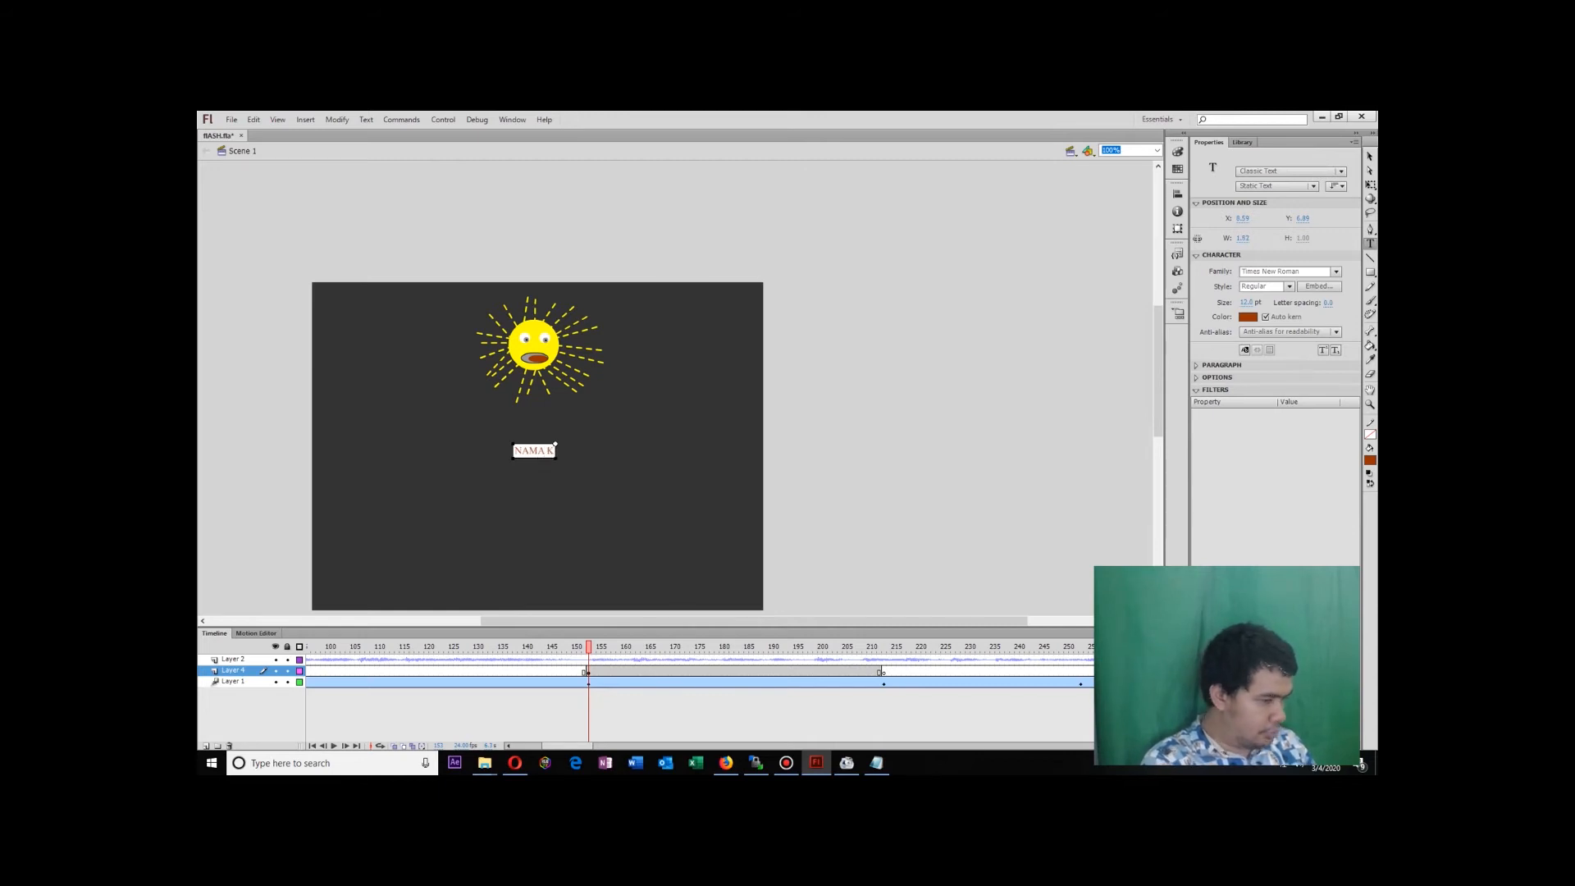
type("KU MA")
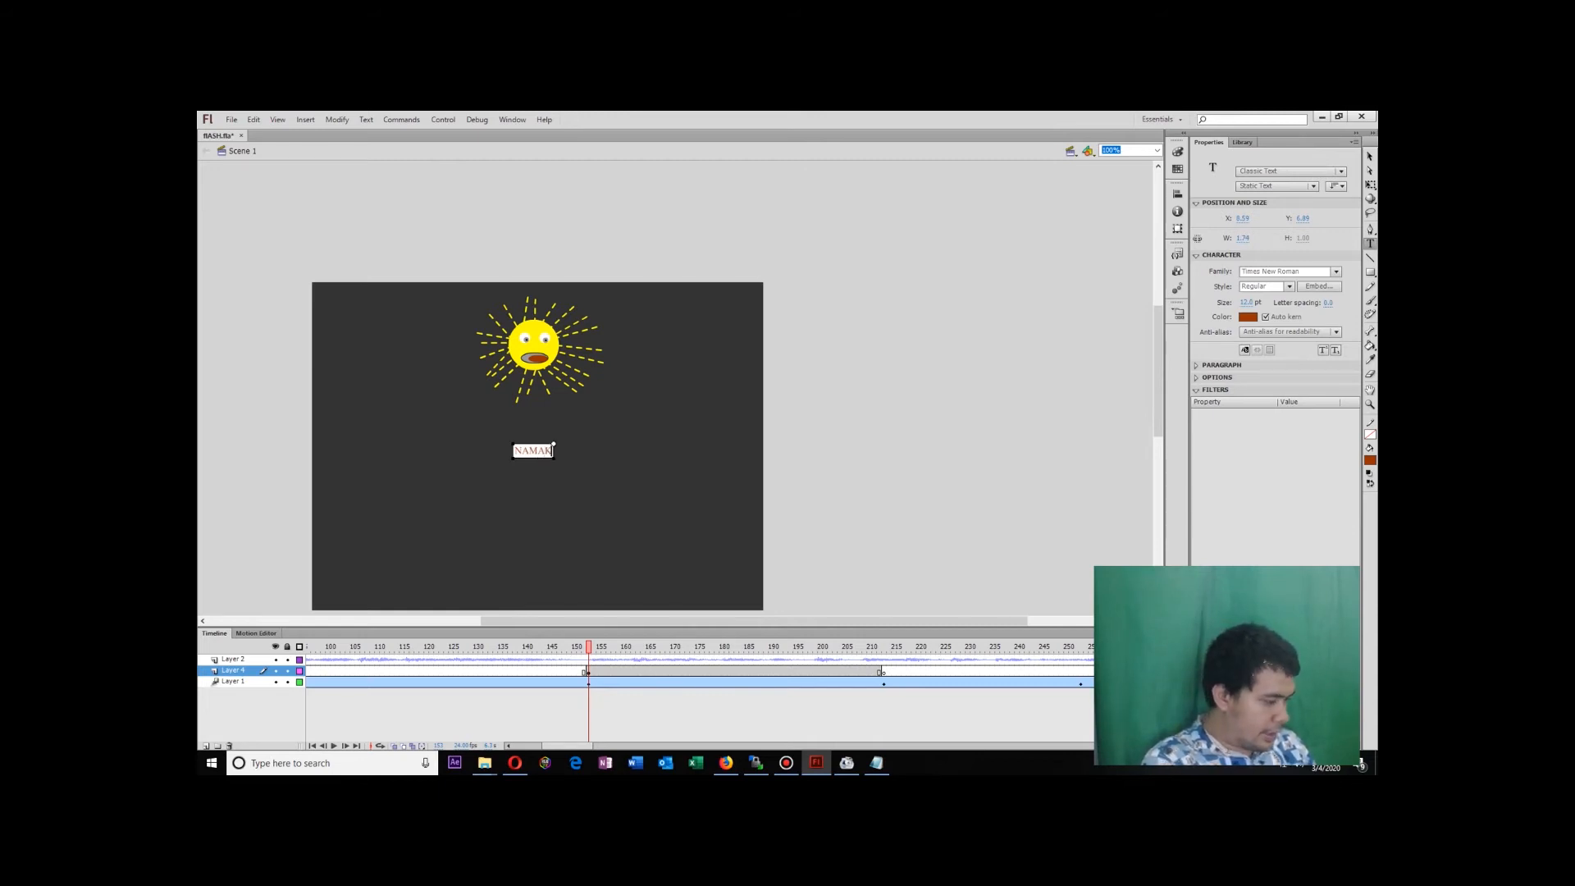
type("TAHARI")
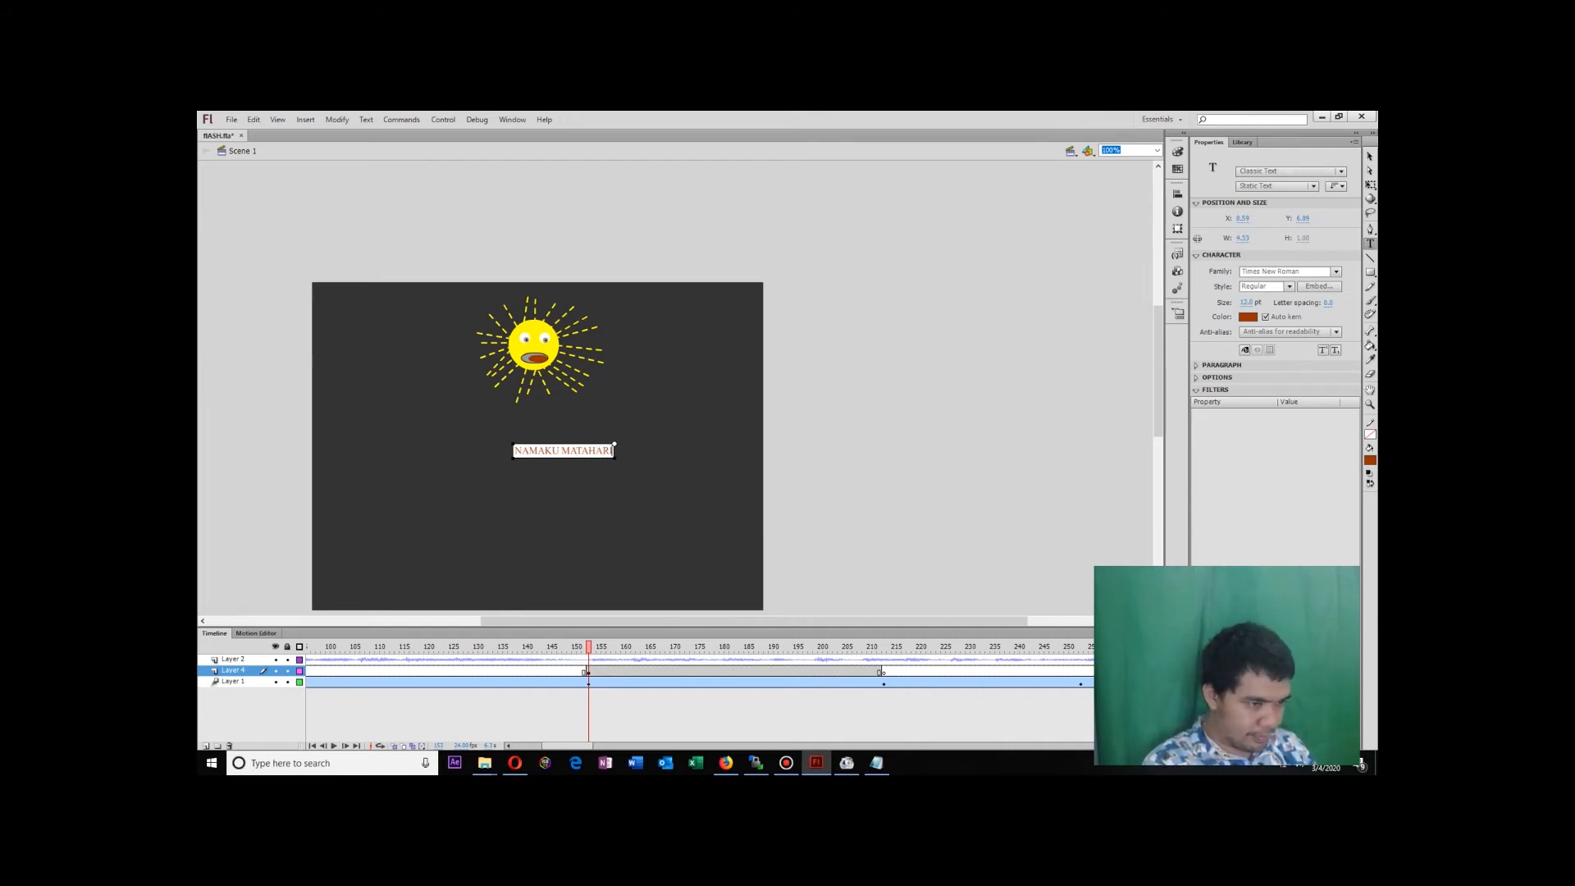
type("!")
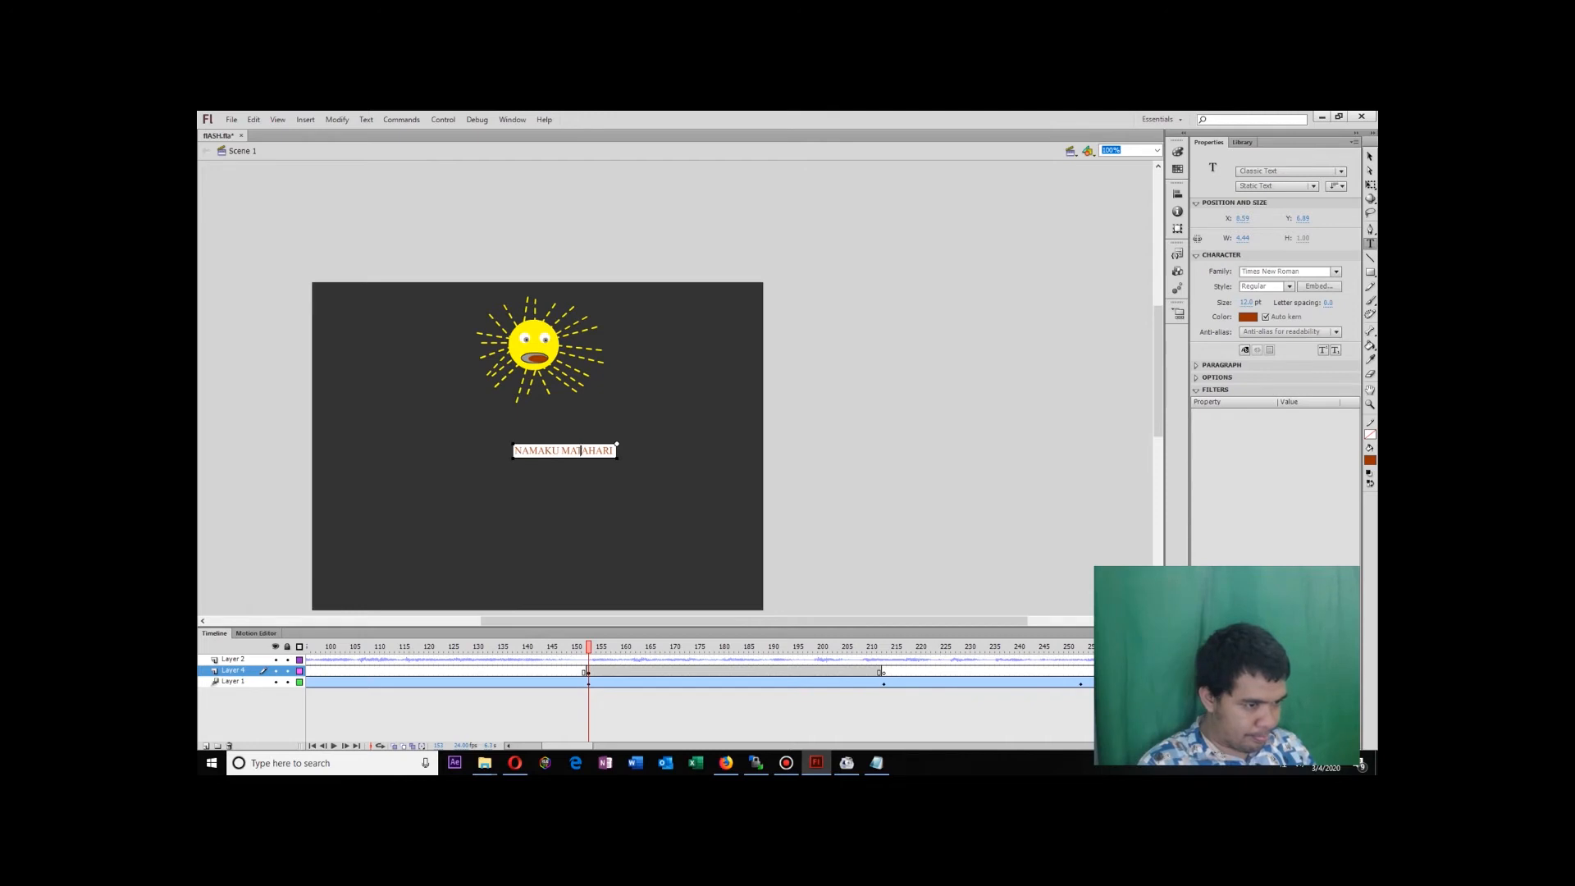
type(".")
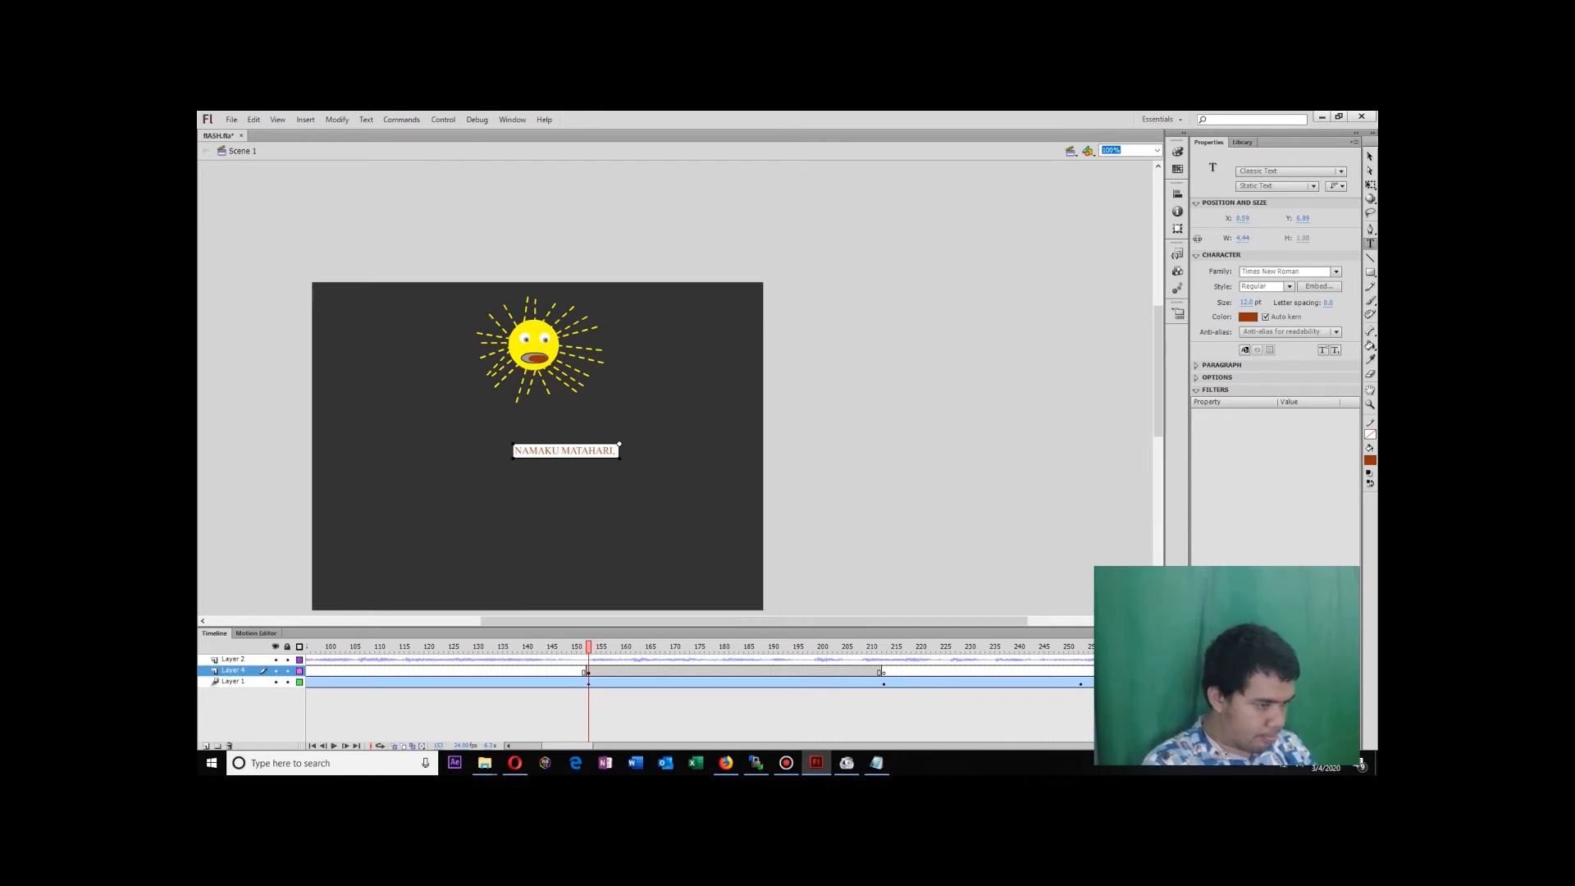
type(" MA")
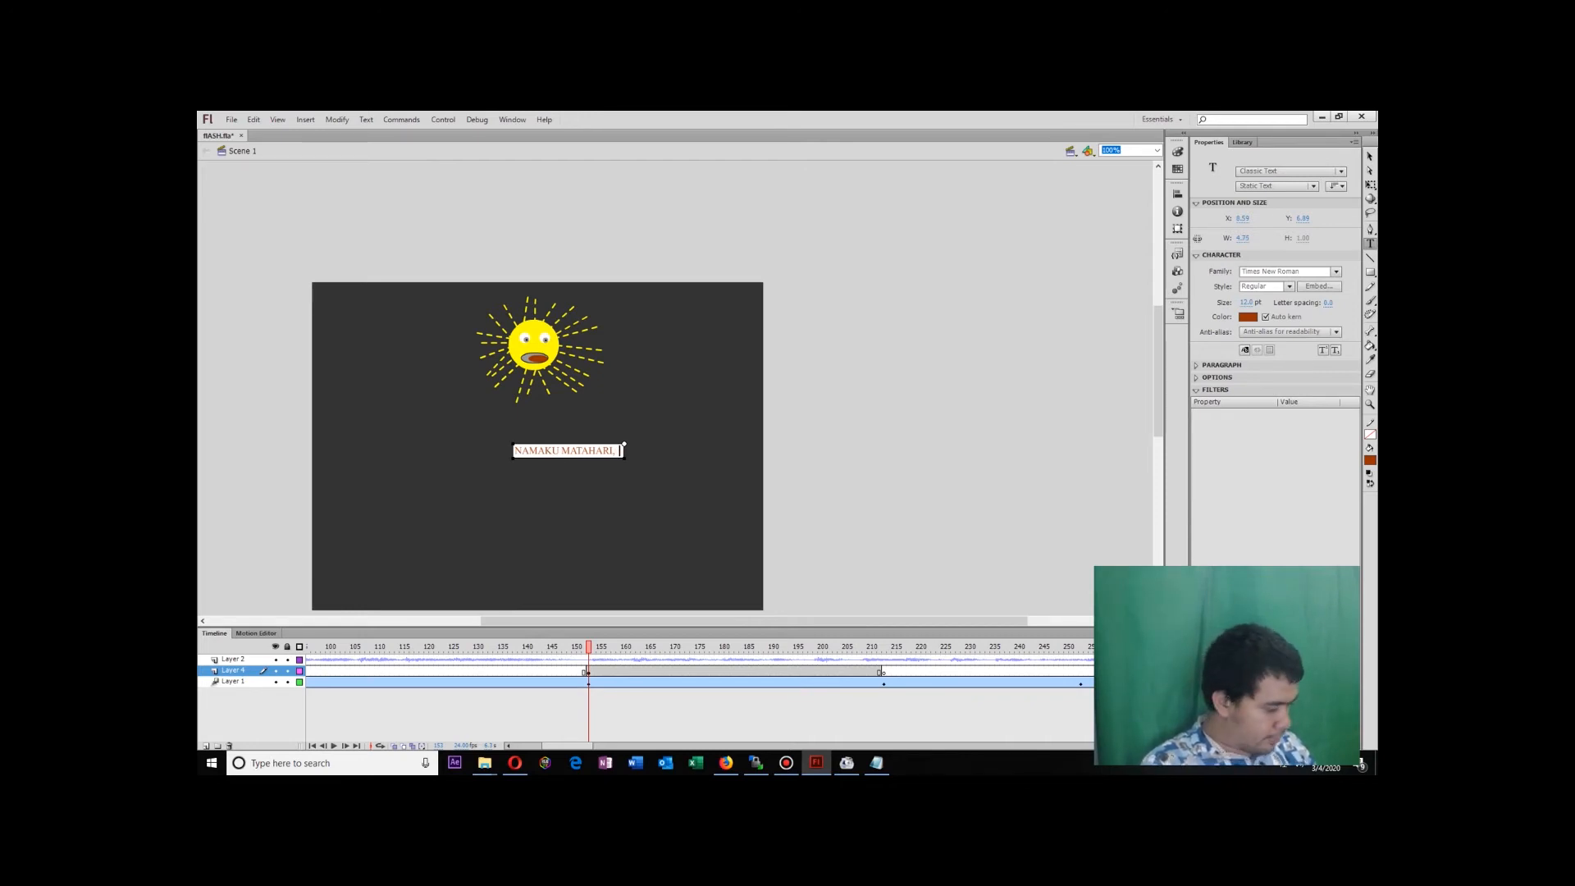
type("TAHARI")
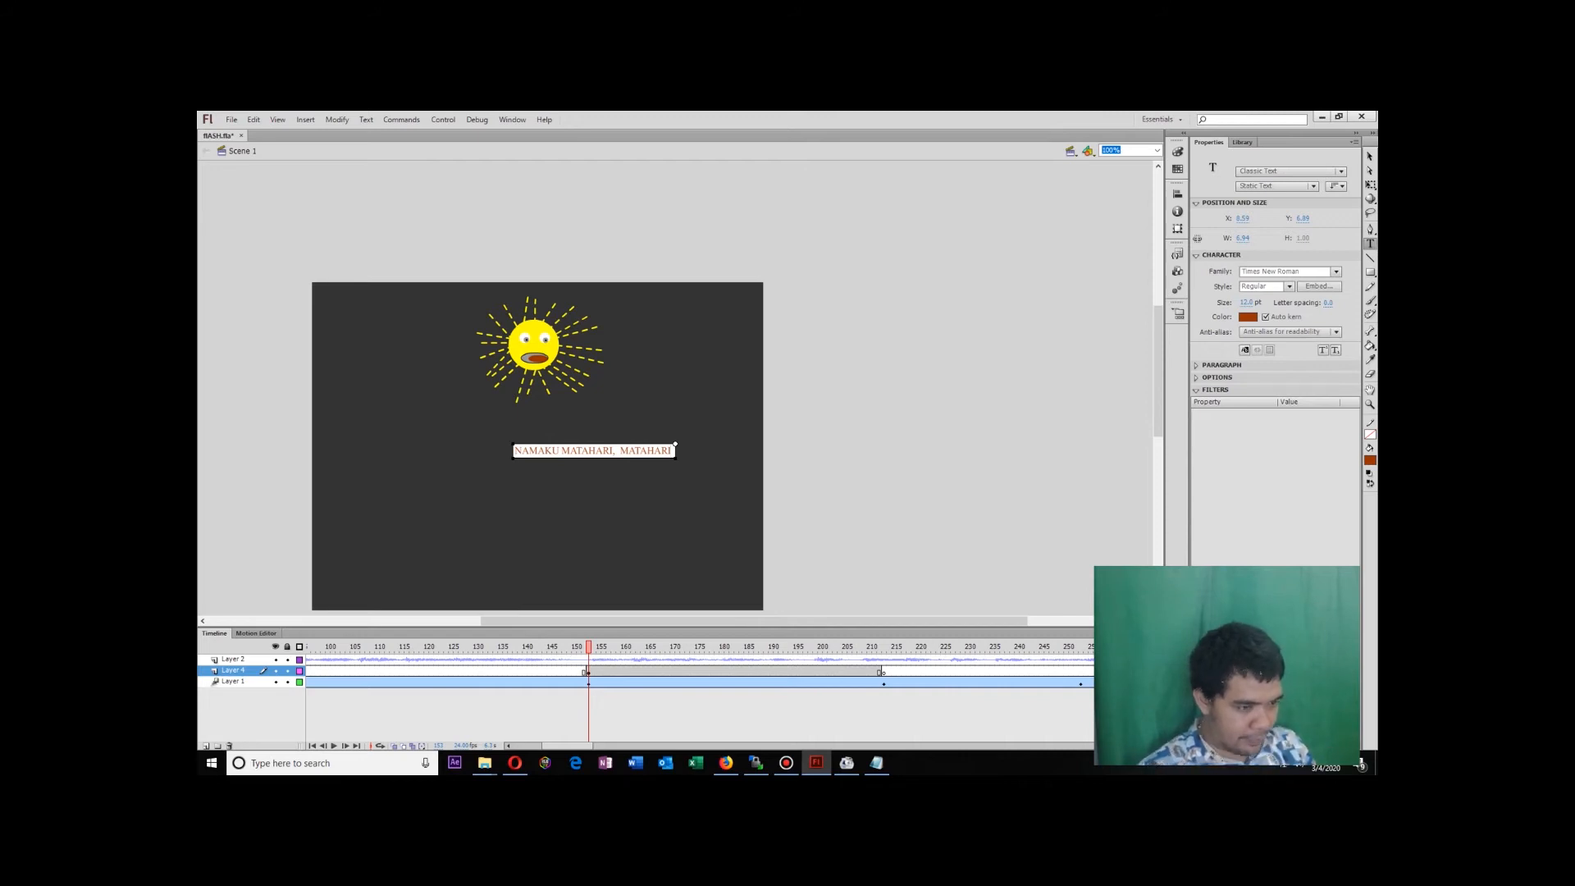
key("Escape")
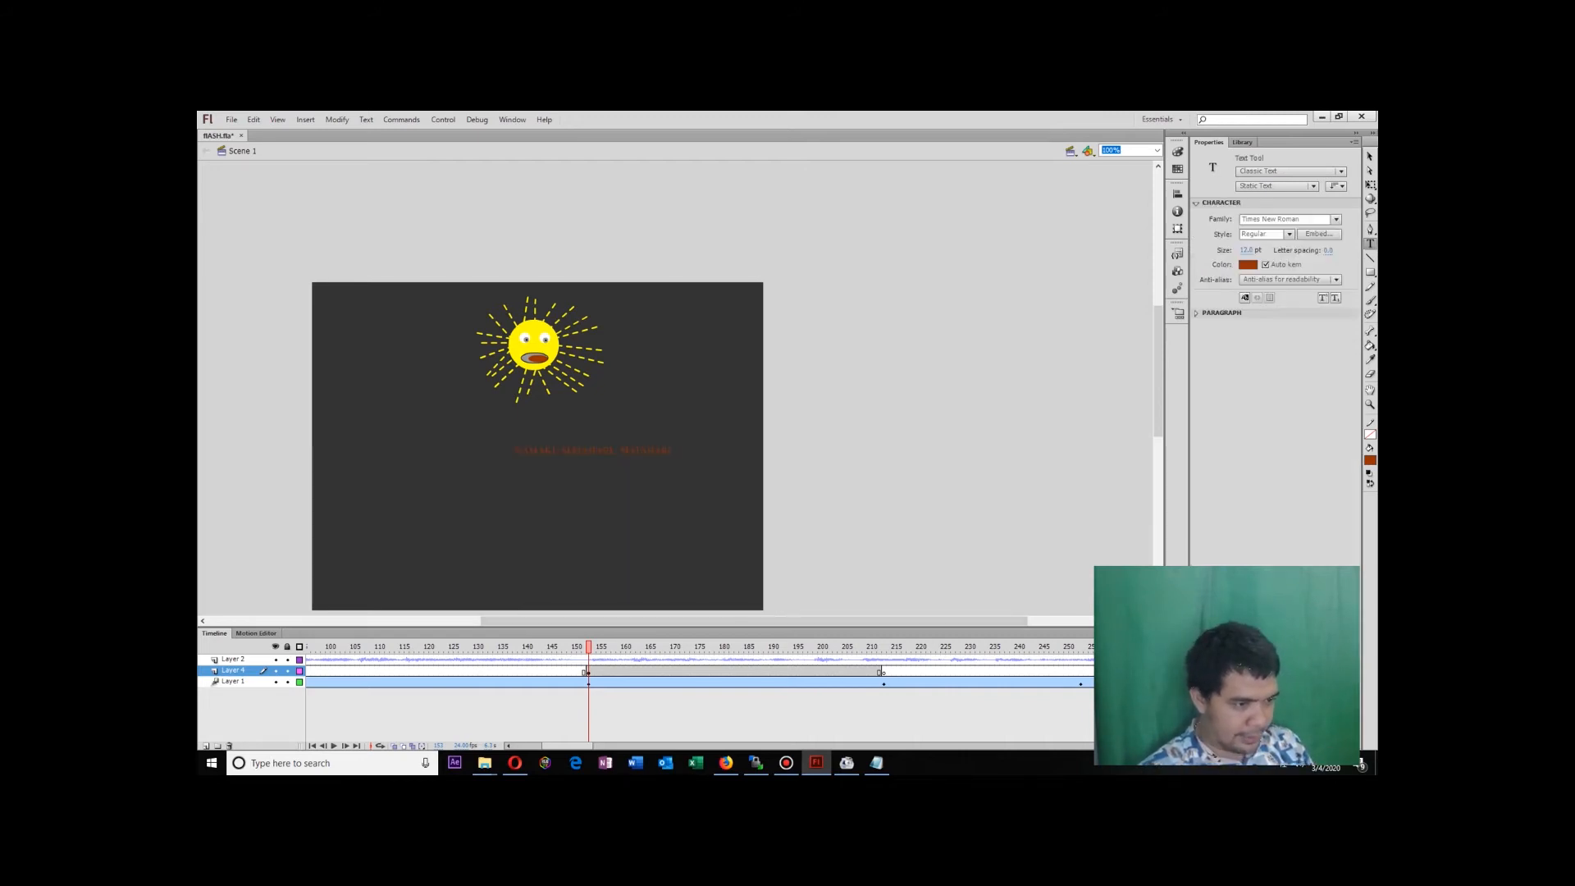
Color the caption white and move it slightly up and left so it sits centered beneath the sun.
key("v")
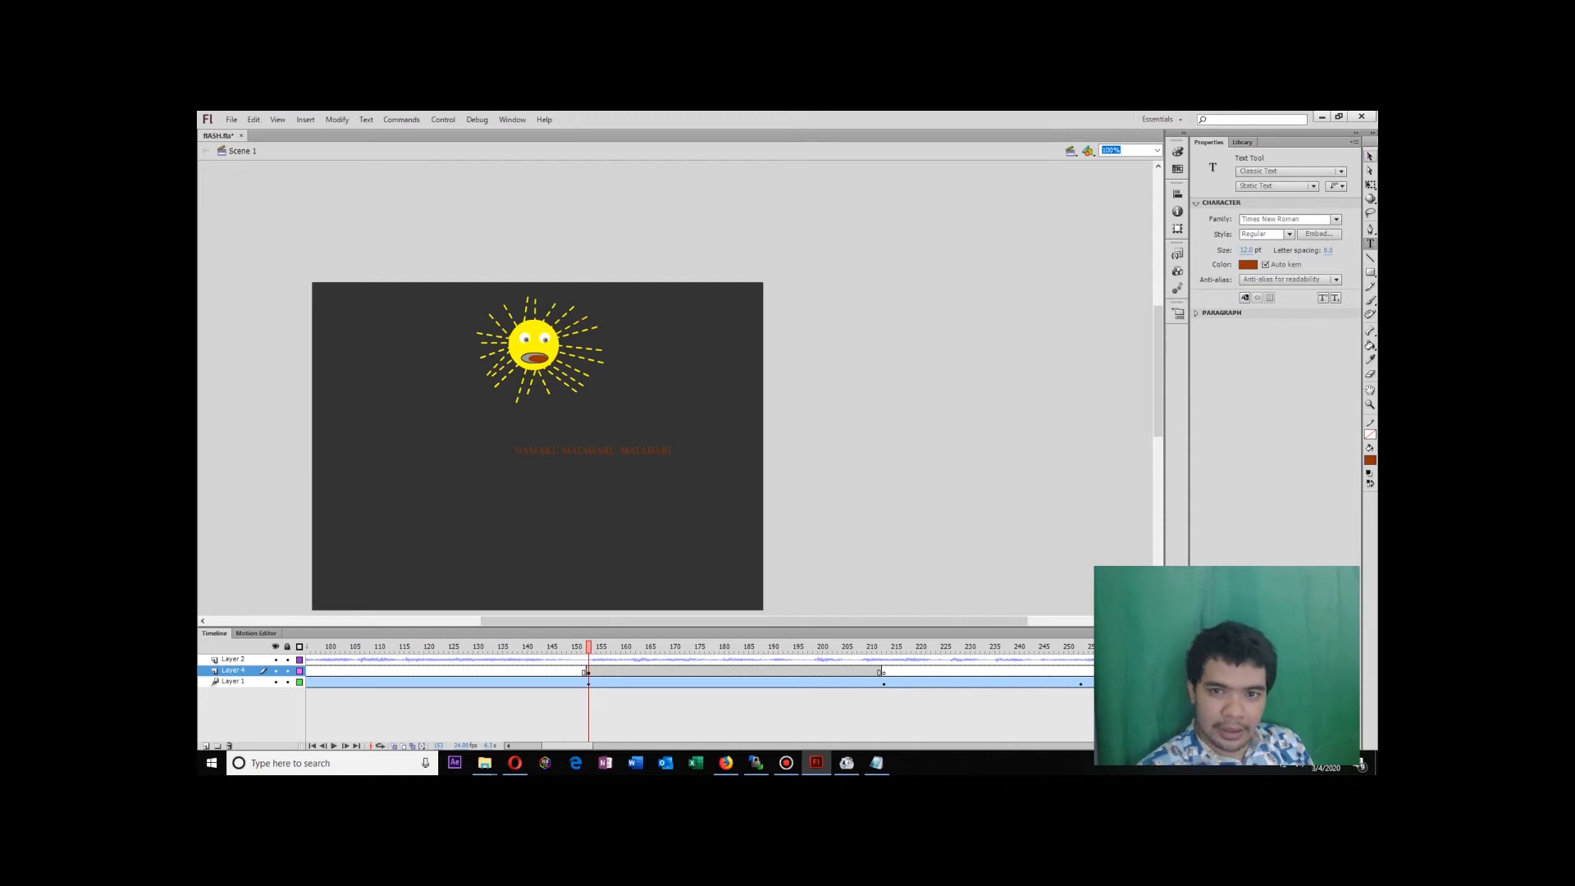
left_click(593, 450)
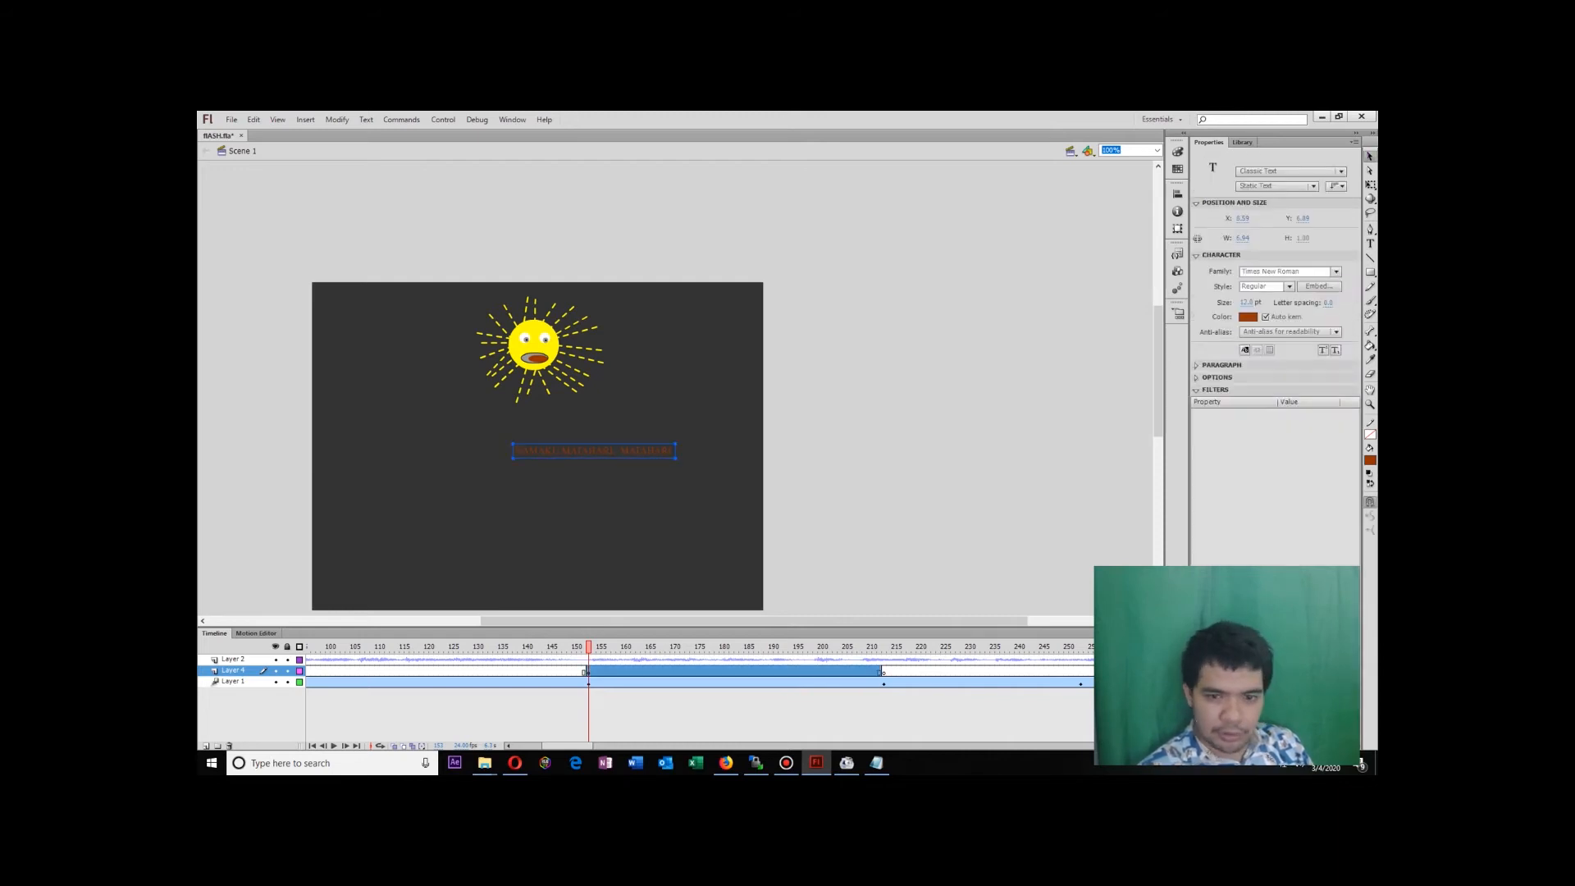
left_click(1248, 317)
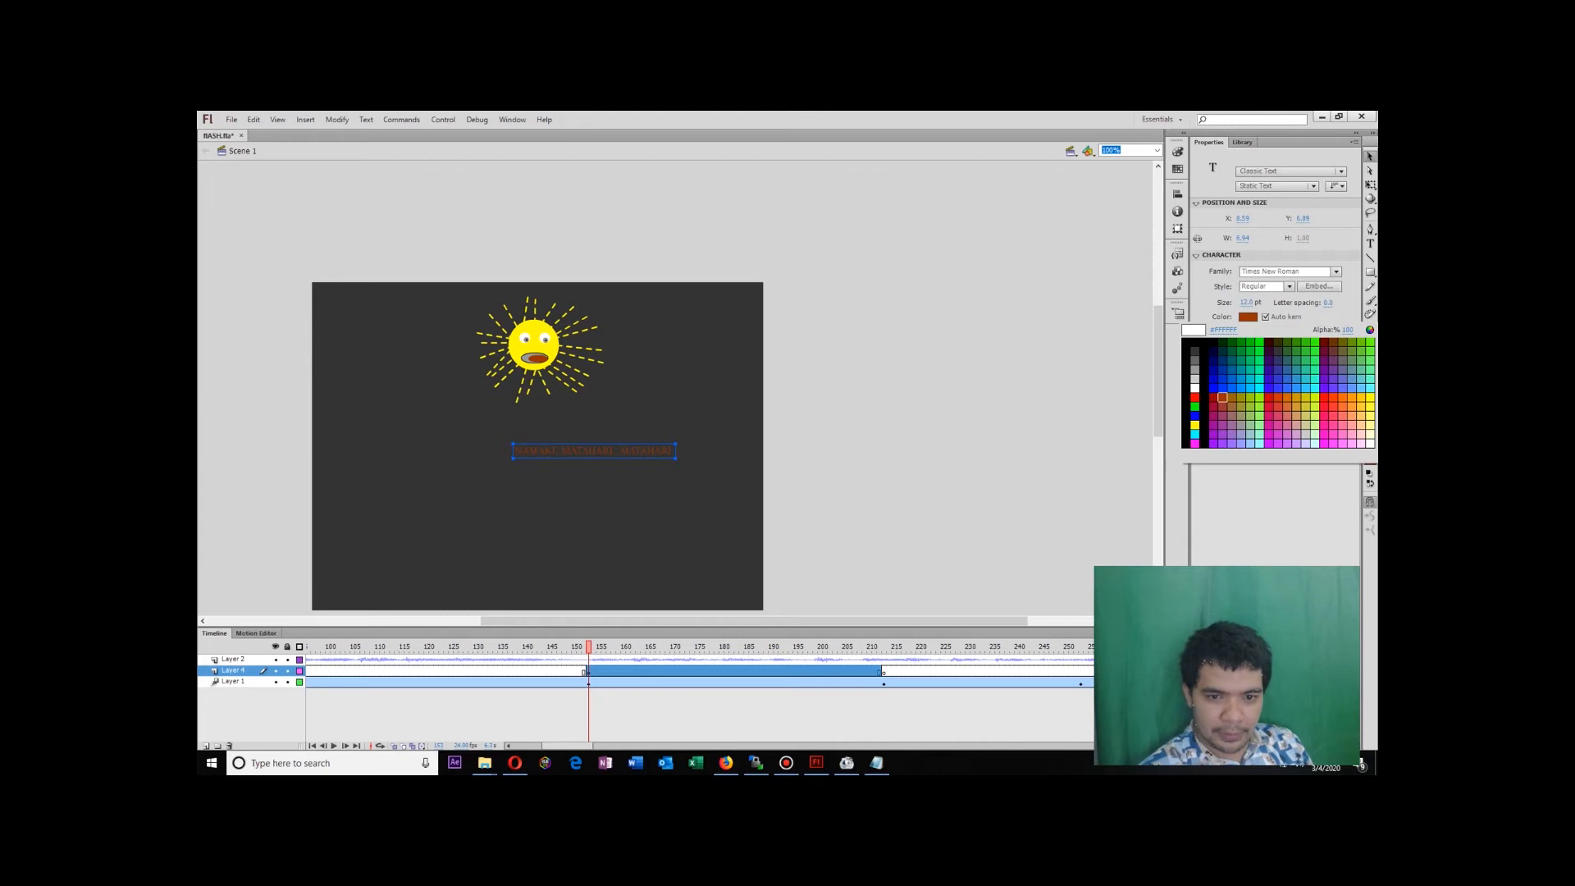
left_click(1194, 388)
key("Escape")
left_click_drag(575, 433, 553, 430)
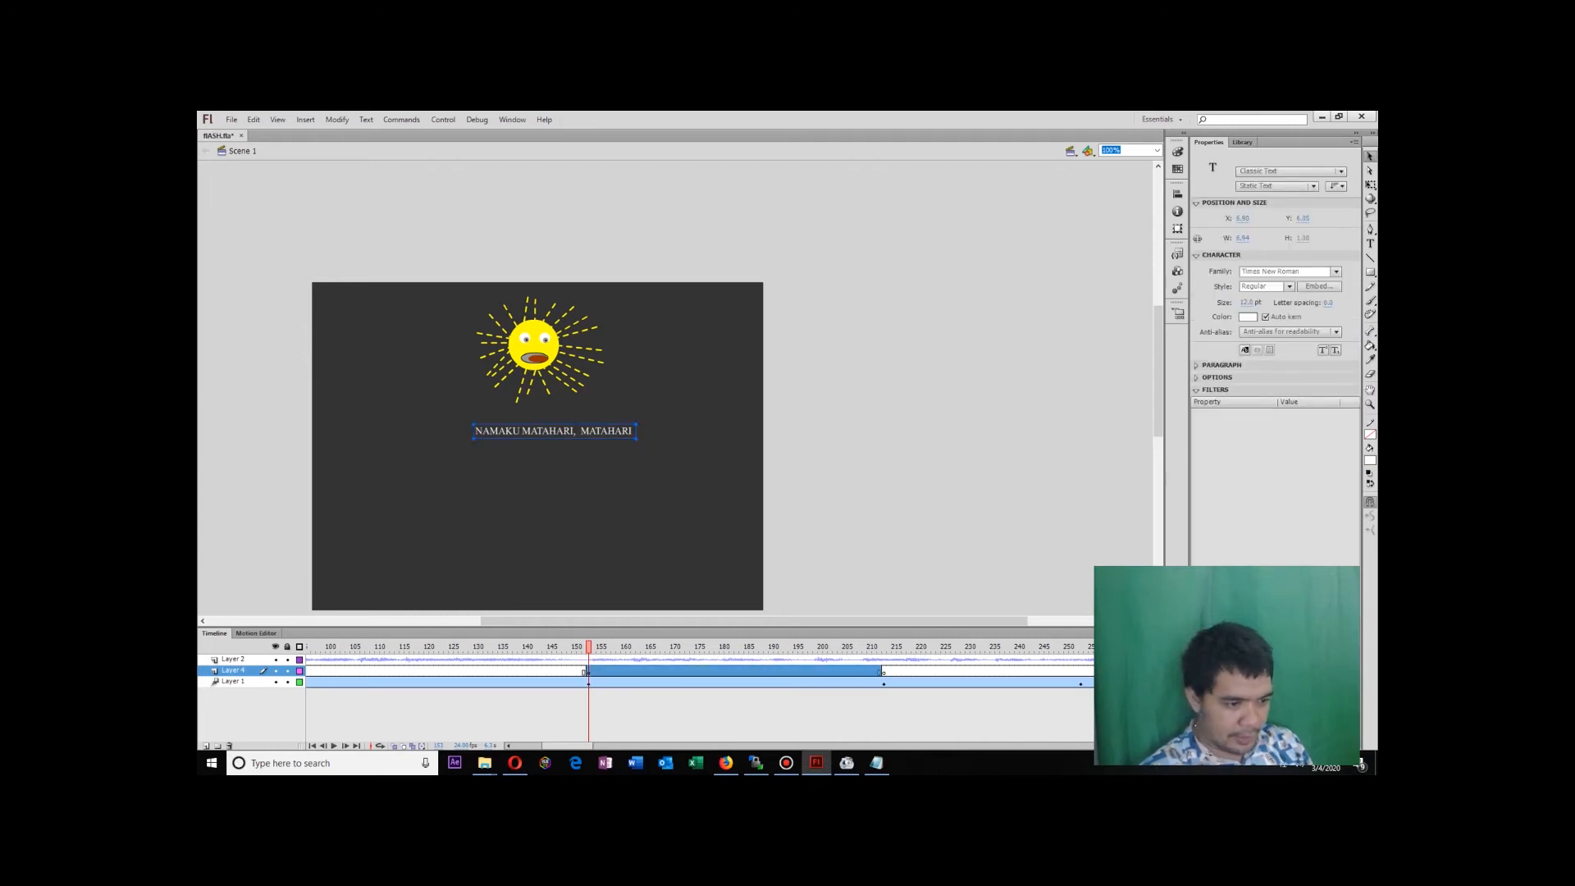
Play the animation from the caption's first frame to check its timing against the song.
key("period")
key("Return")
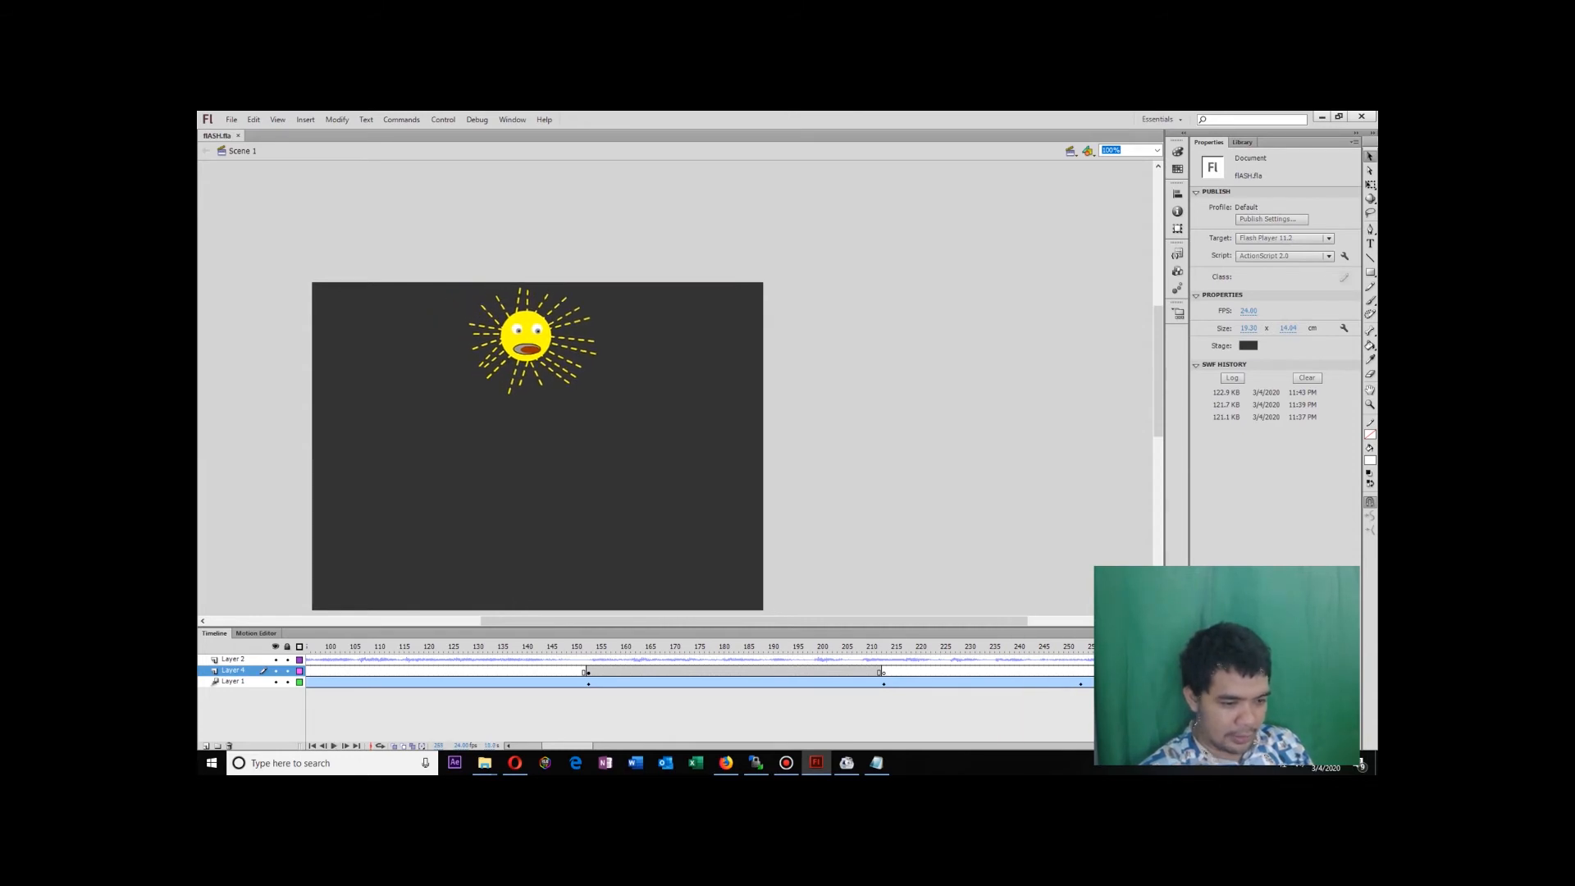
left_click(588, 647)
key("Return")
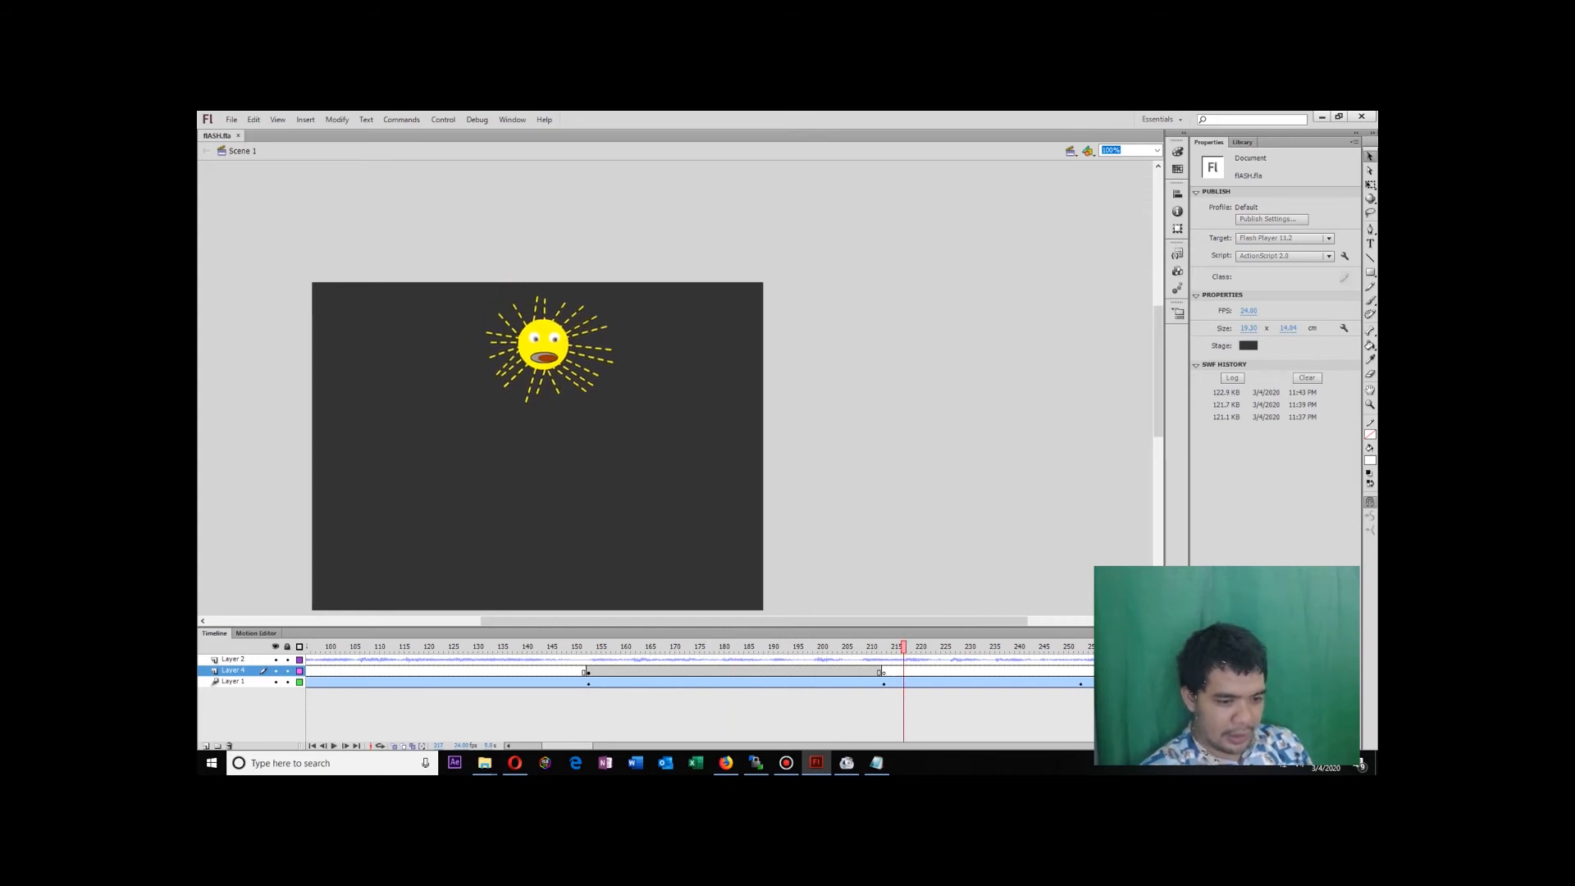
Extend the caption's display by moving its closing blank keyframe to about frame 218.
left_click(879, 671)
left_click(903, 671)
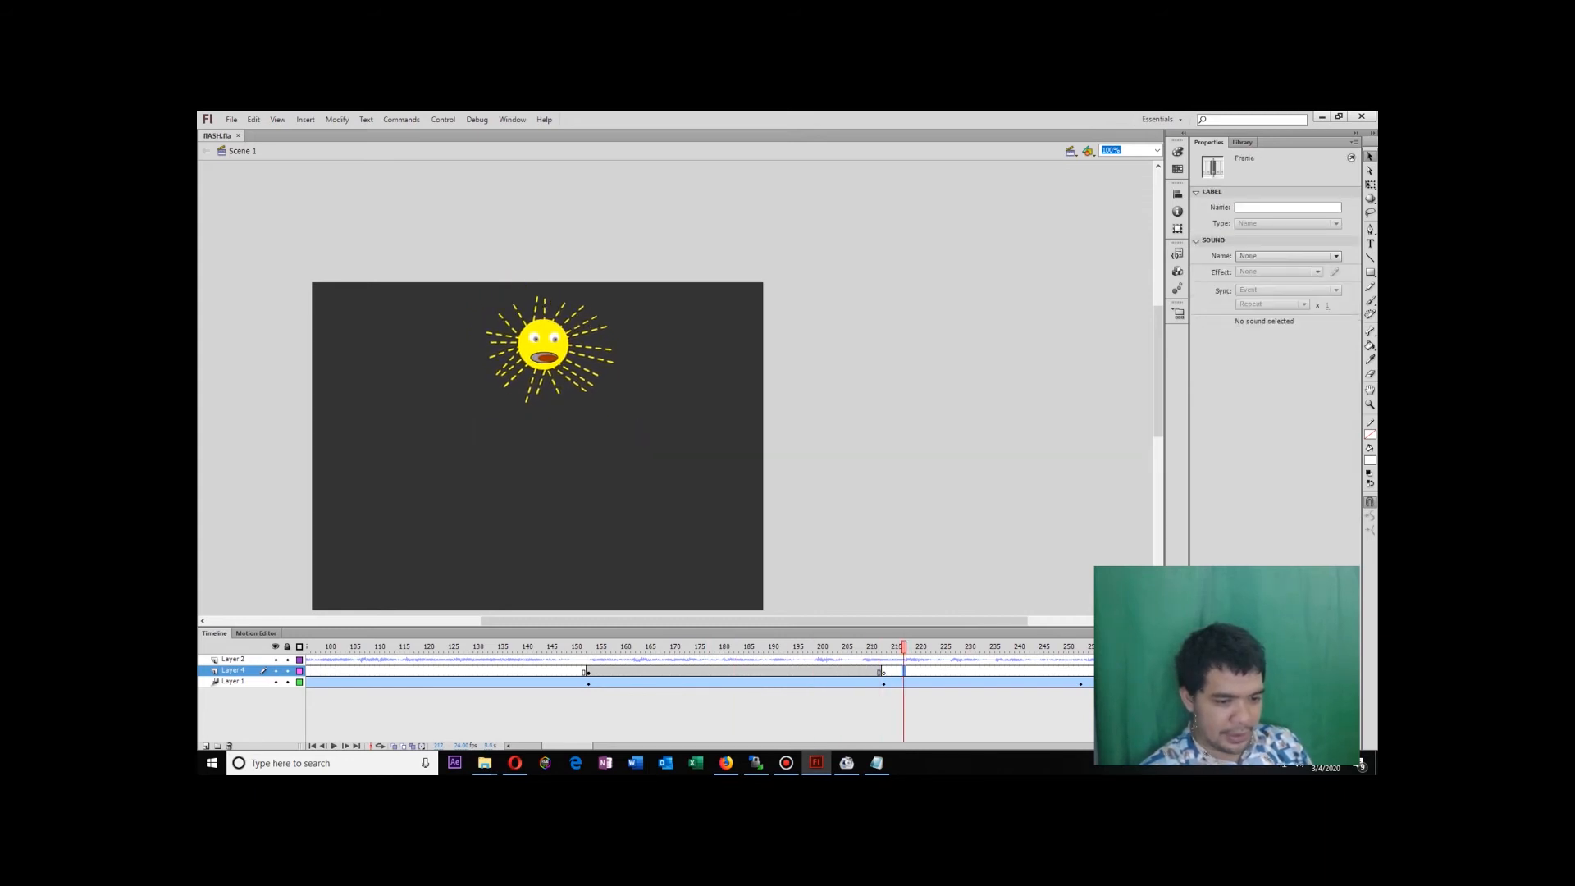
left_click(883, 671)
left_click(878, 671)
mouse_move(882, 671)
left_mouse_down()
mouse_move(909, 671)
mouse_move(872, 647)
mouse_move(588, 646)
left_mouse_up()
Play the animation from about frame 152 and insert a blank keyframe on the caption layer at about frame 238.
key("Return")
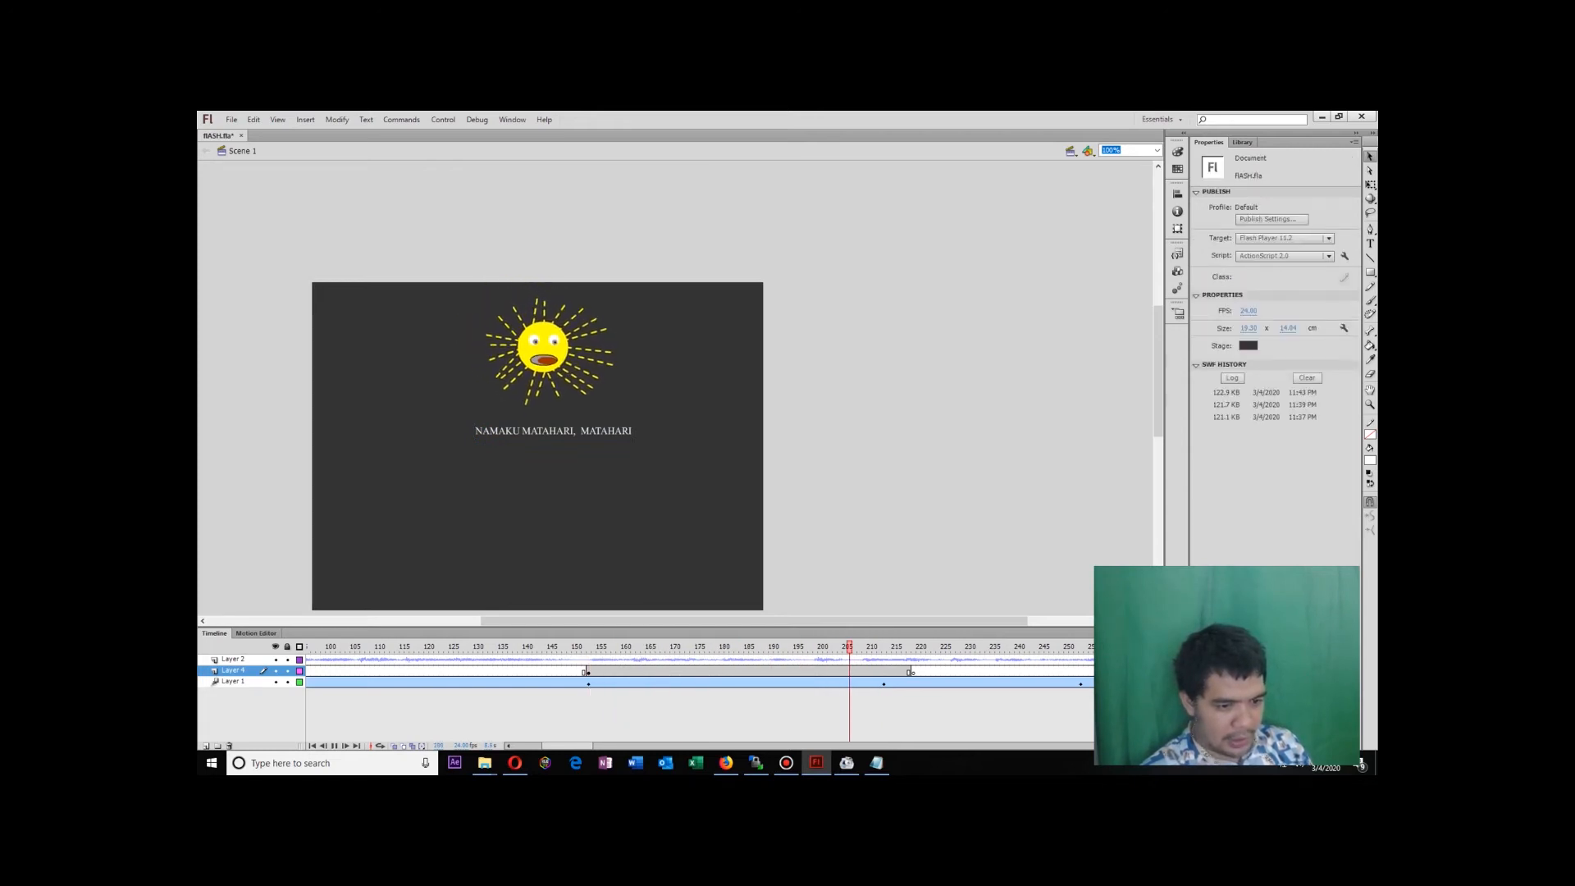
key("Return")
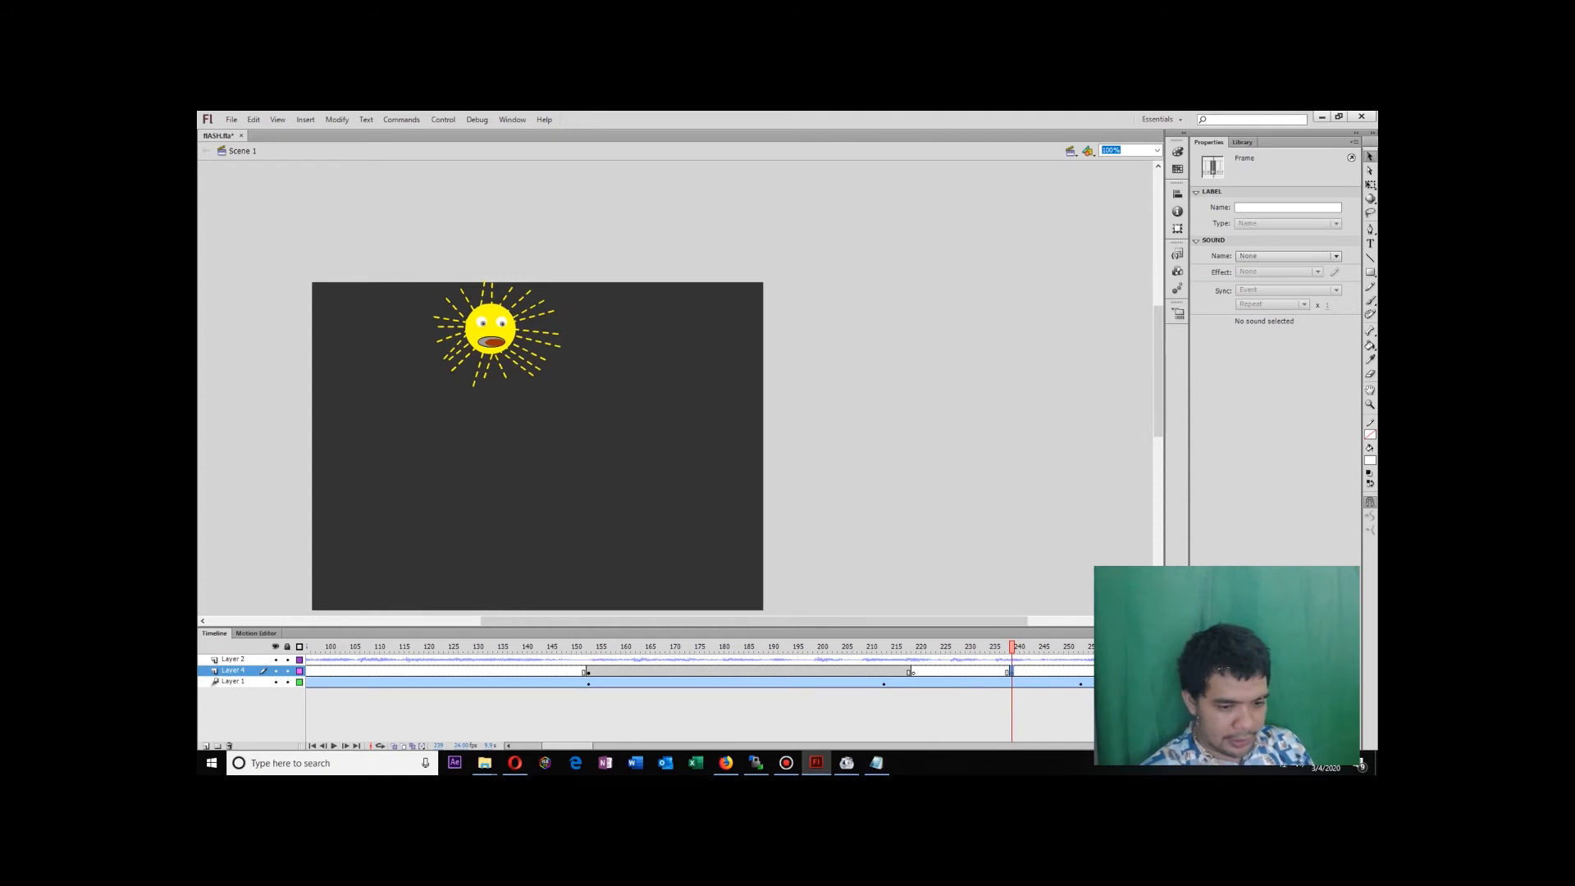
key("Return")
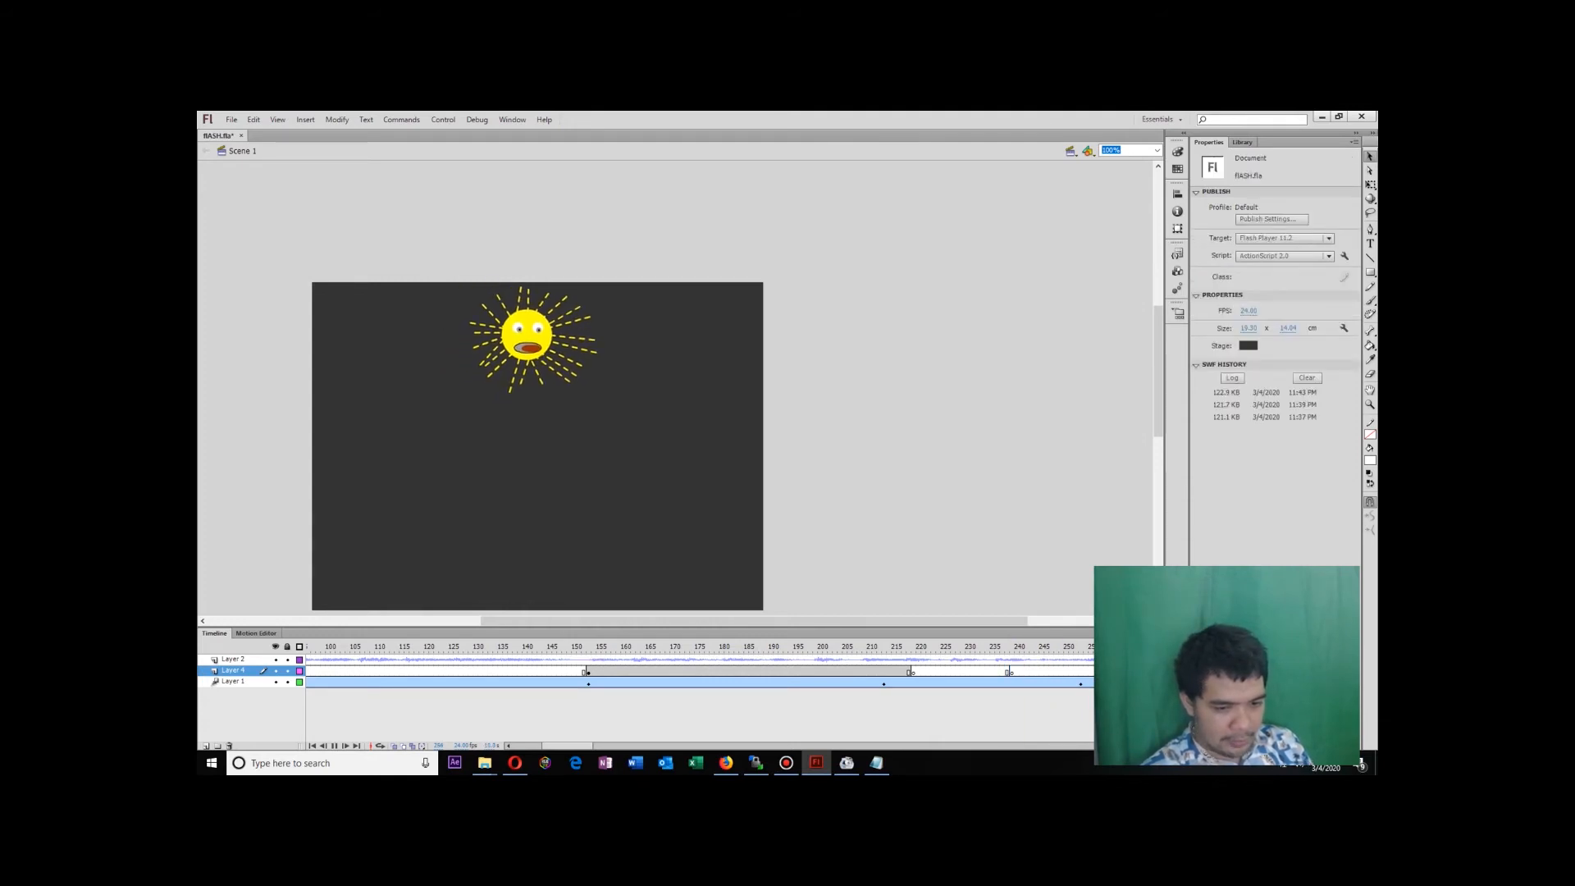
Mark the end of the second lyric on Layer 4 with a blank keyframe near frame 291 and select the first lyric's frames.
key("Return")
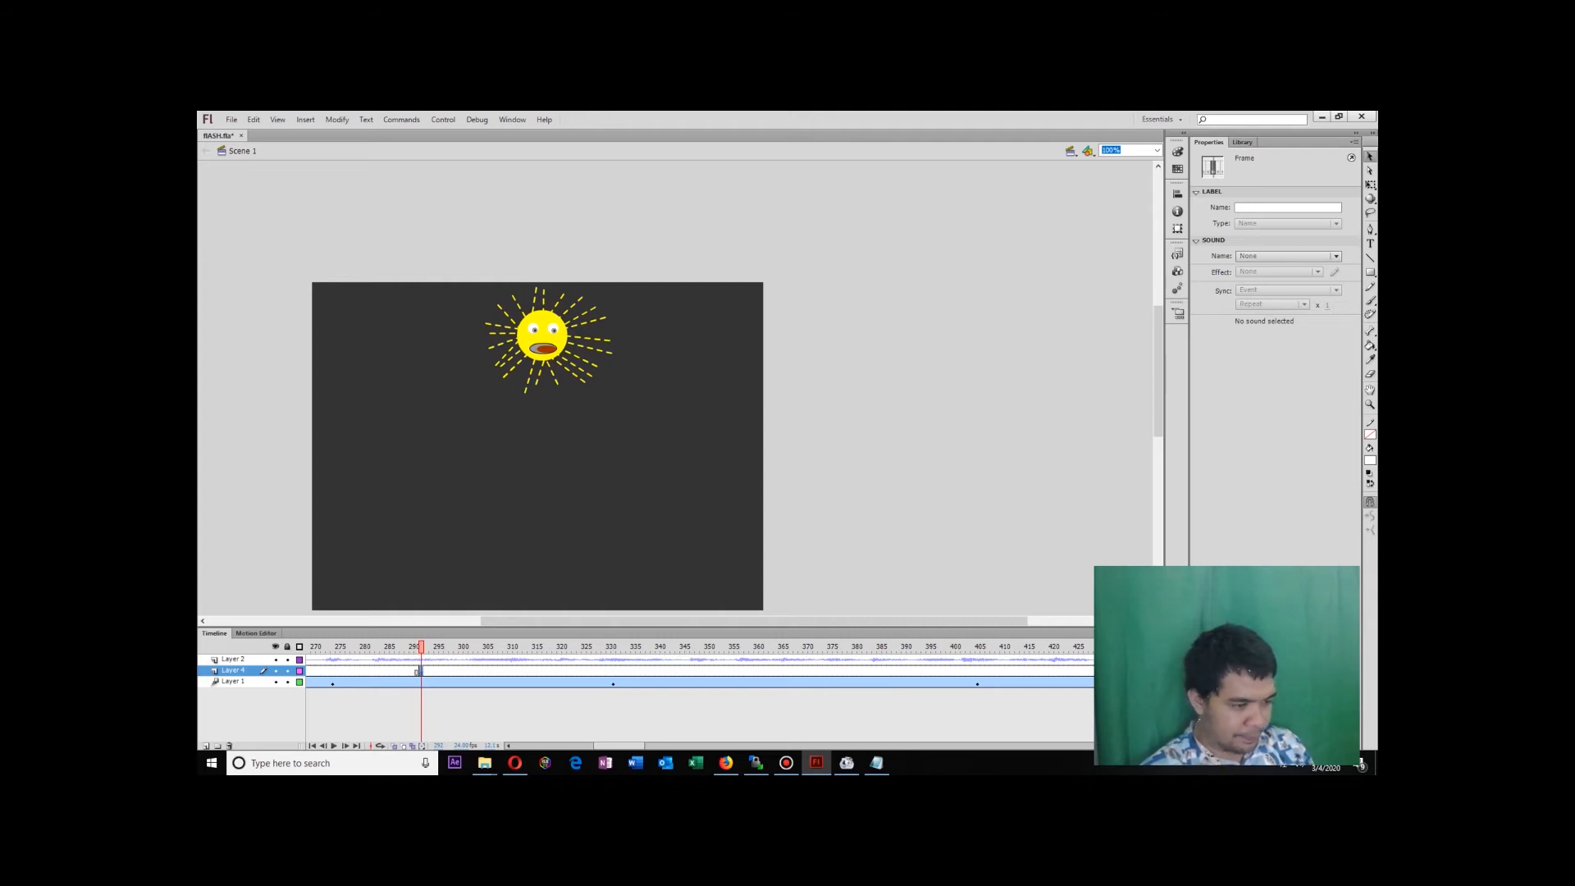
left_click_drag(420, 646, 470, 646)
left_click(470, 670)
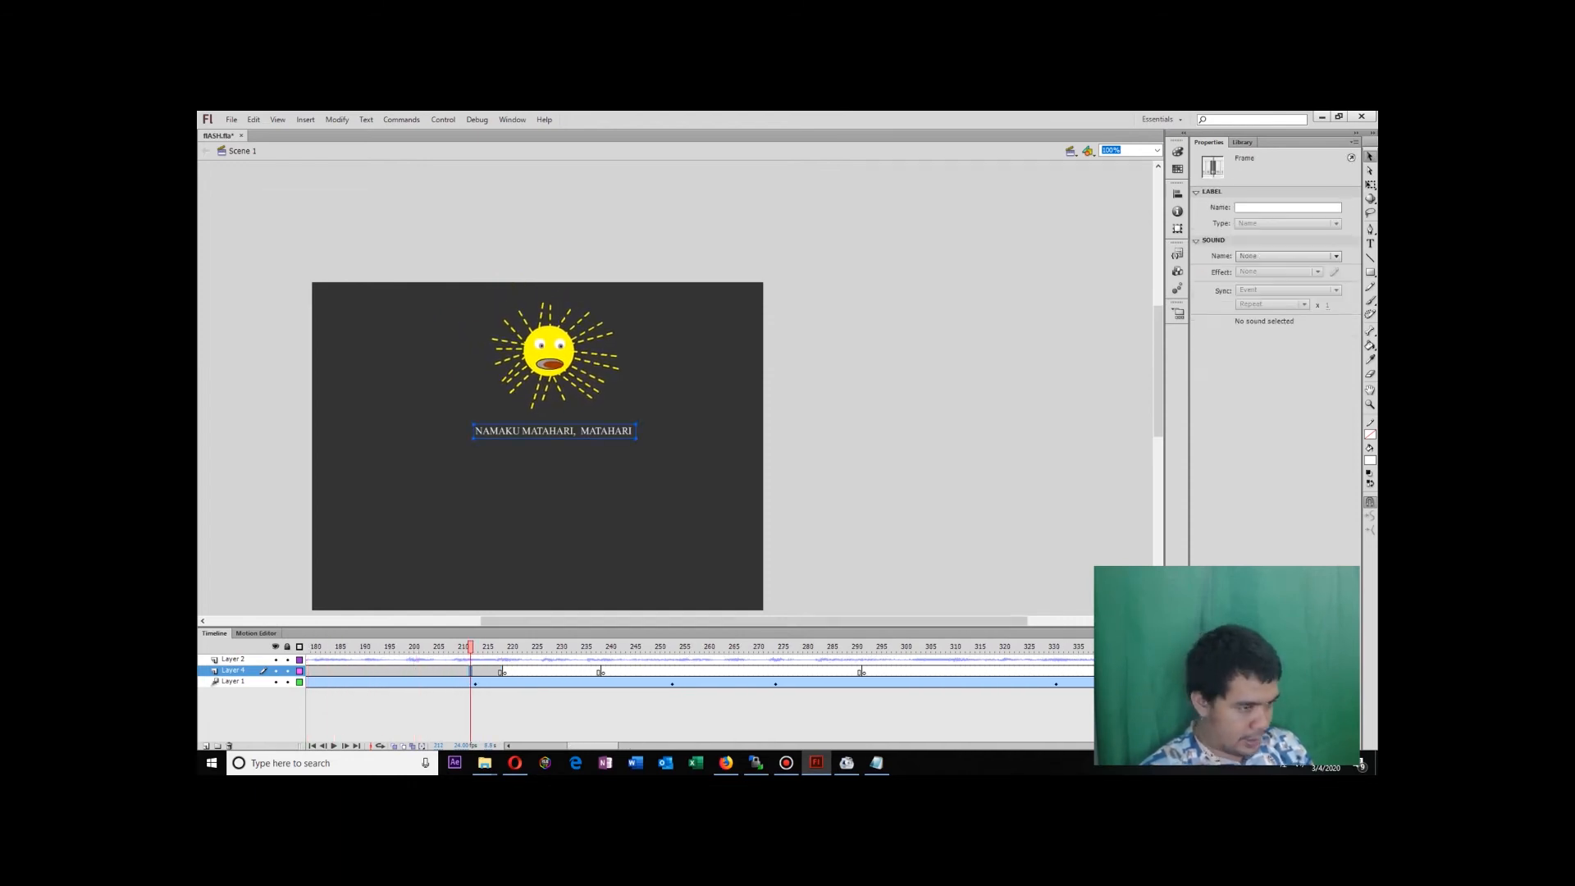
double_click(470, 670)
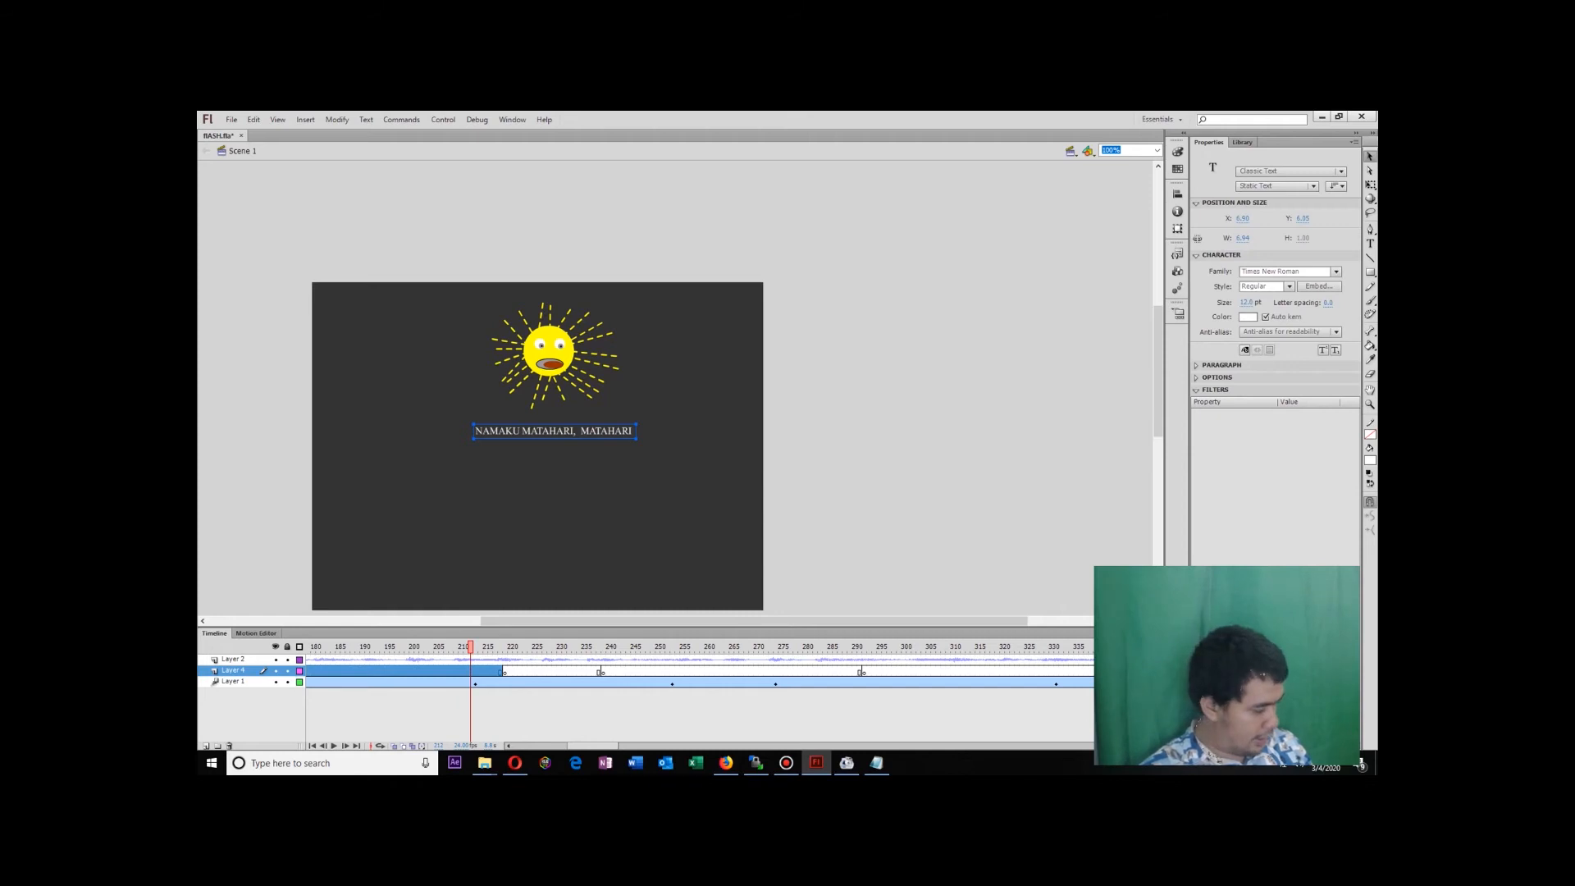
left_click(603, 670)
type("stop(); SoundMixer.stopAll();")
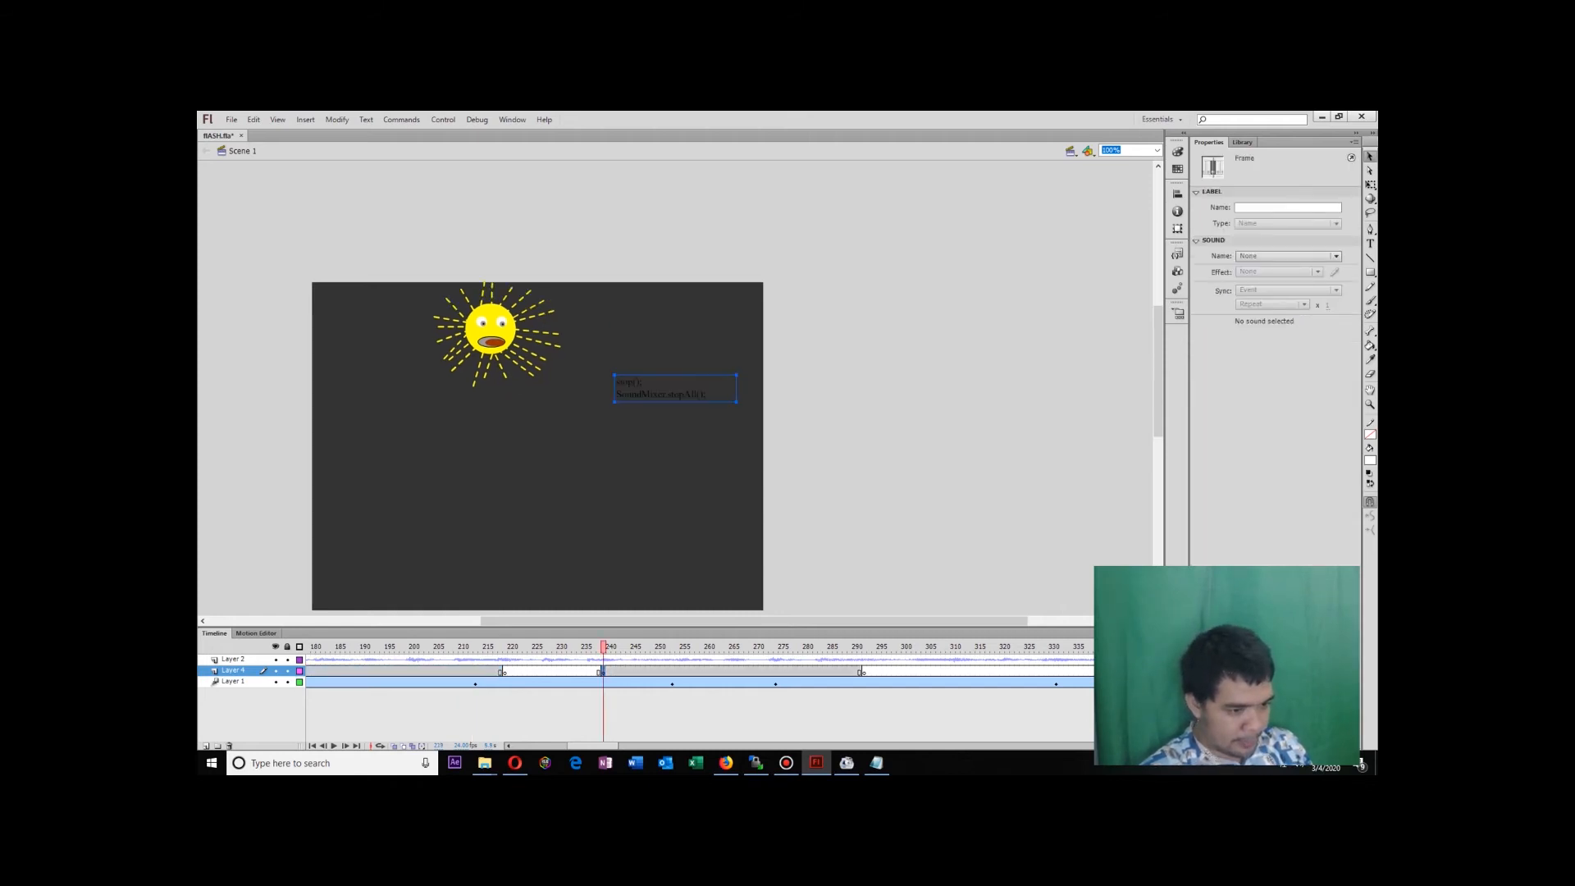
left_click_drag(603, 646, 421, 646)
key("Return")
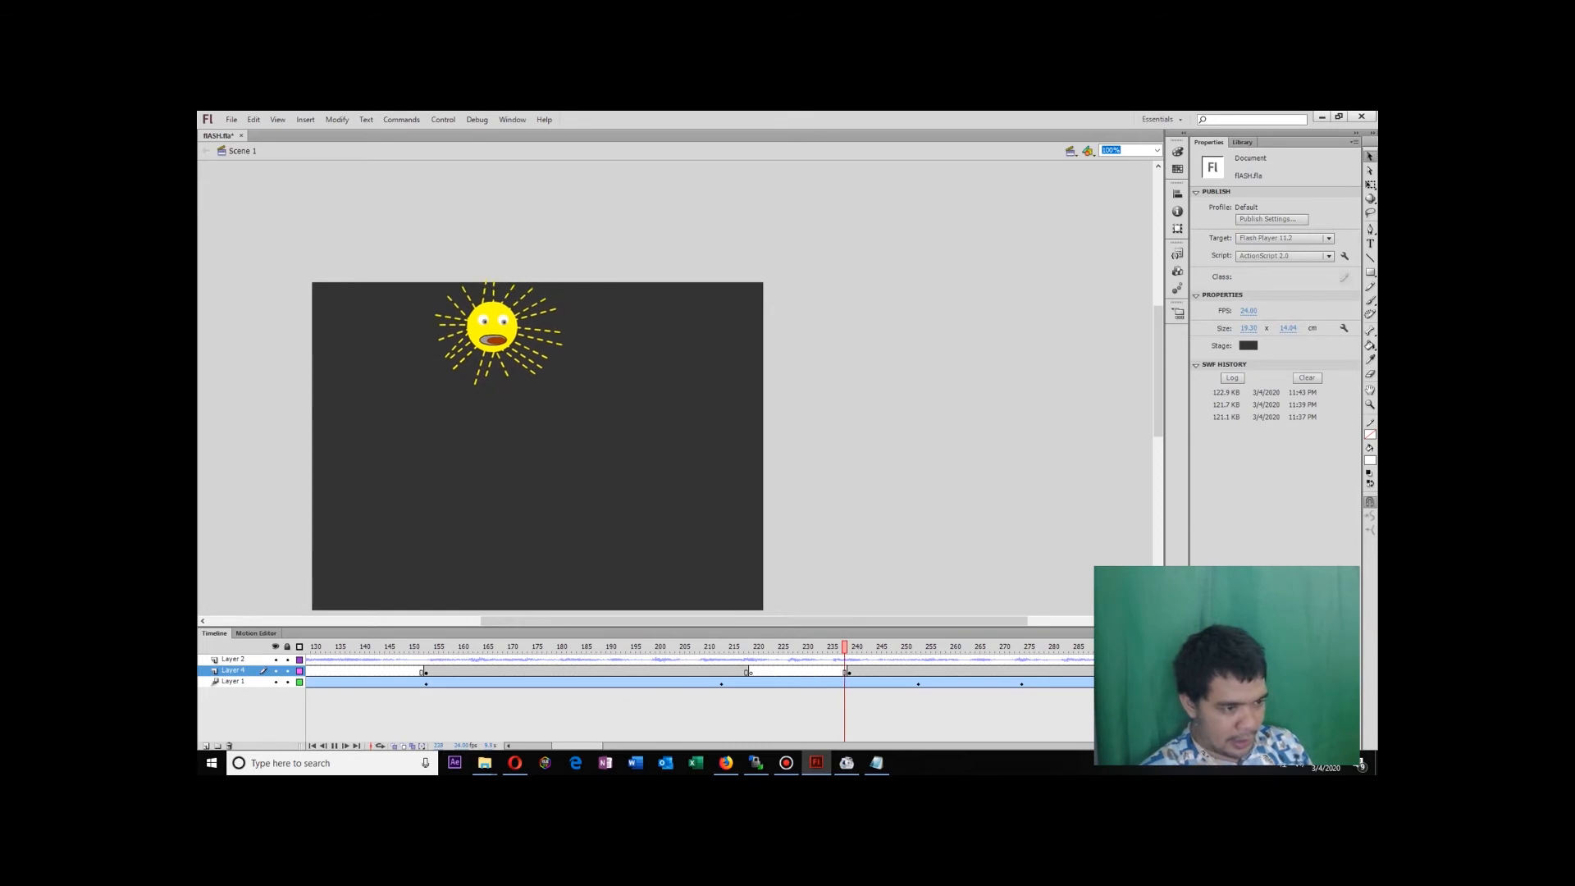
left_click(883, 671)
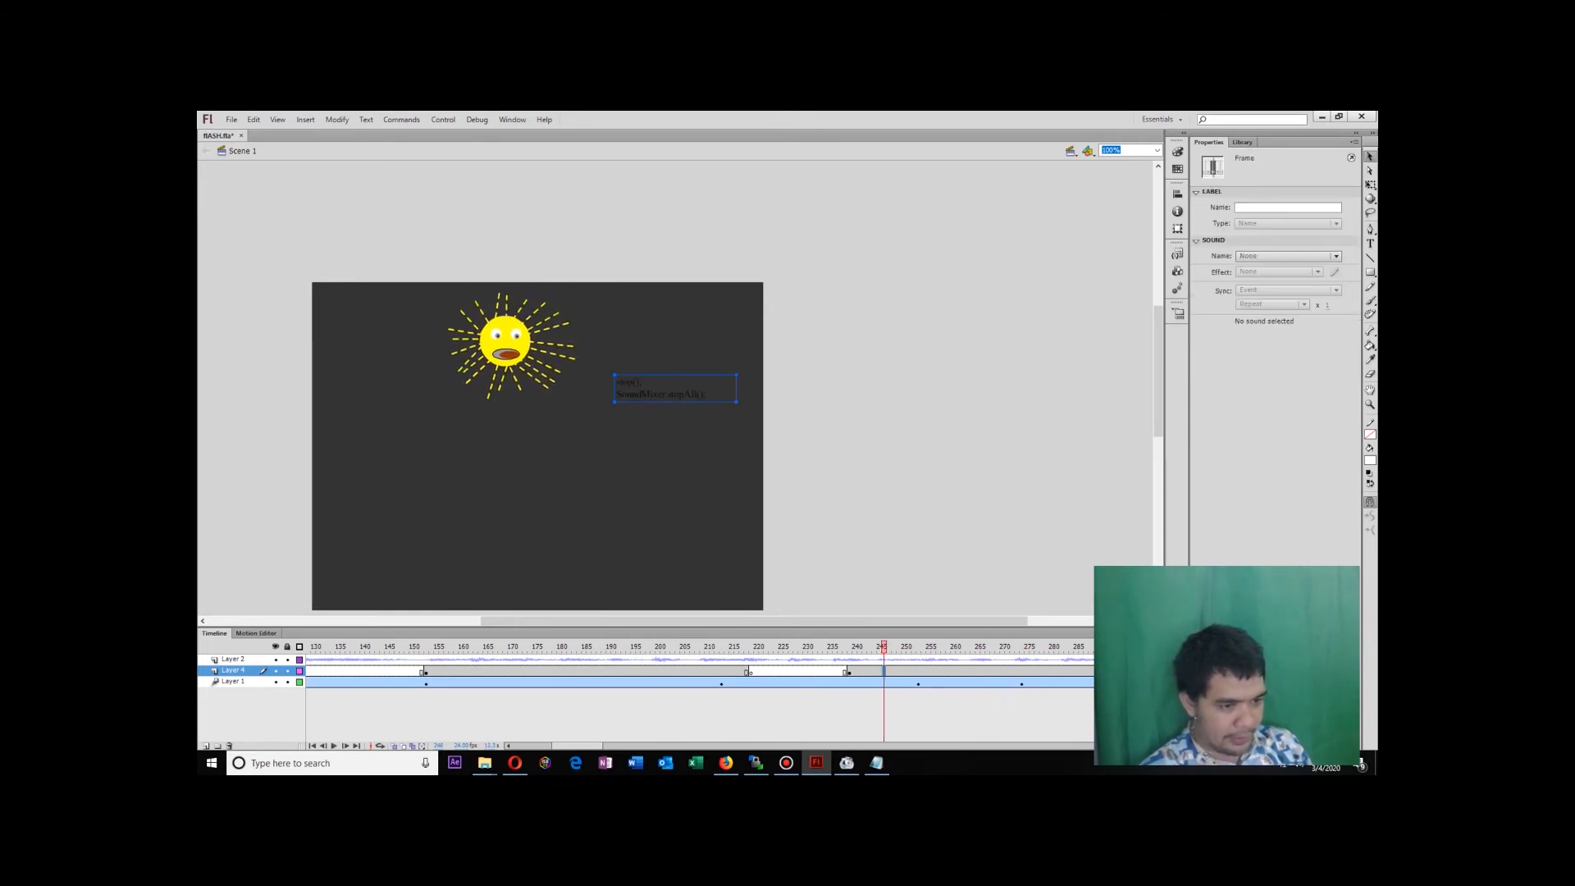
key("Delete")
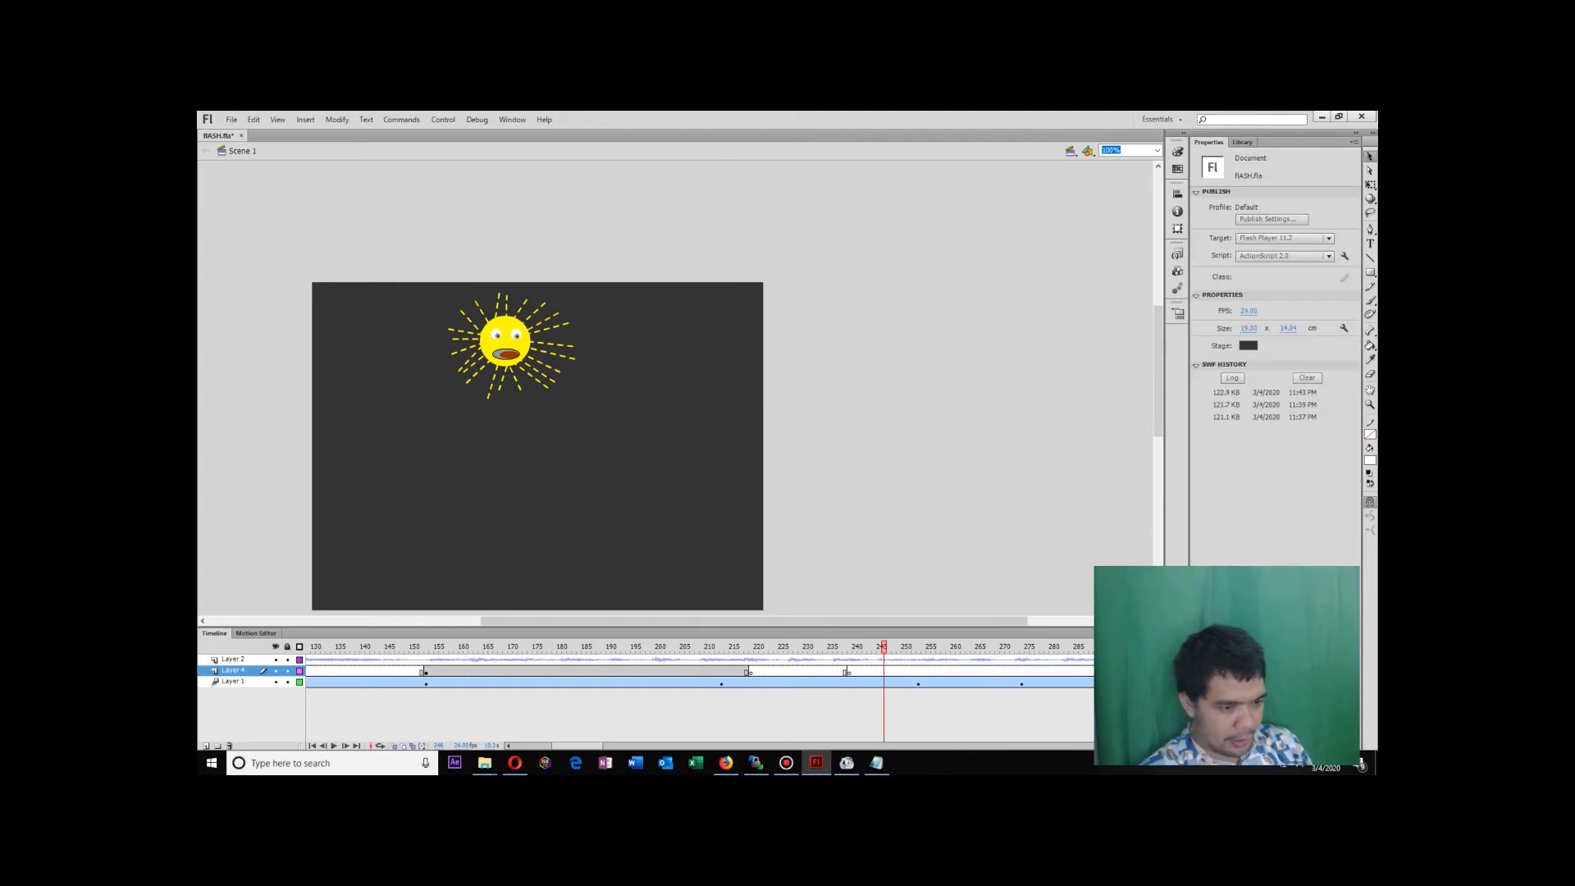
Copy the "NAMAKU MATAHARI, MATAHARI" text from the first lyric into Layer 4's span starting near frame 238, at the same stage position.
left_click(643, 671)
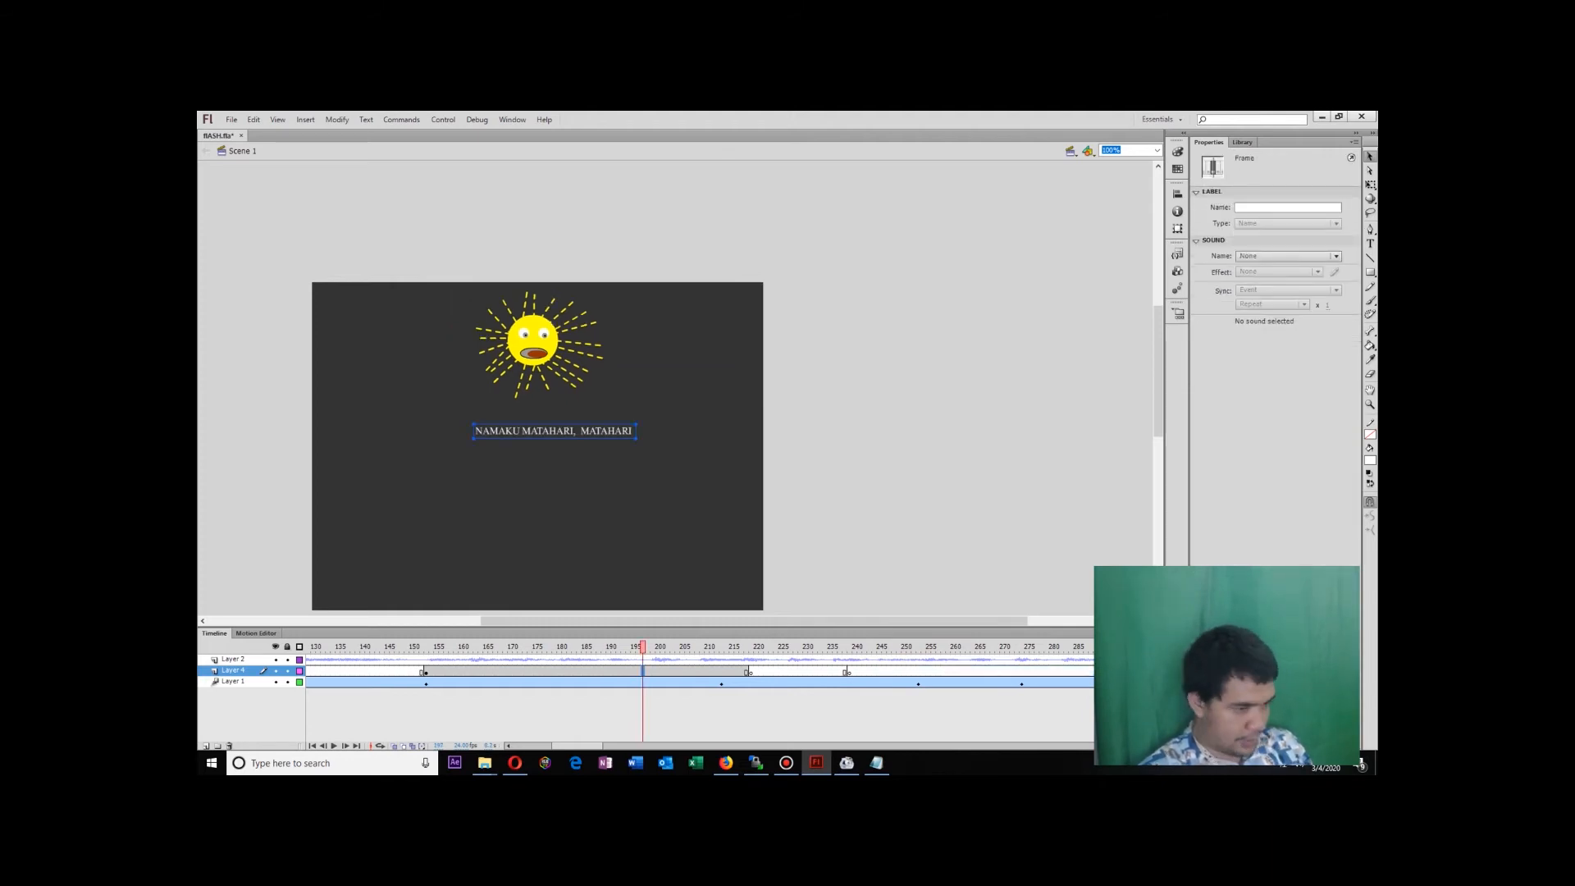
left_click(853, 670)
type("NAMAKU MATAHARI,  MATAHARI")
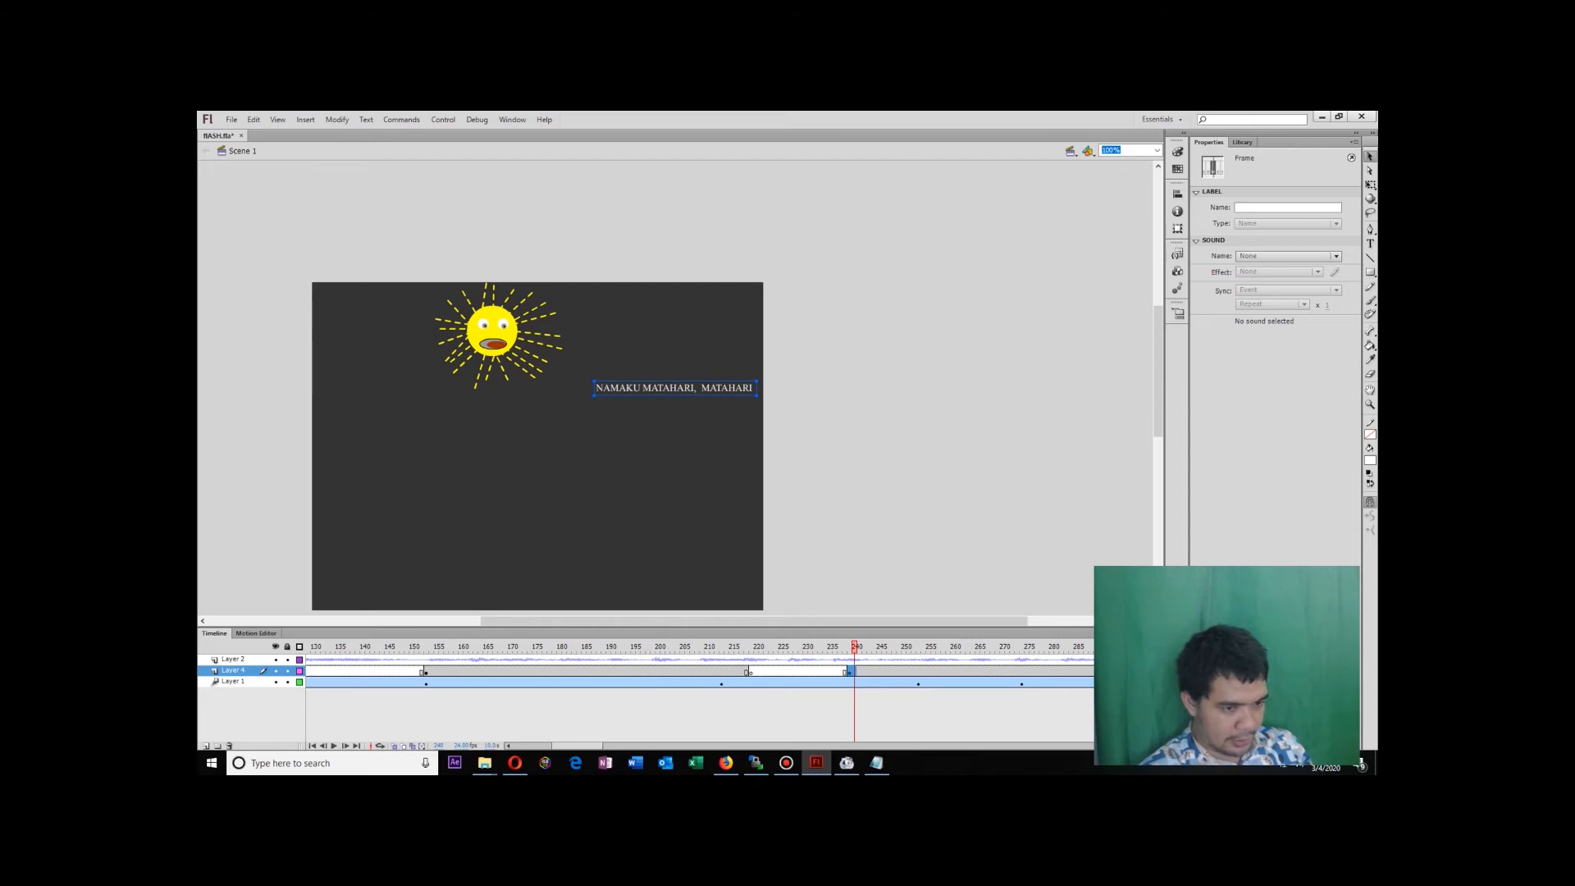
key("ctrl+shift+a")
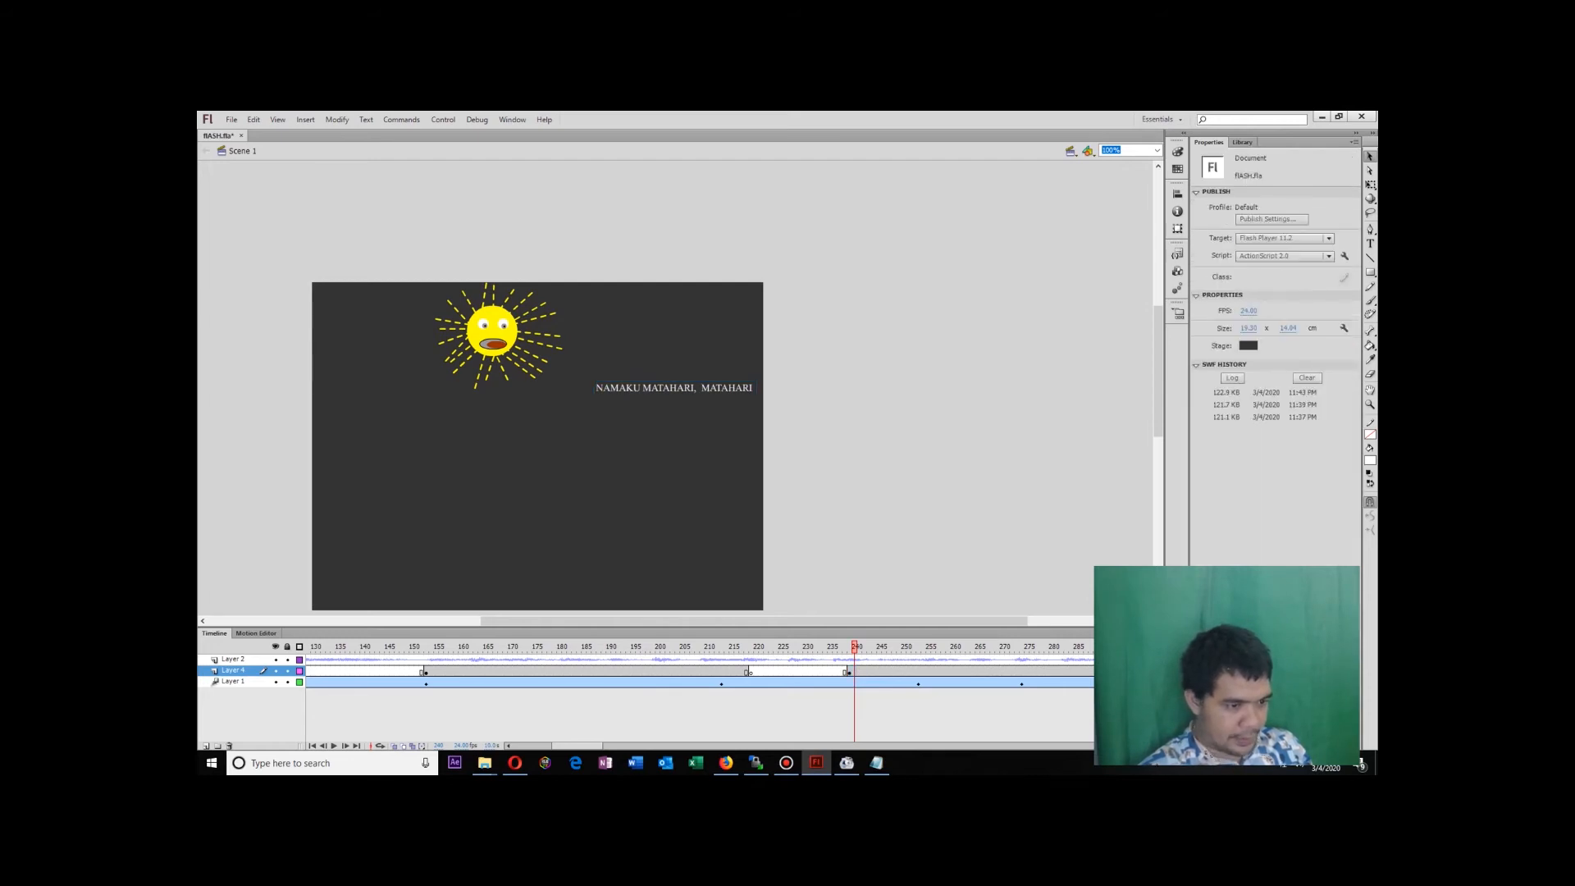
left_click(617, 671)
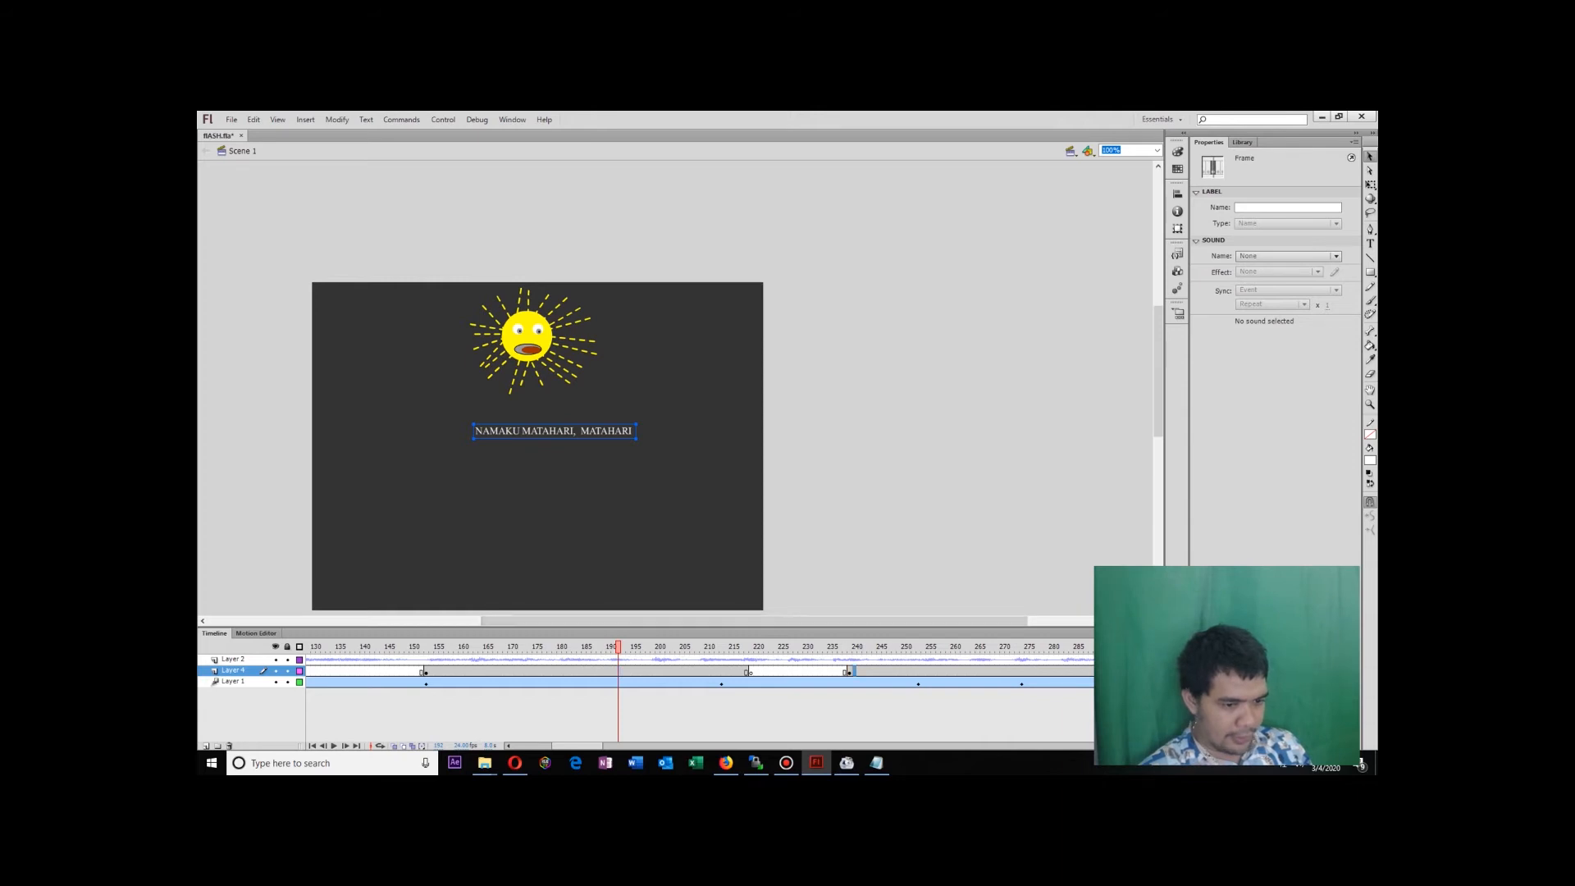
left_click(853, 671)
key("Delete")
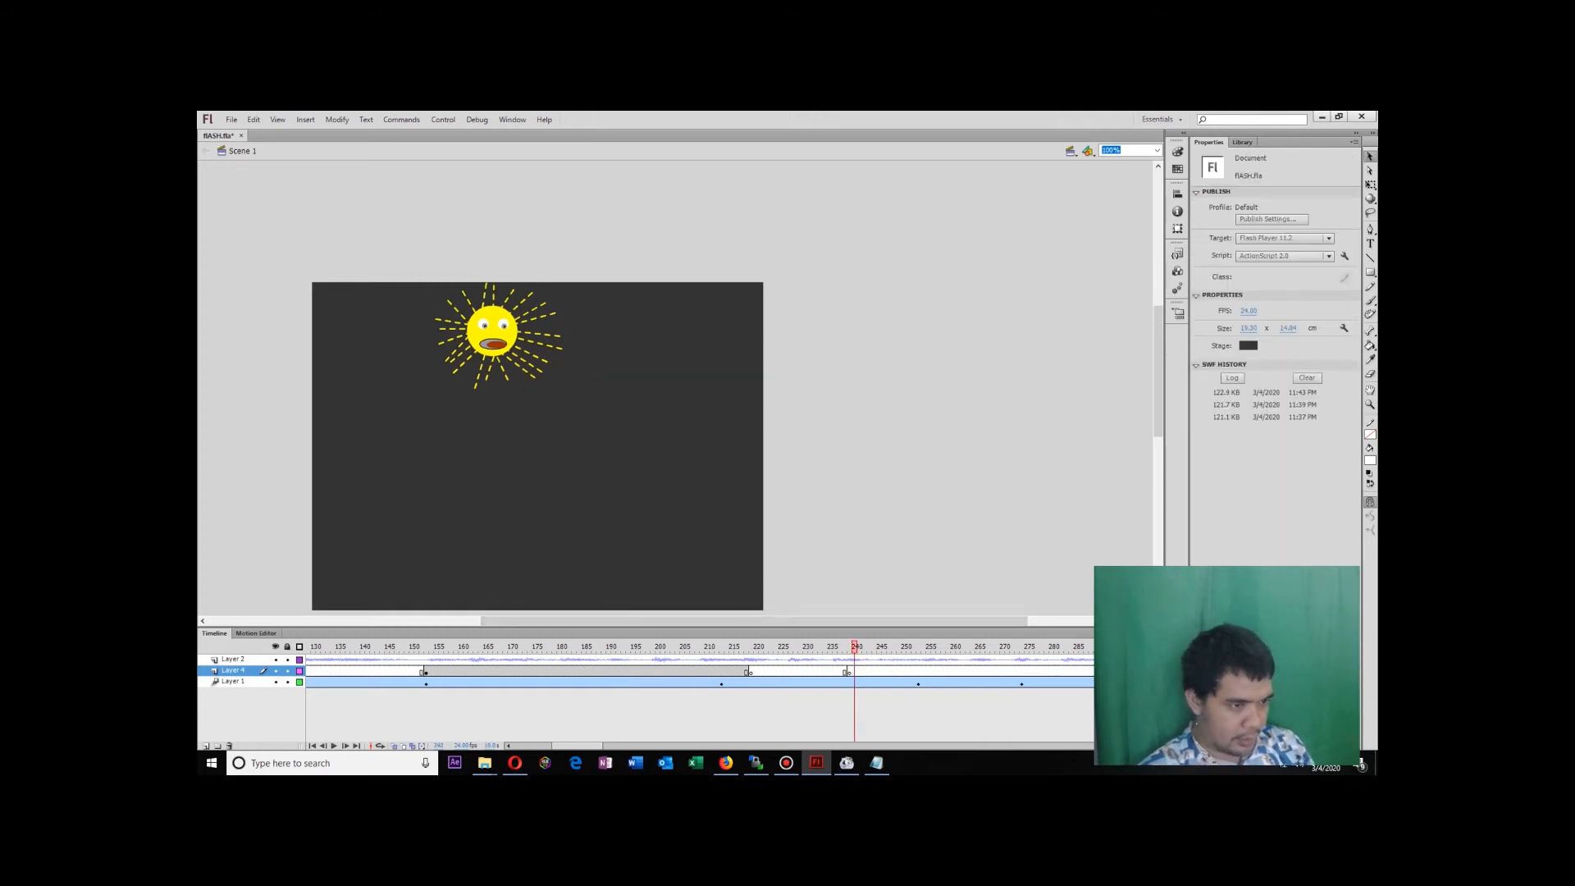
key("ctrl+z")
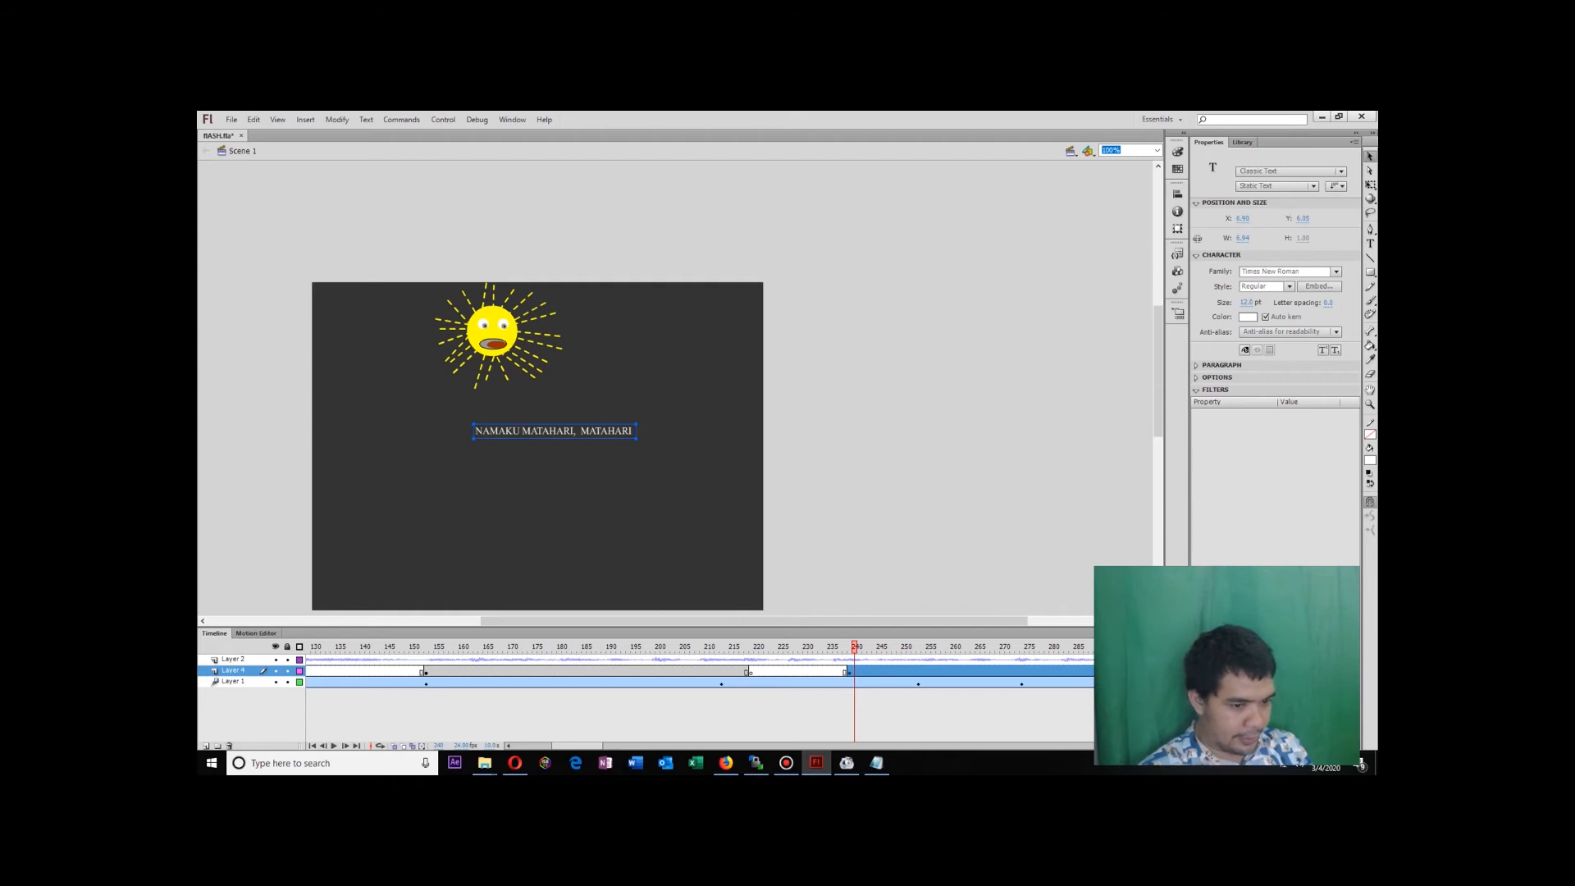
Play the animation and mark the third lyric's start and end on Layer 4 with blank keyframes near frames 315 and 411.
left_click_drag(854, 647, 1105, 646)
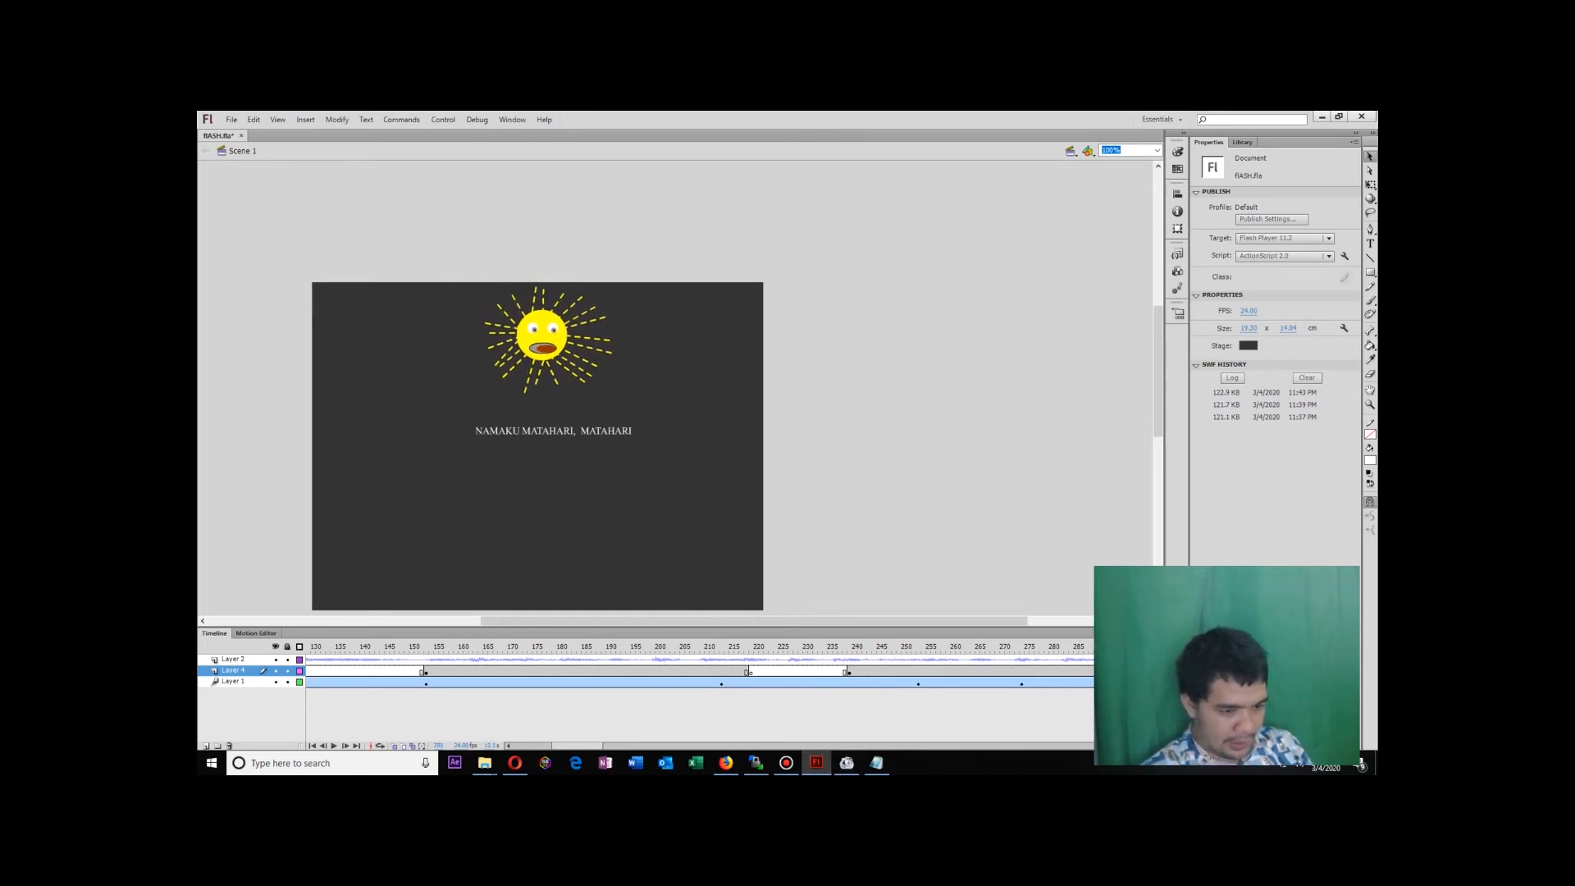
key("Return")
key("Return")
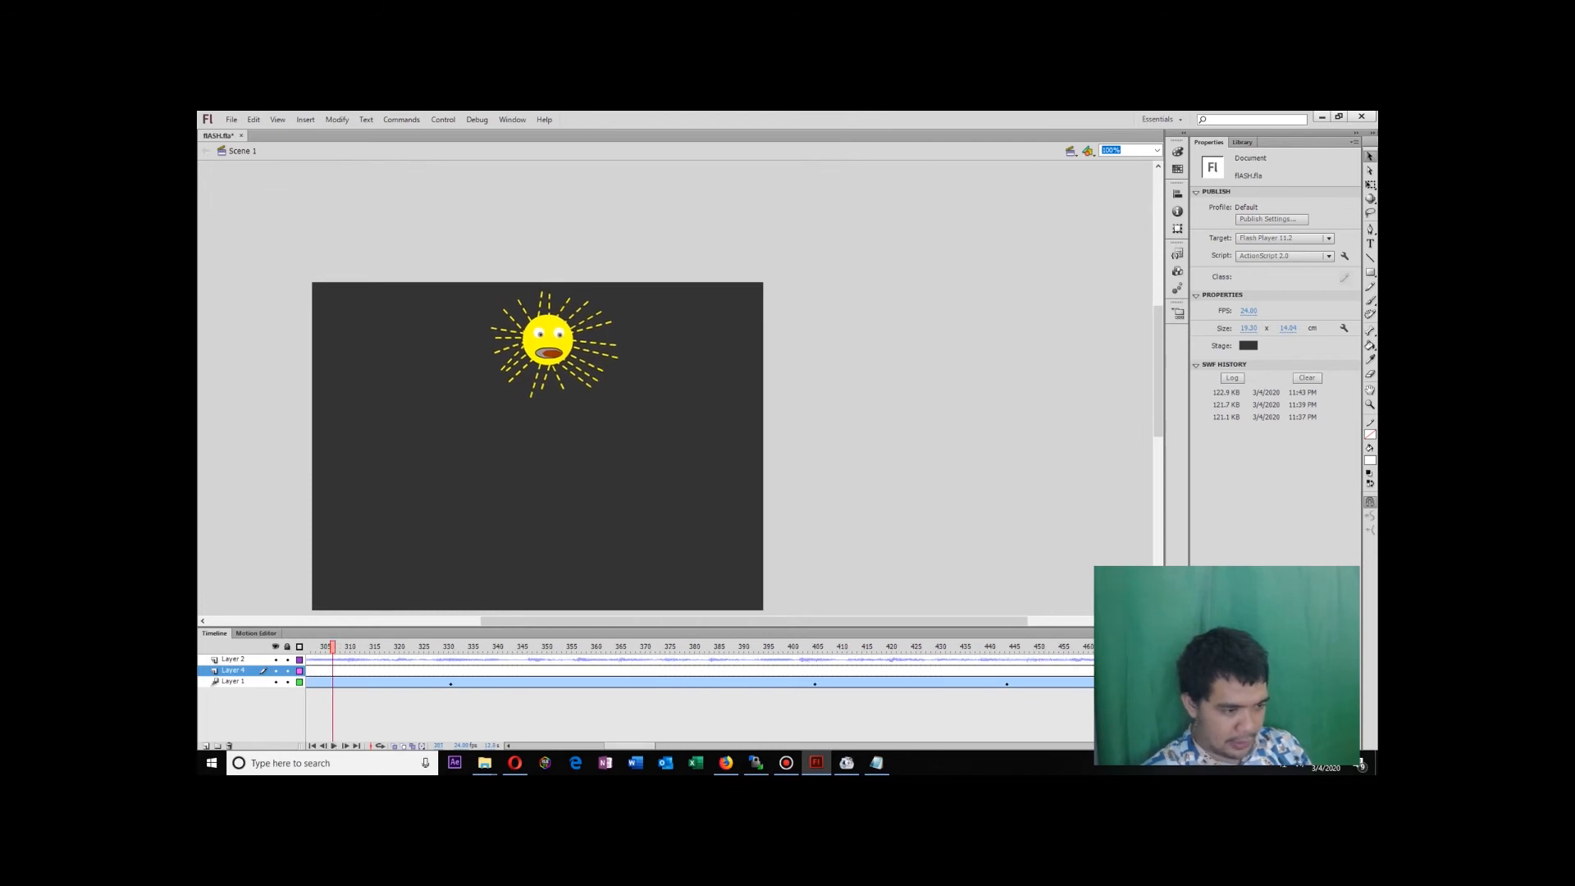
key("Return")
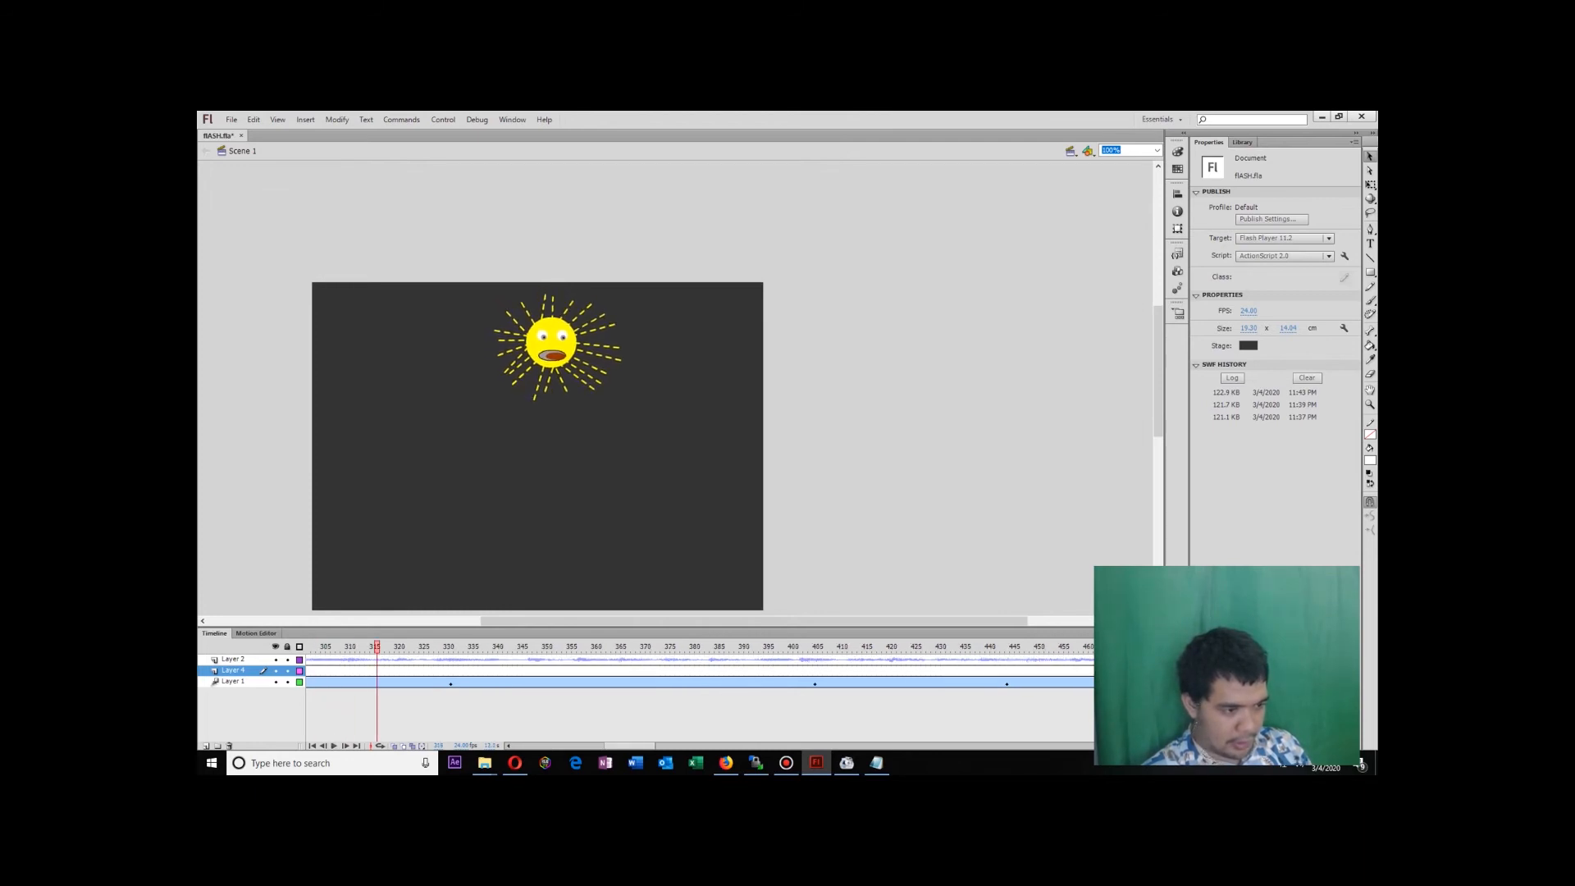
key("Return")
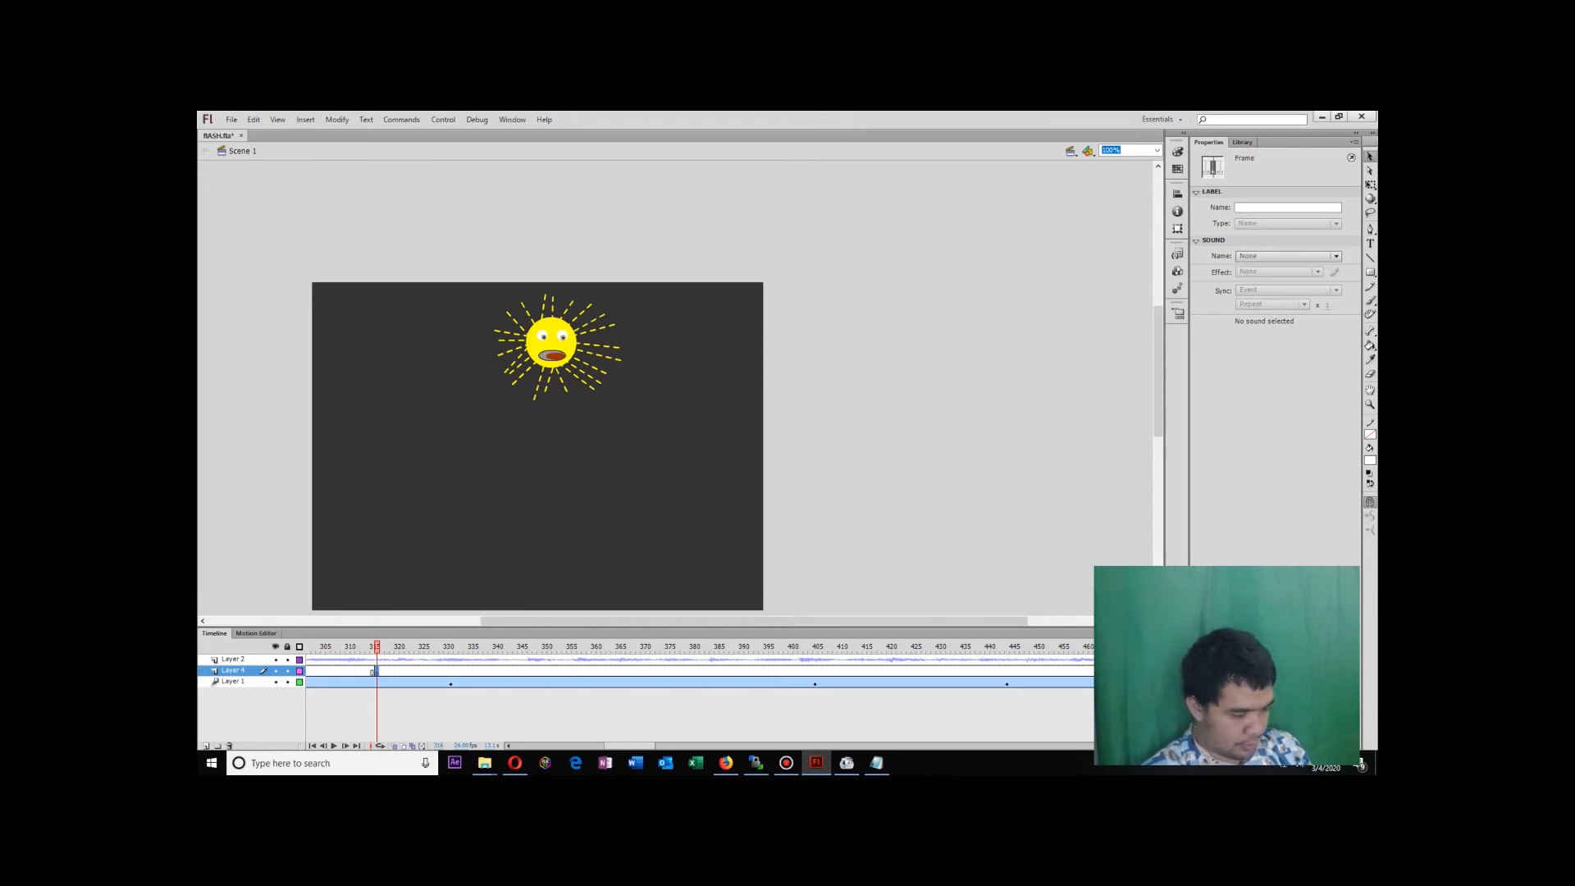
key("Return")
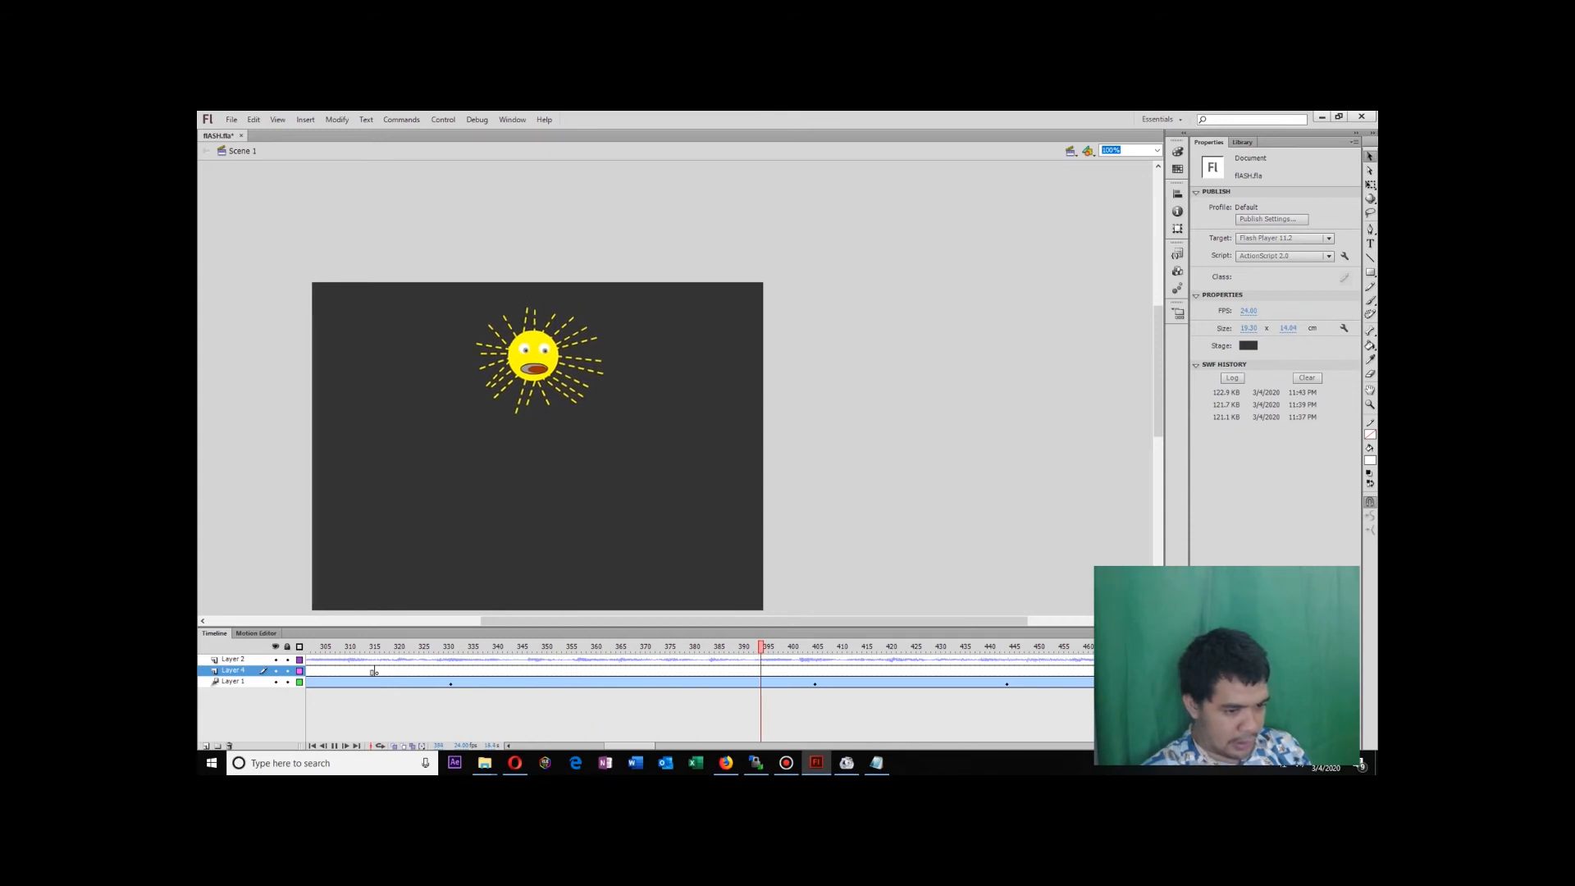
key("Return")
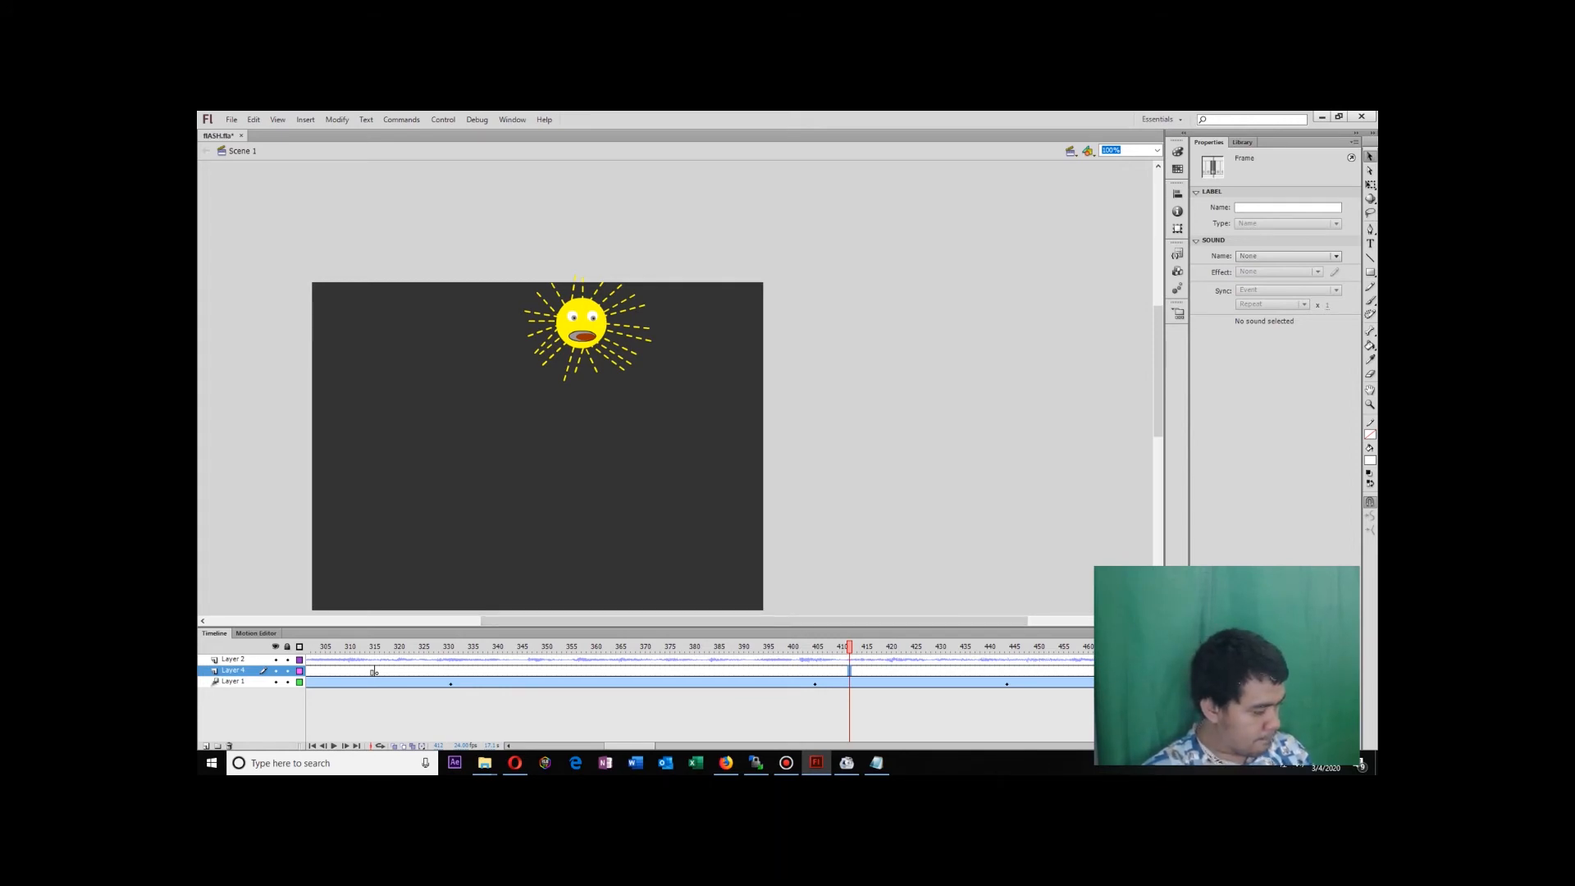
Paste the "NAMAKU MATAHARI, MATAHARI" text in place on Layer 4's keyframe near frame 315.
left_click(839, 671)
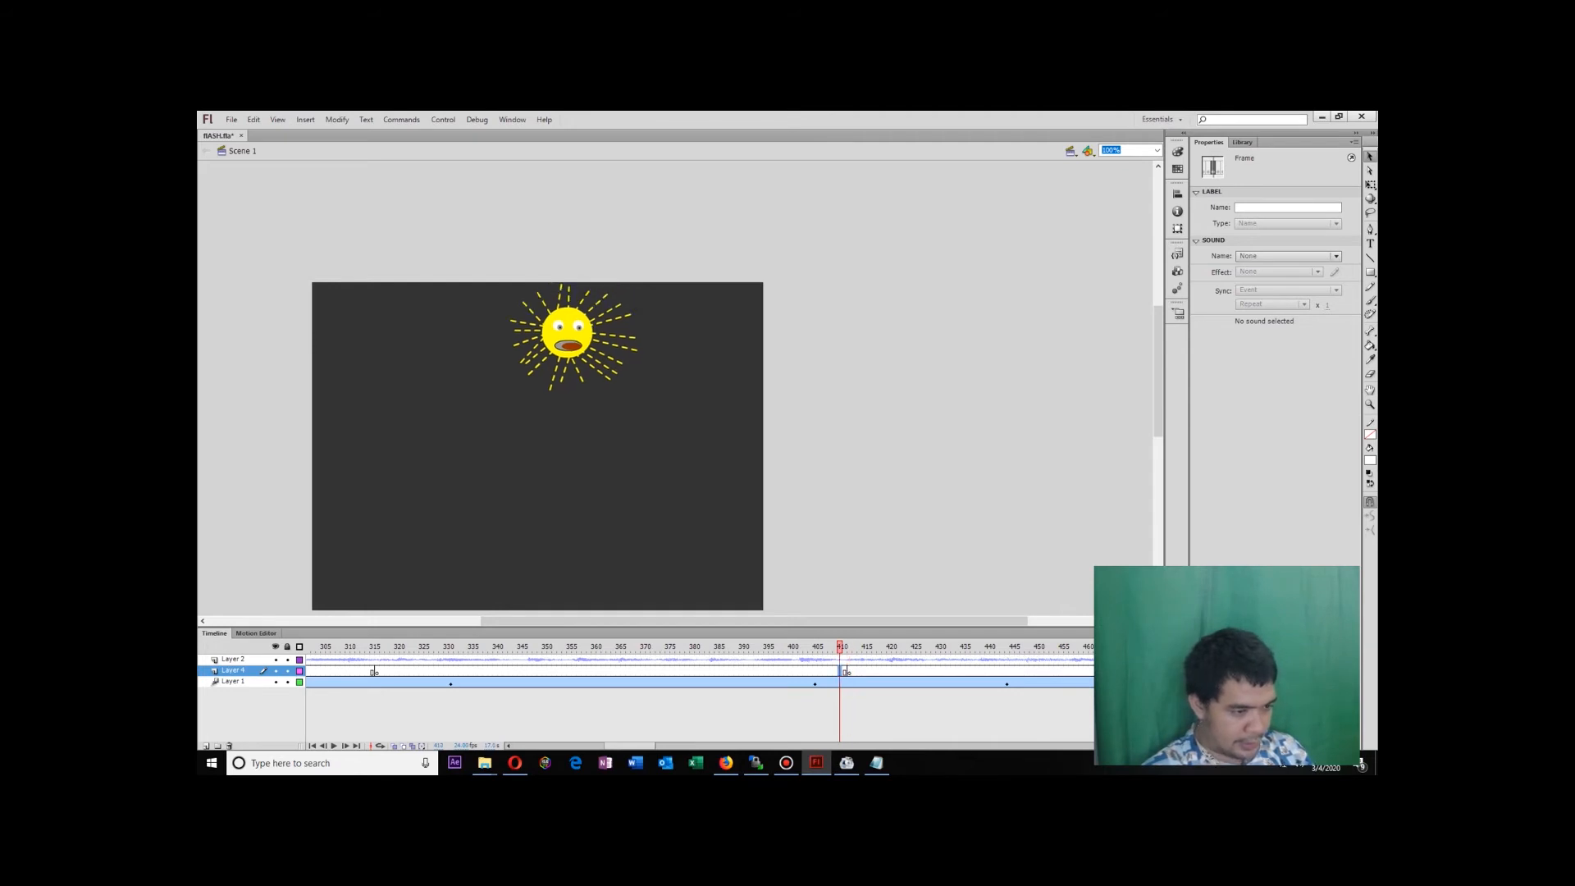
left_click(376, 671)
key("ctrl+shift+v")
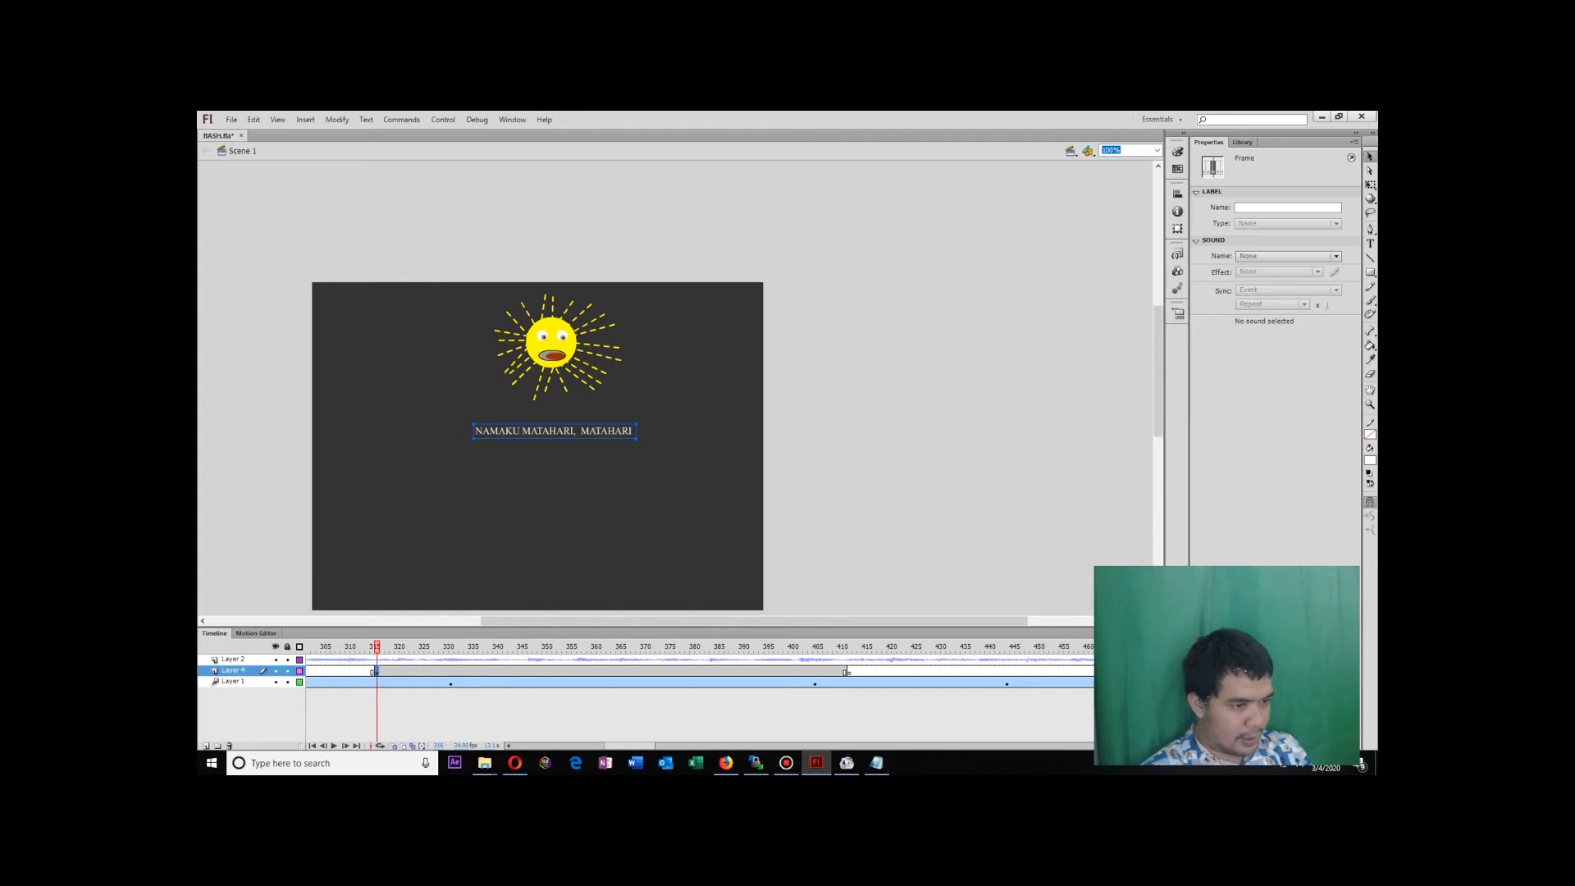
Play back to the second lyric and delete the word NAMAKU so its text reads "MATAHARI, MATAHARI".
left_click_drag(376, 646, 451, 647)
key("Return")
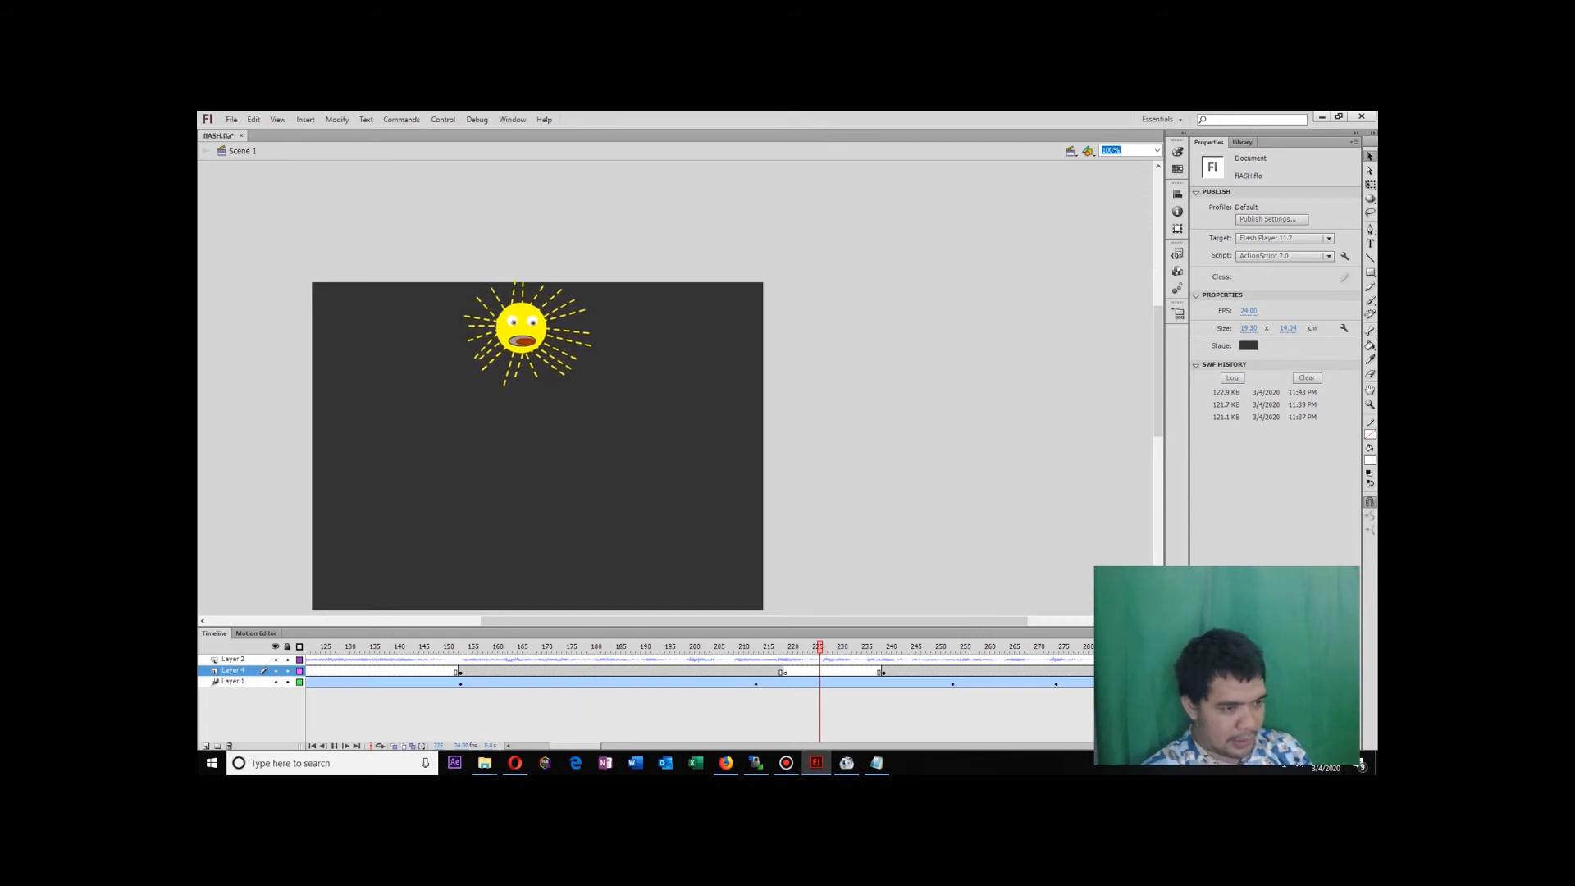
key("Return")
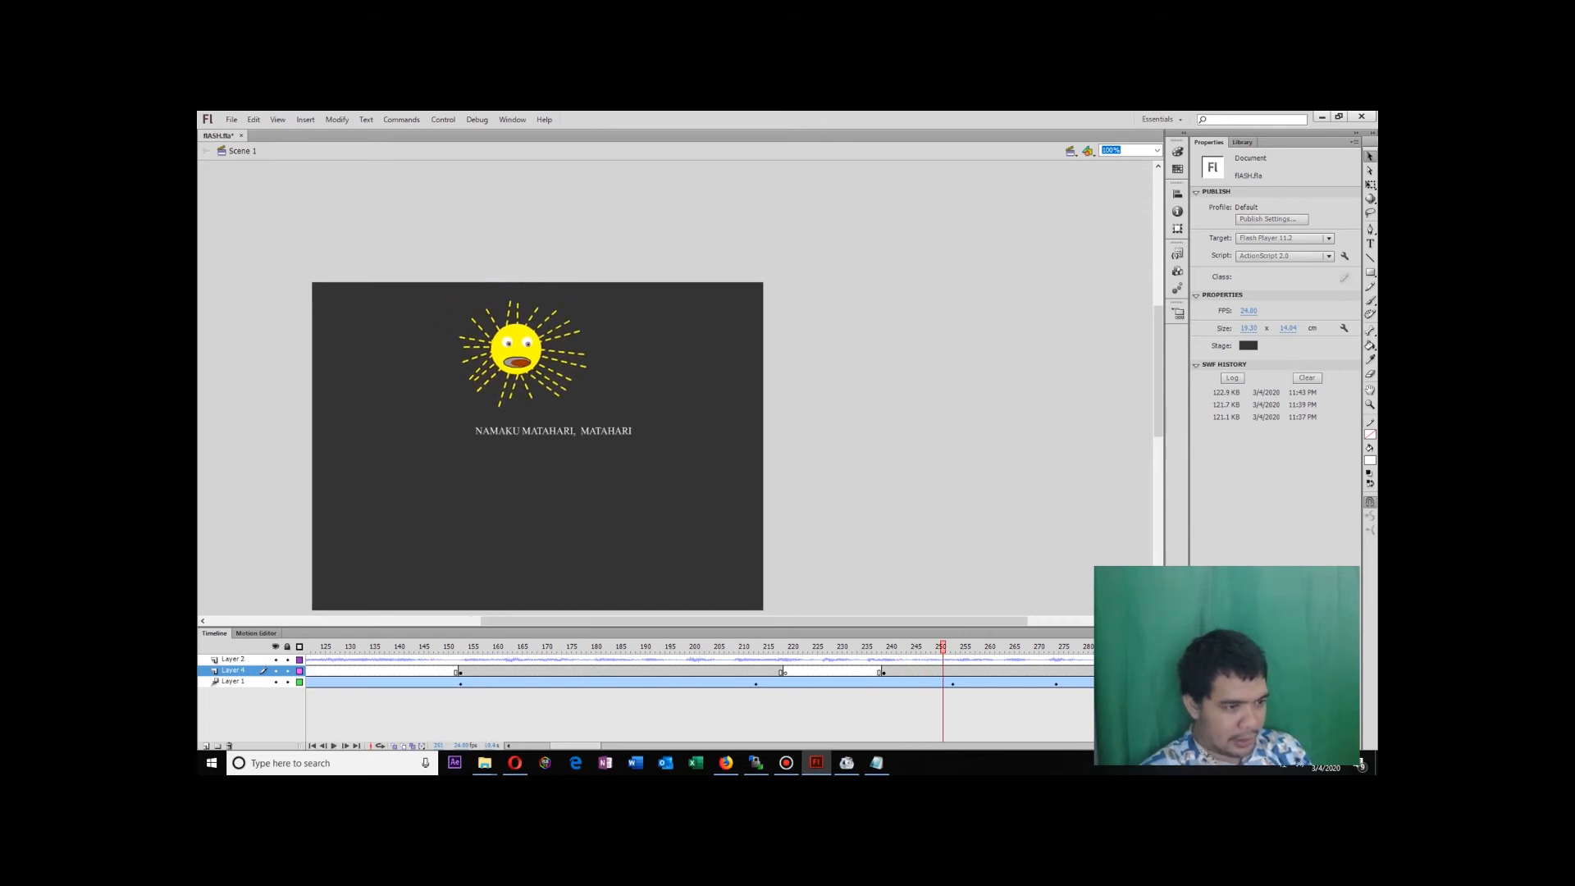
double_click(632, 431)
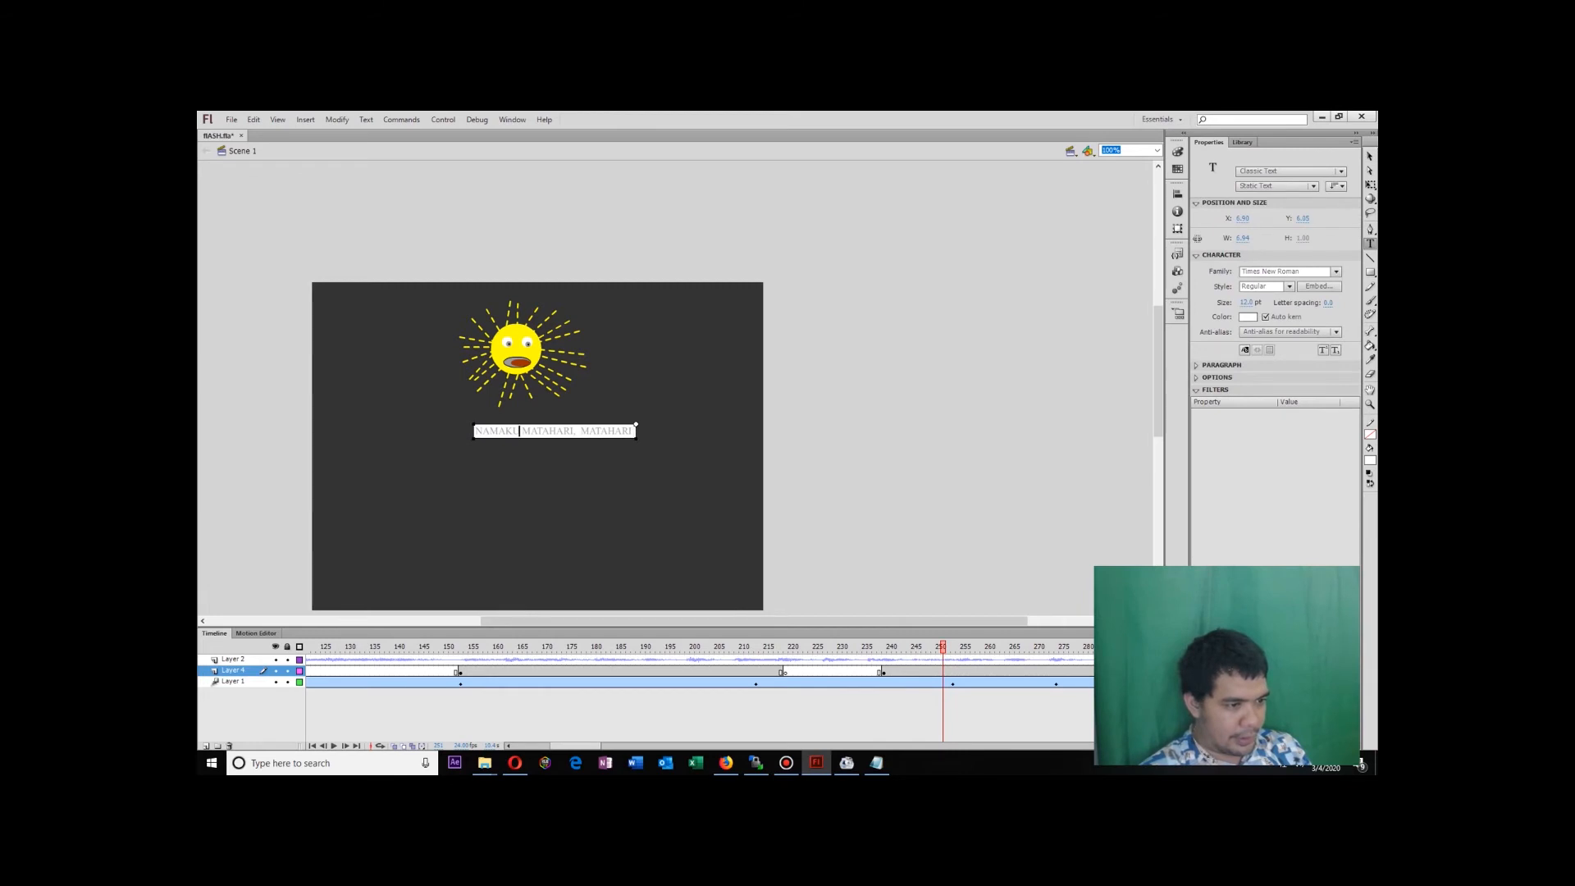
left_click_drag(520, 431, 475, 431)
key("BackSpace")
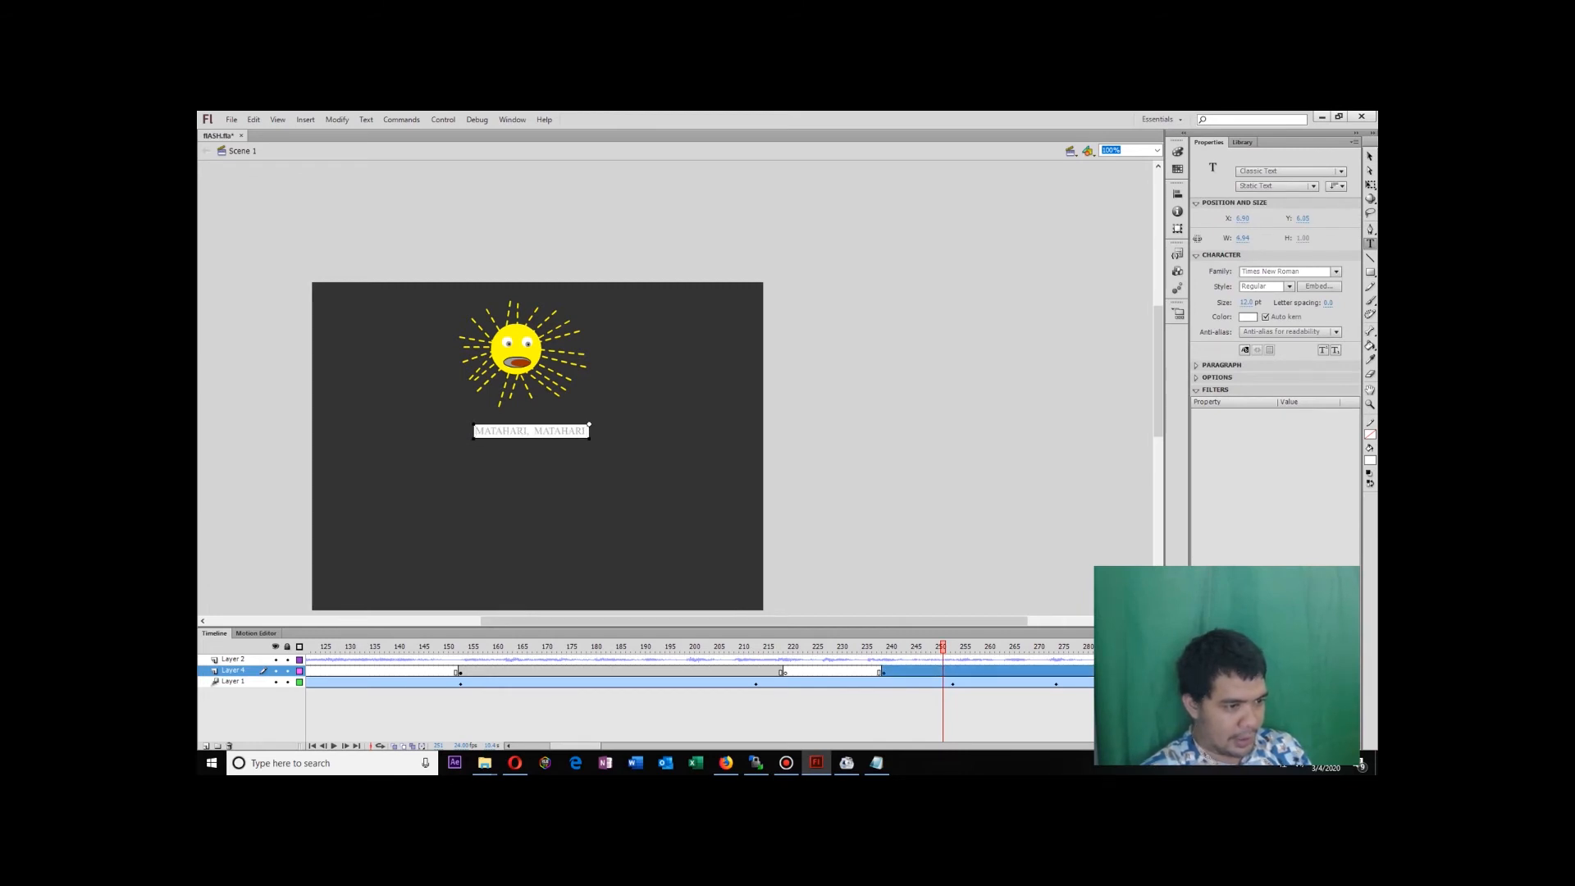
key("Escape")
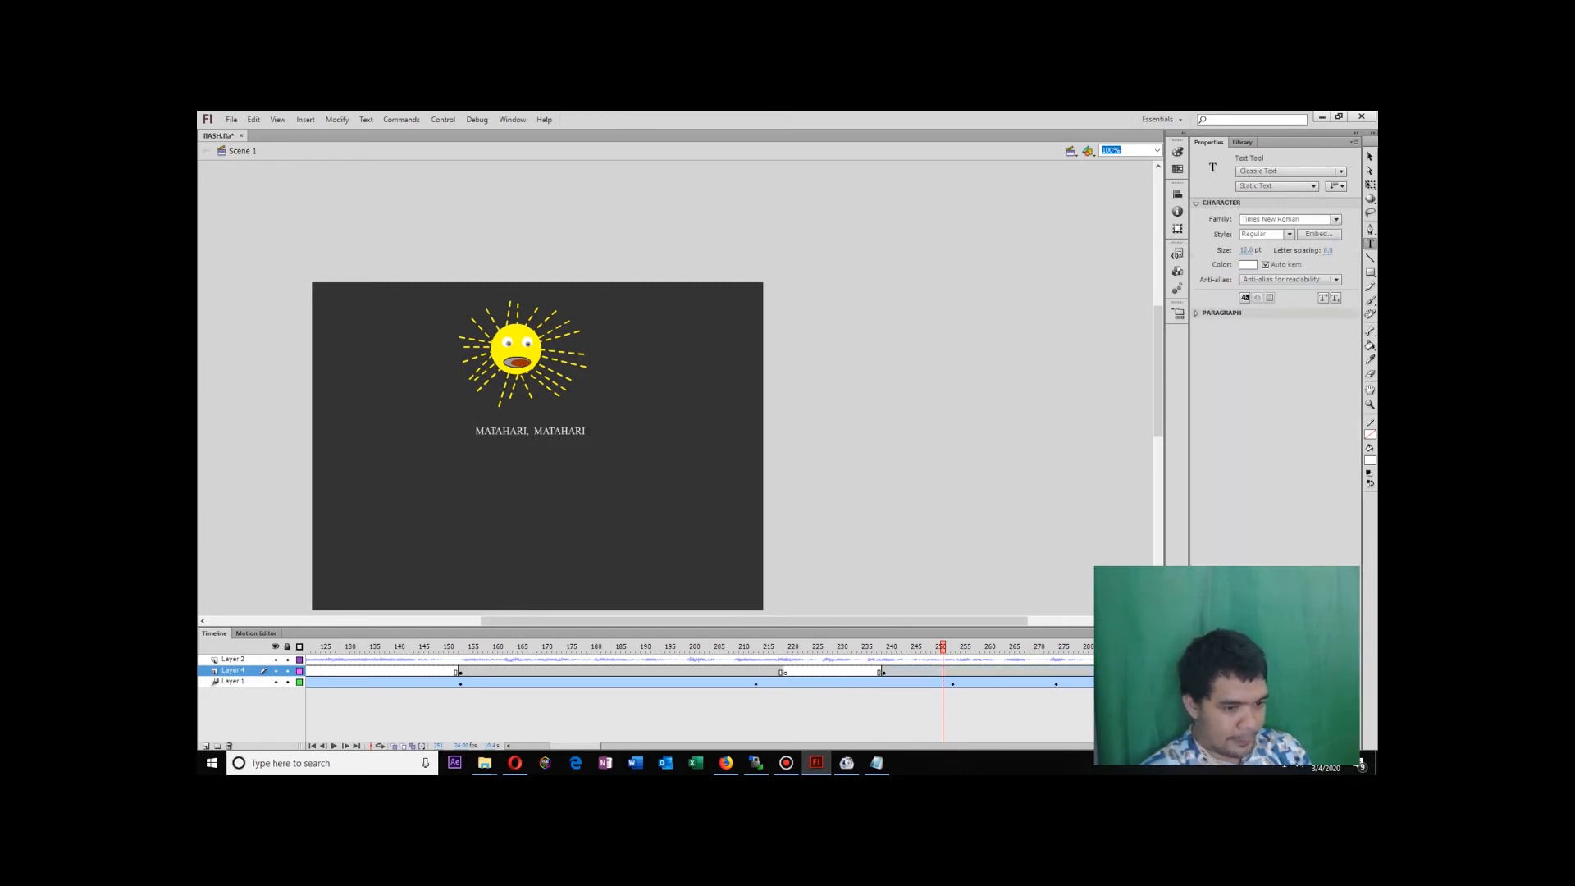
Remove the blank Layer 4 frames from about 304 to 315 just before the third lyric so it starts earlier.
key("Return")
mouse_move(816, 763)
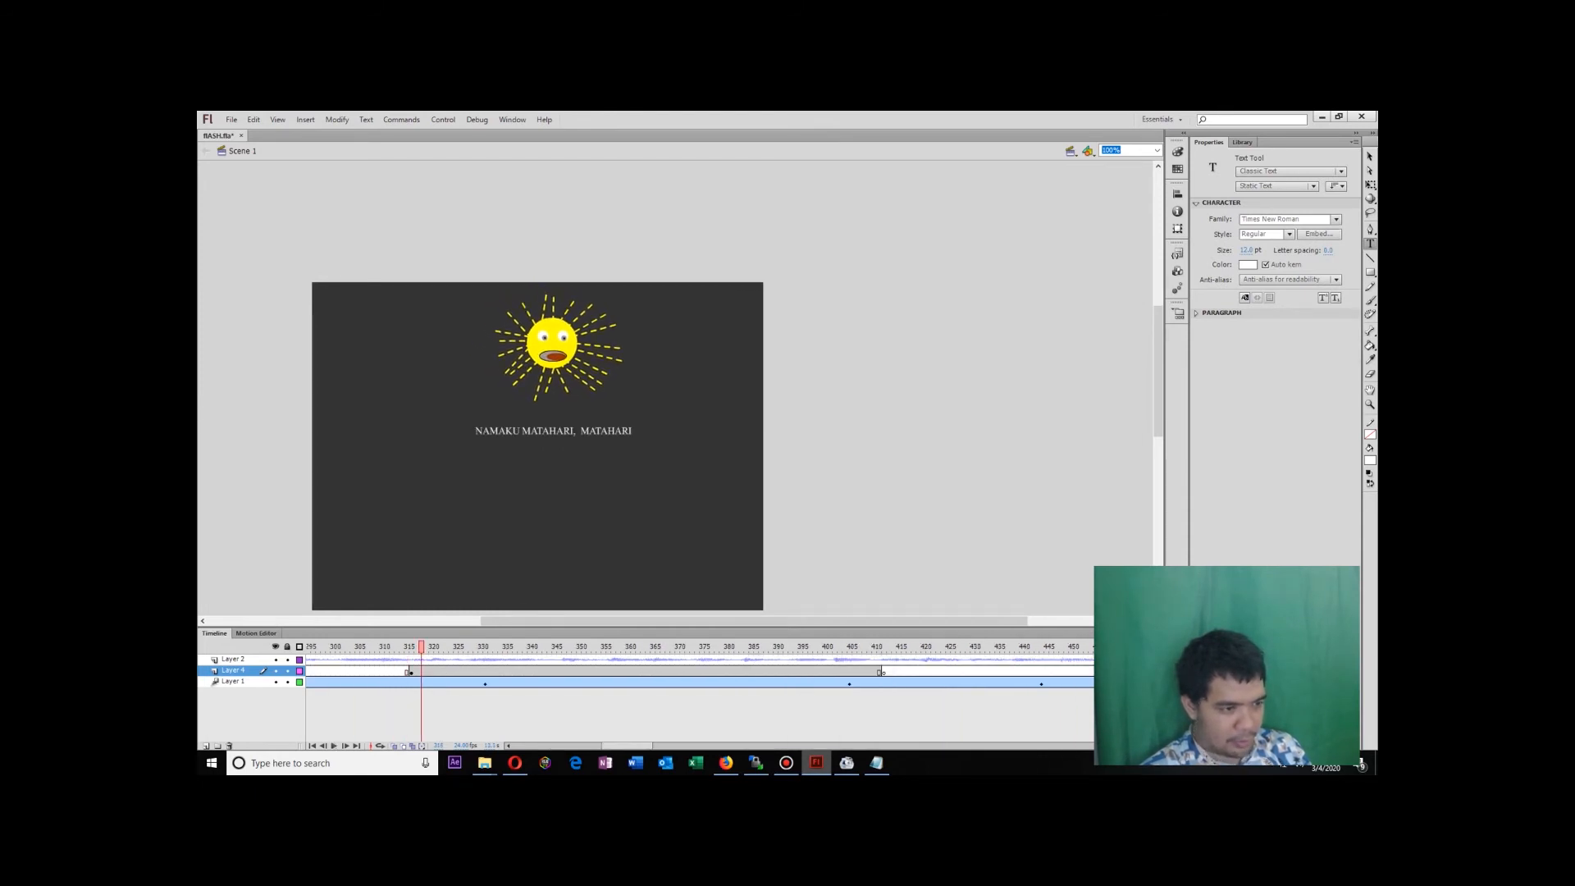
left_click_drag(356, 670, 407, 671)
right_click(405, 670)
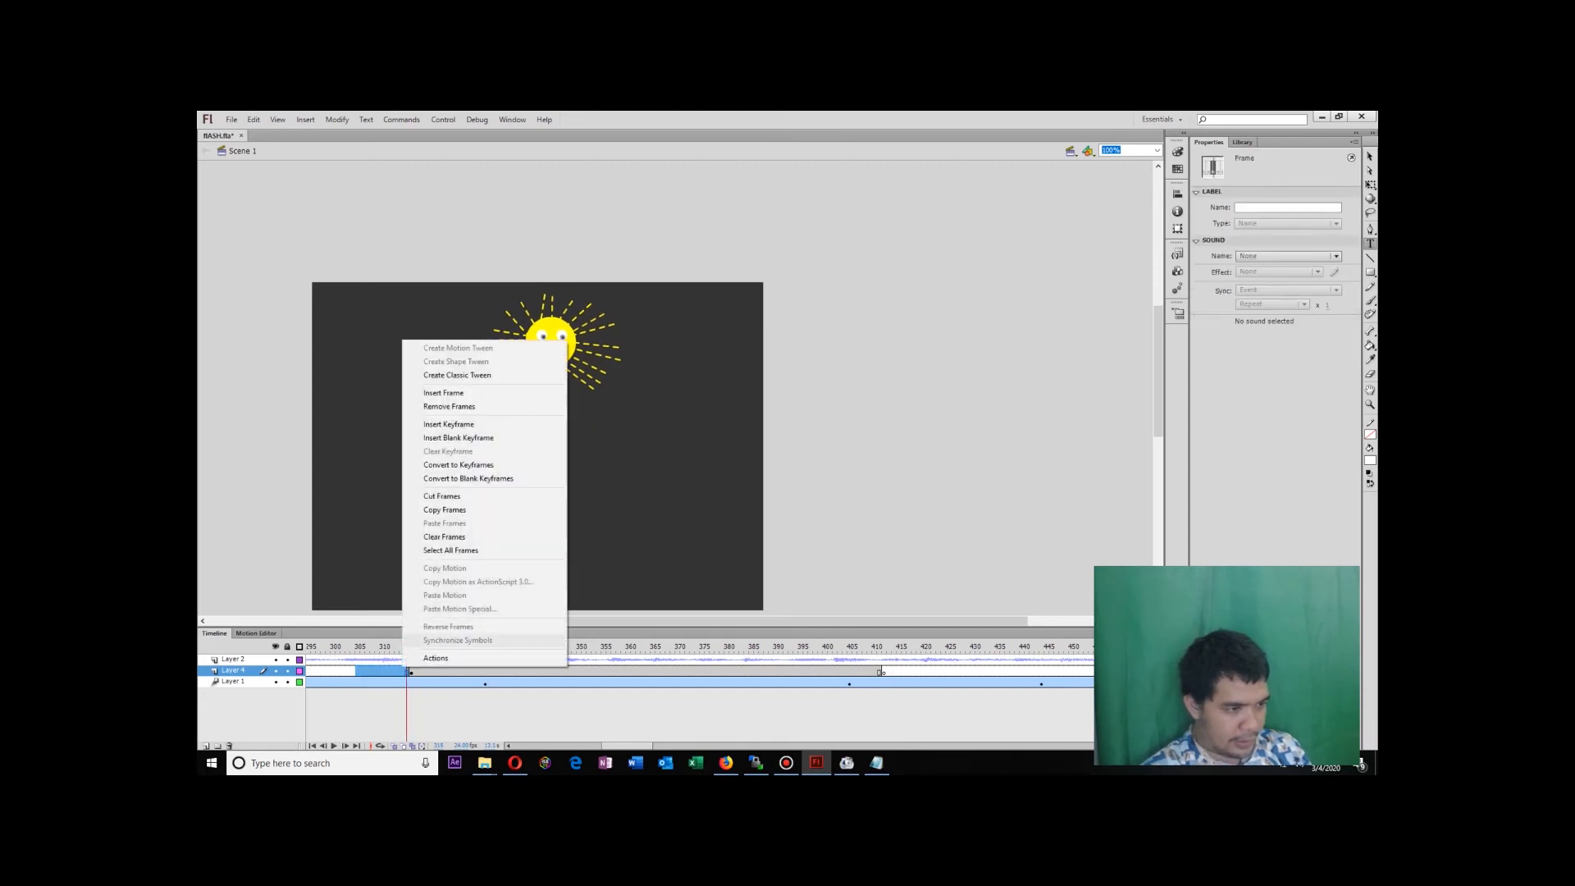
left_click(448, 406)
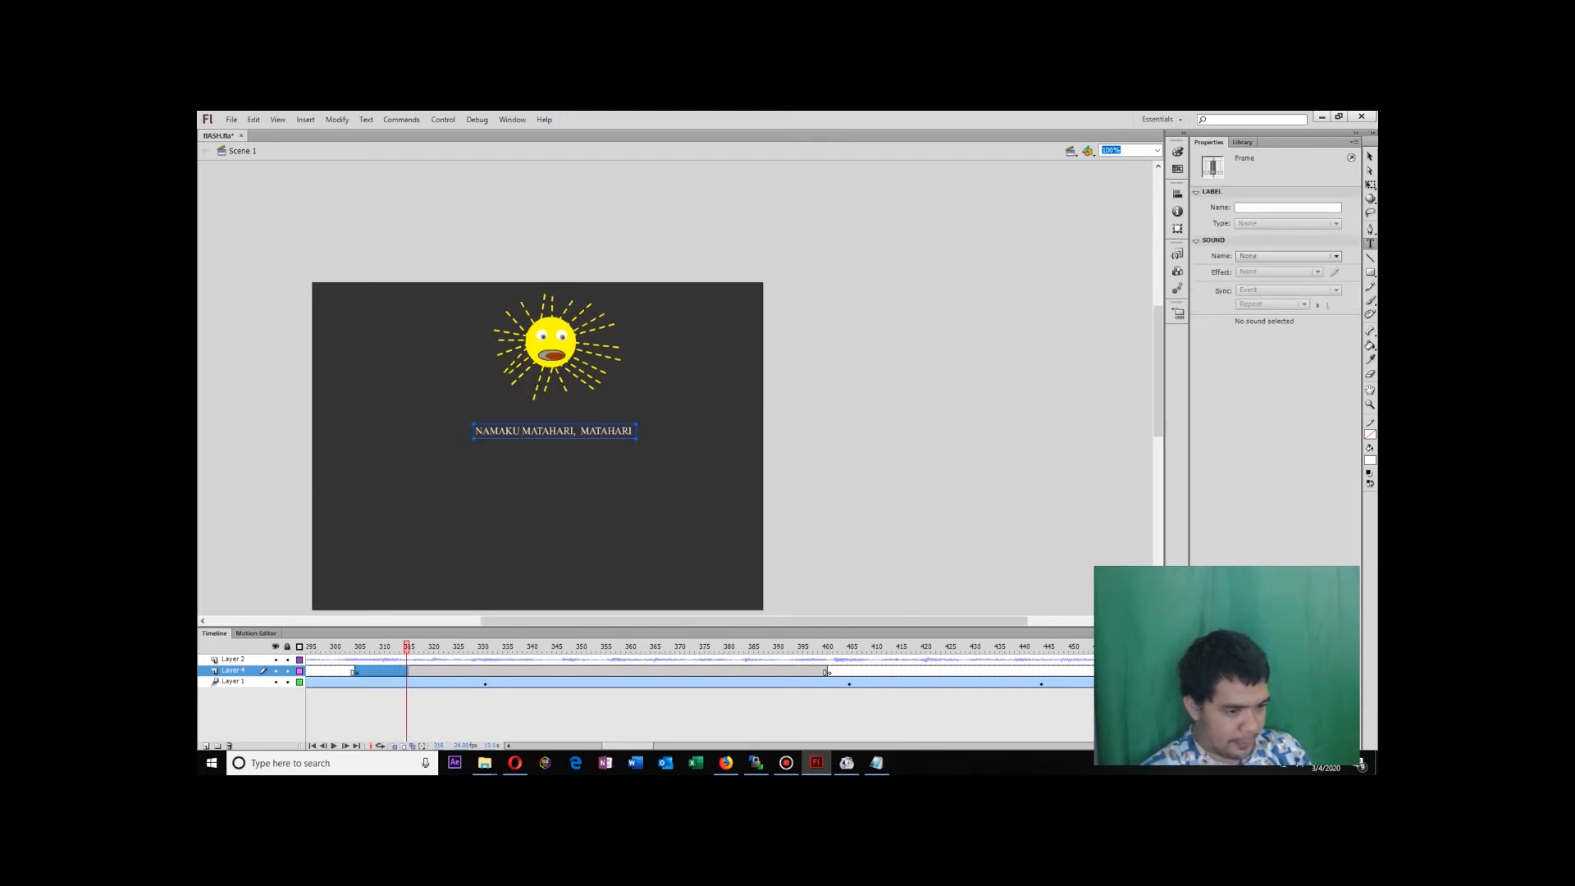
Play the rest of the timeline, test the movie to check the lyrics against the song, and close the preview.
key("Return")
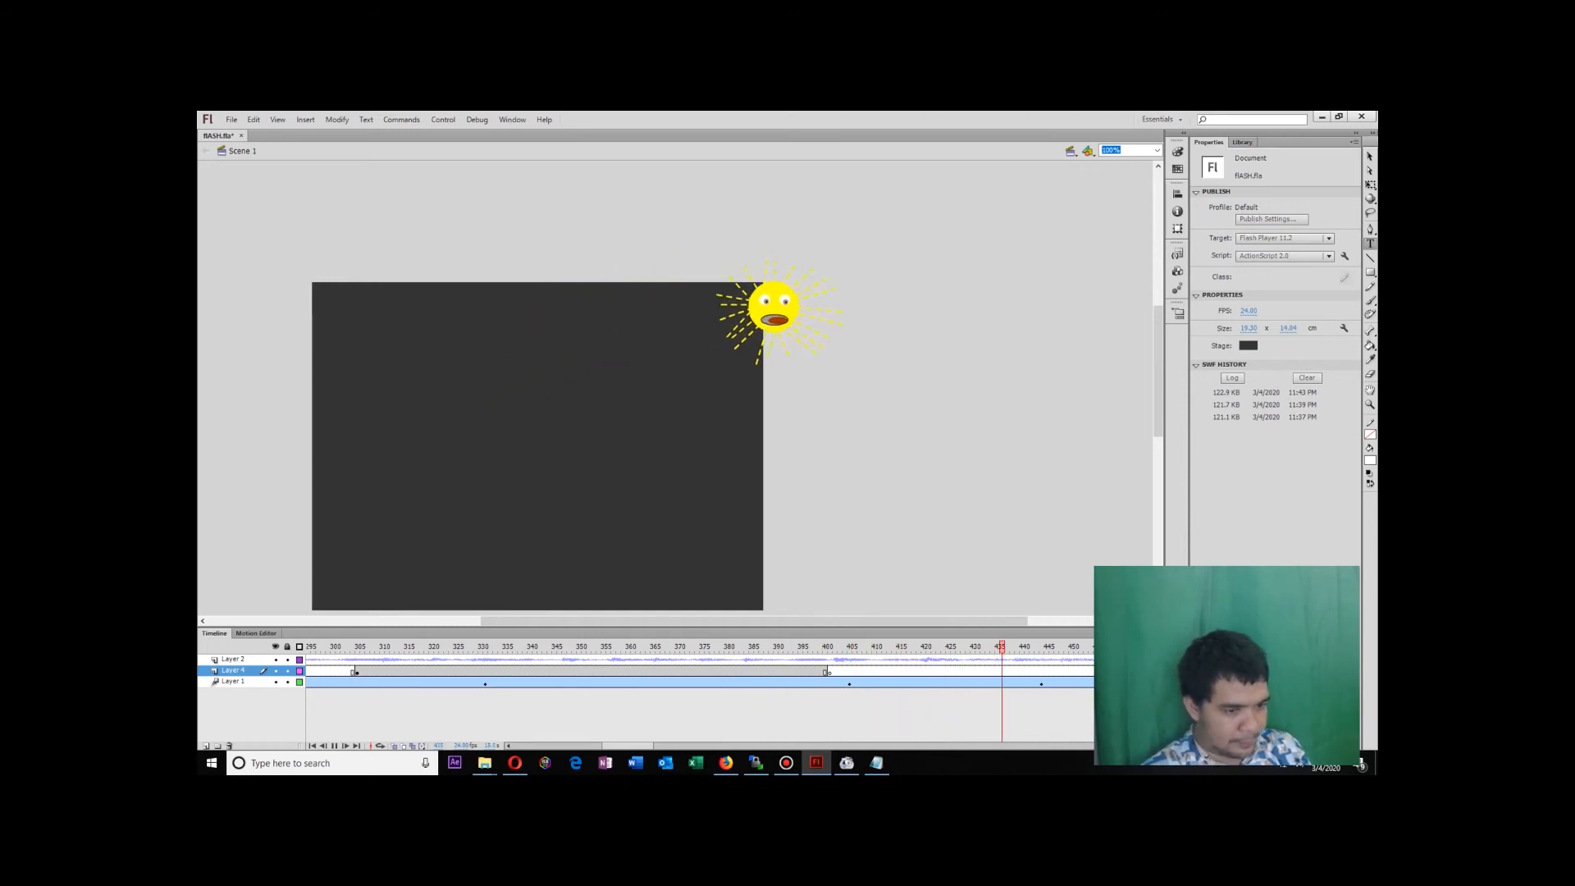
key("Return")
key("ctrl+Return")
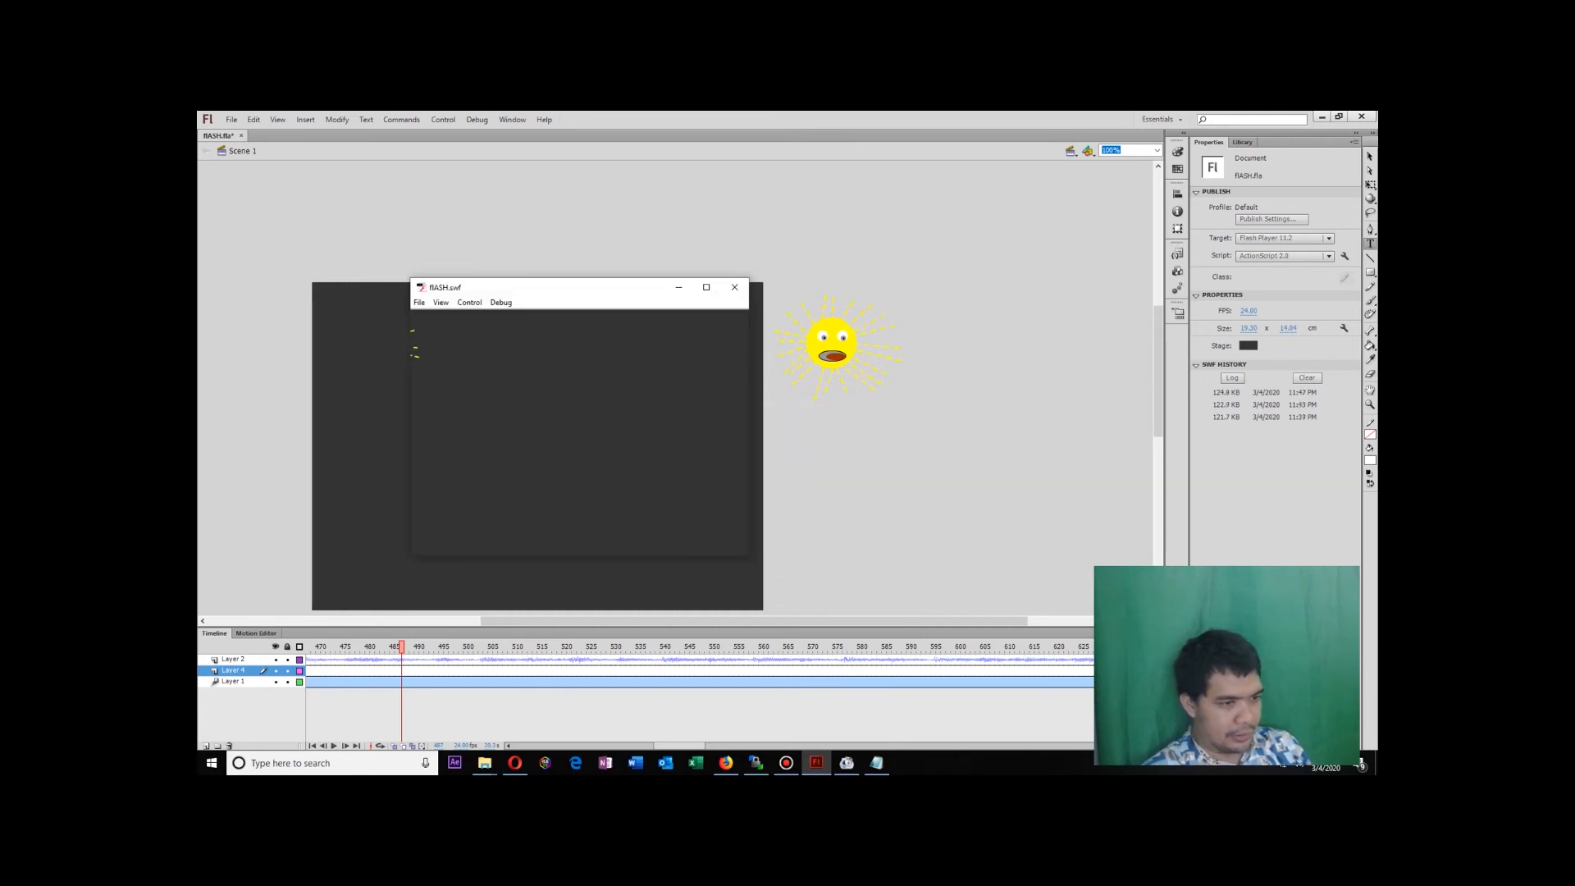
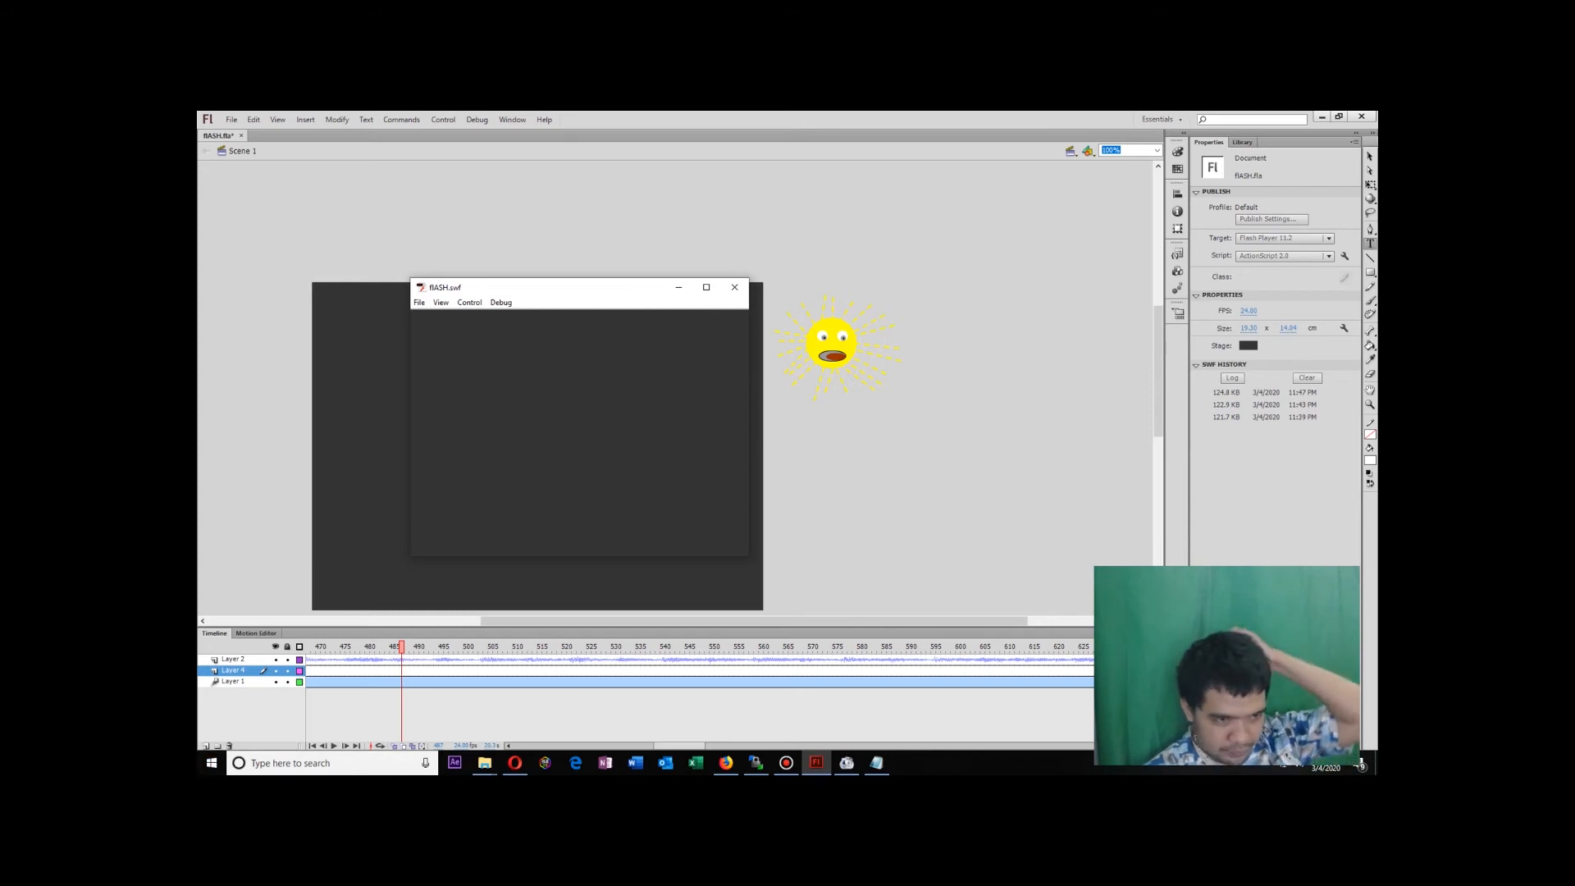
left_click(734, 287)
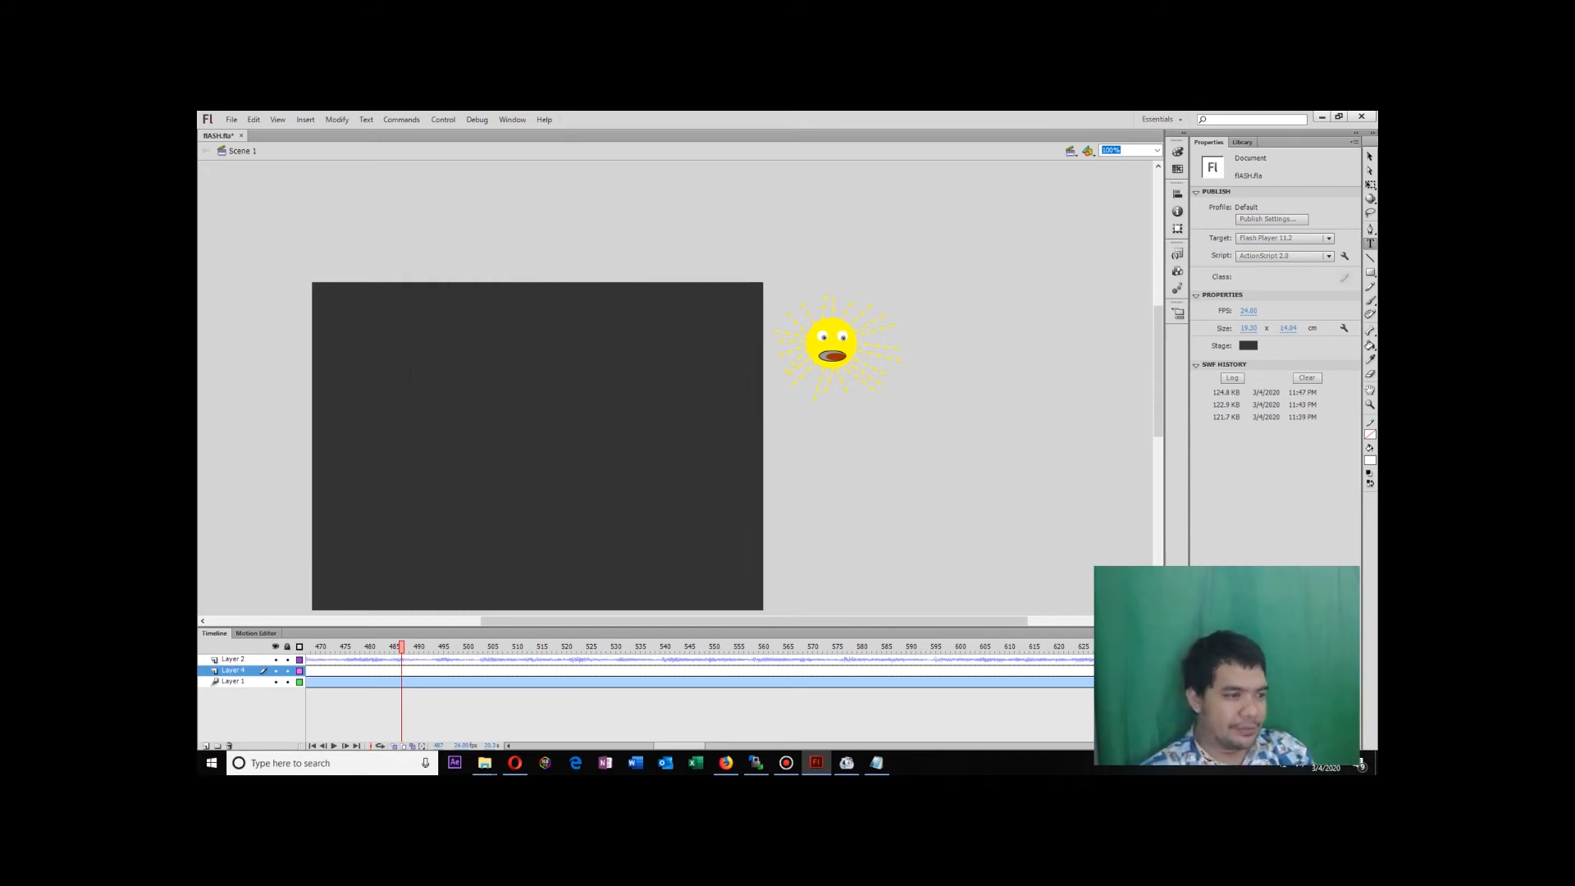
Enlarge the first lyric "NAMAKU MATAHARI, MATAHARI" on Layer 4 to 20 pt and center it horizontally below the sun.
left_click_drag(401, 647, 308, 646)
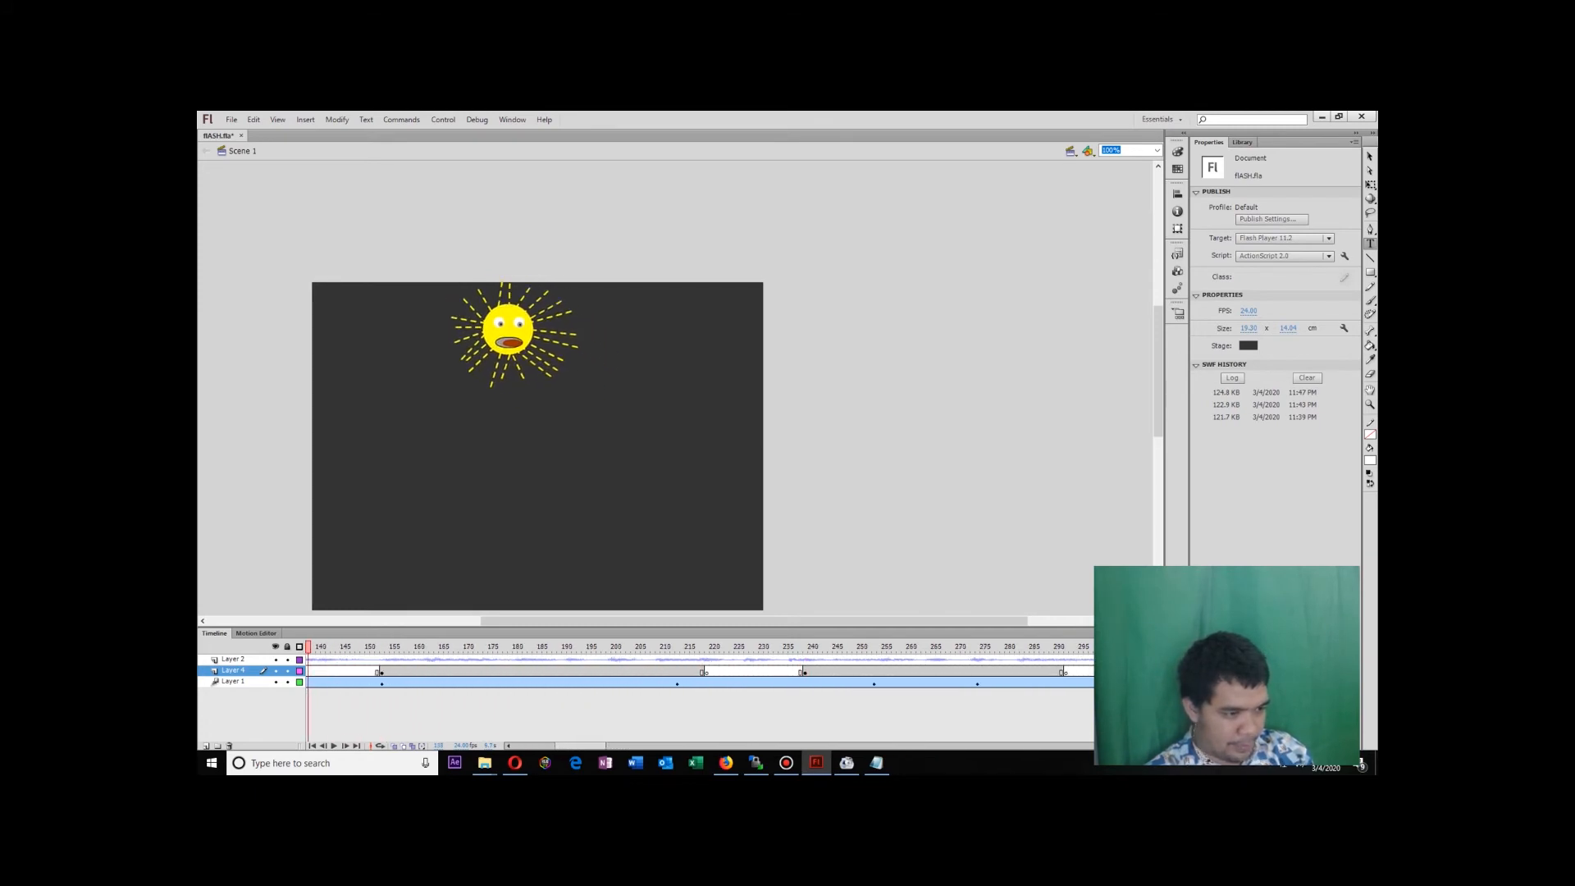
left_click(396, 671)
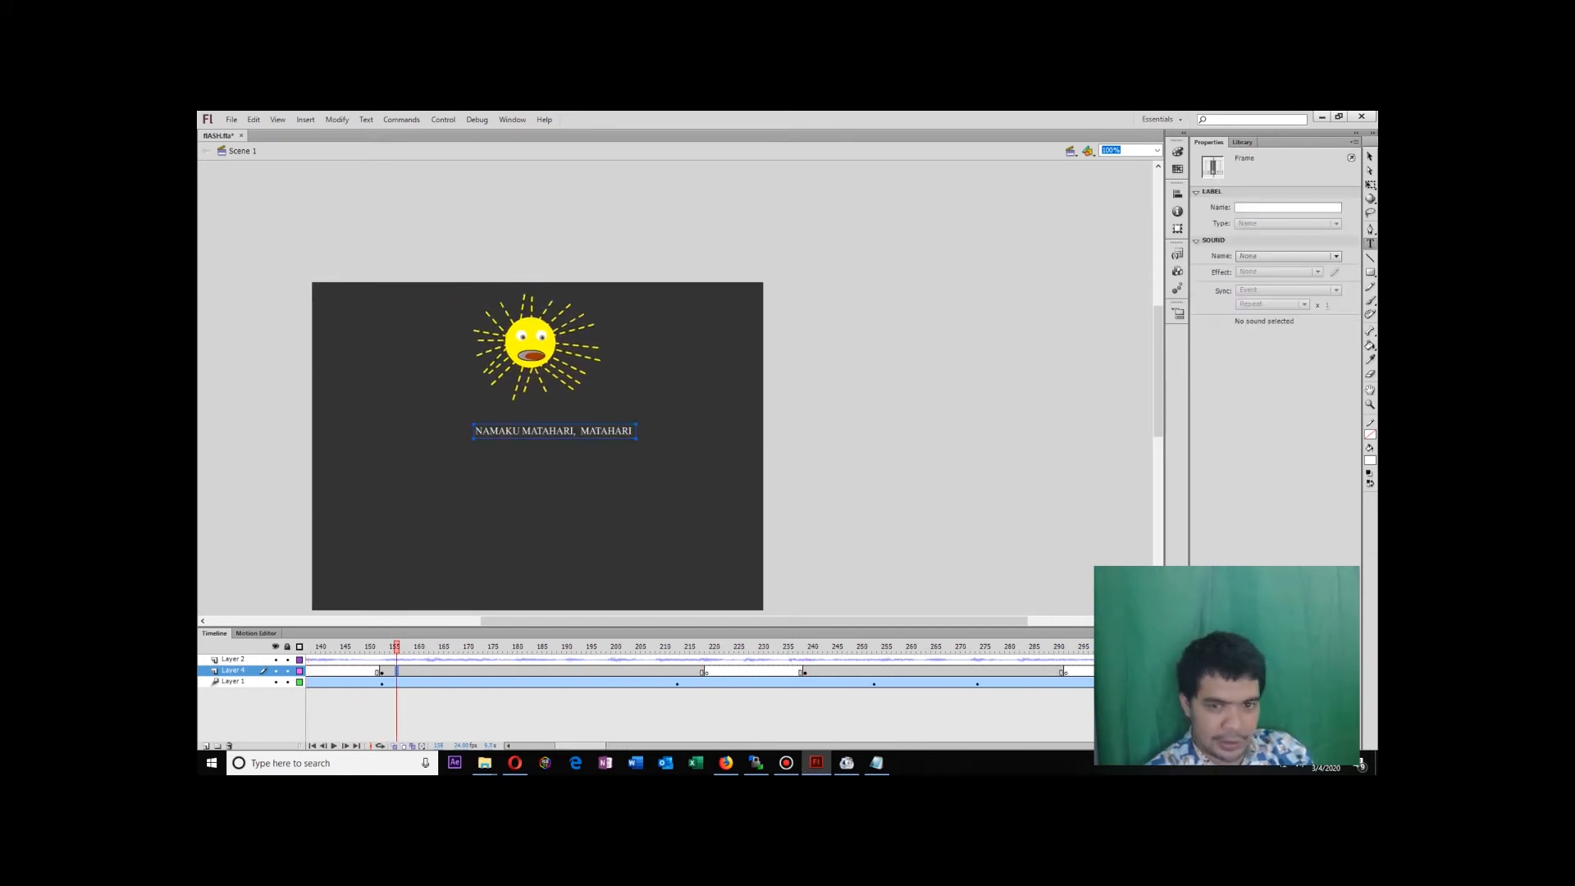
key("v")
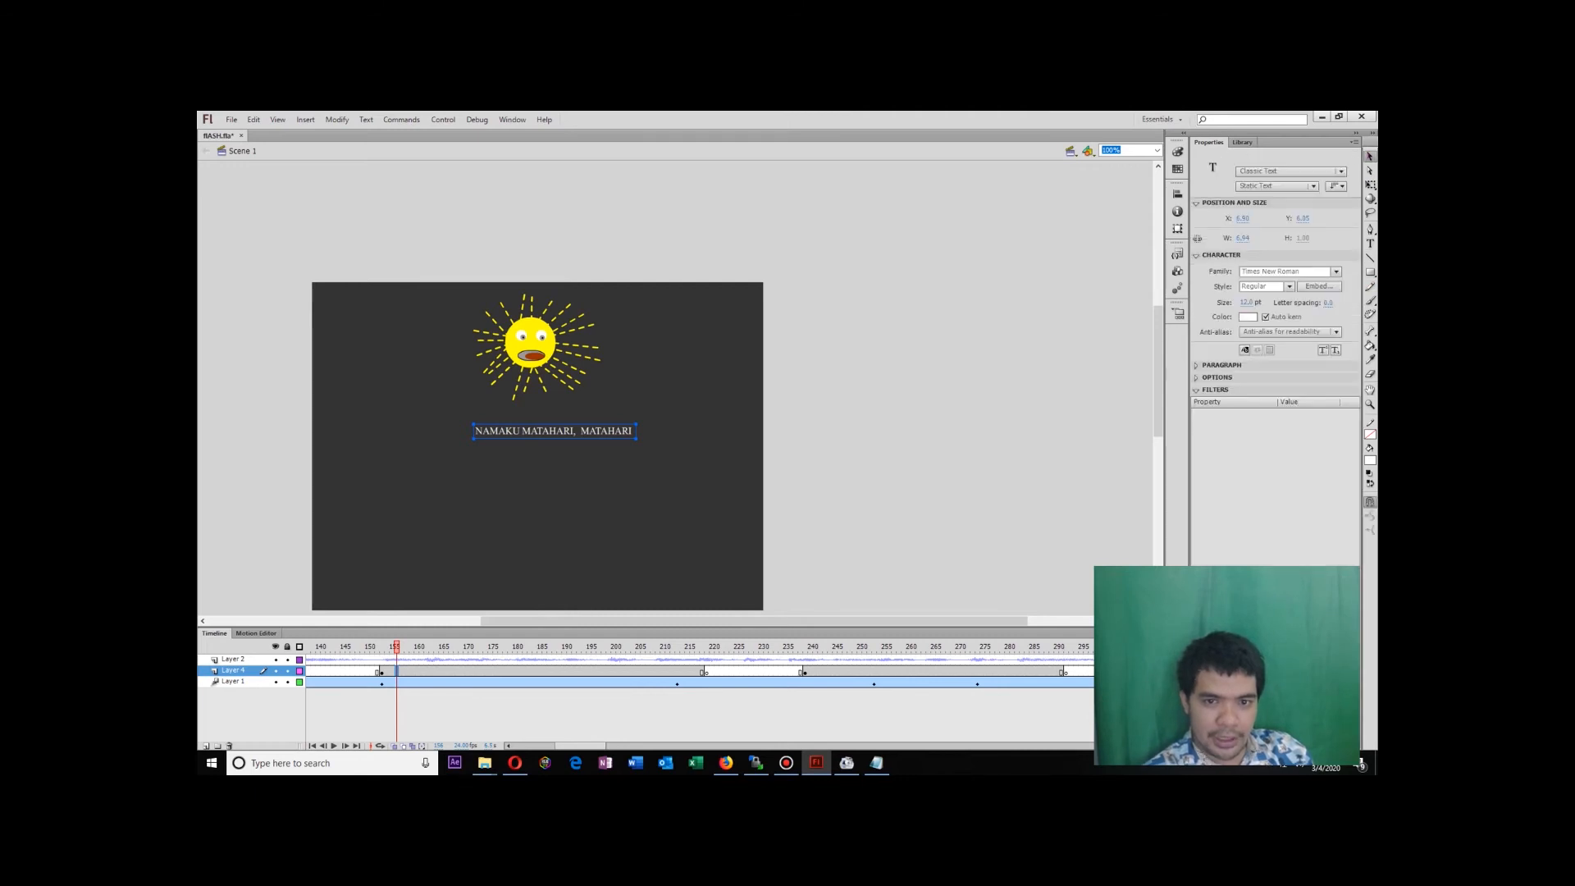
left_click(1246, 302)
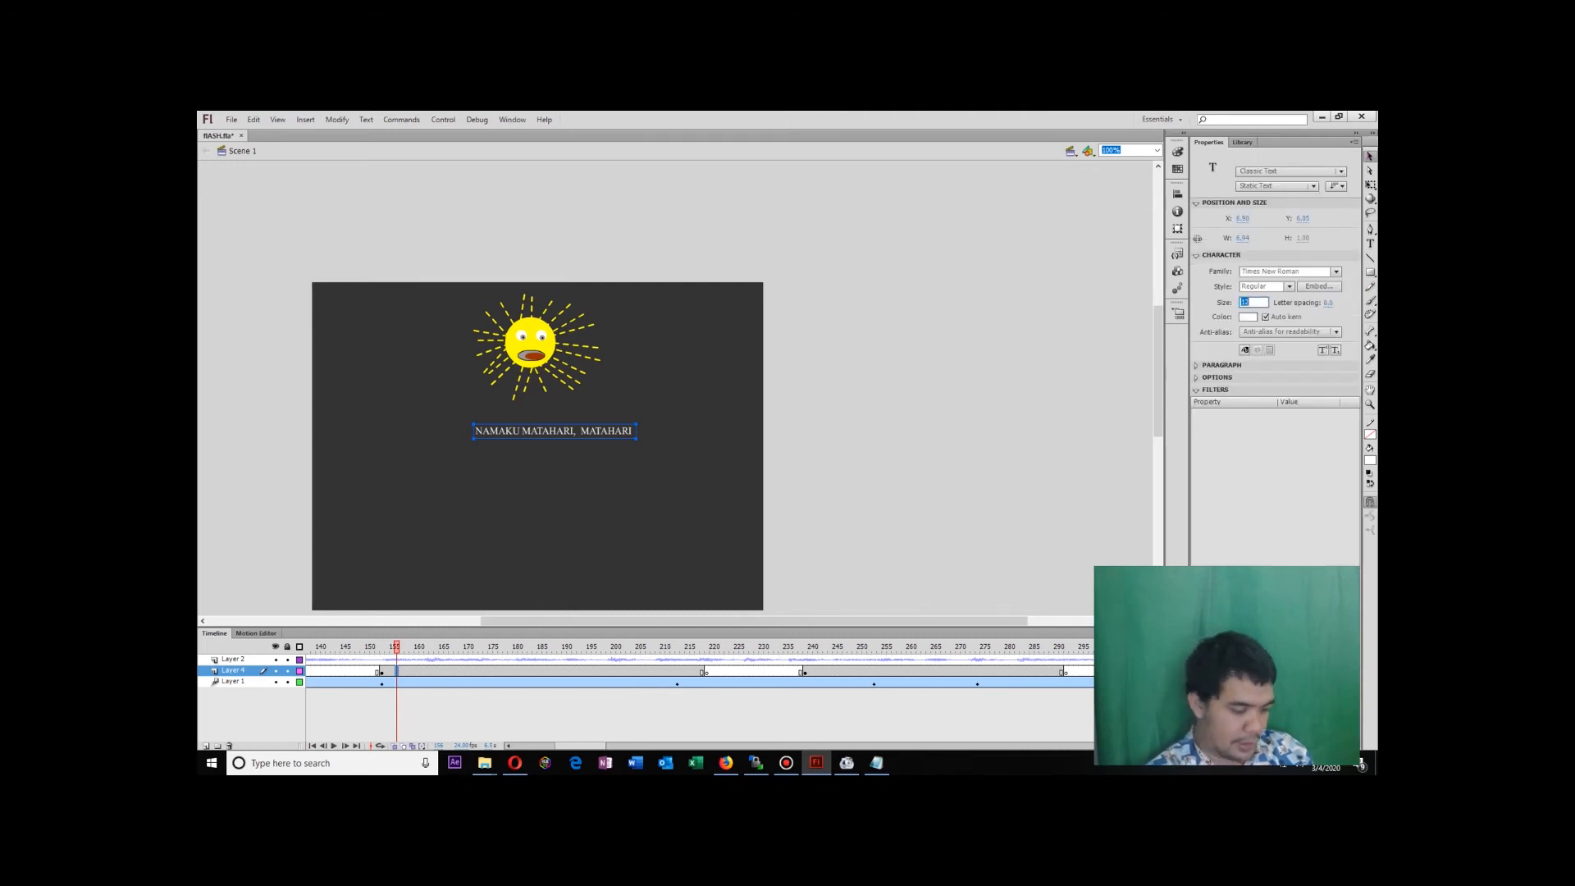
type("20")
key("Return")
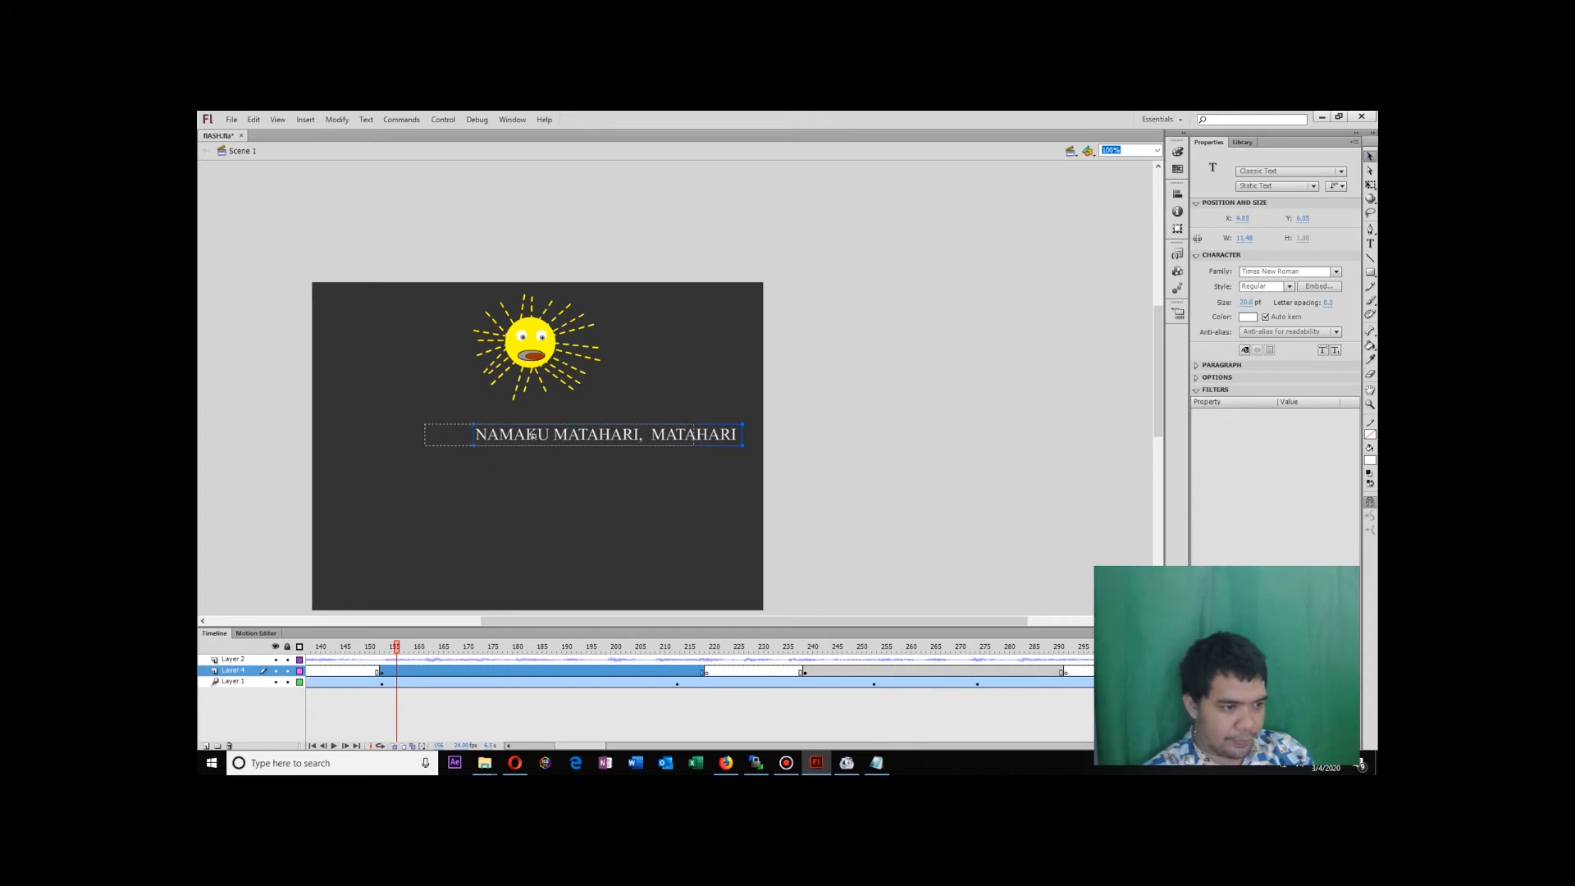
left_click_drag(525, 435, 469, 435)
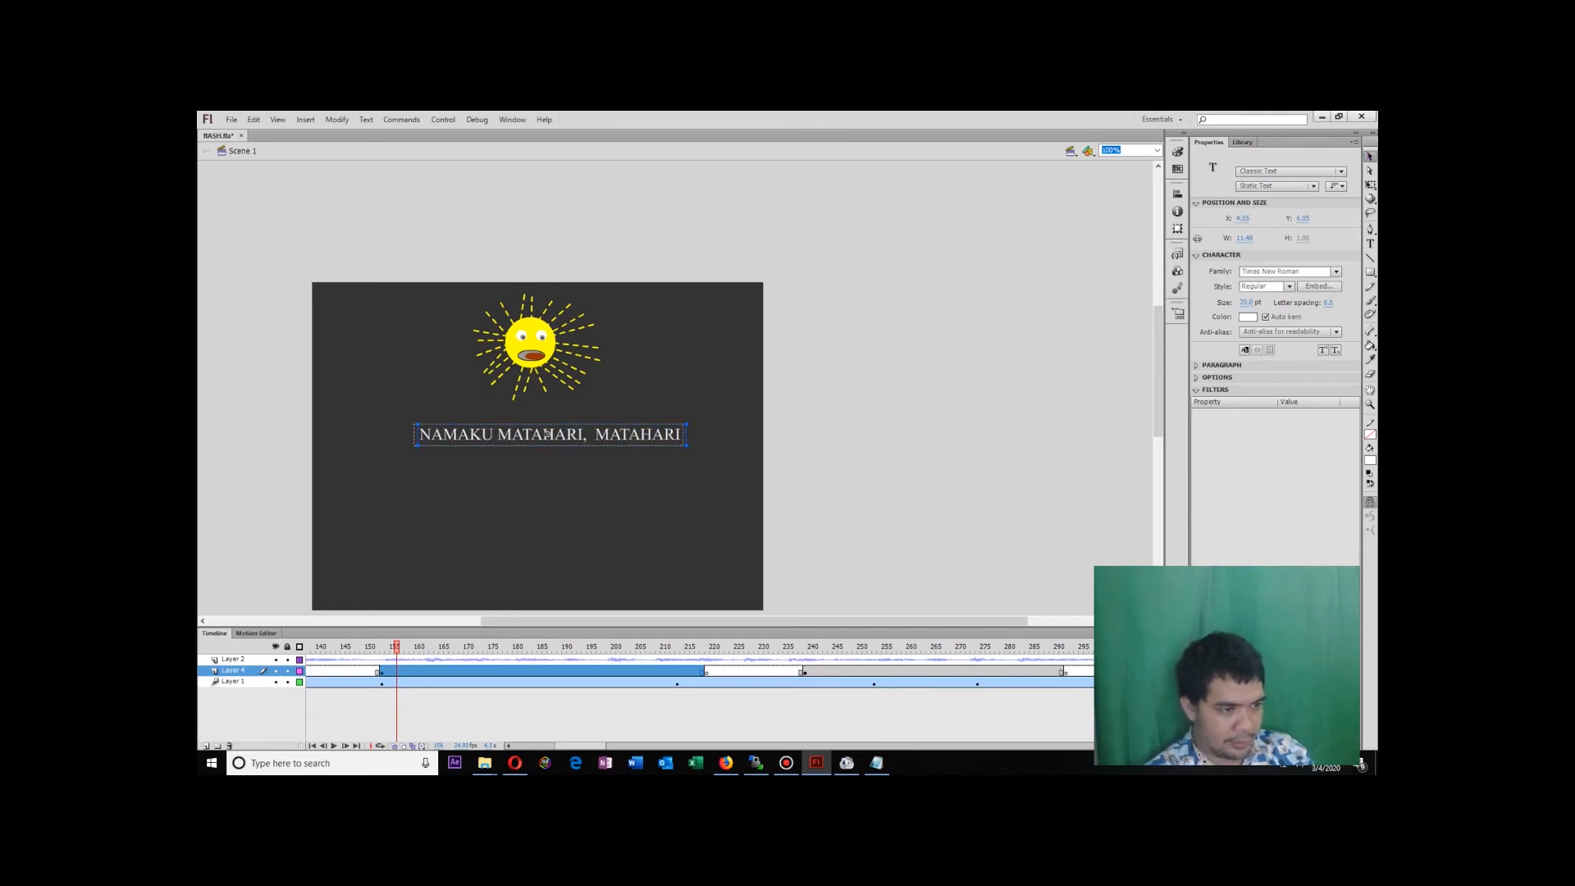
key("shift+Left")
left_click_drag(588, 434, 580, 435)
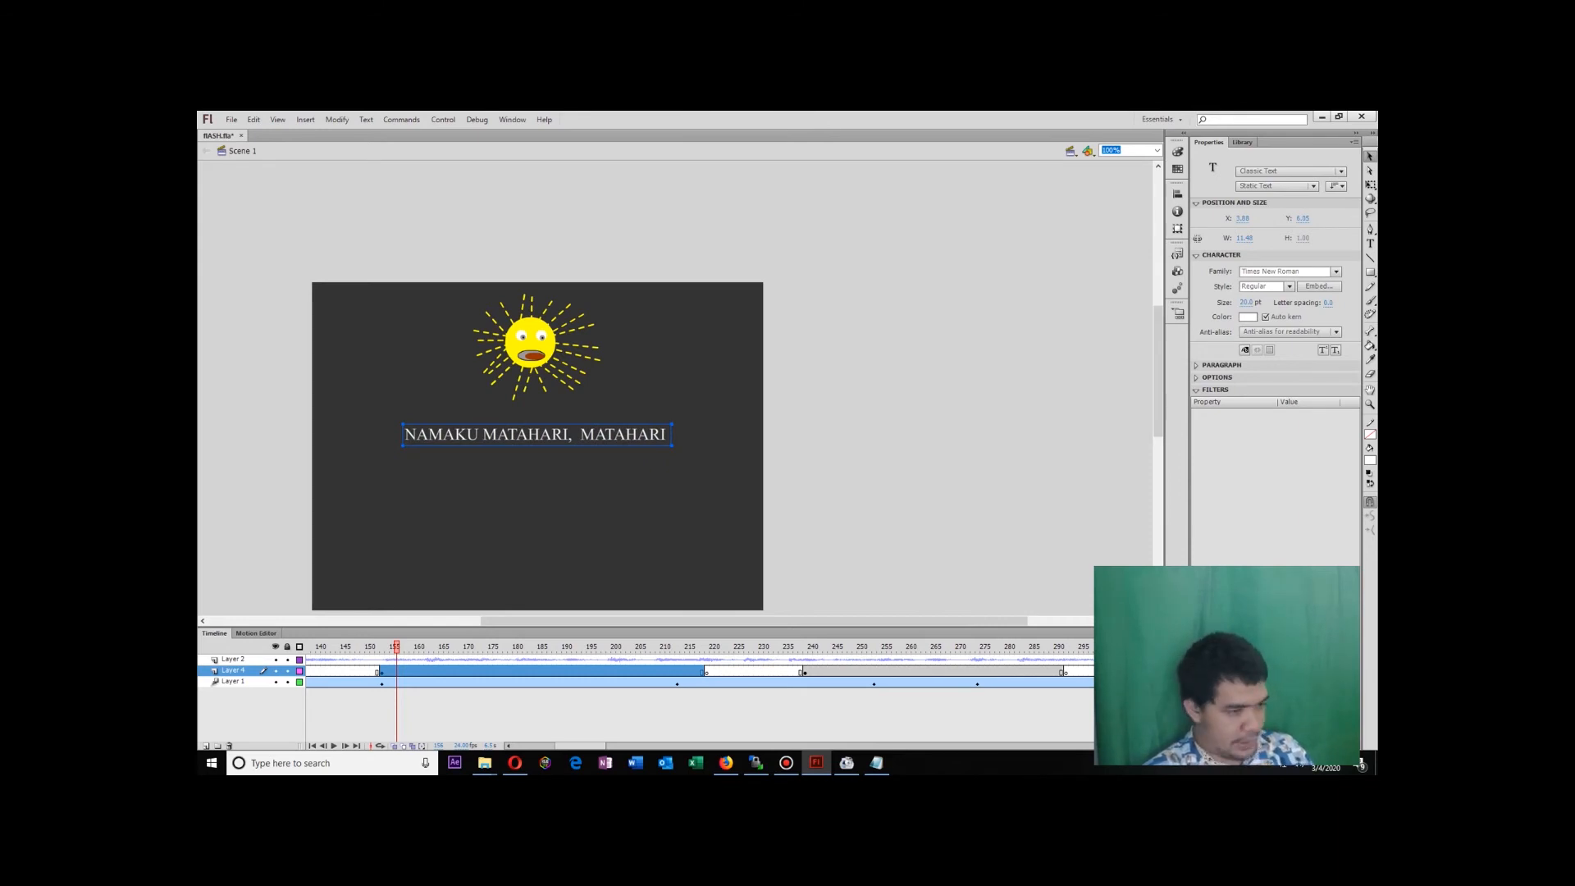
Delete the small lyric texts from Layer 4's keyframes near frames 239 and 304, keeping the keyframes.
left_click(810, 671)
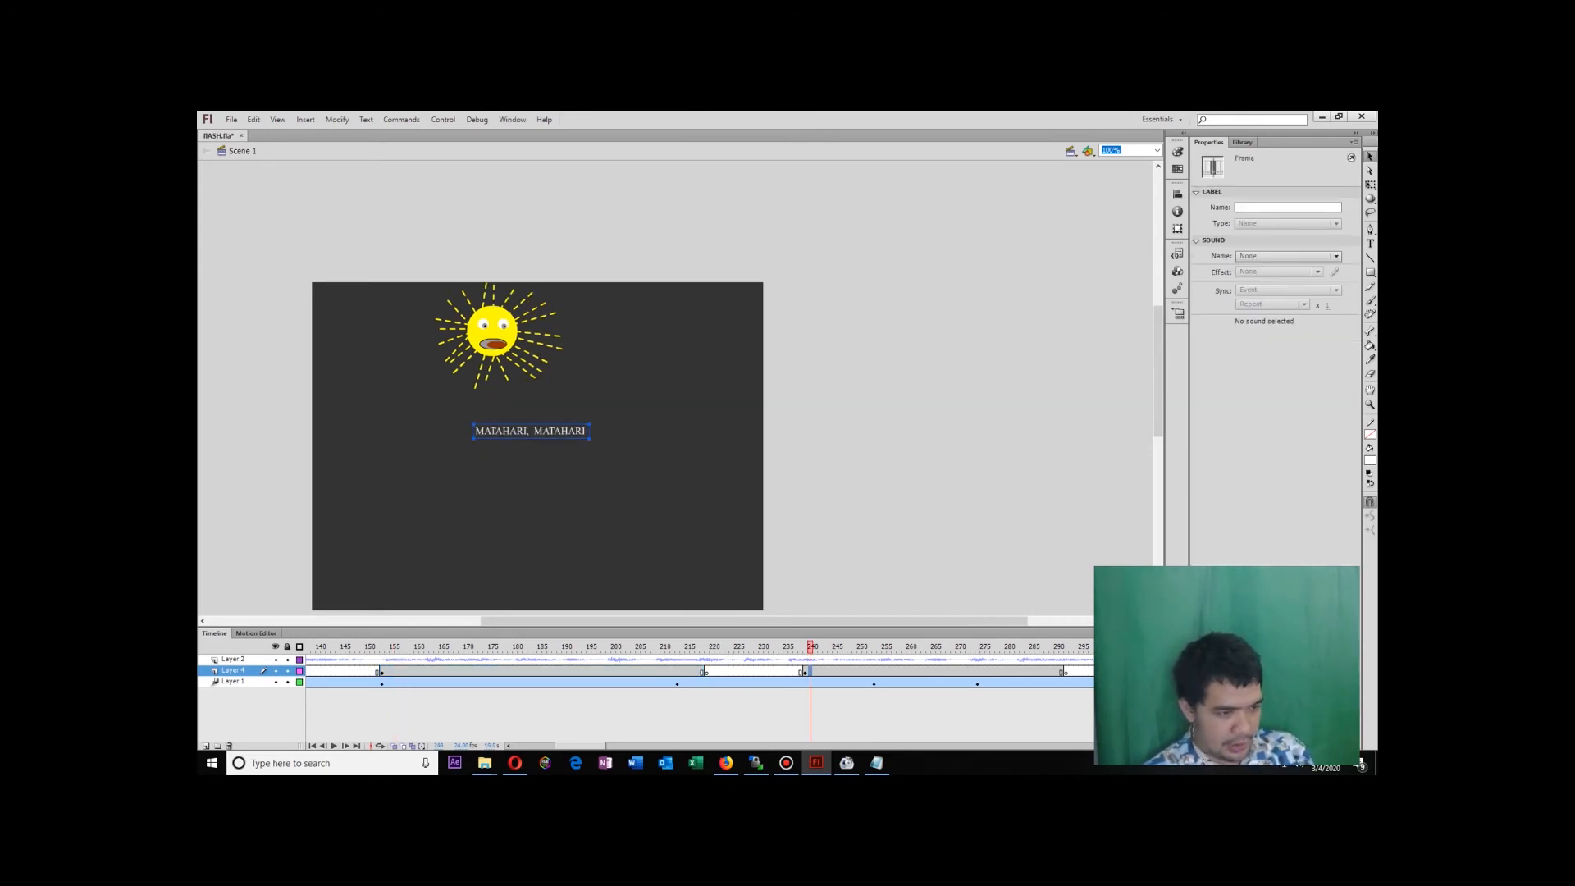
key("Delete")
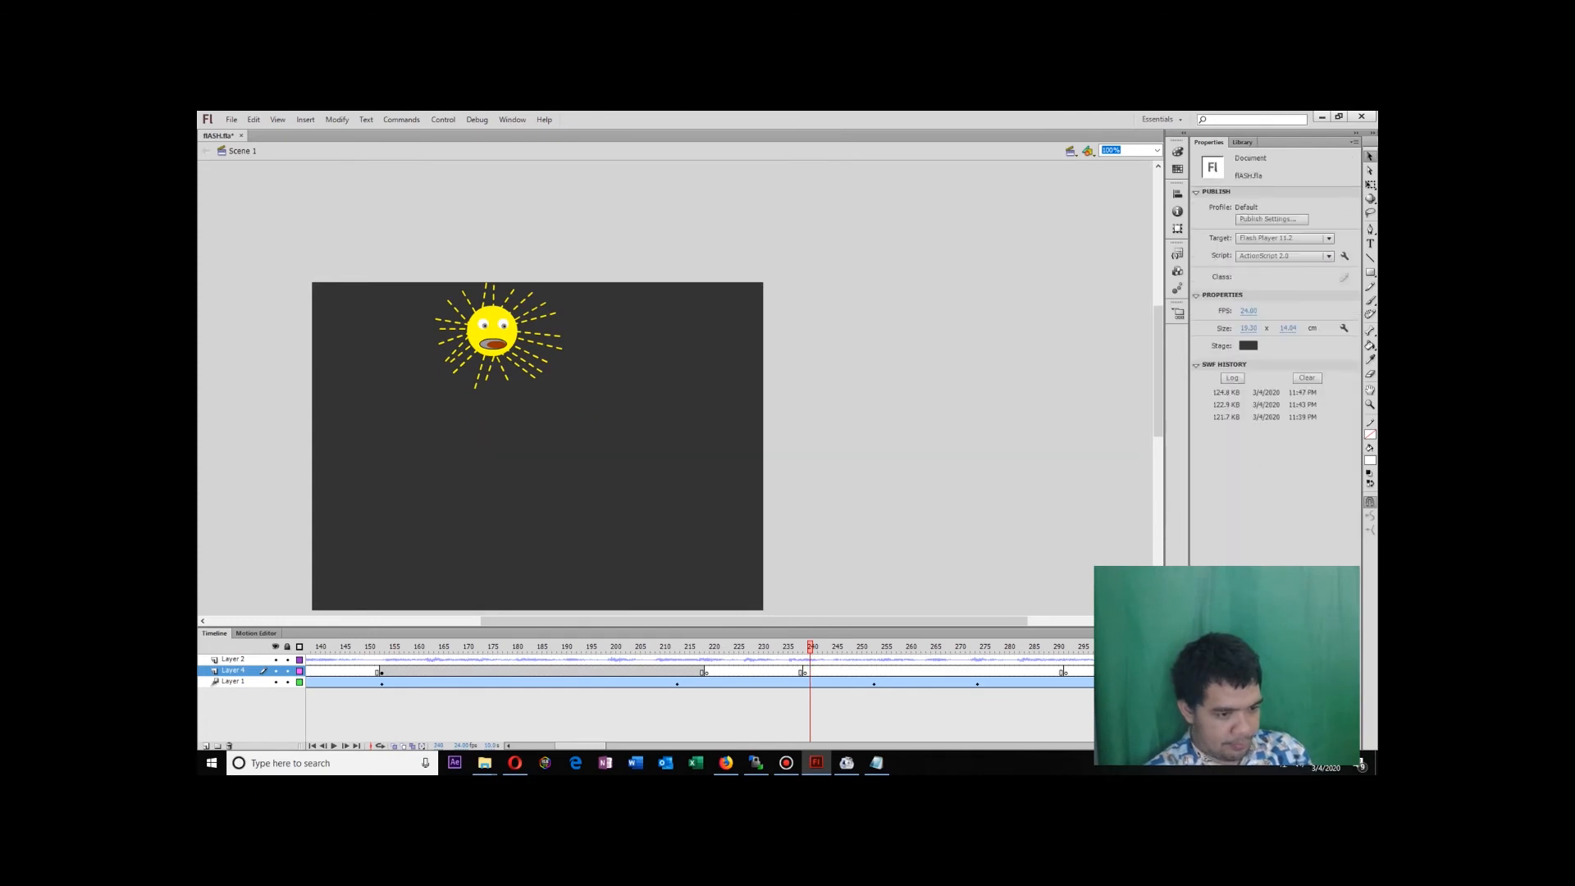
key("Return")
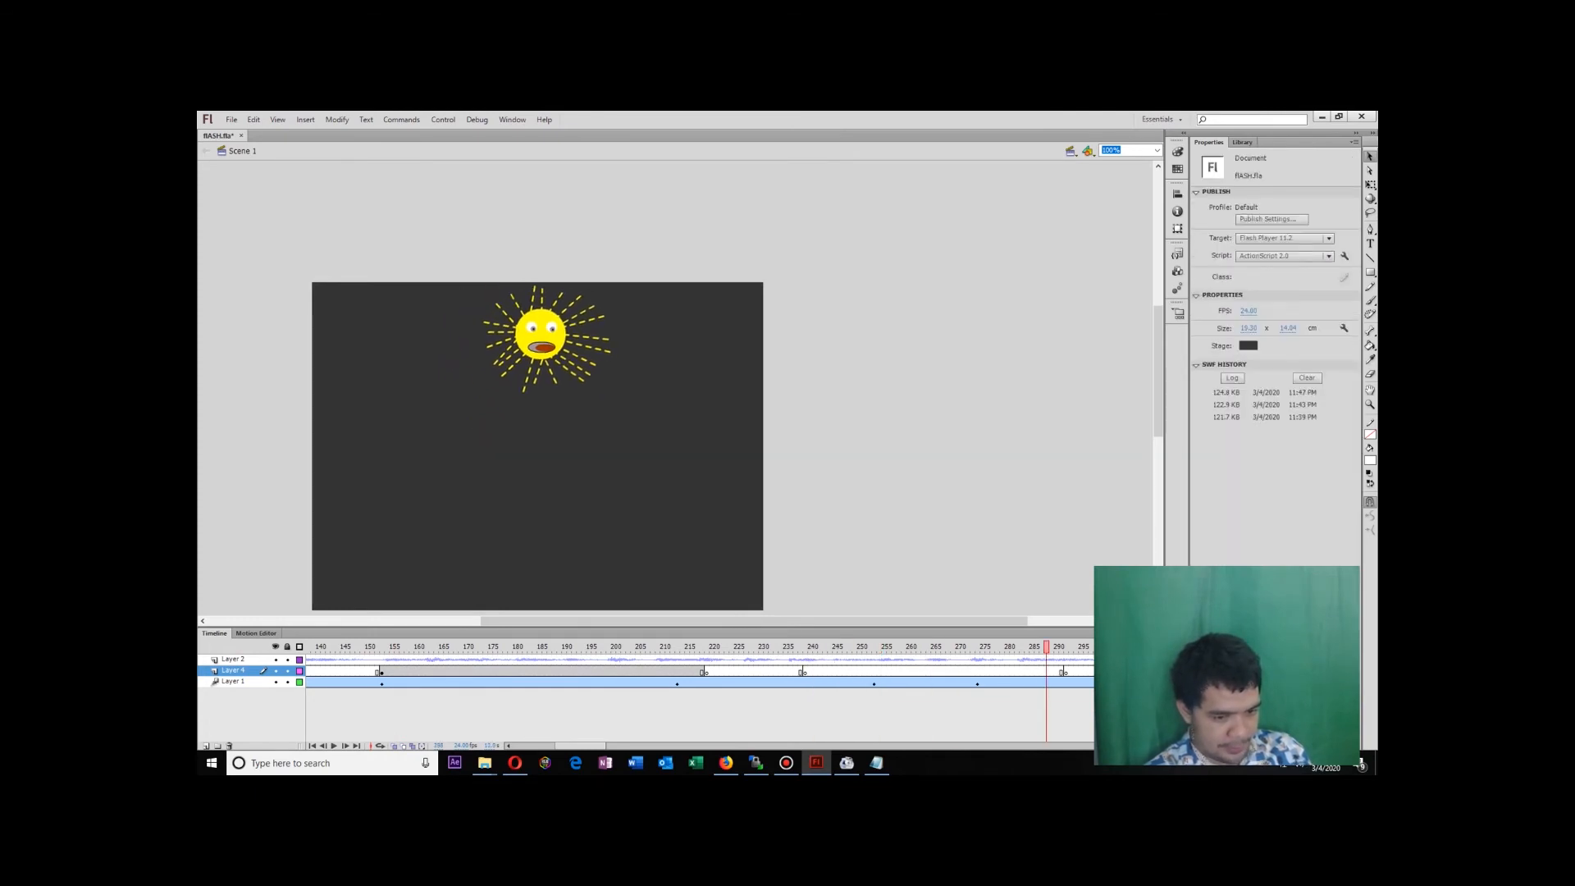
left_click_drag(580, 744, 603, 745)
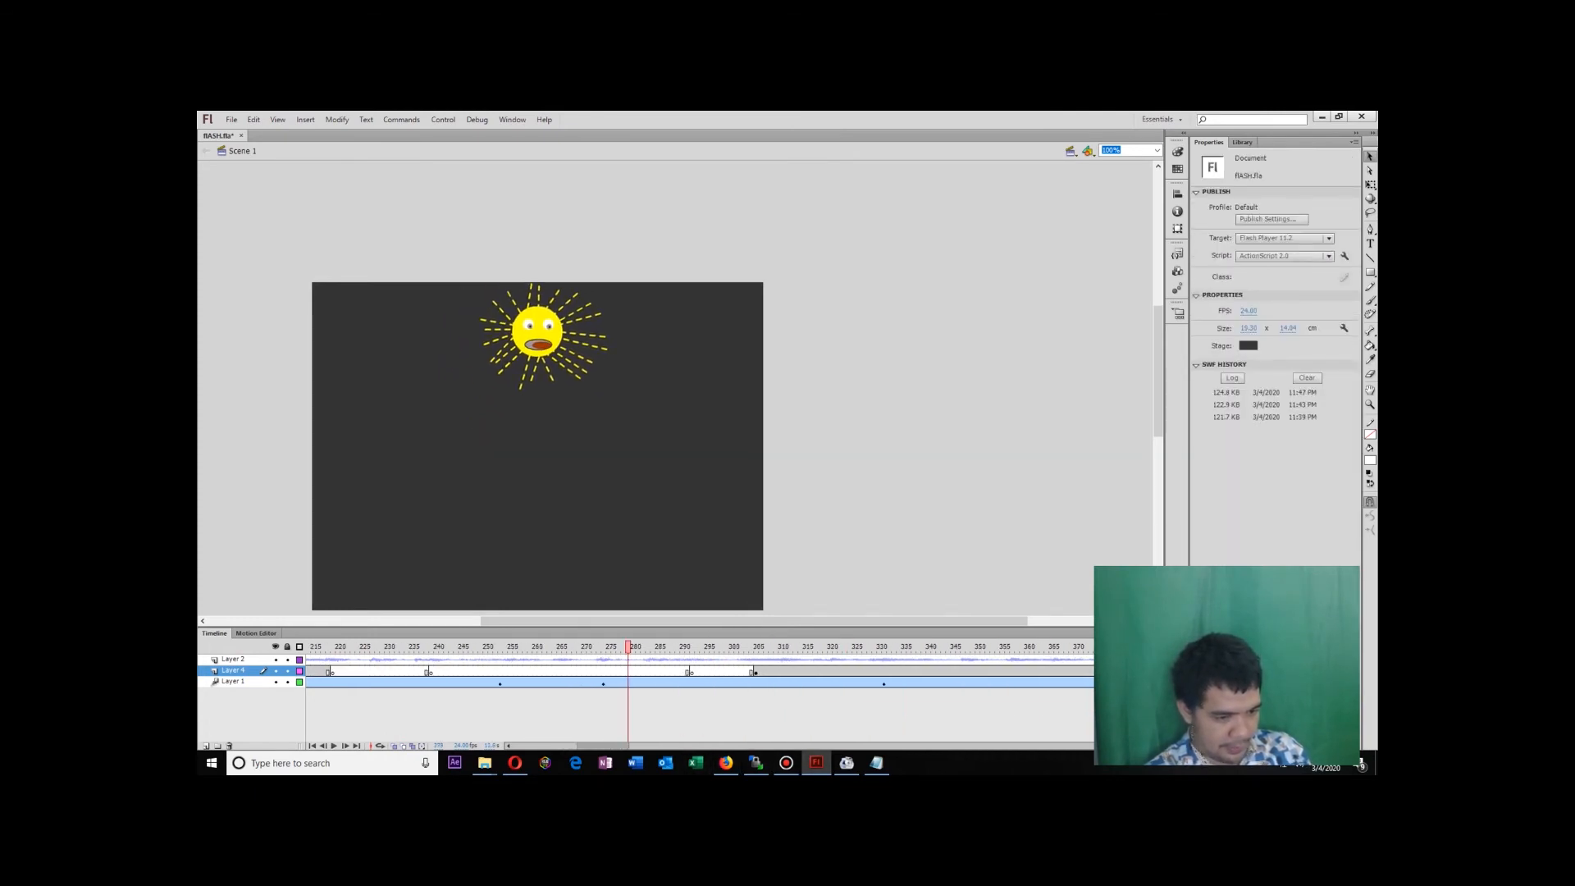
left_click(761, 671)
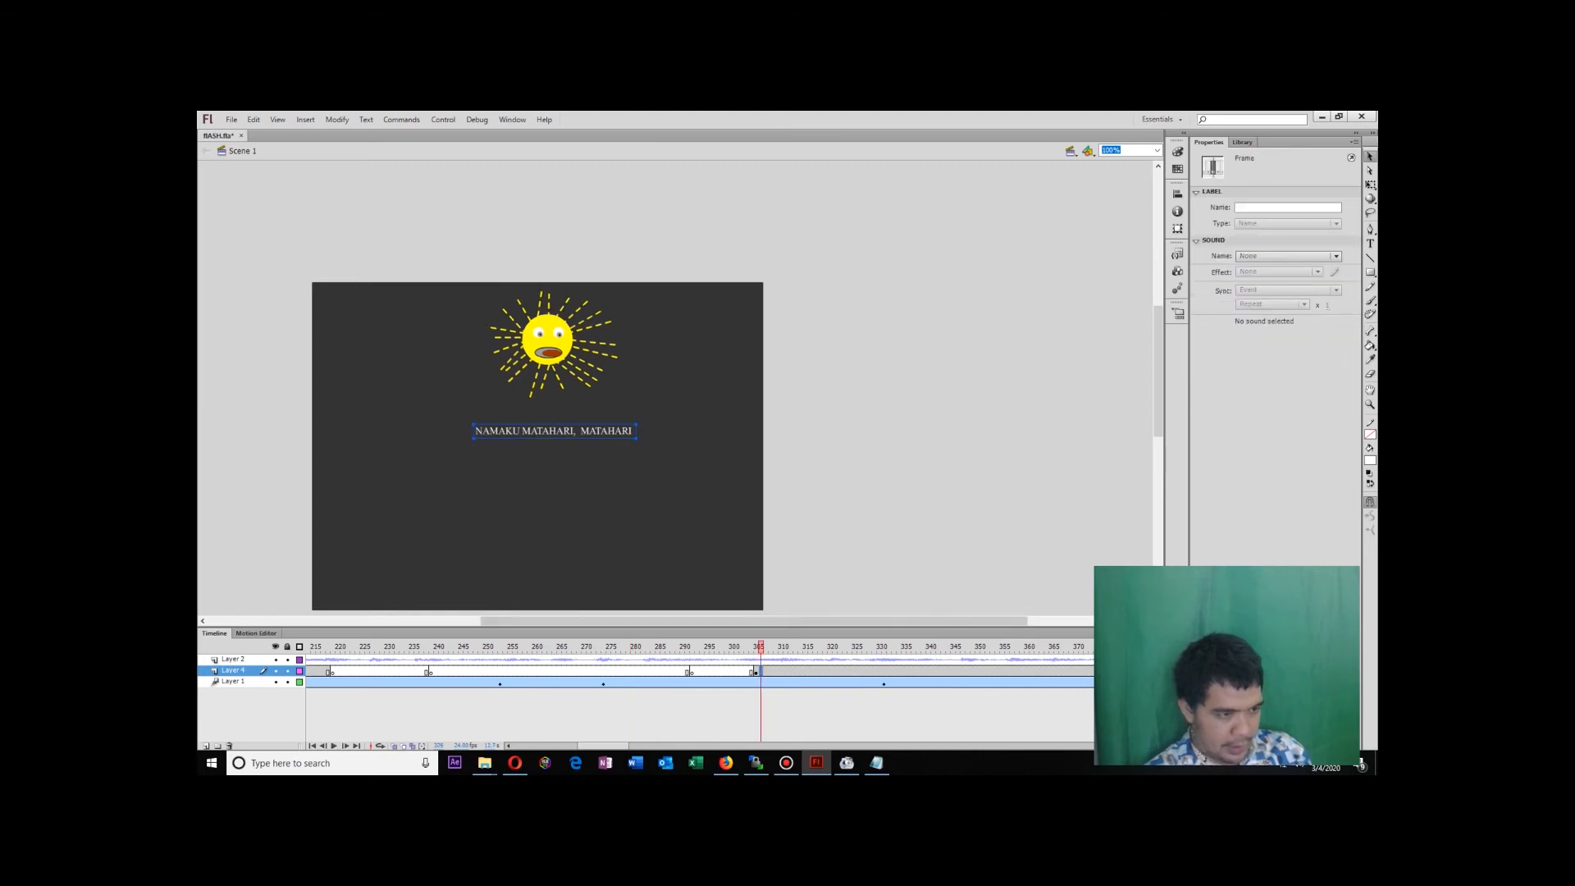
key("Delete")
Copy the enlarged first lyric and paste it in place on Layer 4's blank keyframe near frame 239.
left_click_drag(761, 646, 308, 646)
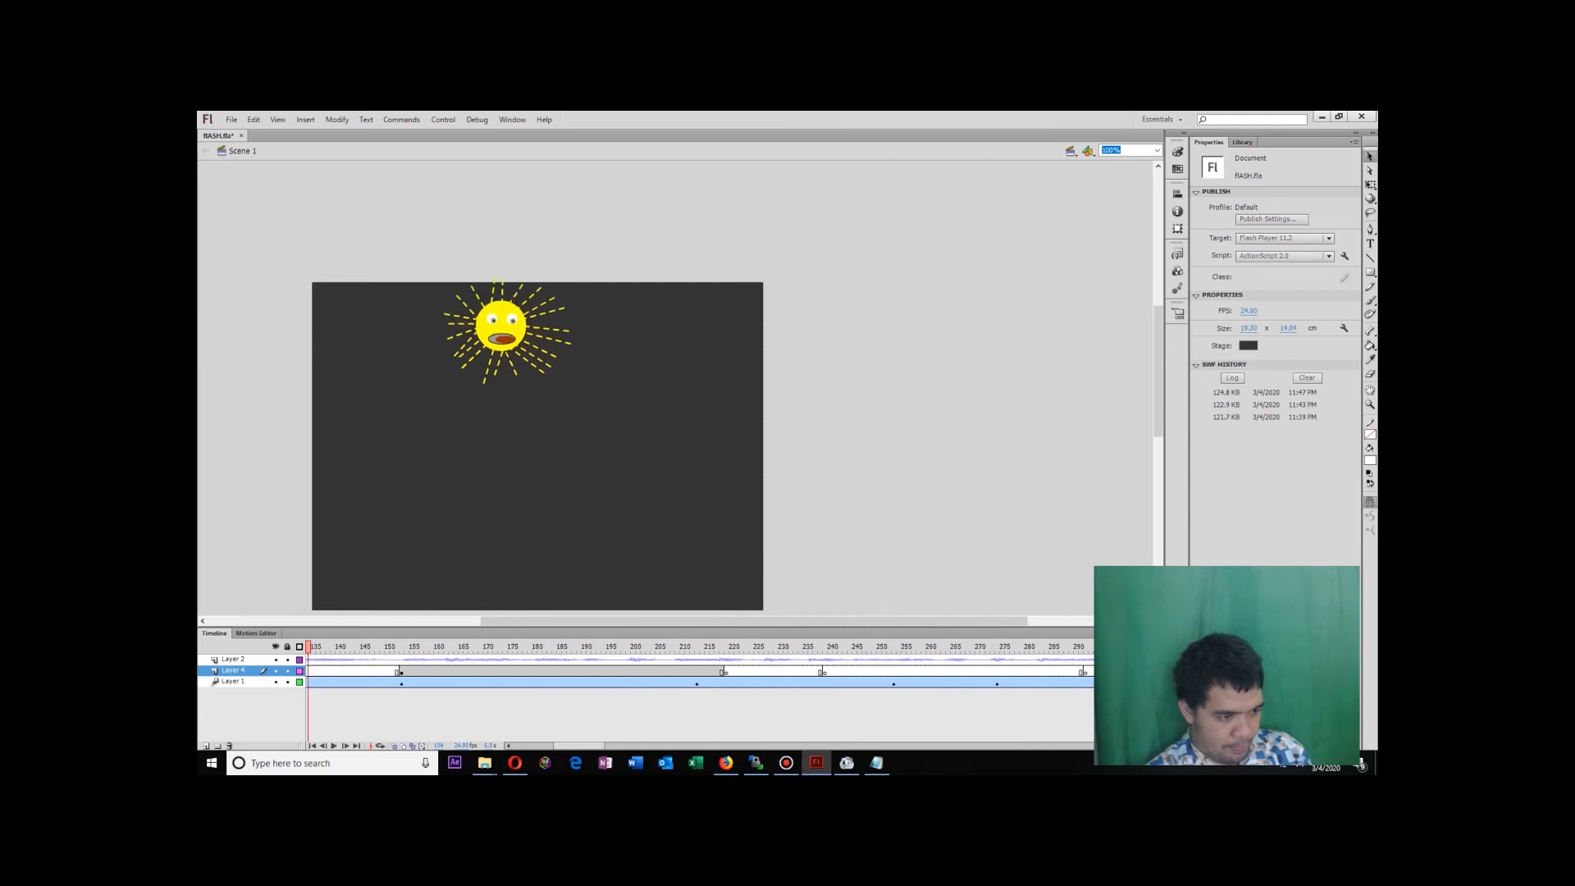
left_click(437, 671)
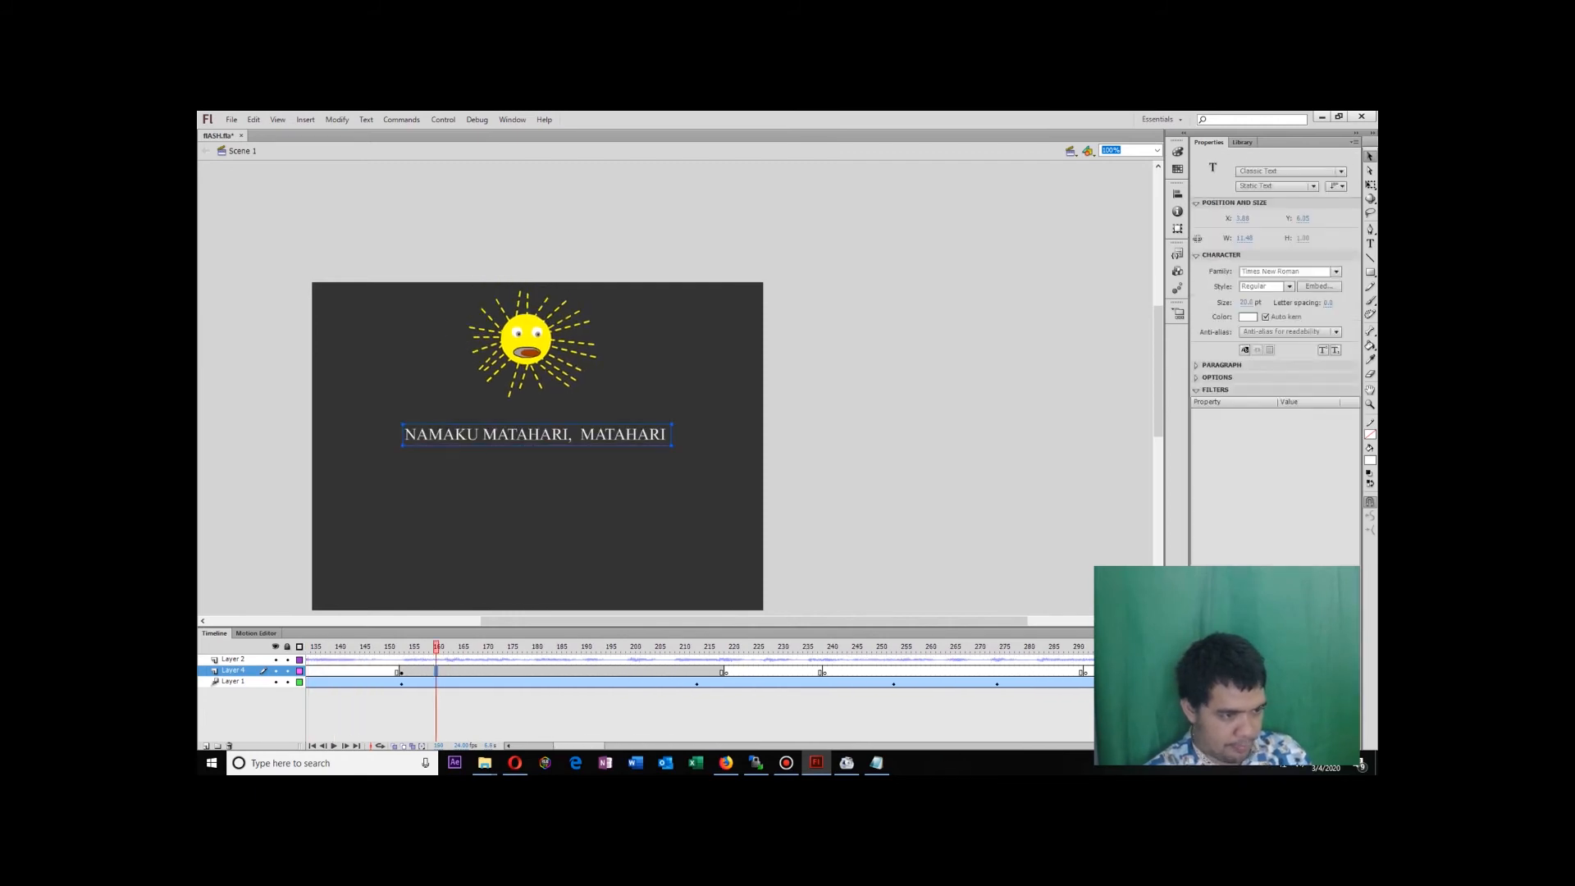
left_click(525, 468)
left_click(526, 435)
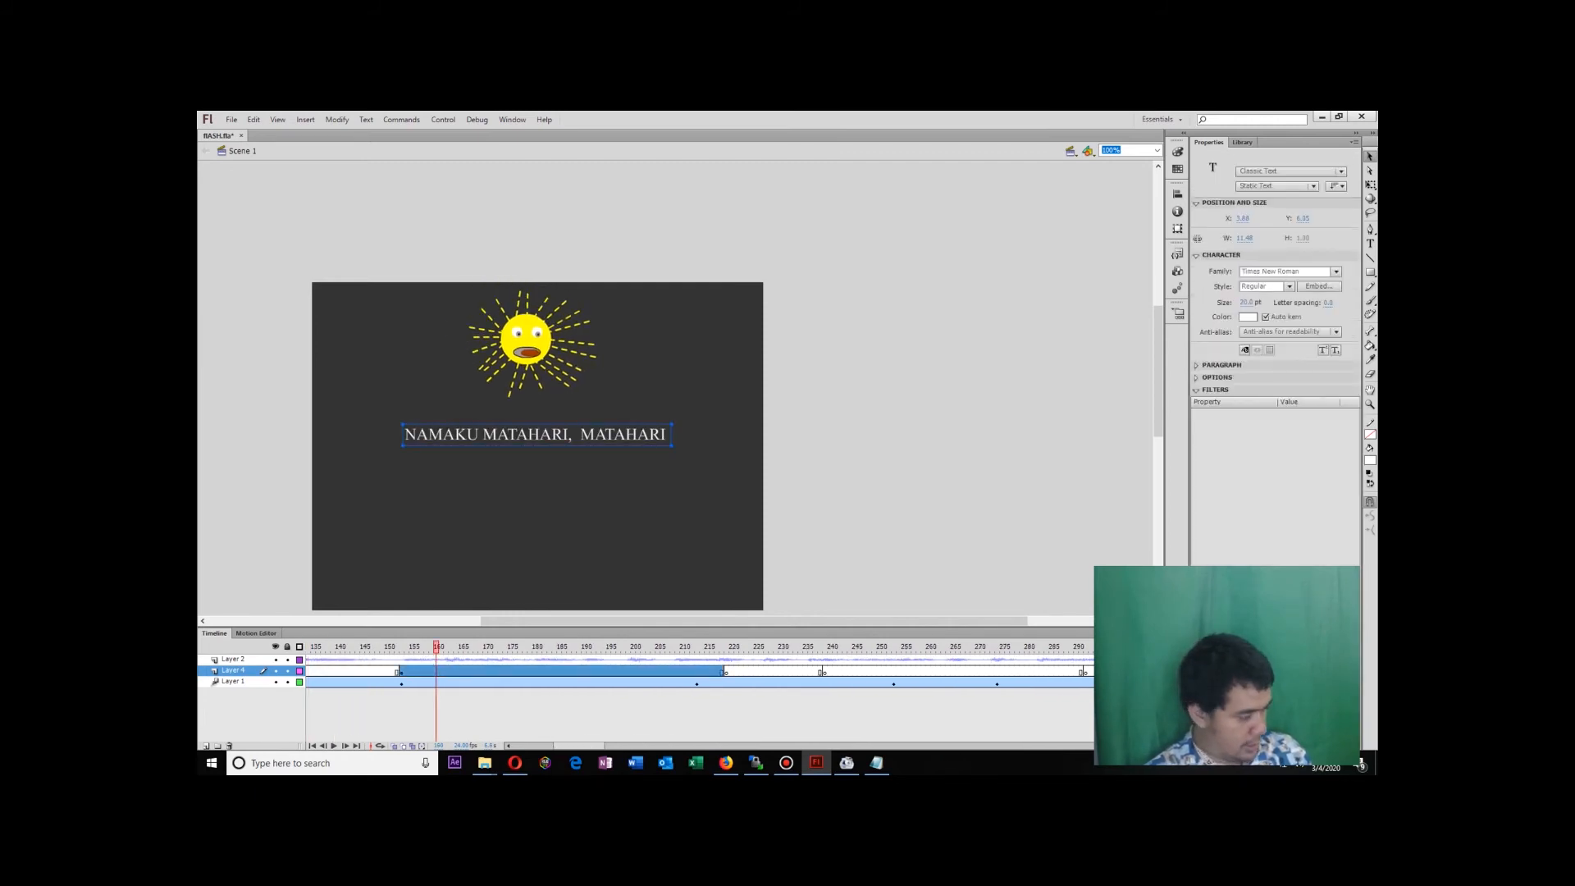
left_click(825, 671)
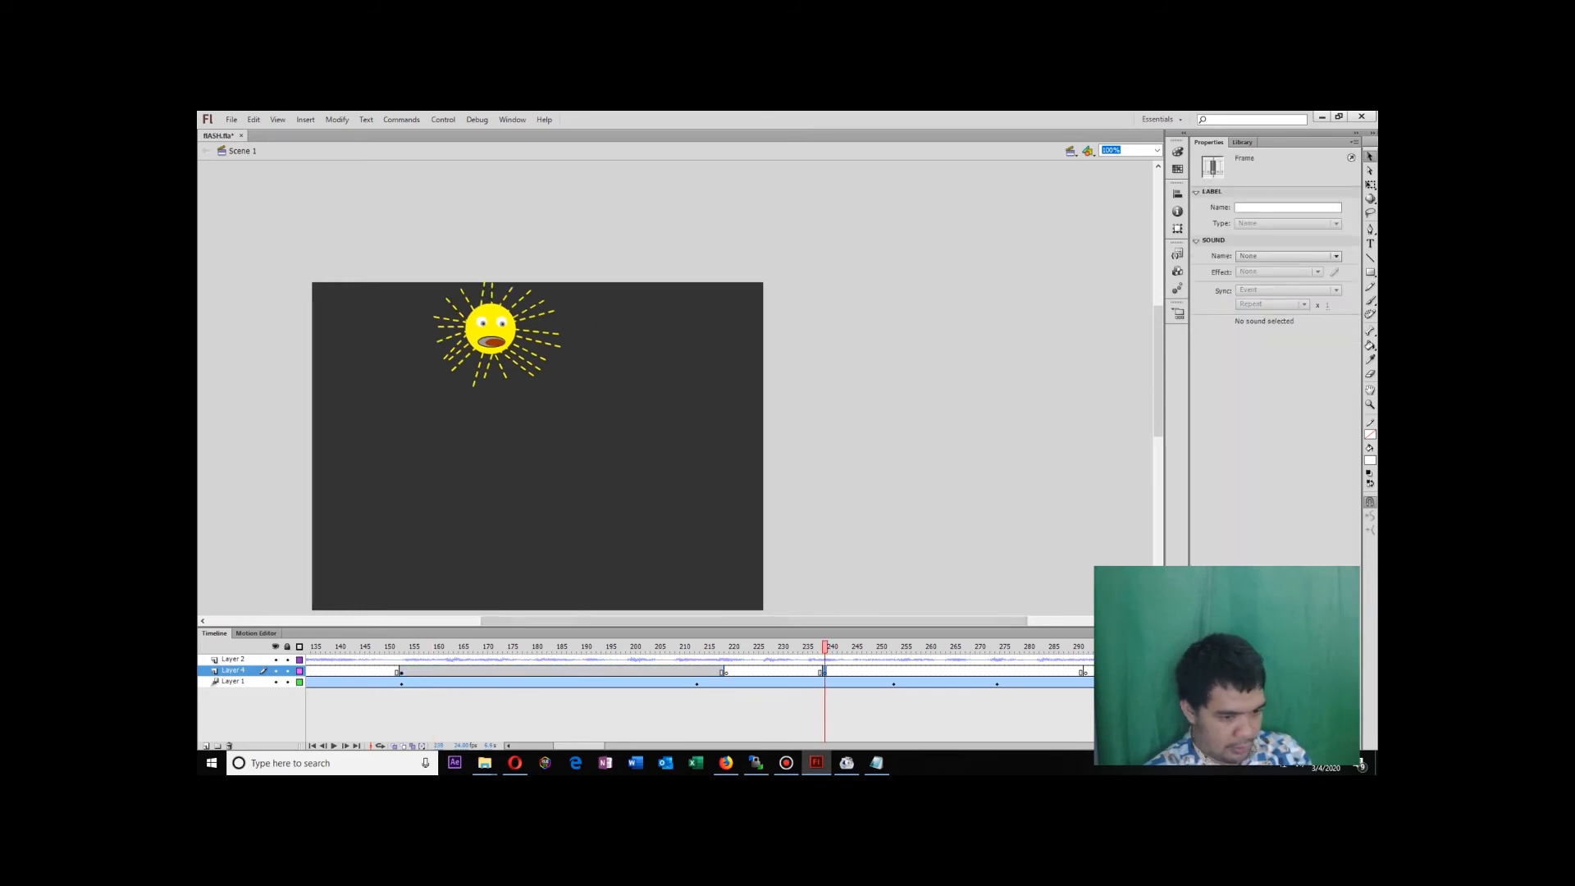
key("ctrl+shift+v")
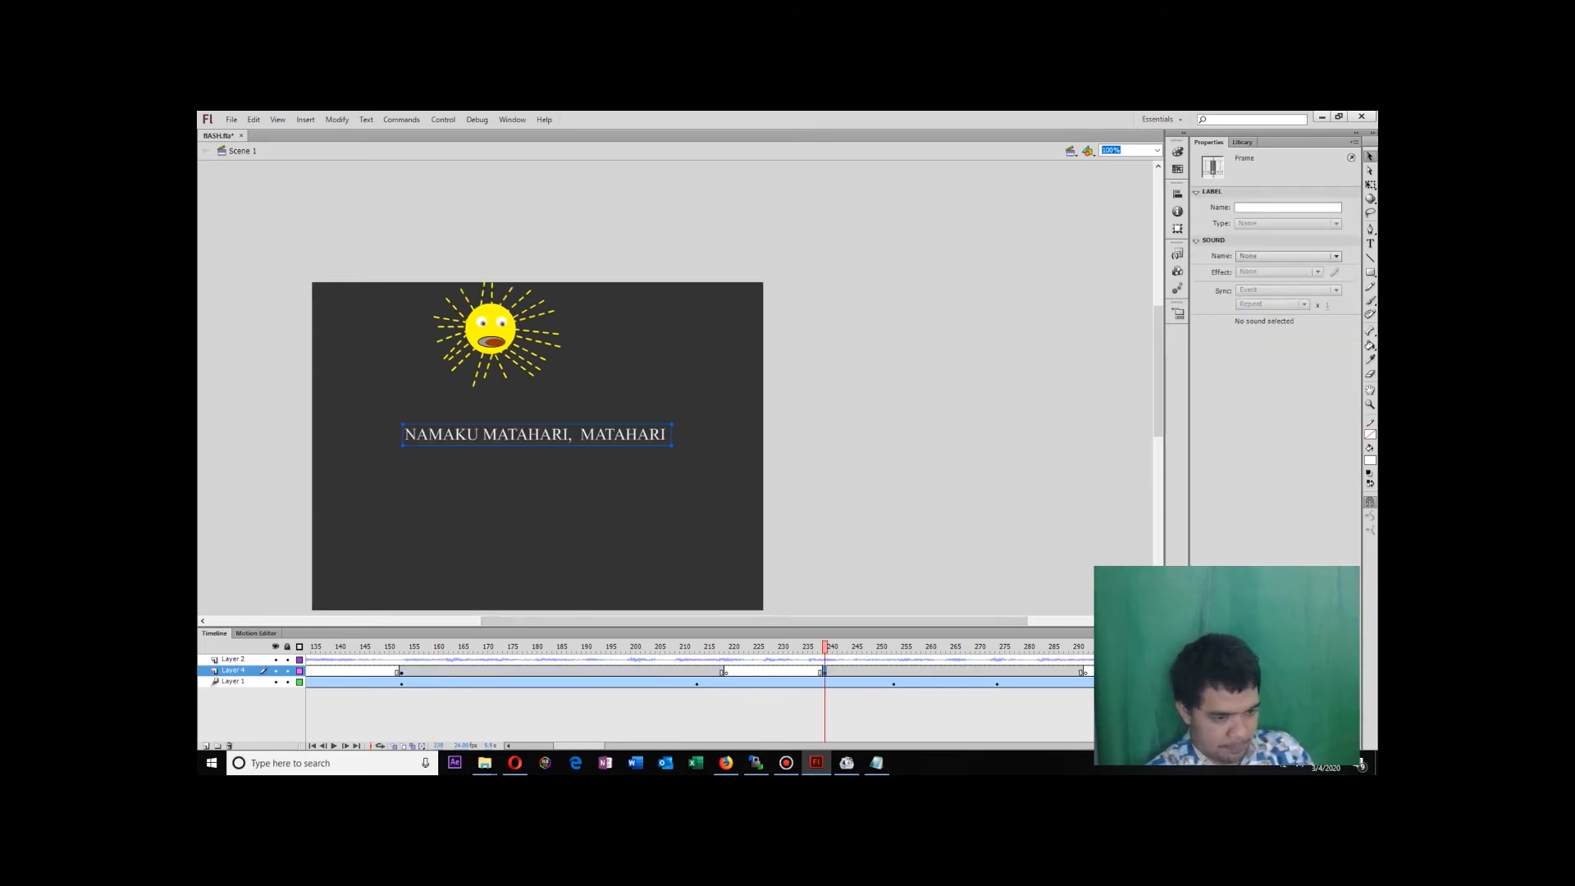
Remove the word NAMAKU from the second lyric so it reads "MATAHARI, MATAHARI", and recenter it below the sun.
key("Return")
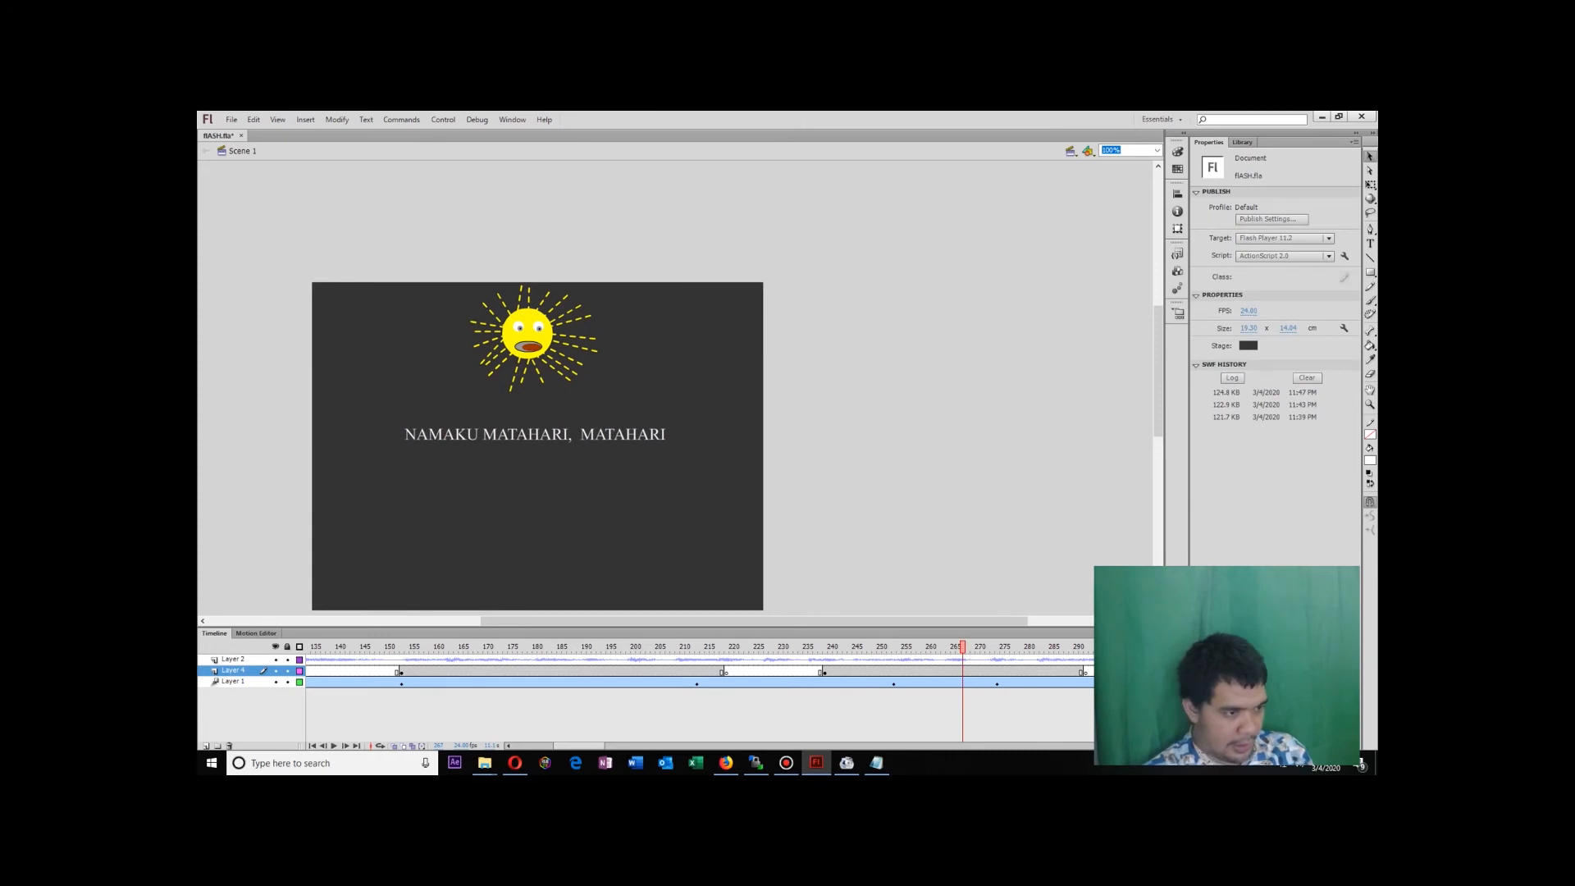
key("t")
left_click(537, 433)
left_click_drag(479, 435, 403, 435)
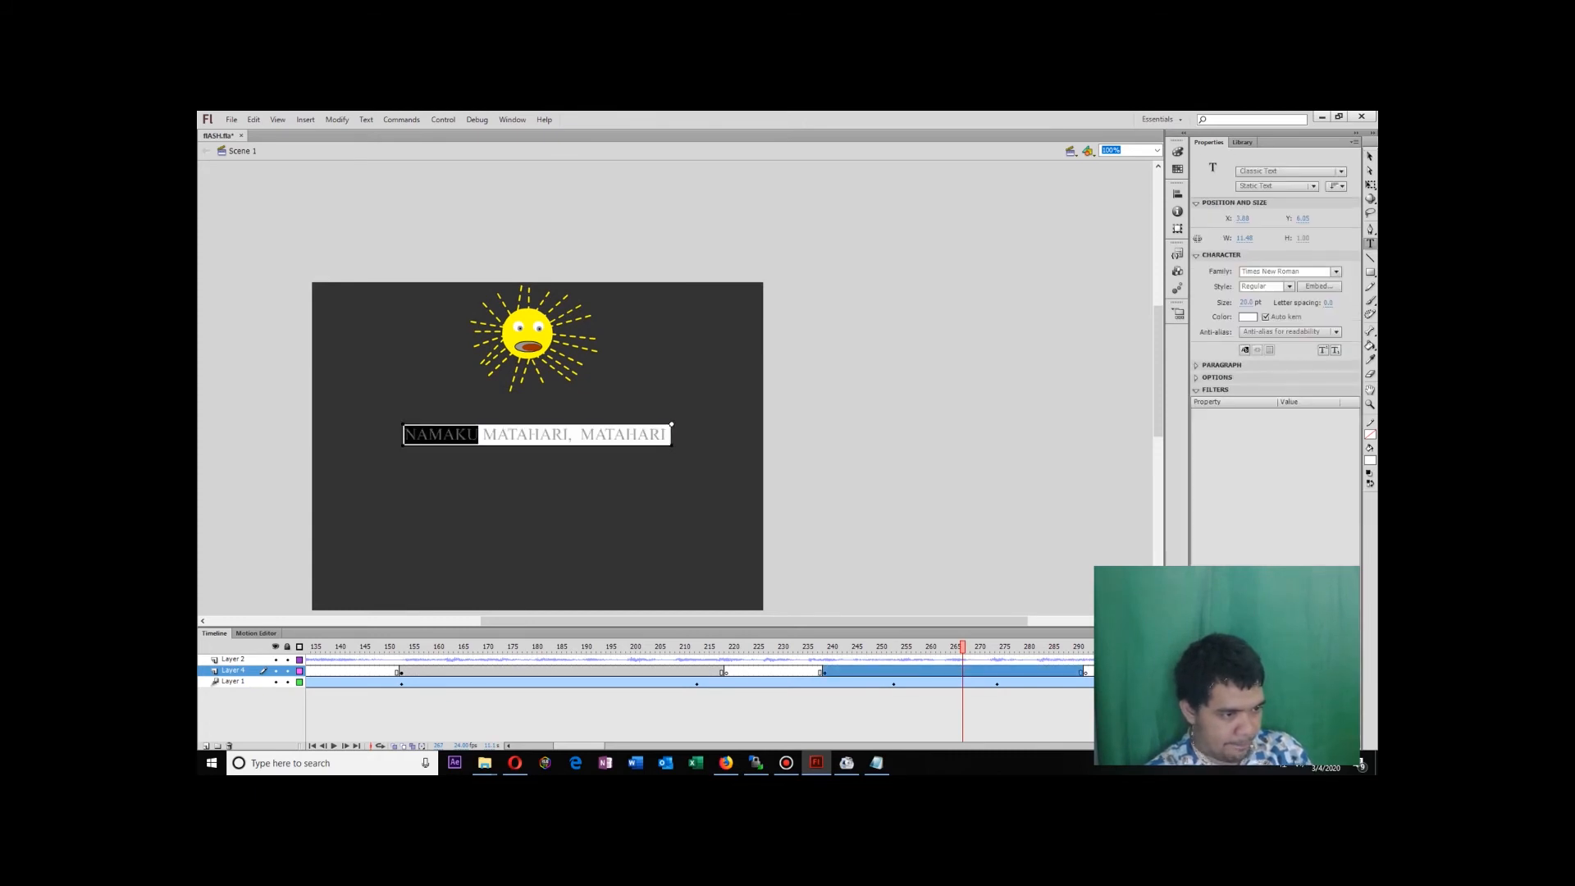
key("BackSpace")
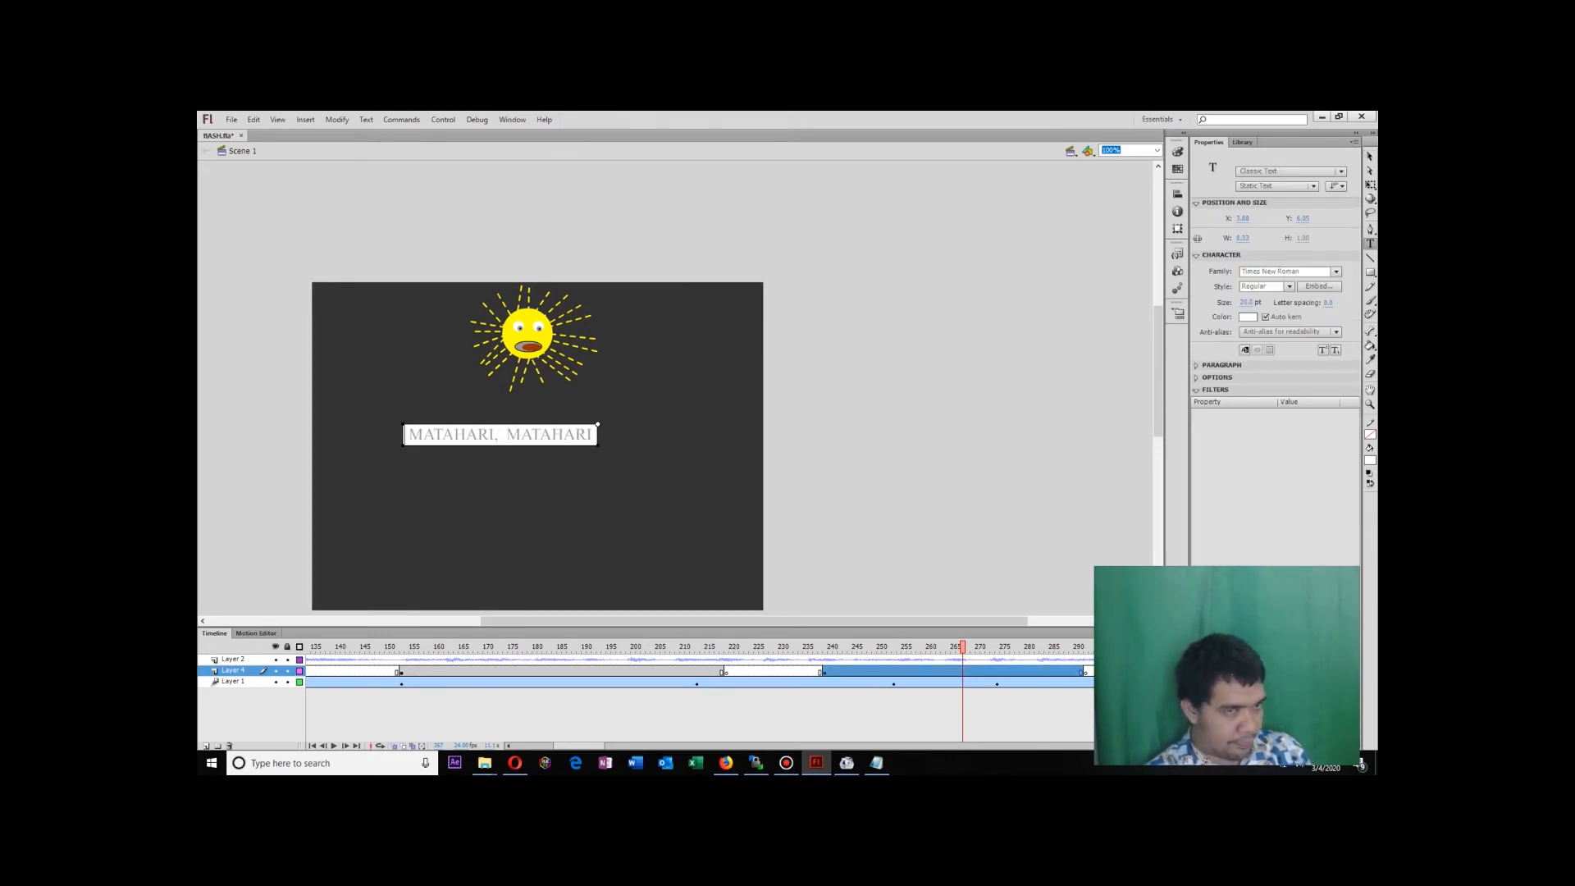
key("Escape")
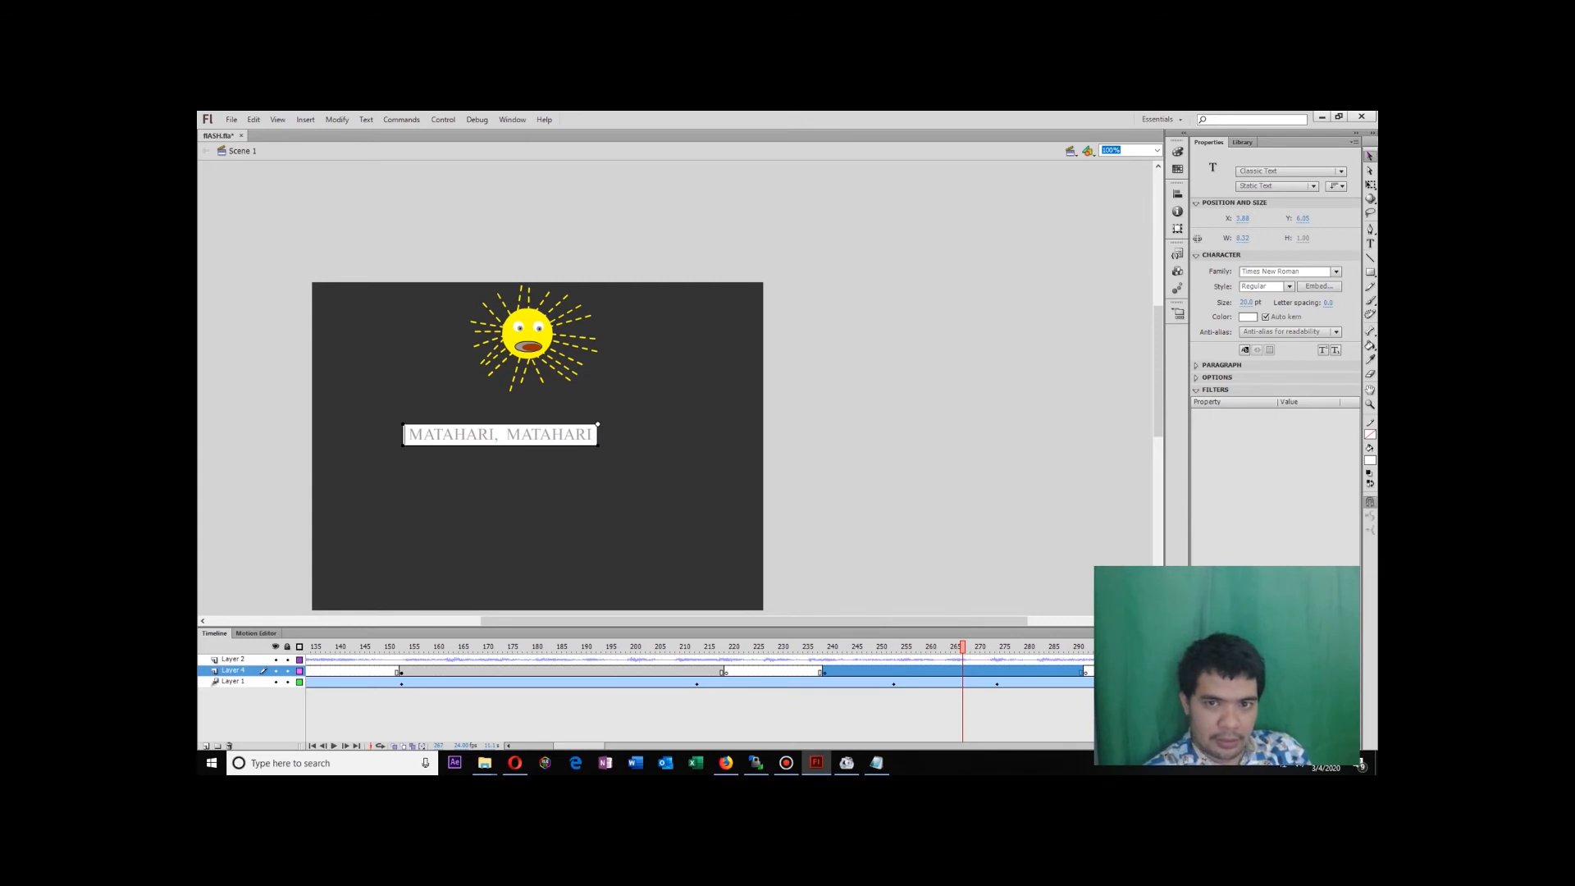
left_click_drag(582, 434, 612, 434)
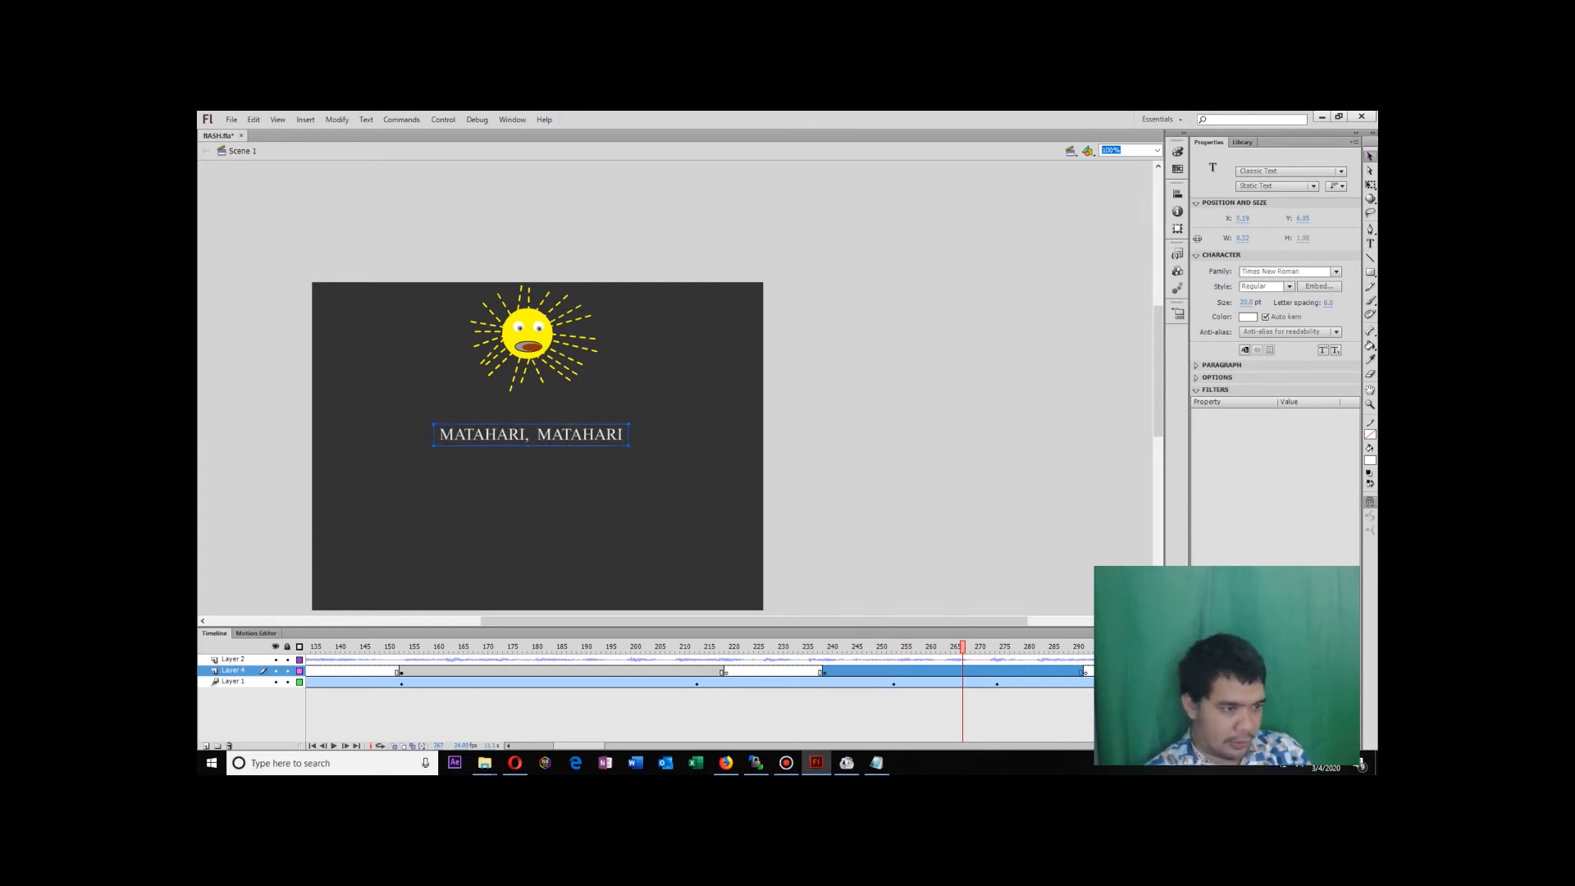
Paste the enlarged "NAMAKU MATAHARI, MATAHARI" text in place on Layer 4's blank keyframe near frame 304.
key("Return")
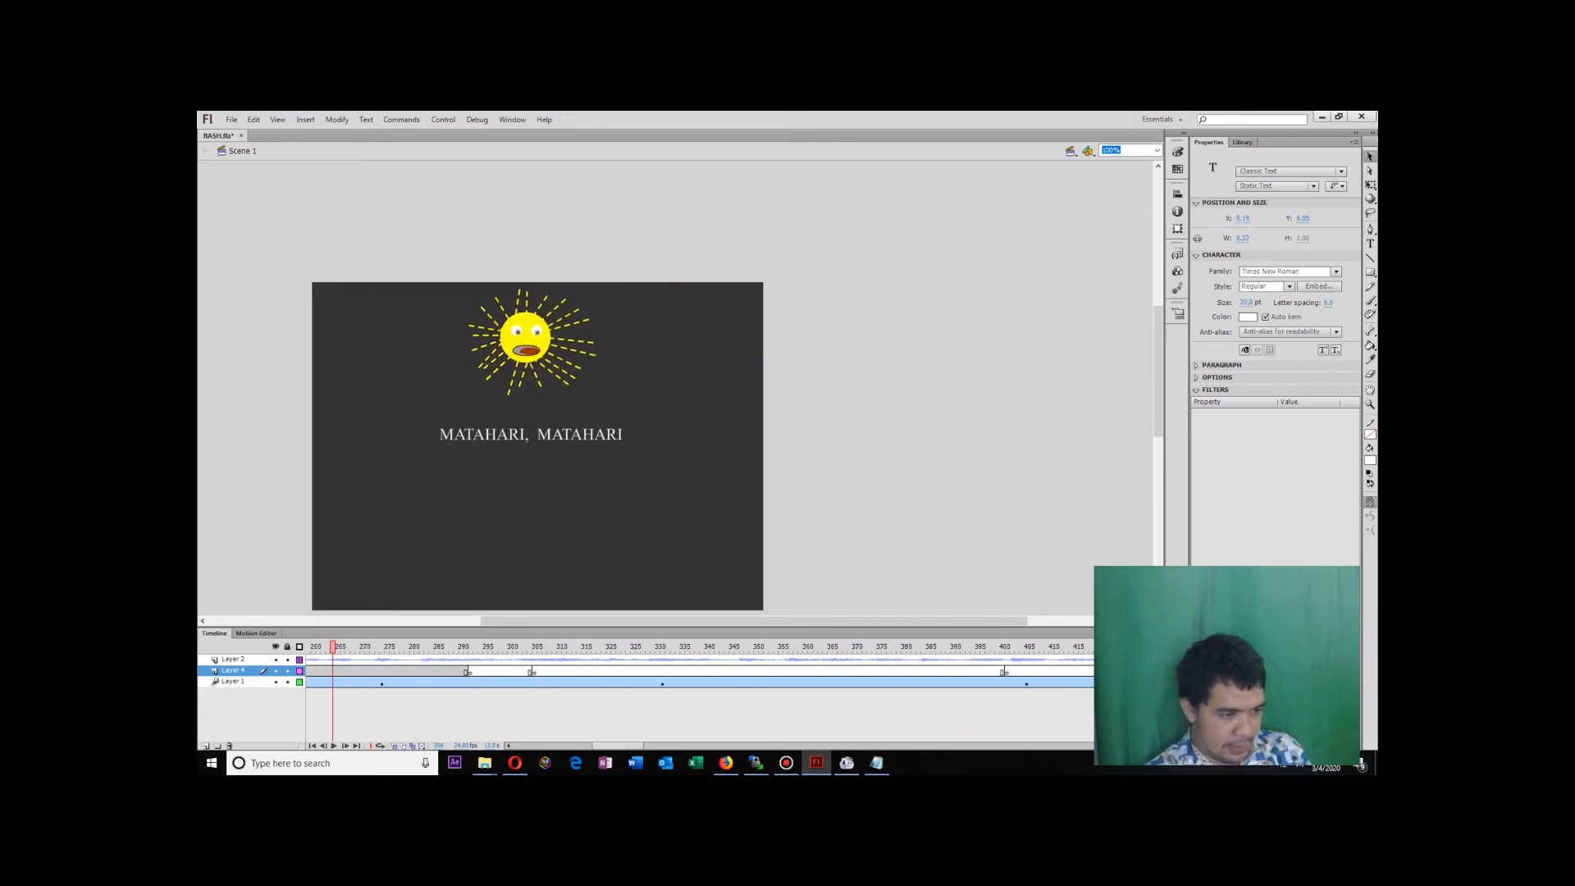
key("Return")
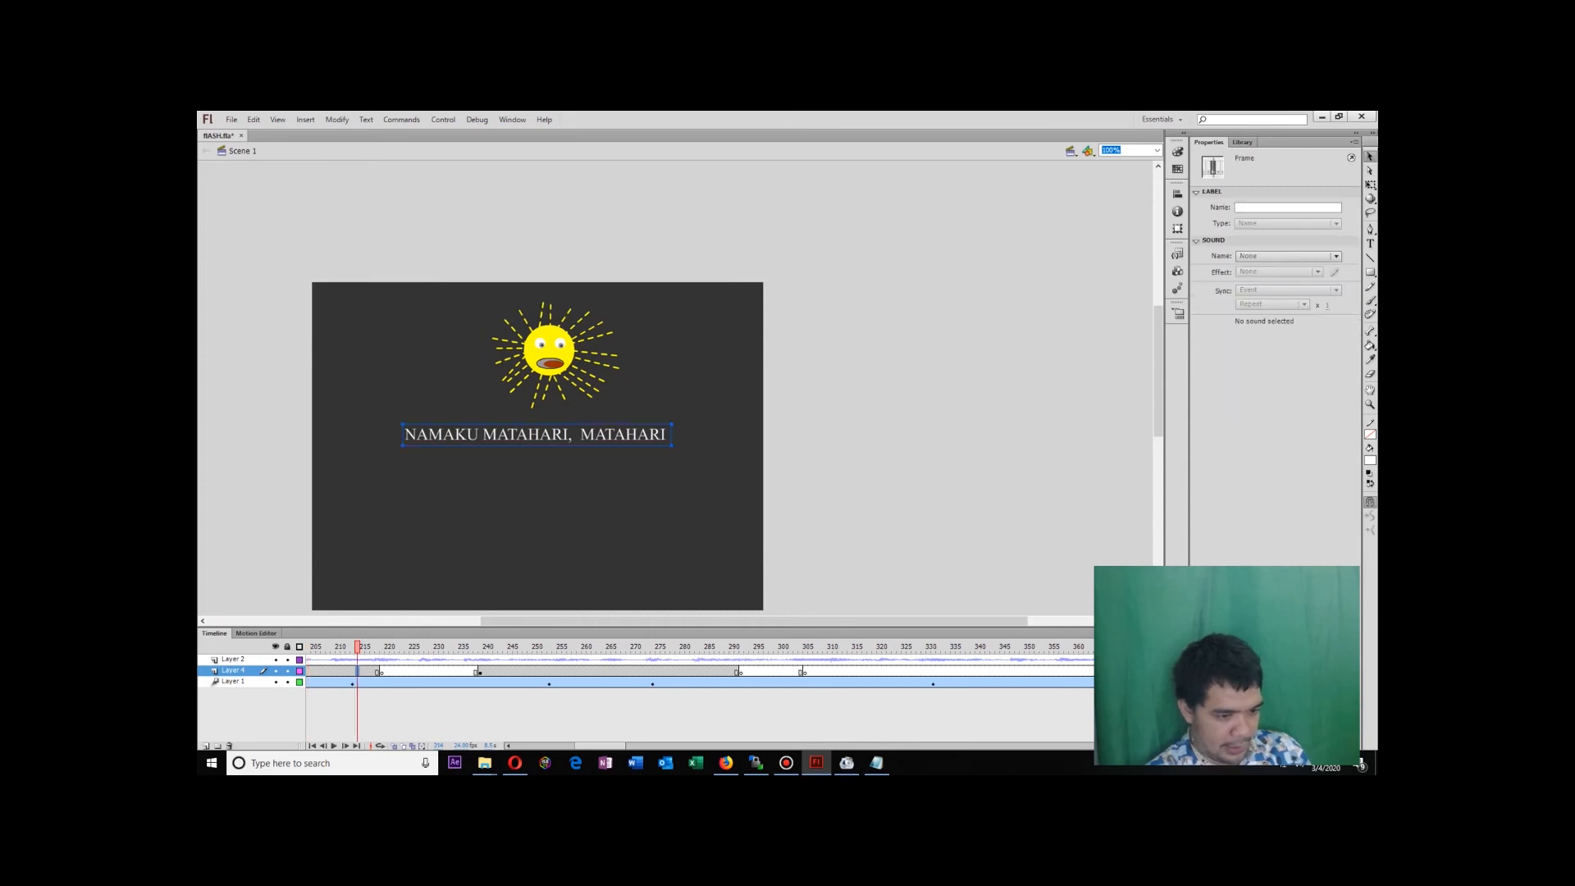
key("Return")
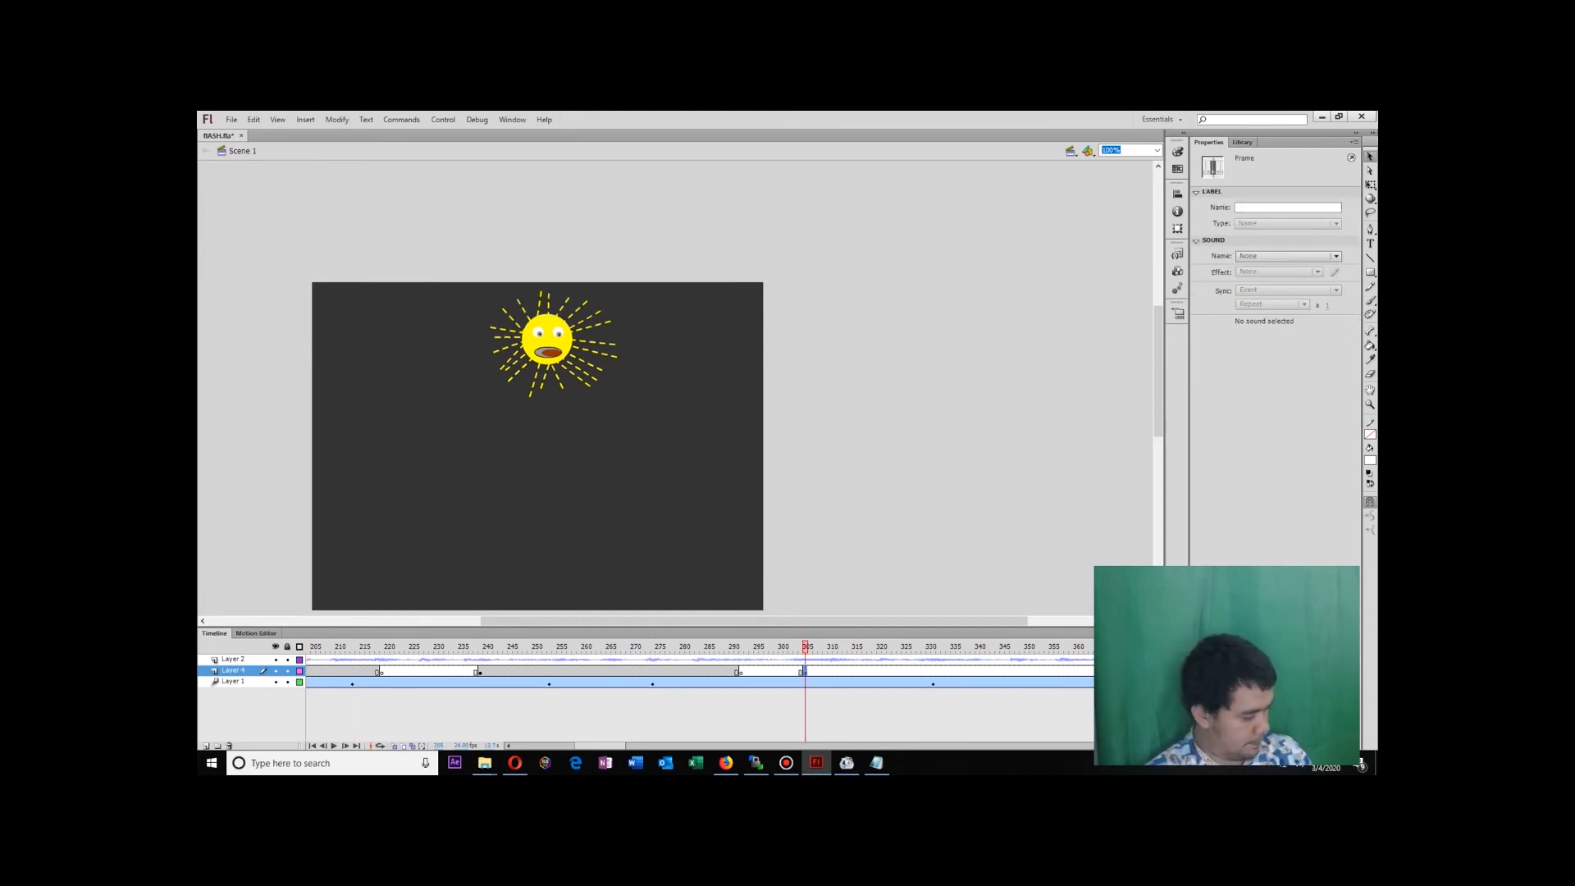
key("ctrl+shift+v")
key("Escape")
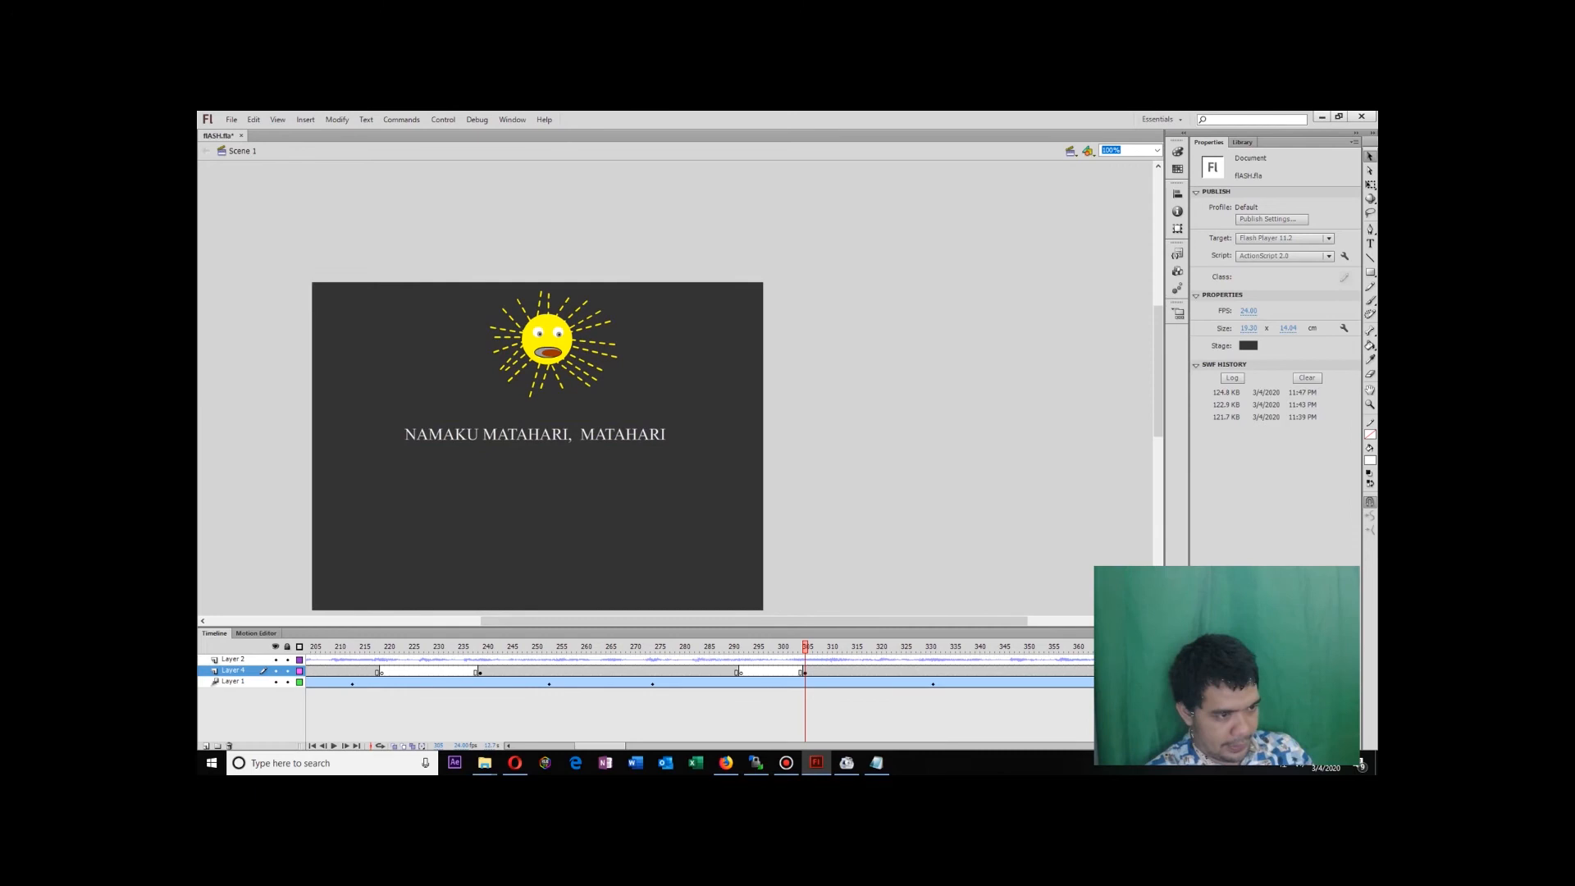
Test the movie to check the enlarged lyrics, close the preview, and return the playhead to the first lyric's keyframe.
key("ctrl+Return")
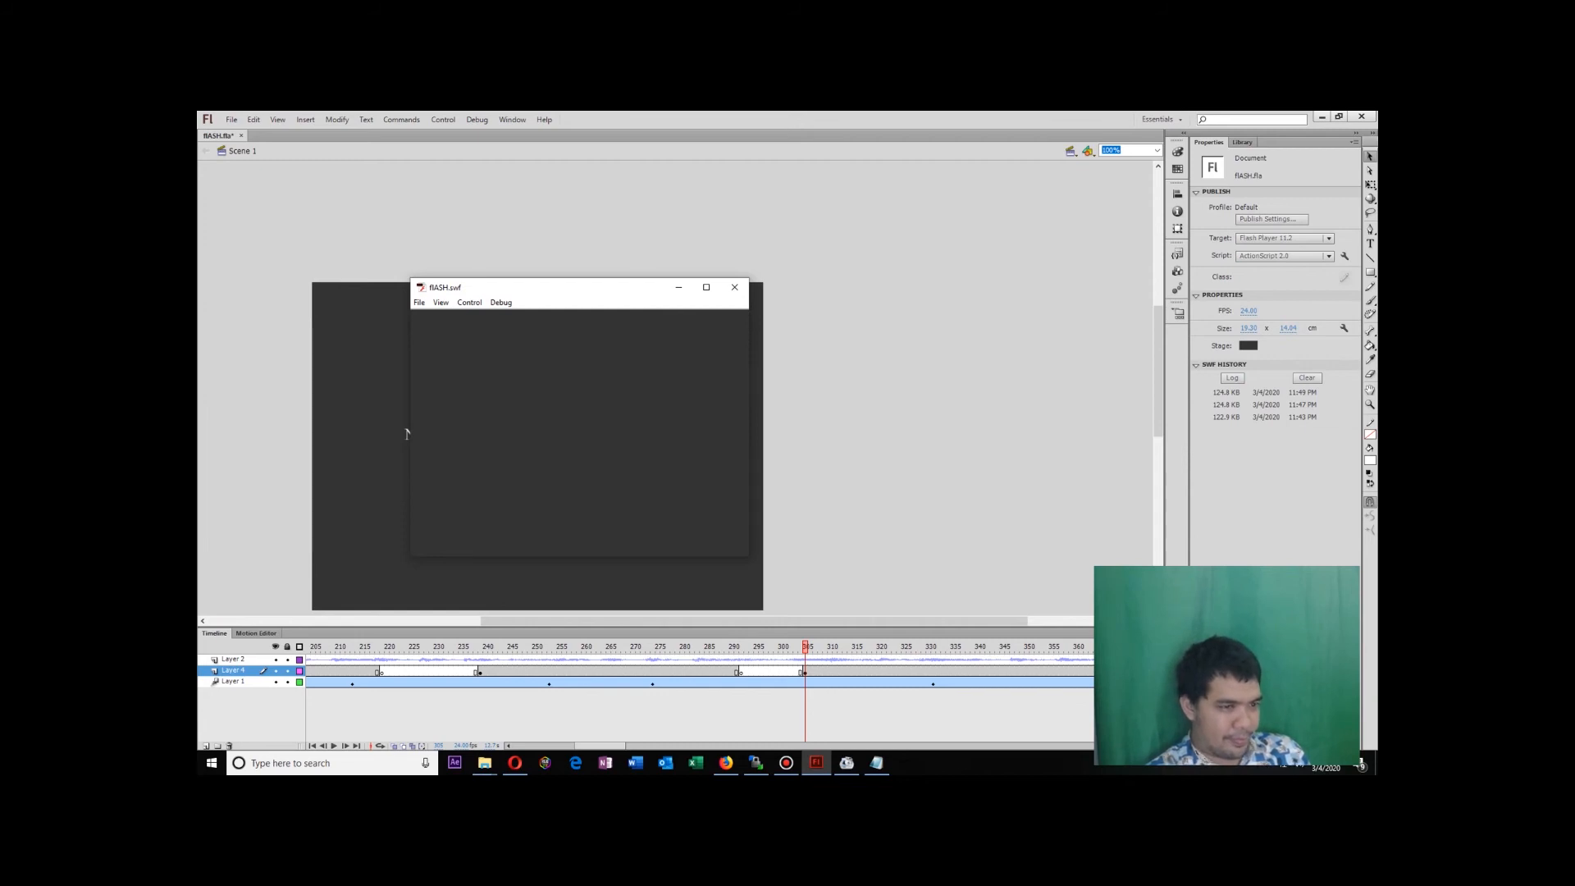
left_click(734, 286)
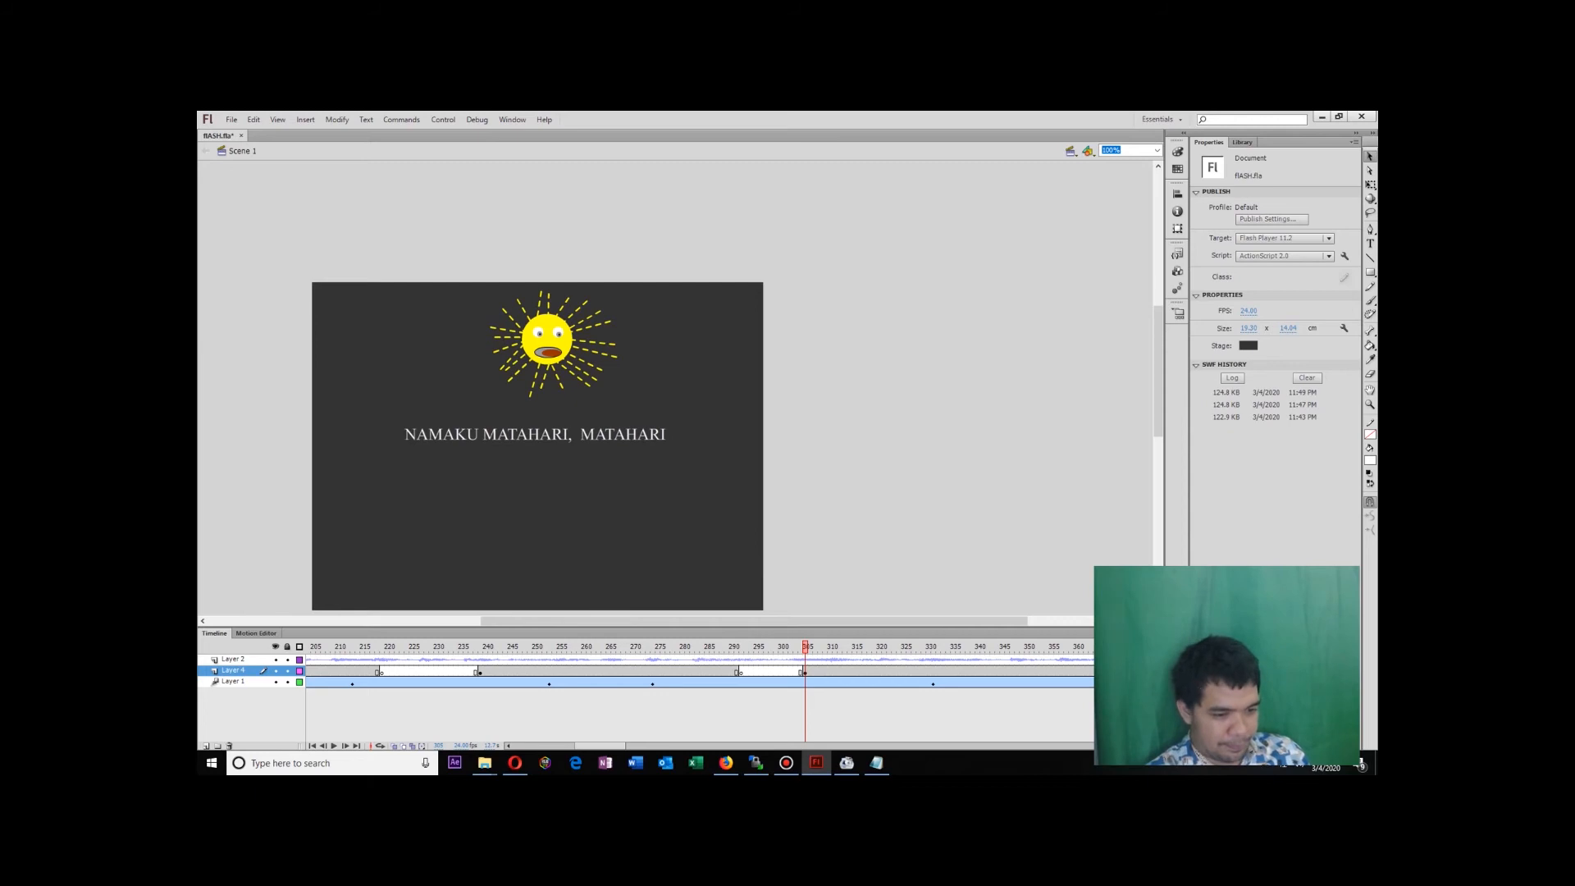
left_click_drag(804, 646, 588, 646)
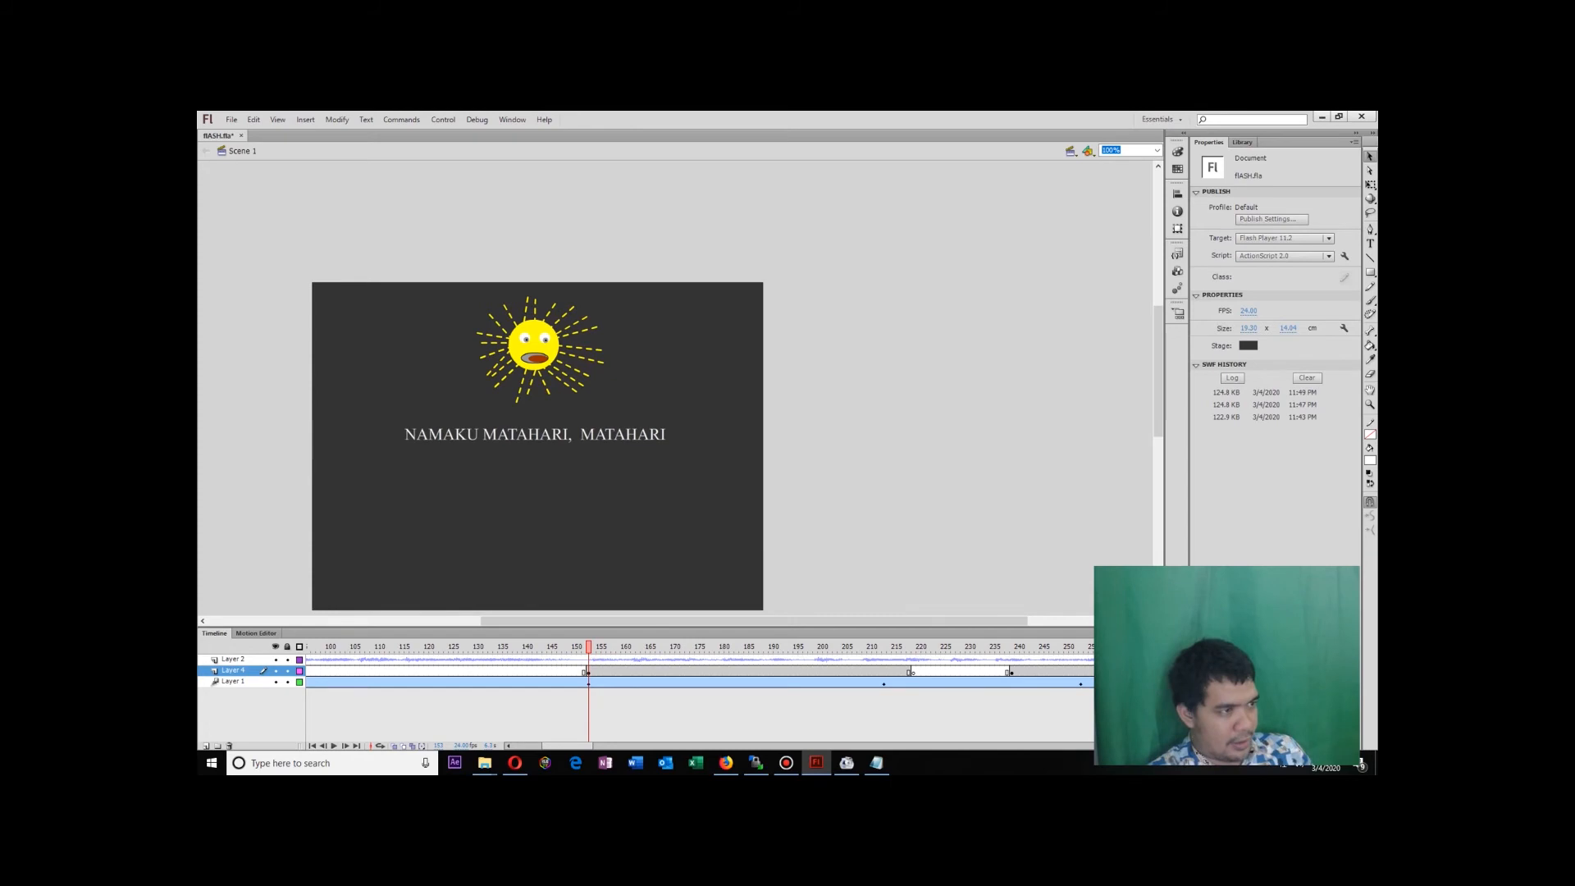
Try to import matahari.mp3 from the Music folder into the library.
left_click(232, 119)
mouse_move(308, 304)
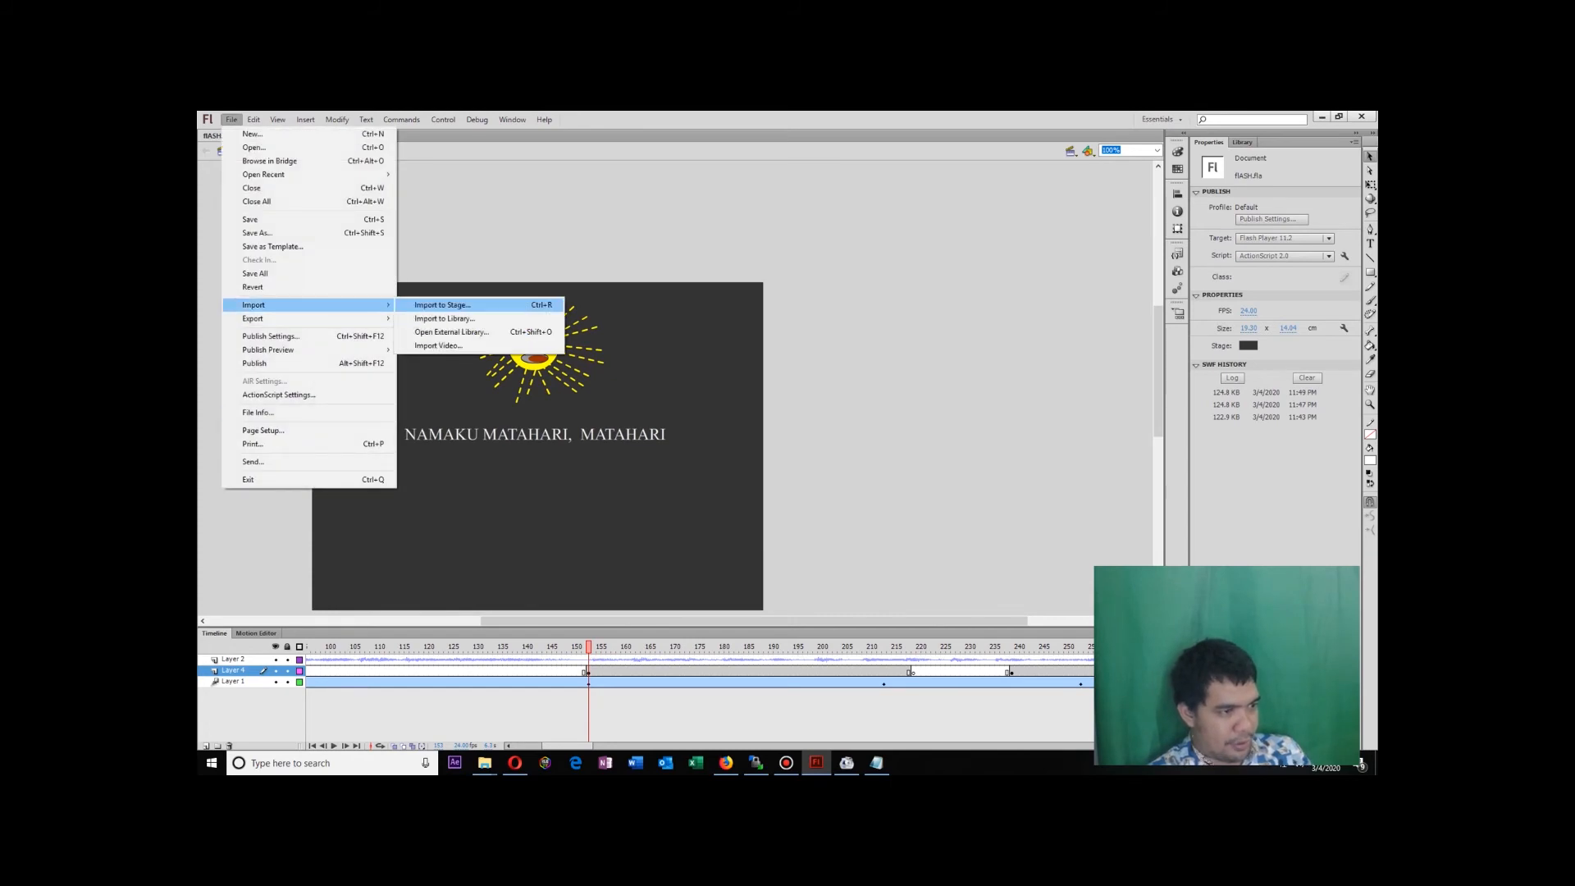
left_click(443, 318)
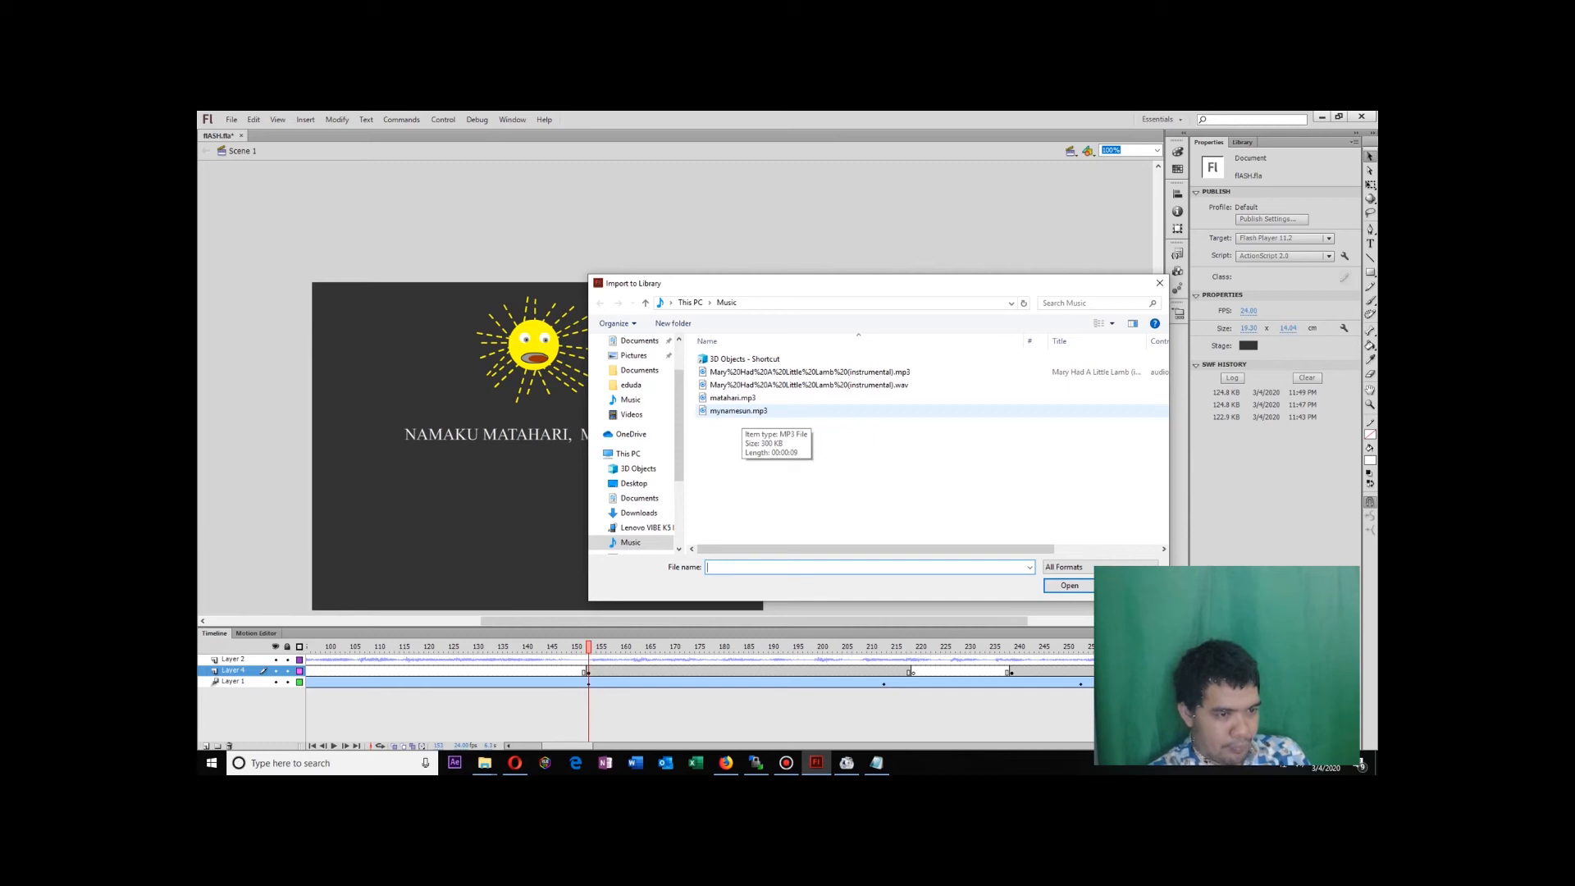
double_click(733, 398)
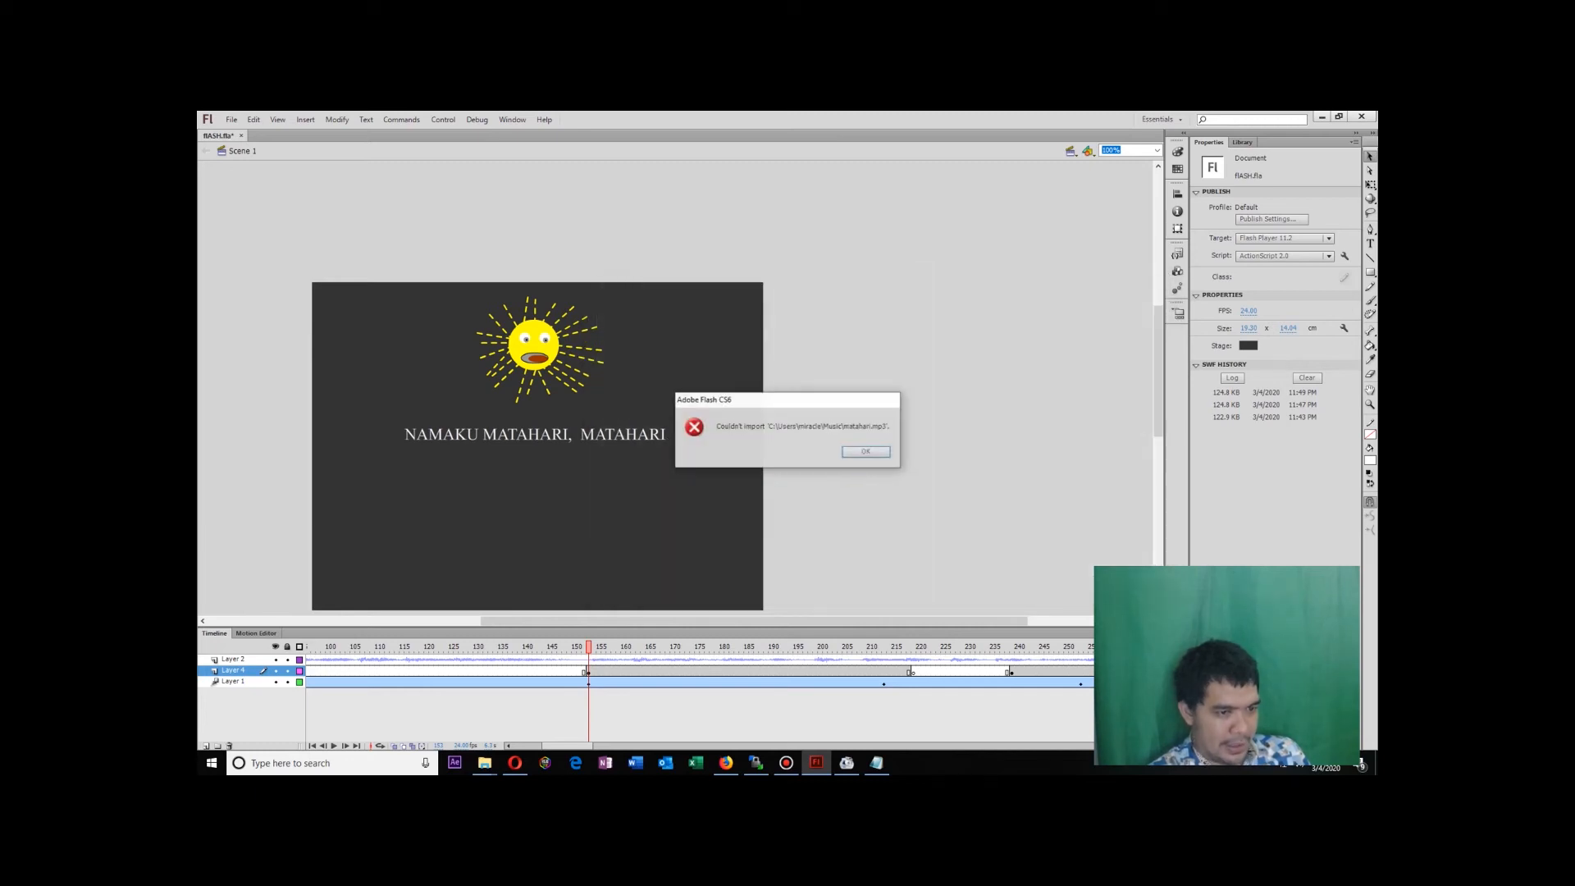
key("Return")
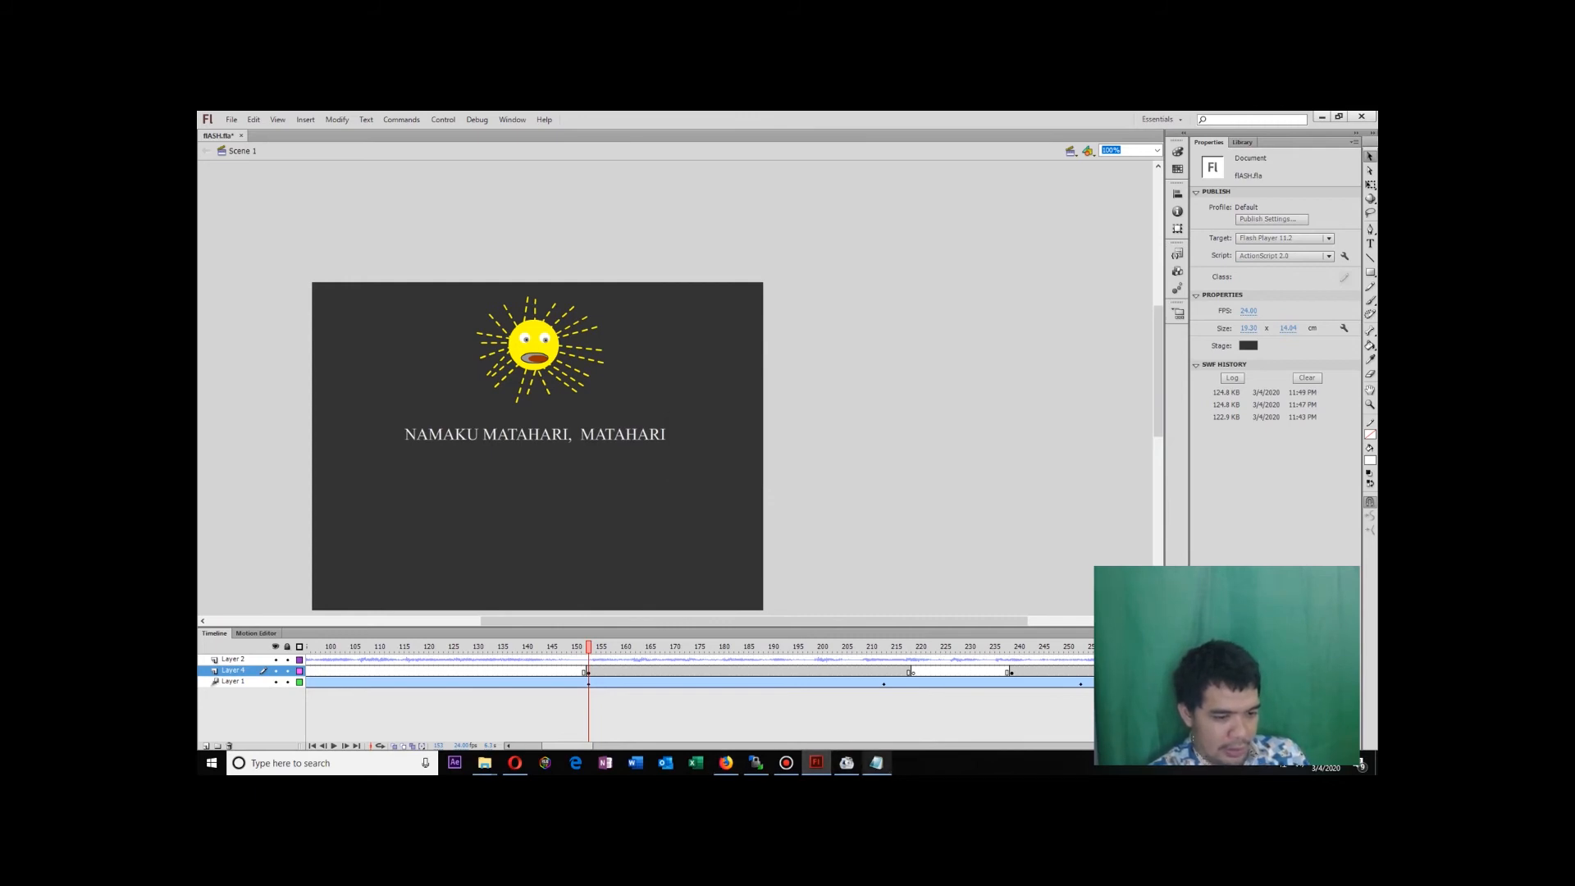
Switch to FormatFactory and convert matahari.mp3 from the Music folder to a high-quality WAV file.
left_click(846, 763)
left_click(573, 484)
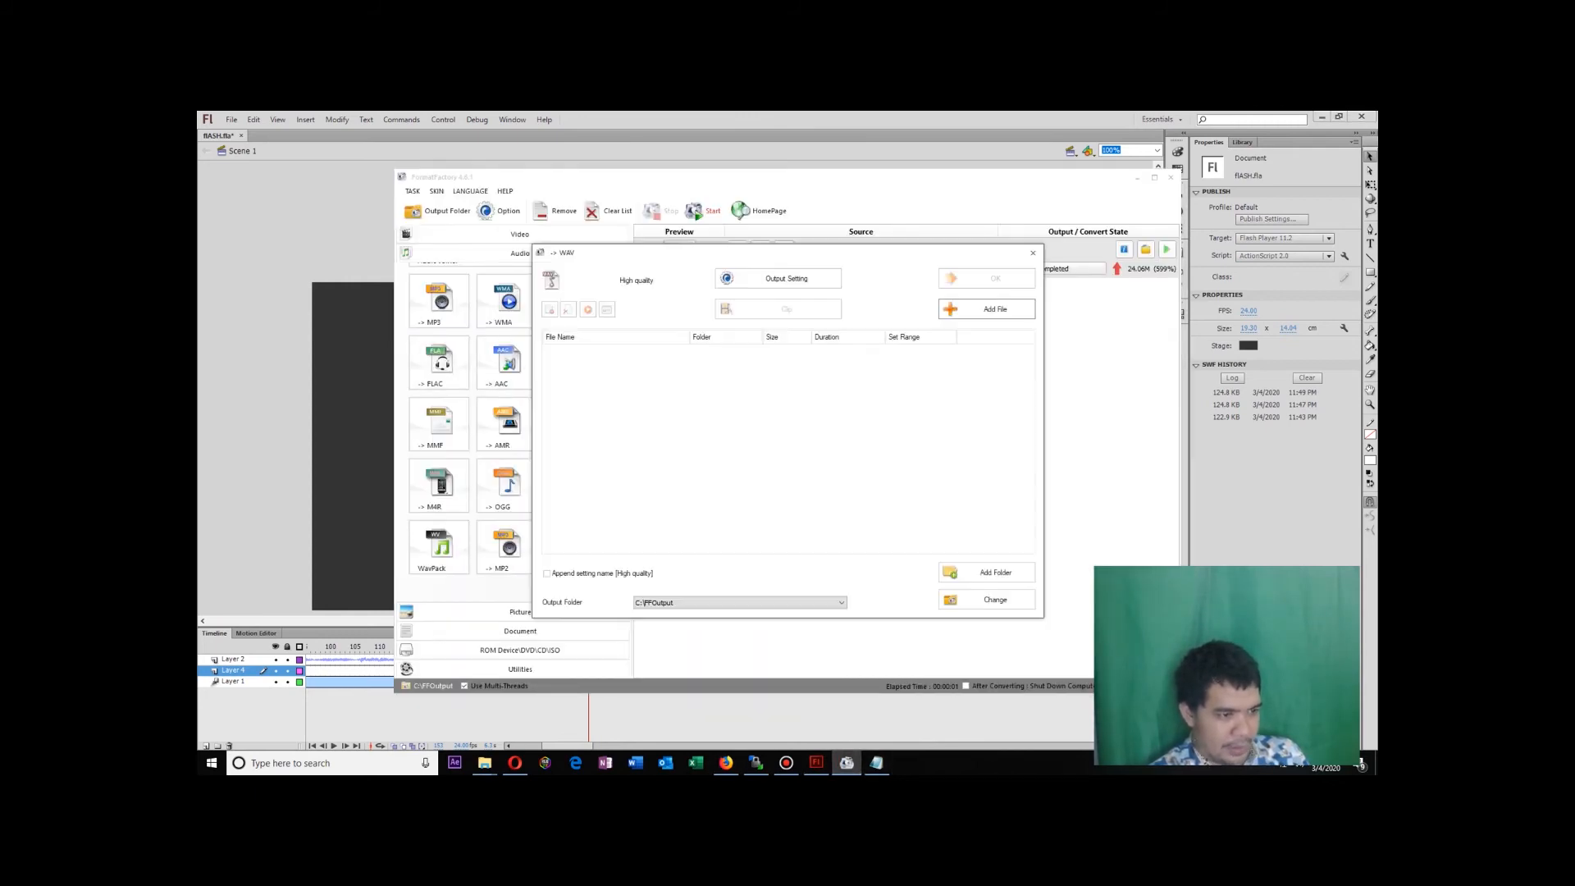
left_click(987, 308)
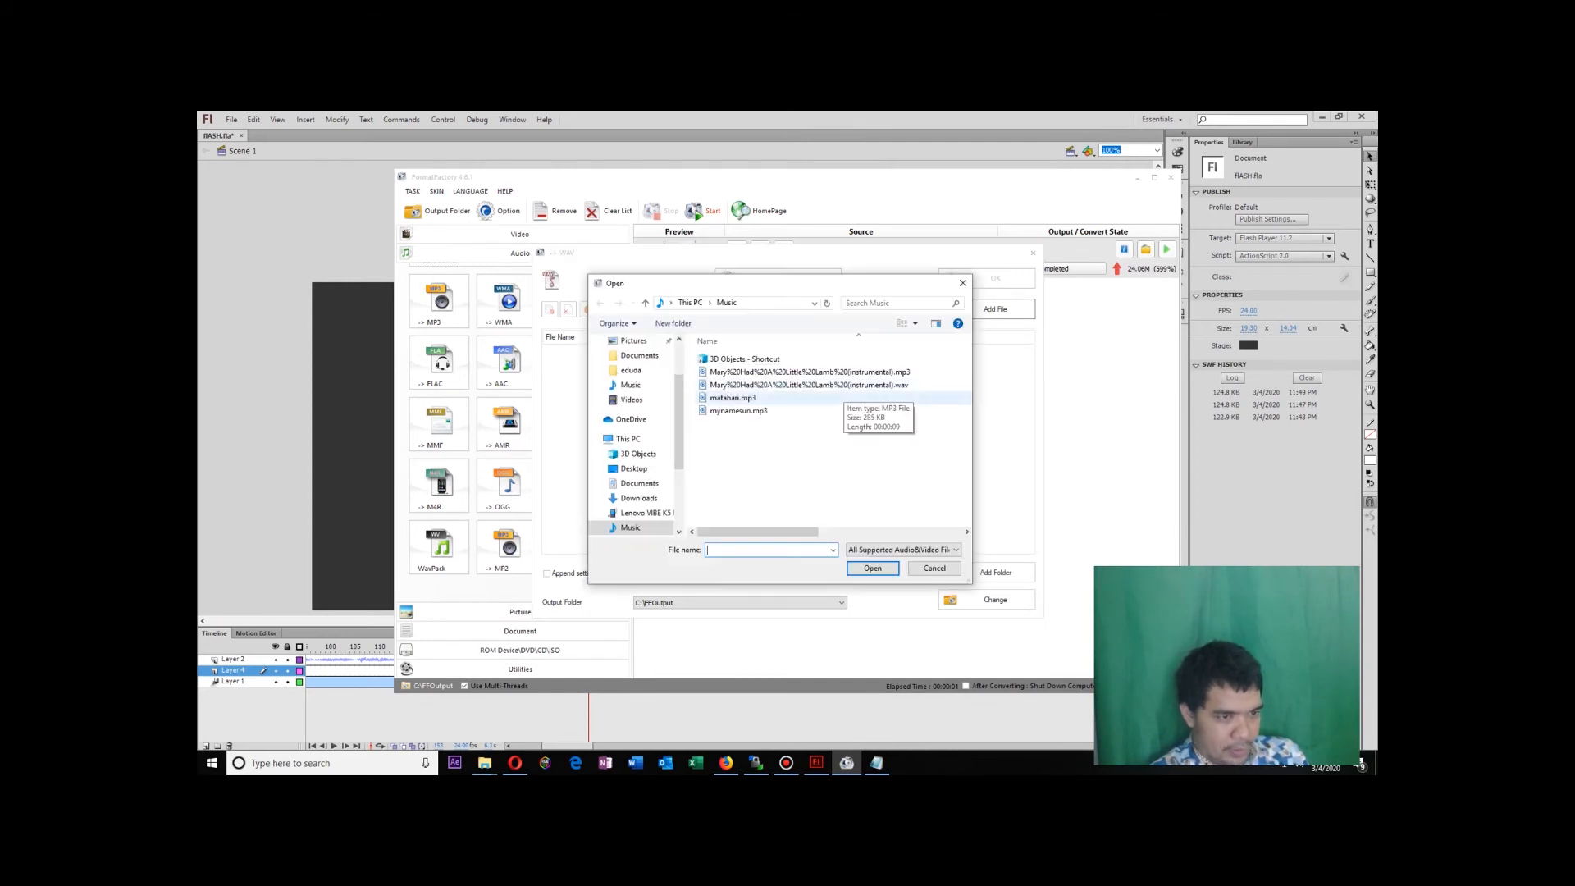
double_click(733, 397)
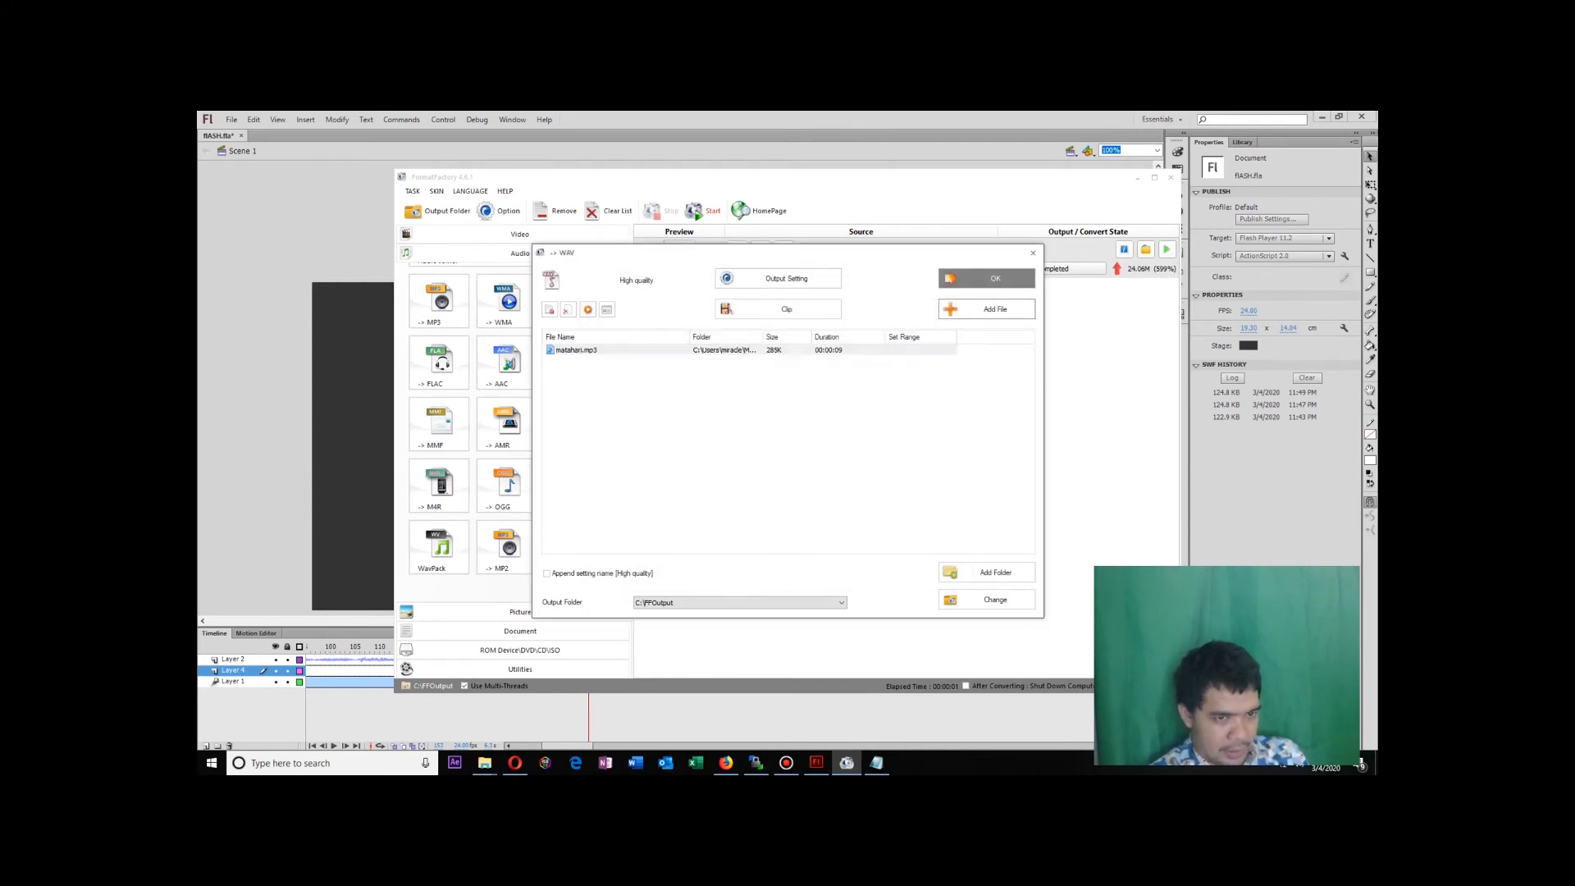
left_click(989, 278)
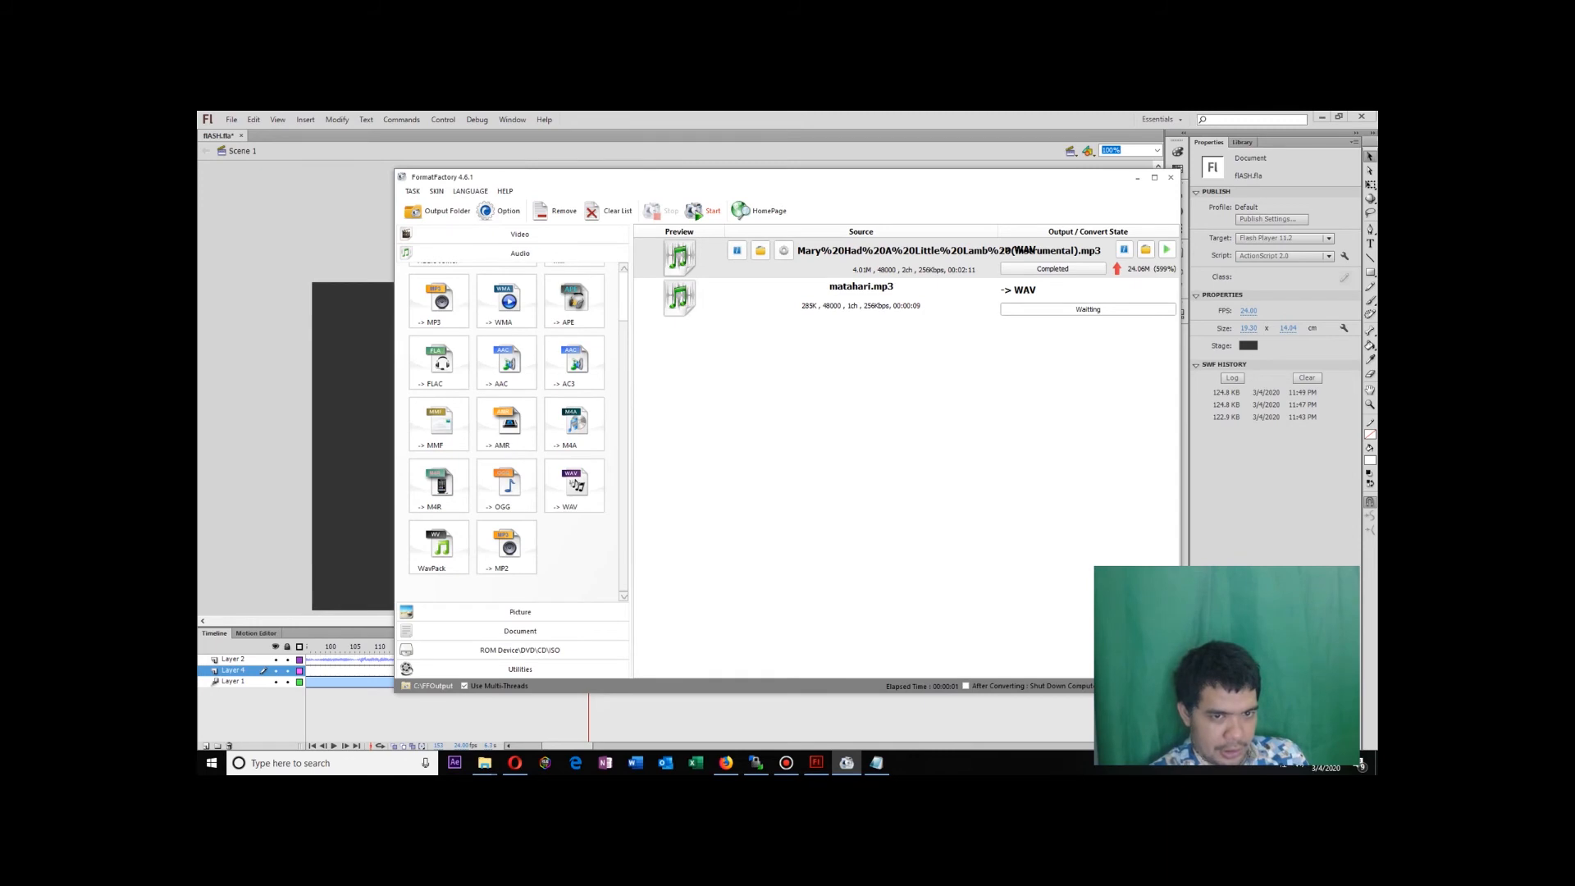
left_click(701, 211)
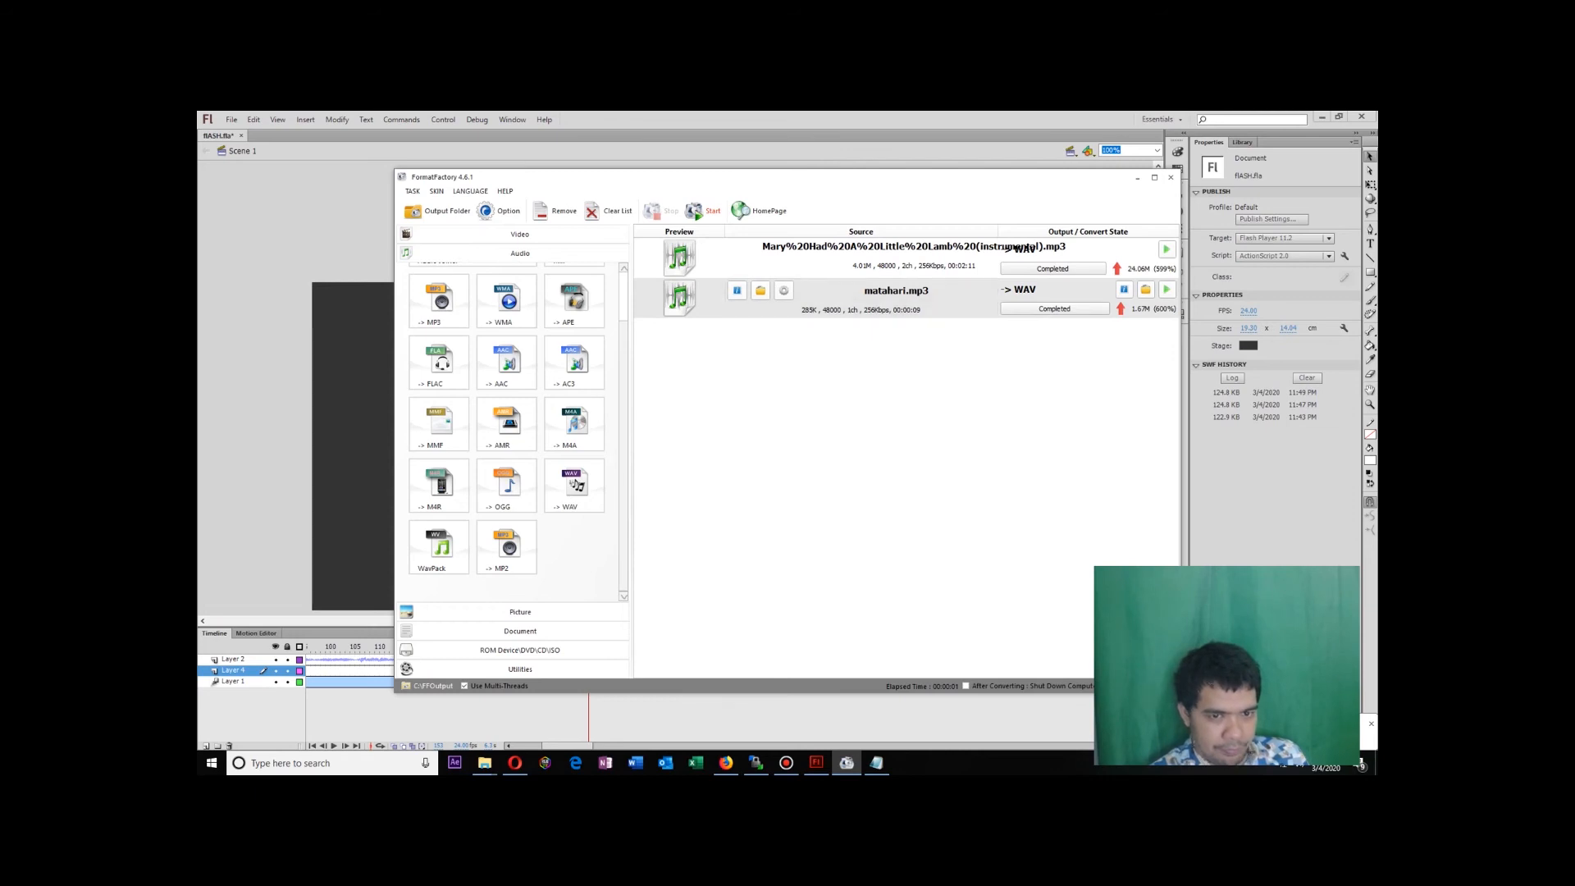
Copy matahari.wav from the FFOutput folder into the Music folder and return to Flash.
left_click(1145, 289)
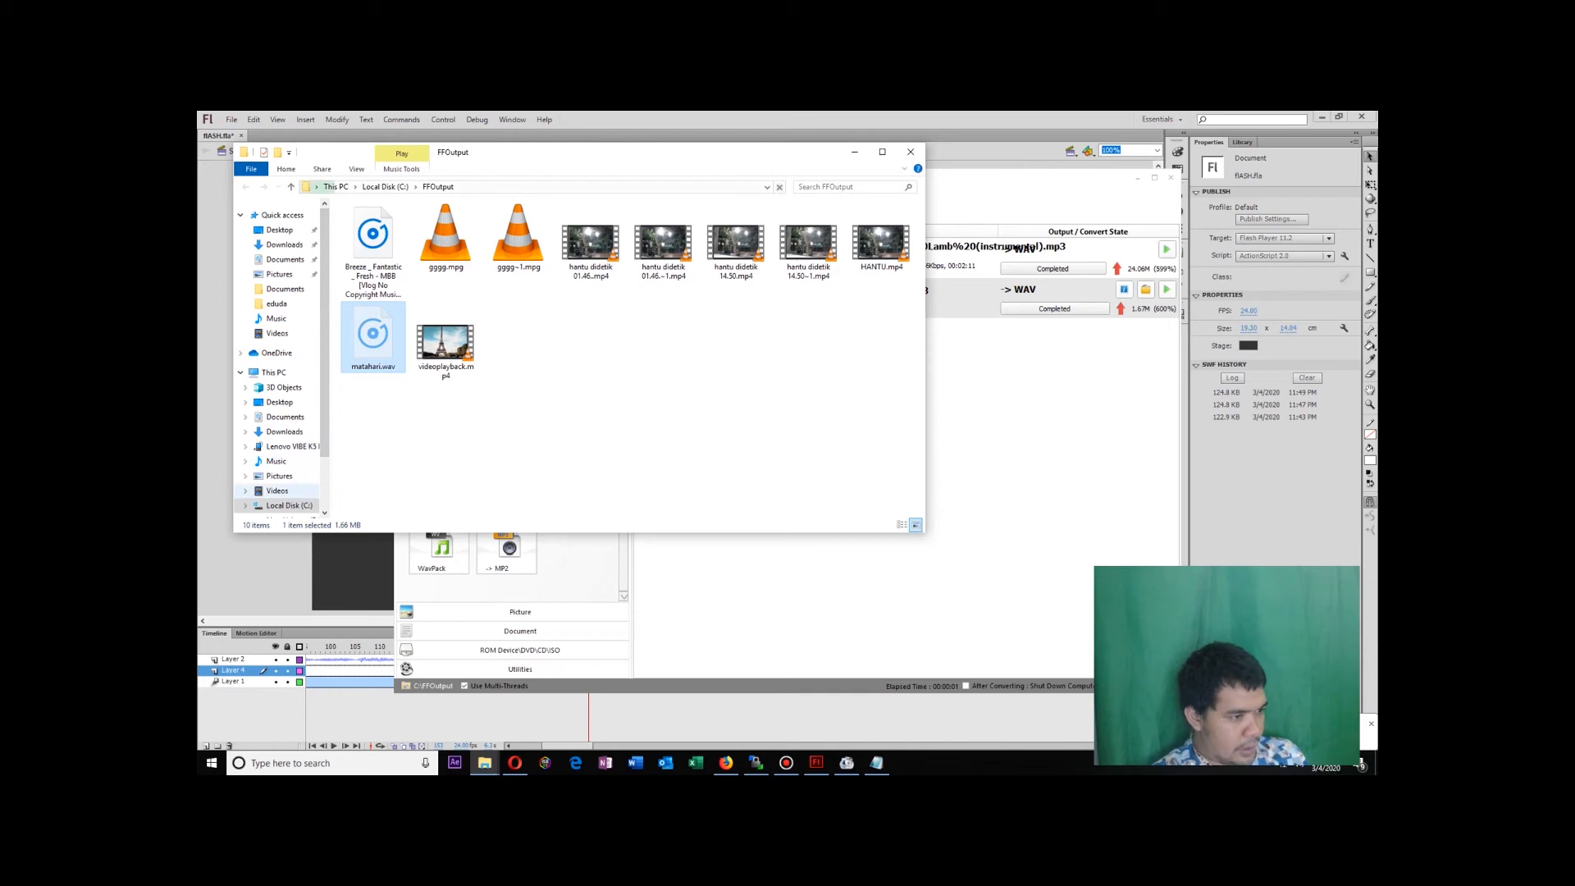
left_click(275, 461)
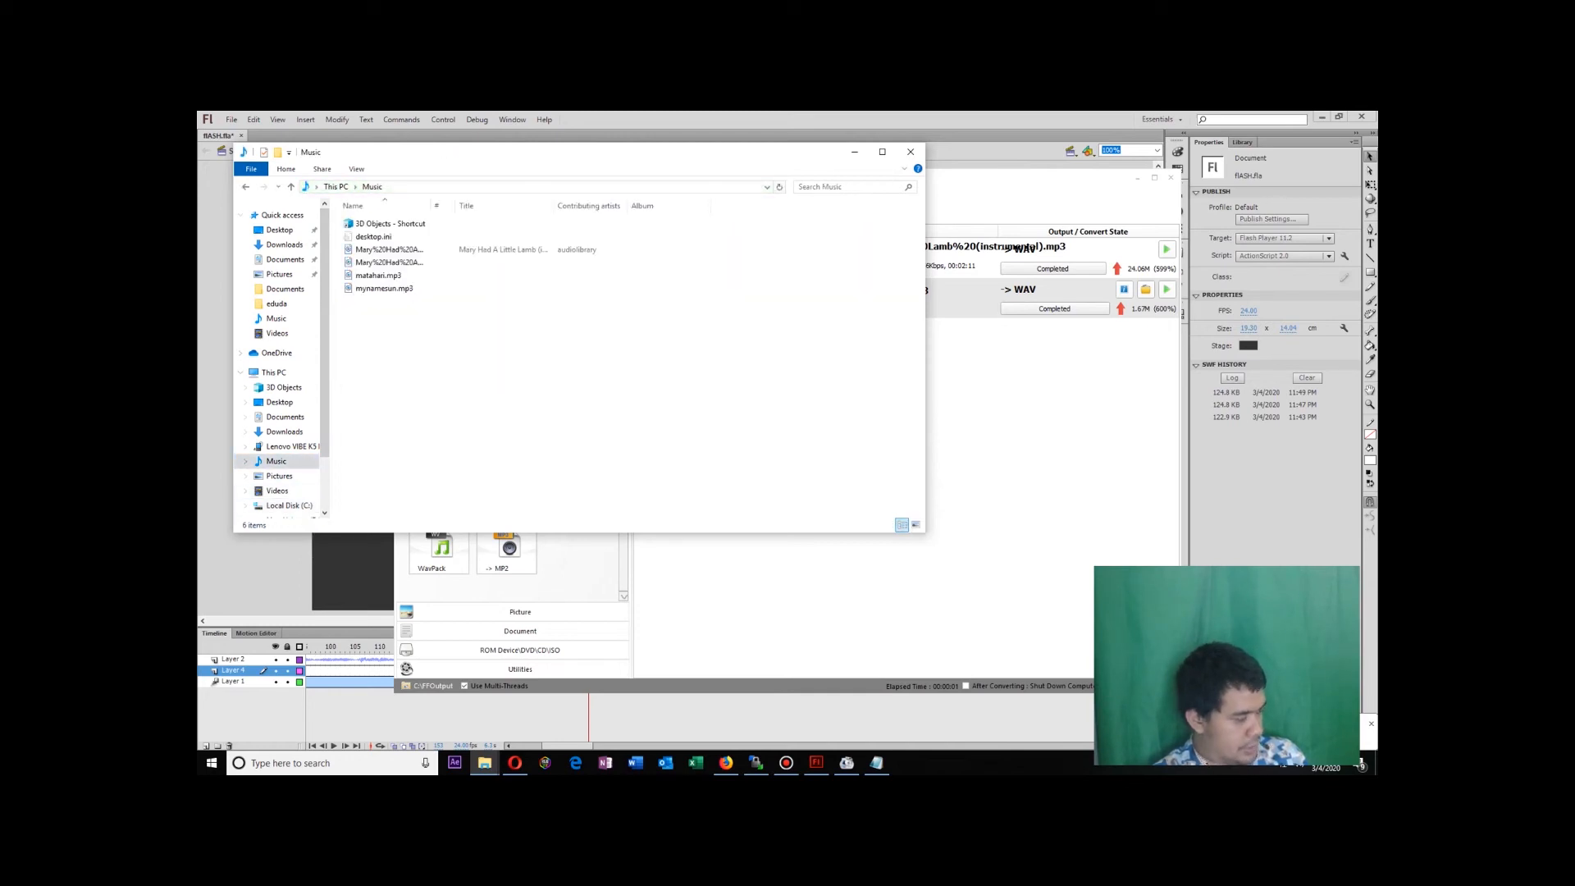
key("ctrl+v")
key("alt+Tab")
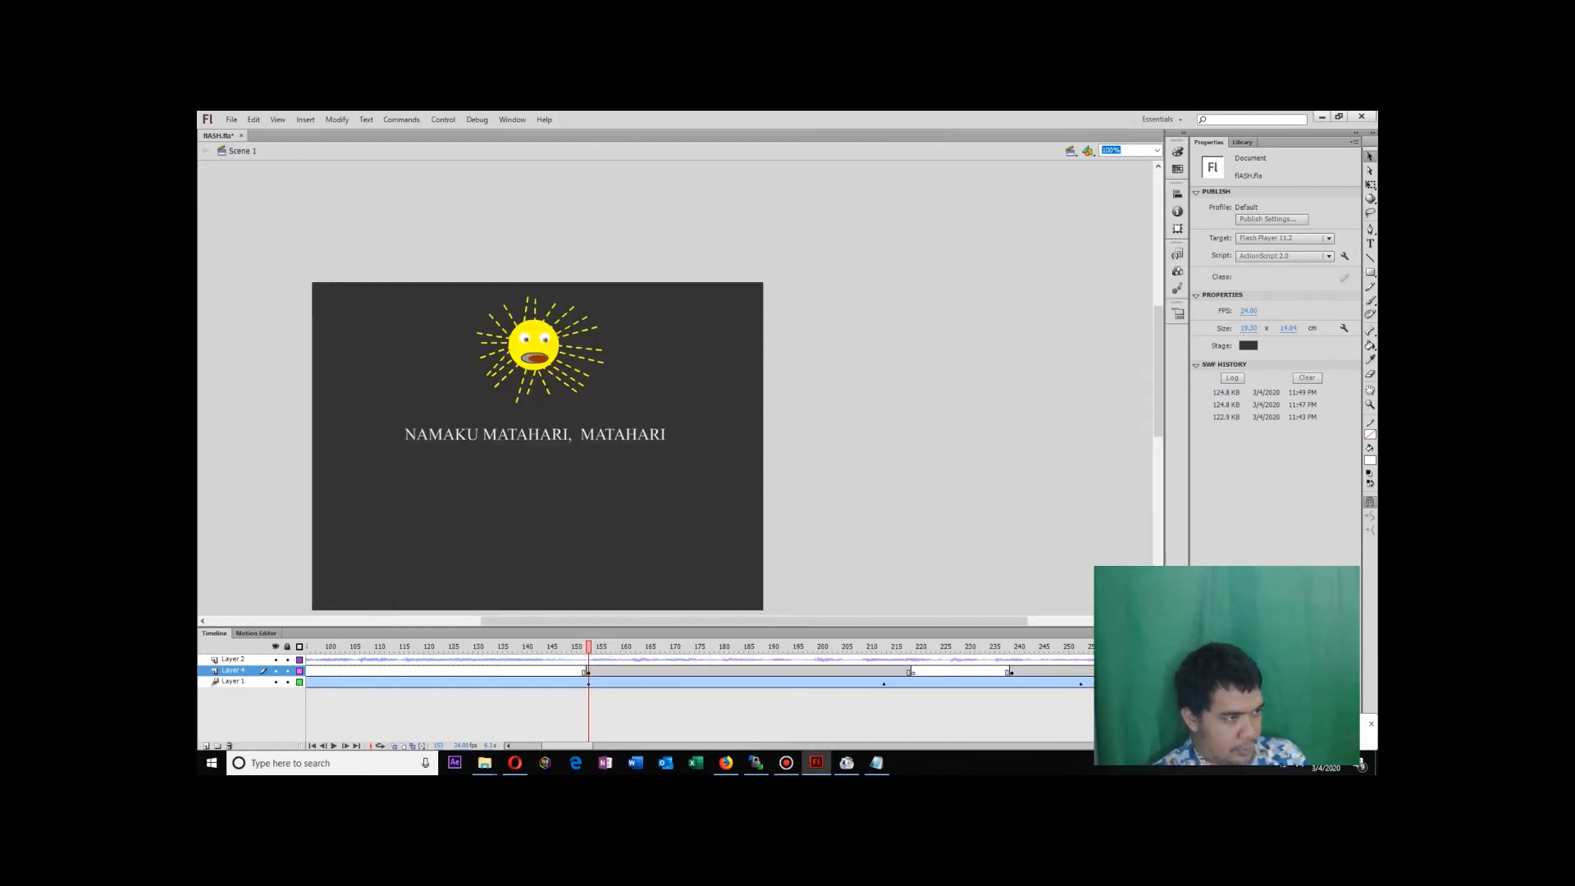
Import matahari.wav from the Music folder into the library.
left_click(231, 118)
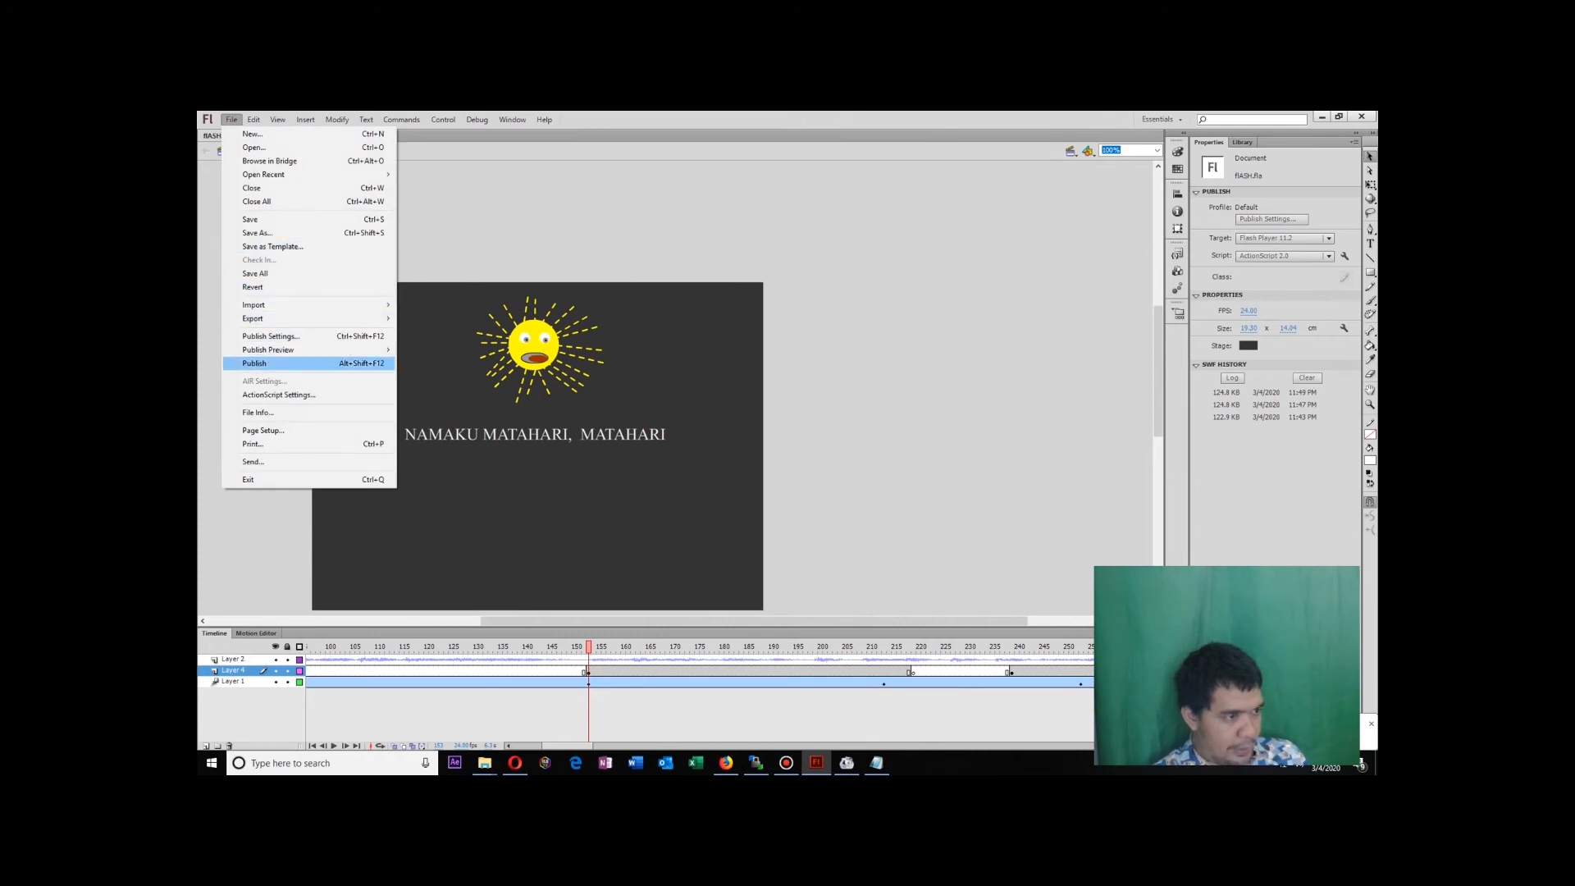
mouse_move(312, 304)
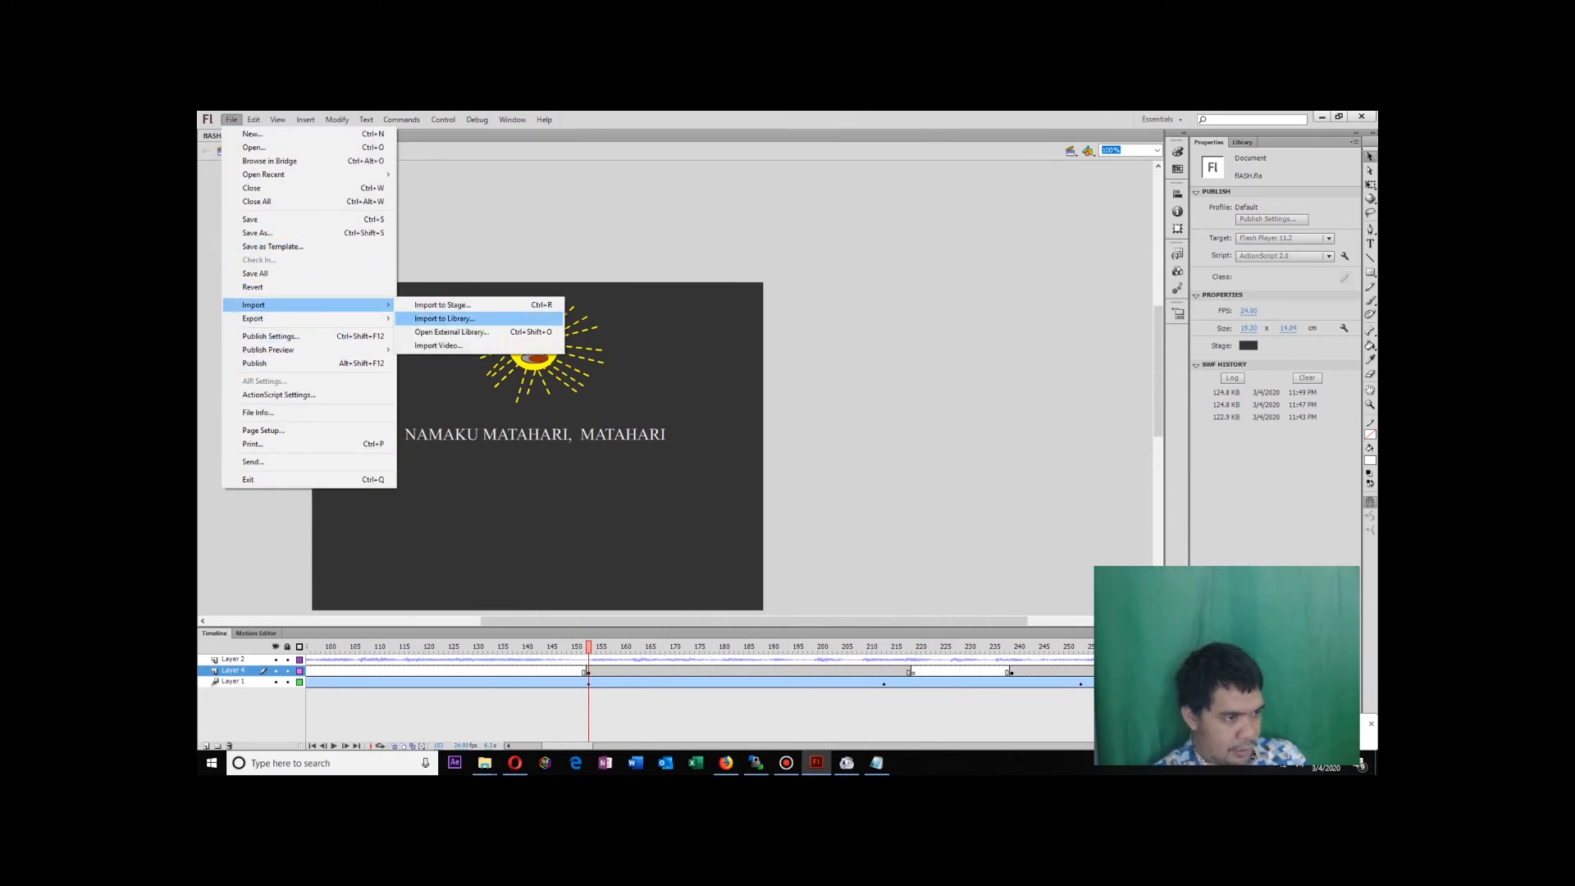
left_click(443, 319)
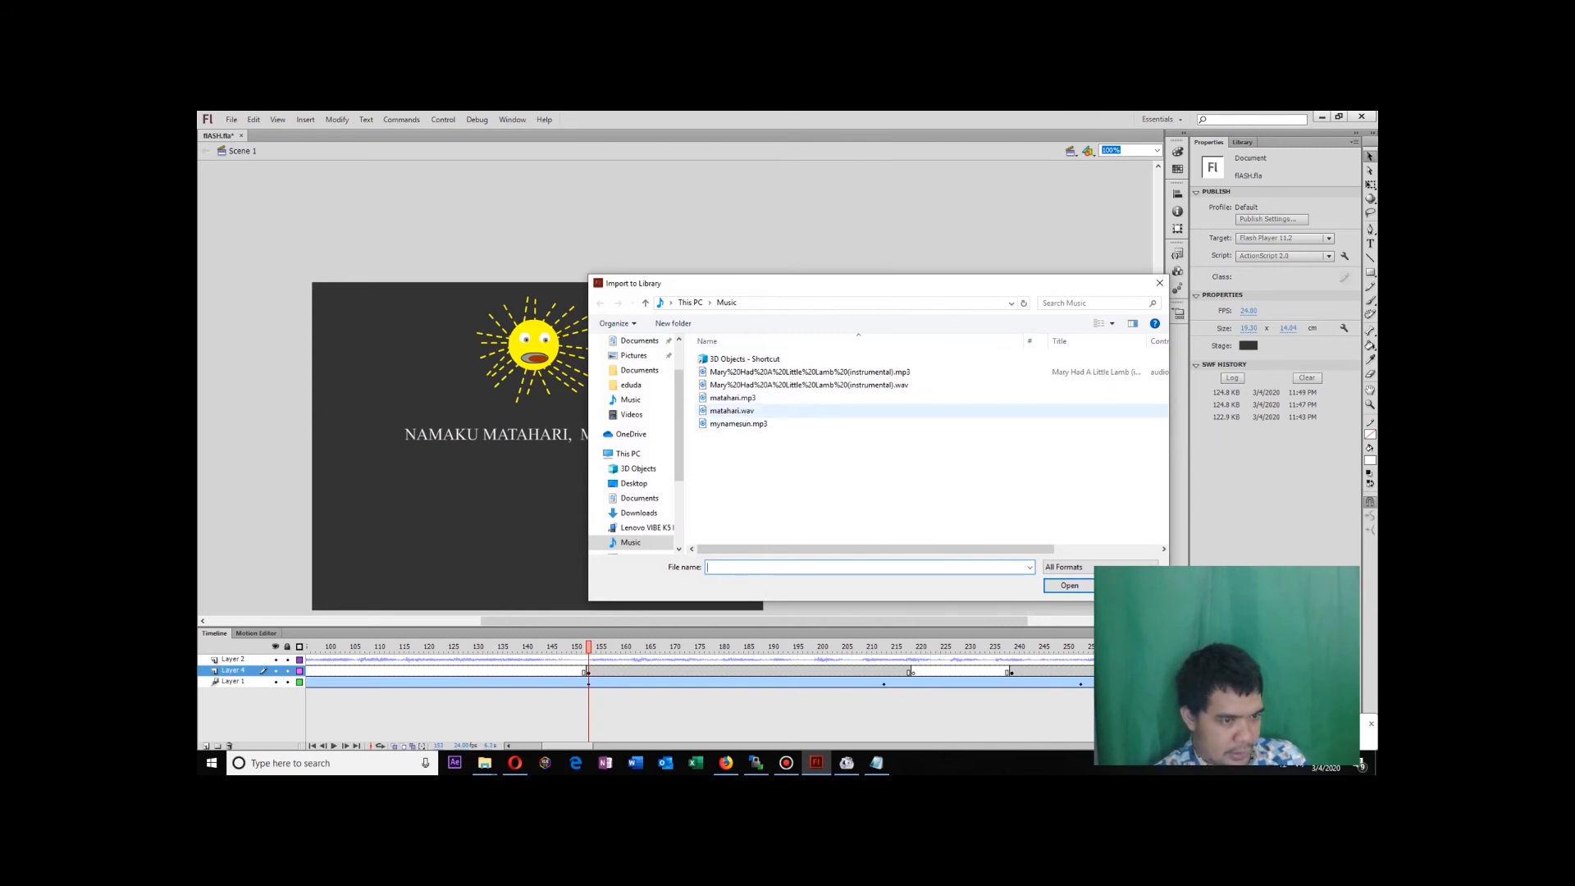
double_click(731, 410)
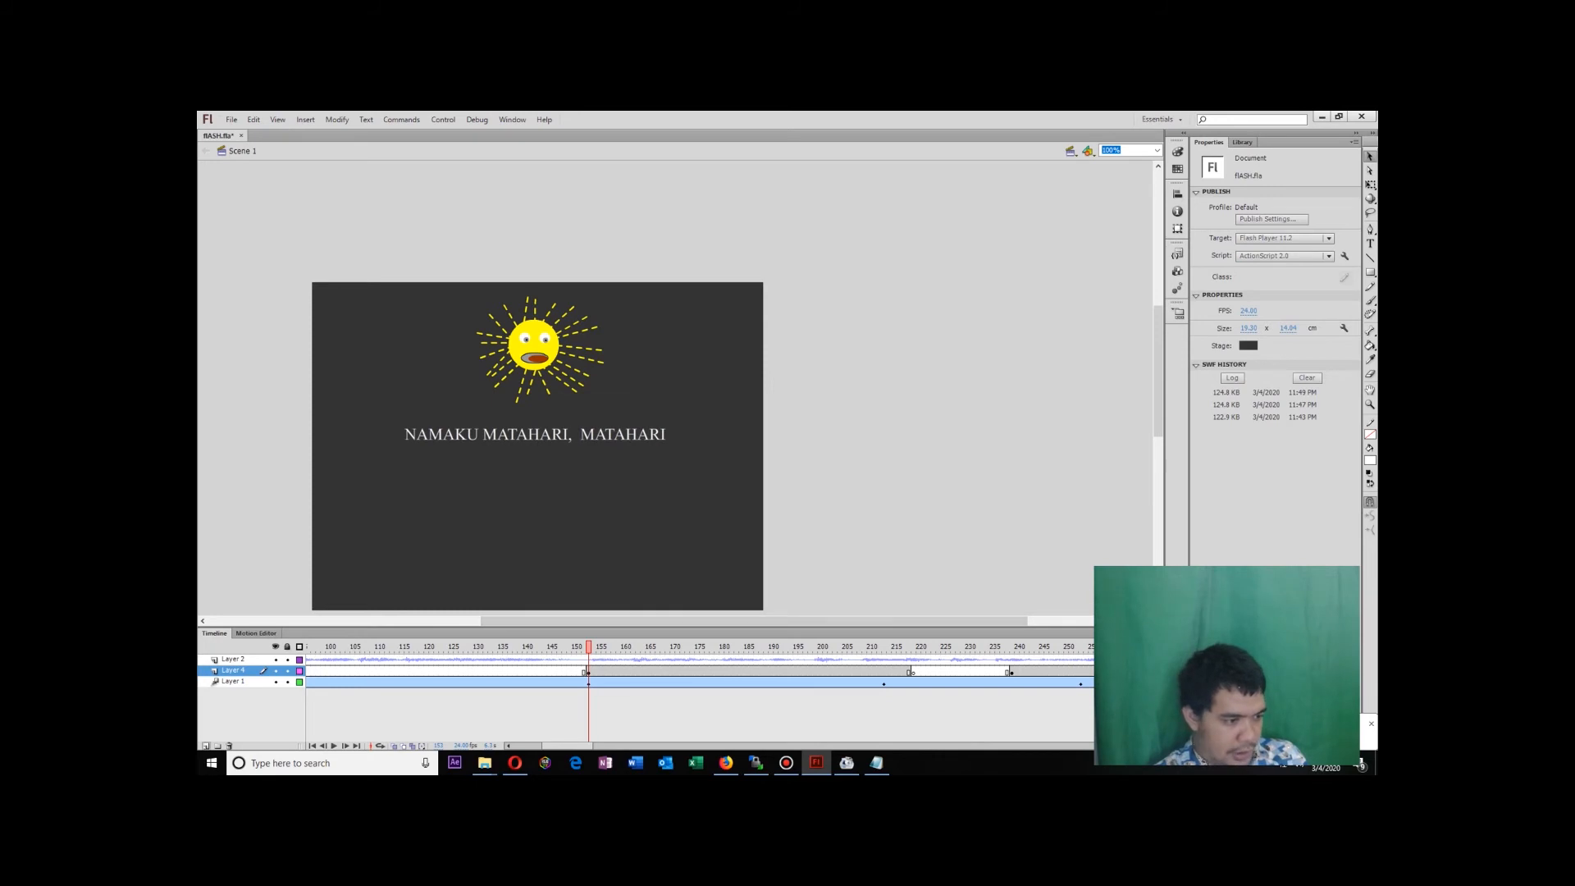
Add a new layer above Layer 4 with blank keyframes where the first lyric starts near frame 152 and ends near frame 218.
left_click(205, 745)
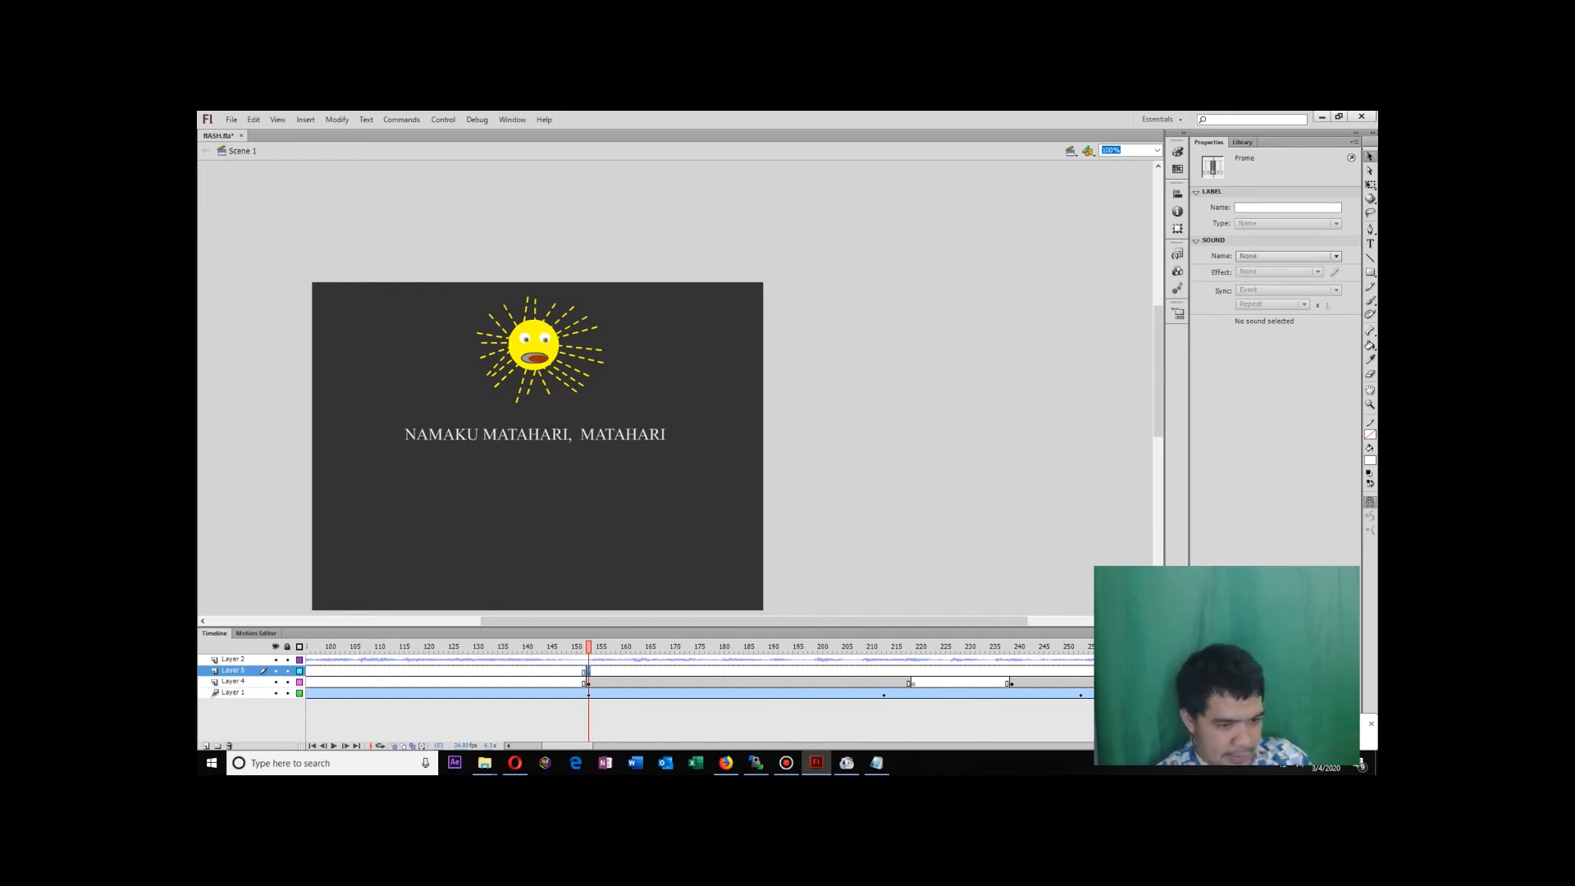
left_click(908, 670)
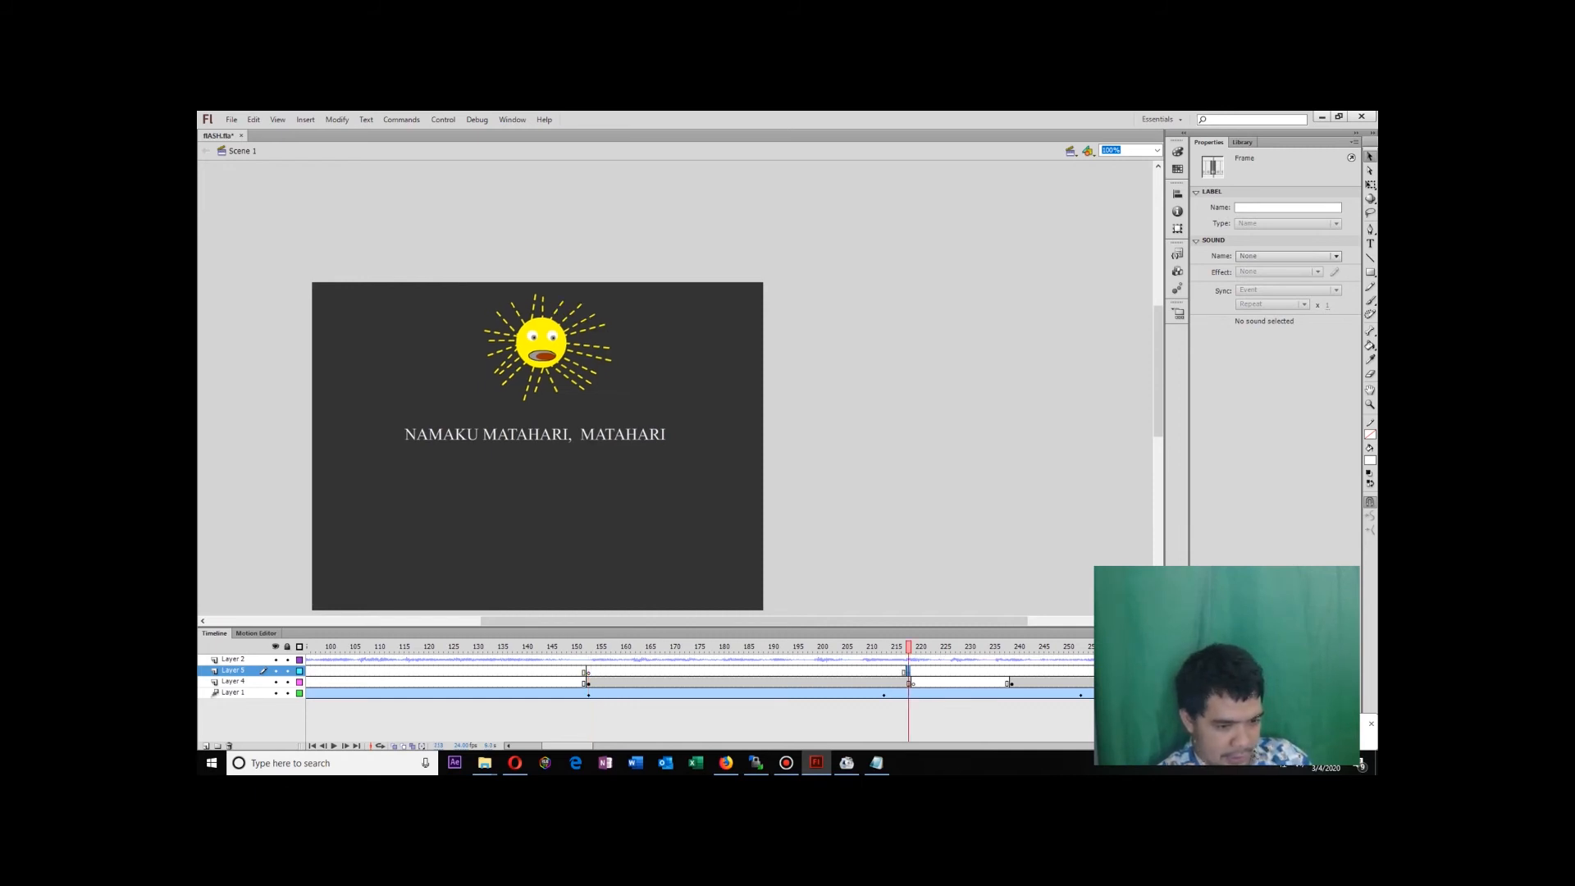
key("F7")
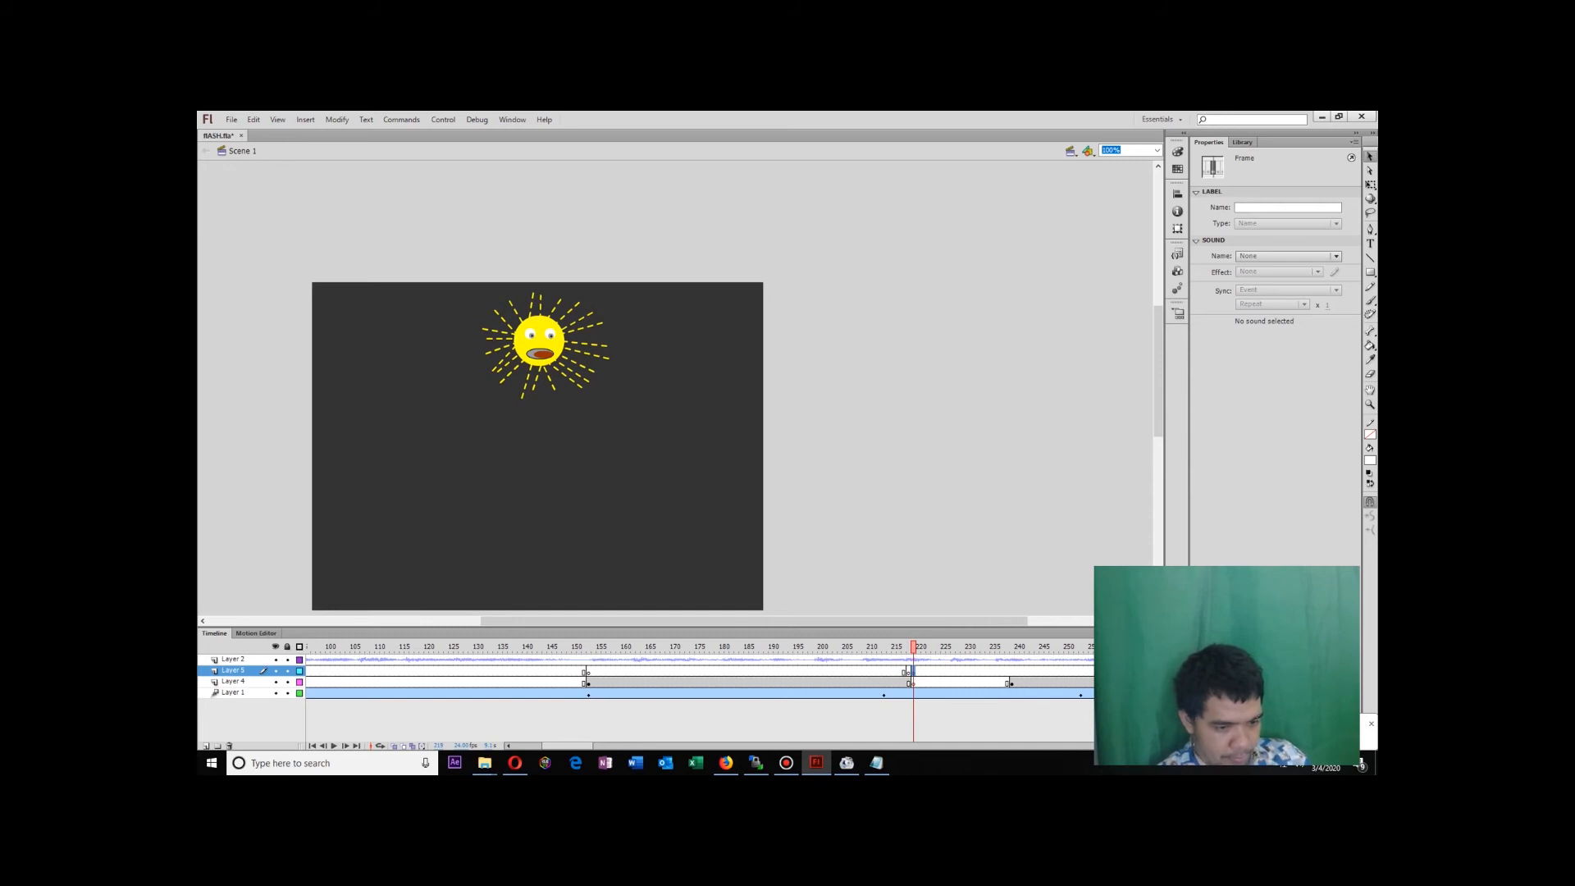
key("ctrl+z")
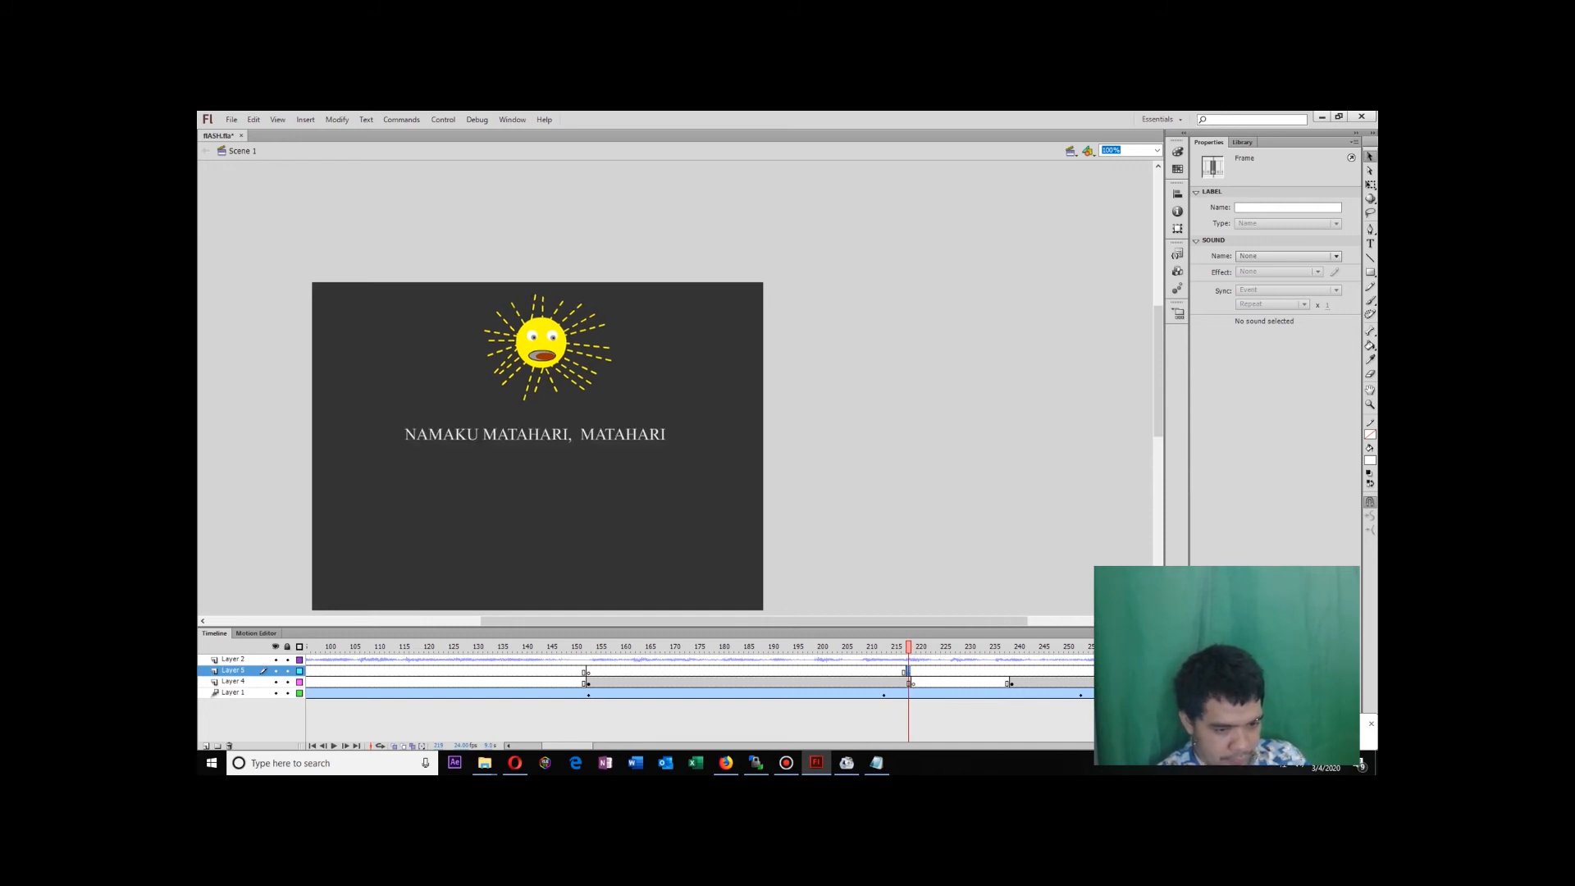
key("F7")
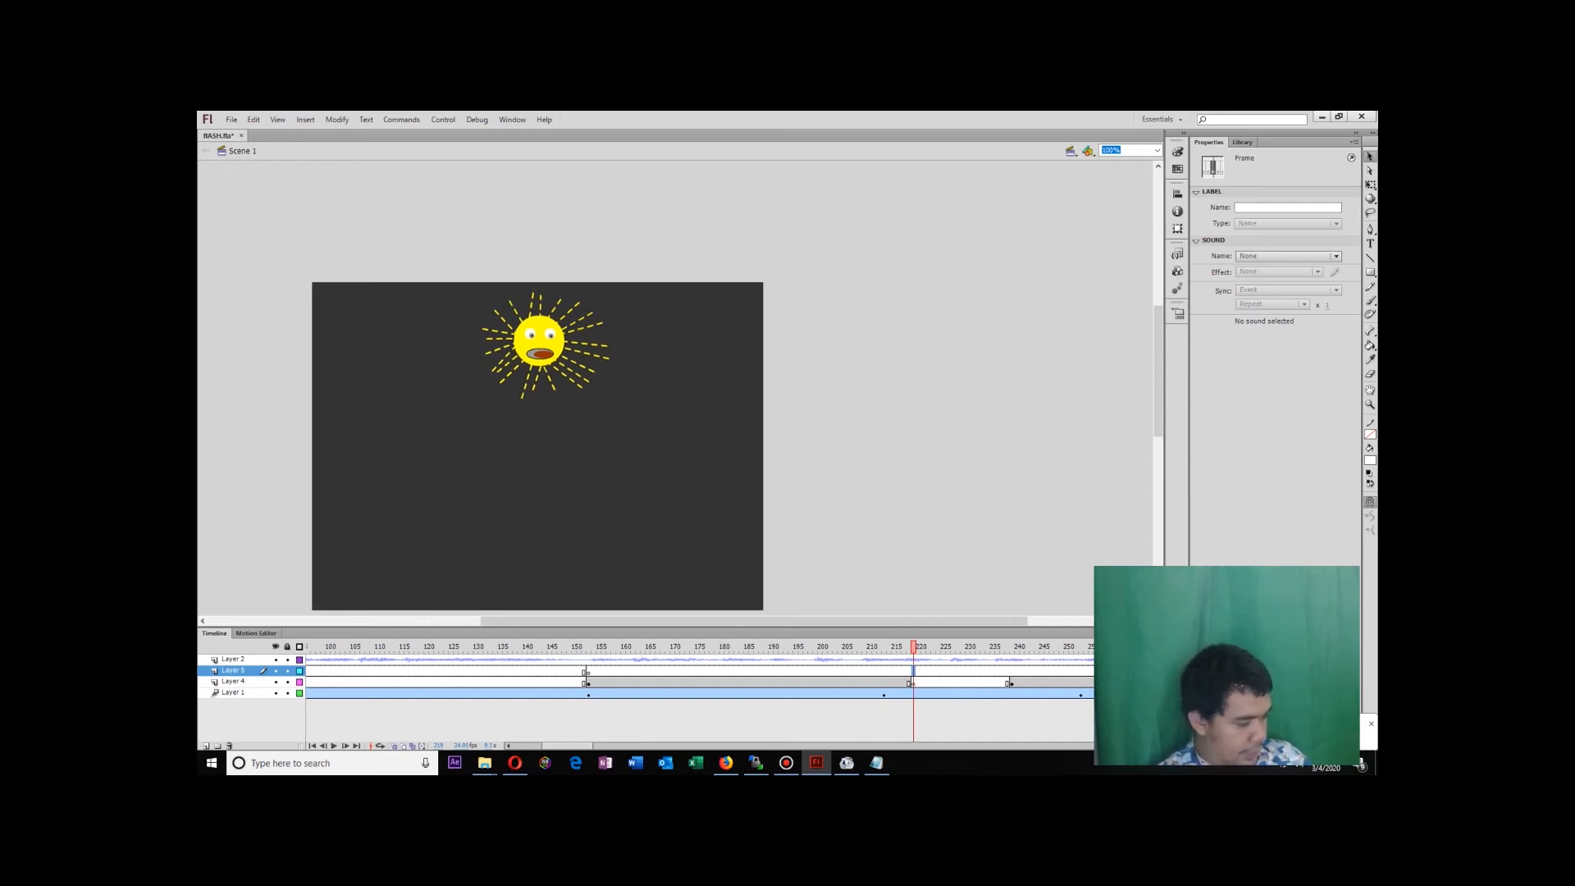
Select Layer 5's keyframe near frame 152 and matahari.wav in the library, and play the timeline.
left_click(878, 659)
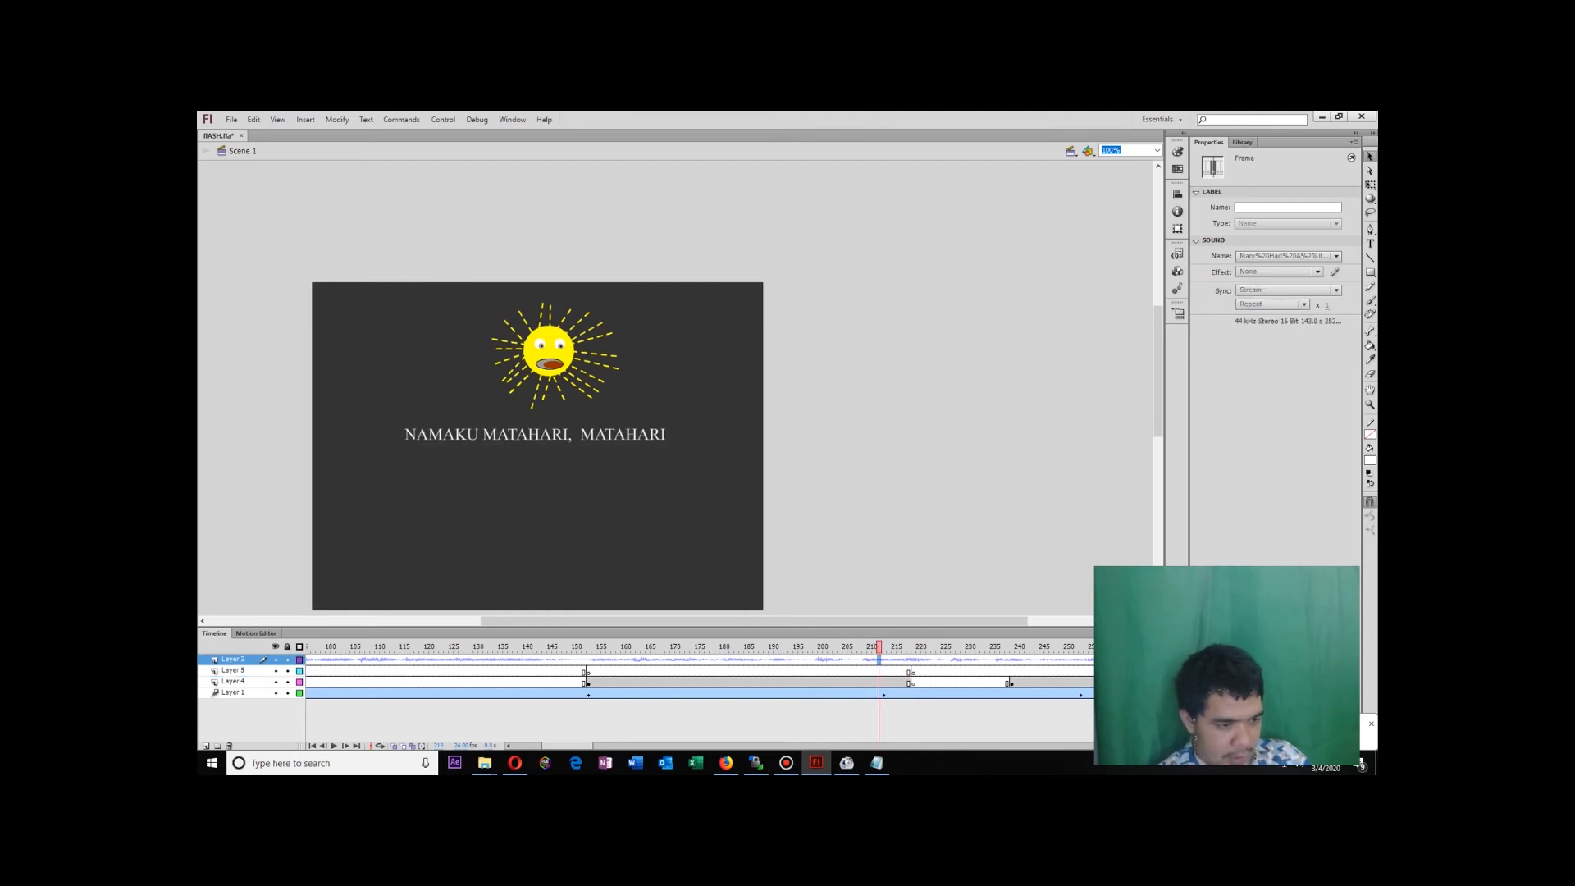
left_click(588, 671)
key("ctrl+l")
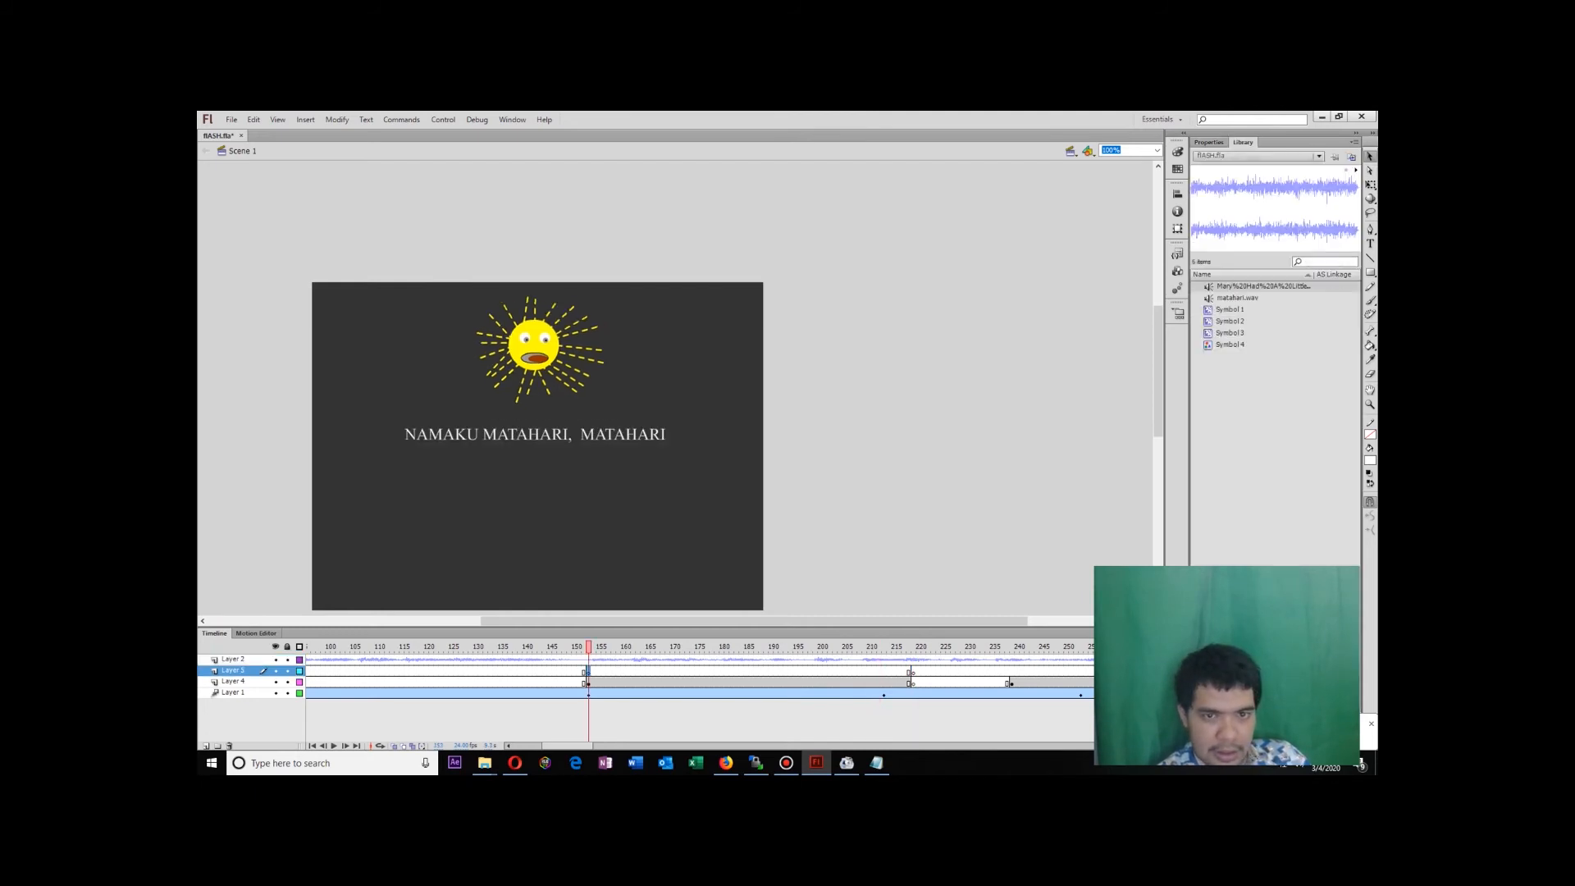
left_click(1237, 298)
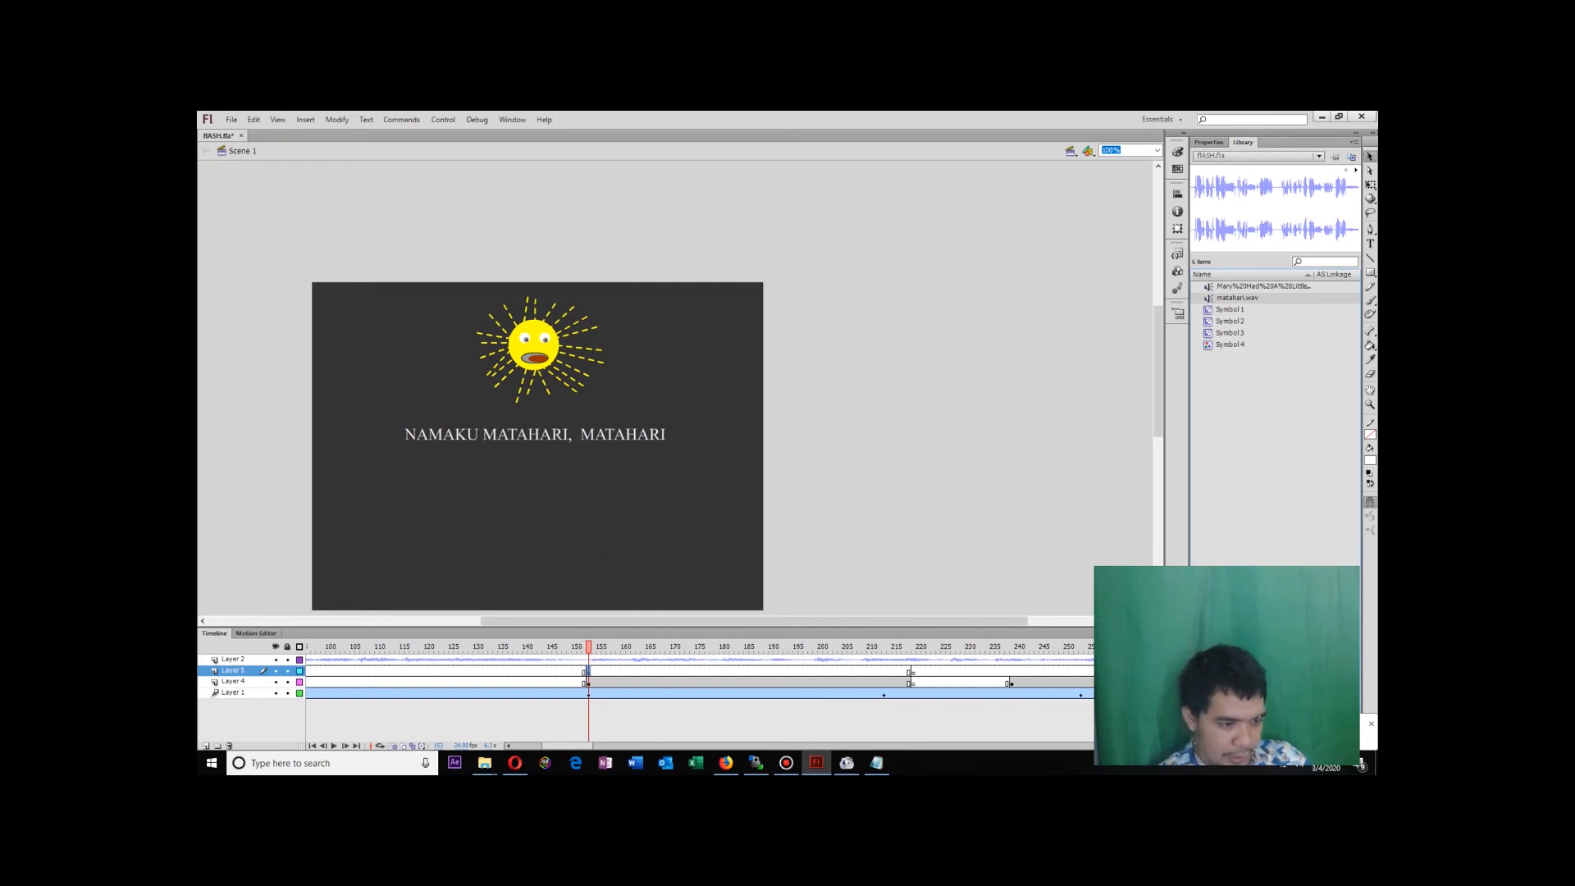
key("Return")
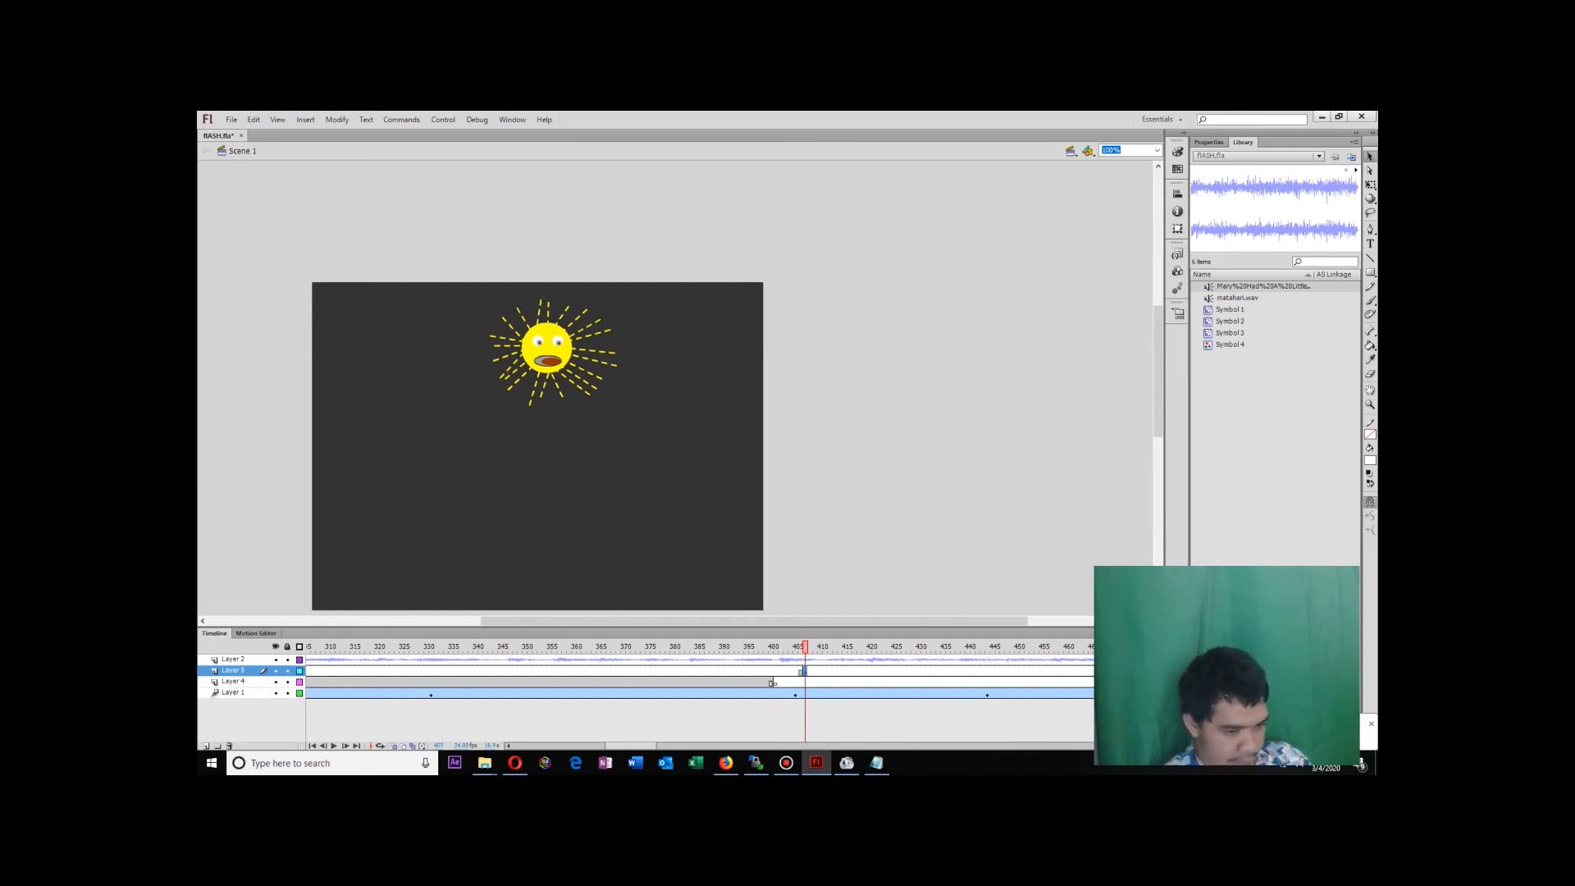
Step the playhead back to the first lyric's keyframe near frame 152 and place the matahari.wav sound there on Layer 5.
key("comma")
key("comma")
key("comma")
key("comma")
key("comma")
key("comma")
key("comma")
key("comma")
key("comma")
key("comma")
key("comma")
key("comma")
key("comma")
key("comma")
key("comma")
key("comma")
key("comma")
key("comma")
key("comma")
key("comma")
key("comma")
key("comma")
key("comma")
key("comma")
key("comma")
key("comma")
key("comma")
key("comma")
key("comma")
key("comma")
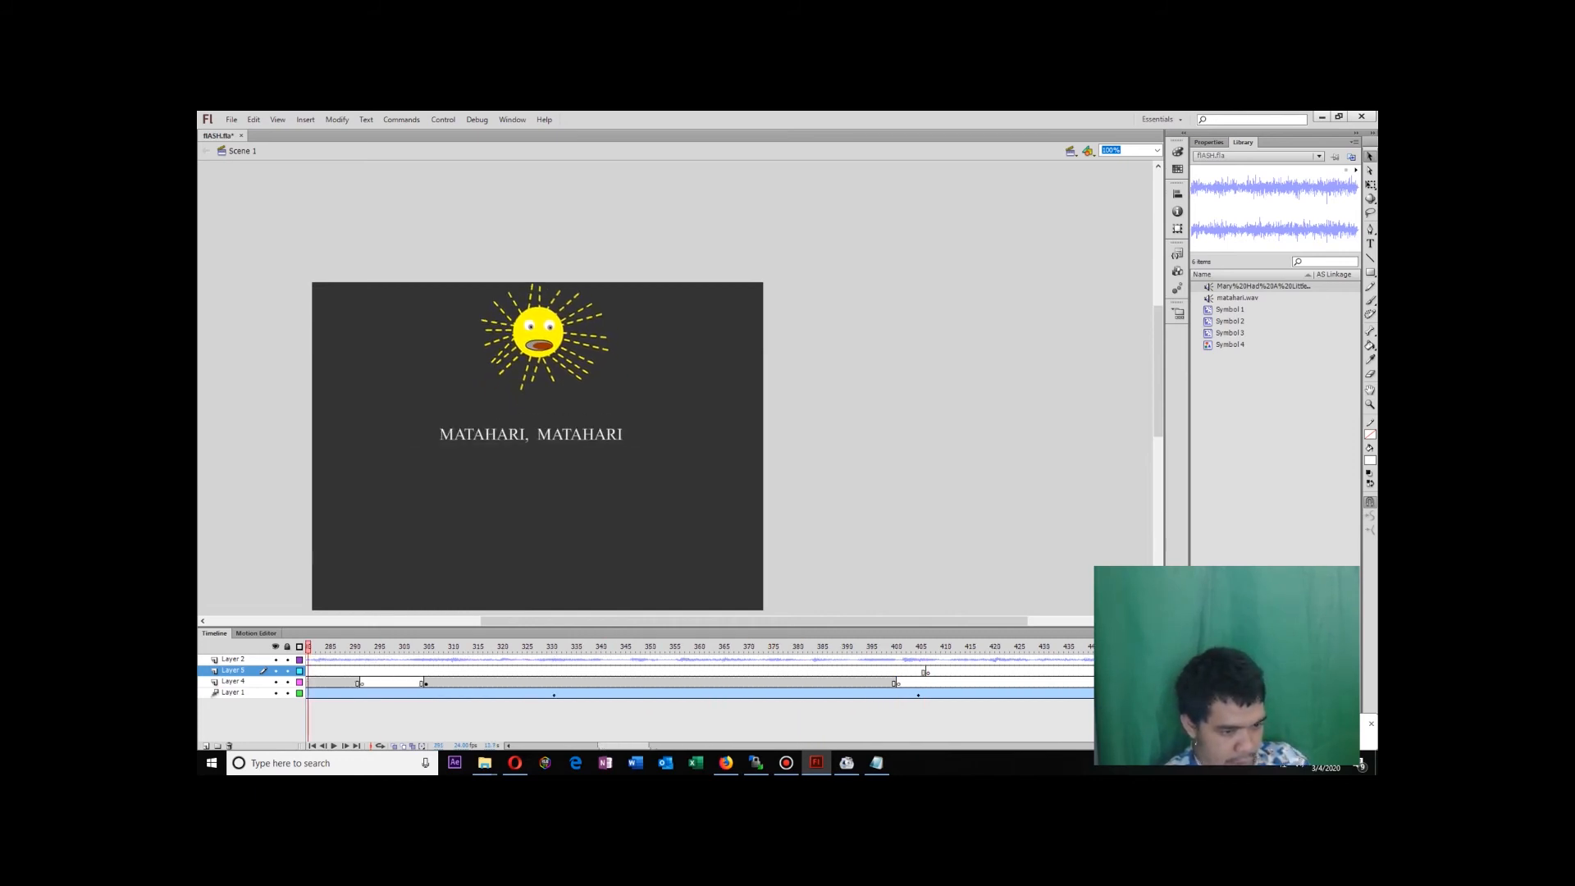
key("comma")
key("comma")
key("comma")
key("comma")
key("comma")
key("comma")
key("comma")
key("comma")
key("comma")
key("comma")
key("comma")
key("comma")
key("comma")
key("comma")
key("comma")
key("comma")
key("comma")
key("comma")
key("comma")
key("comma")
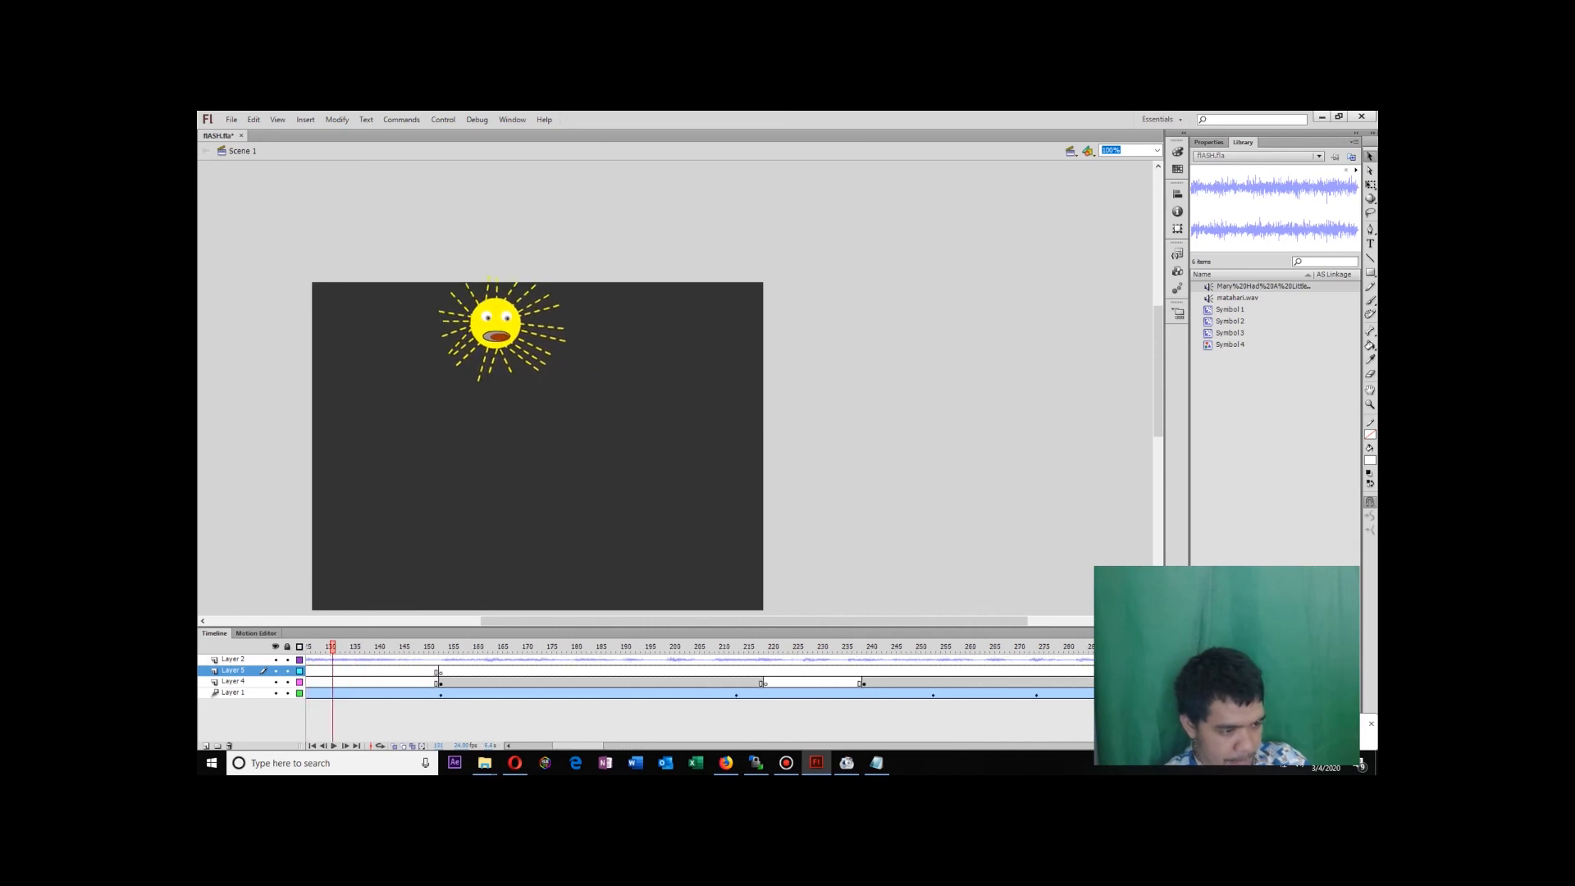
key("comma")
key("comma")
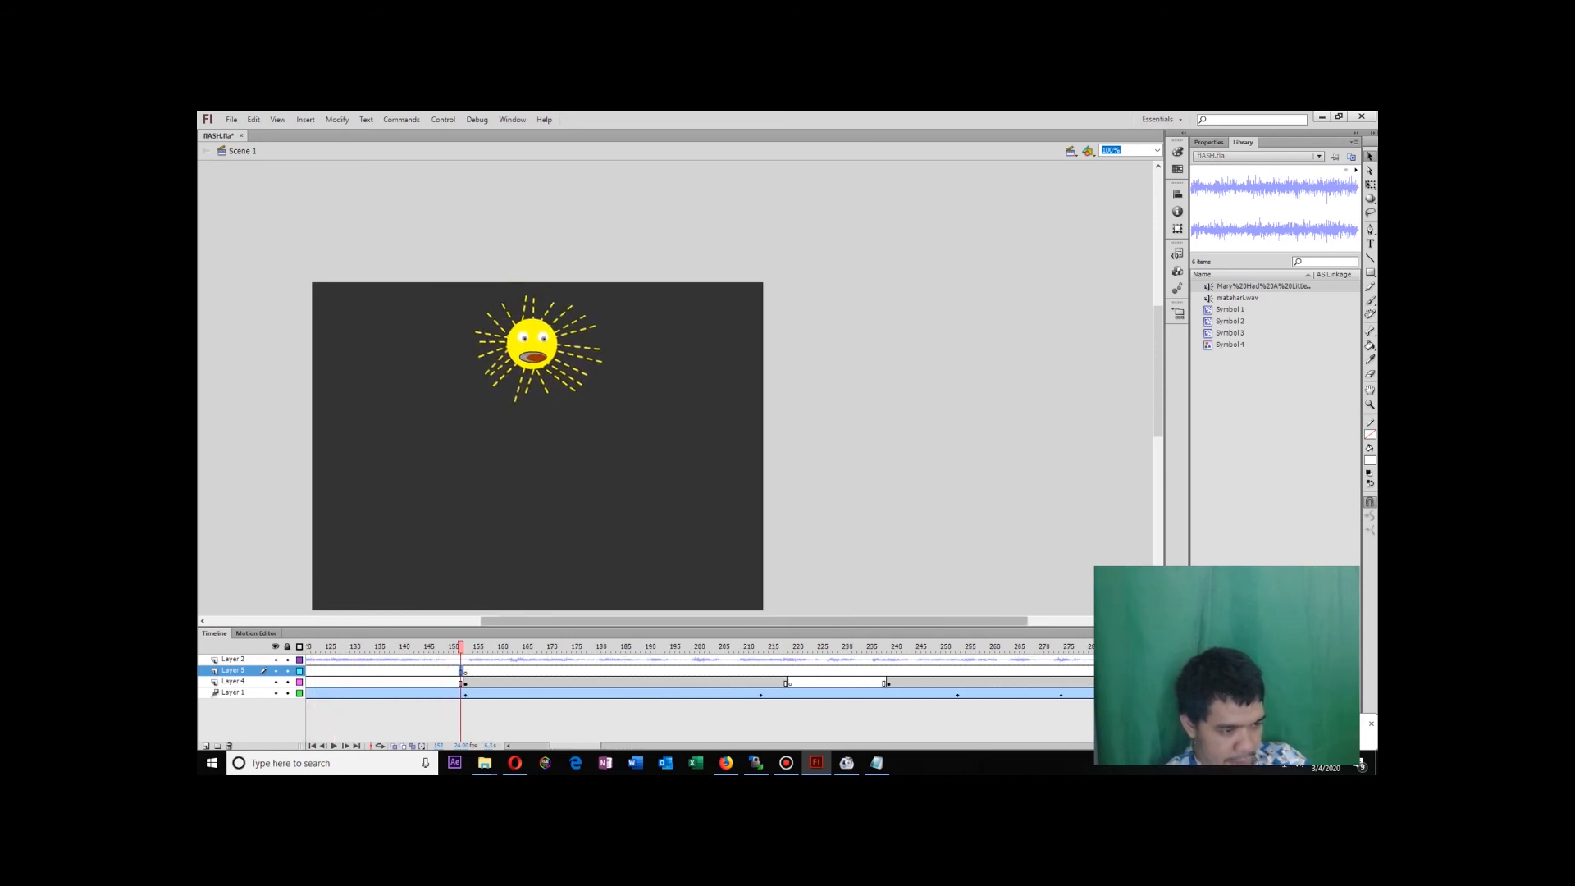
key("period")
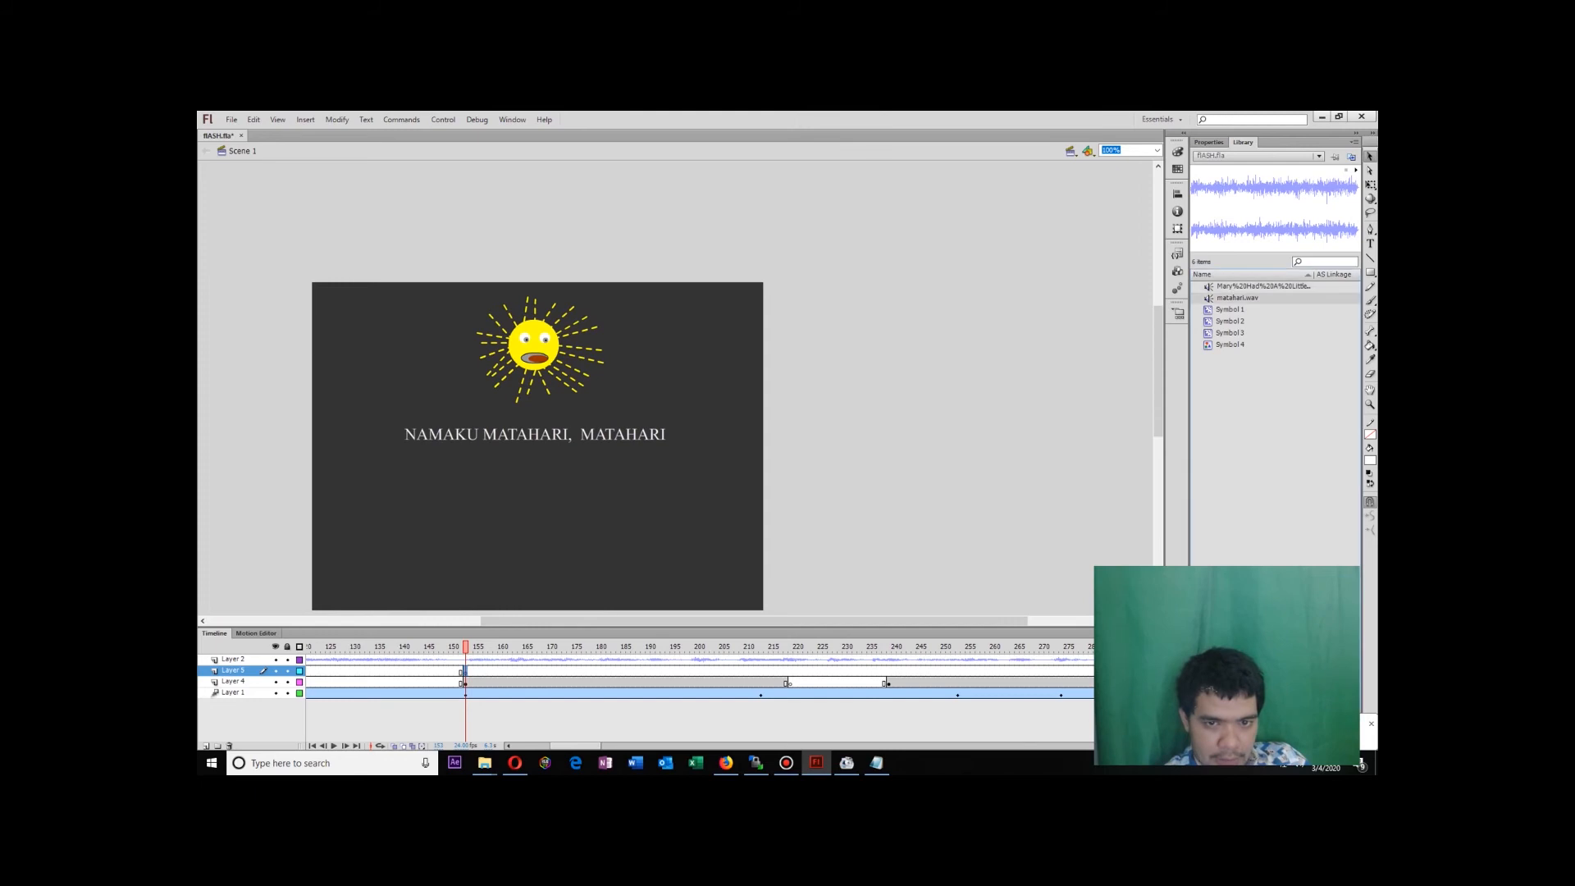
left_click_drag(1237, 298, 597, 539)
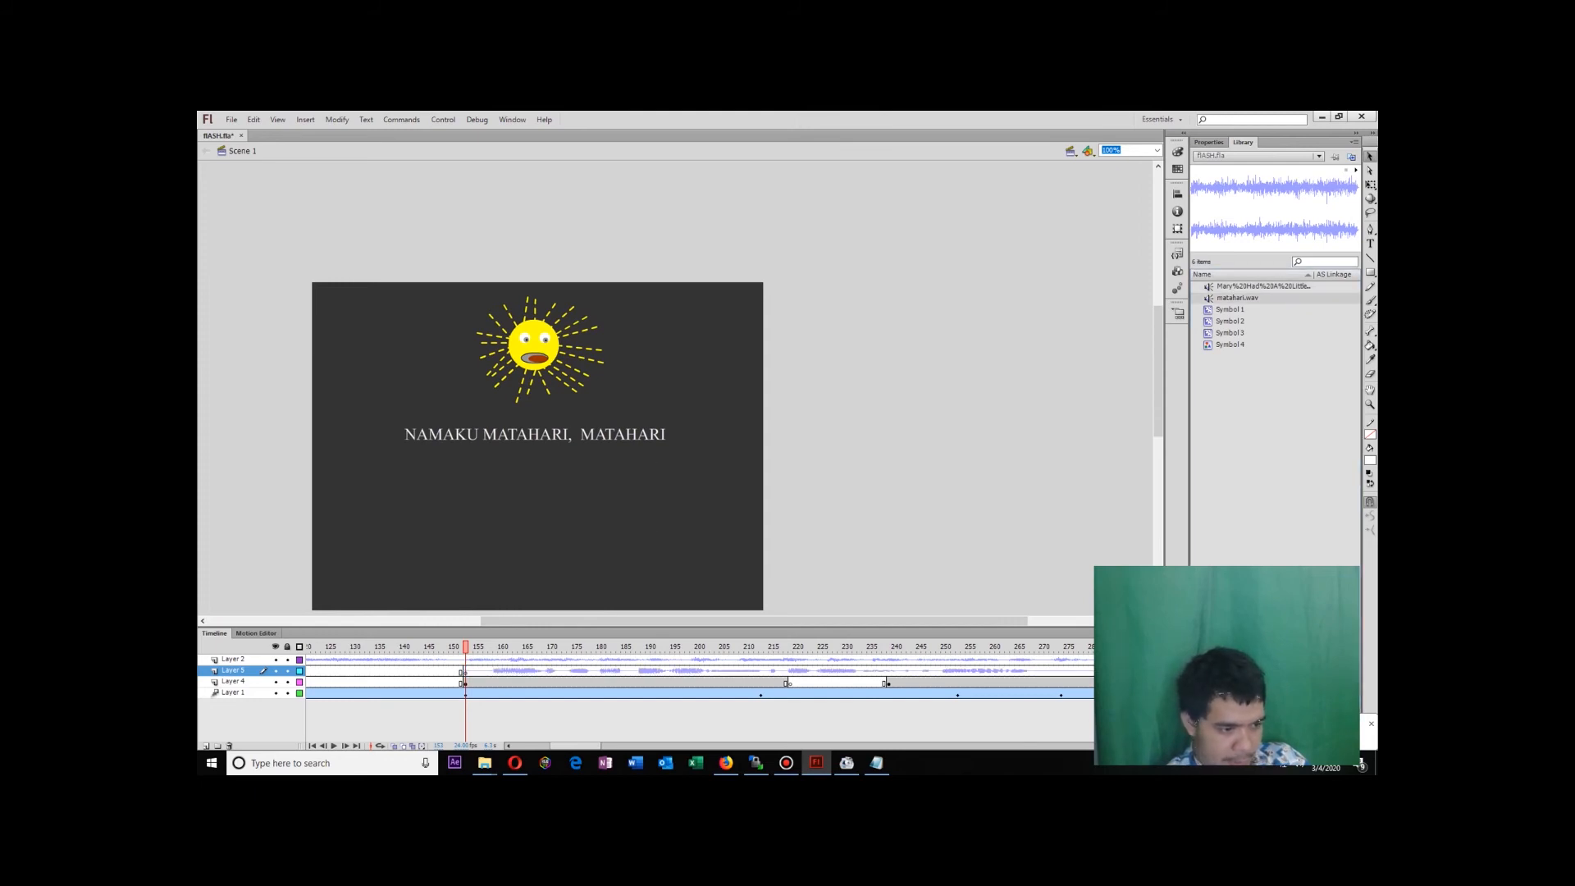
Test the movie to check the vocal audio against the lyrics, close the preview, and return the playhead to frame 1.
key("ctrl+Return")
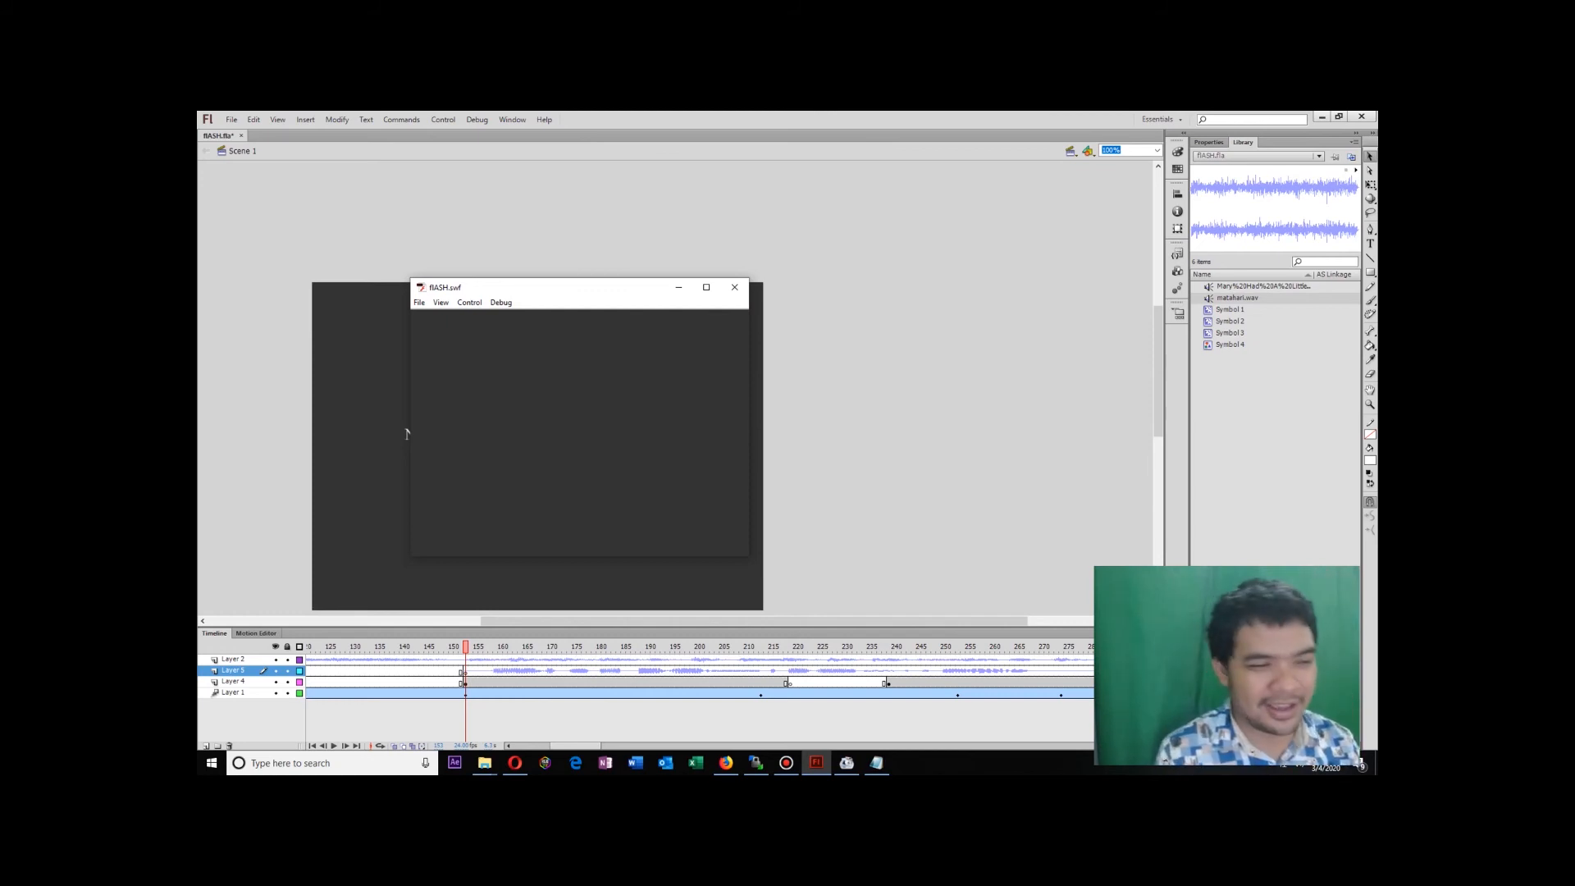
left_click(734, 287)
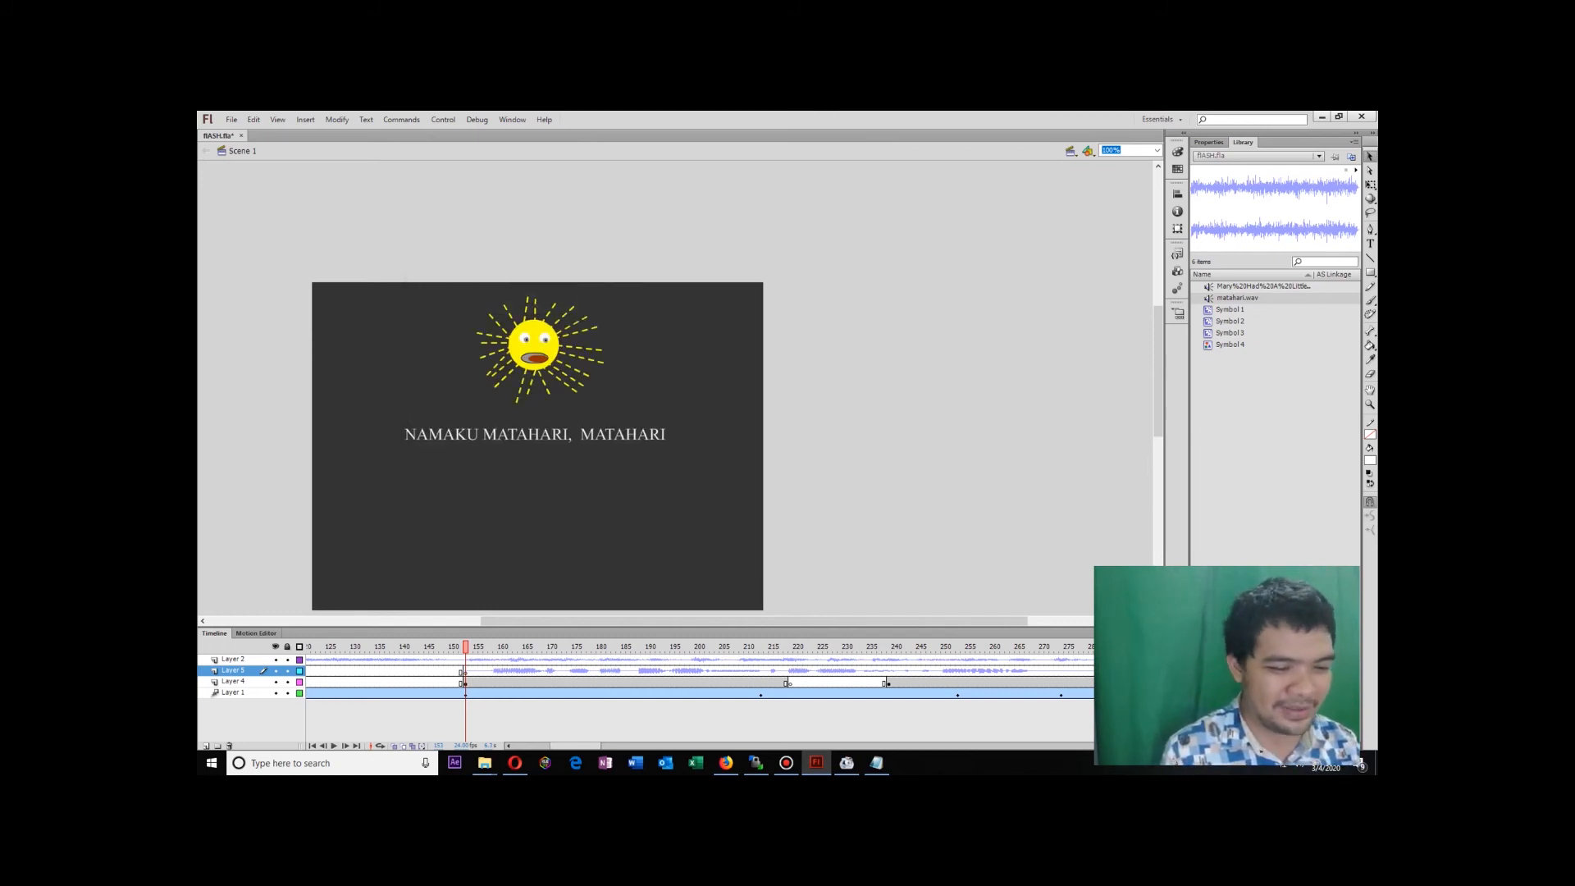
left_click_drag(466, 646, 307, 646)
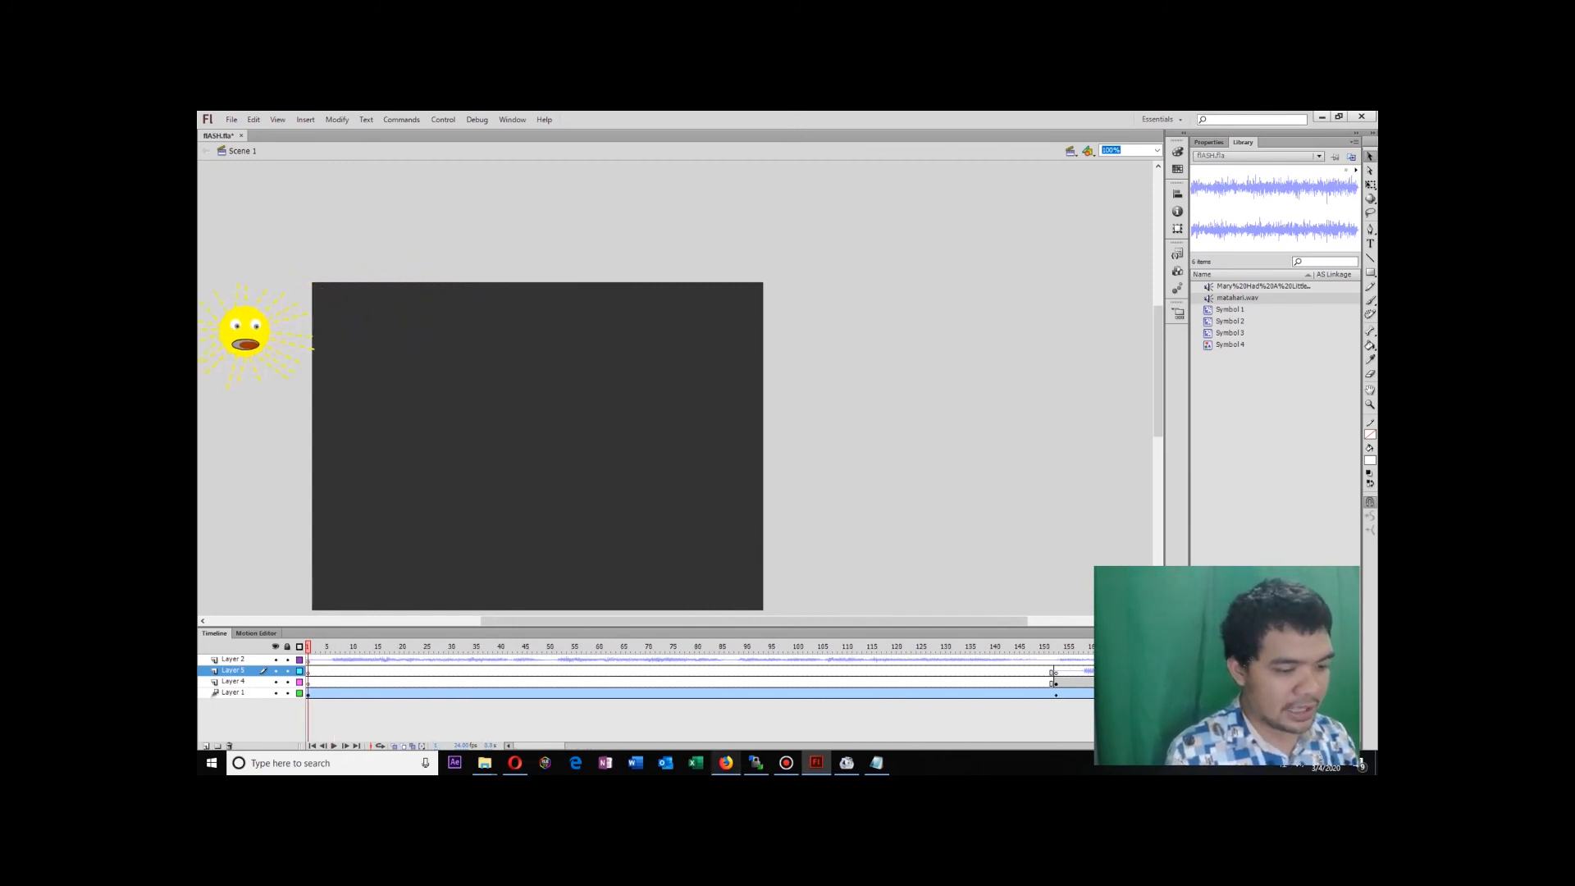
Switch to Firefox and open the Google home page in place of the YouTube video.
mouse_move(726, 762)
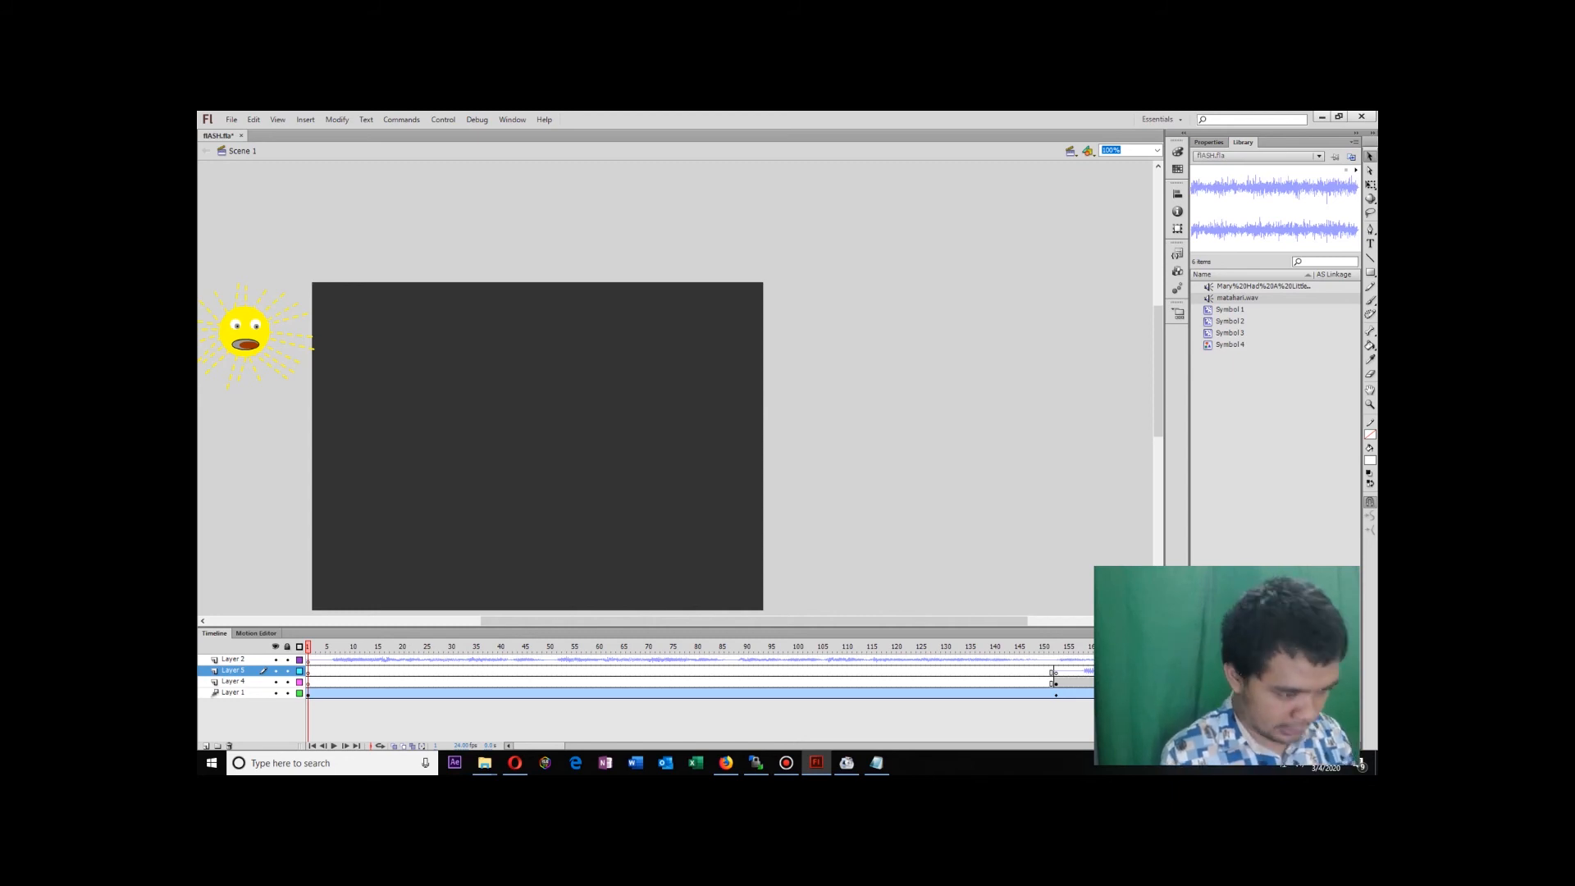
left_click(726, 762)
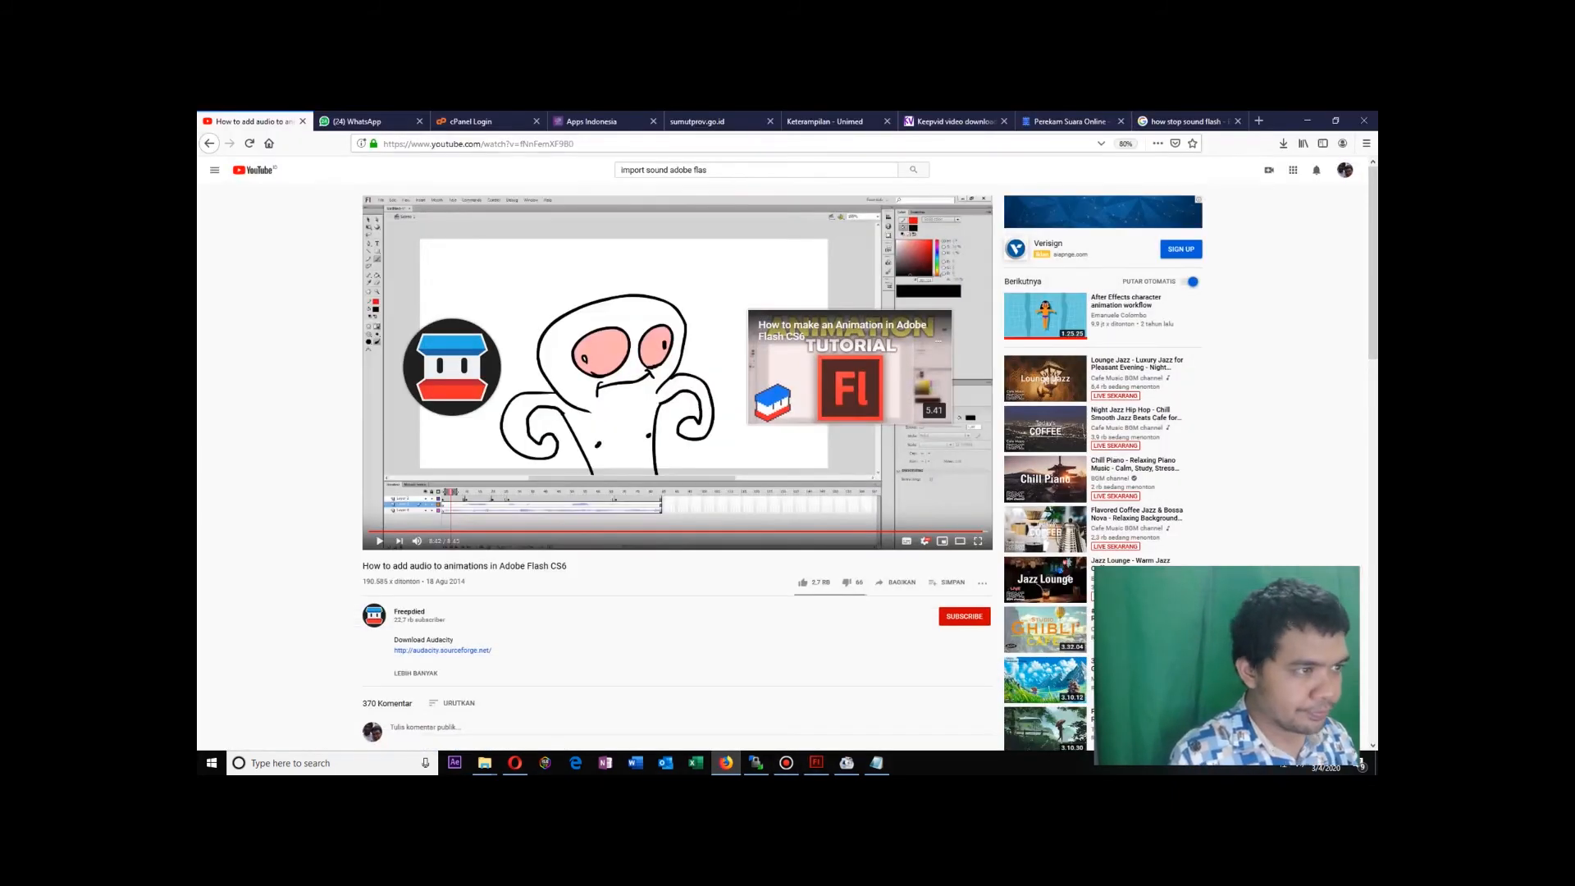
key("ctrl+l")
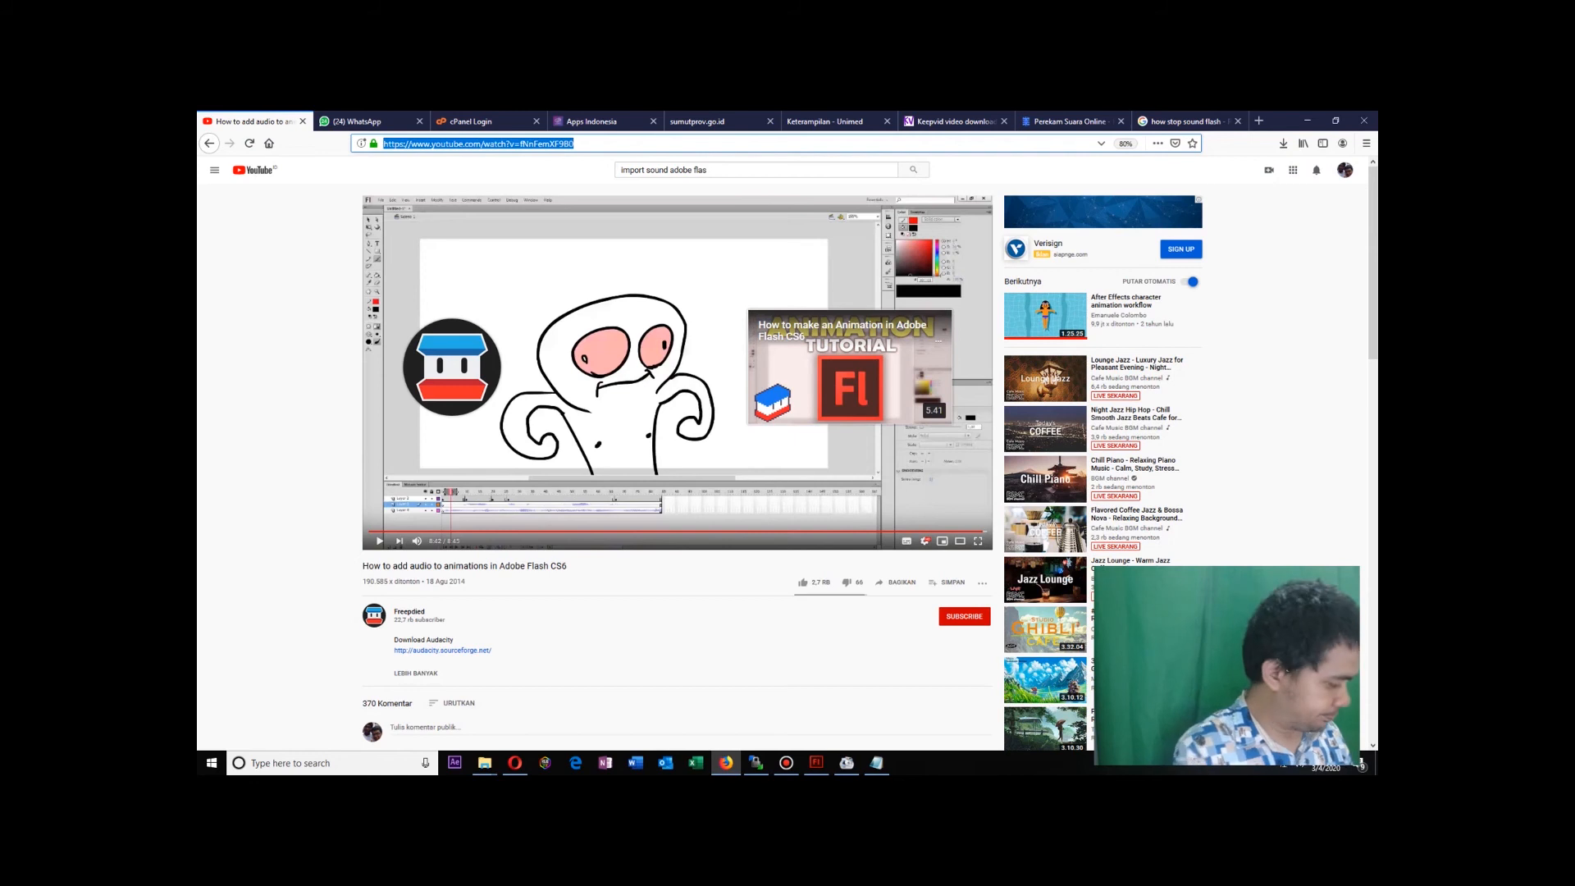
type("goo")
key("Return")
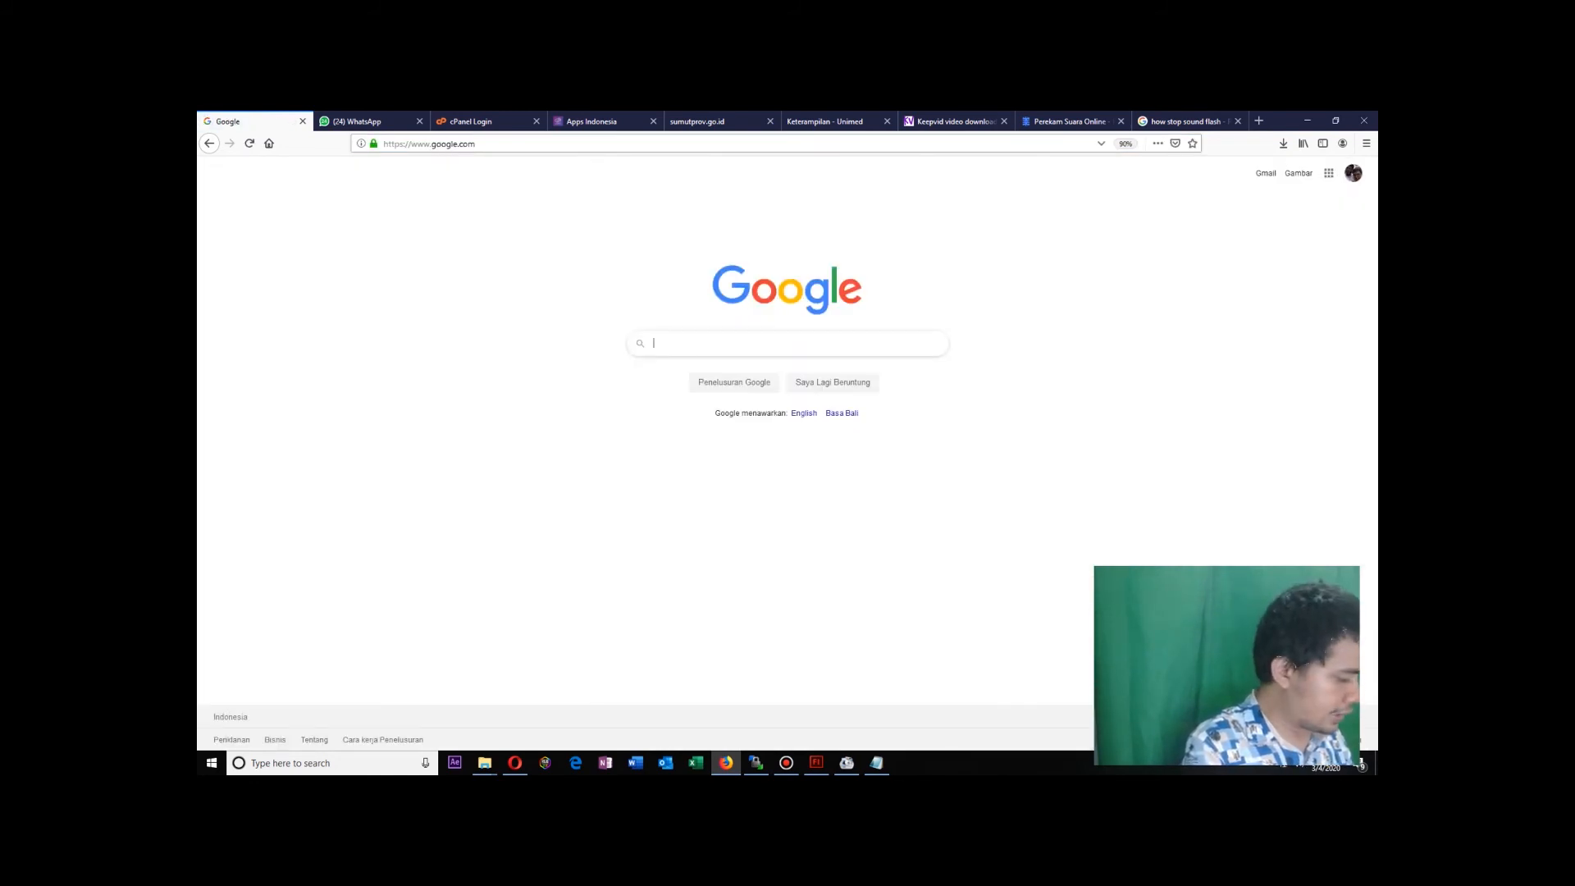
Search Google for "tree png" and show the image results.
type("g")
key("BackSpace")
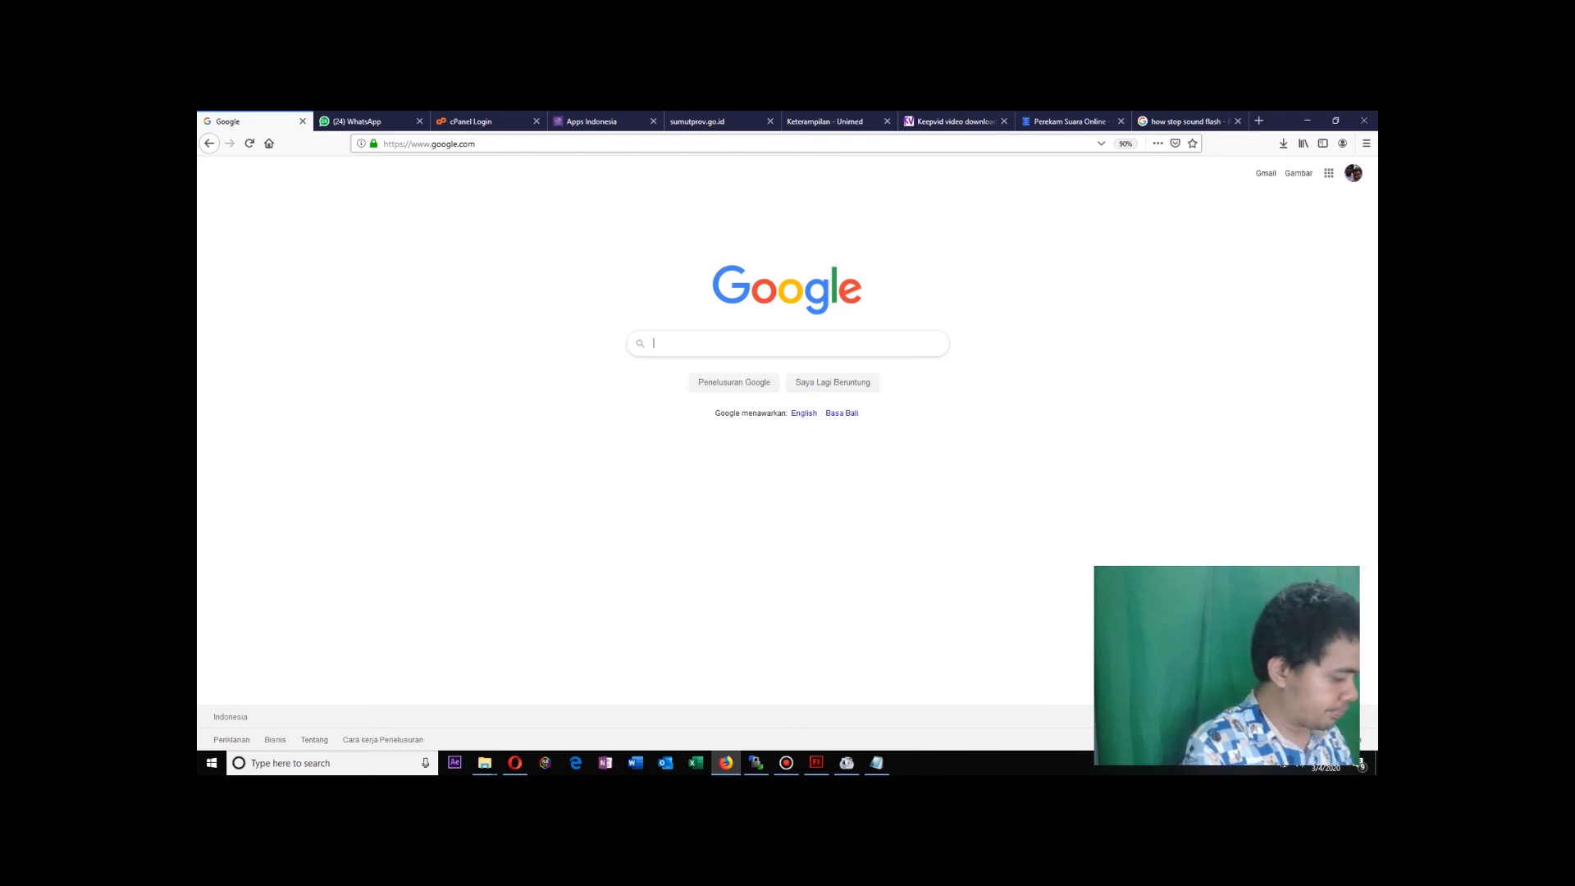
type("tre")
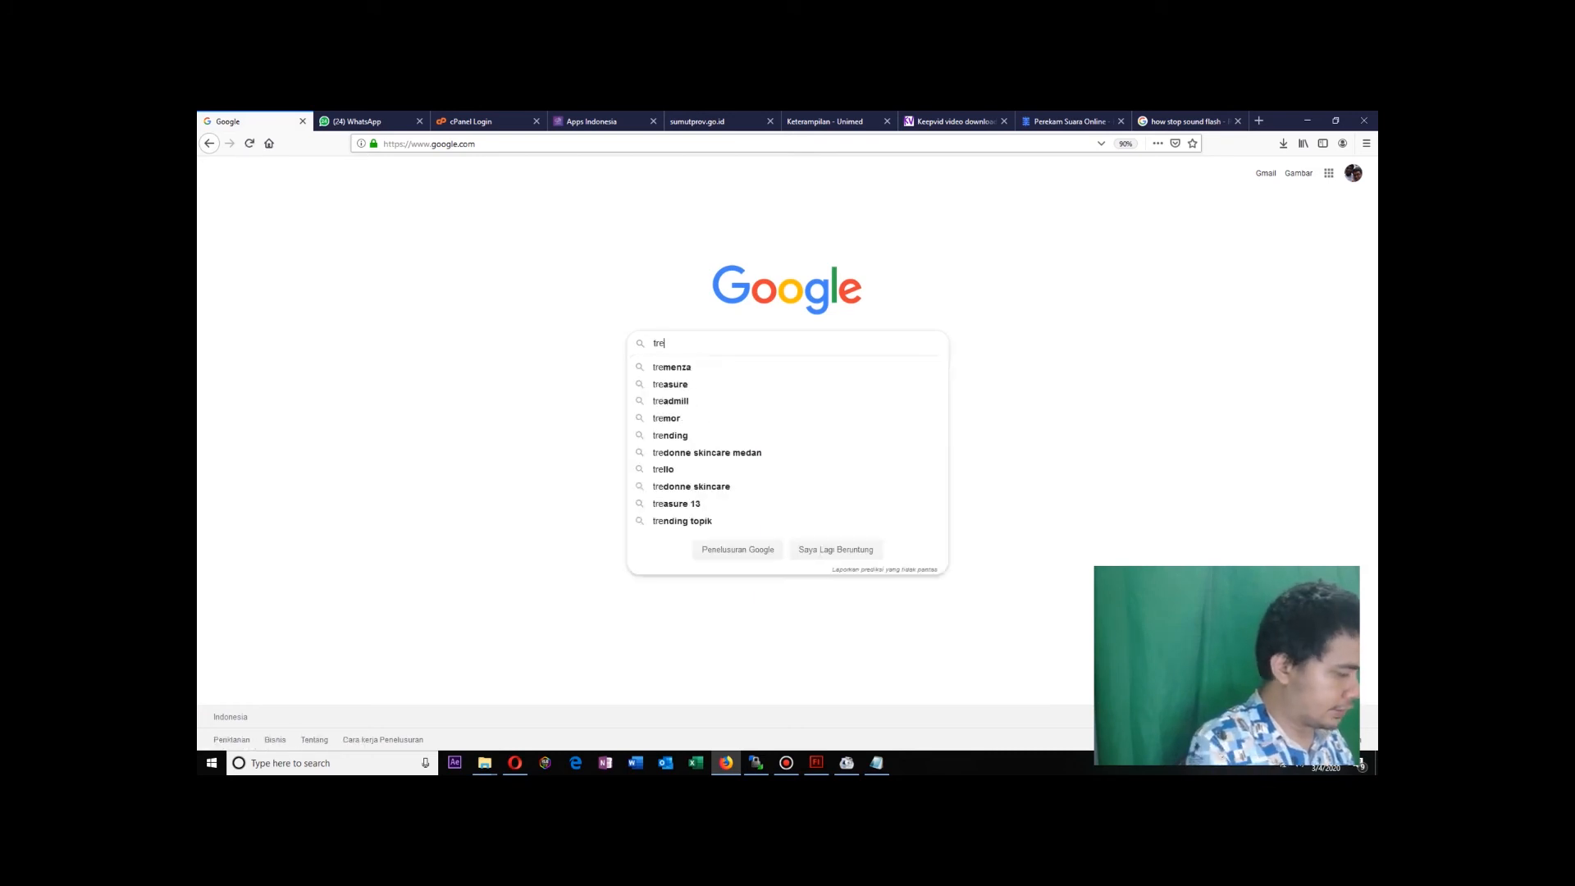
type("e png")
key("Return")
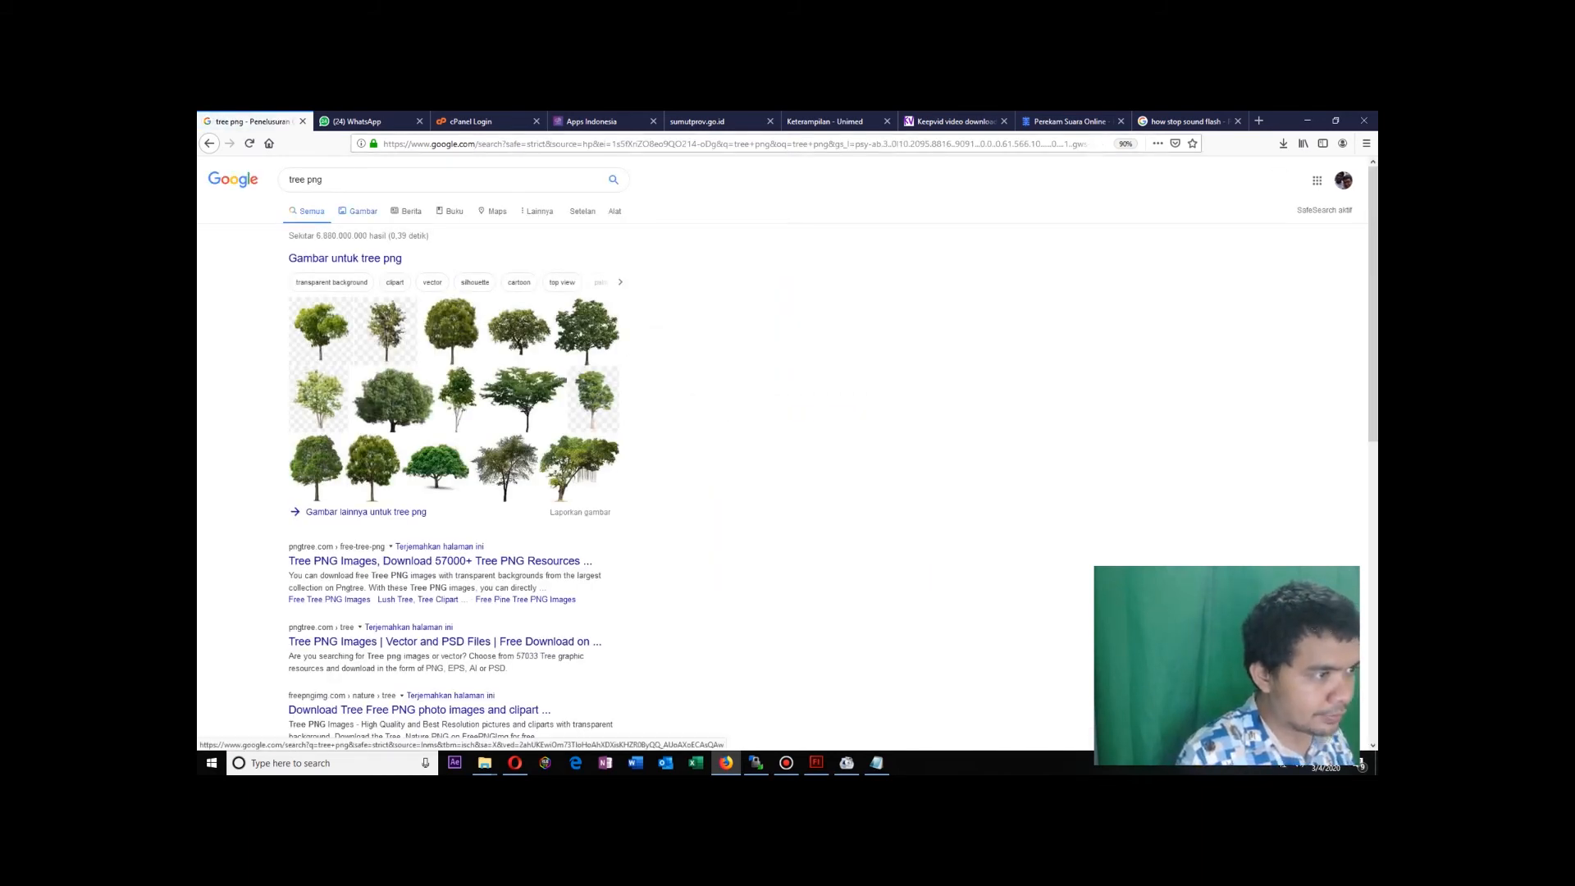
left_click(358, 211)
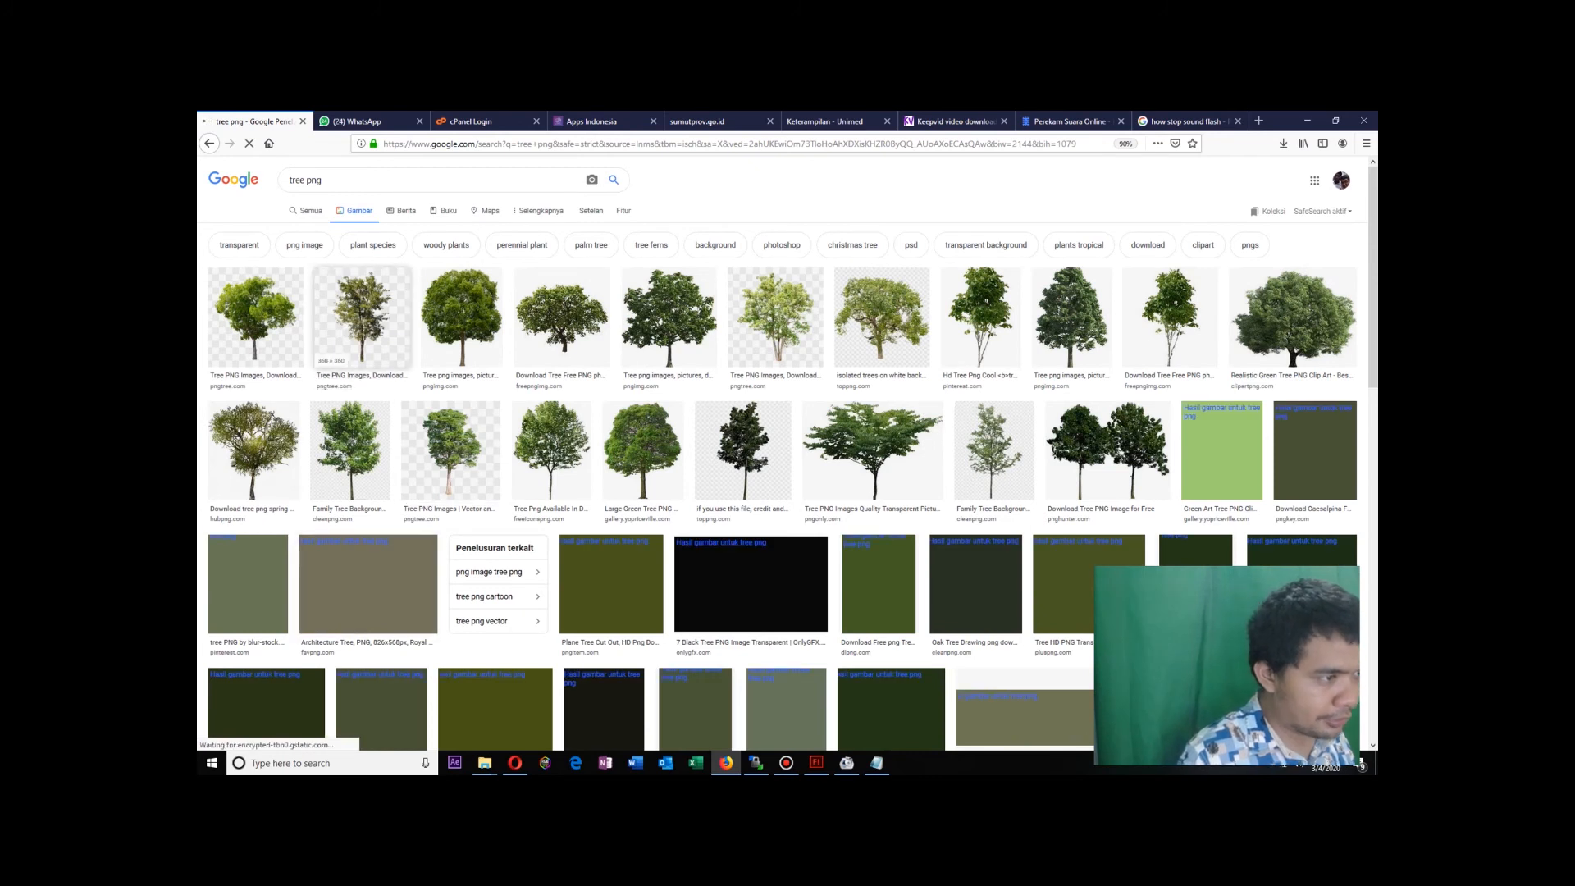
Create a folder named tree inside Pictures while saving the first tree image result, and close the save dialog.
left_click(255, 317)
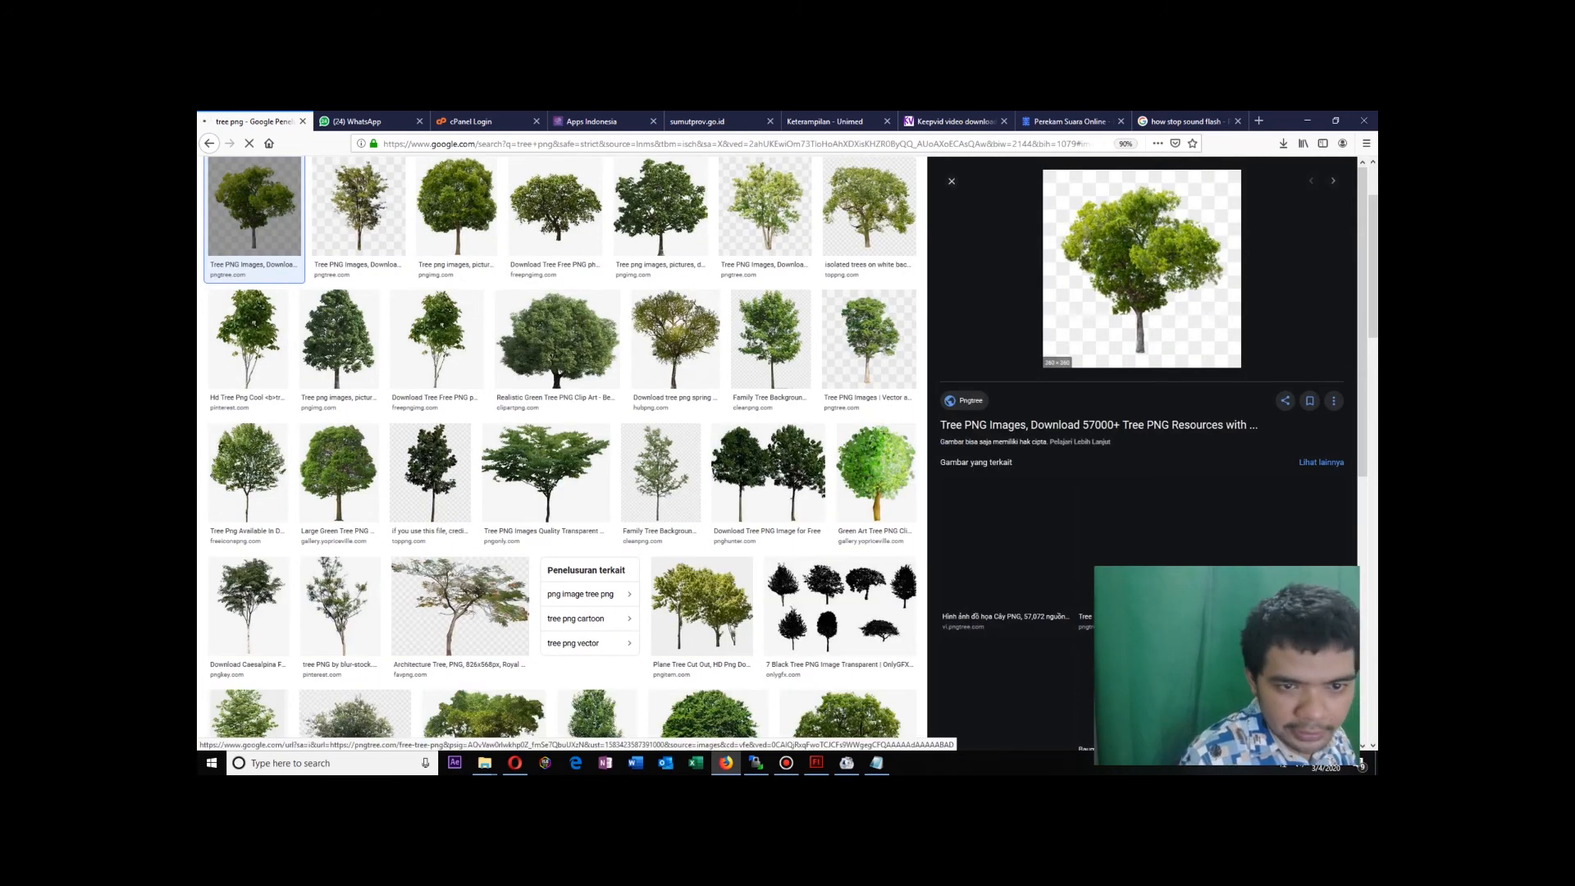
right_click(1121, 309)
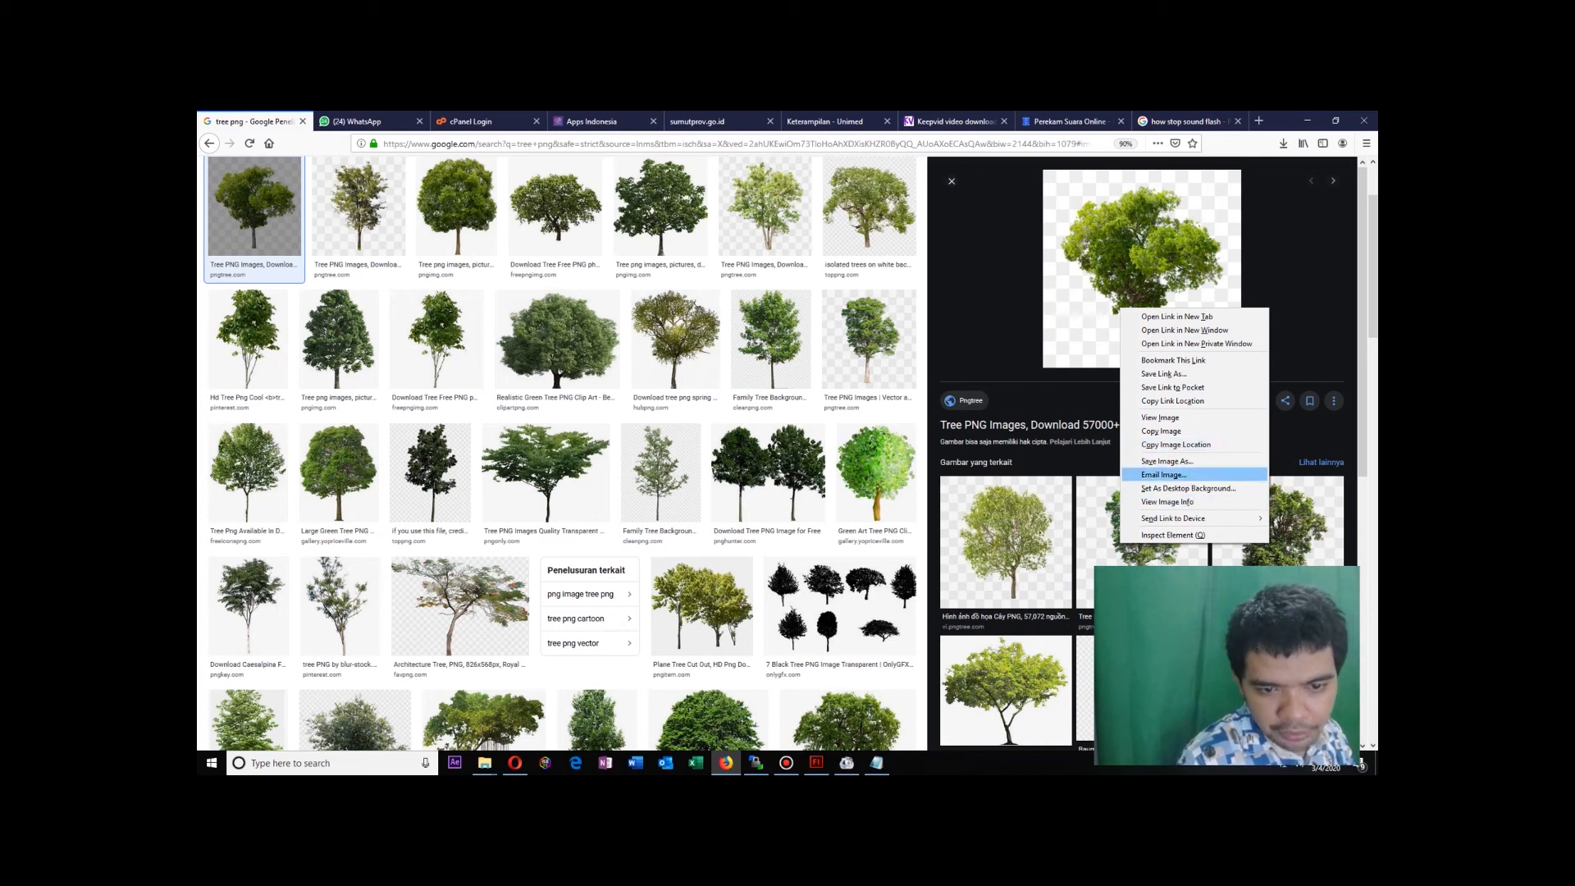
left_click(1166, 460)
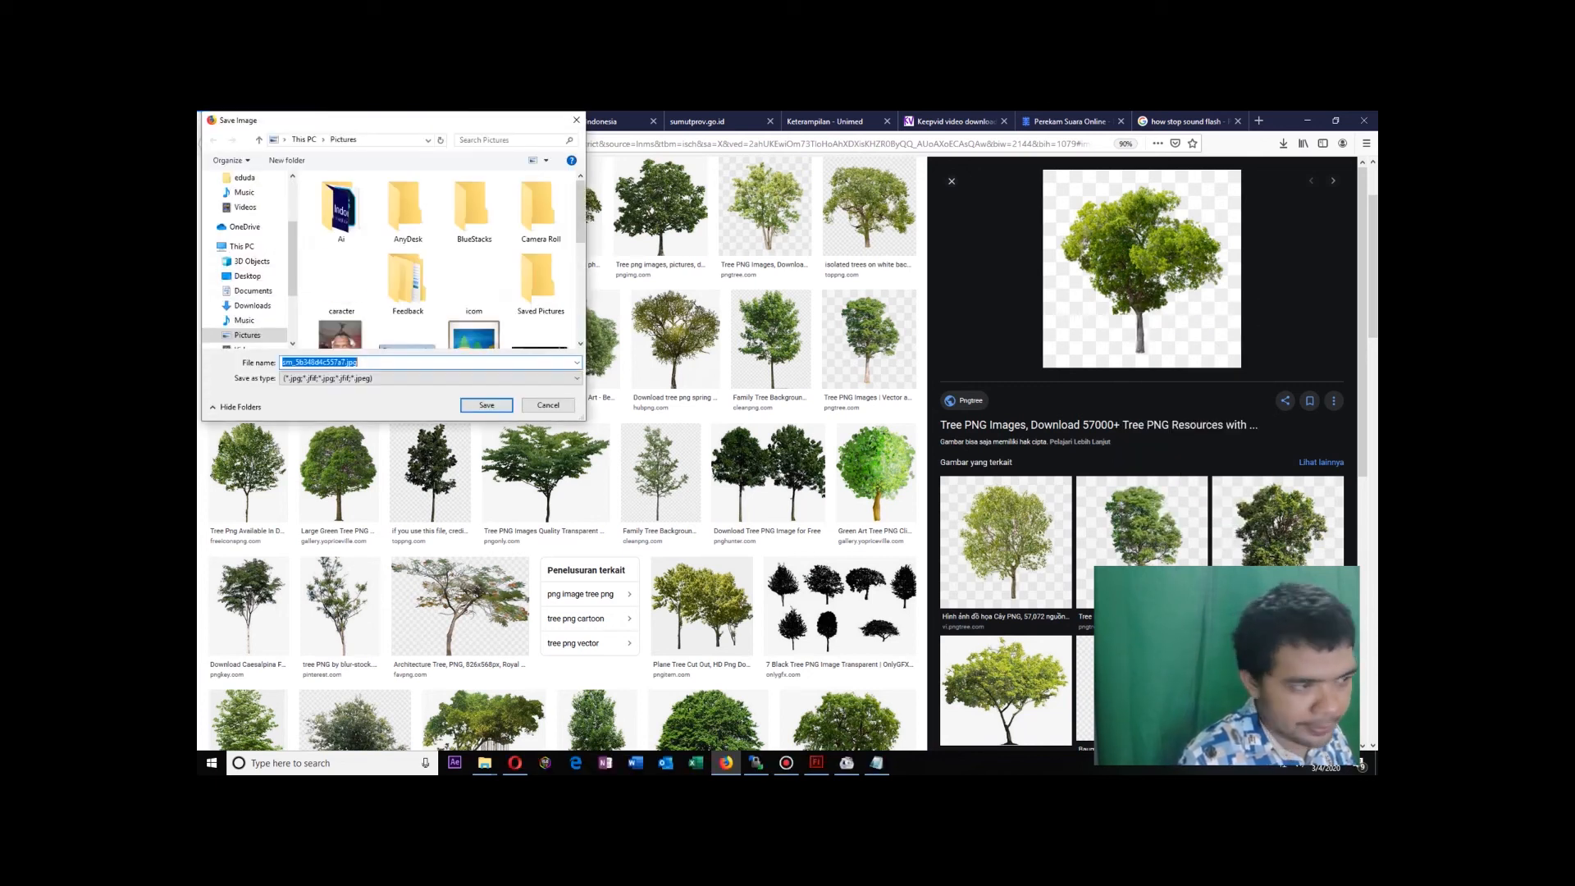
scroll(443, 263, "down", 2)
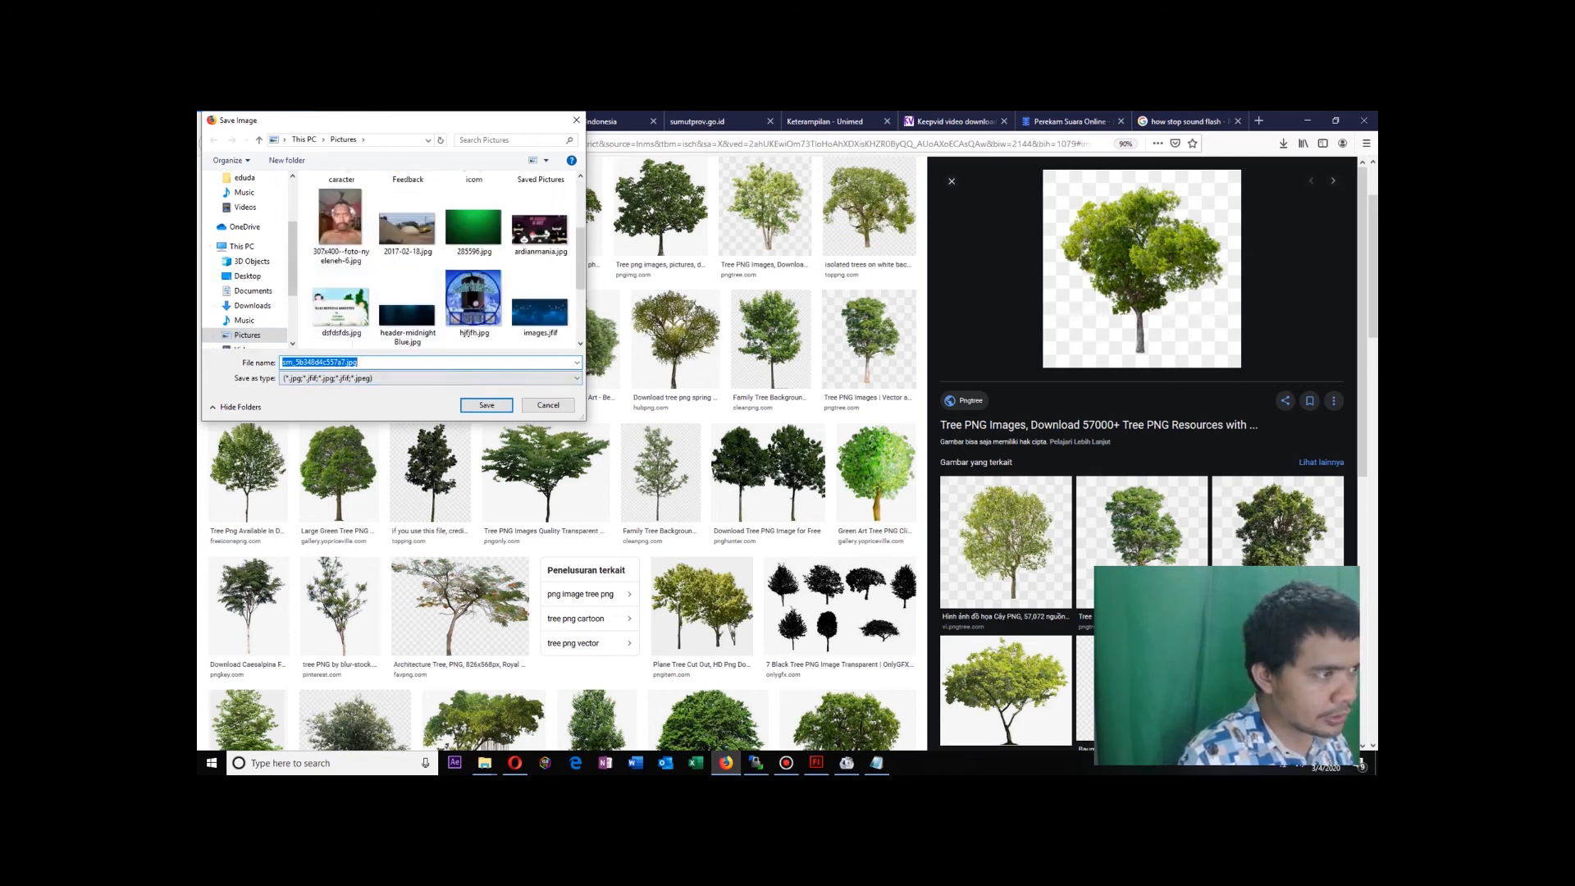
left_click(286, 160)
type("t")
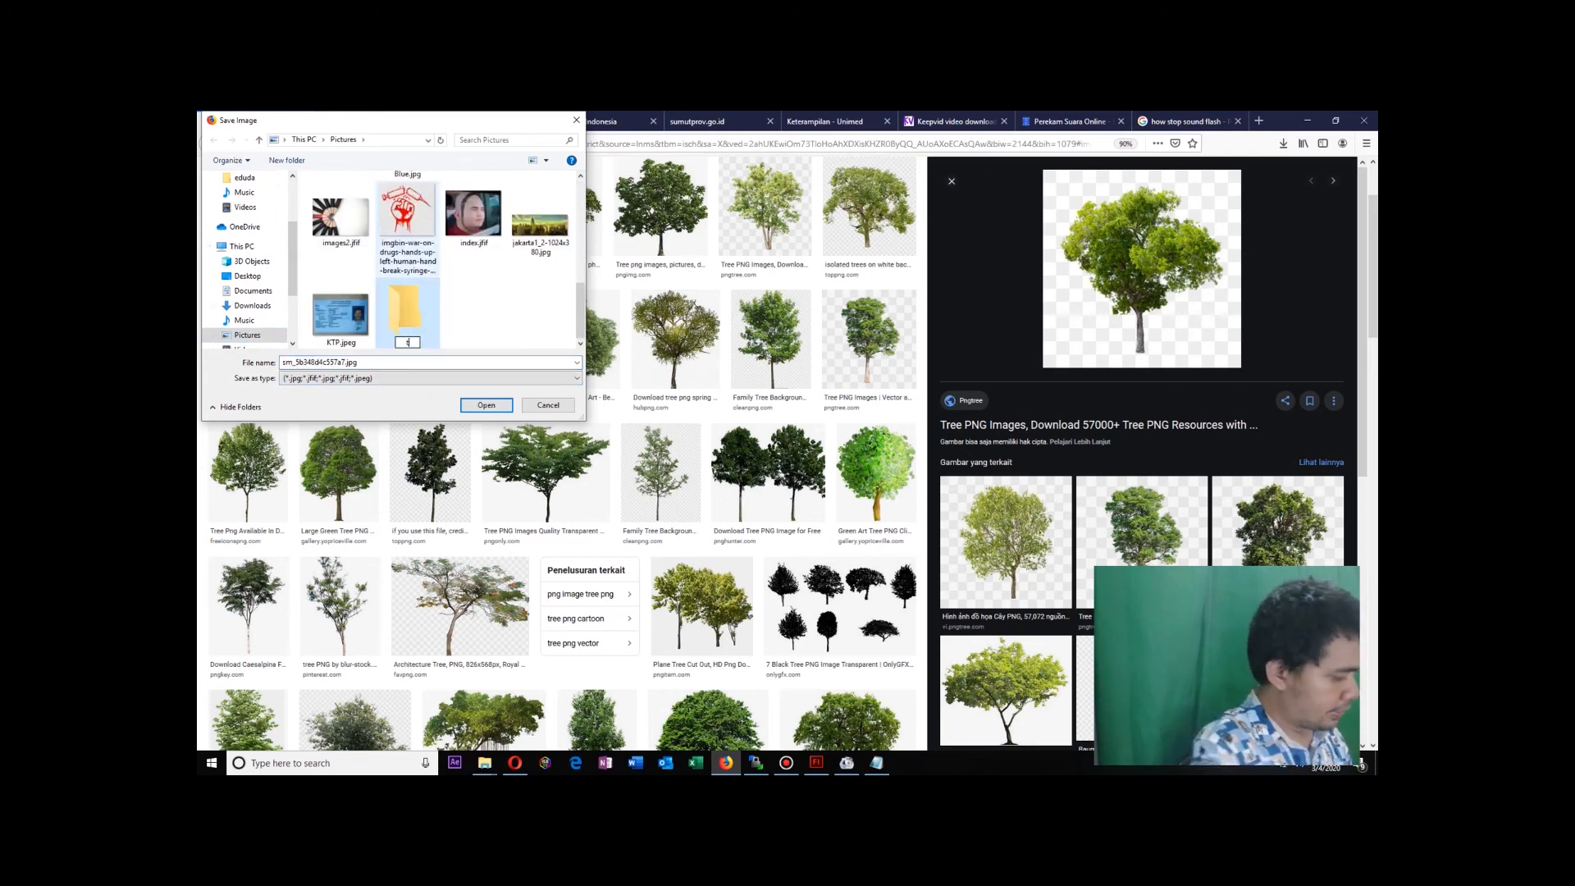
type("ree")
key("Return")
key("Return")
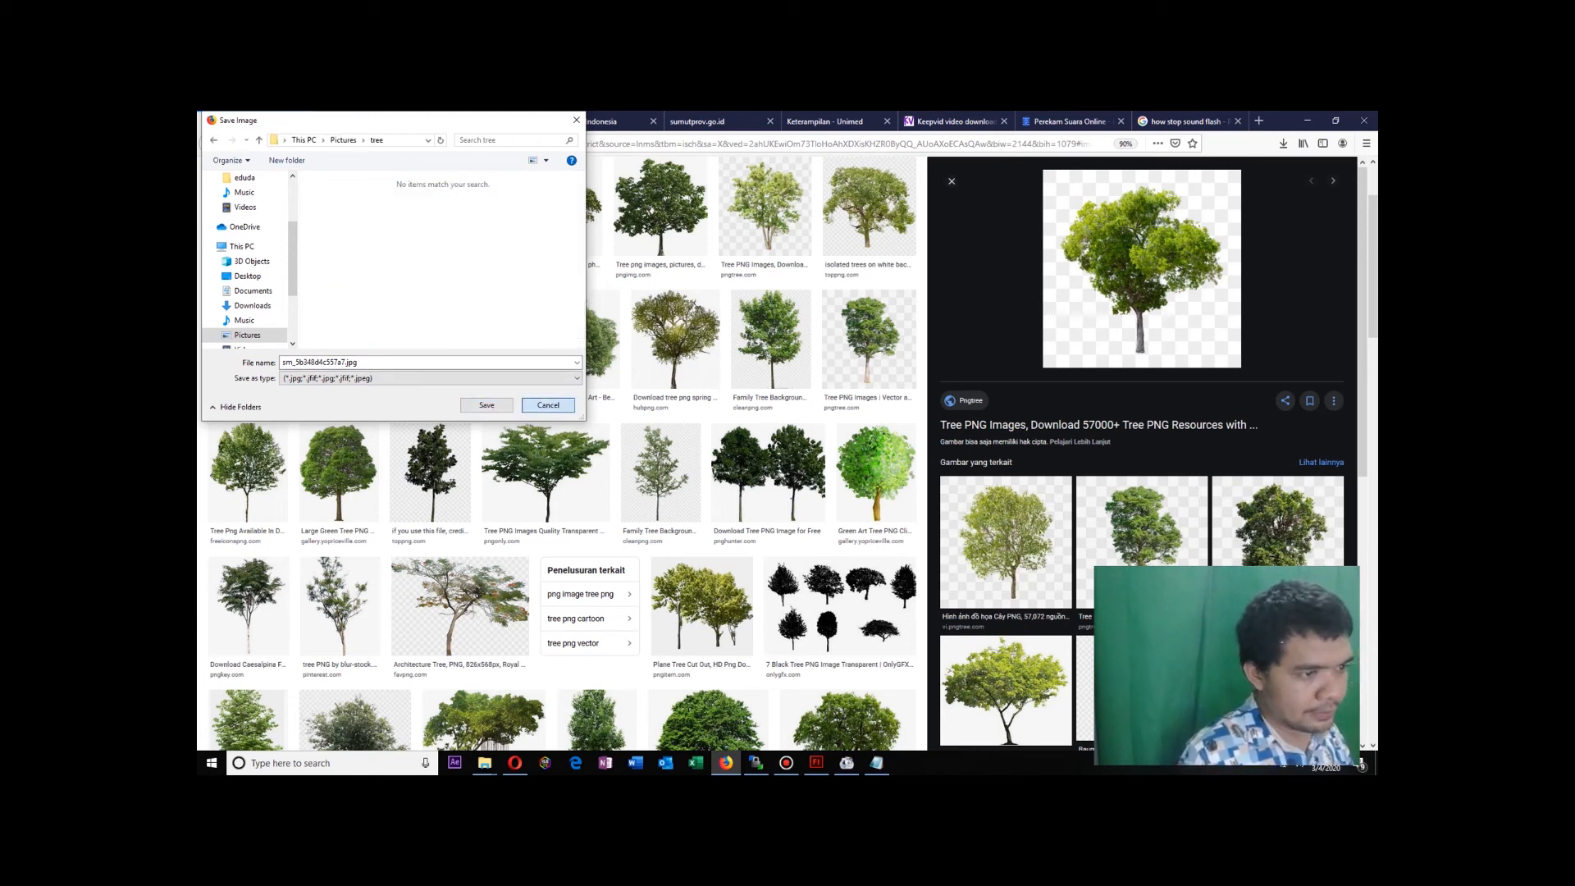
left_click(487, 405)
left_click(359, 205)
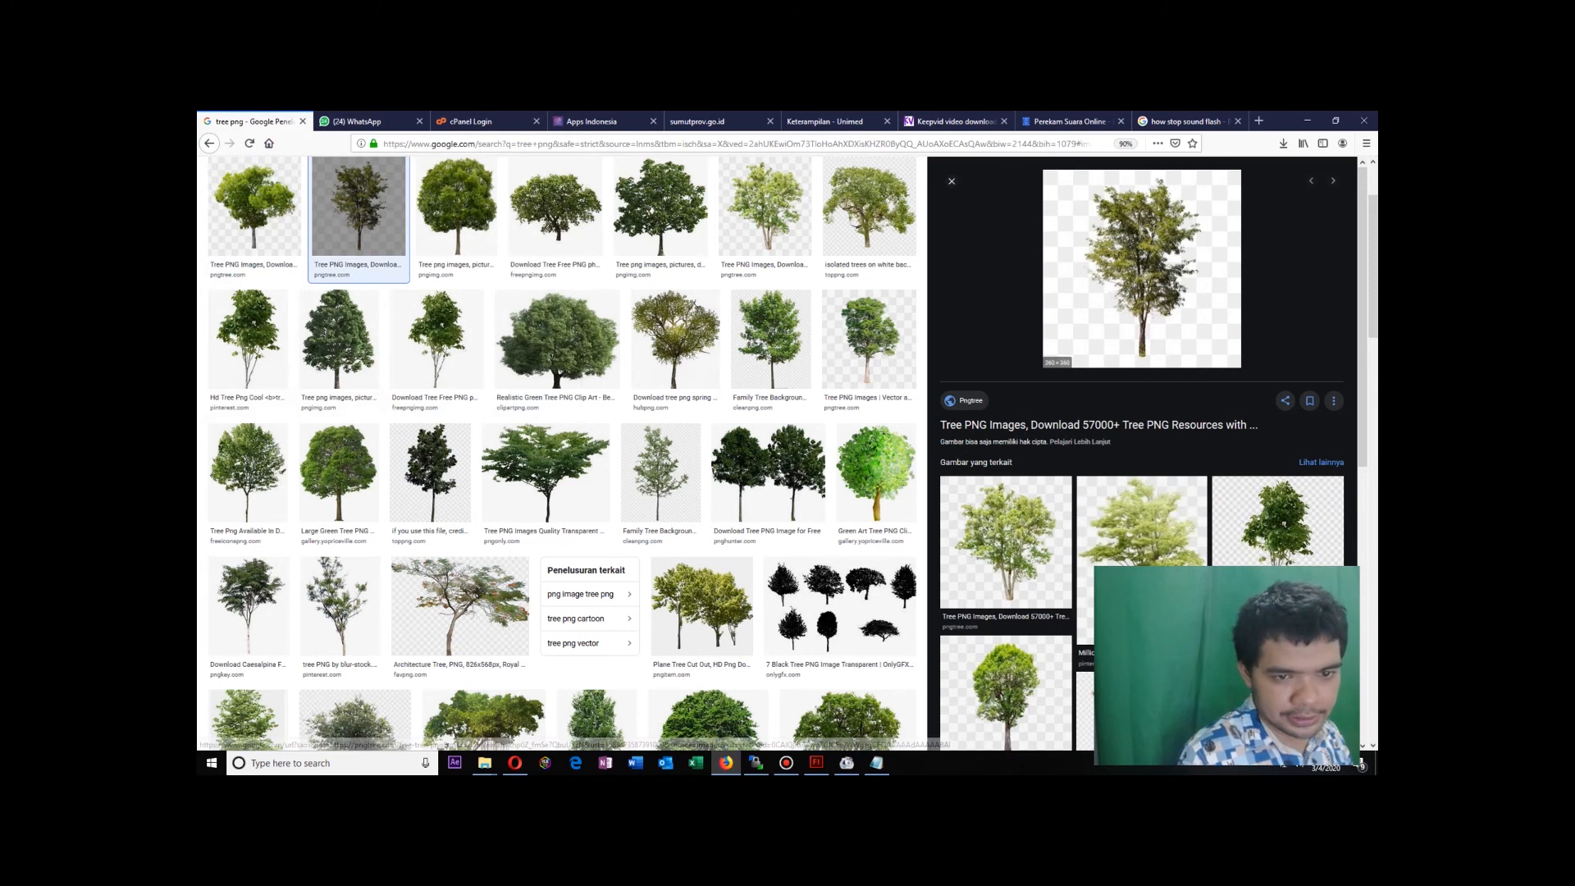
right_click(1072, 283)
left_click(1117, 434)
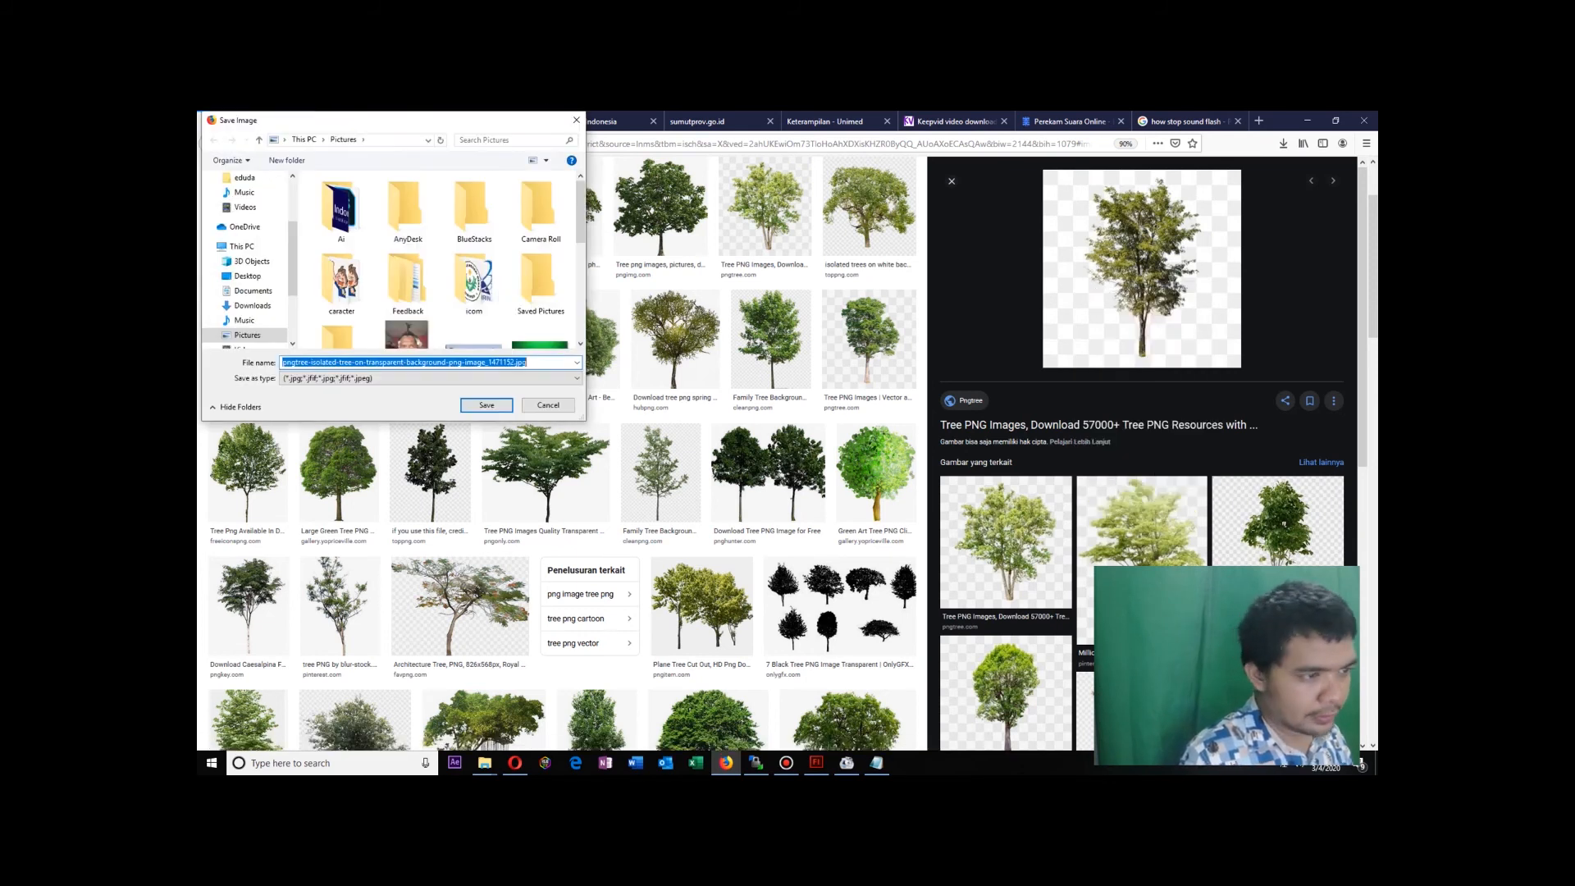
left_click(430, 378)
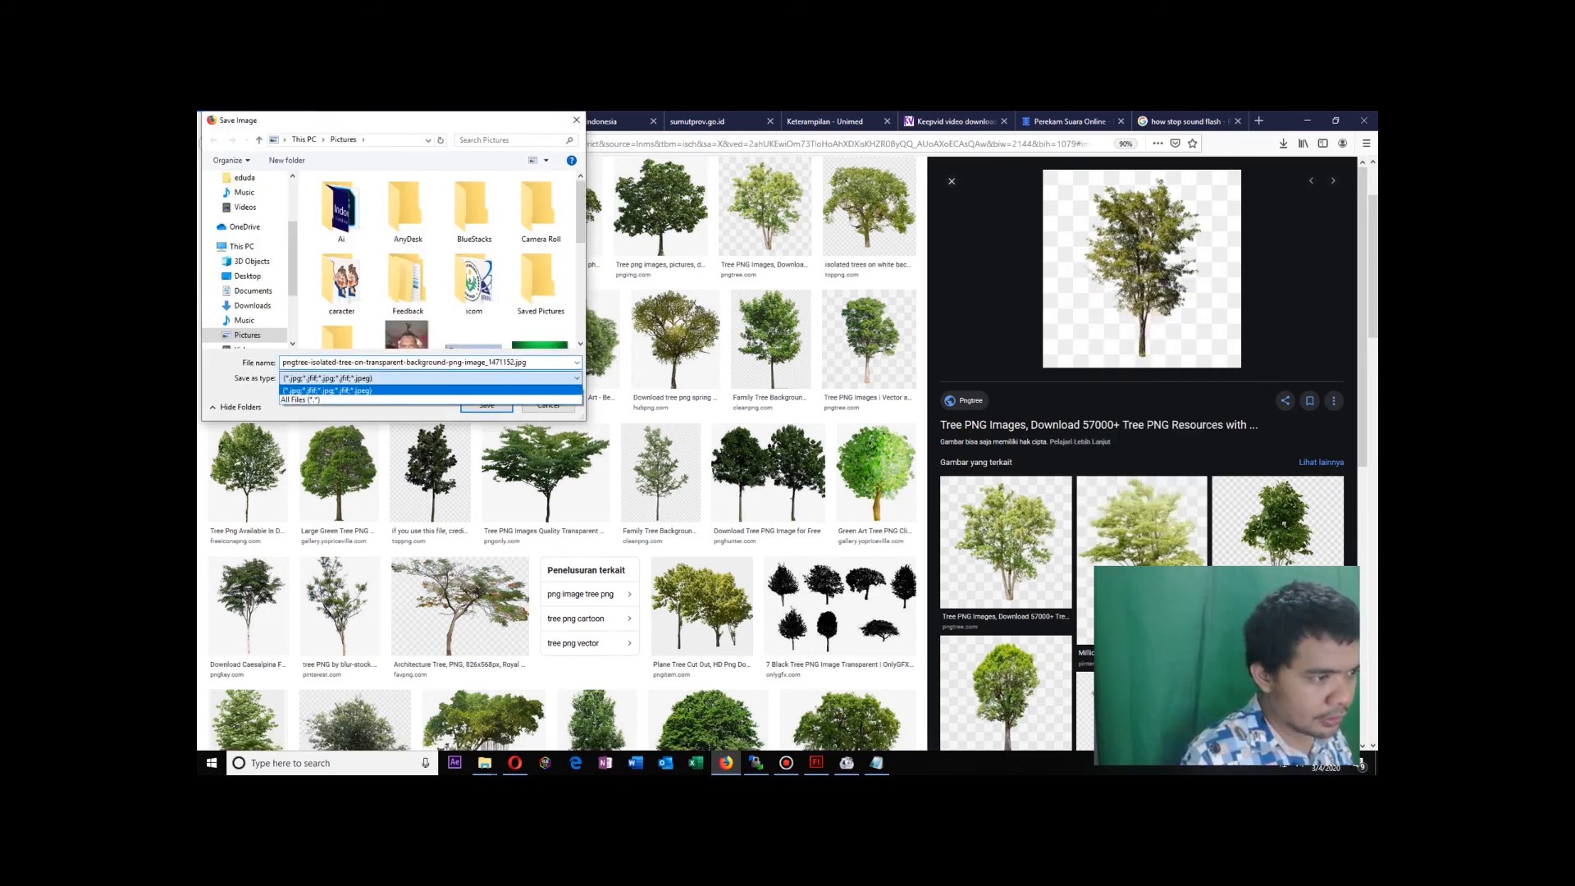
left_click(430, 378)
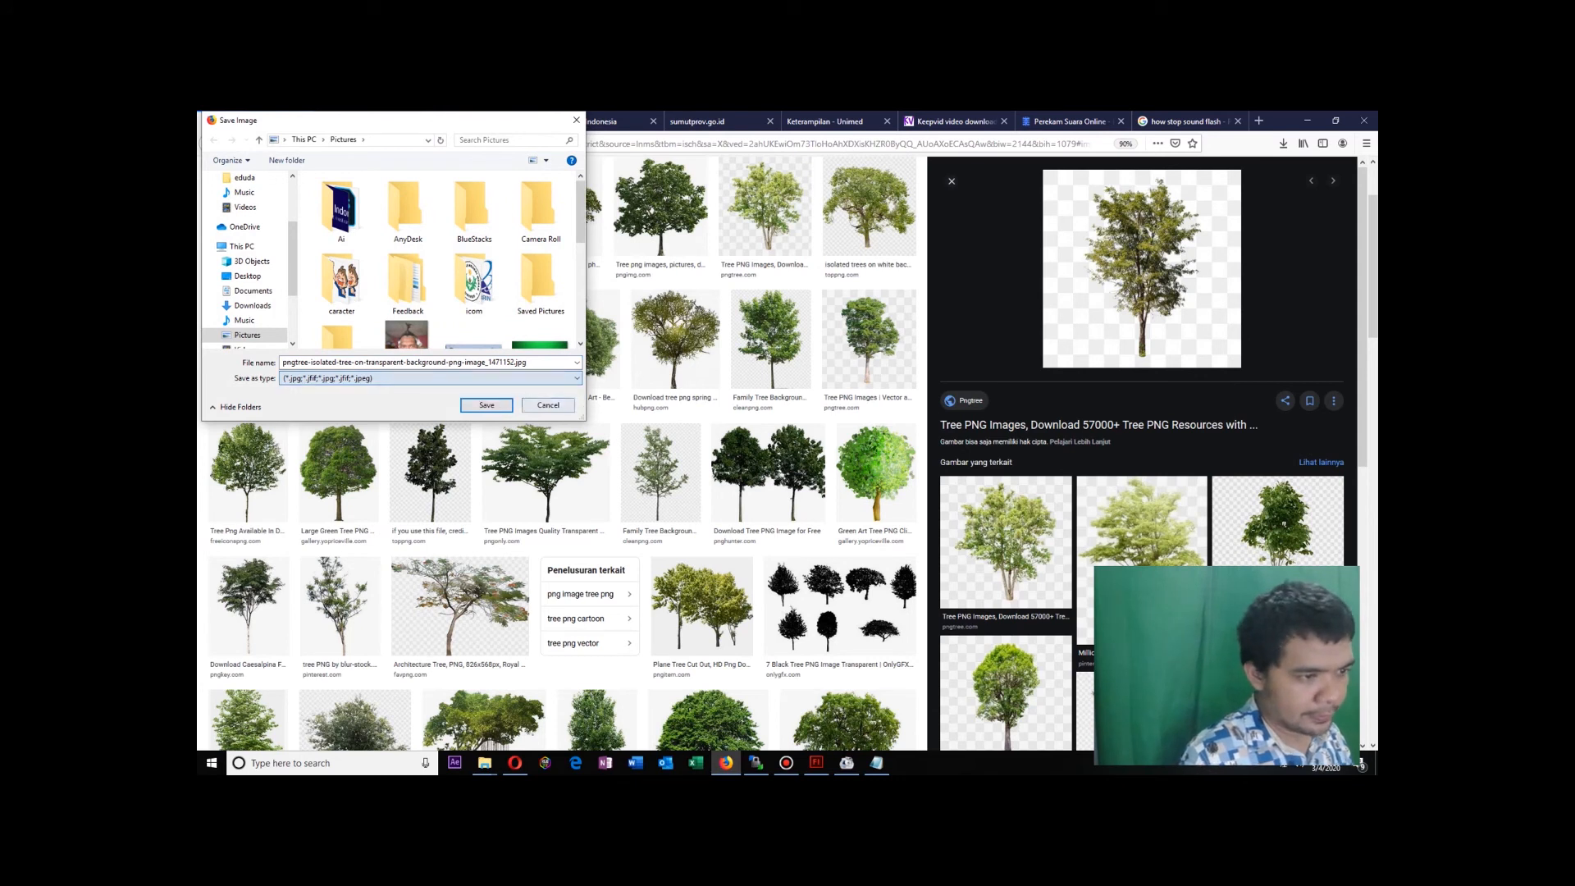
left_click(486, 405)
Save the third tree result, from pngimg.com, as tree_PNG92789.png in the tree folder inside Pictures.
left_click(456, 209)
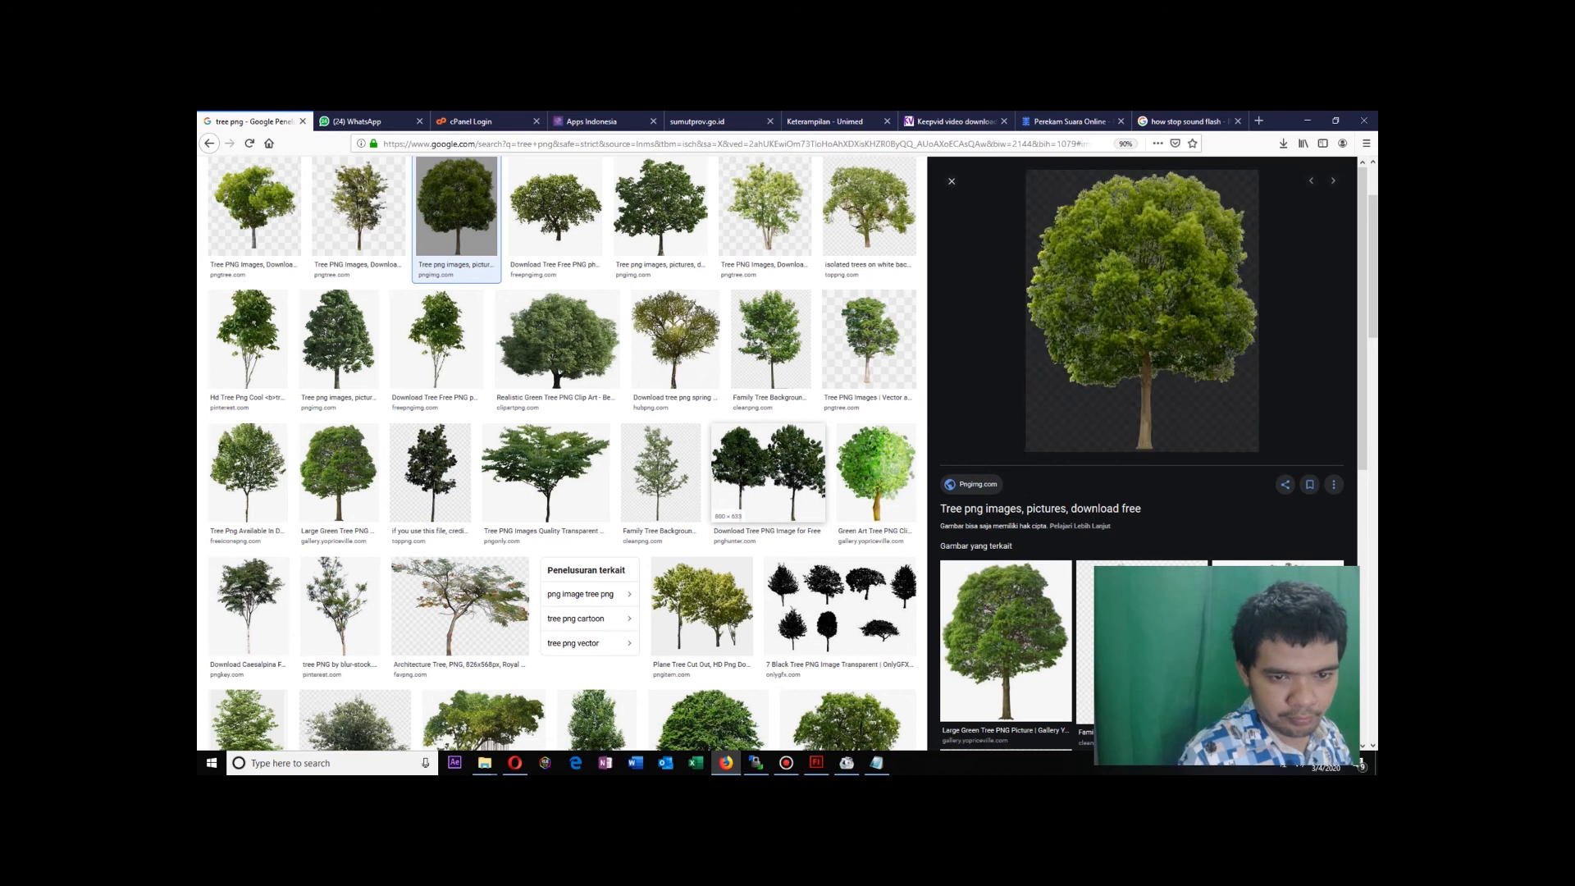
right_click(1153, 366)
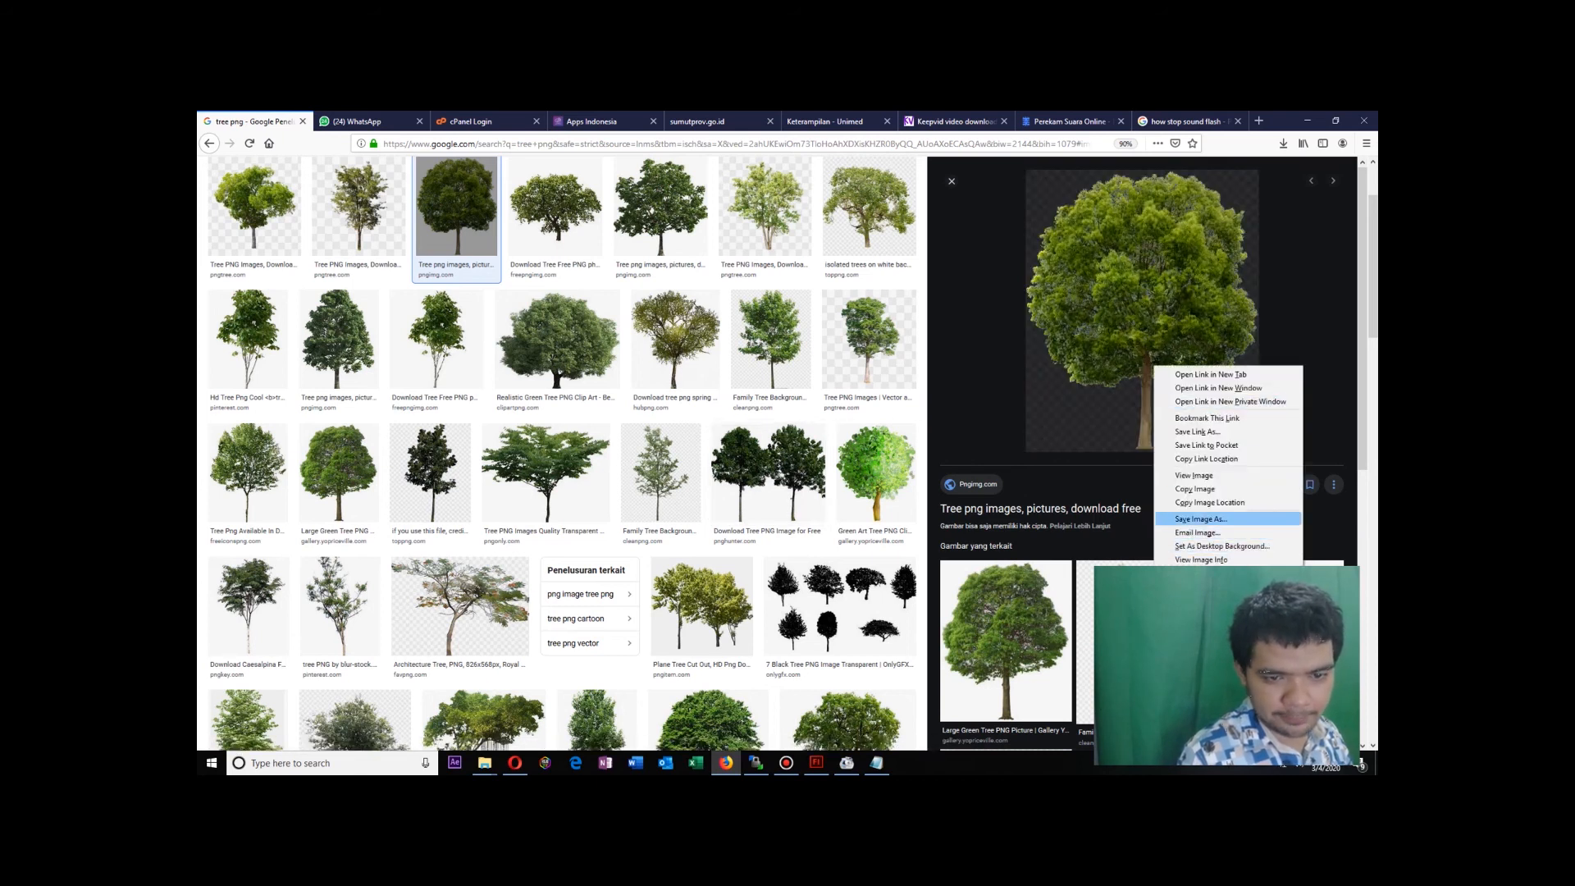
left_click(1201, 519)
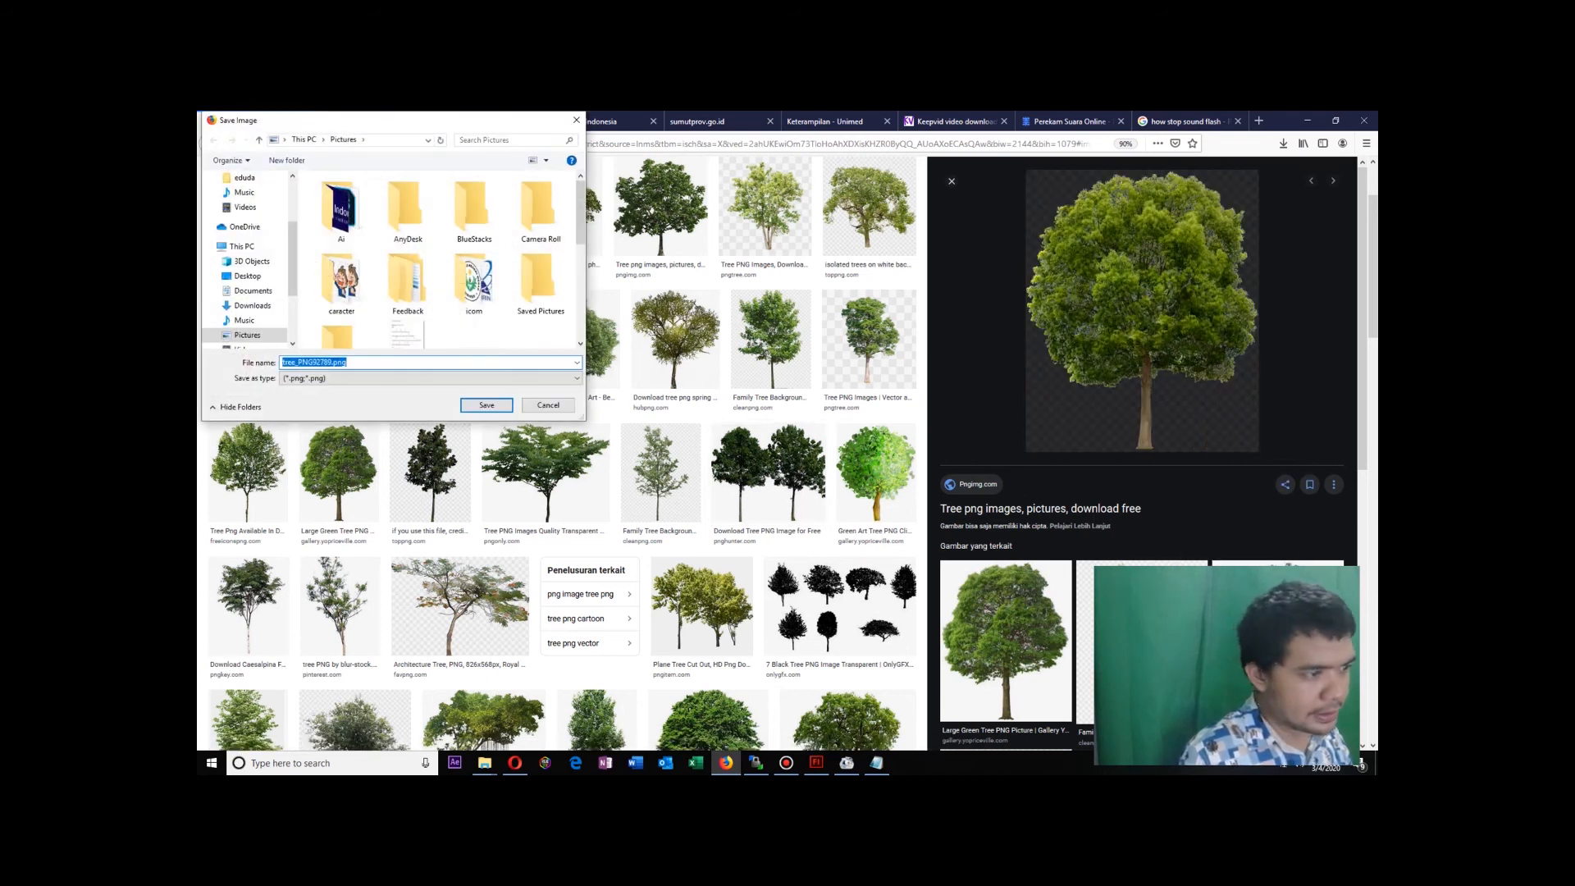
left_click(407, 283)
scroll(342, 300, "down", 1)
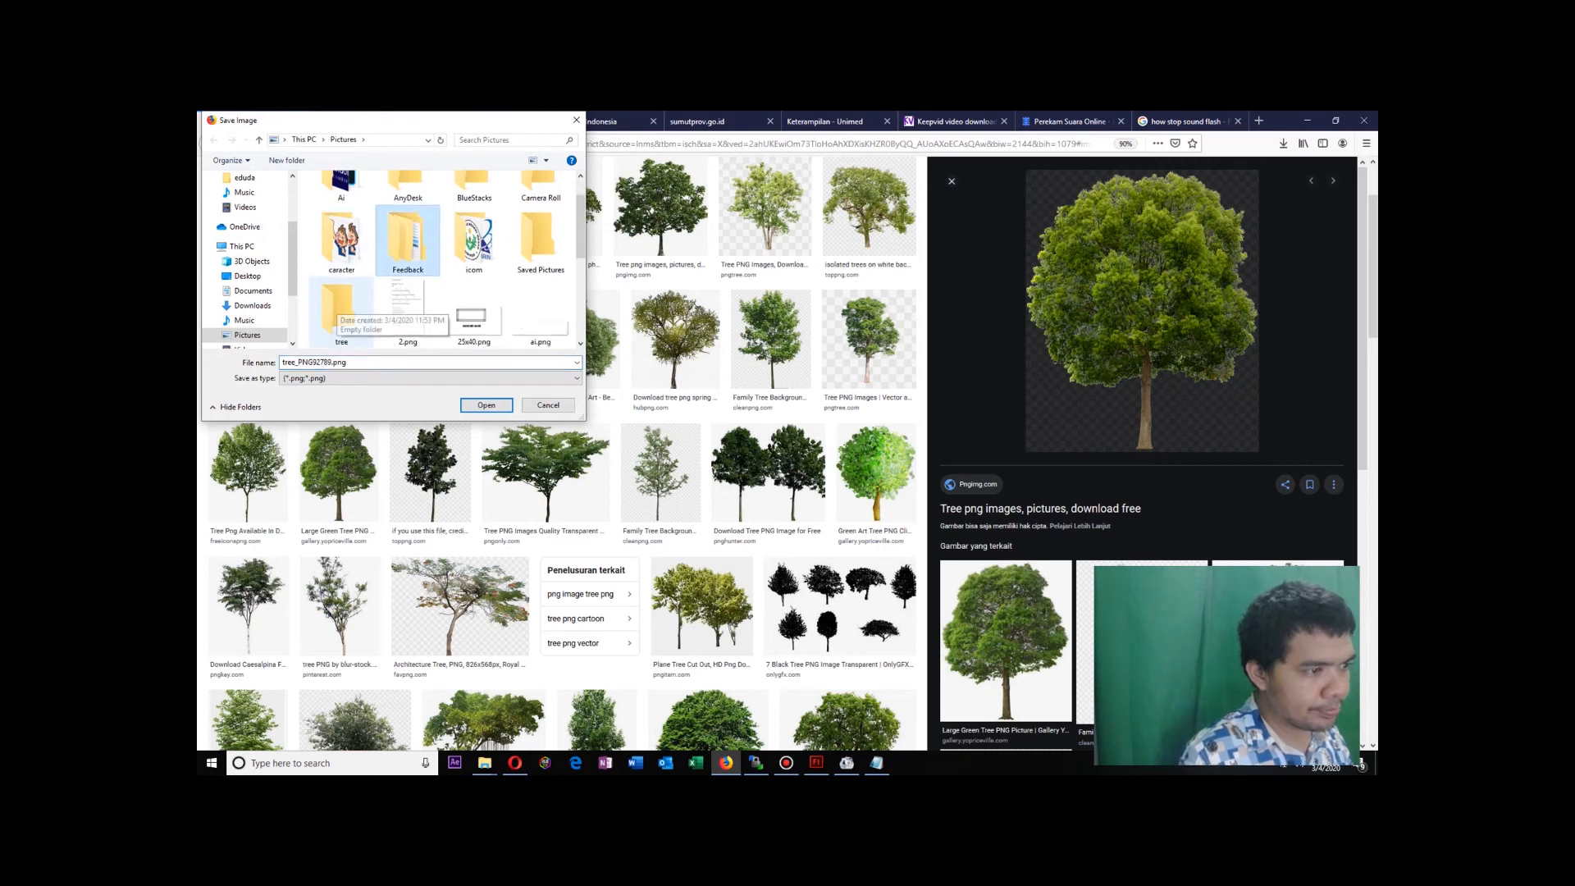
double_click(341, 320)
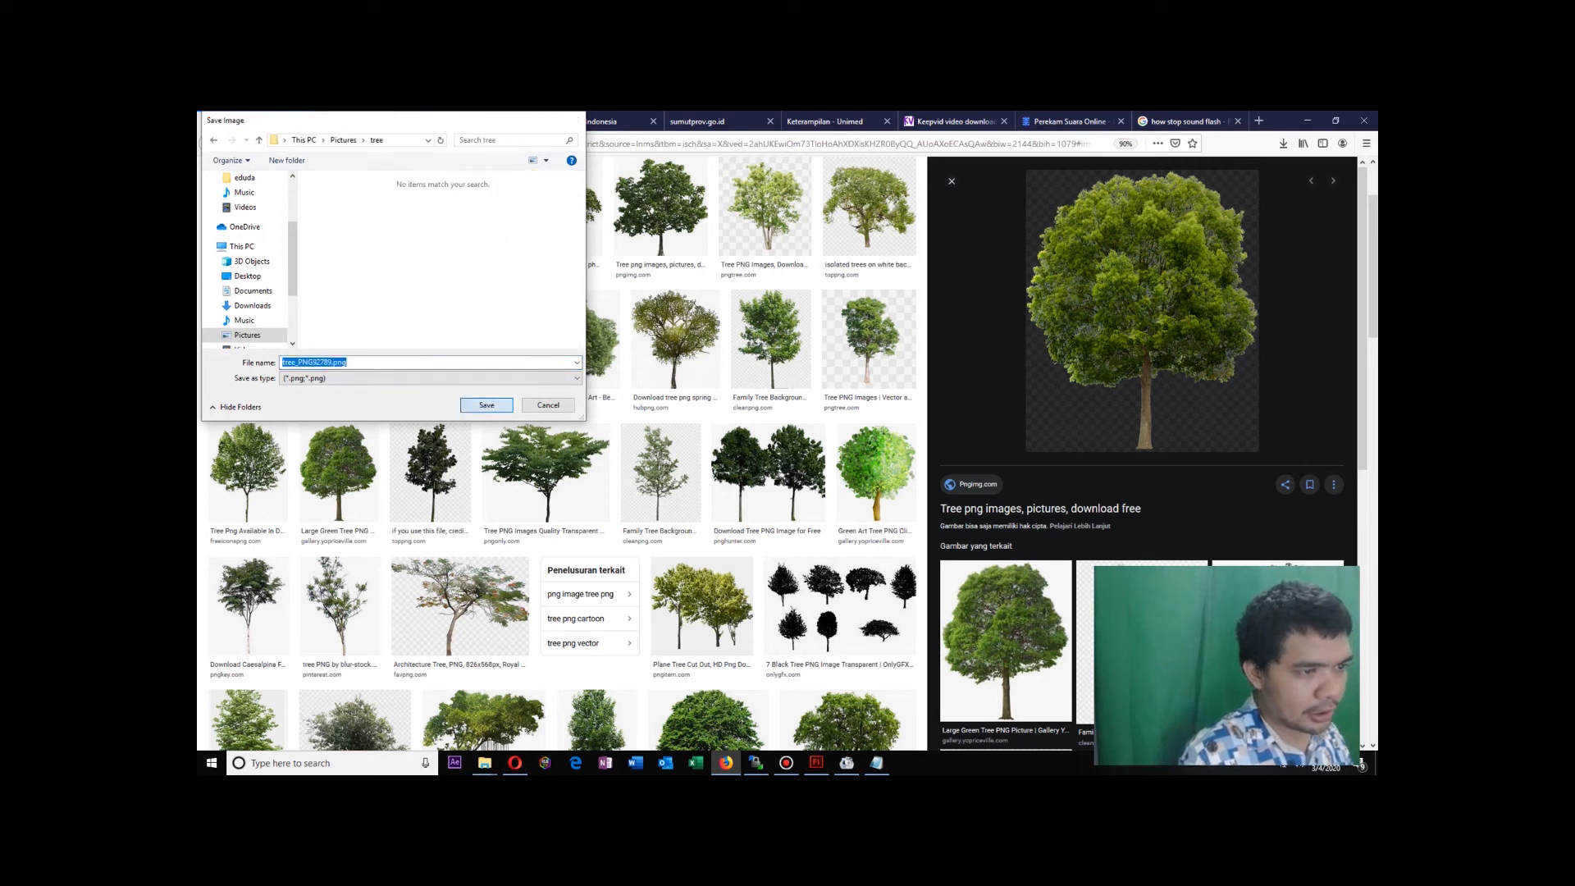
left_click(486, 405)
Save the fourth tree result, the wide tree from FreePNGImg, as a PNG in the tree folder.
left_click(555, 209)
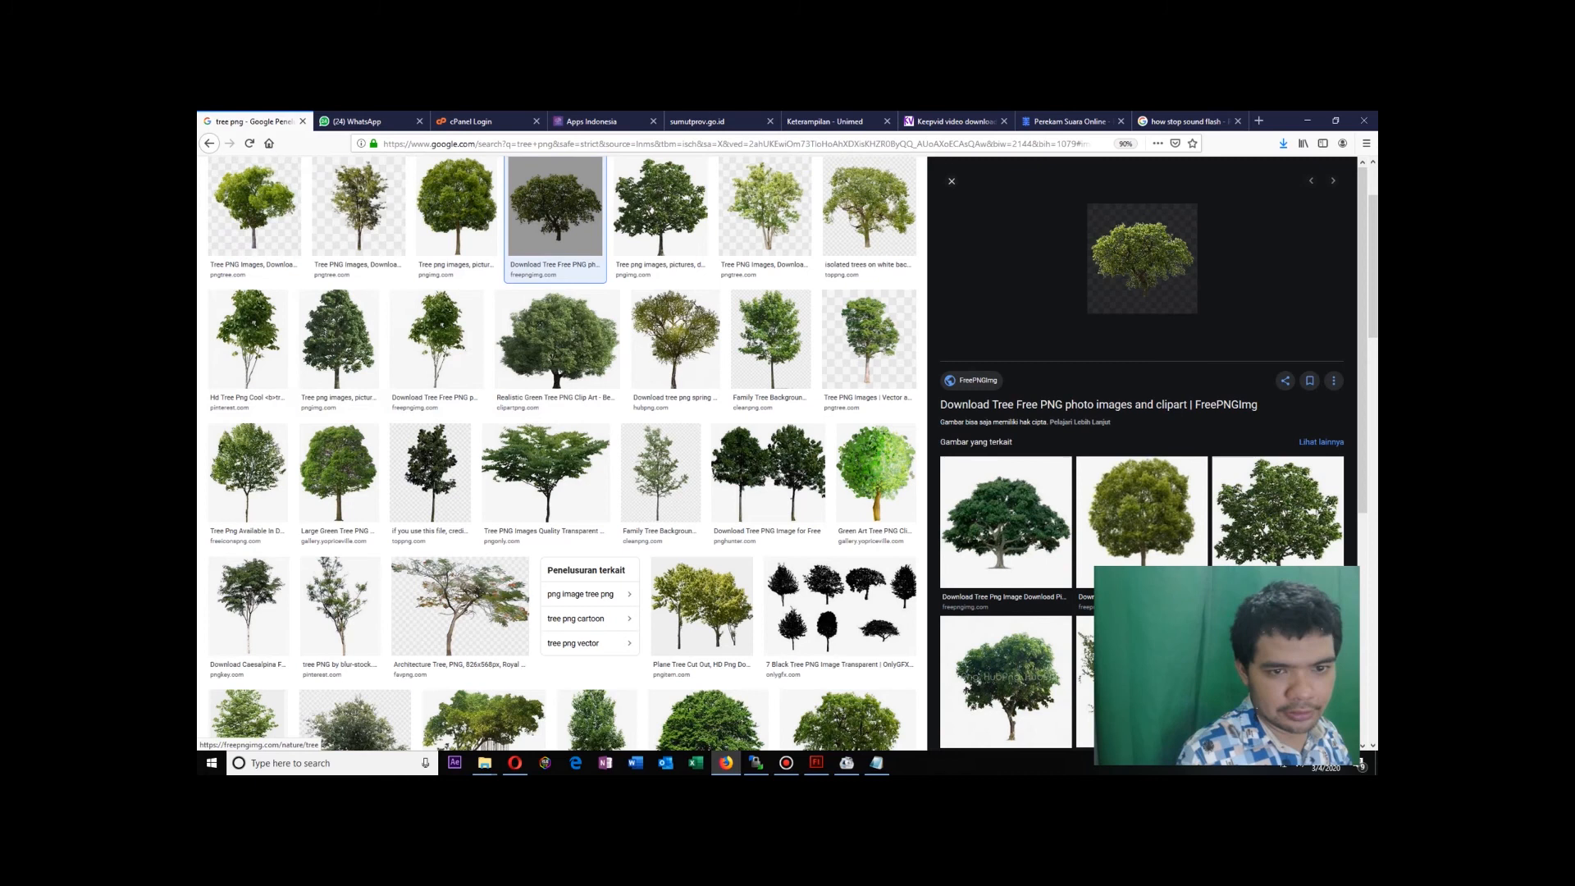
right_click(1153, 282)
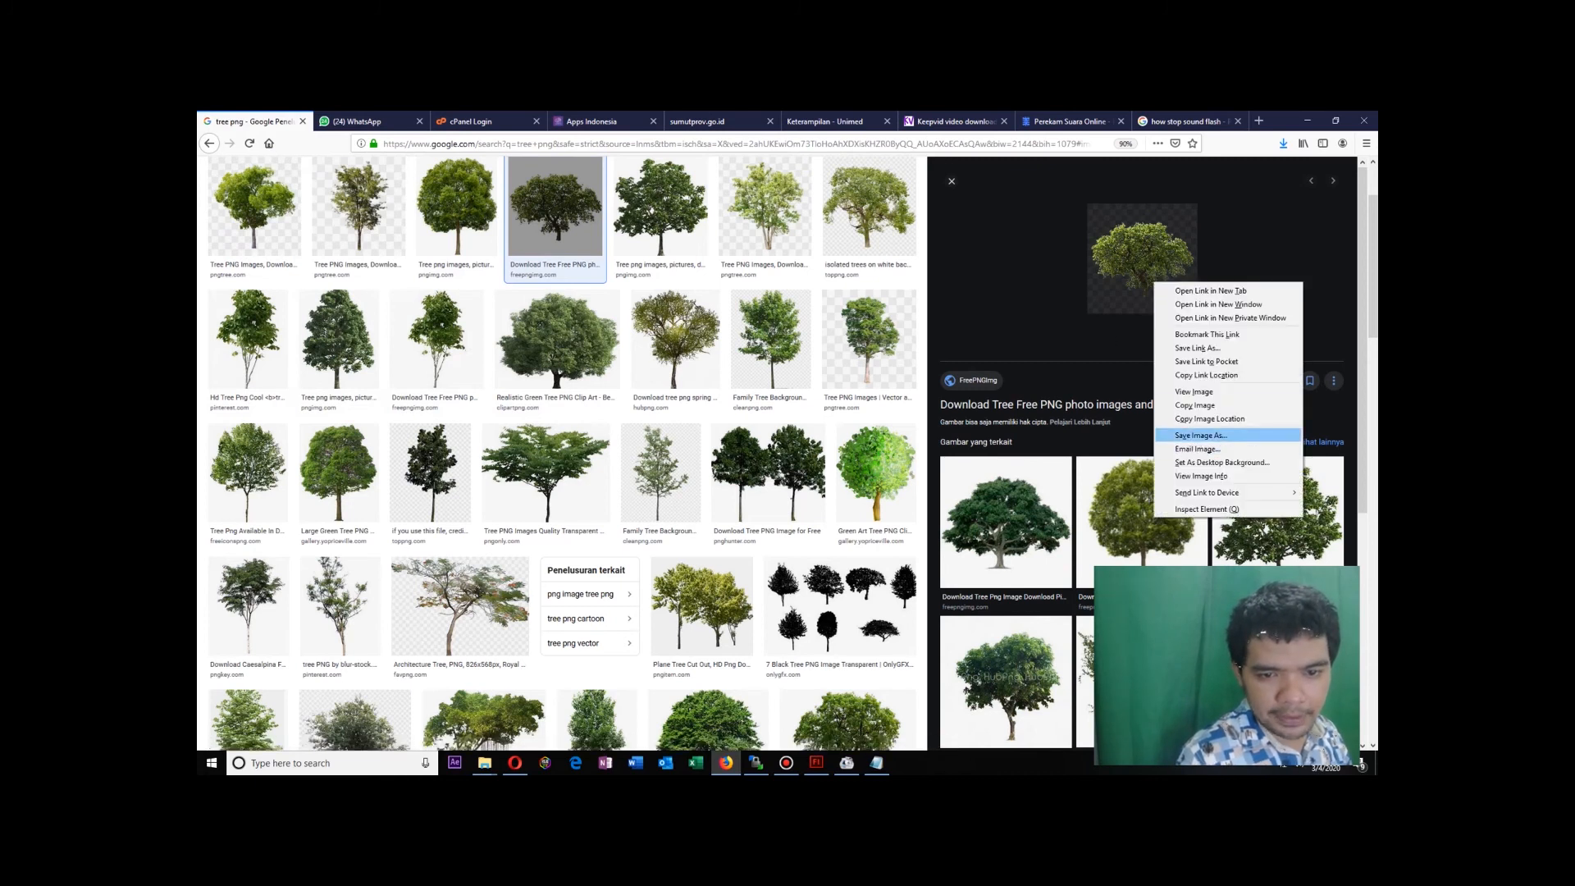
left_click(1200, 436)
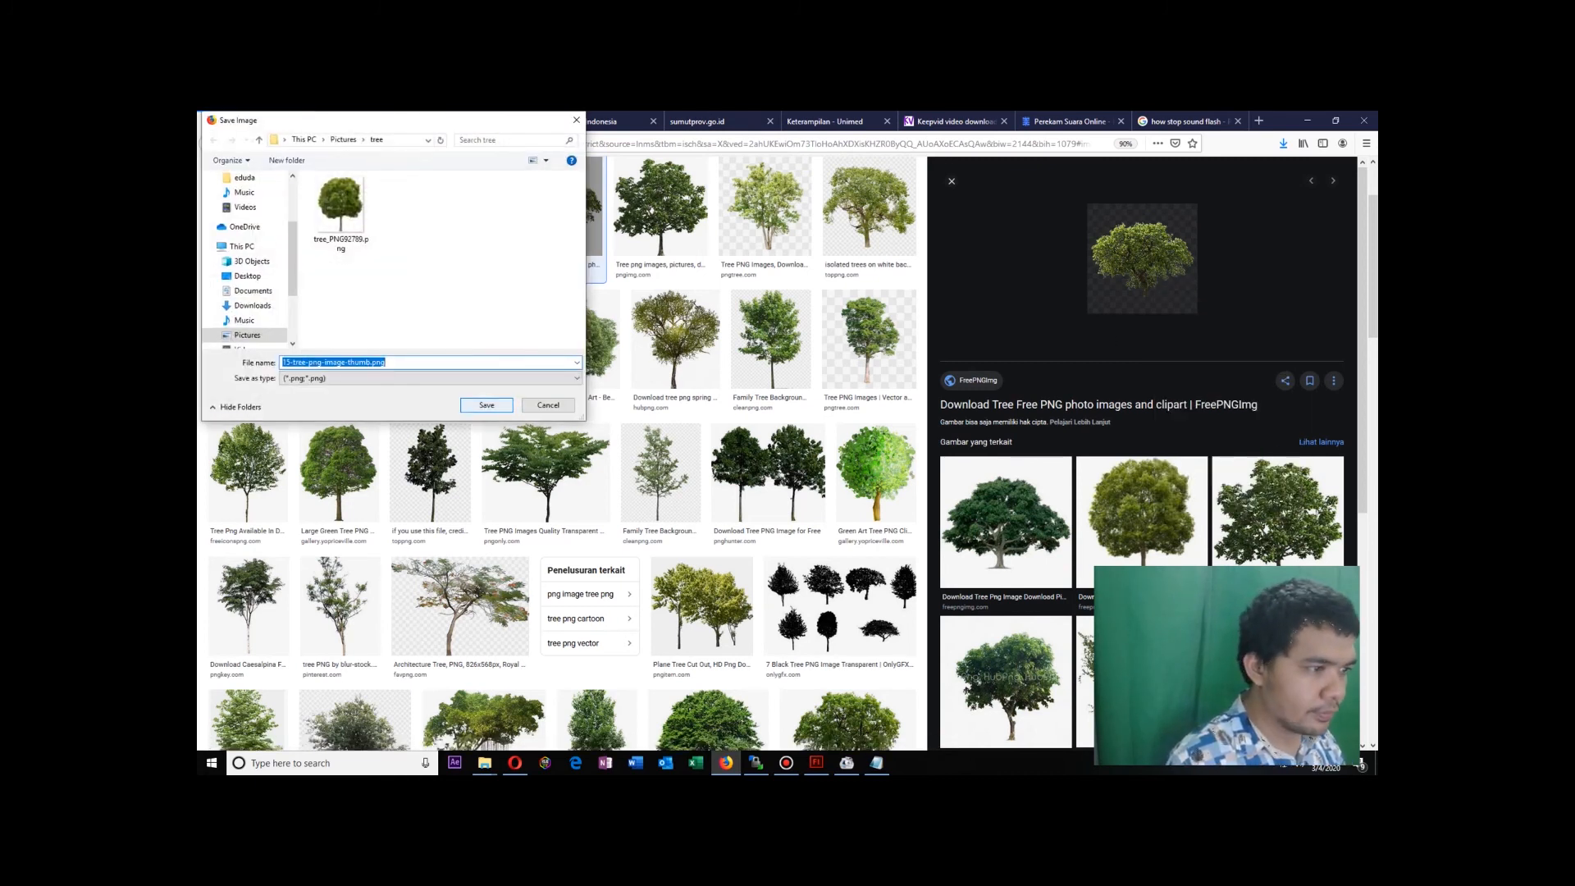
left_click(487, 406)
Preview further tree image results in larger size to examine which ones suit the scene and have a transparent background.
left_click(764, 209)
left_click(870, 205)
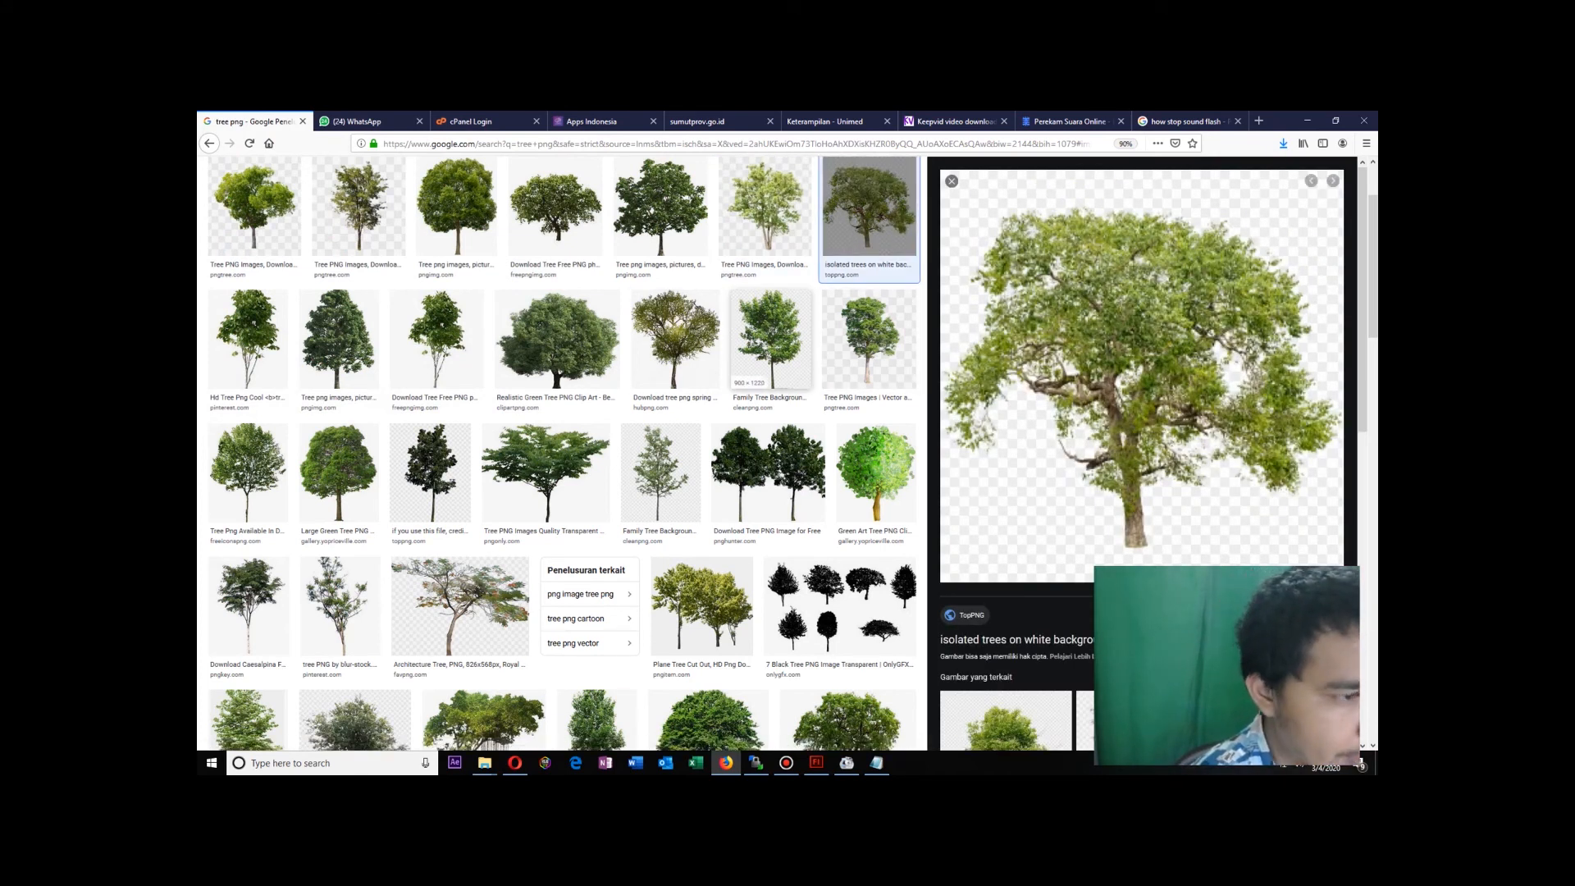
left_click(558, 345)
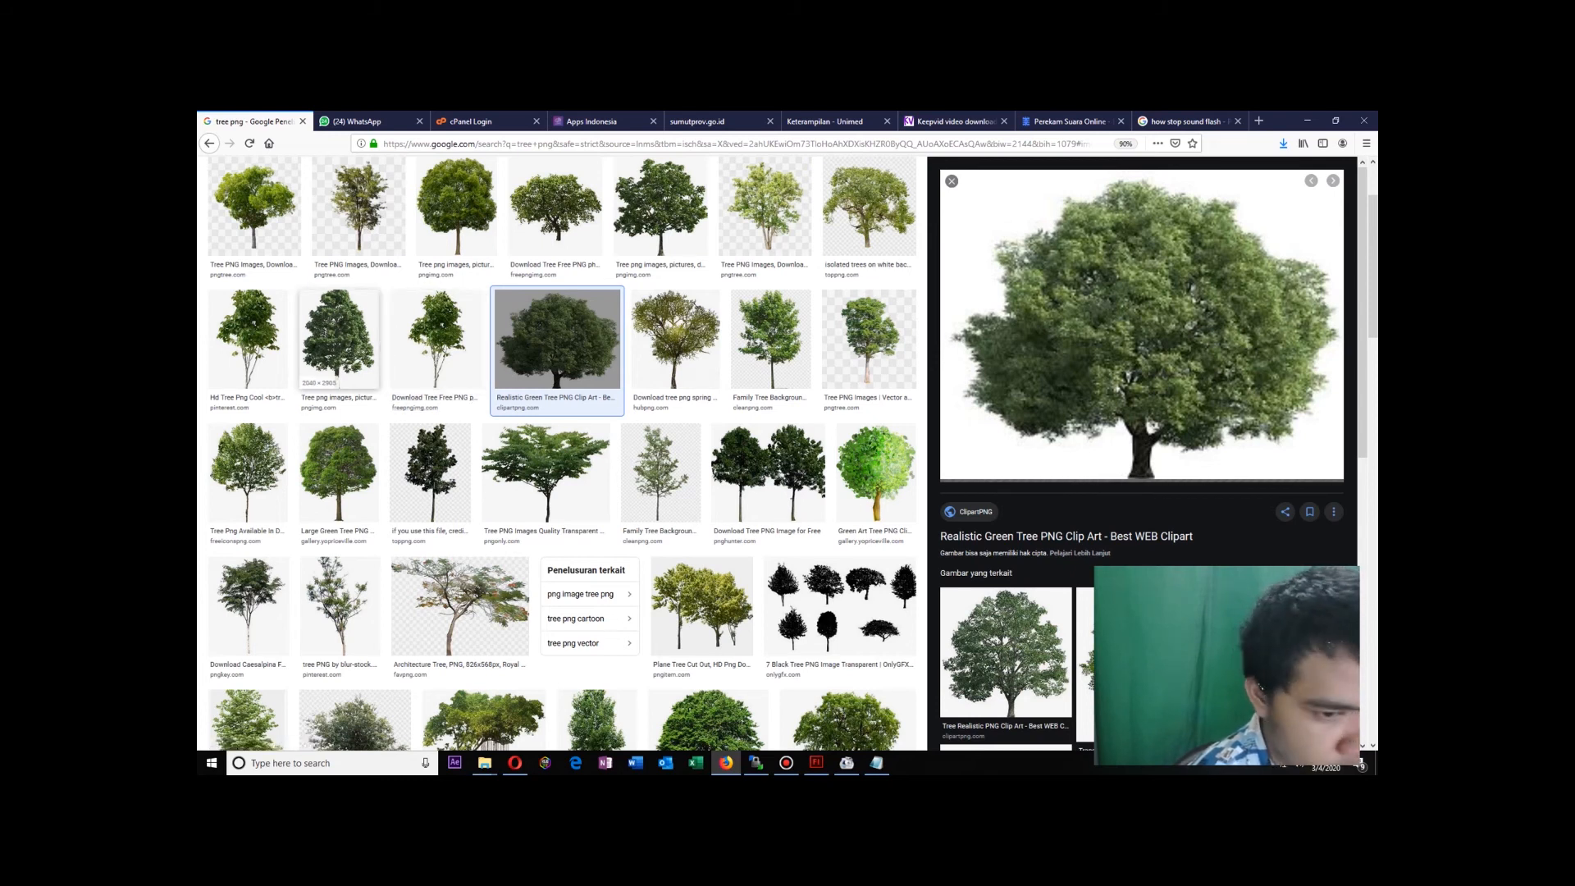
left_click(339, 345)
scroll(874, 476, "down", 3)
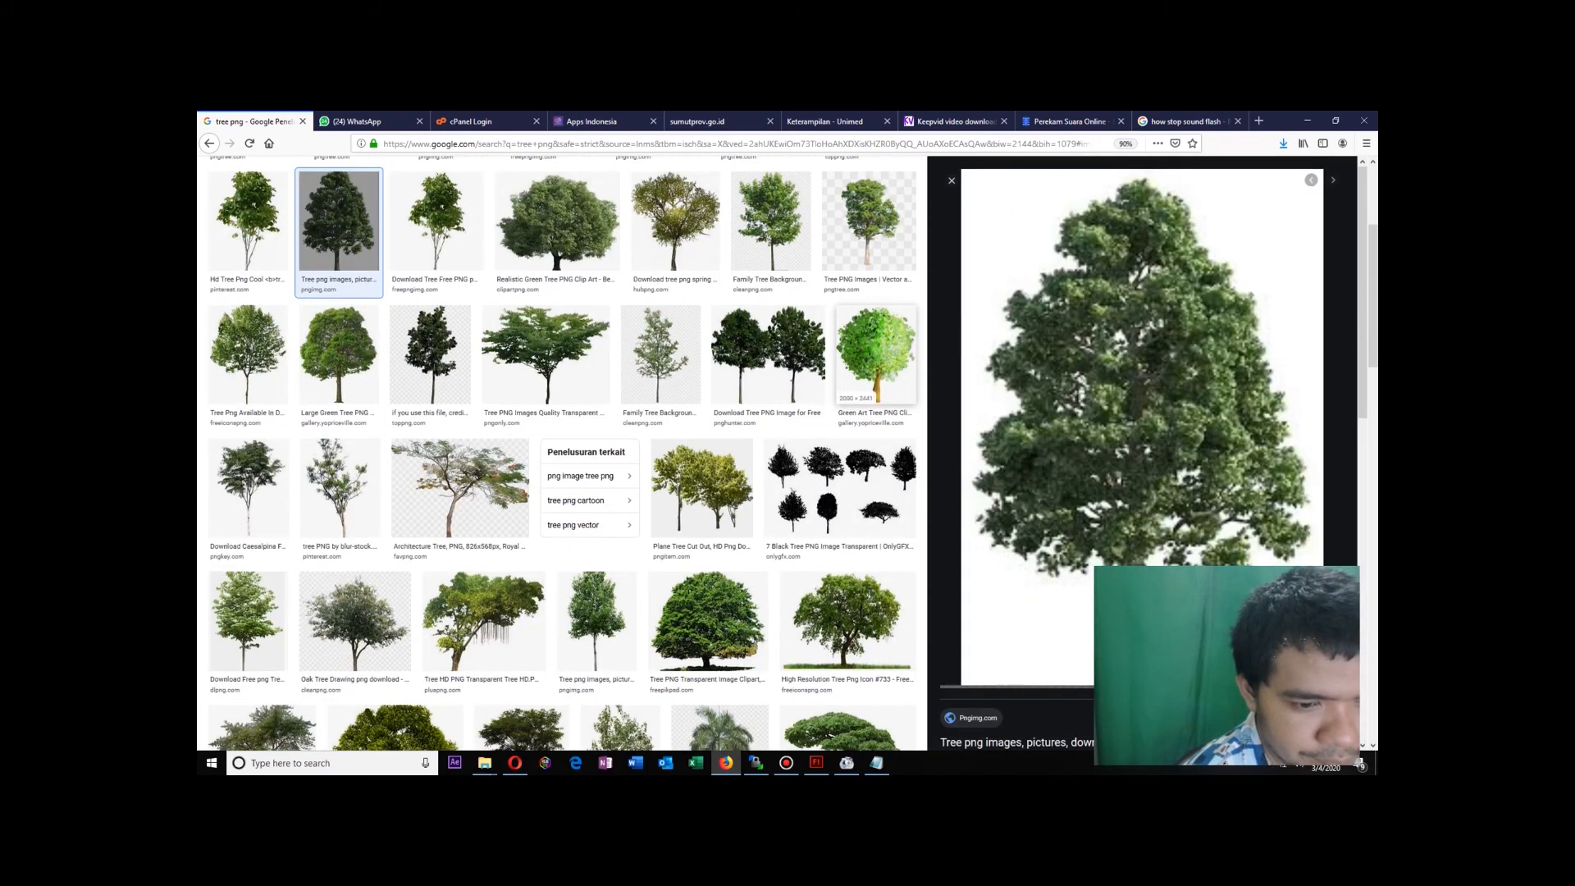
left_click(708, 624)
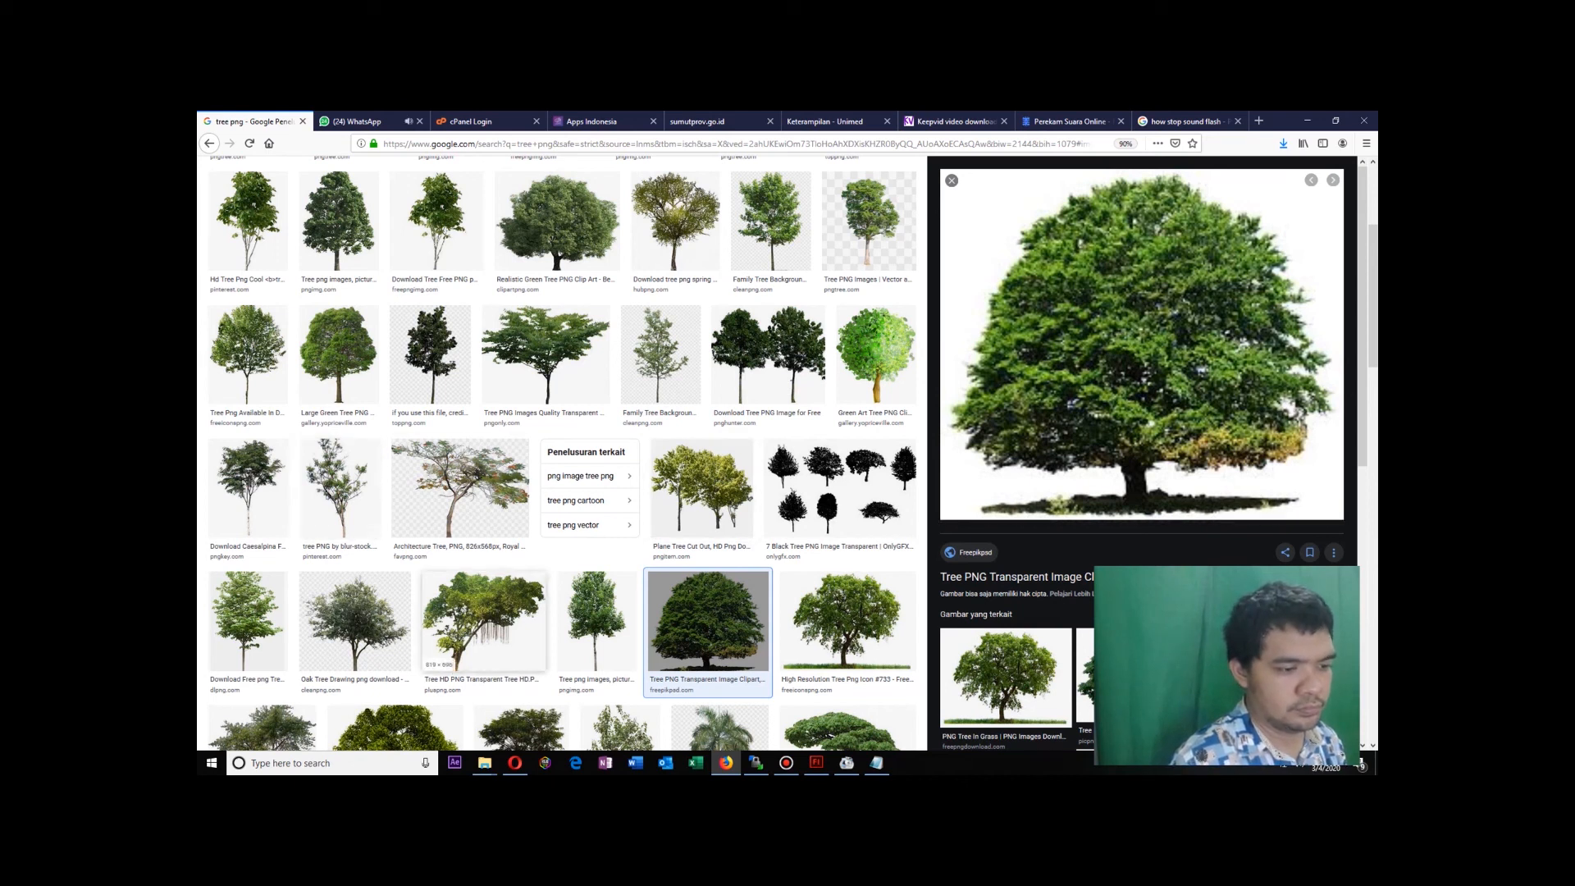
left_click(596, 624)
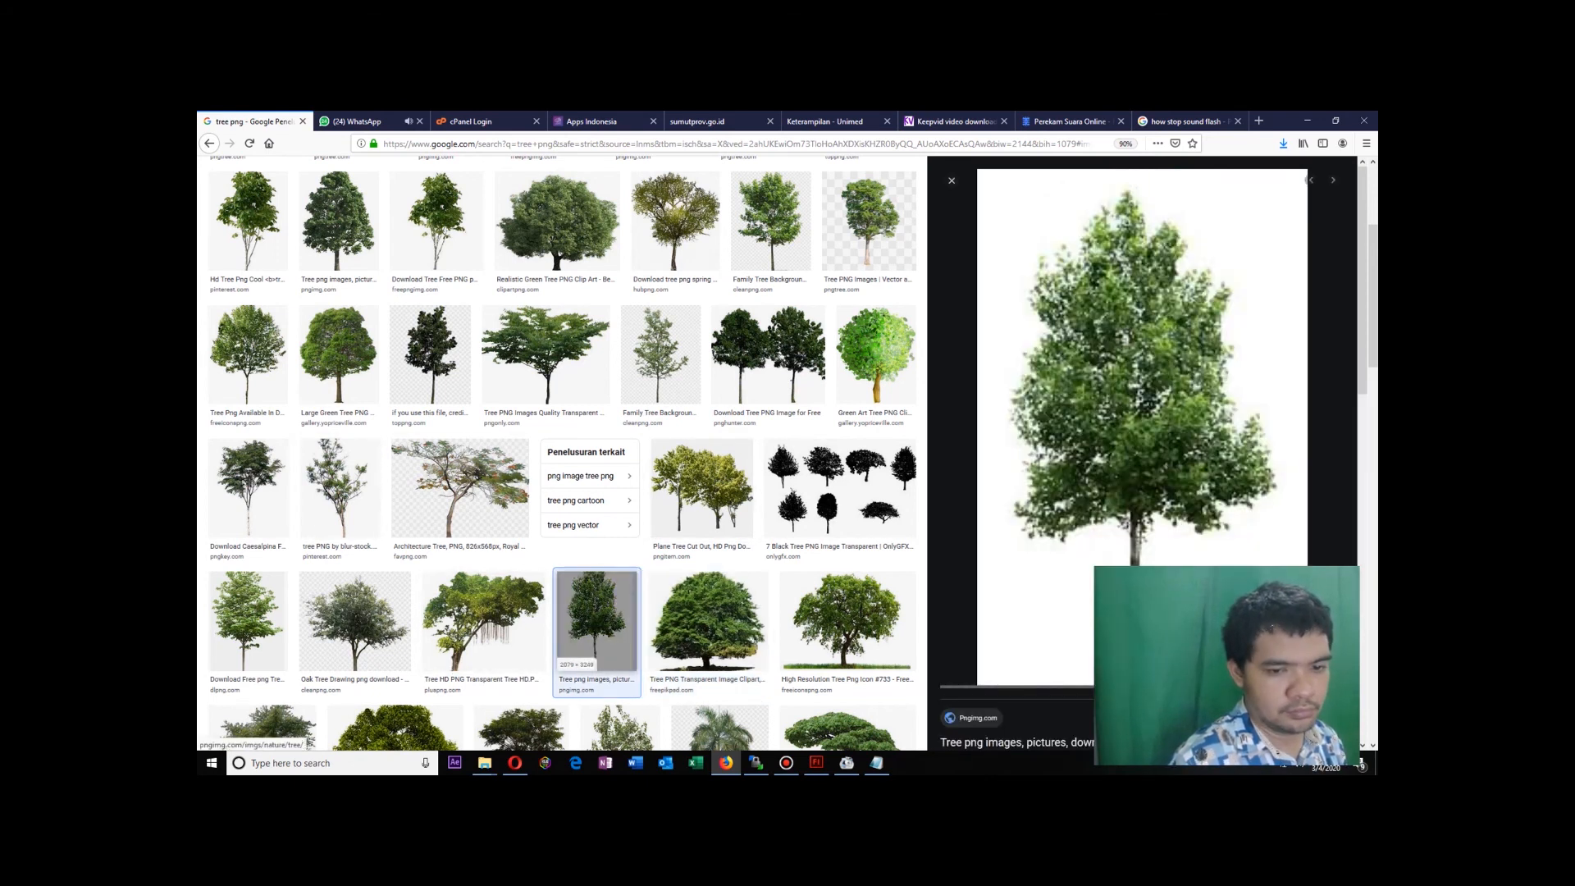
left_click(546, 361)
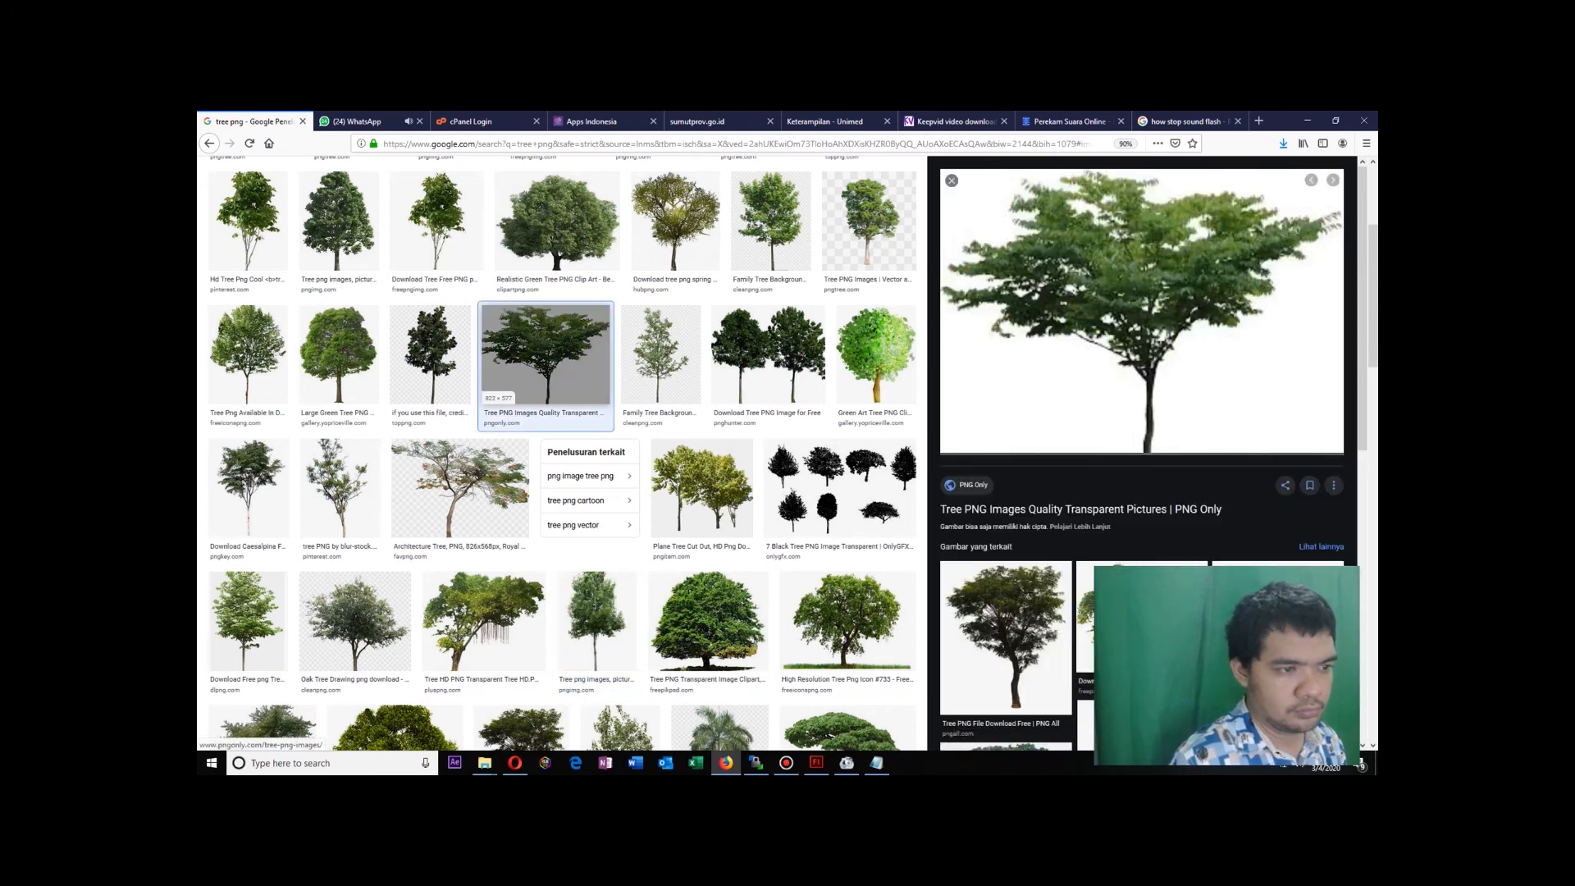
left_click(339, 354)
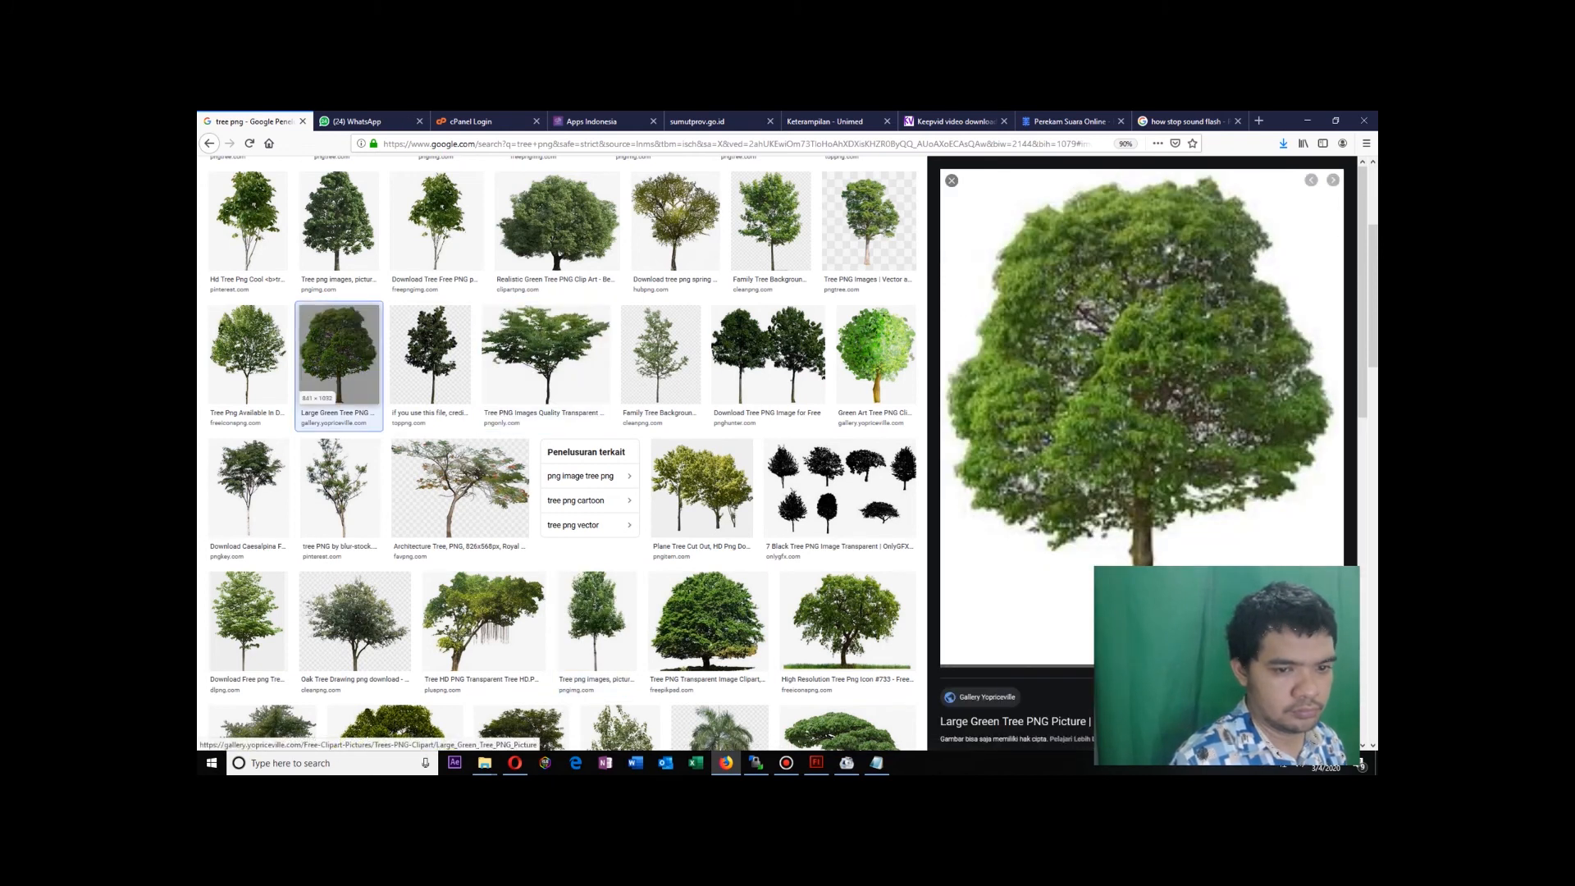
left_click(338, 354)
left_click(993, 355)
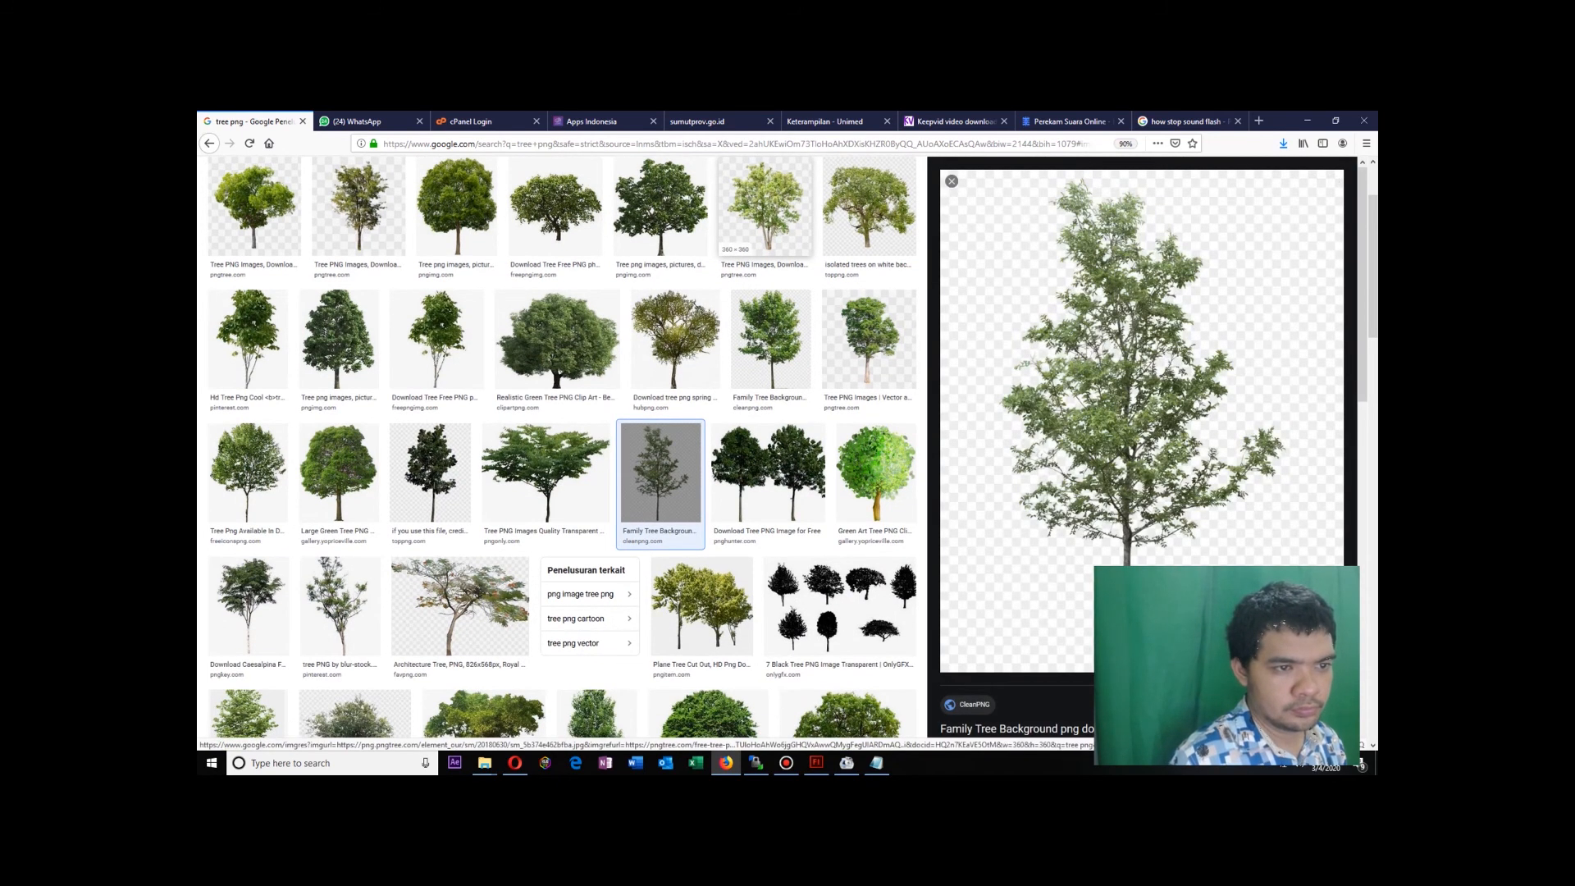
left_click(765, 209)
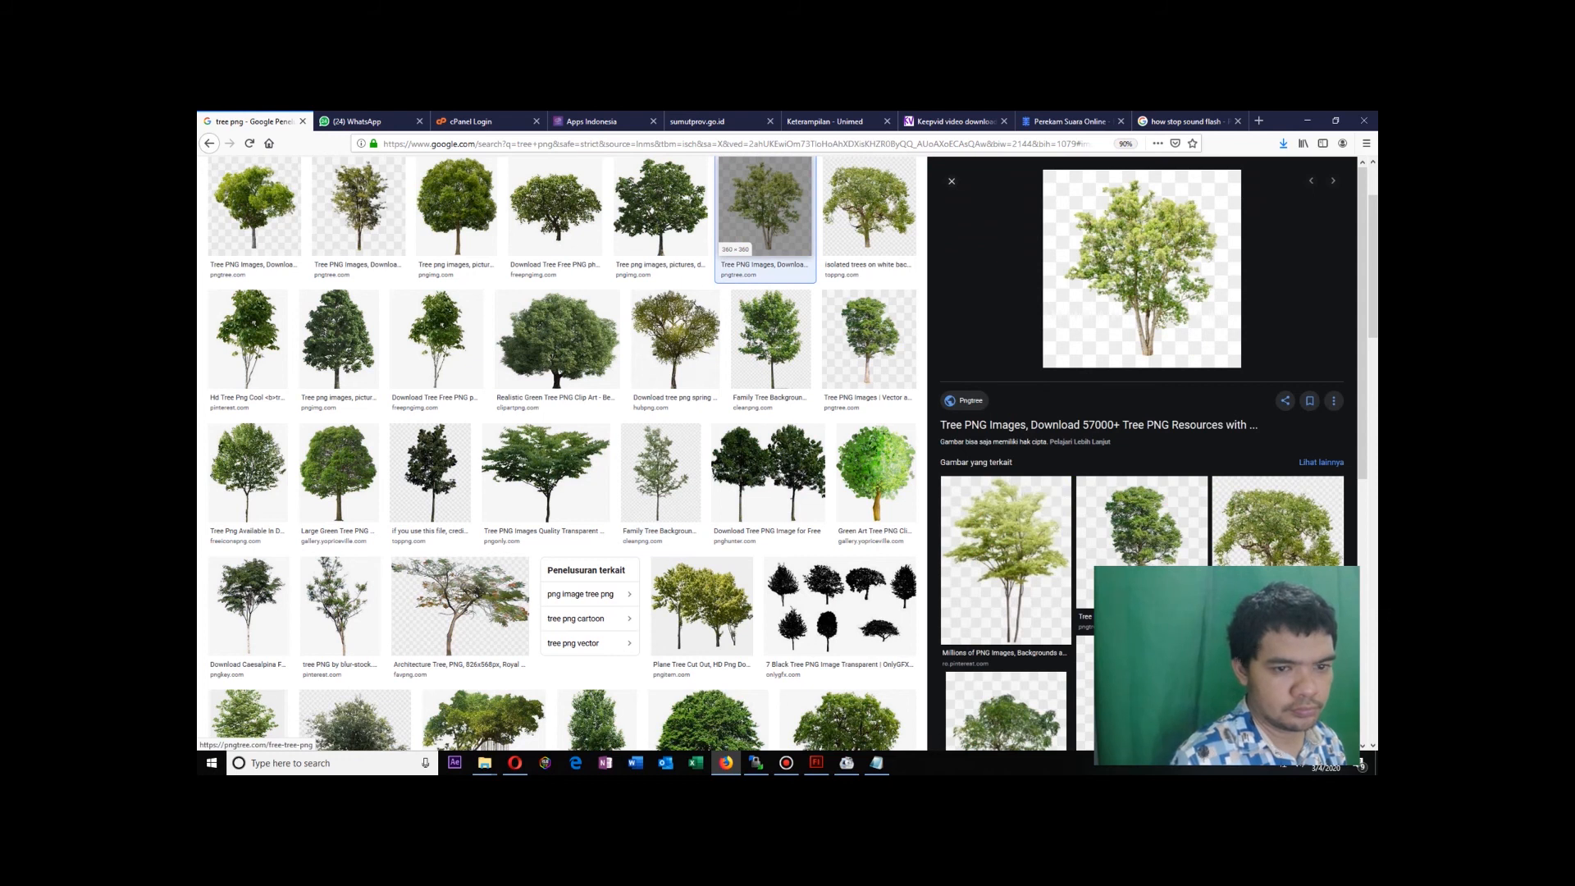
Save the wide tree result from PNG Only as Tree-PNG-Free-Download.png in the tree folder inside Pictures.
left_click(545, 473)
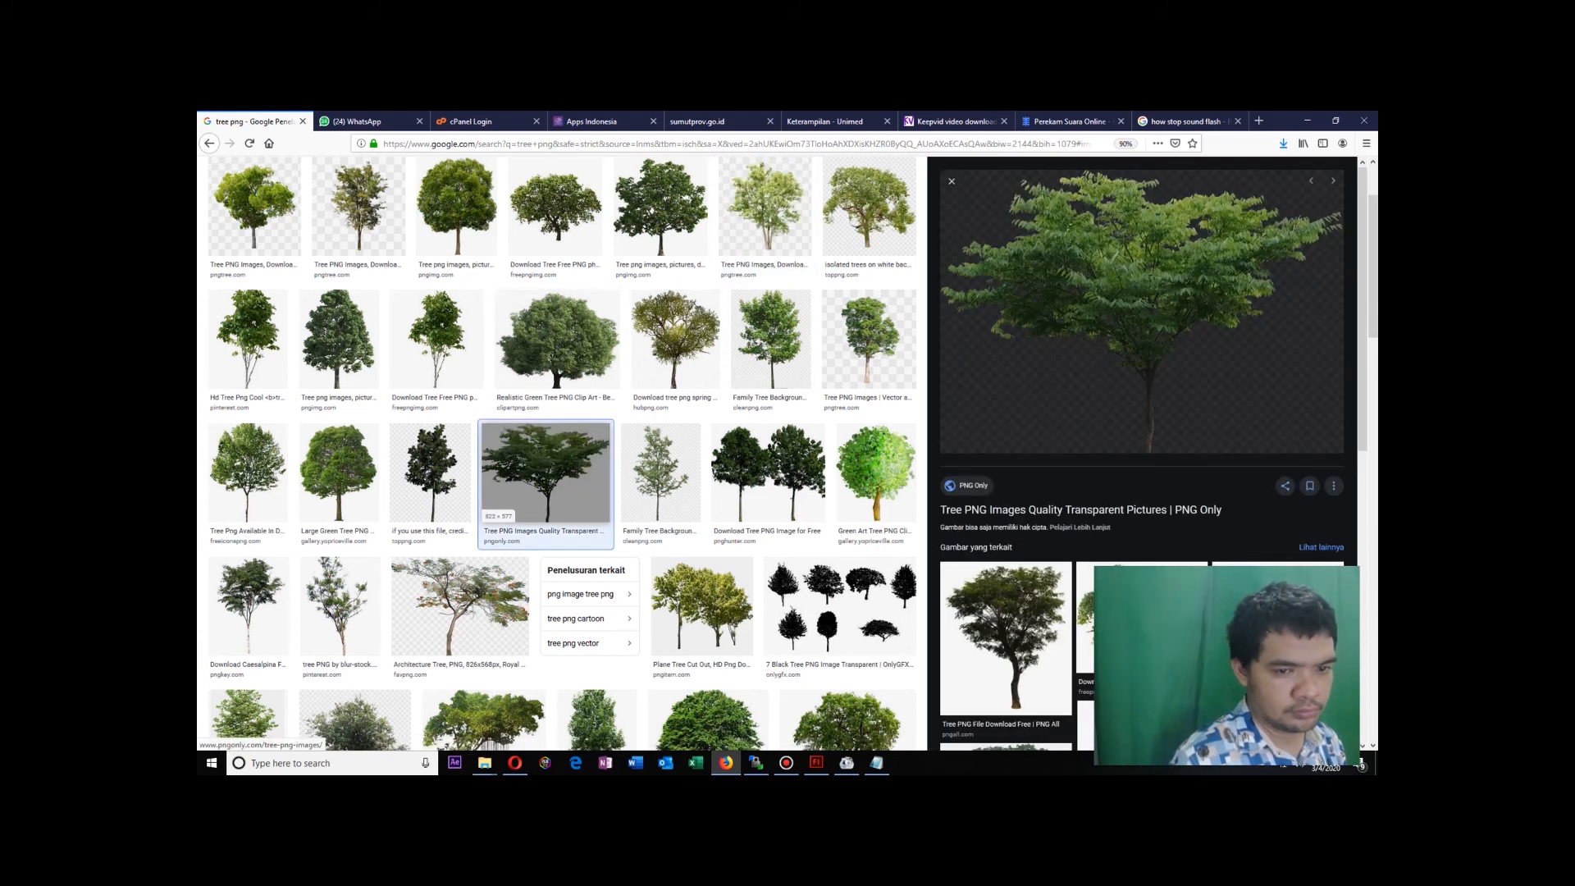
right_click(1158, 289)
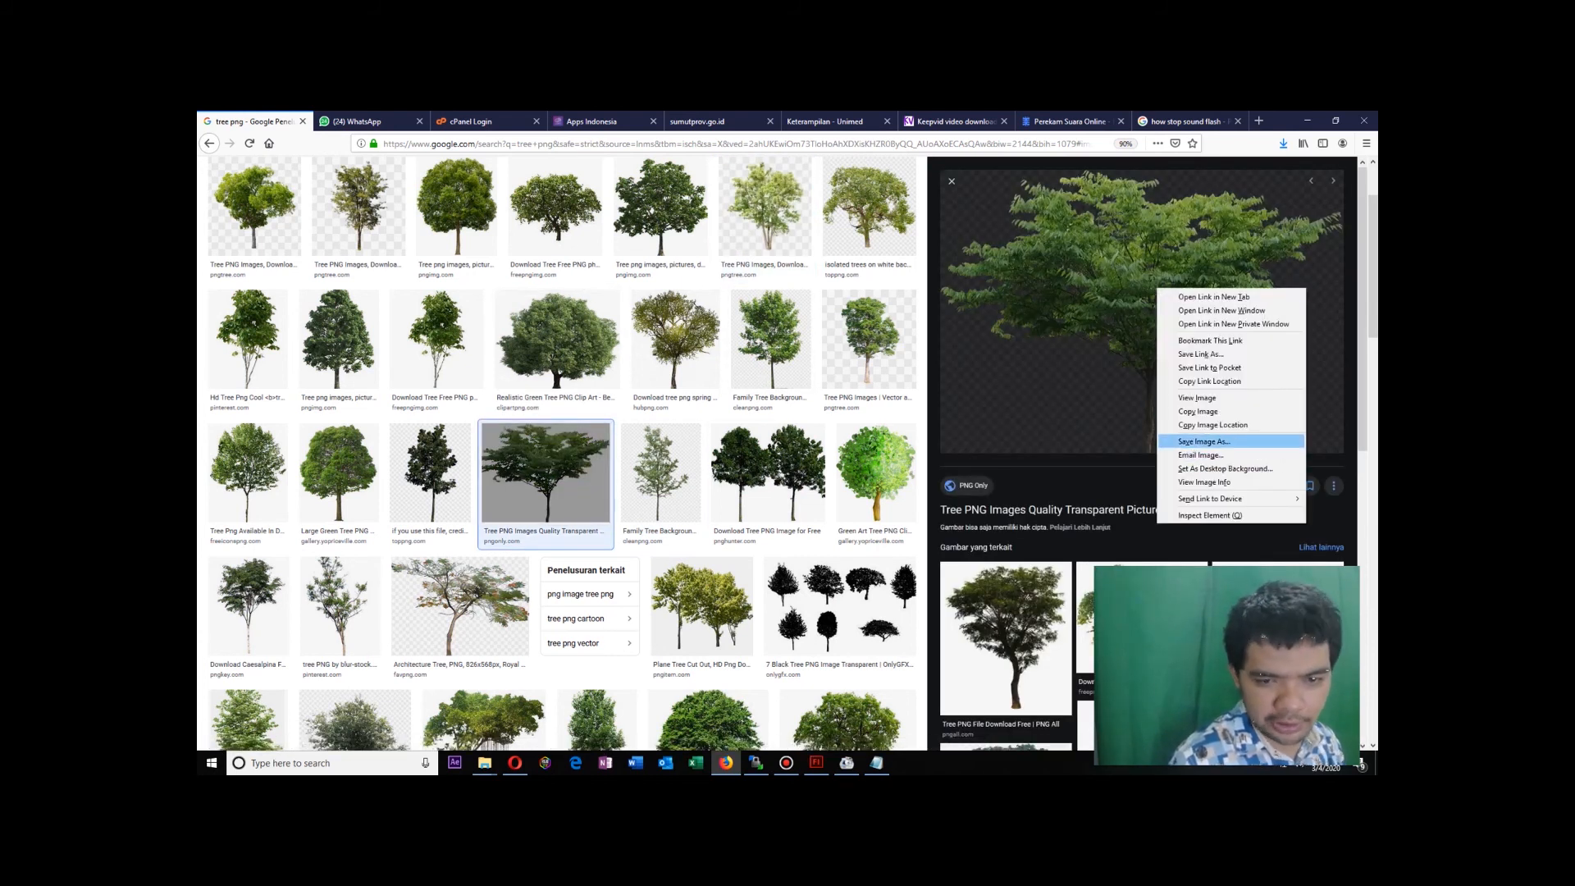
left_click(1203, 441)
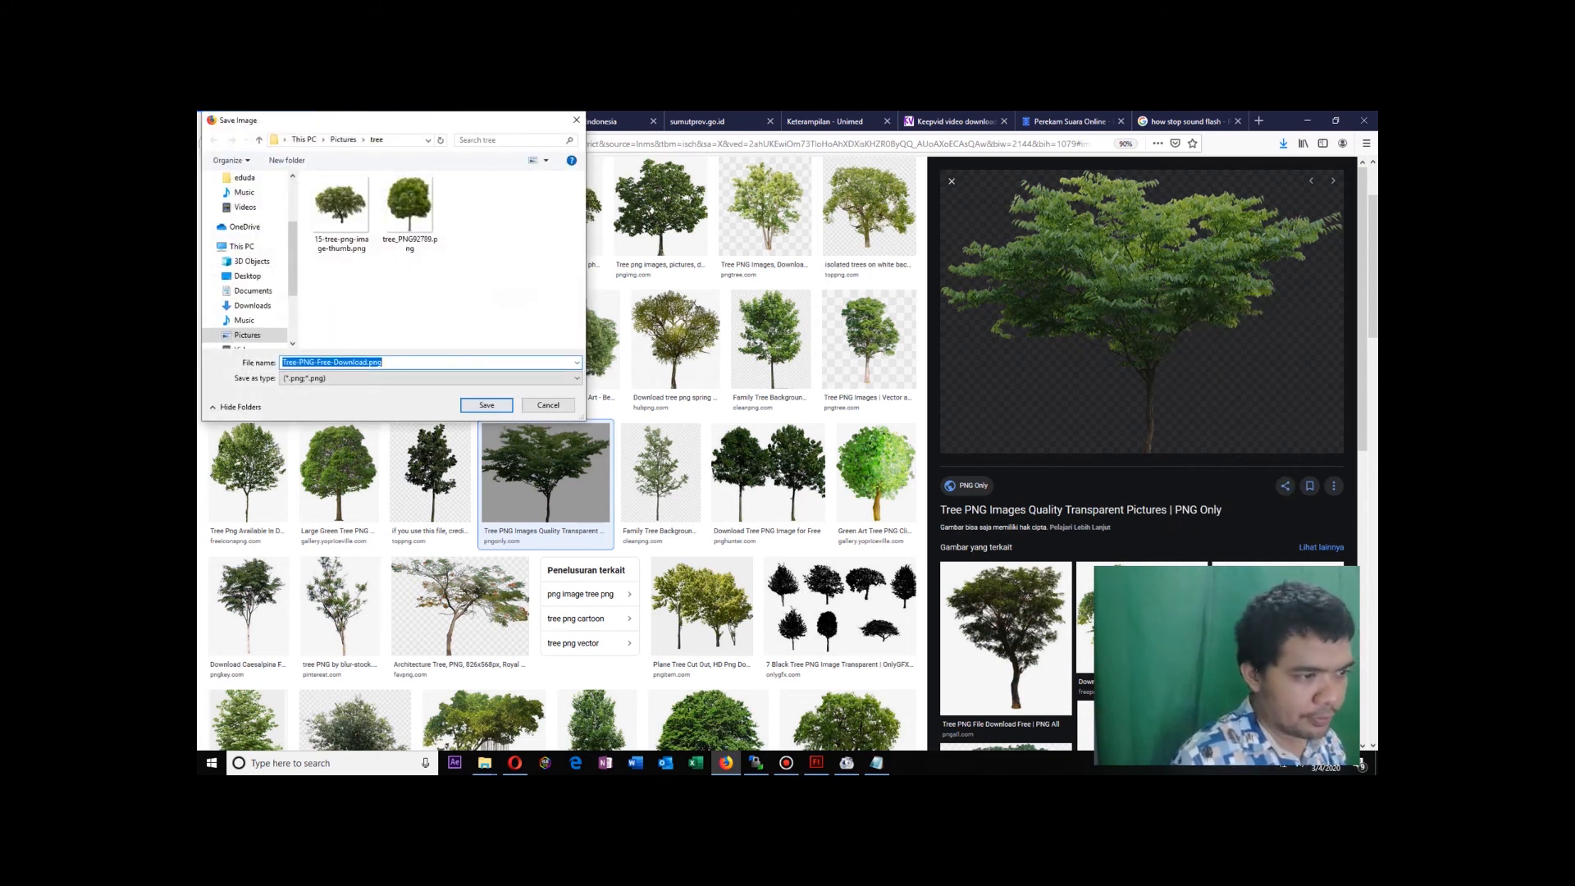
key("Return")
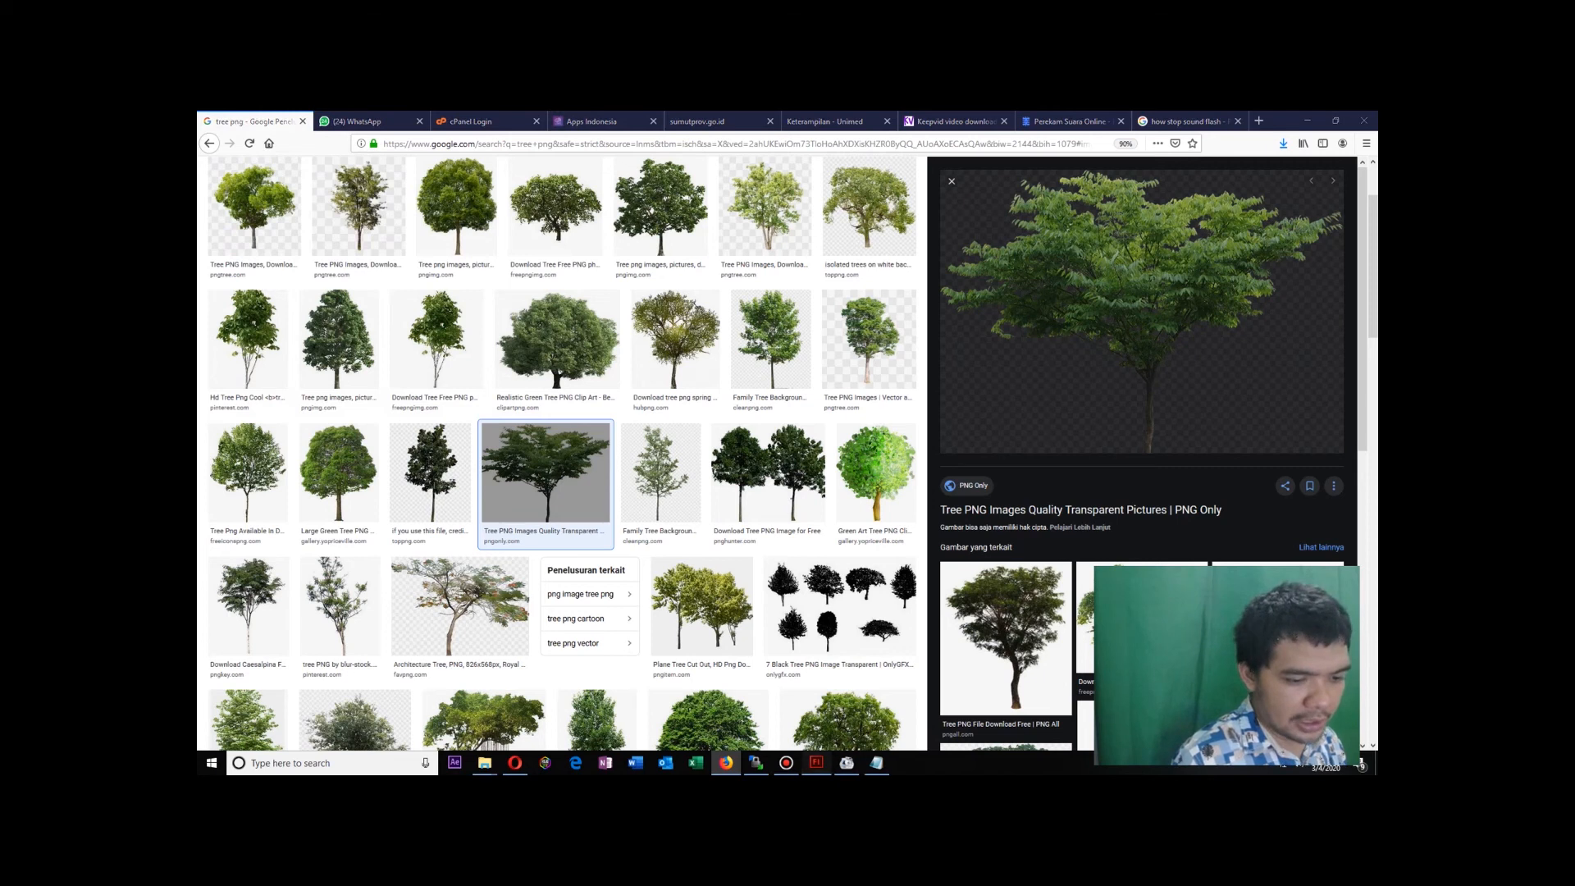
Switch to Flash and import all the tree images from the tree folder inside Pictures into the library.
left_click(815, 762)
left_click(231, 119)
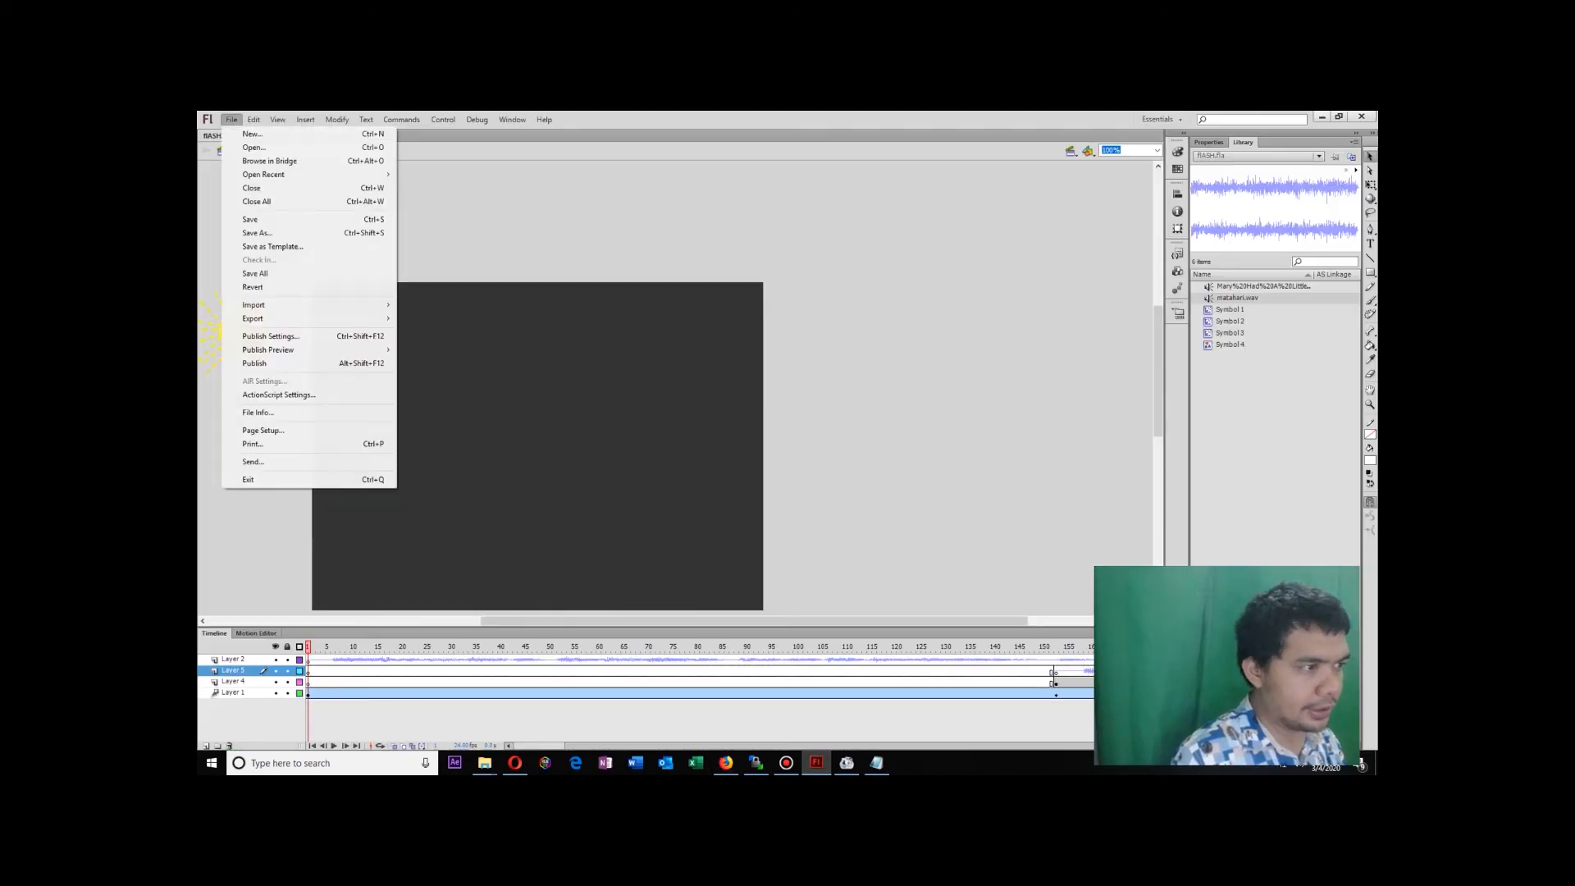
mouse_move(328, 304)
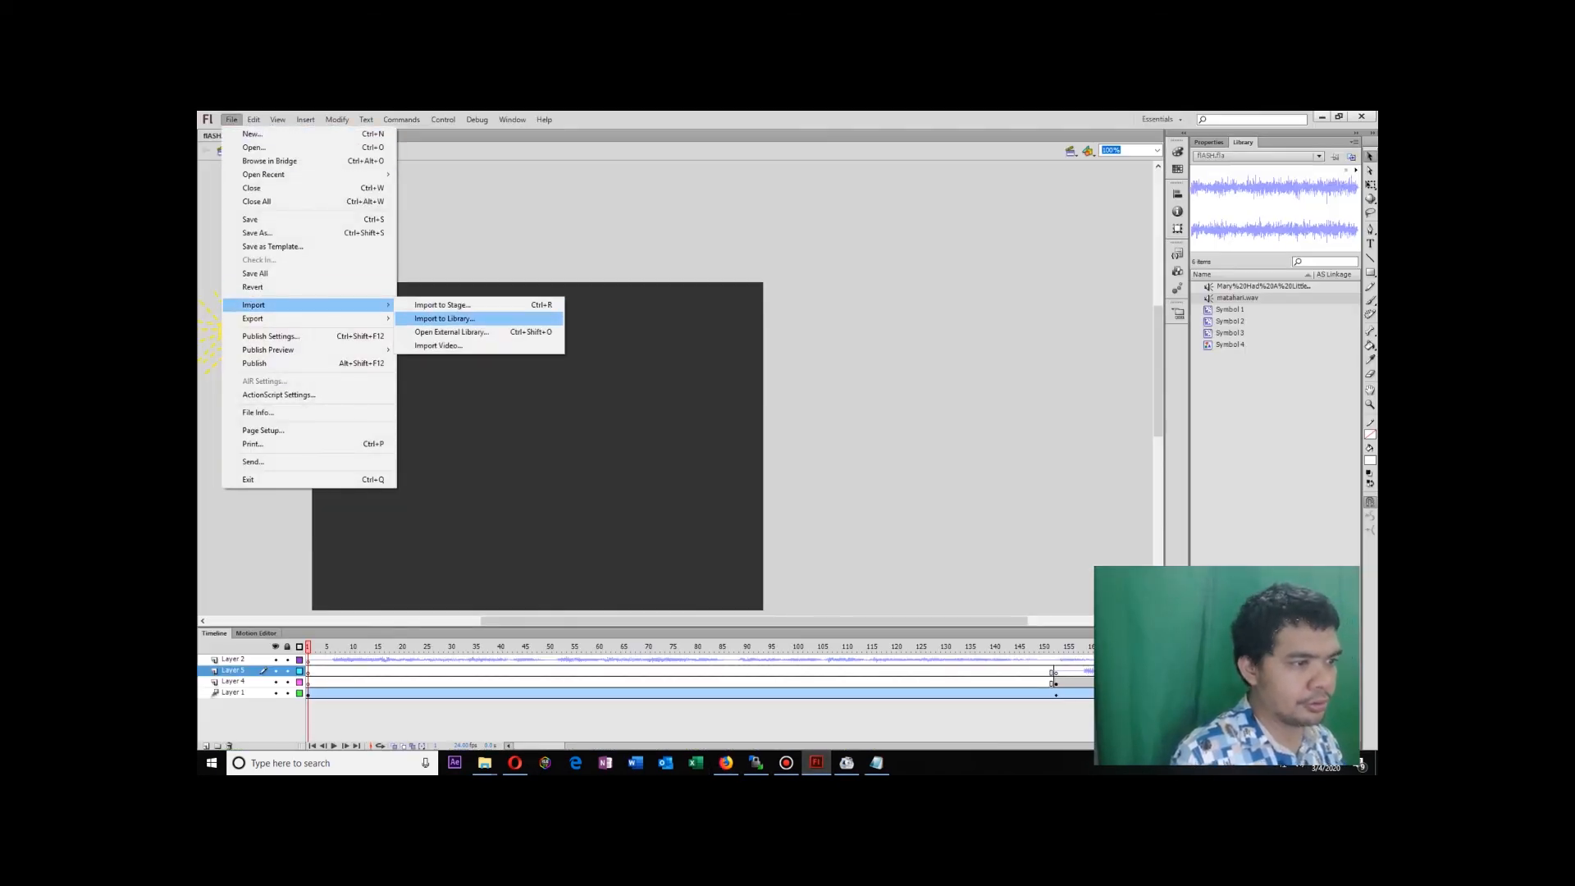
left_click(443, 318)
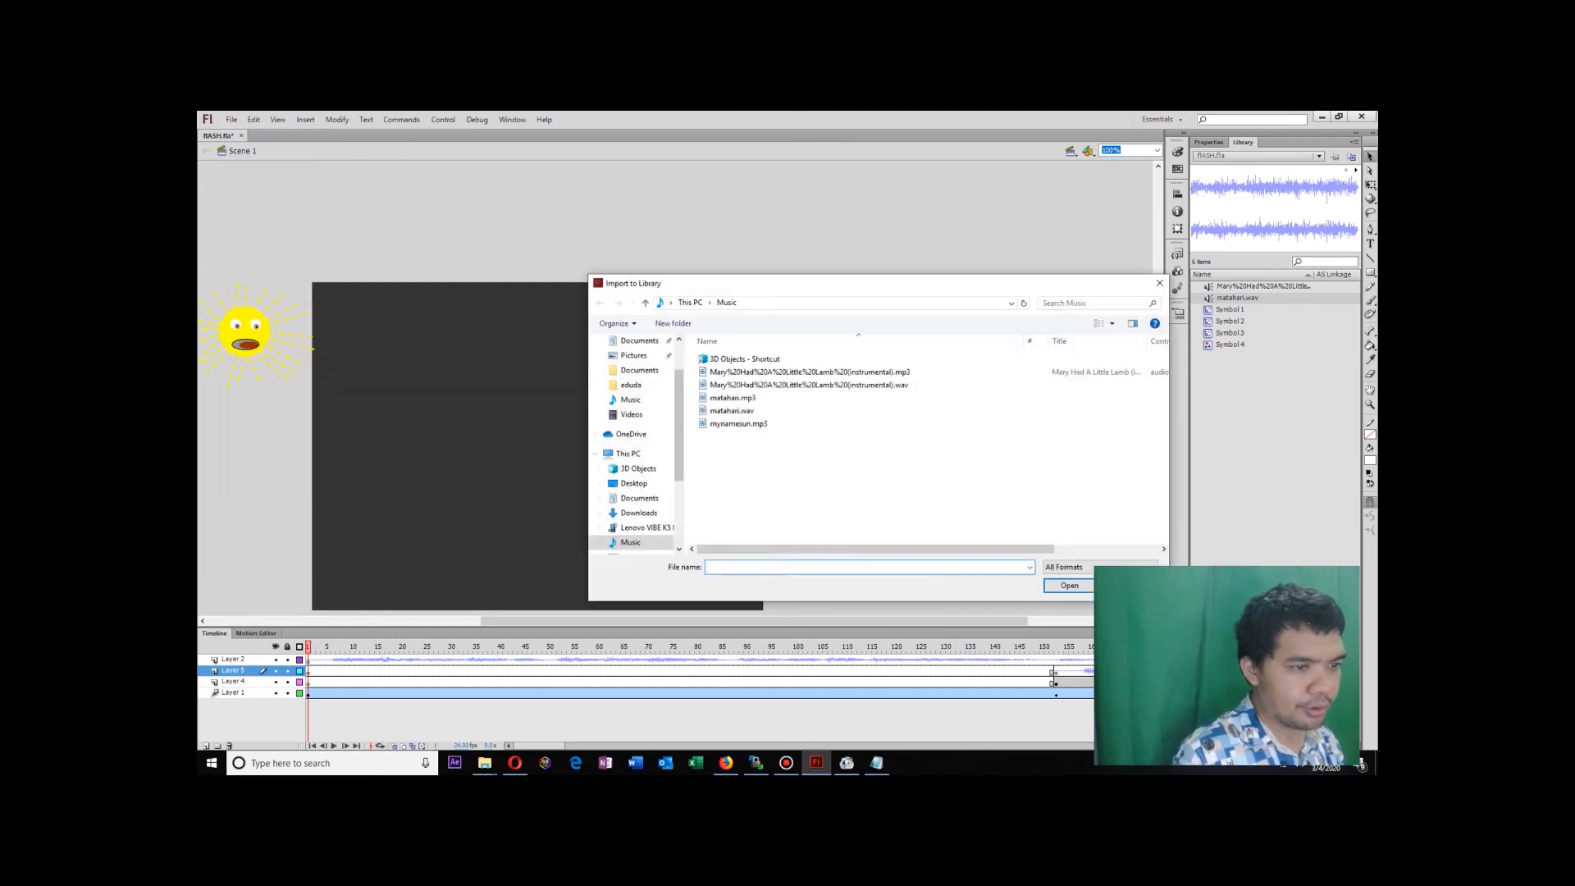
scroll(632, 493, "down", 1)
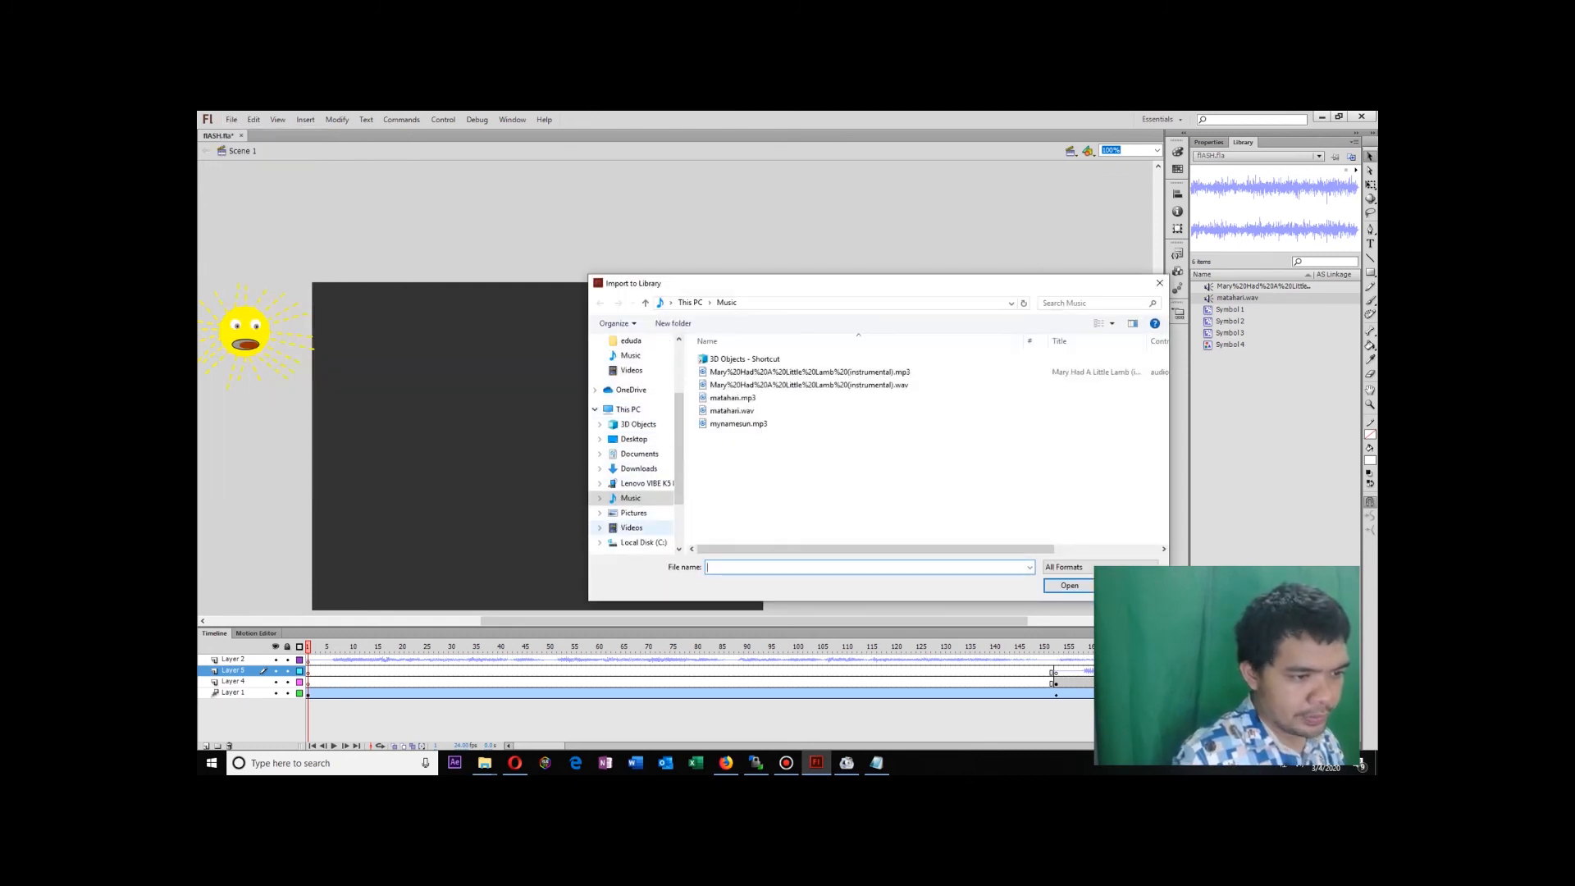
left_click(634, 512)
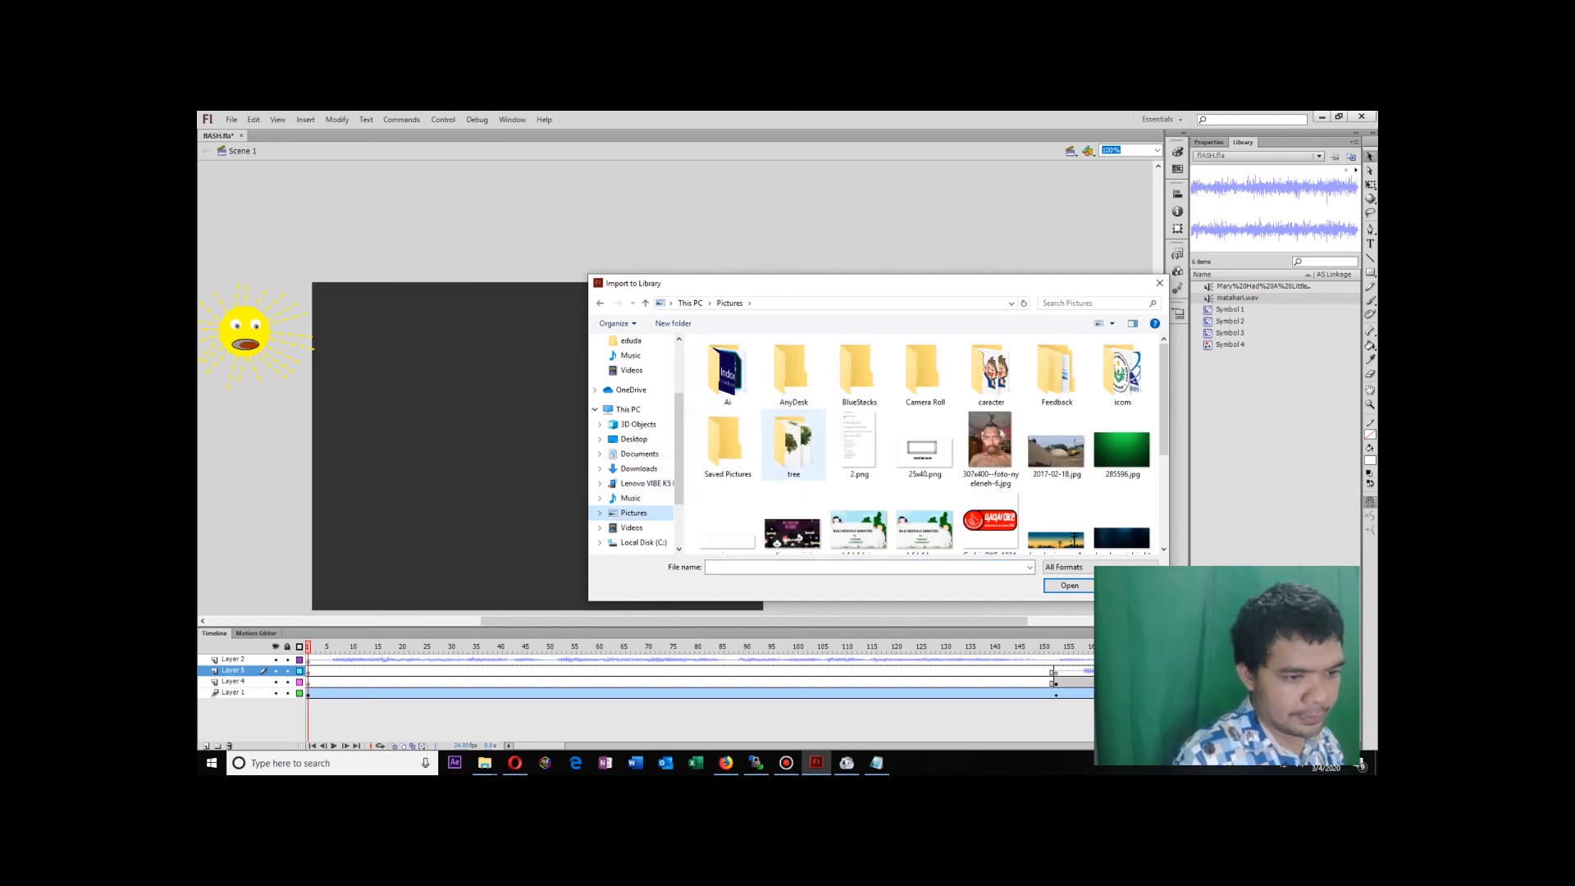
double_click(794, 447)
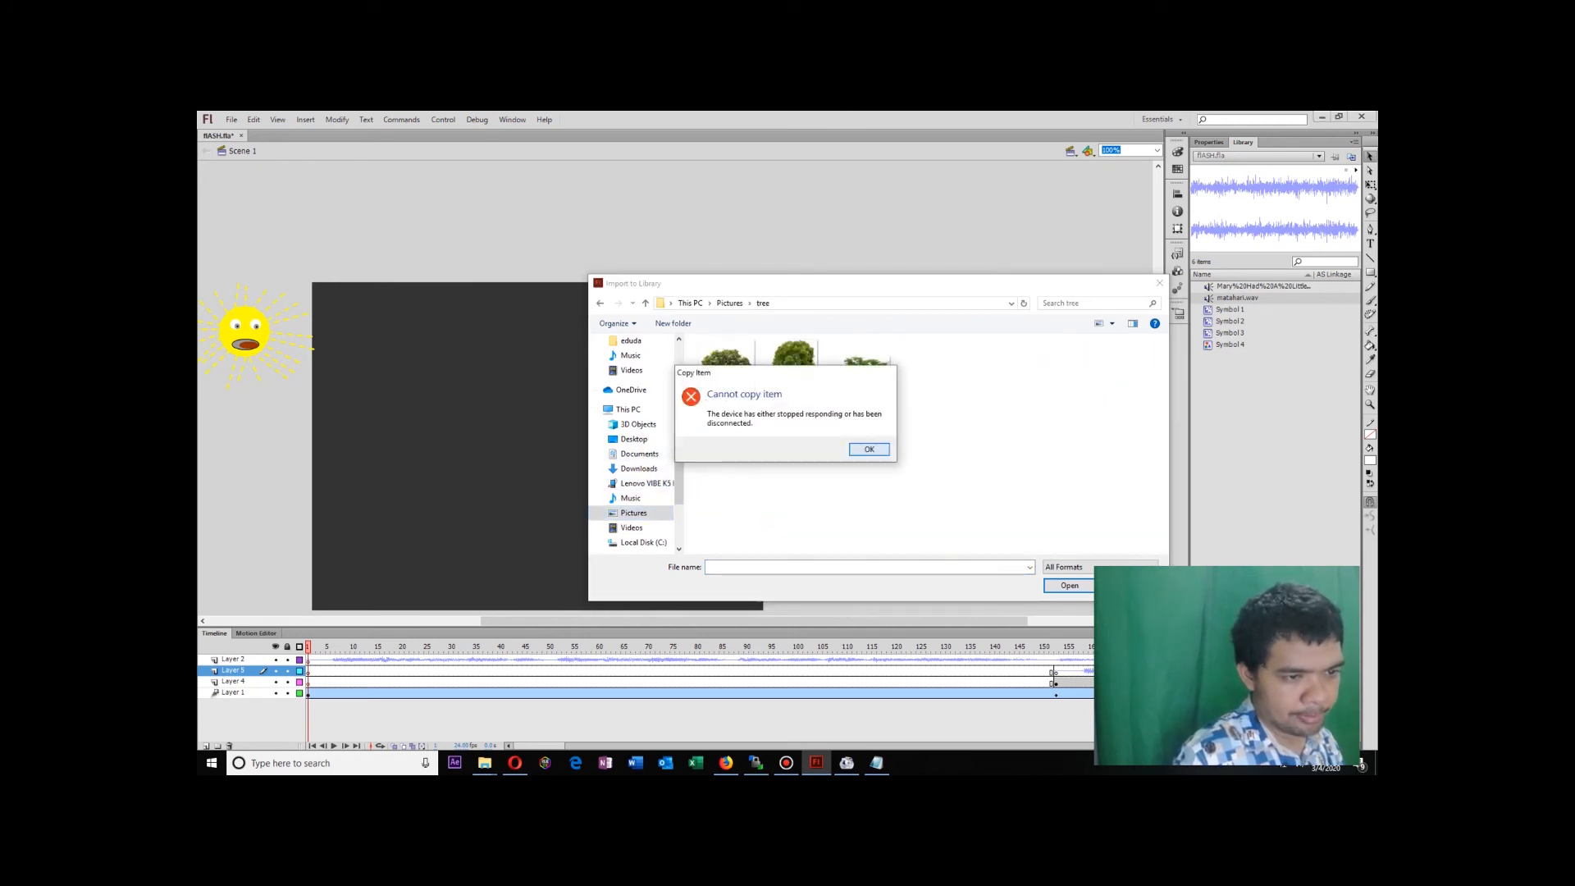
key("Return")
key("ctrl+a")
key("Return")
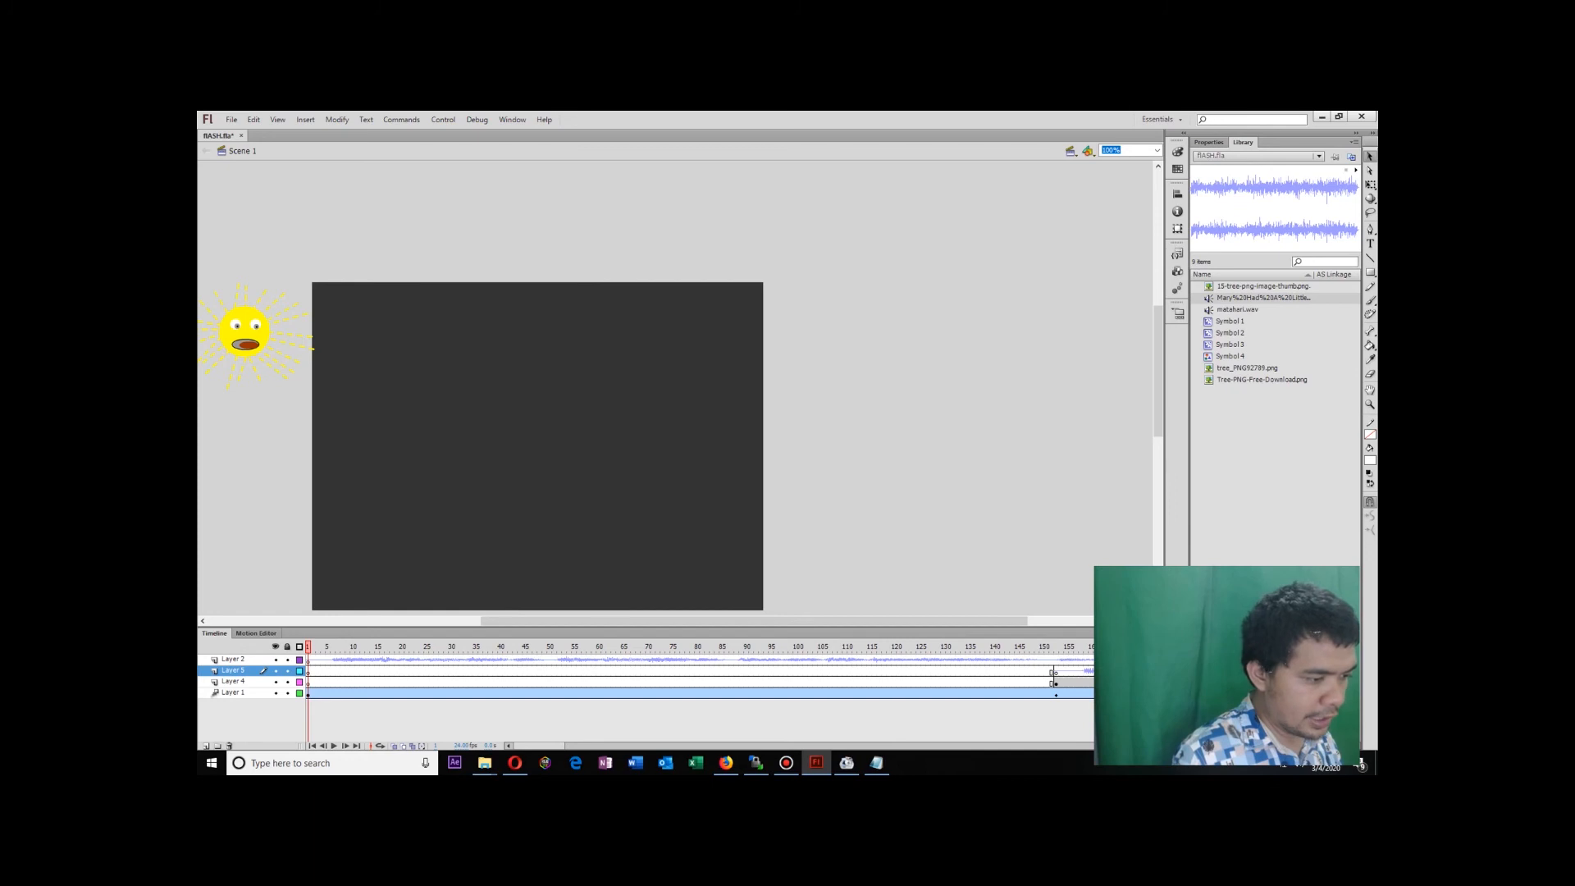
Add a new layer to the main timeline, move it beneath Layer 1 and select its first frame.
left_click(206, 746)
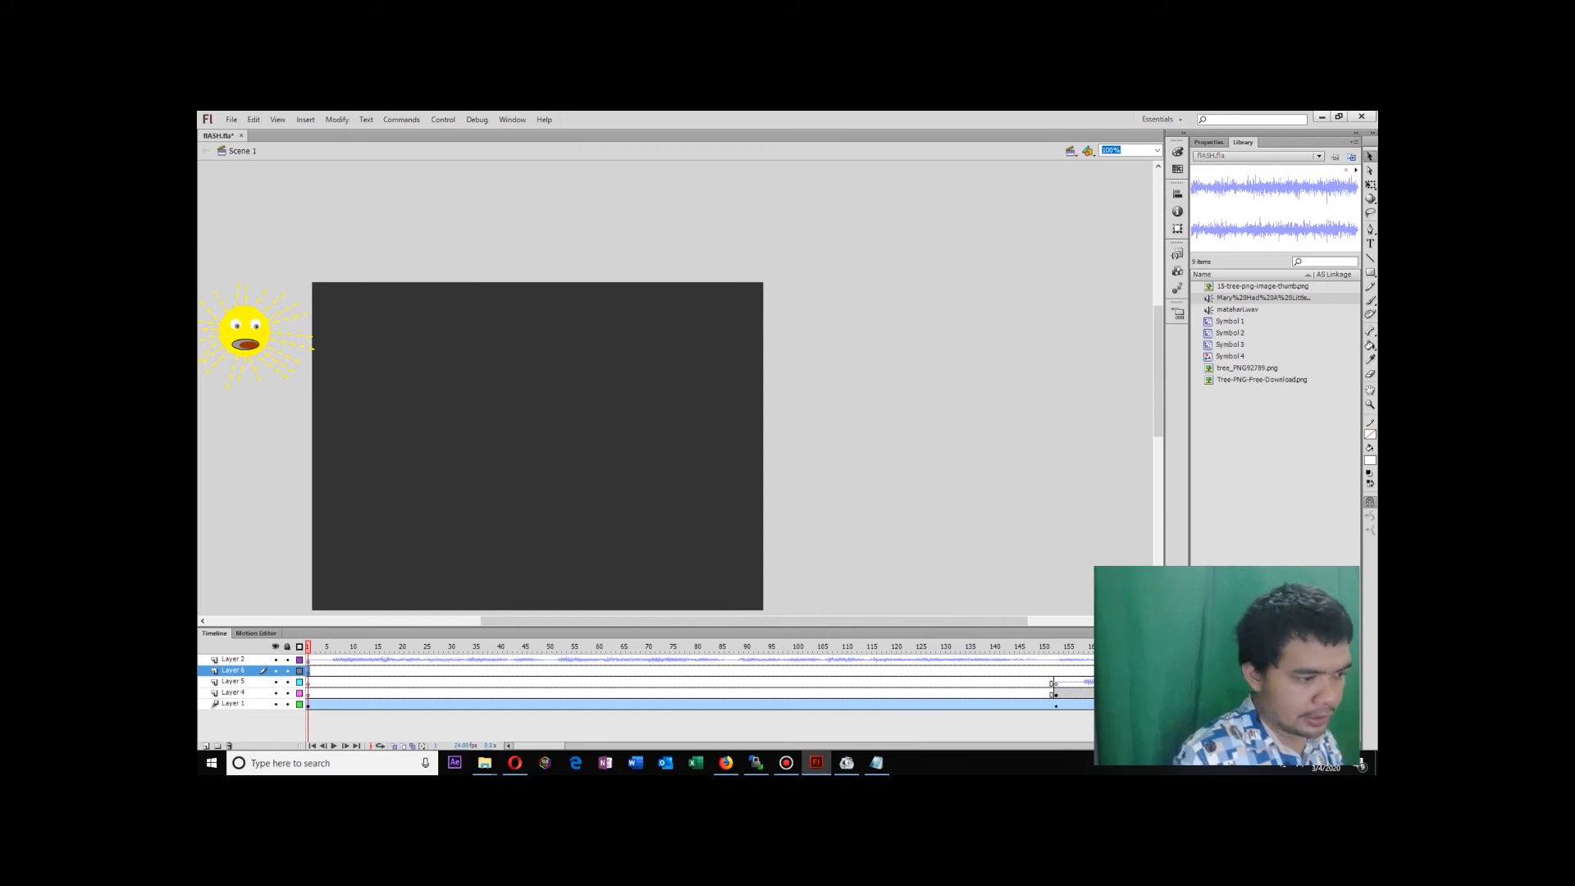
left_click_drag(209, 665, 209, 709)
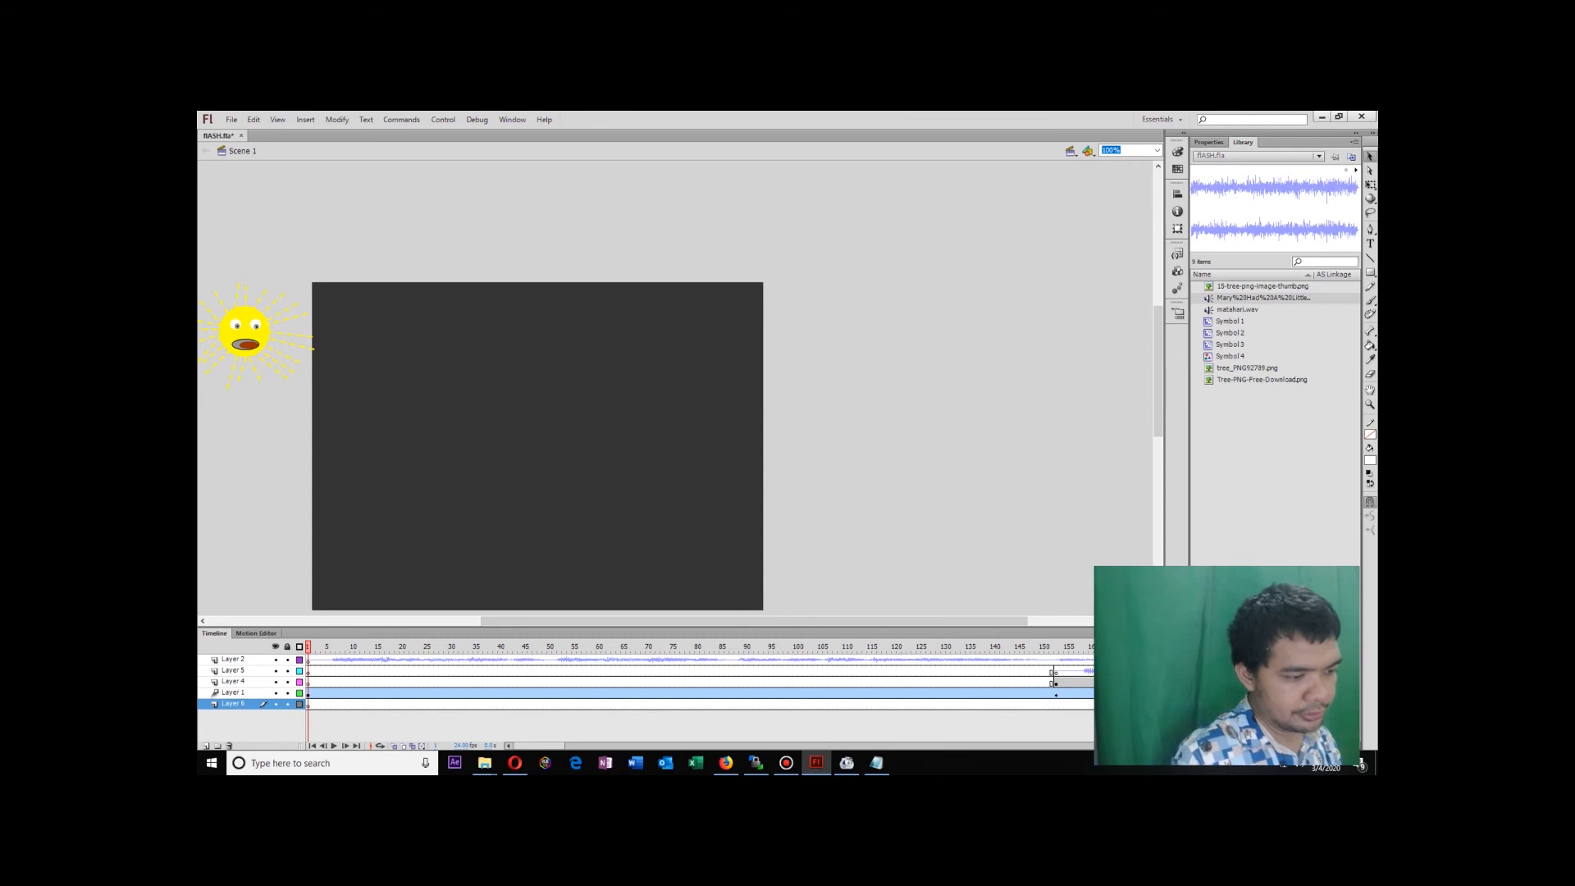
left_click(312, 704)
left_click(308, 704)
Place 15-tree-png-image-thumb.png at the stage's left side and scale it down slightly with Free Transform.
left_click(1230, 320)
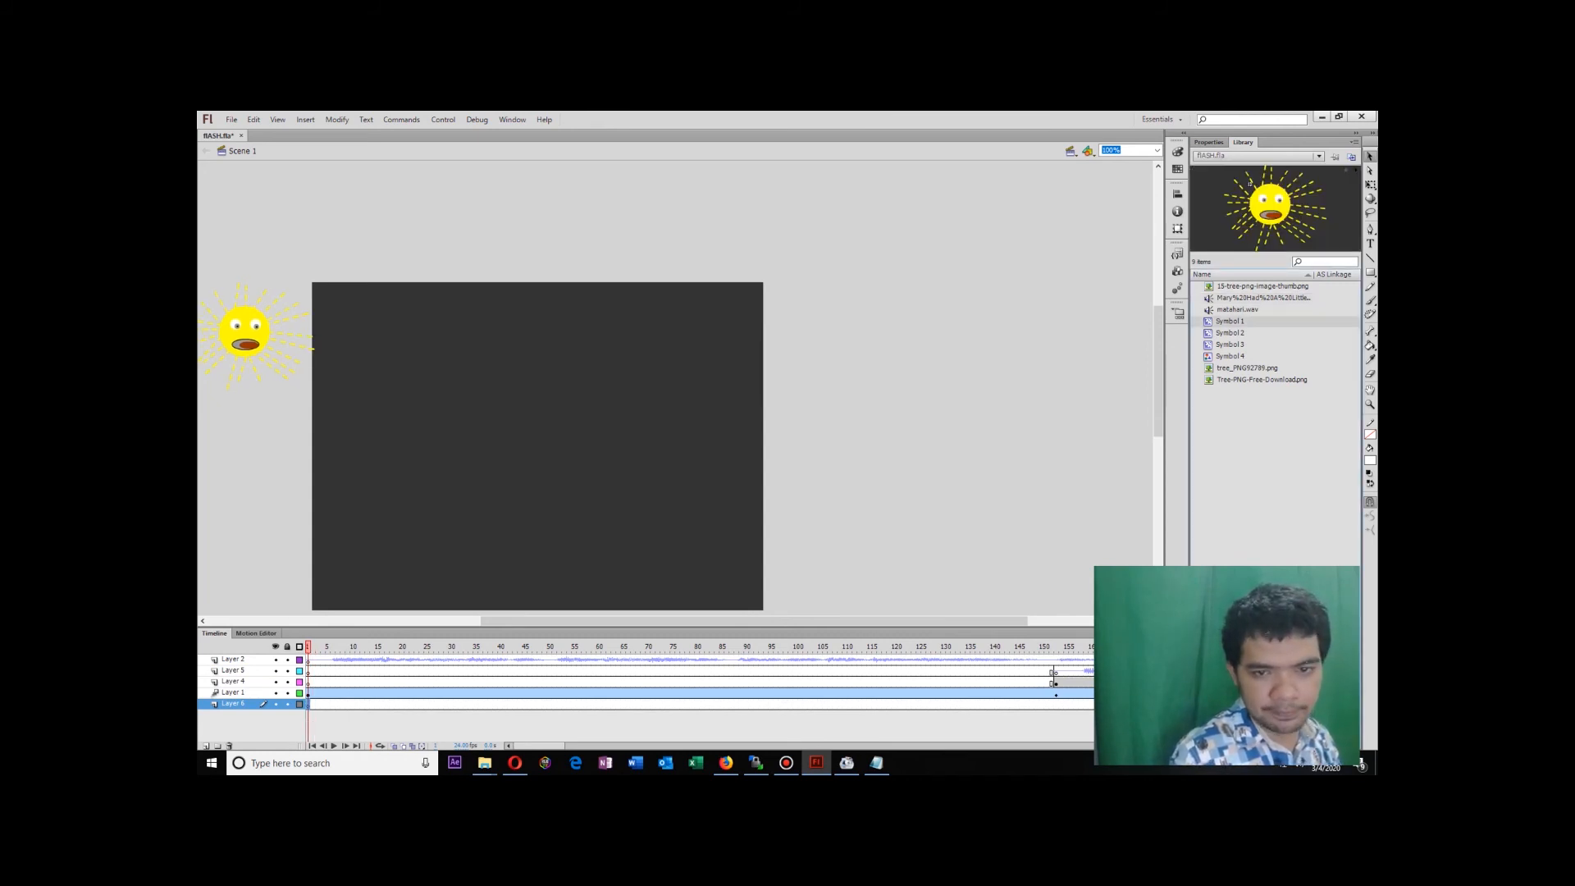
left_click(1262, 298)
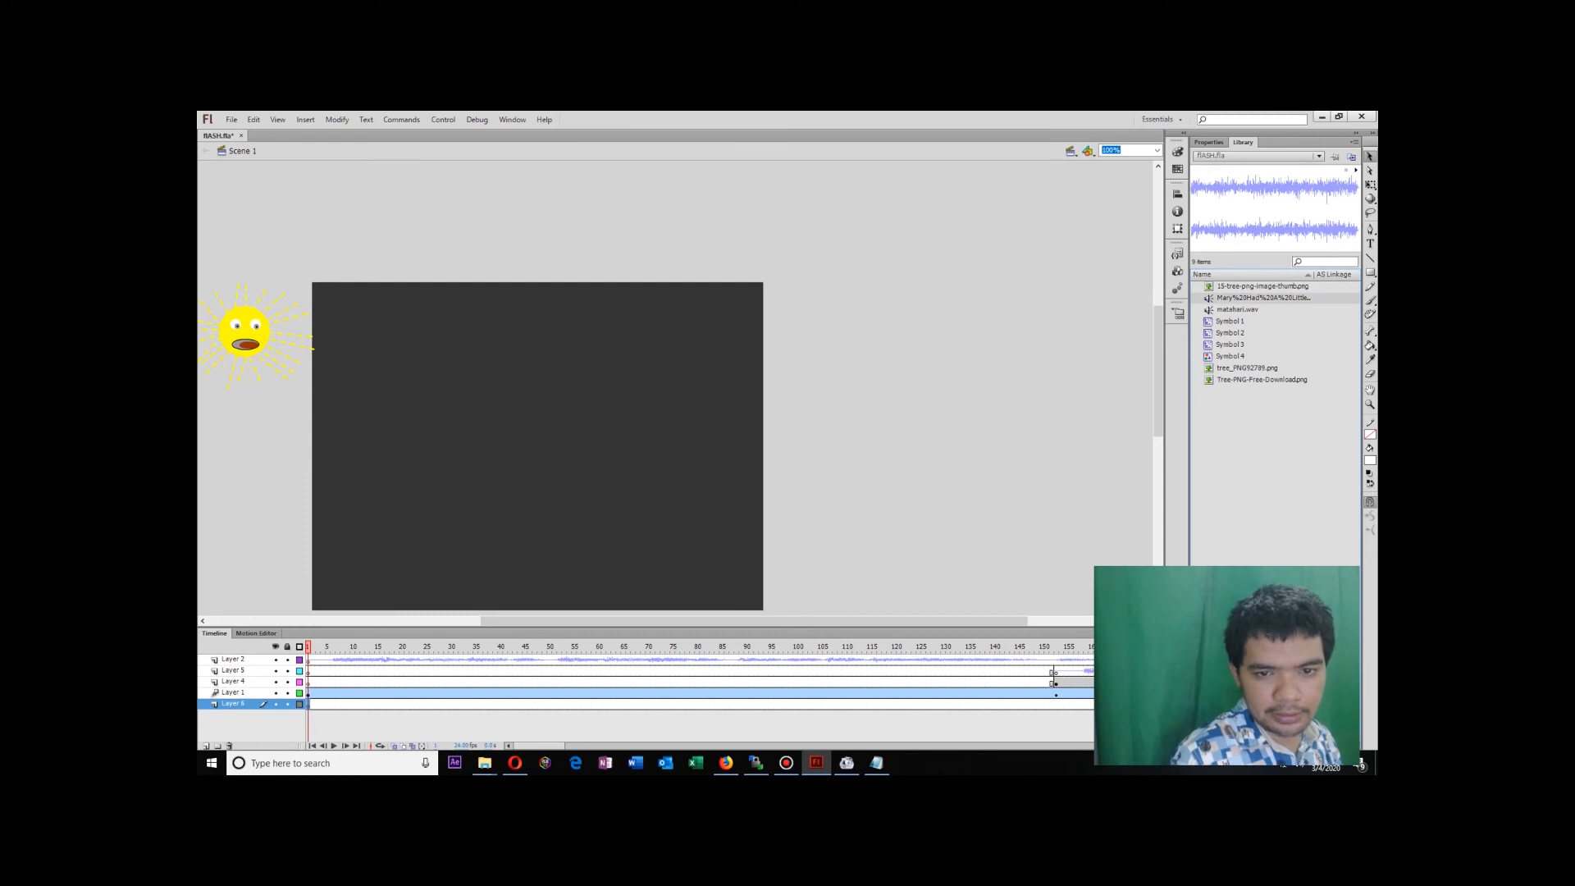
left_click_drag(1263, 286, 394, 467)
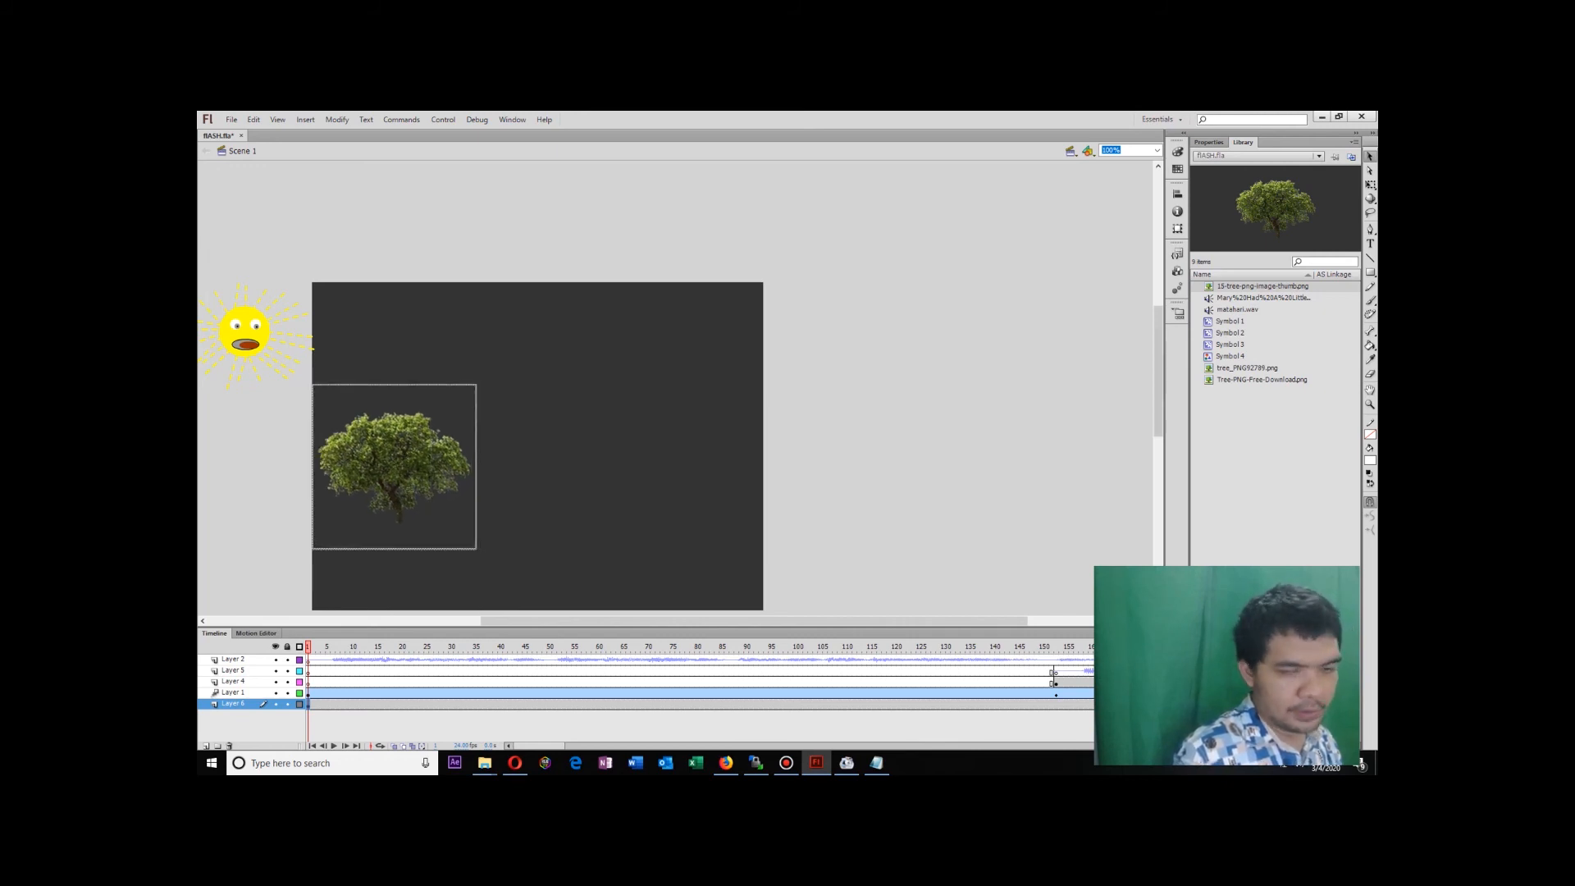
left_click(1369, 185)
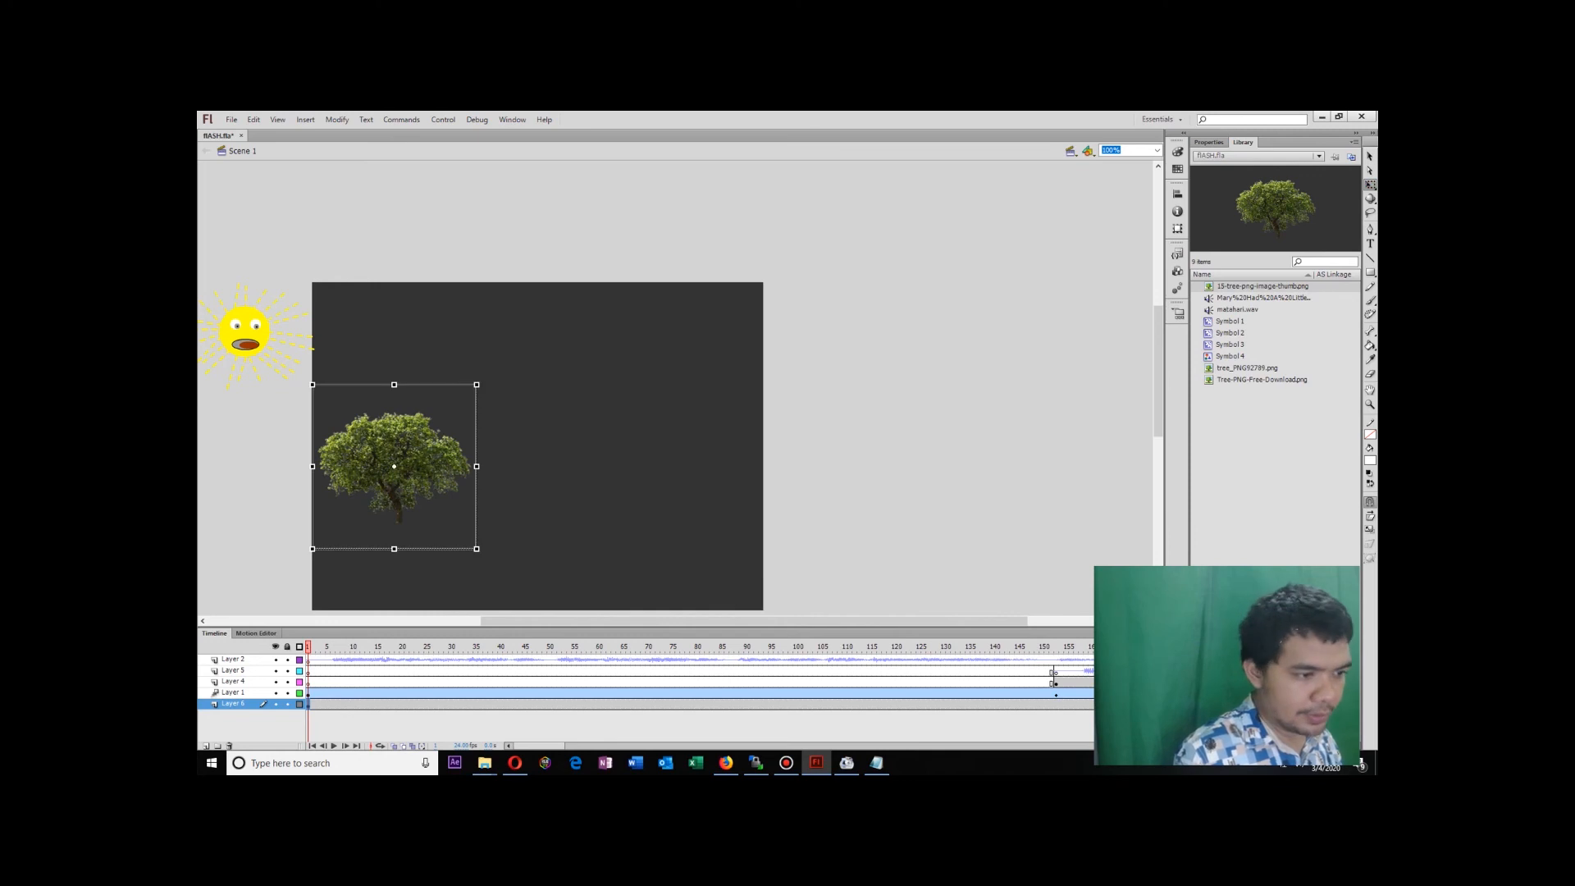
mouse_move(476, 549)
left_mouse_down()
mouse_move(386, 510)
mouse_move(453, 545)
left_mouse_up()
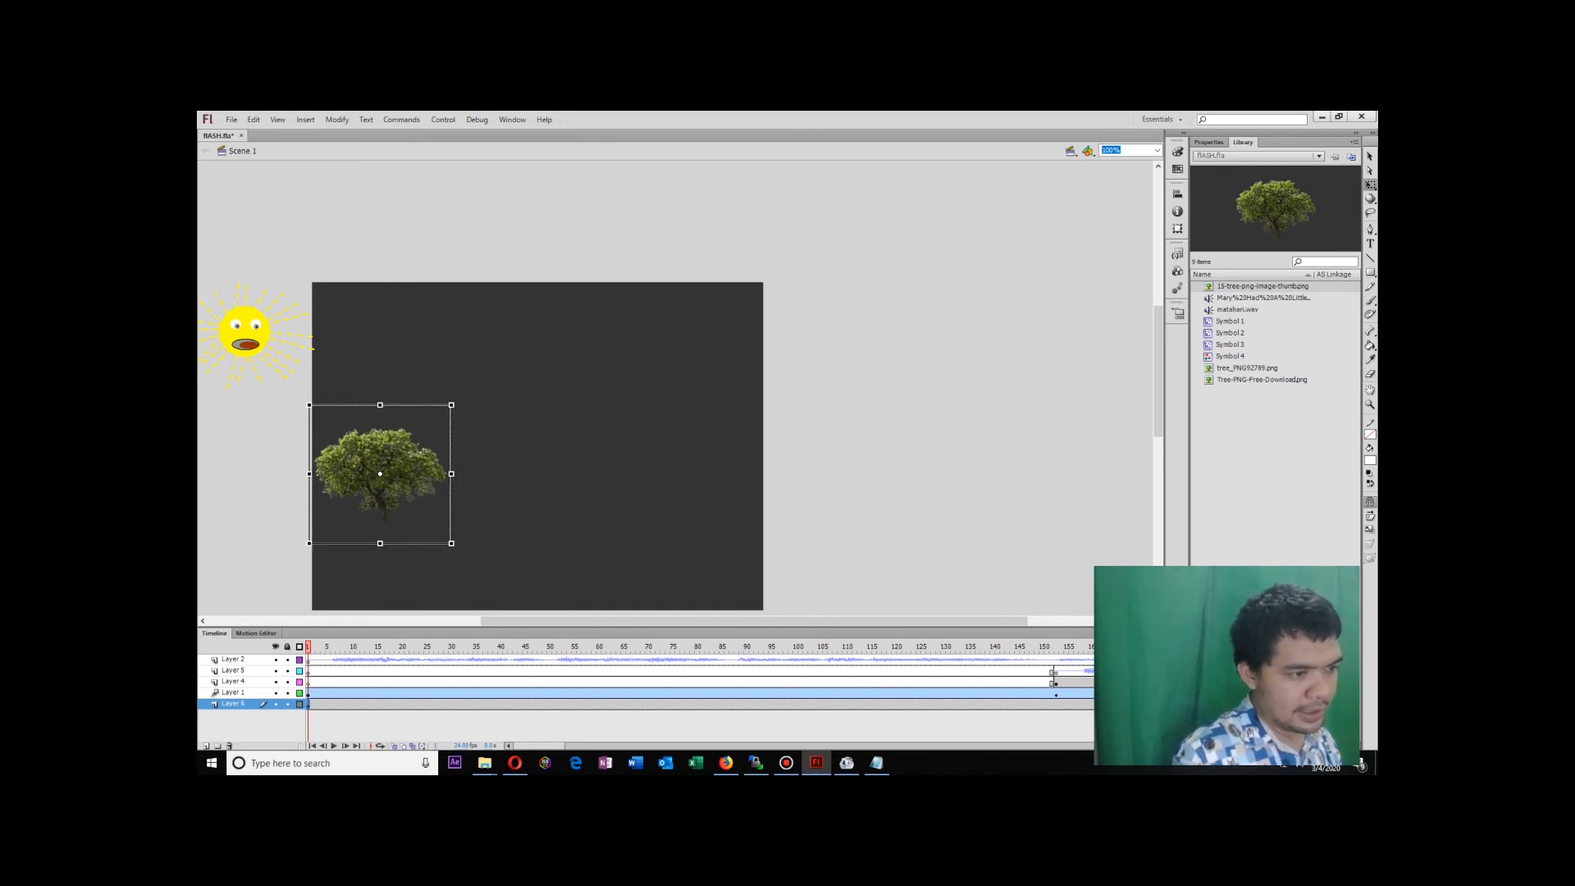
key("Escape")
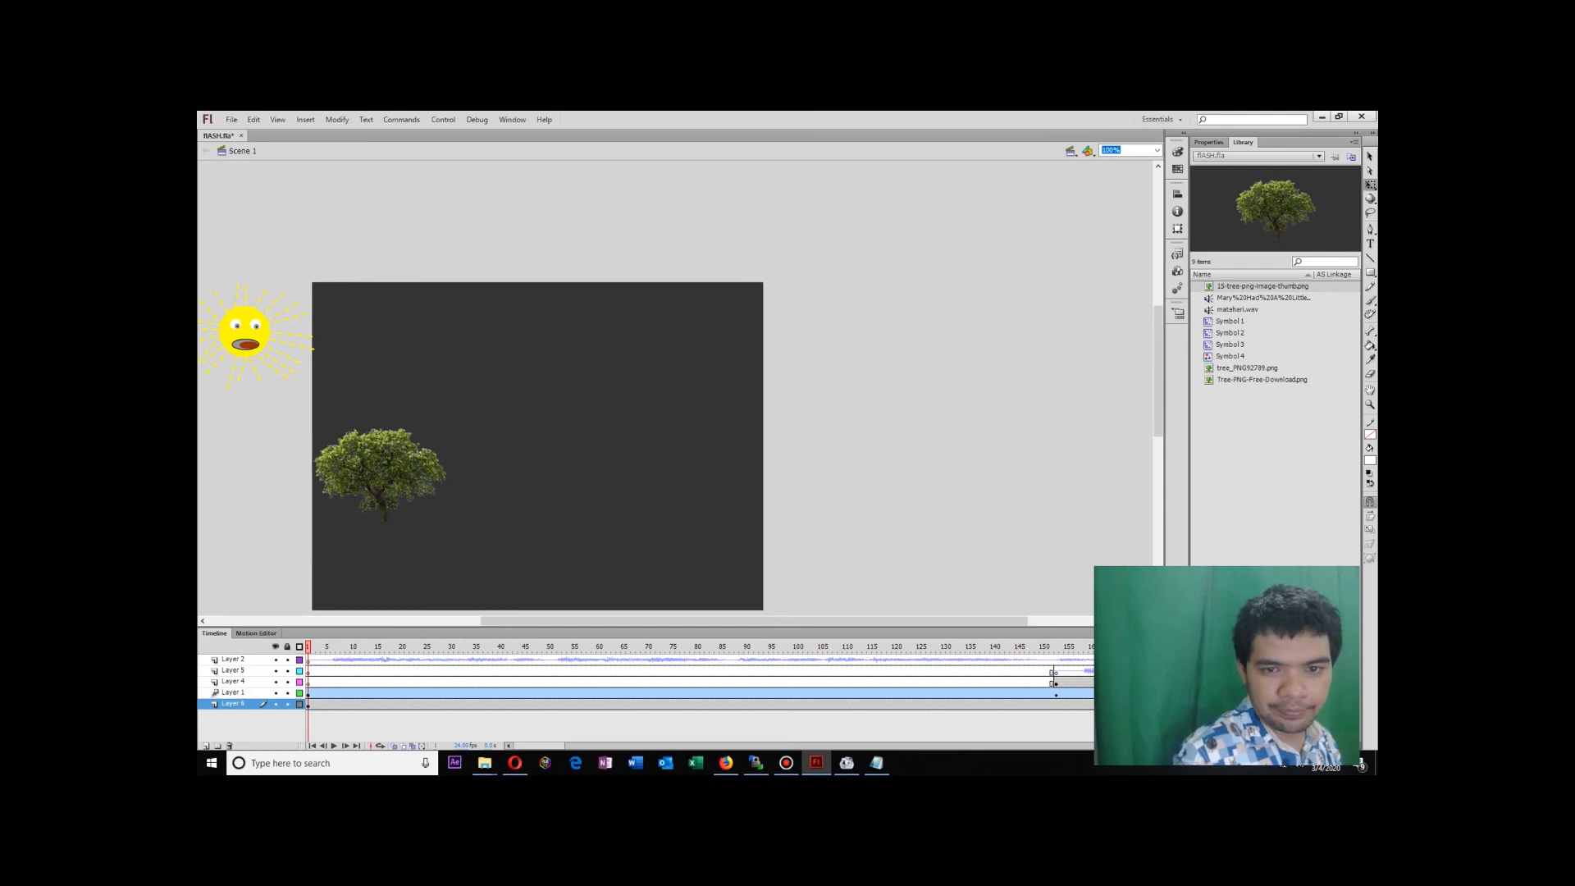
Place tree_PNG92789.png on the stage, scale it down and position it beside the first tree.
left_click_drag(1247, 368, 531, 477)
left_click_drag(733, 259, 653, 389)
left_click_drag(560, 469, 510, 504)
left_click_drag(595, 587, 574, 566)
left_click_drag(502, 506, 502, 495)
Place Tree-PNG-Free-Download.png on the stage, shrink it to match the other trees and position it to the right of them.
left_click_drag(1262, 379, 694, 451)
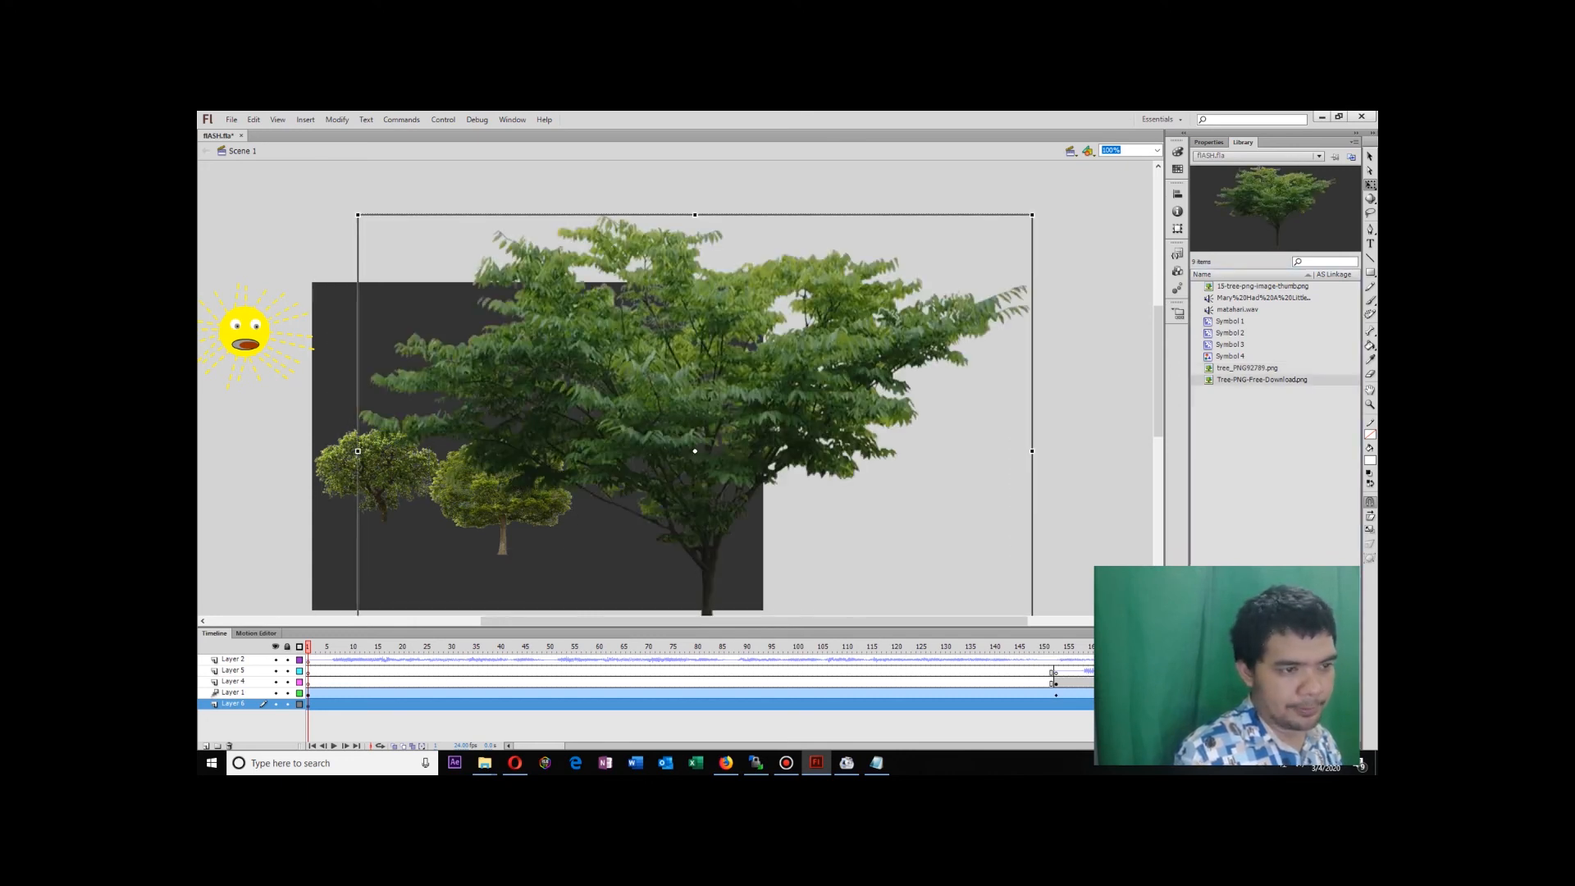
left_click_drag(358, 214, 587, 333)
left_click_drag(695, 450, 647, 480)
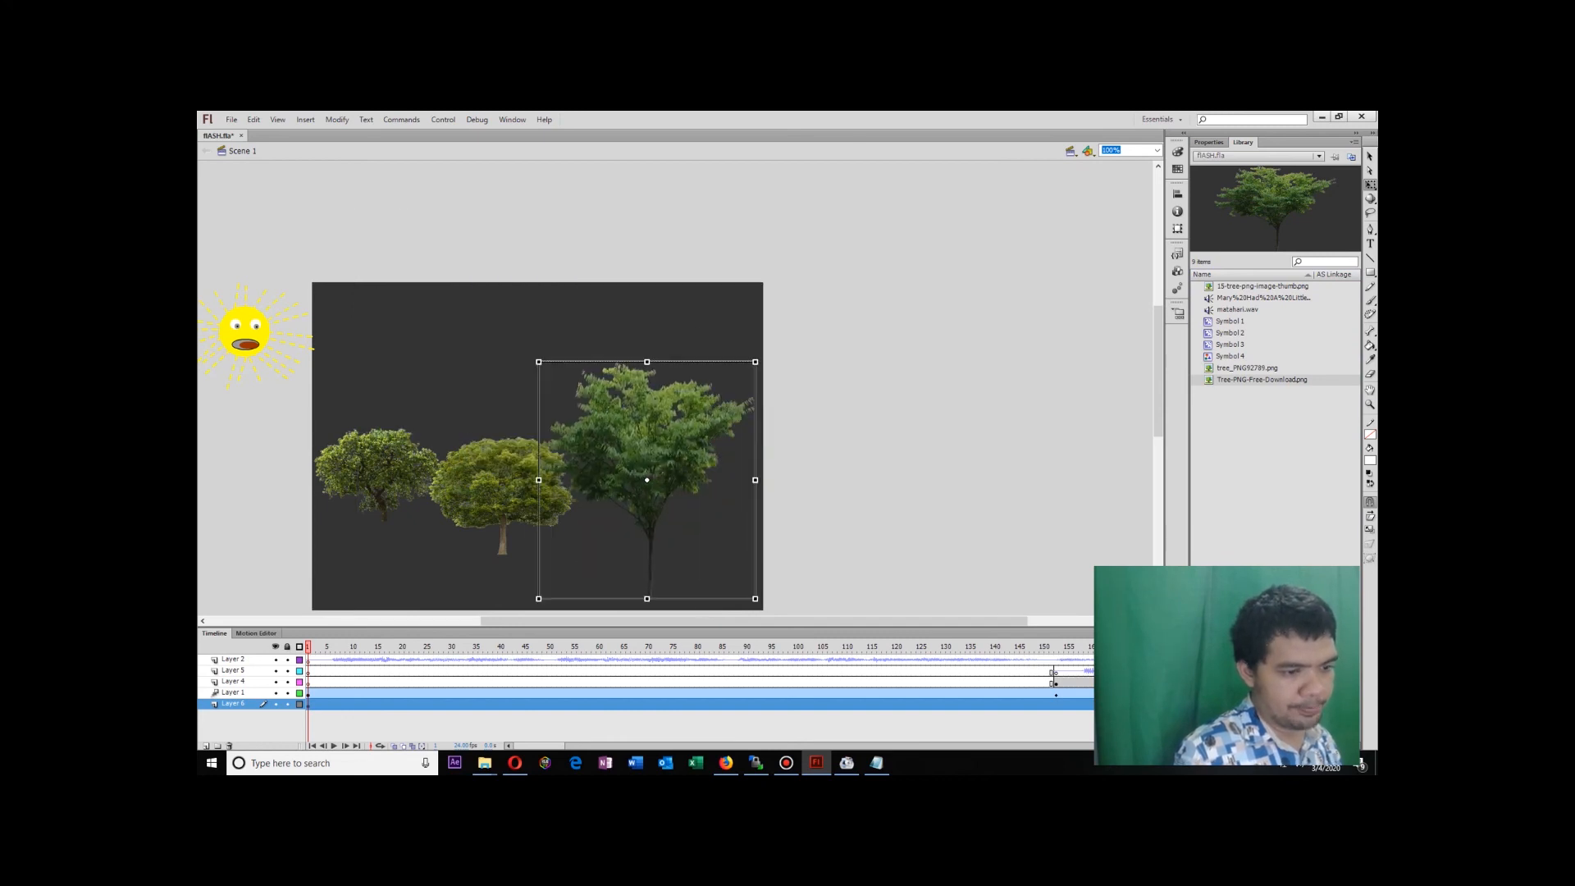
left_click_drag(754, 362, 742, 397)
left_click_drag(673, 484, 664, 504)
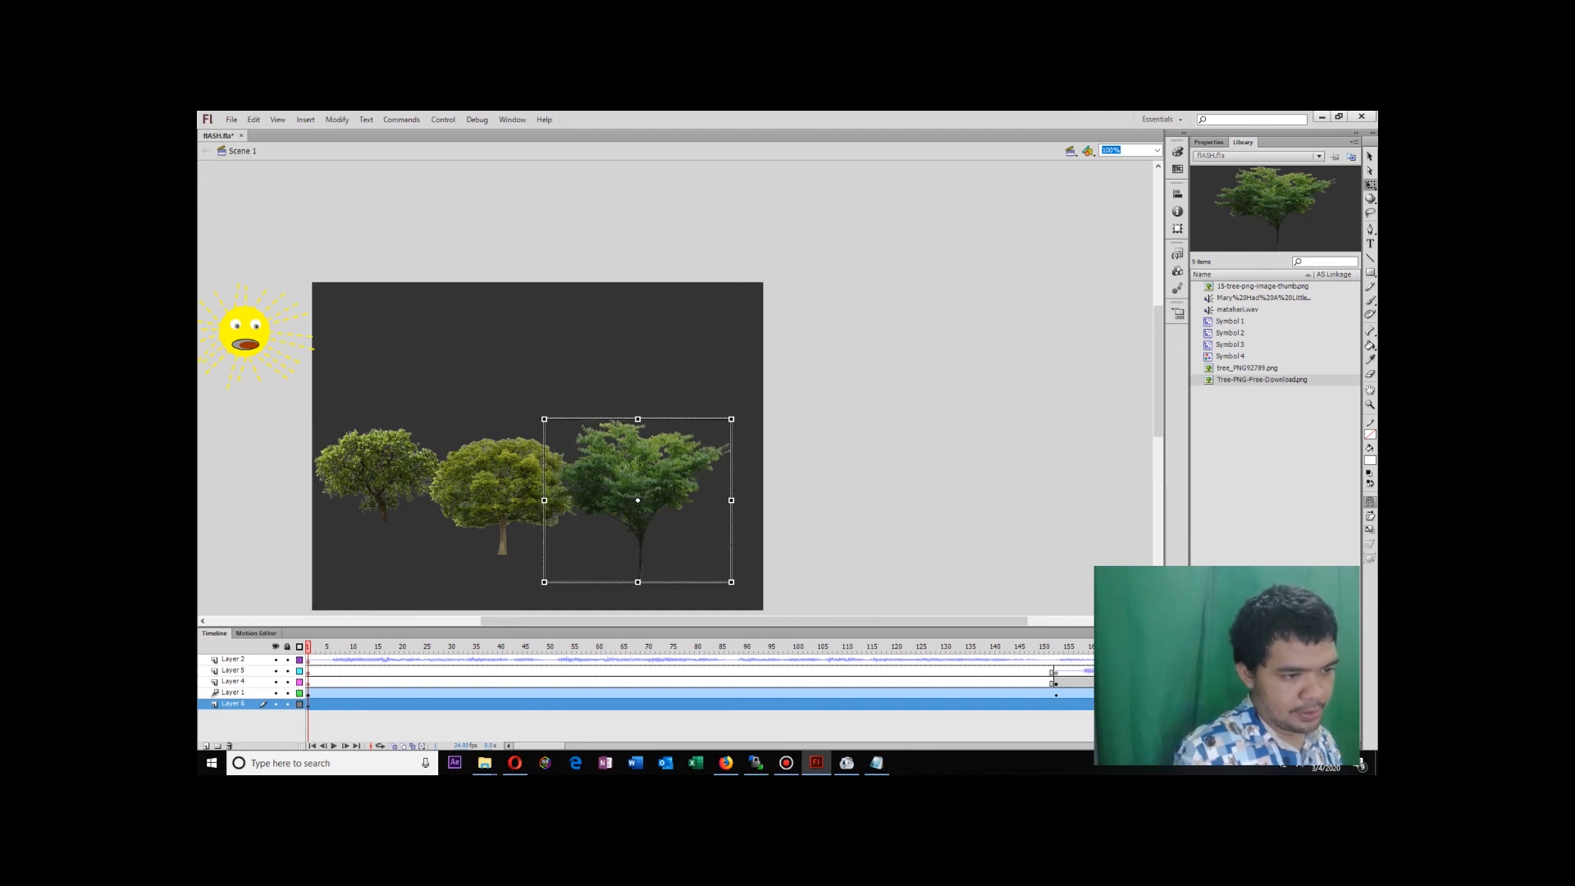
left_click_drag(731, 419, 719, 434)
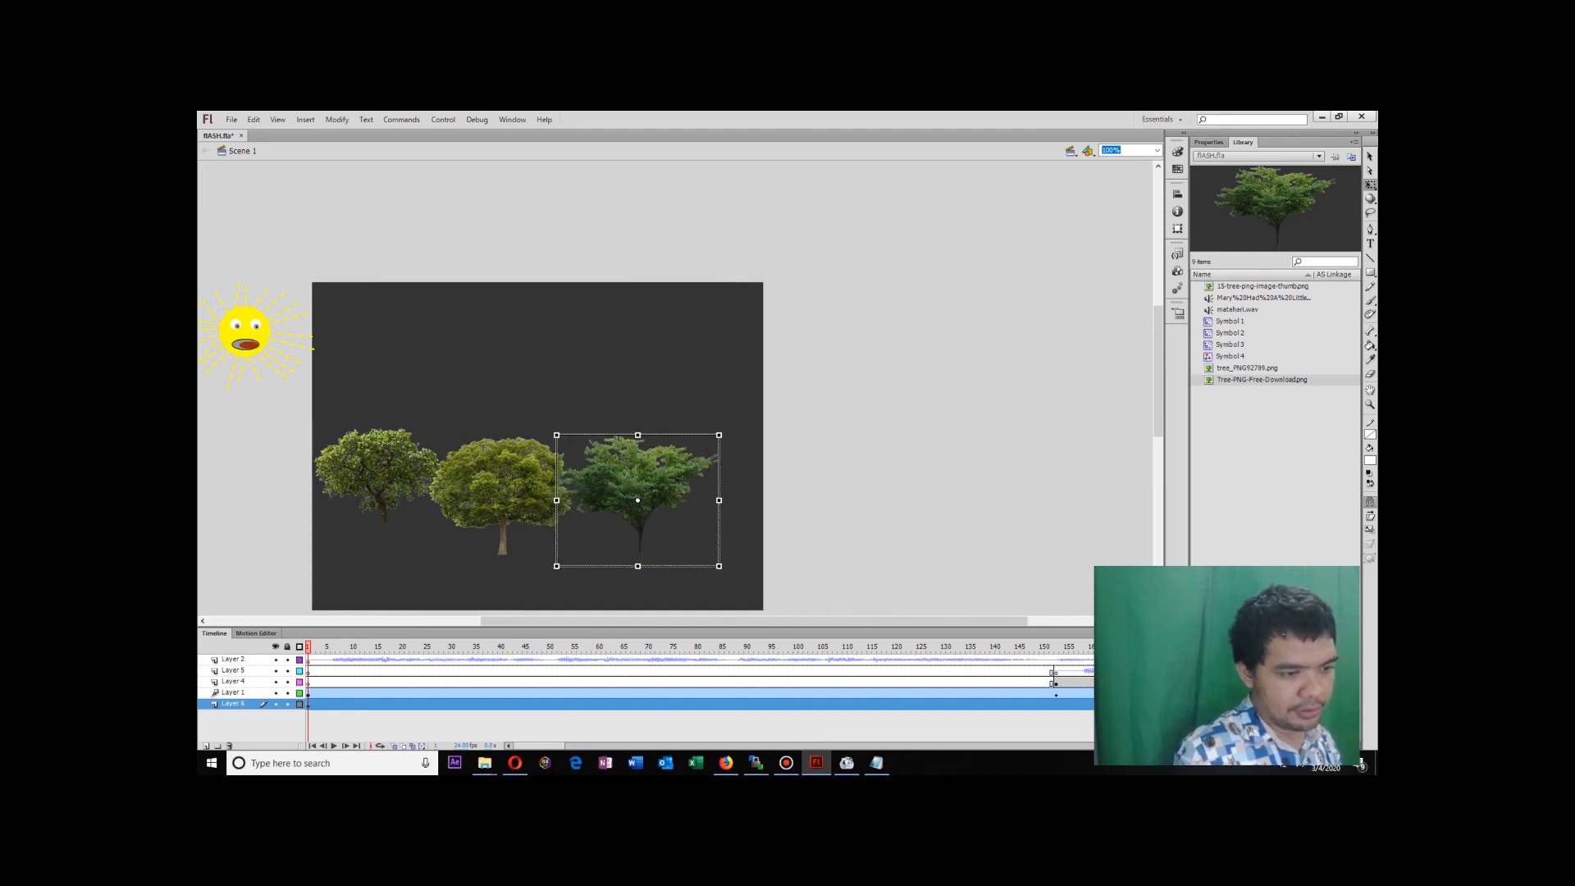
left_click_drag(664, 504, 664, 501)
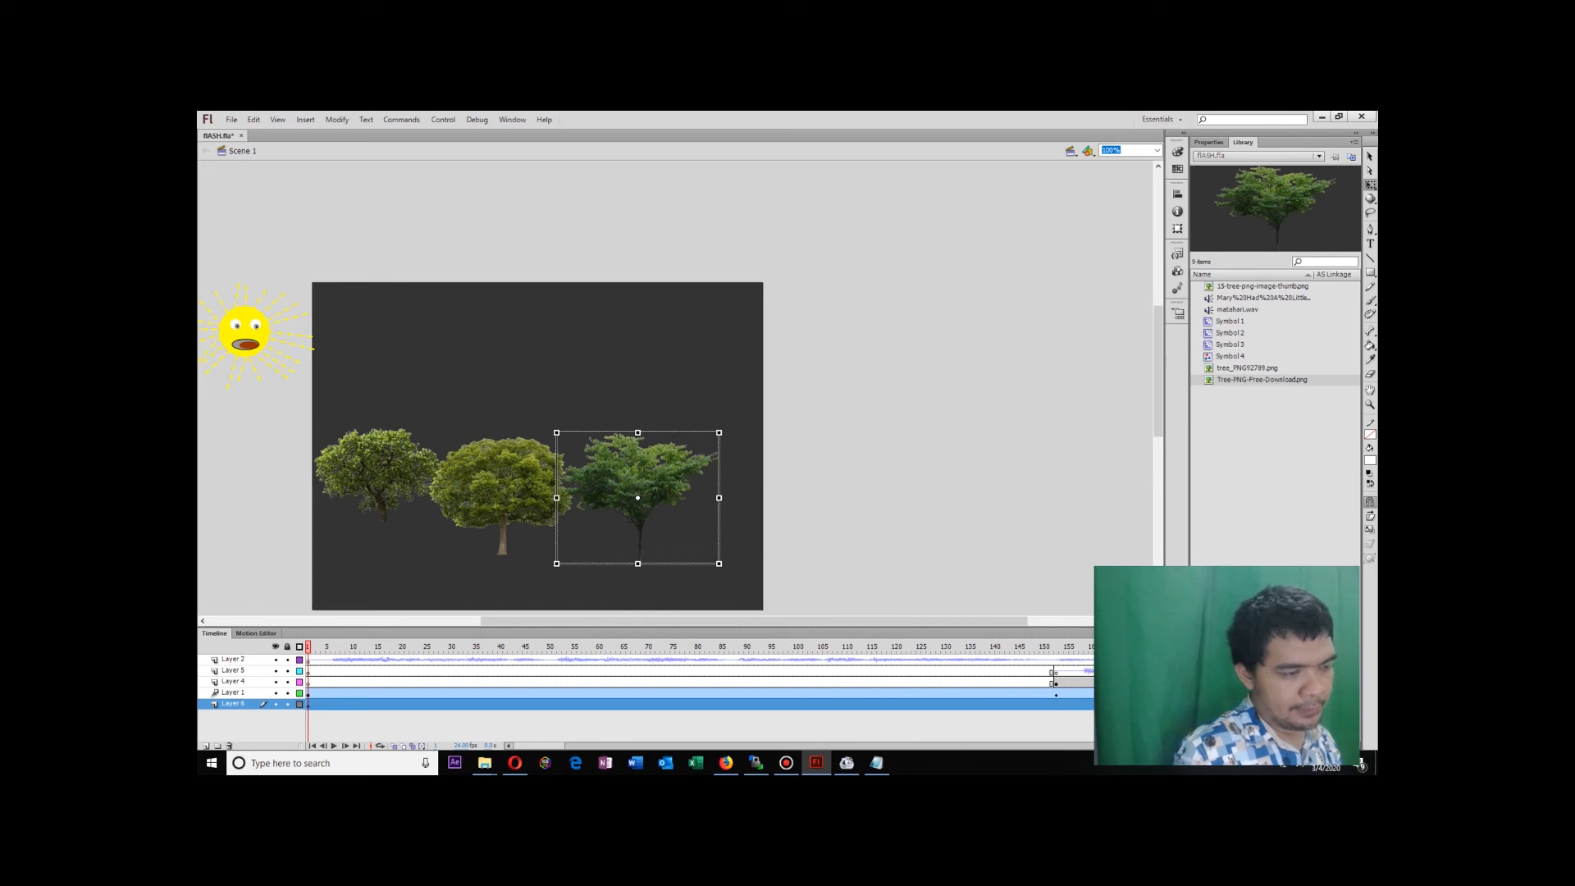
Play the animation up to the lyrics, then move all three trees lower so they clear the lyrics text.
key("Return")
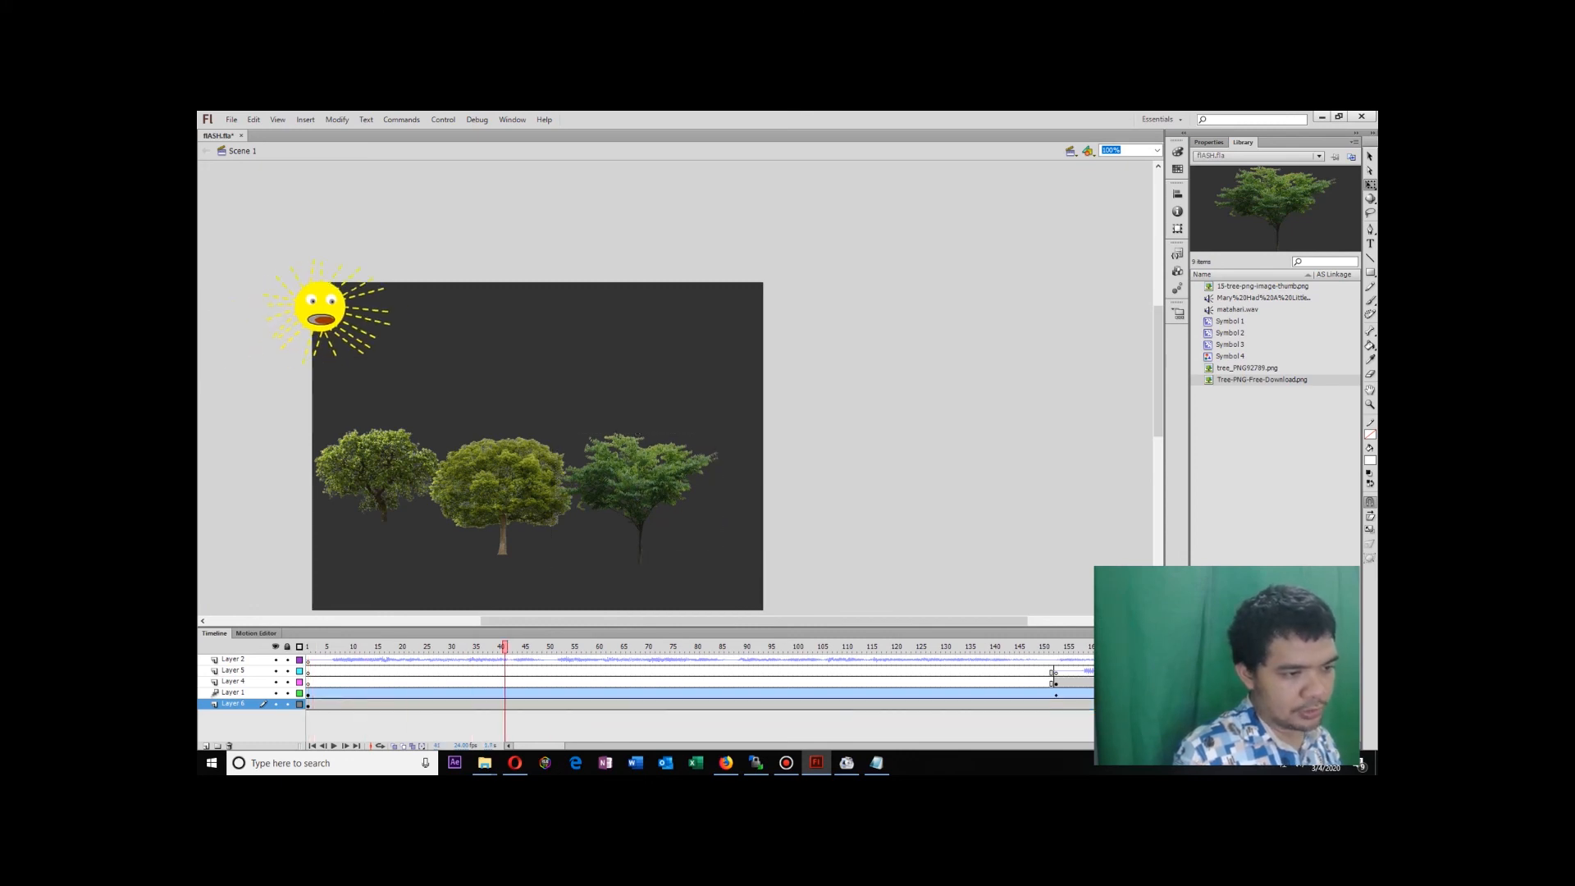
mouse_move(1091, 646)
left_mouse_down()
mouse_move(1012, 646)
mouse_move(1081, 646)
left_mouse_up()
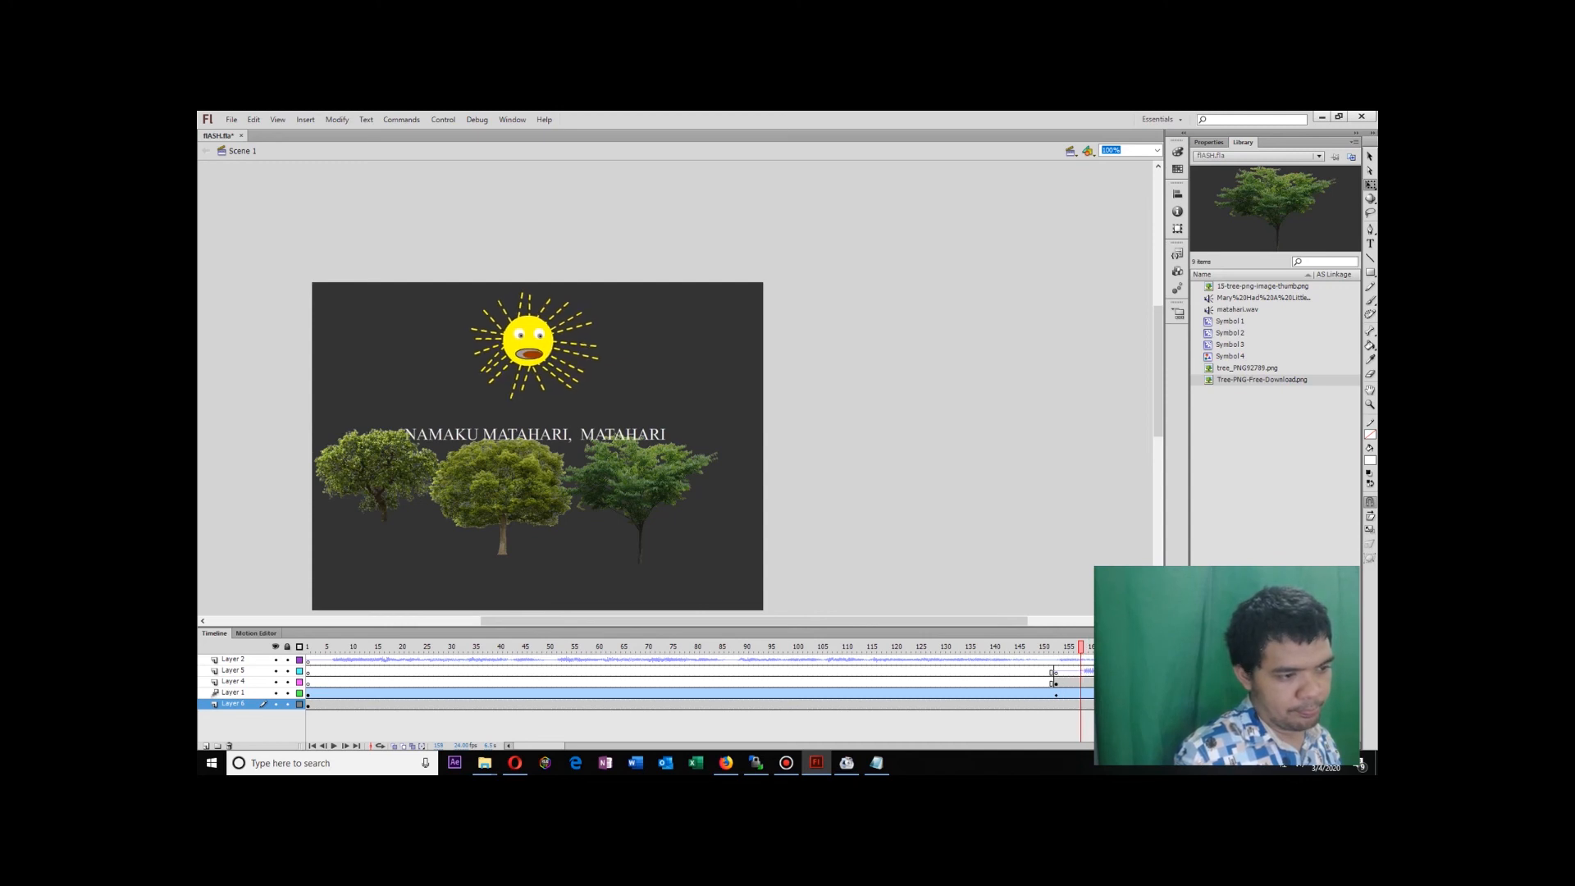
left_click(373, 493)
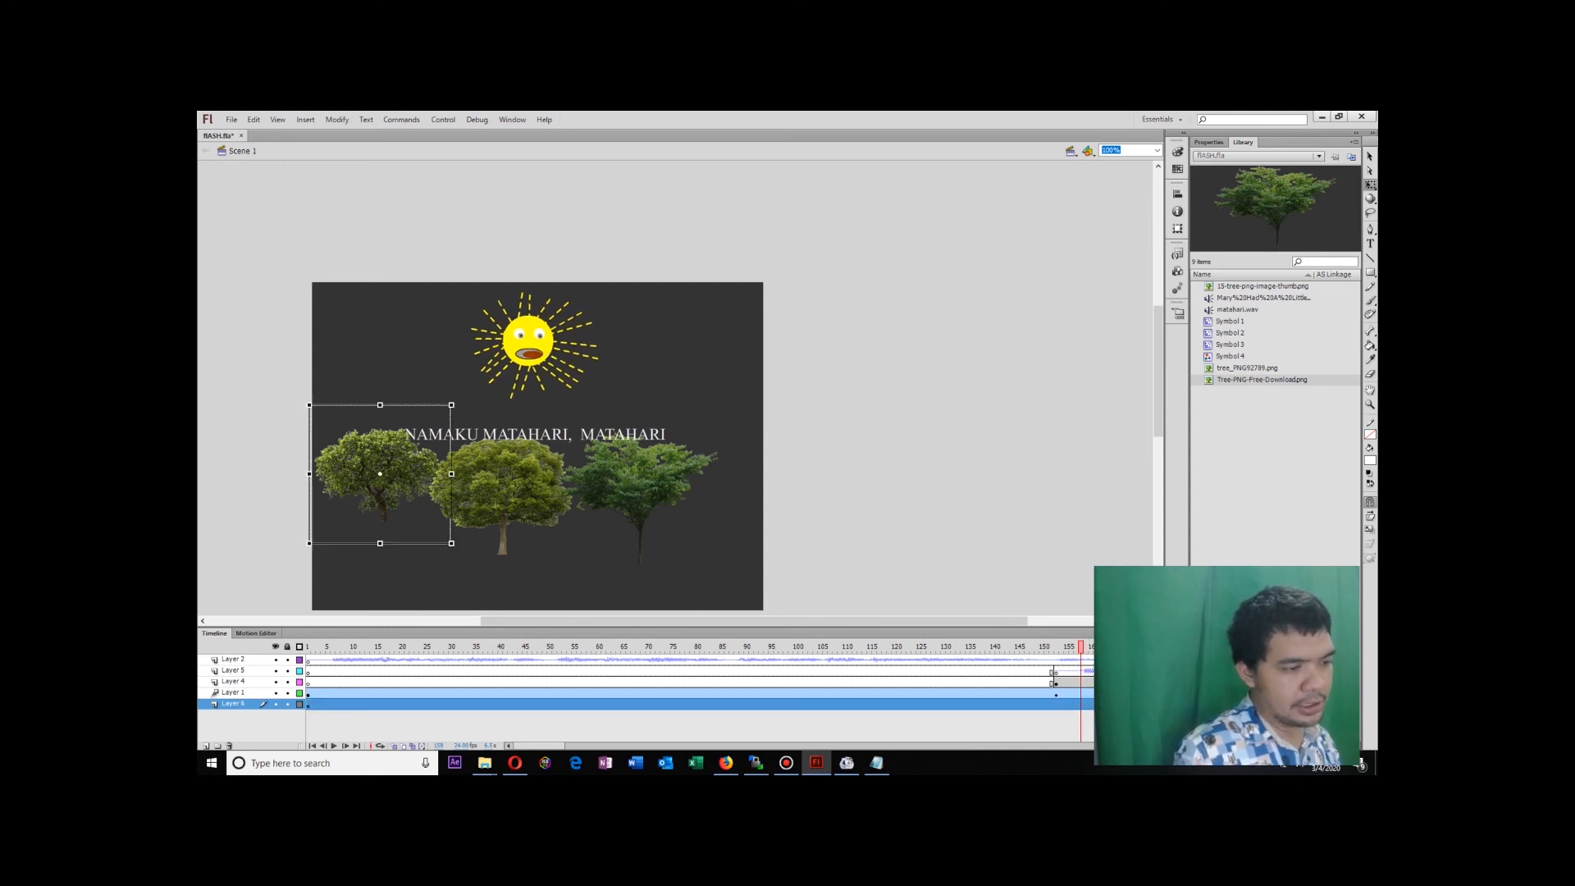
left_click_drag(373, 492, 358, 492)
left_click(504, 522)
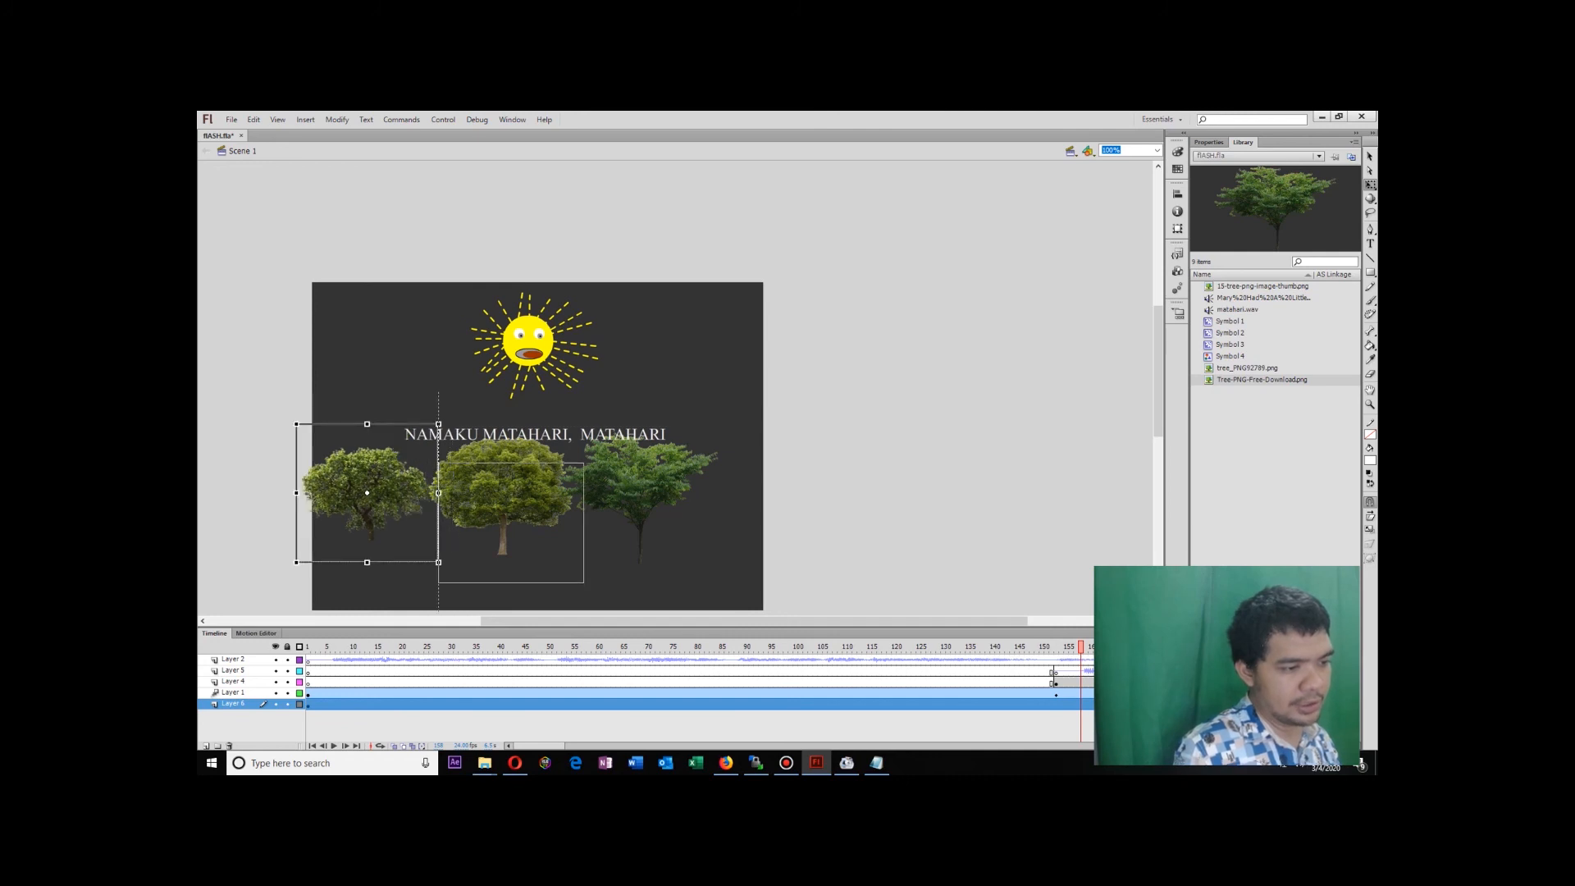
left_click_drag(504, 522, 493, 522)
left_click(645, 506)
left_click_drag(645, 506, 645, 520)
key("Escape")
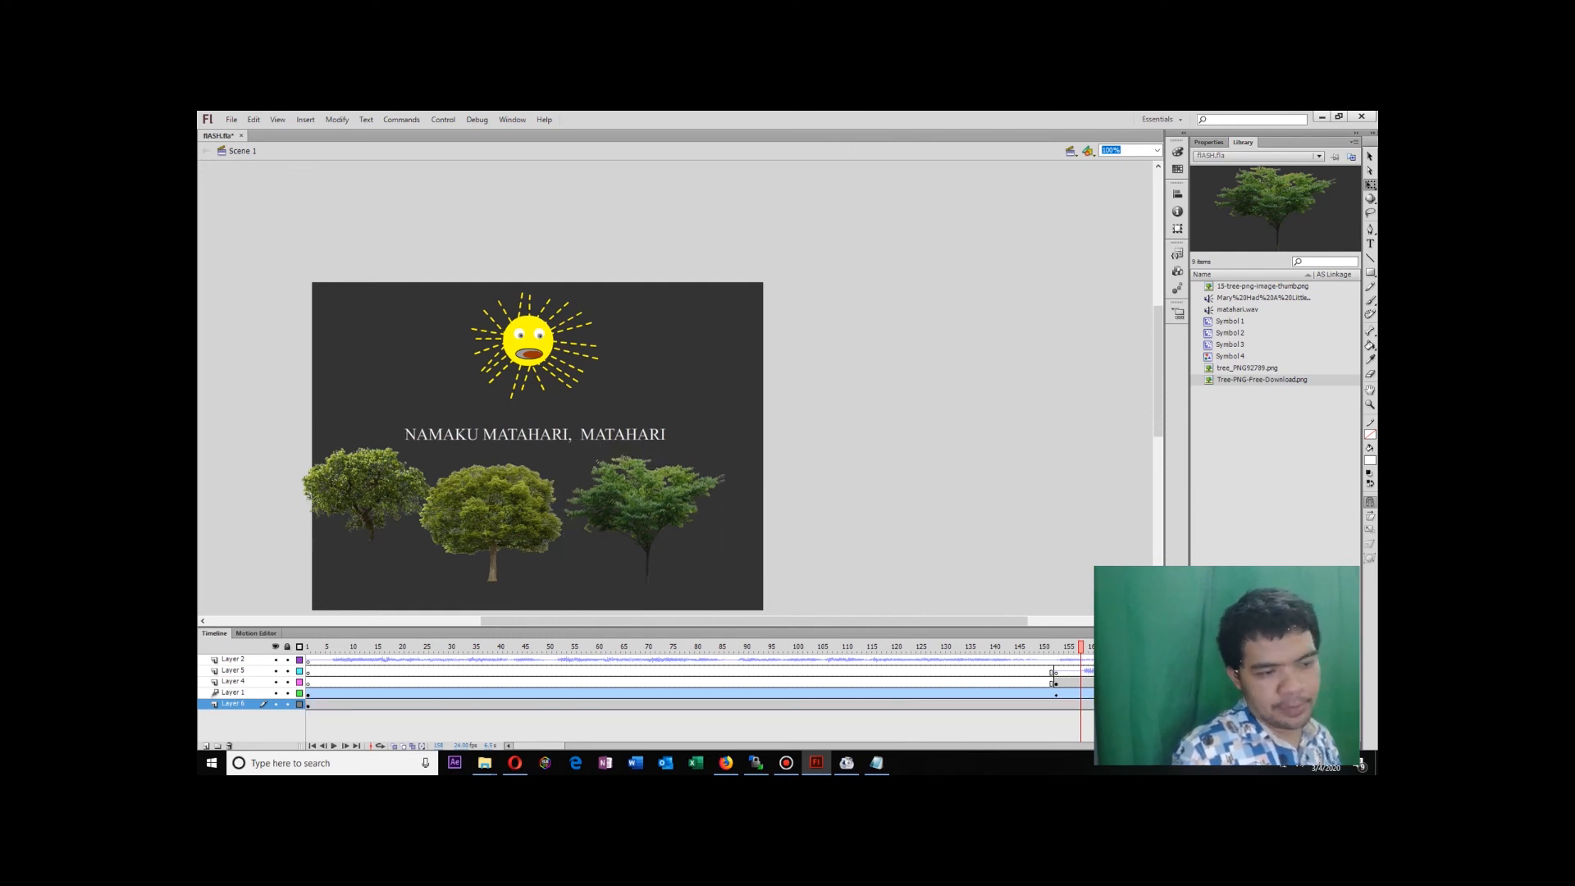
Return to frame 1 and convert the leftmost tree into a Movie Clip symbol.
left_click_drag(1081, 646, 308, 646)
left_click(367, 492)
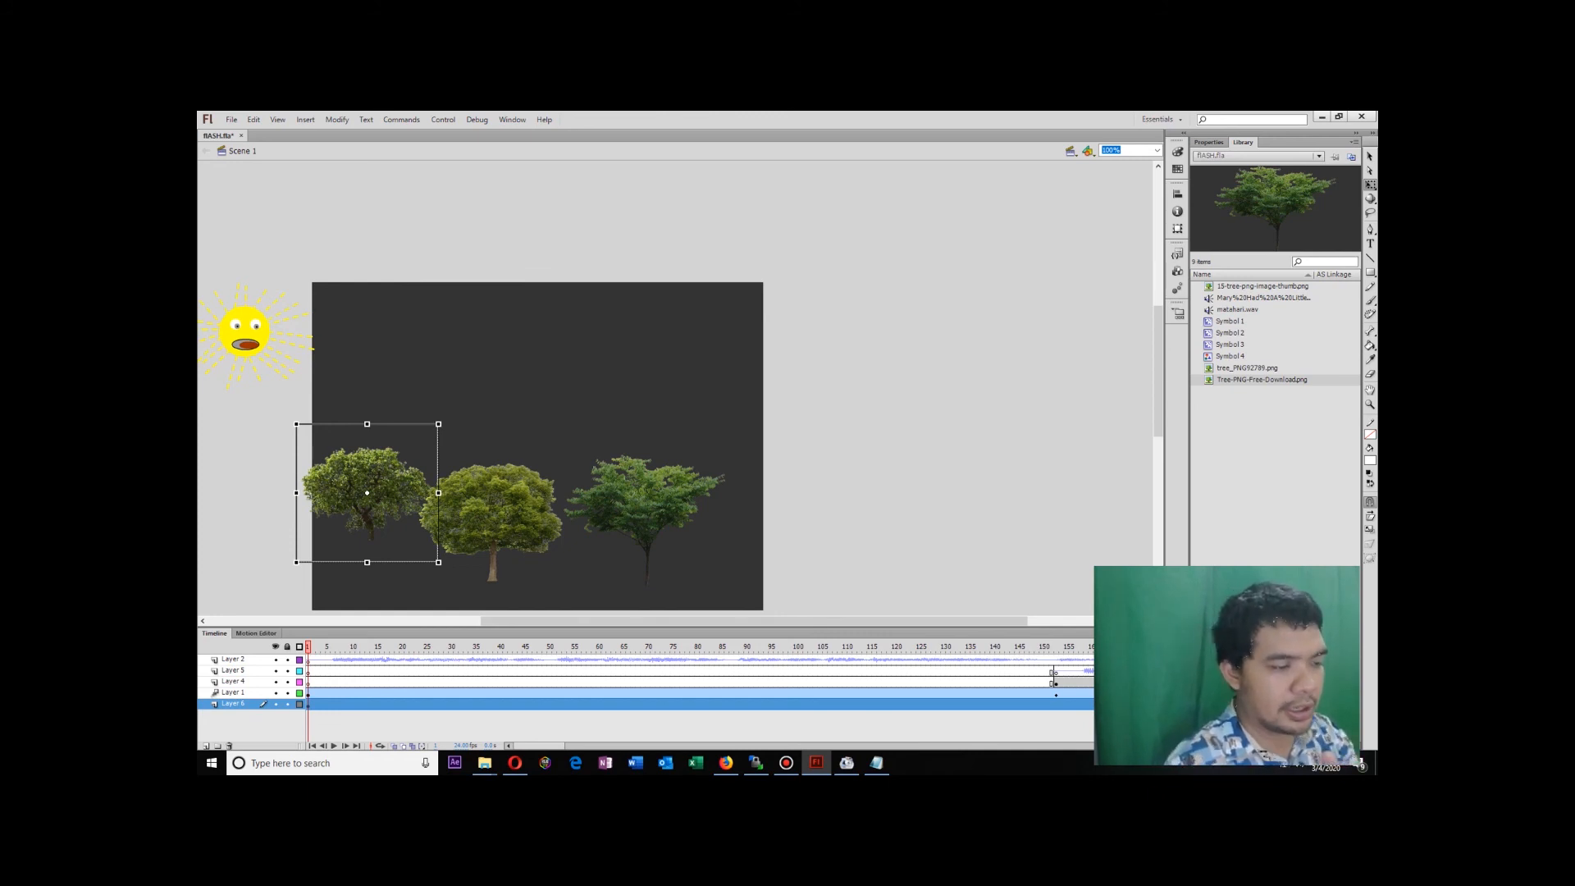
right_click(343, 476)
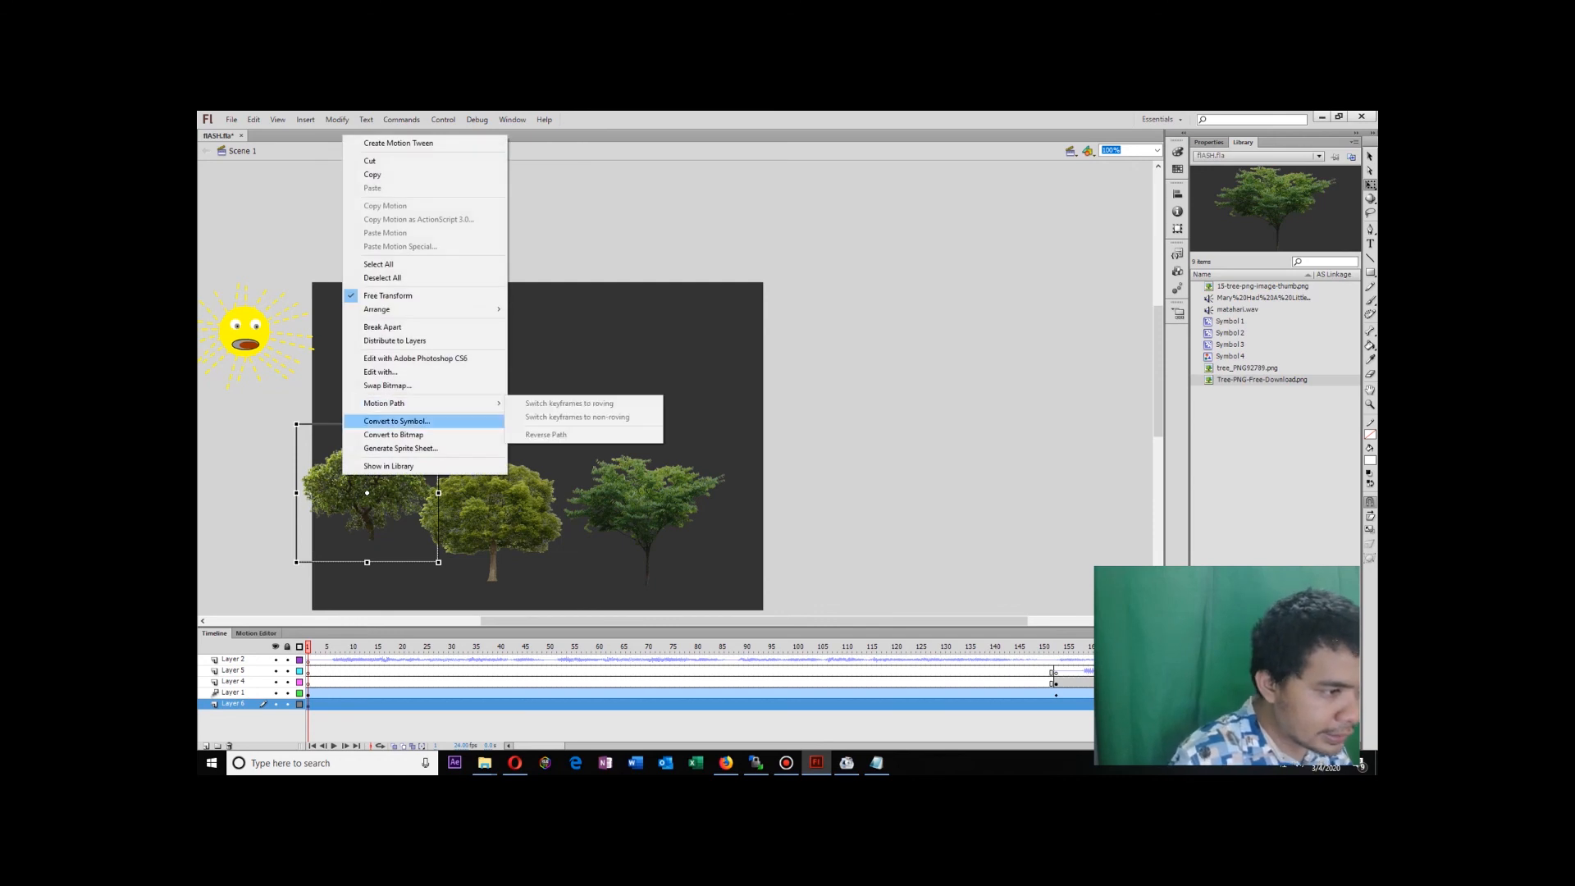
left_click(393, 421)
left_click(666, 250)
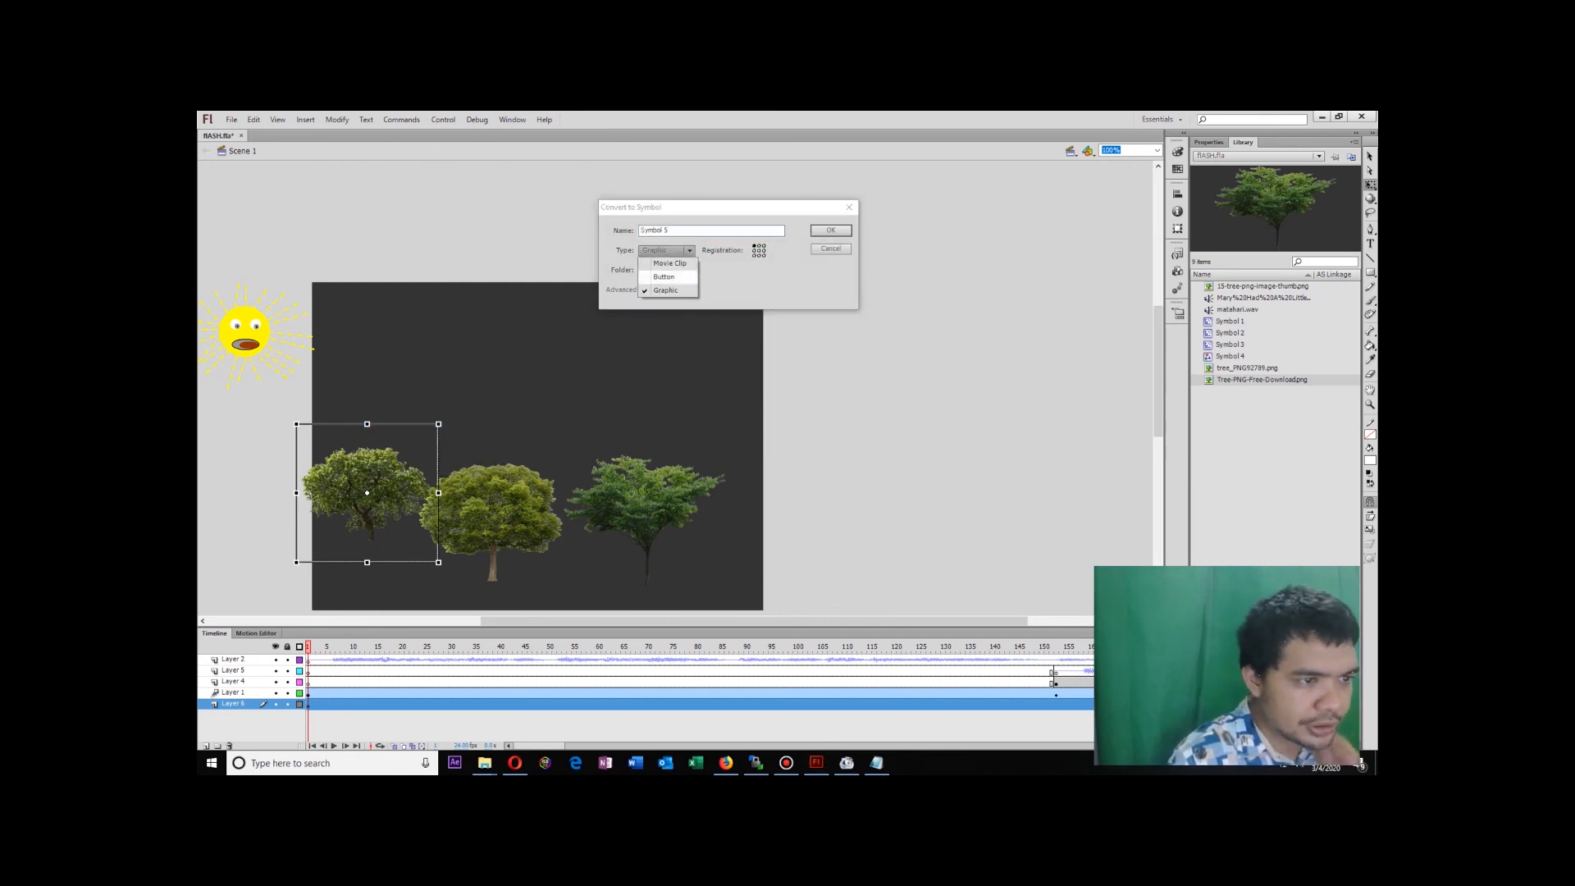
left_click(669, 264)
left_click(830, 231)
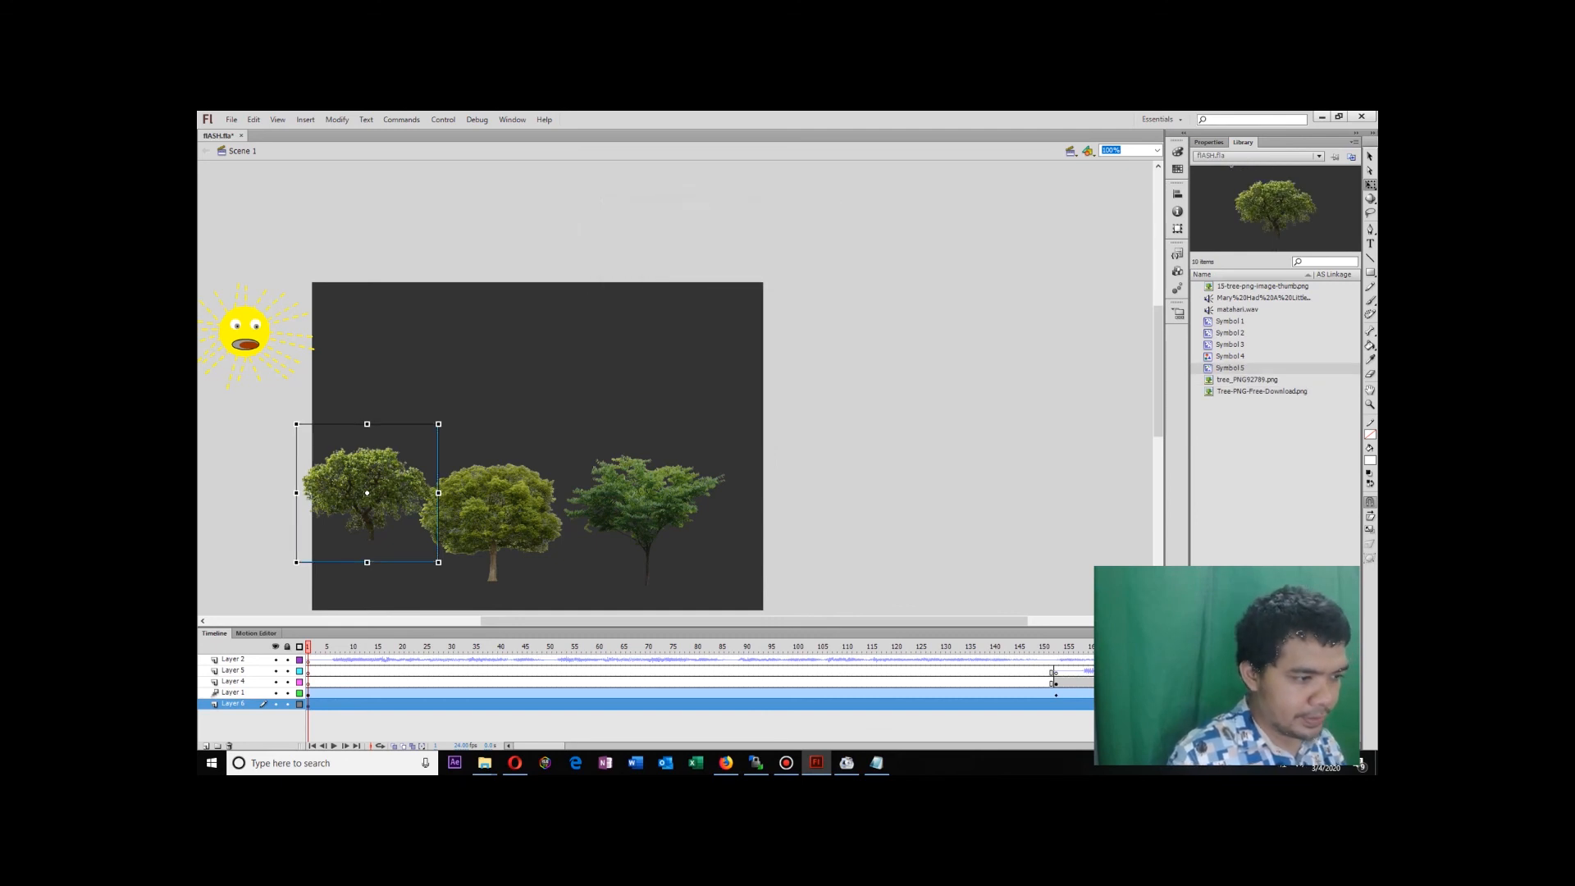
Open the leftmost tree's symbol, insert a keyframe at frame 65 and create a motion tween, converting the bitmap to a symbol.
double_click(367, 492)
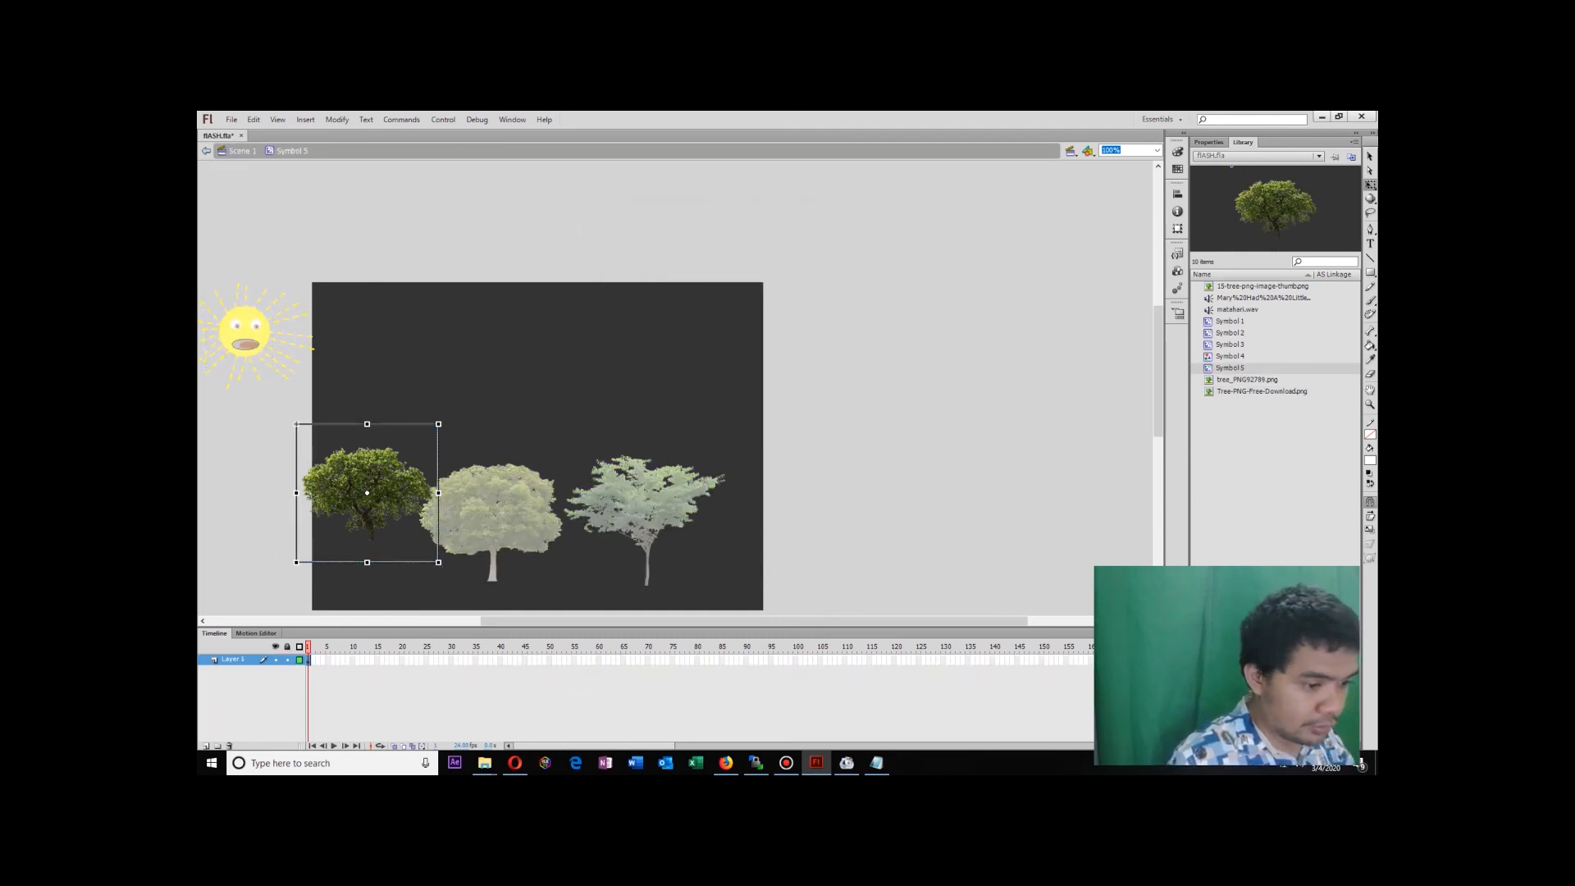
left_click(296, 424)
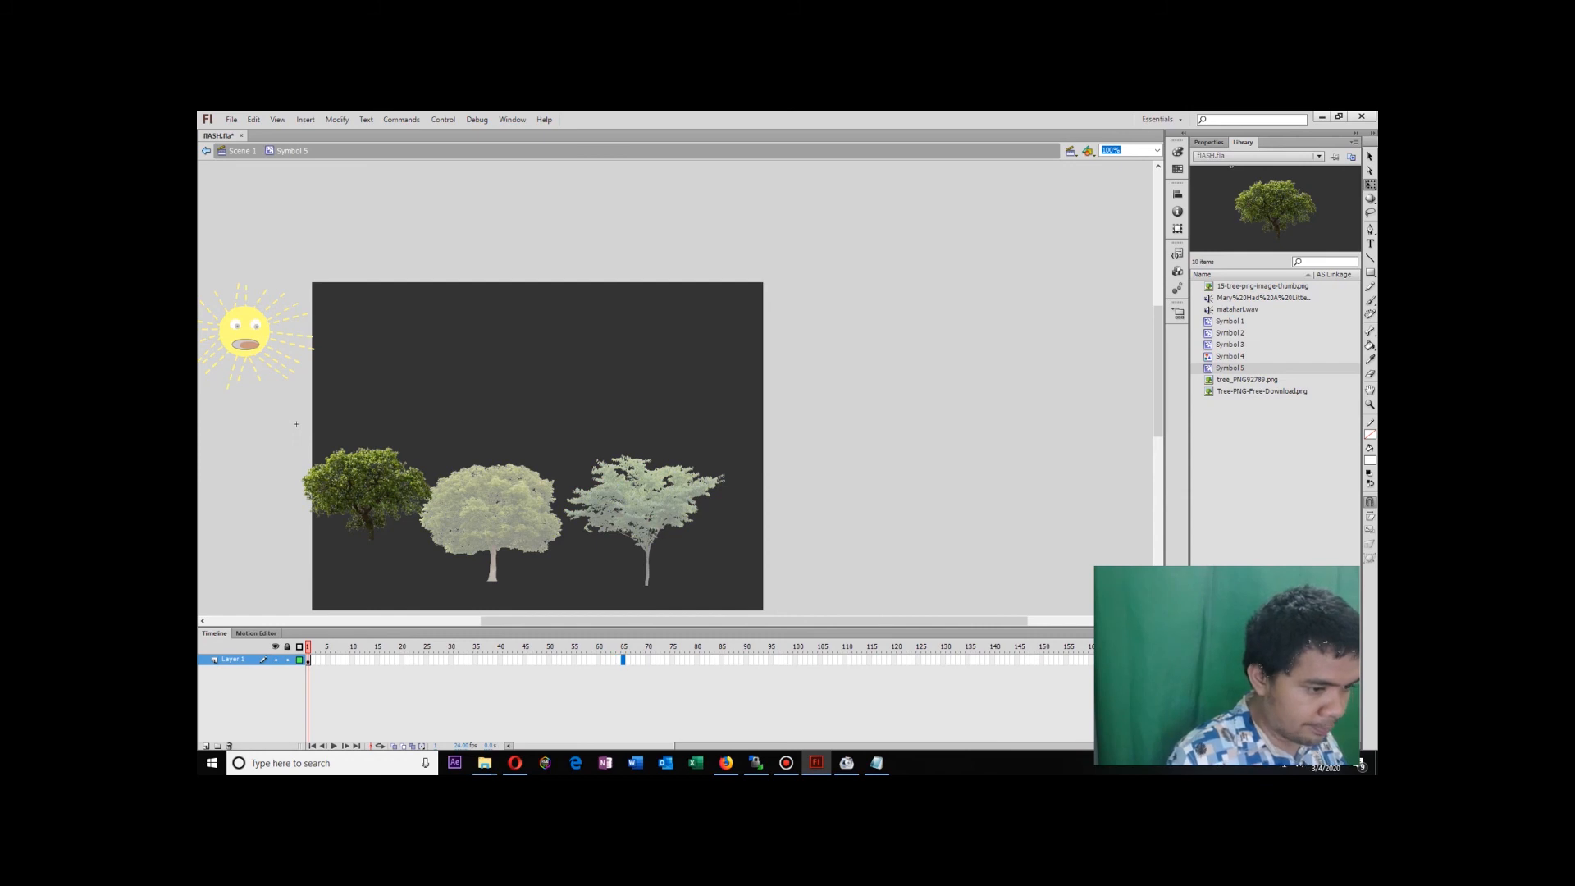
key("F6")
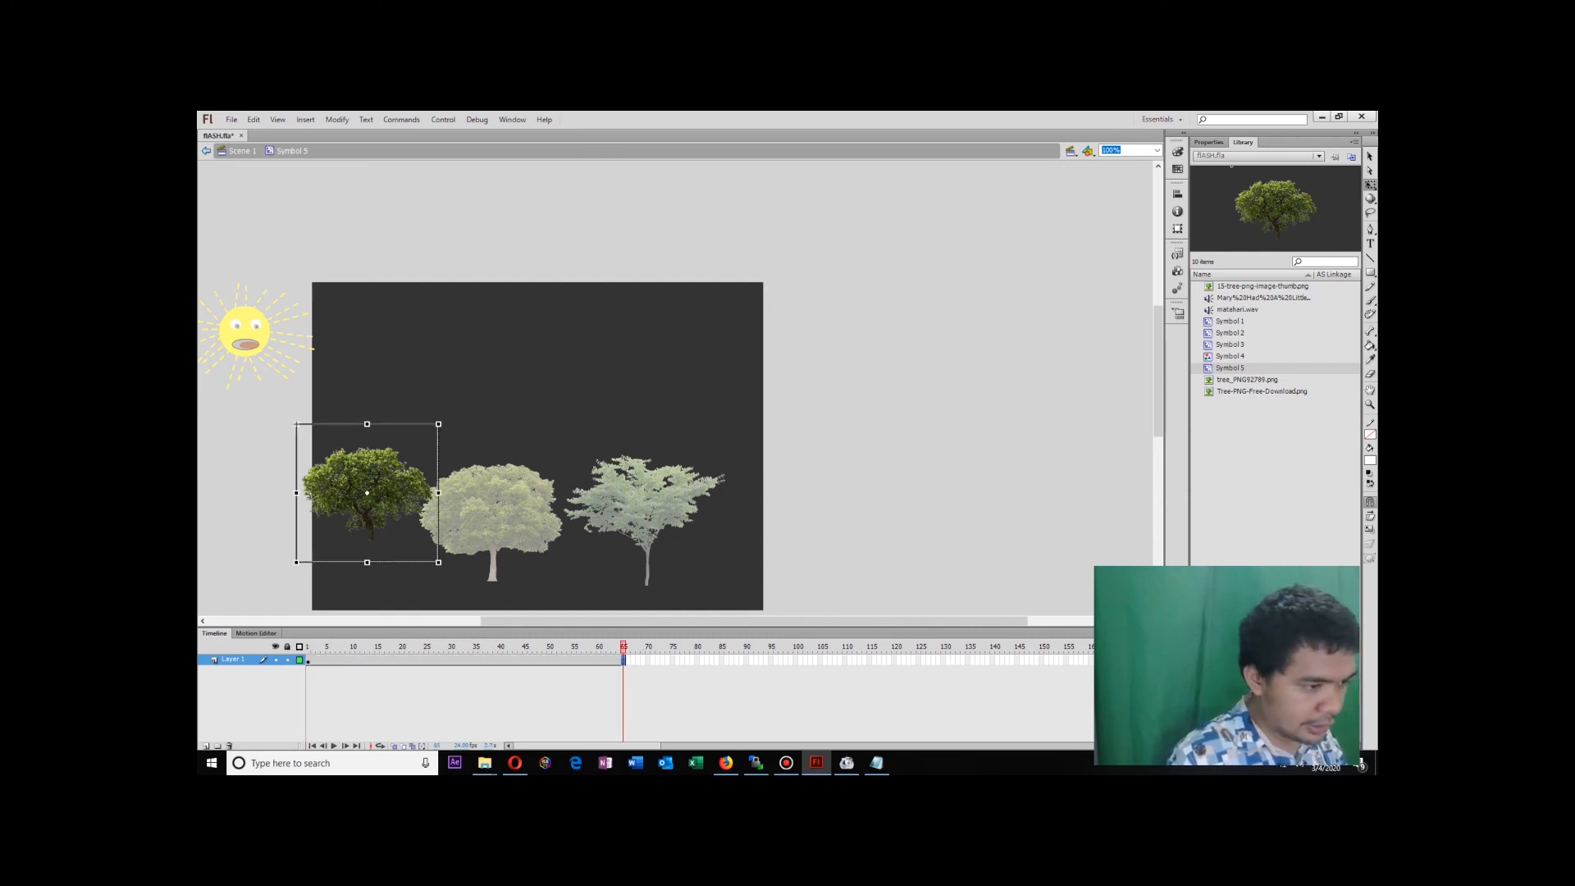
right_click(308, 659)
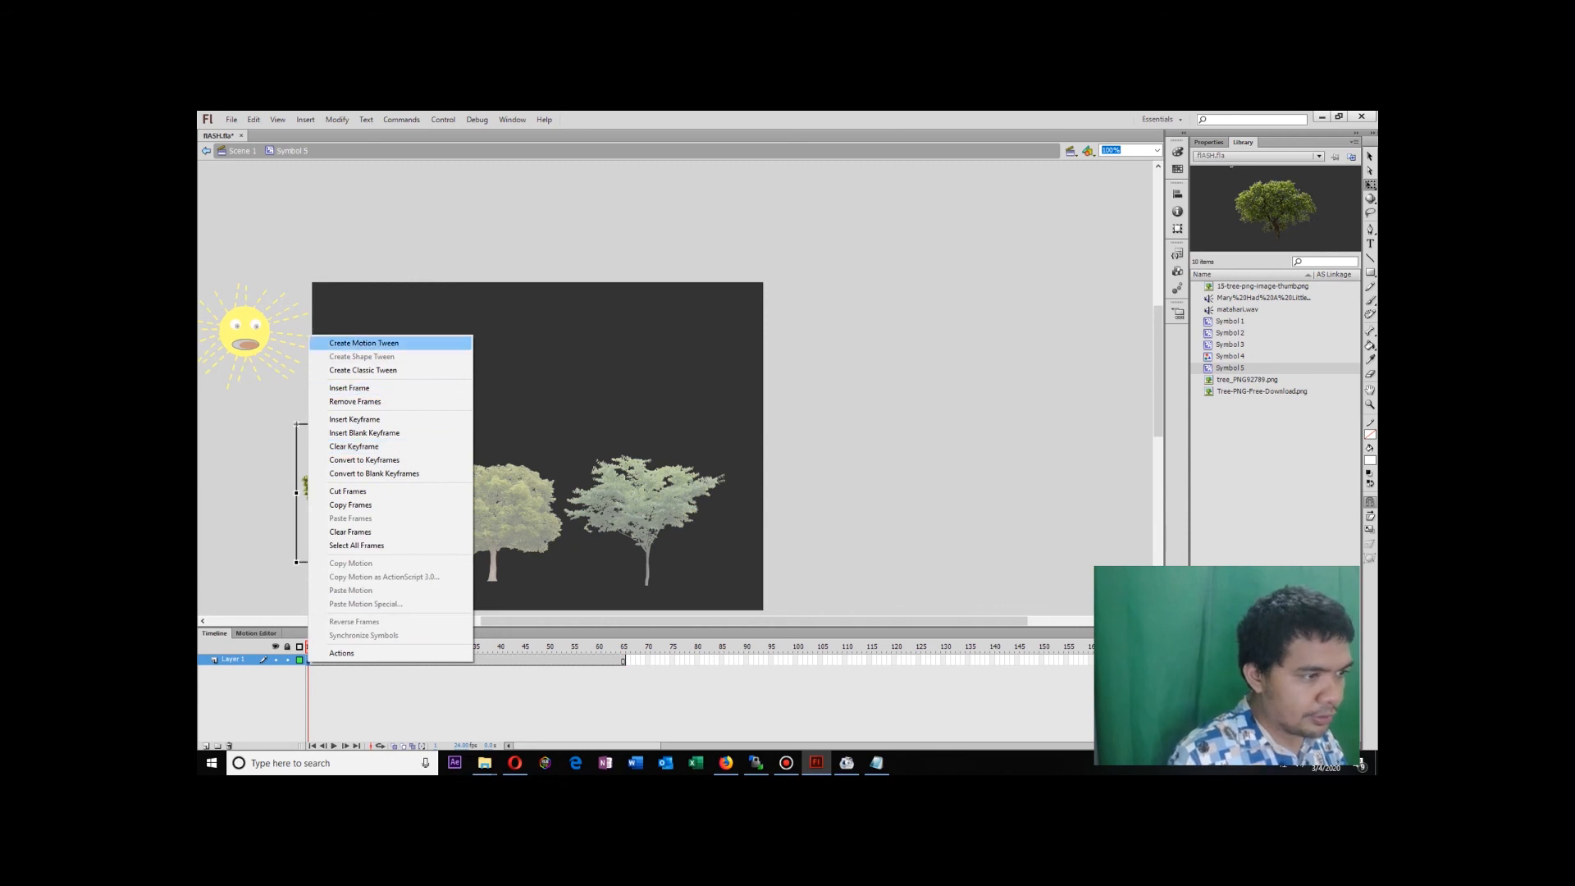
left_click(364, 343)
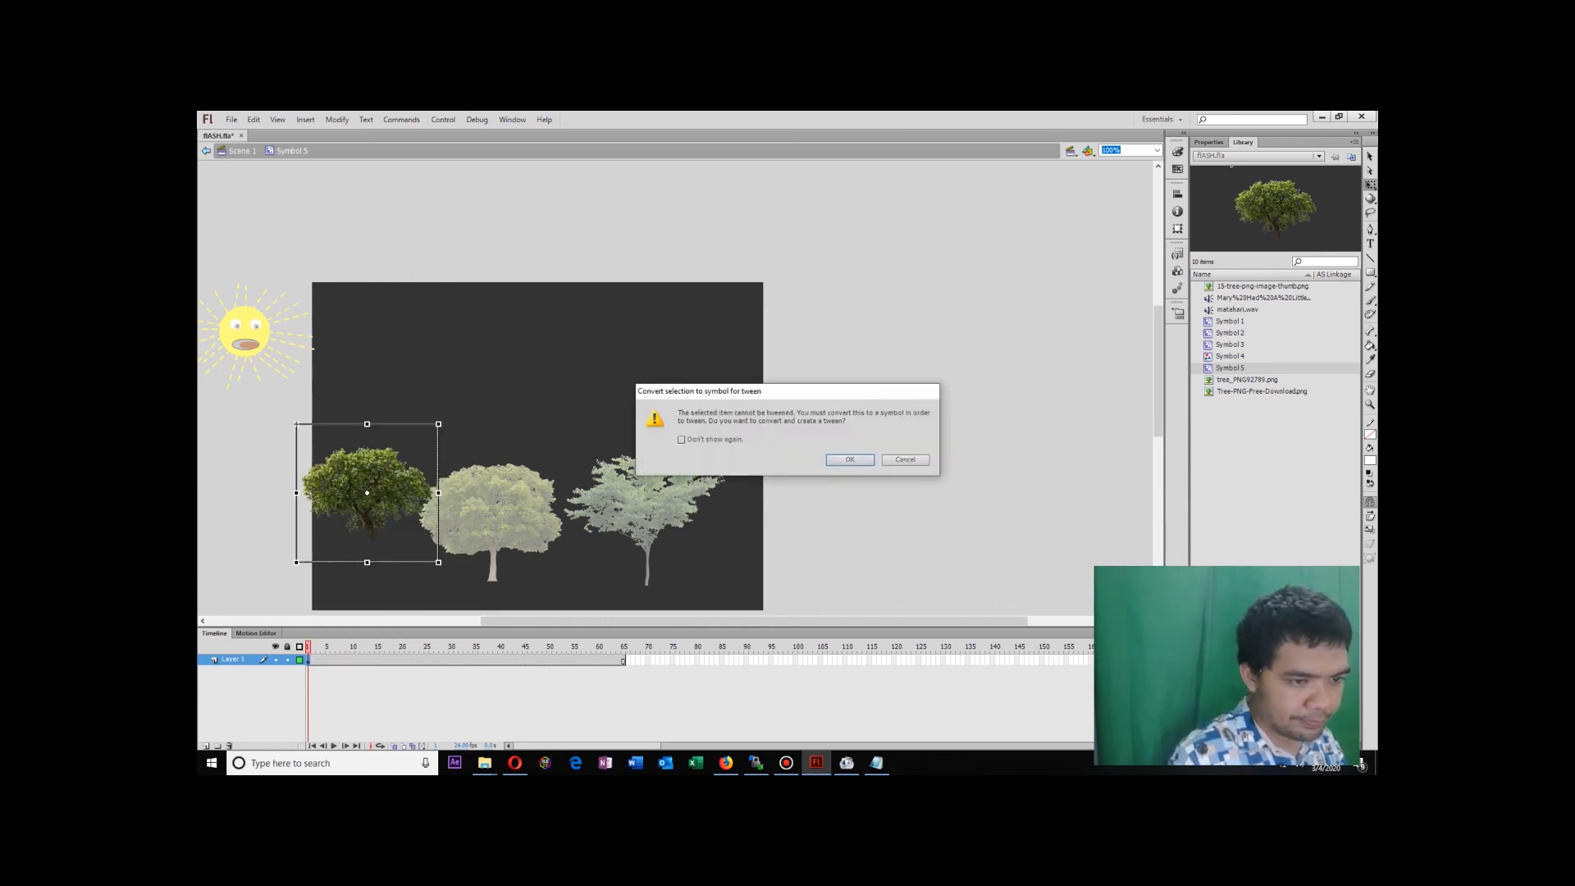
key("Return")
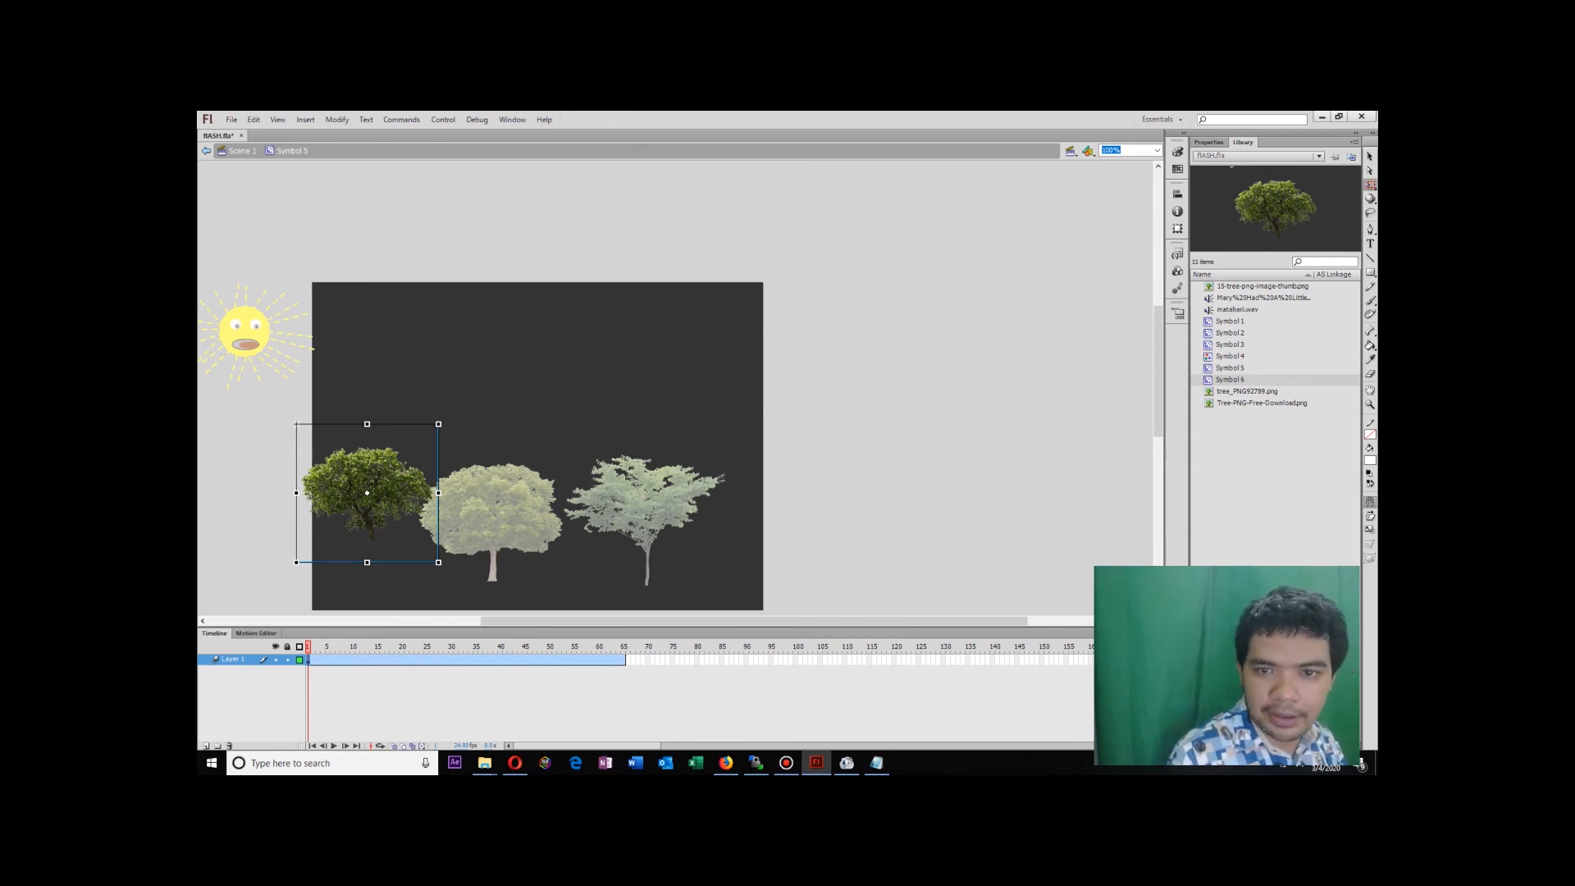
left_click(1208, 142)
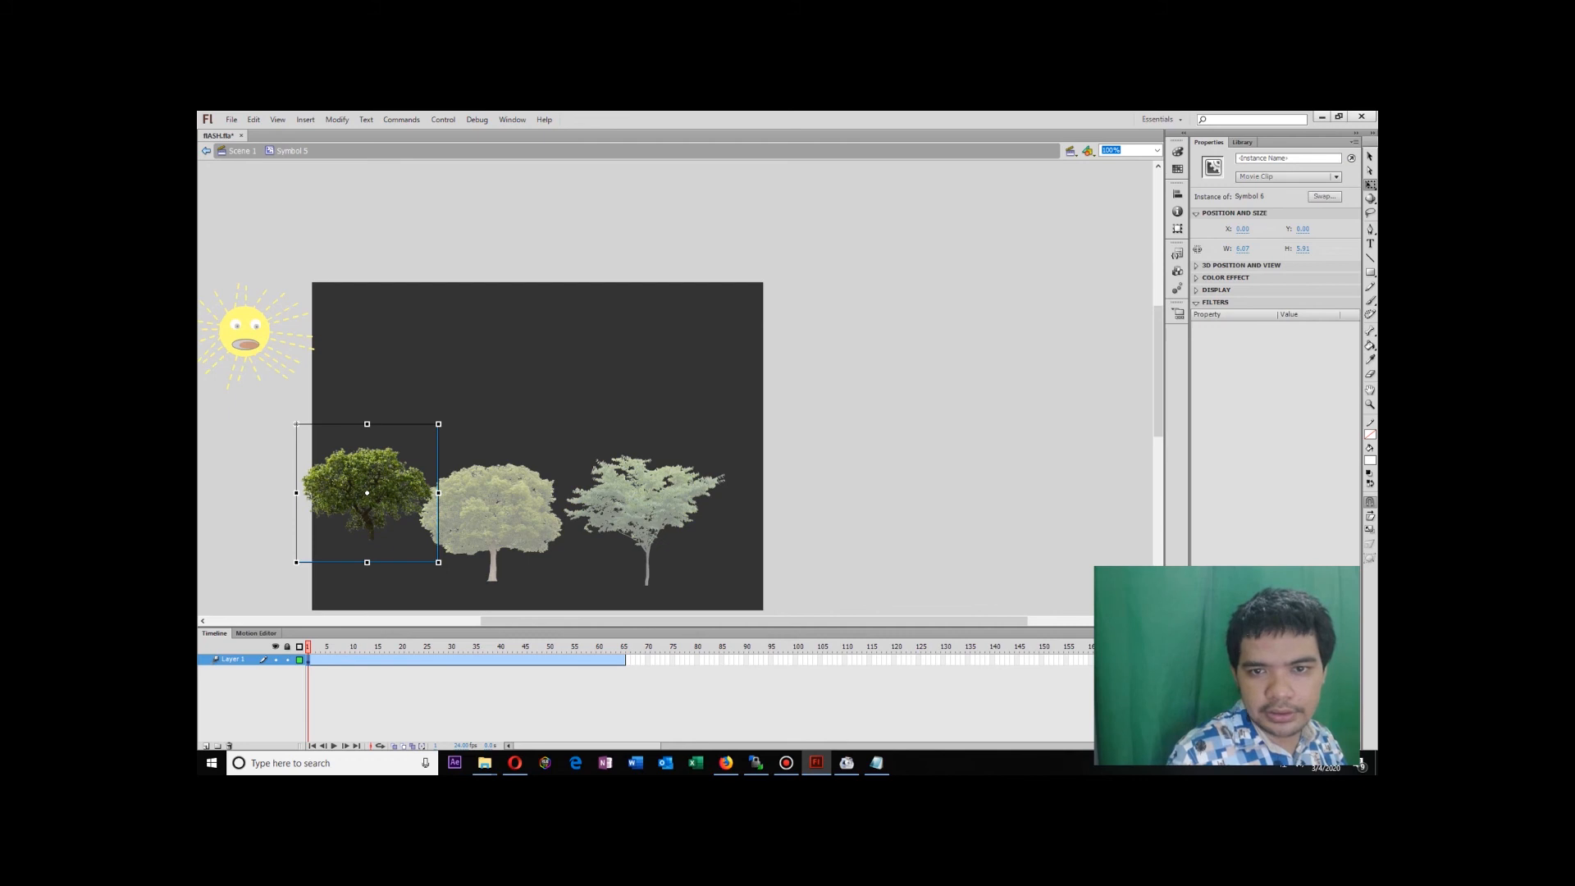
double_click(369, 491)
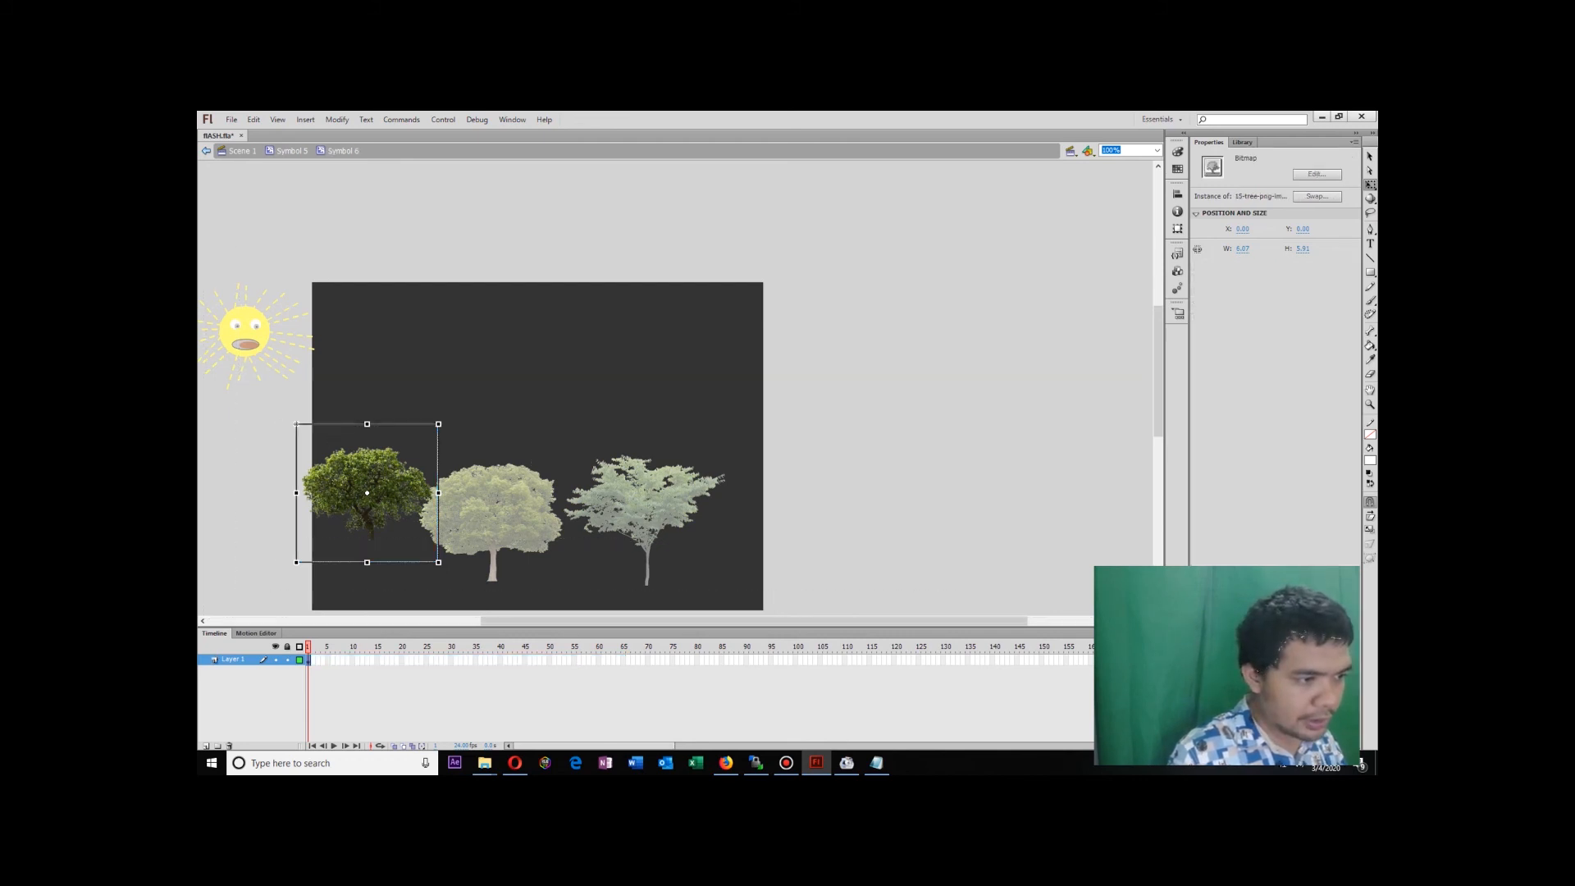
key("ctrl+z")
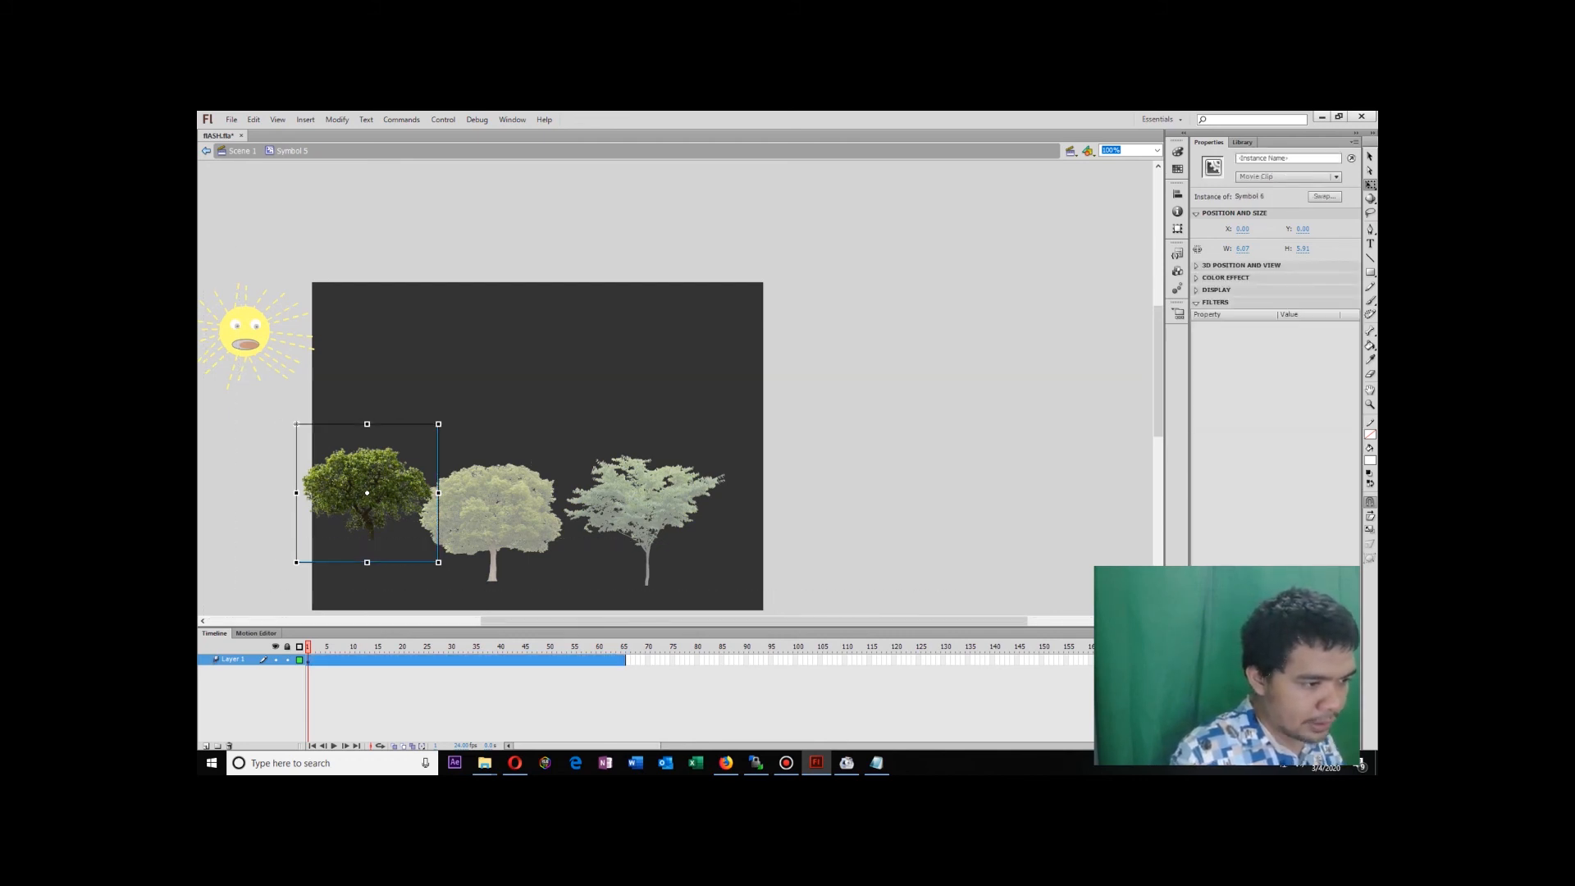
Rotate the leftmost tree slightly clockwise at frame 30 of its tween and slightly counter-clockwise at frame 65.
left_click(296, 424)
key("Return")
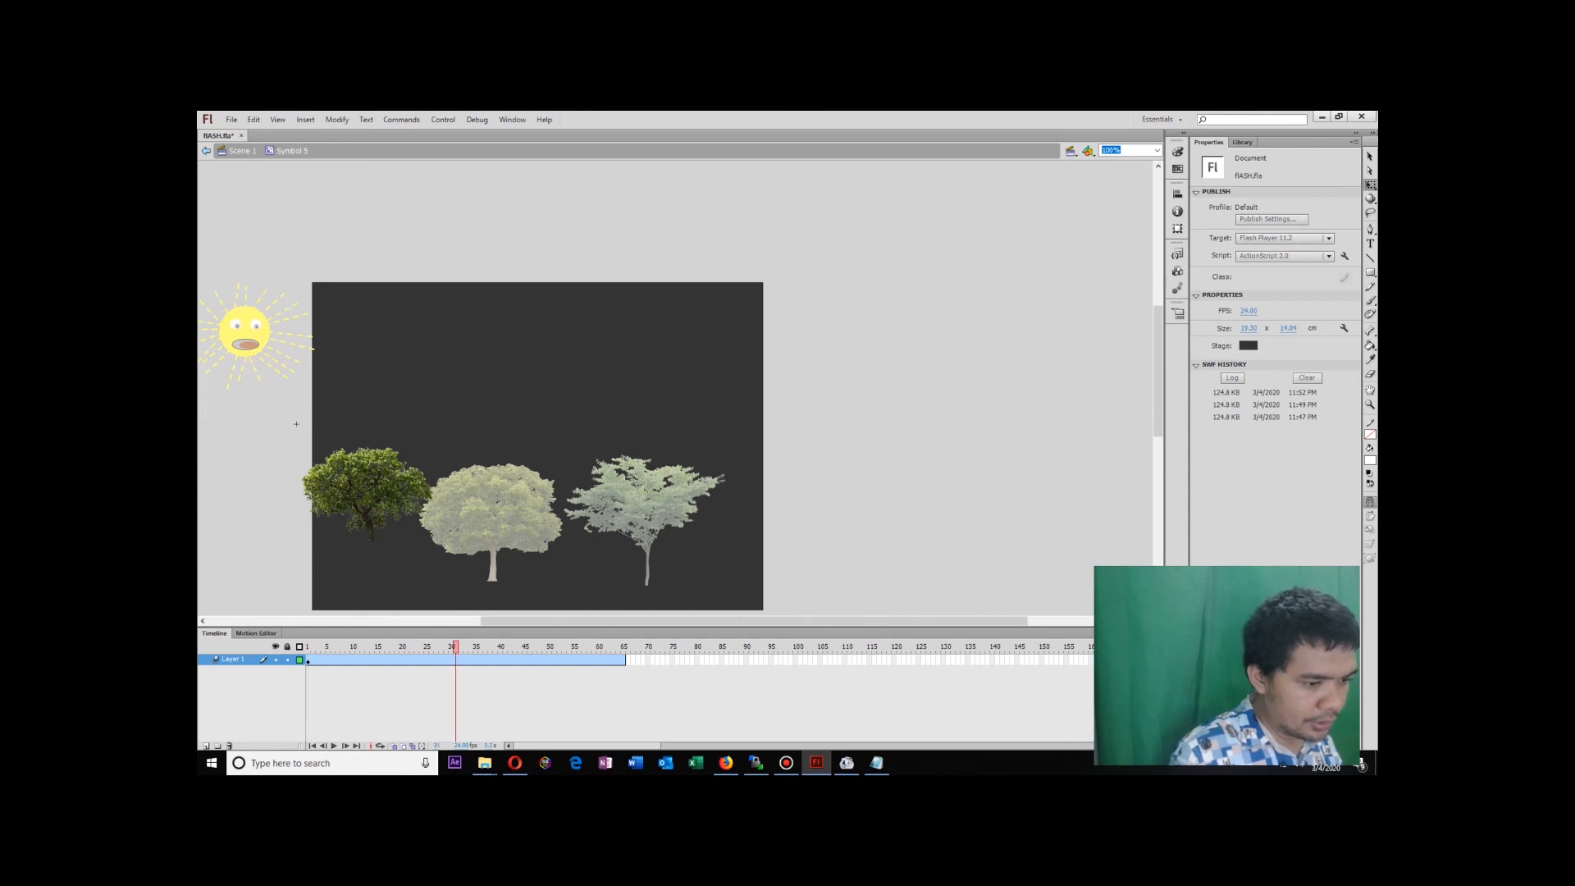
left_click(296, 424)
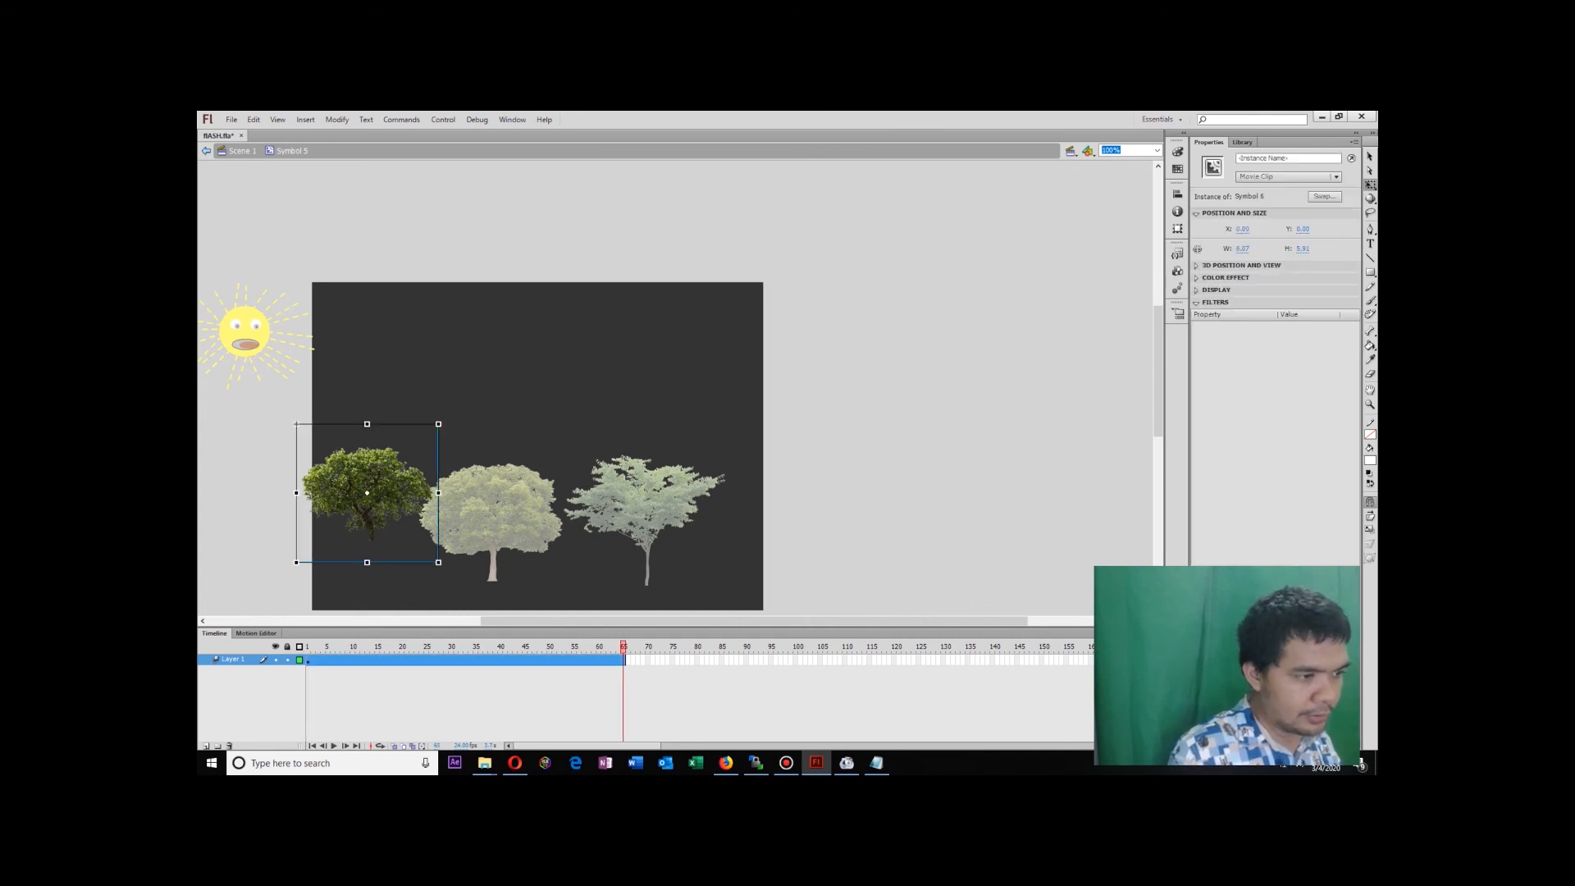
left_click_drag(296, 424, 296, 424)
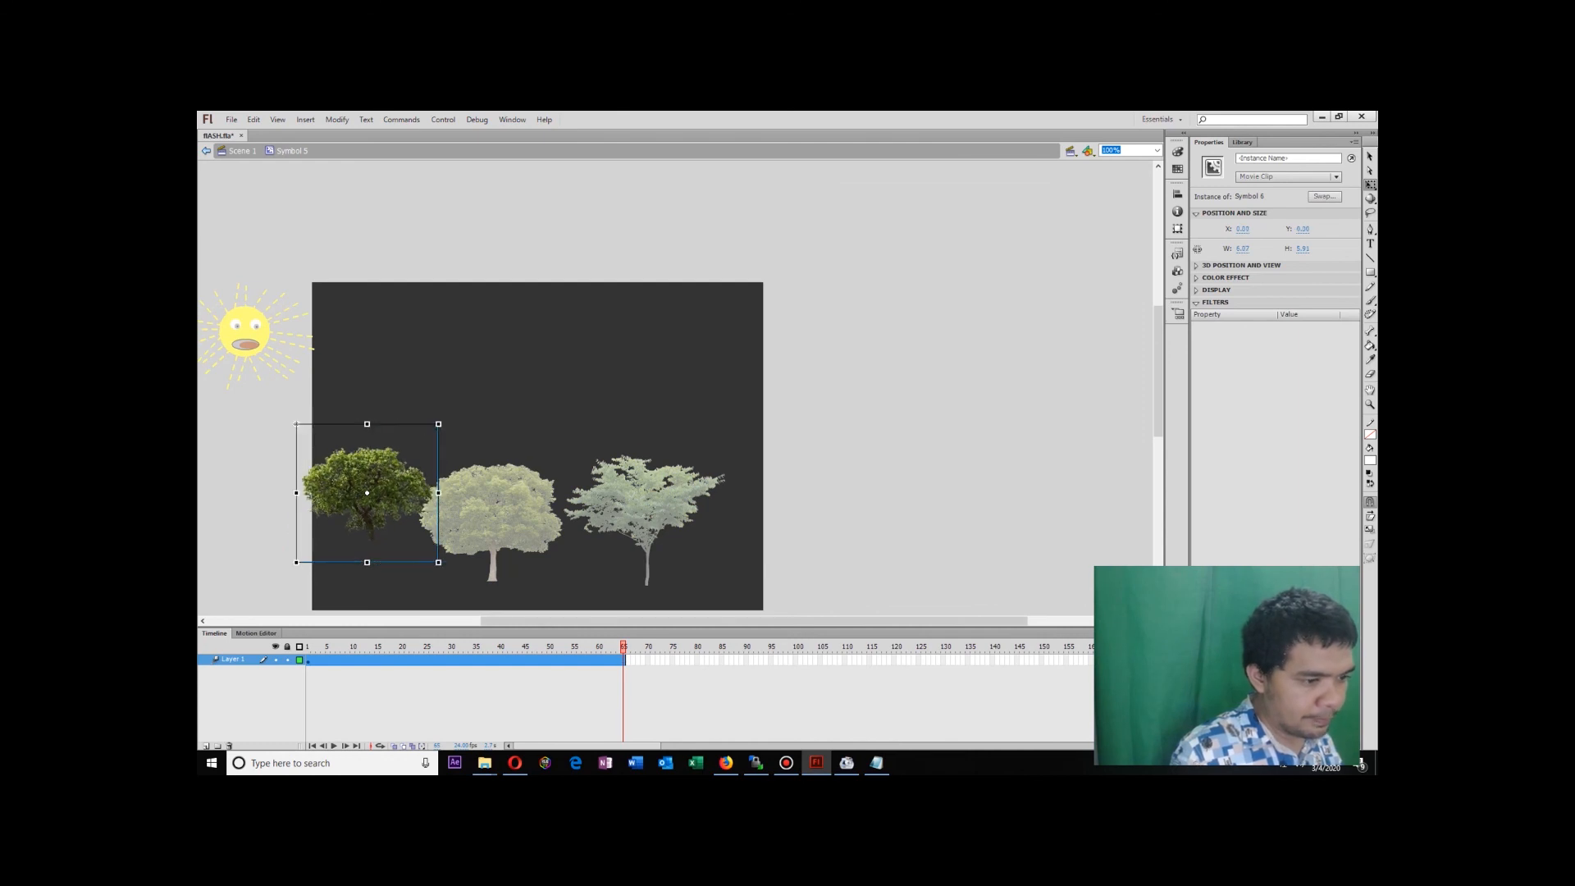
left_click_drag(623, 646, 450, 646)
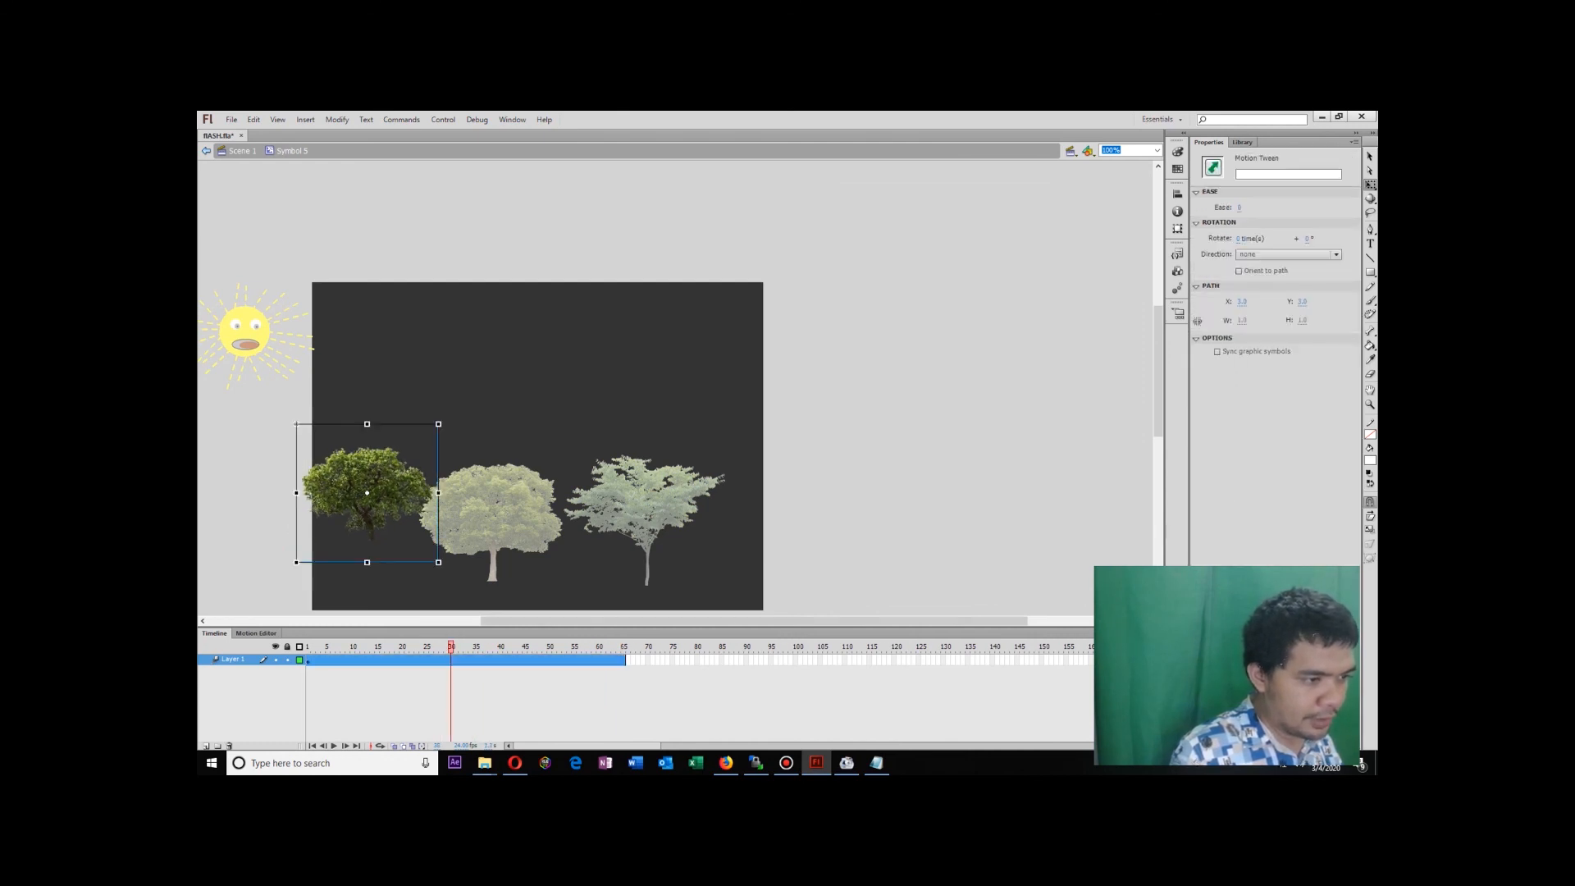
mouse_move(296, 424)
left_mouse_down()
mouse_move(339, 397)
mouse_move(311, 411)
left_mouse_up()
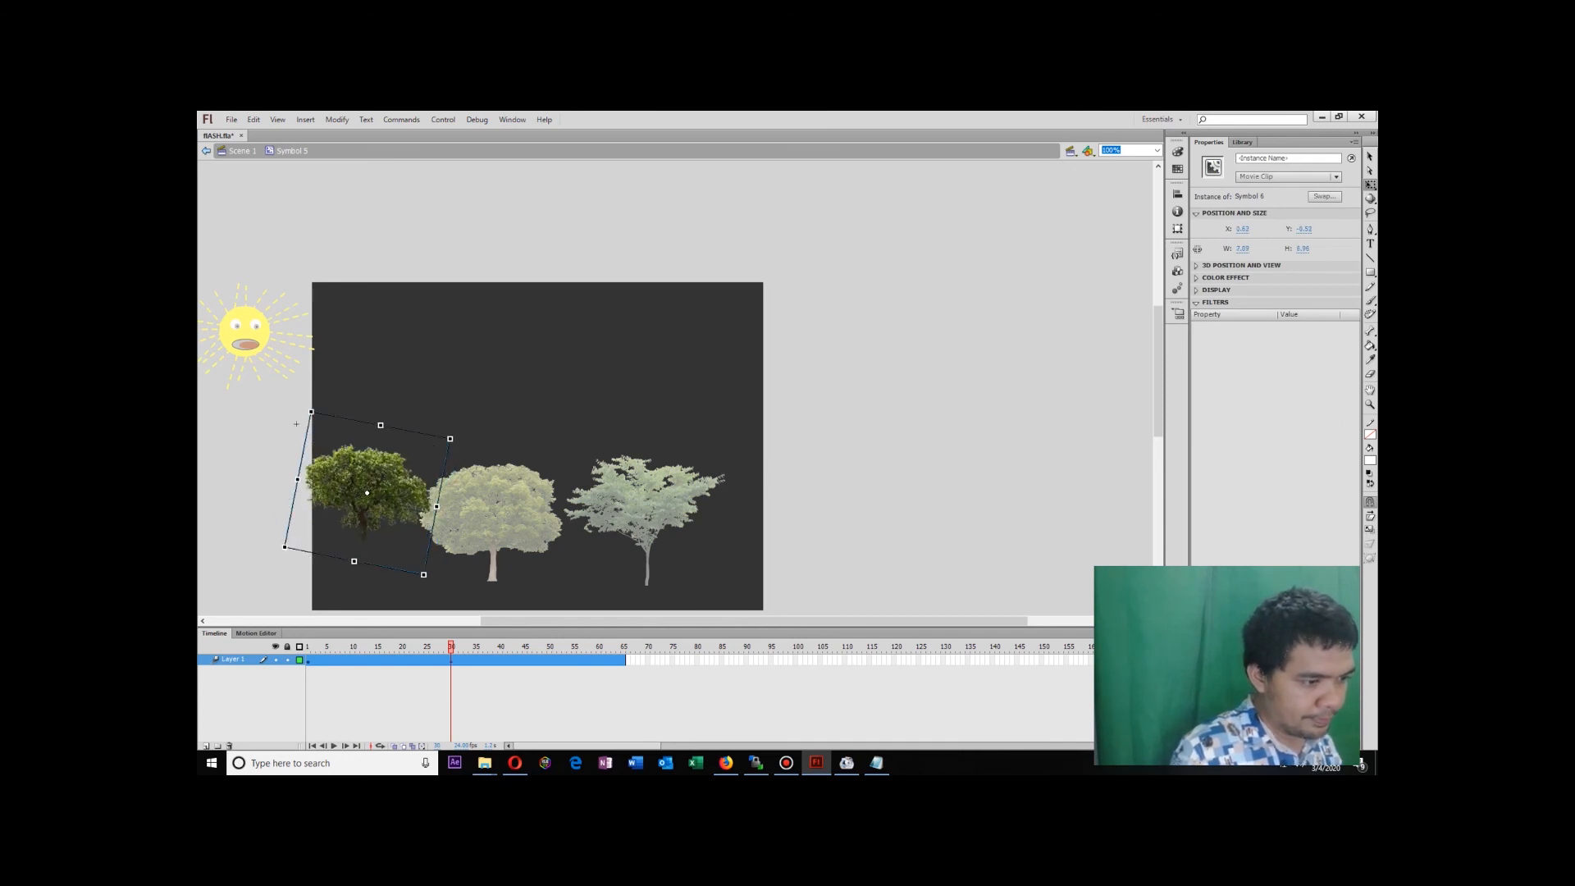
key("Return")
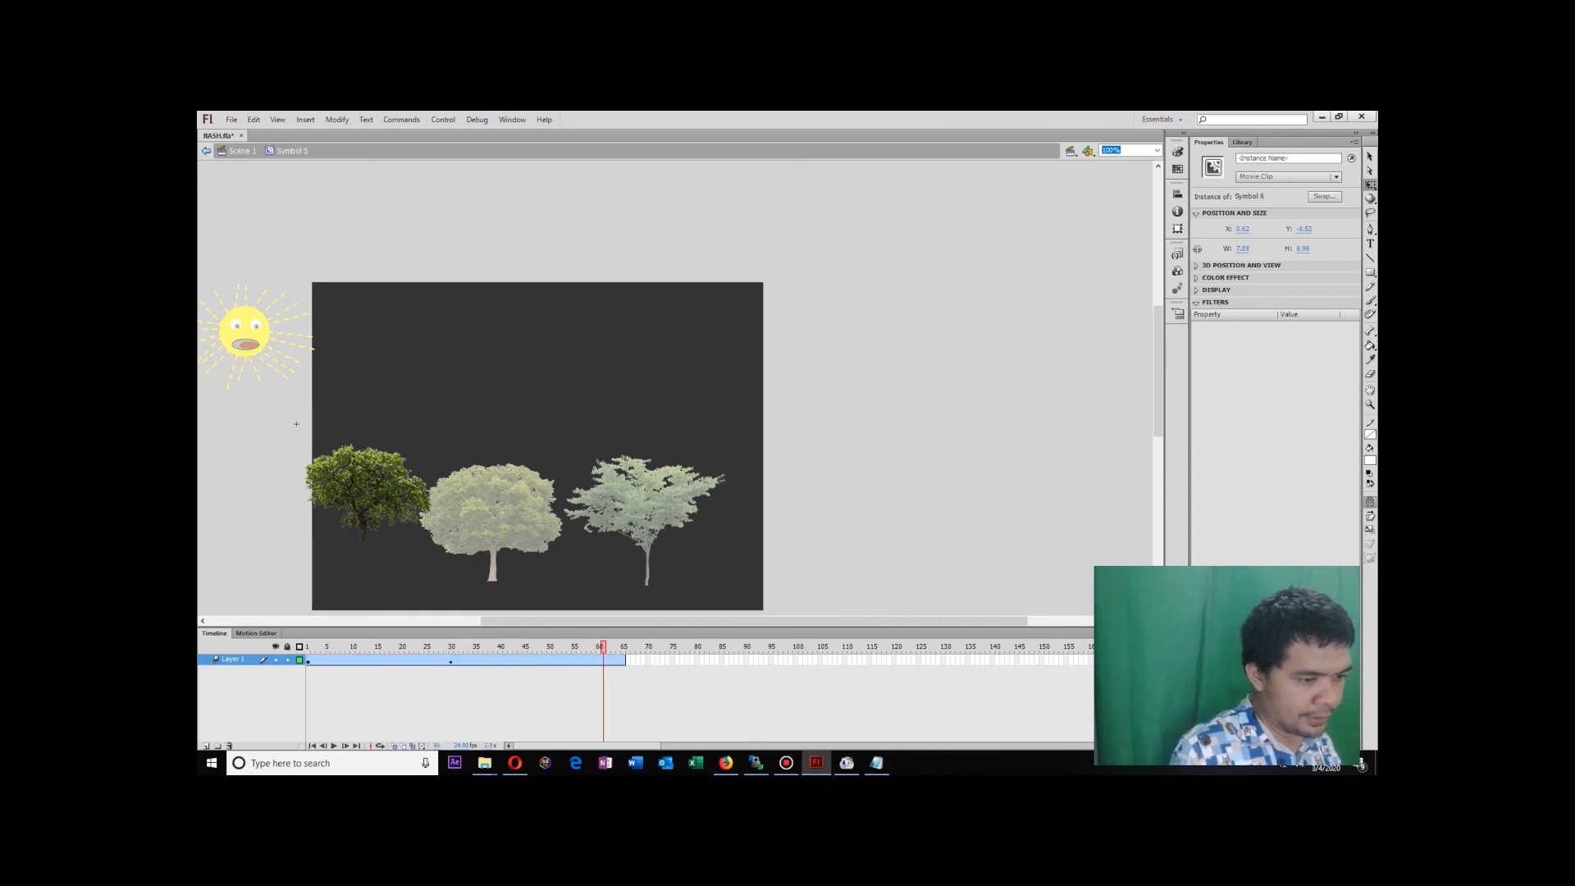
left_click_drag(311, 412, 284, 440)
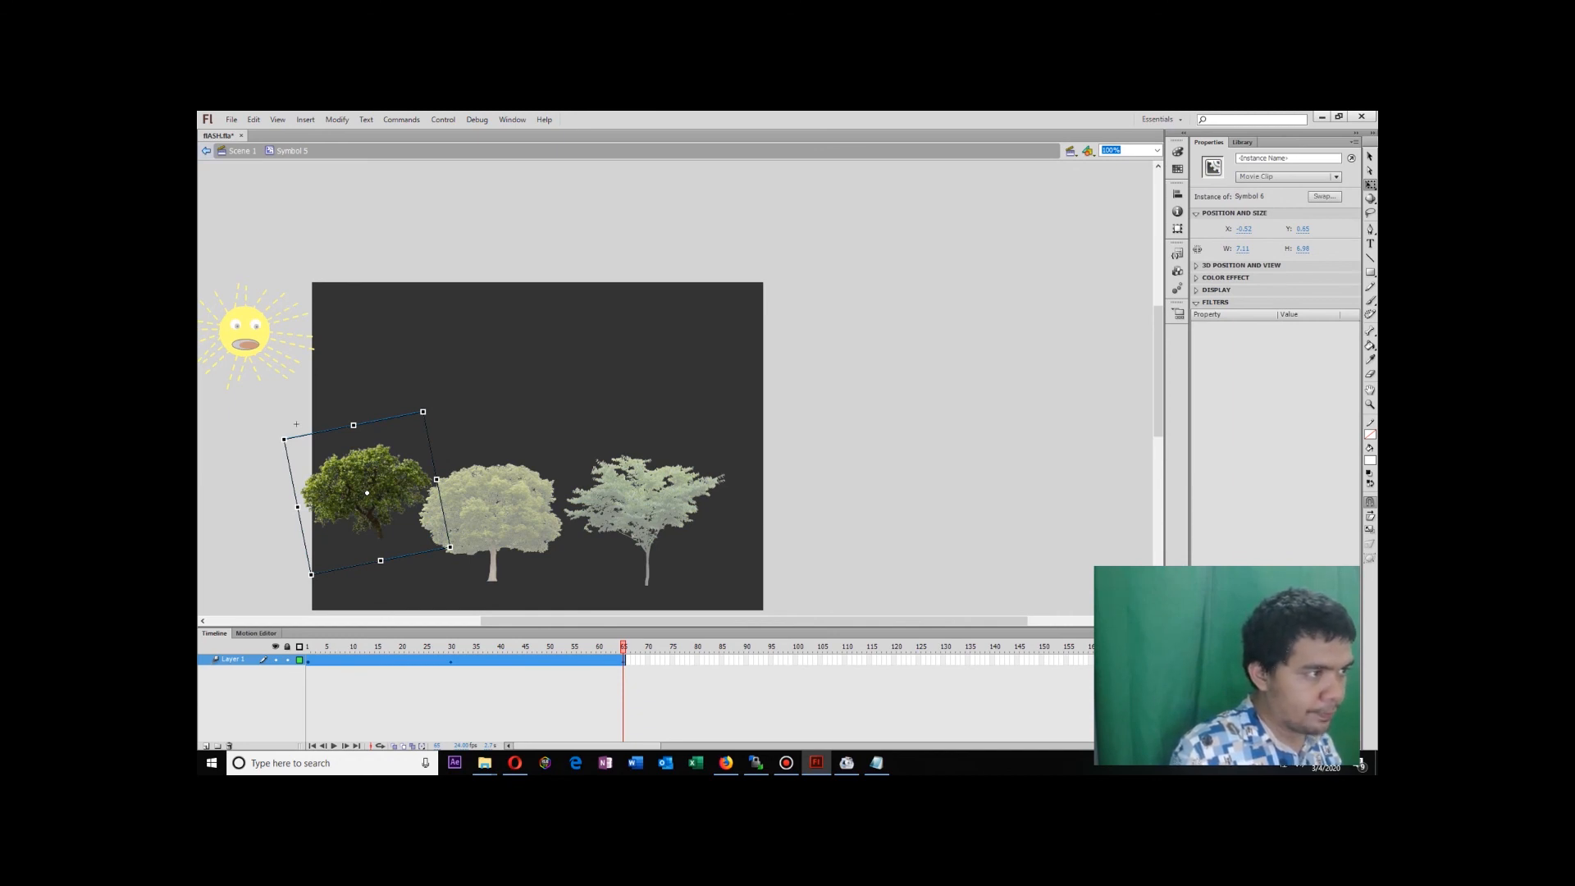
Return to Scene 1 and test the movie to check the leftmost tree's swaying motion.
double_click(296, 424)
key("ctrl+Return")
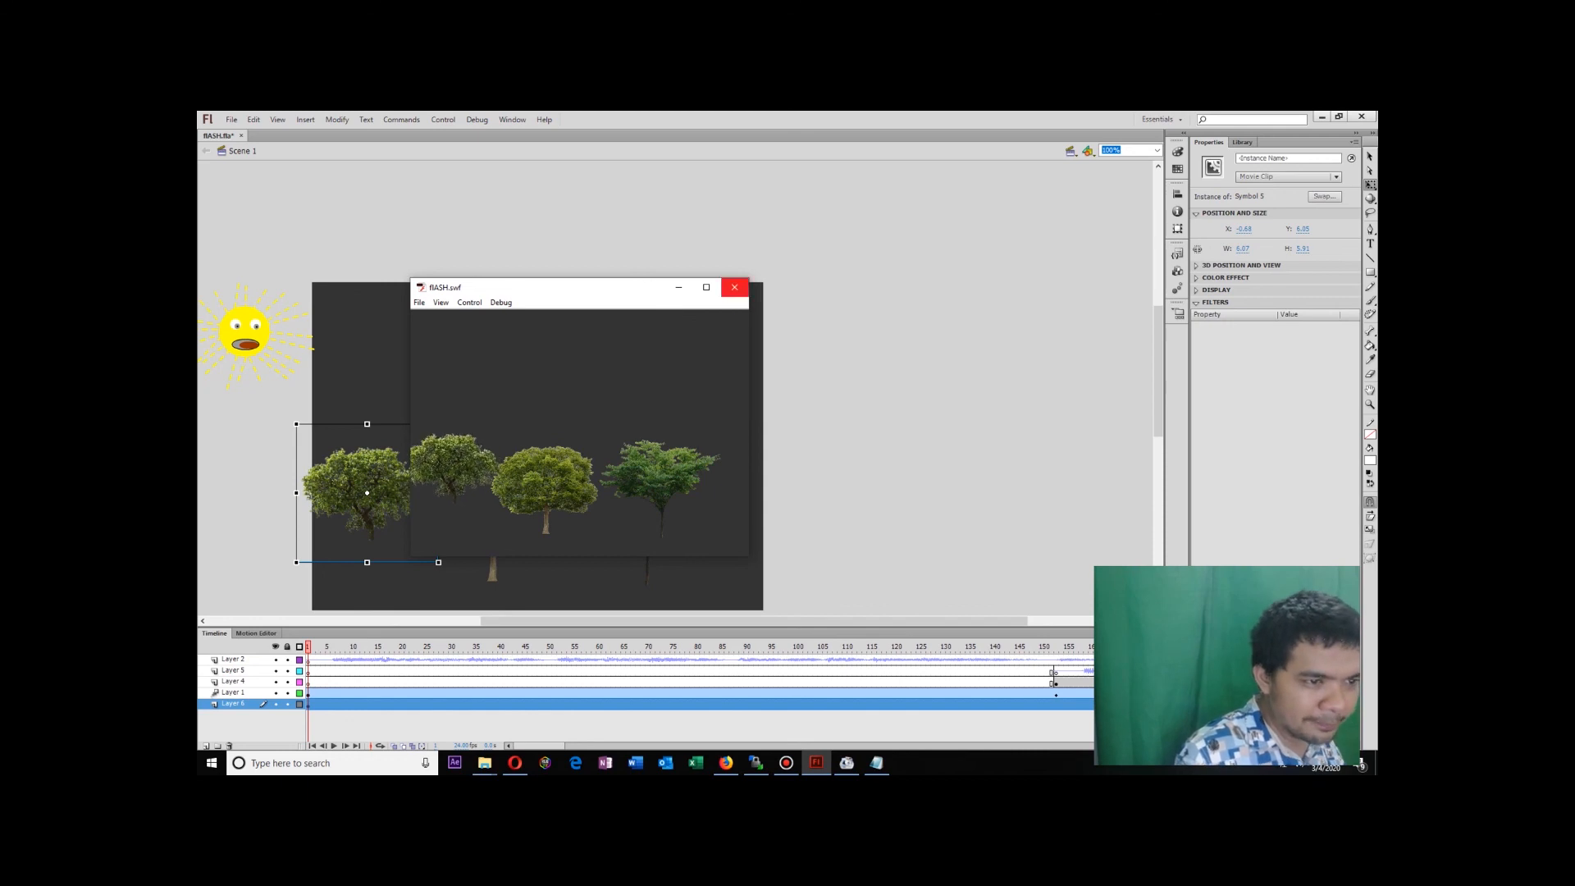
left_click(734, 287)
Convert the middle tree into a Movie Clip symbol.
left_click(484, 509)
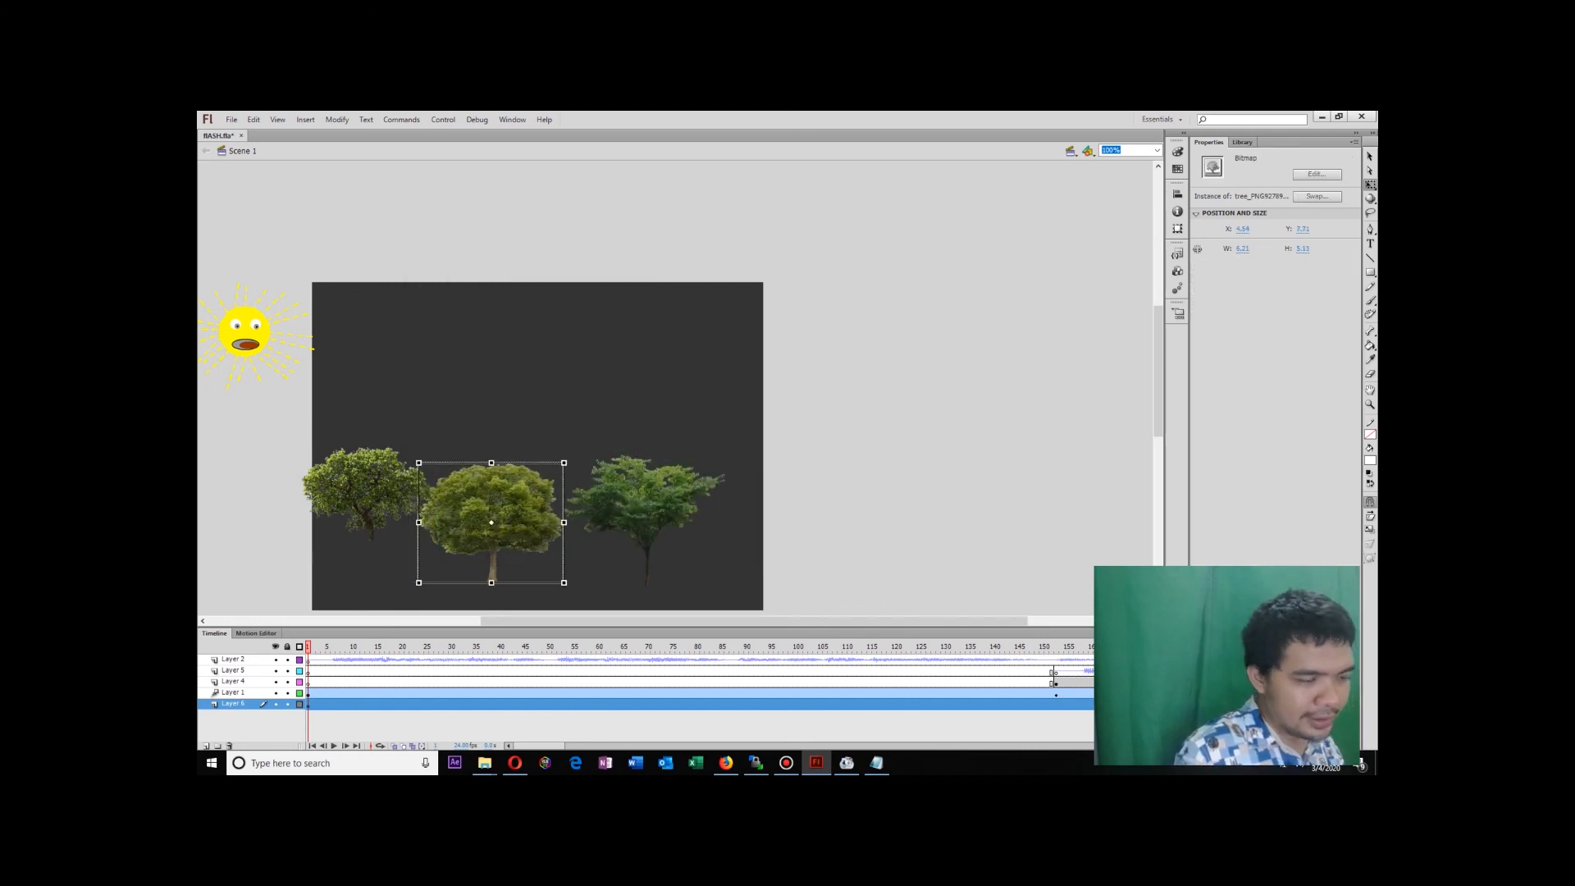
right_click(492, 525)
left_click(533, 475)
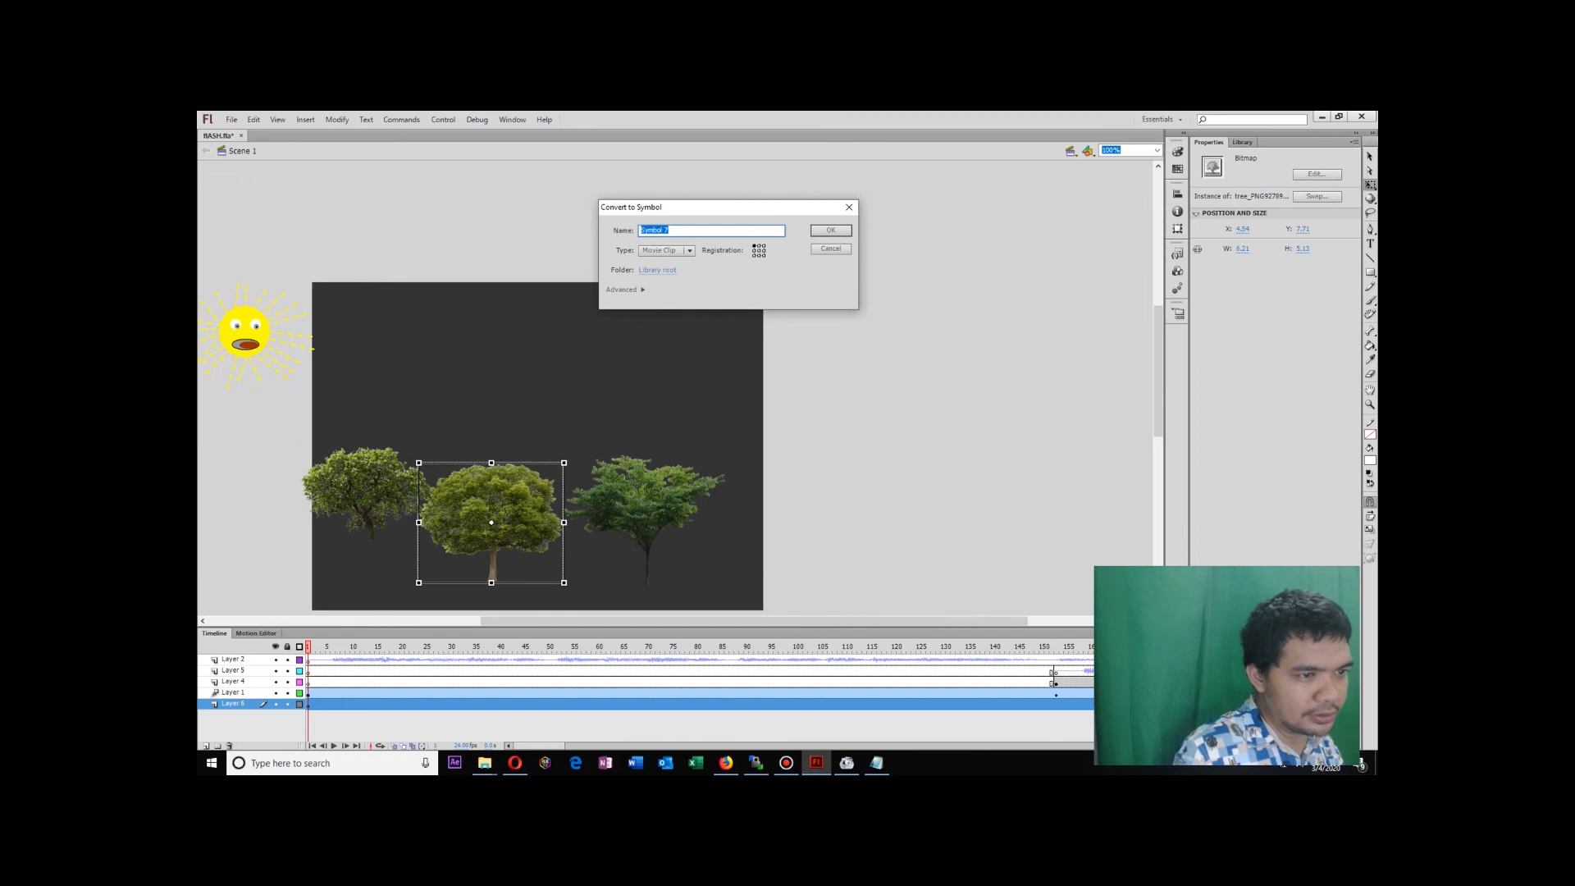
key("Return")
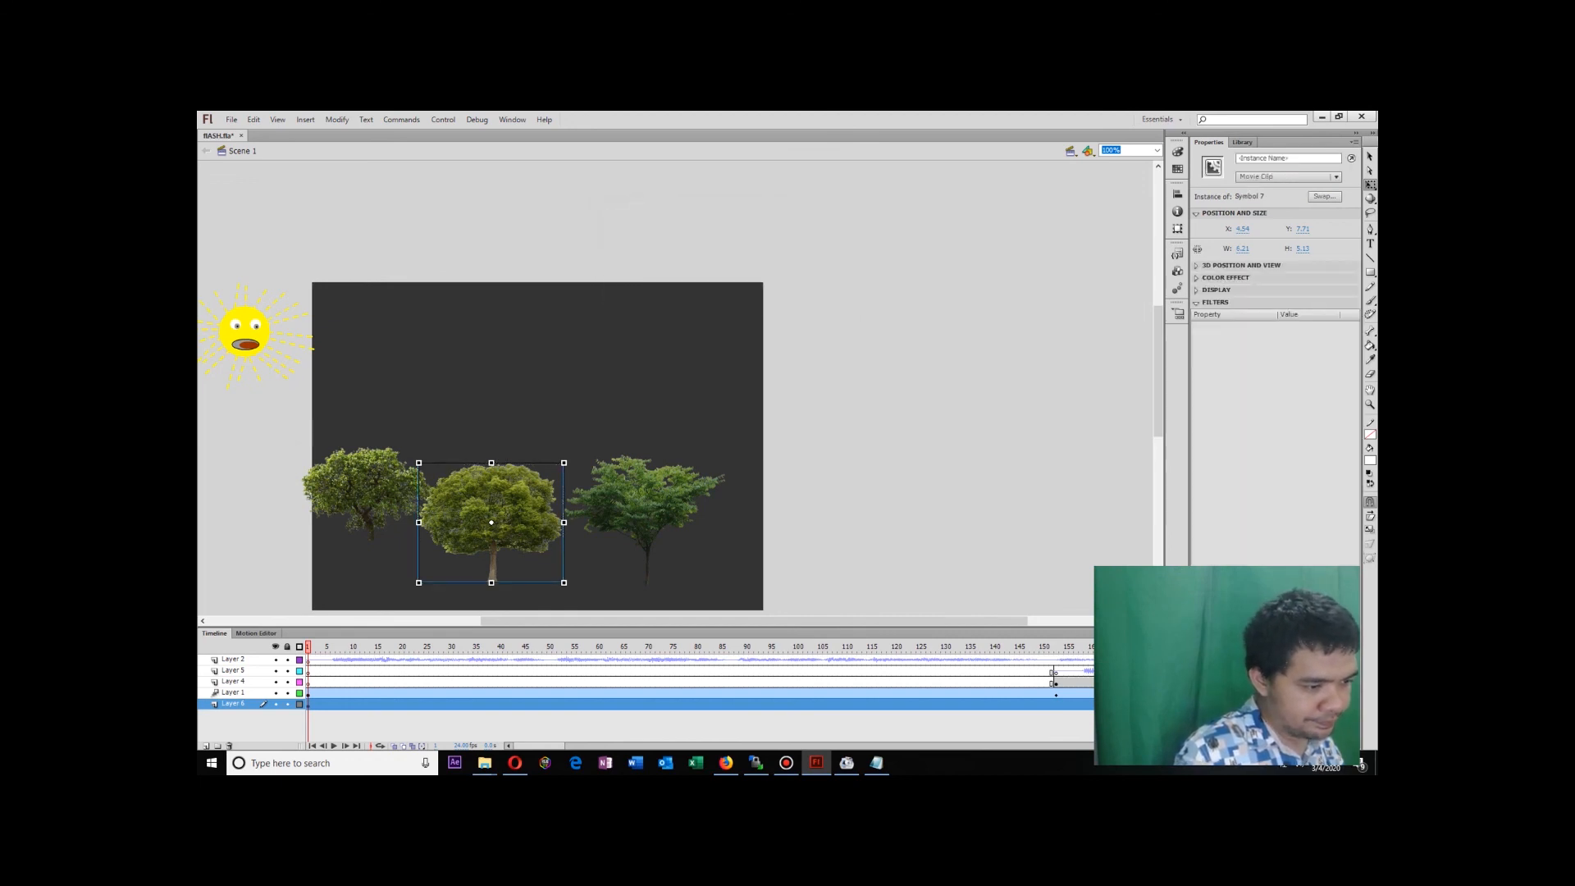
Open the middle tree's symbol, insert a keyframe at frame 70 and create a motion tween, converting the bitmap to a symbol.
double_click(492, 521)
right_click(498, 519)
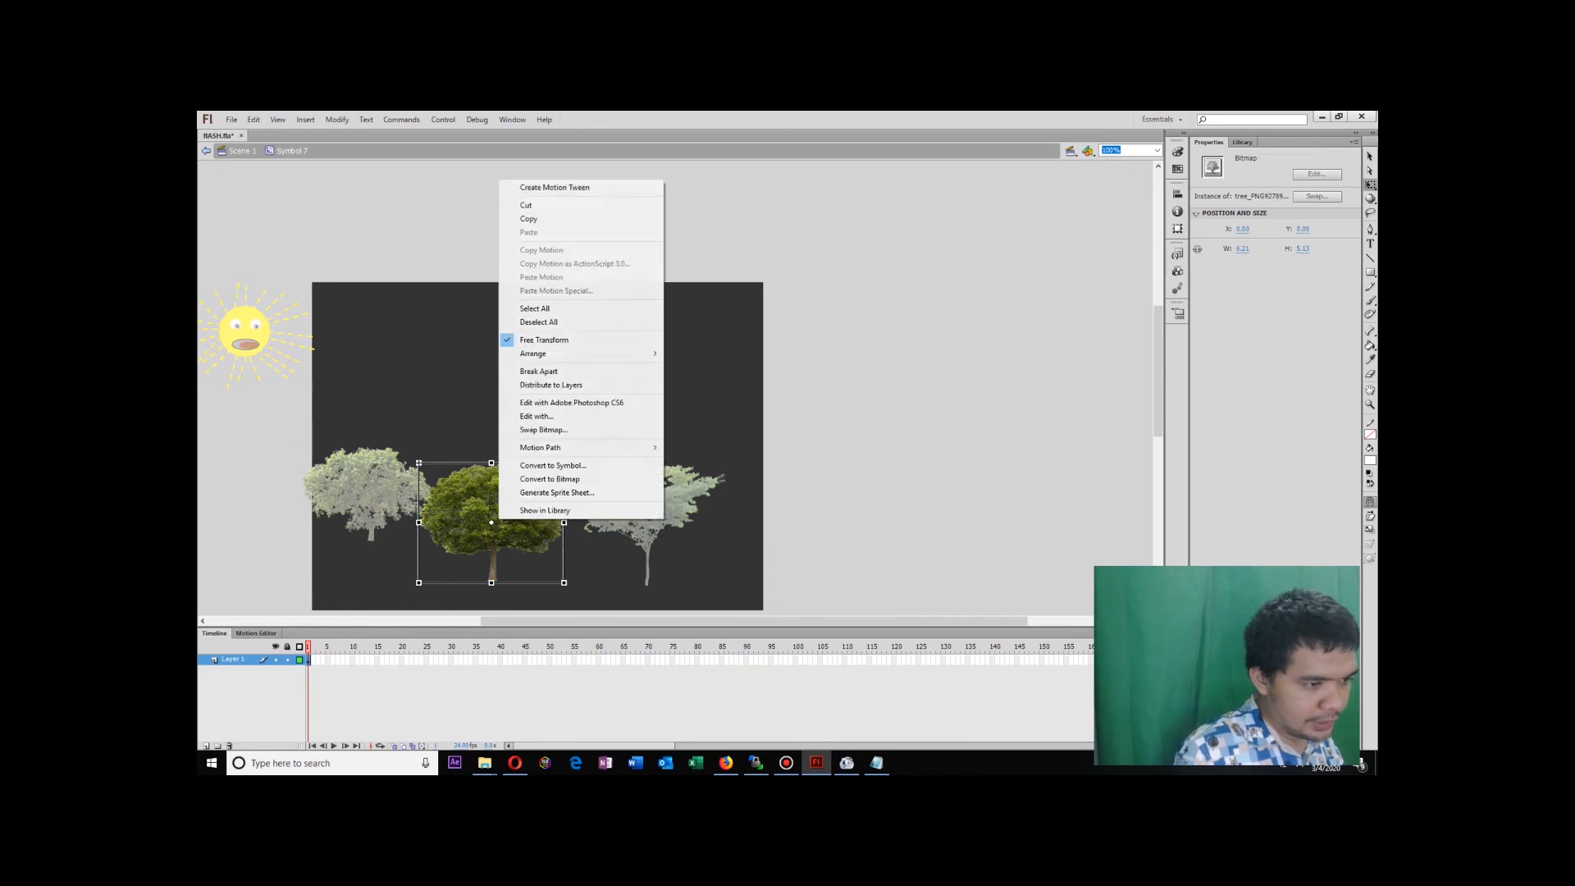
left_click(417, 462)
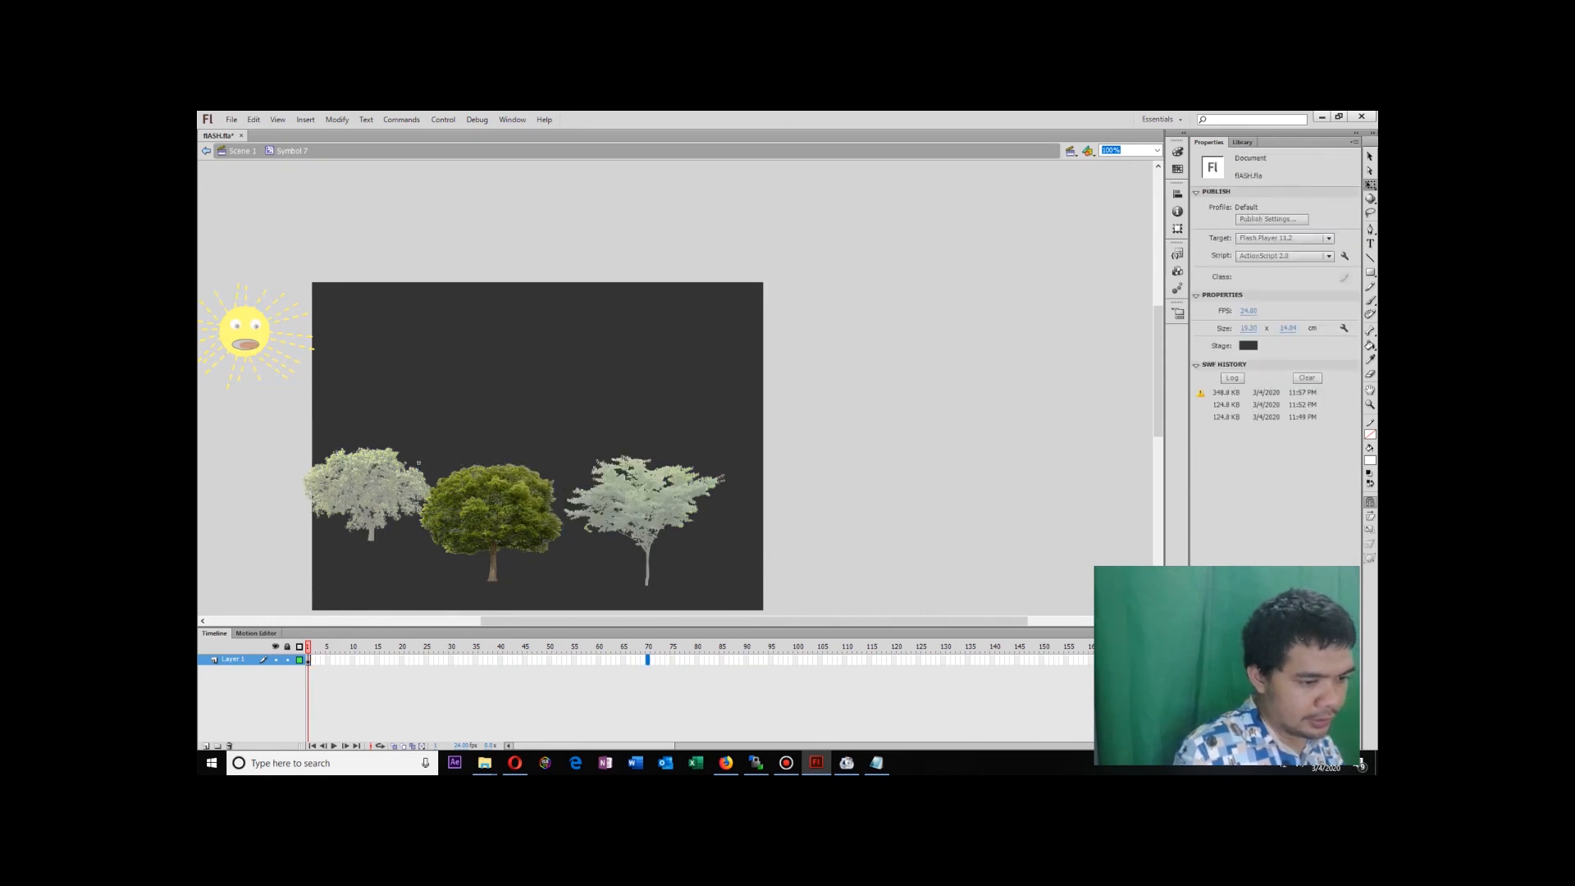
key("F6")
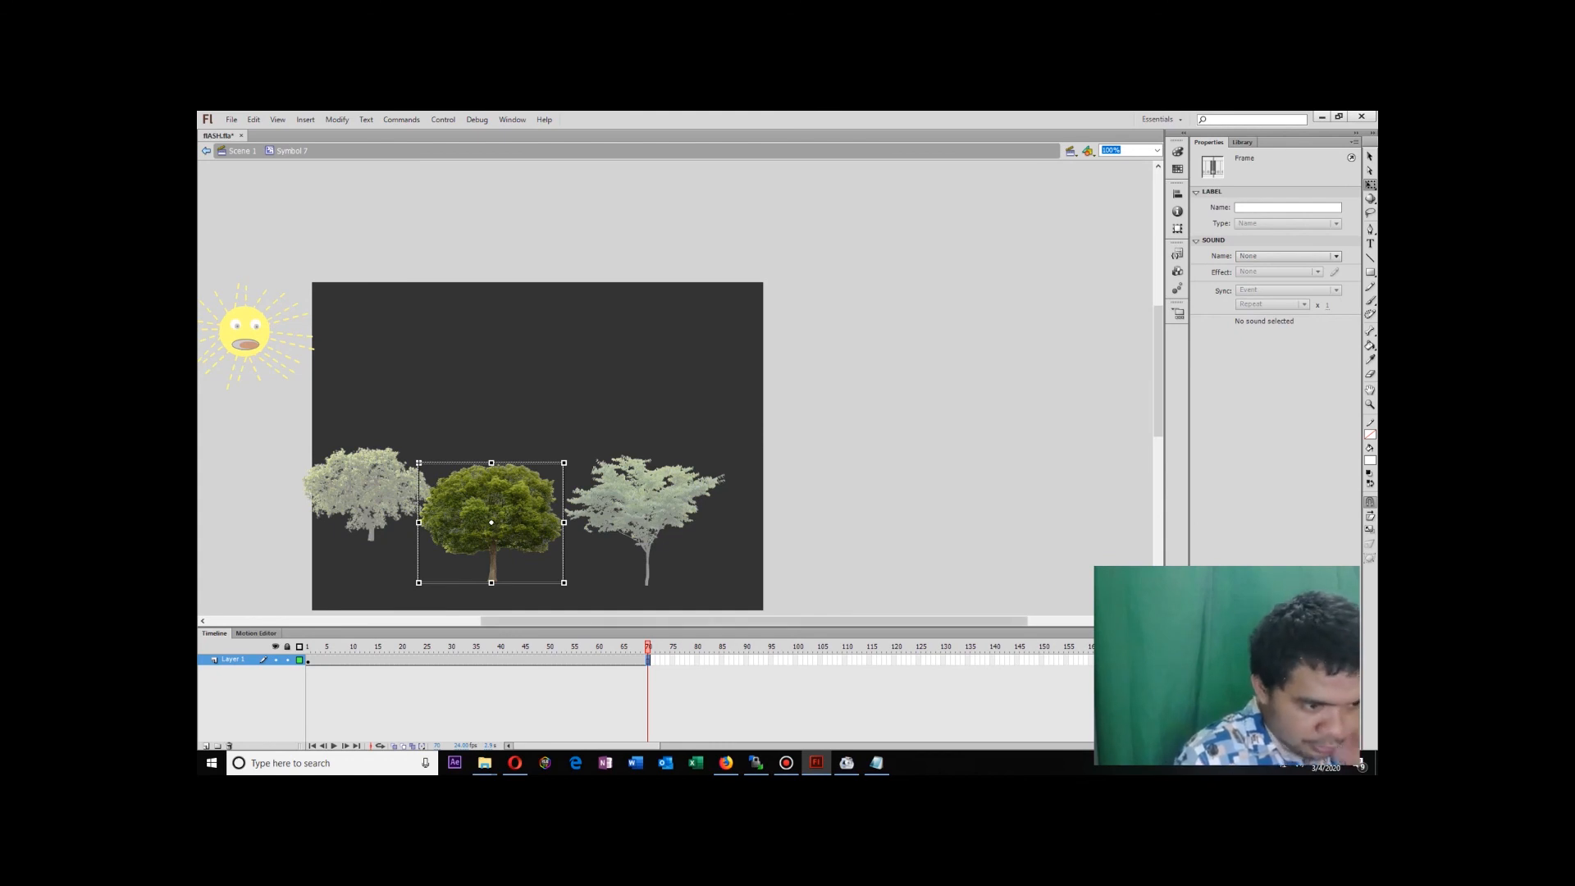
left_click_drag(647, 646, 307, 646)
right_click(318, 660)
left_click(372, 341)
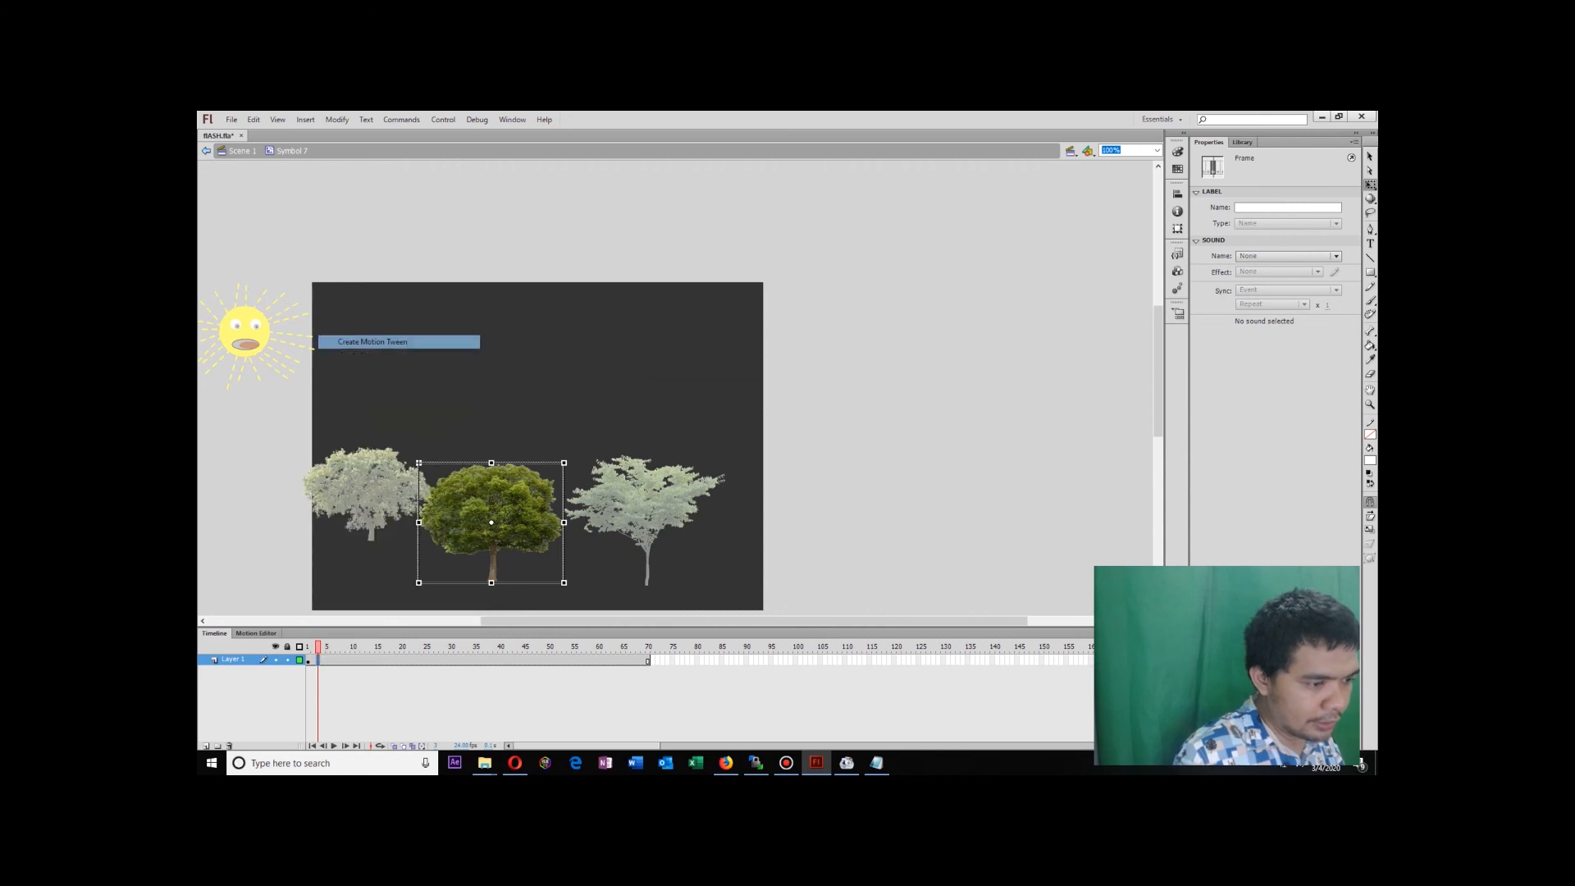
key("Return")
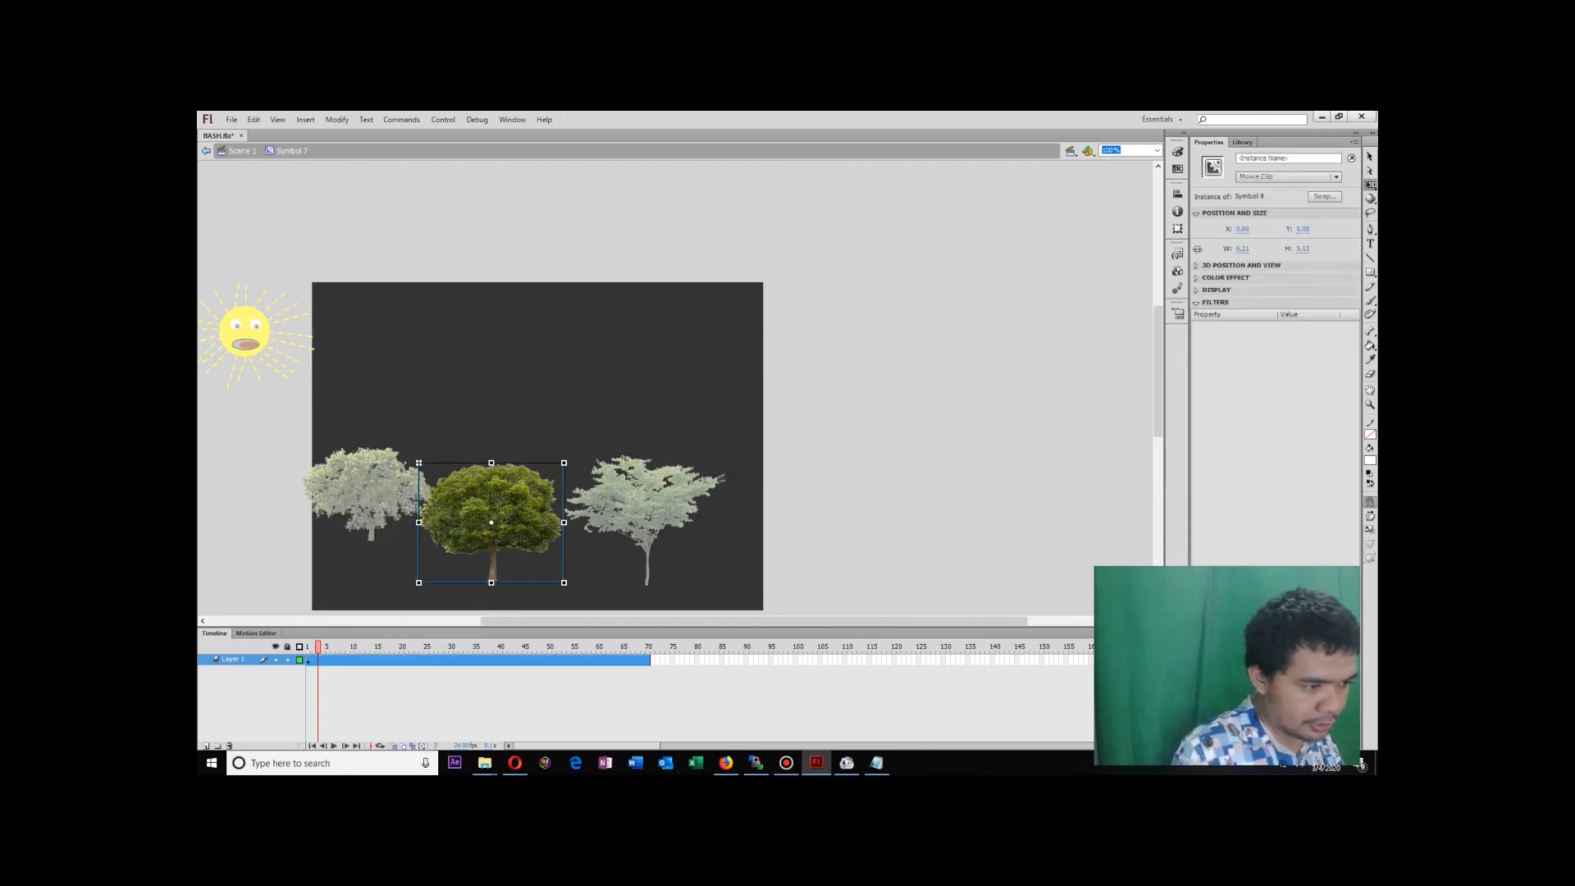
Move the middle tree up about 1.3 cm at frame 36 of its tween and back down to its starting position at frame 70.
left_click_drag(317, 646, 480, 646)
left_click_drag(420, 499, 418, 462)
left_click_drag(480, 647, 648, 647)
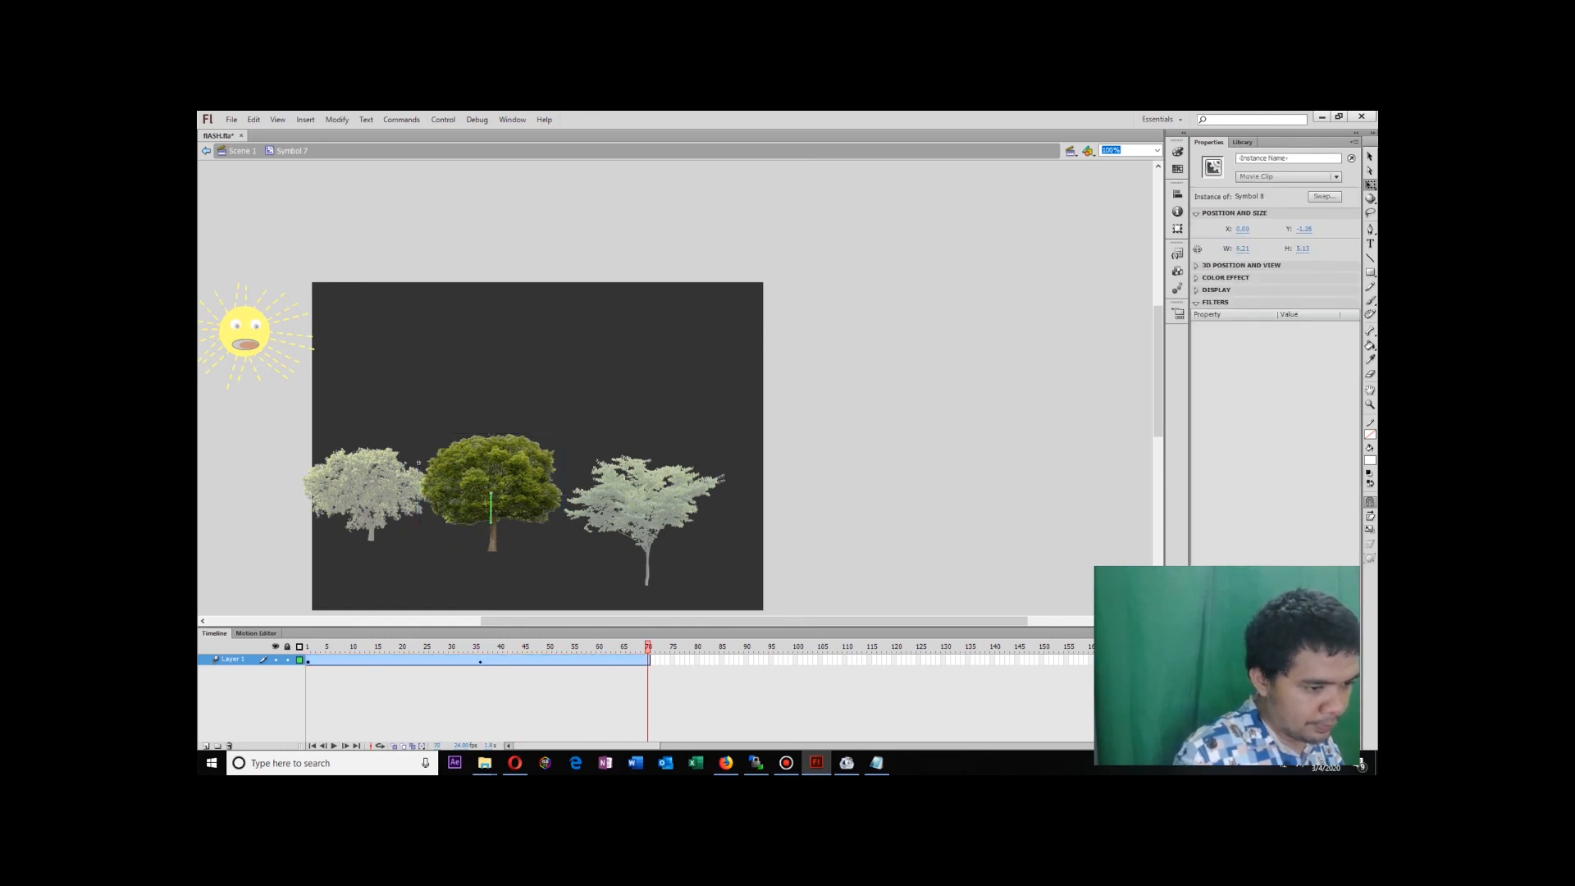
left_click_drag(491, 493, 490, 522)
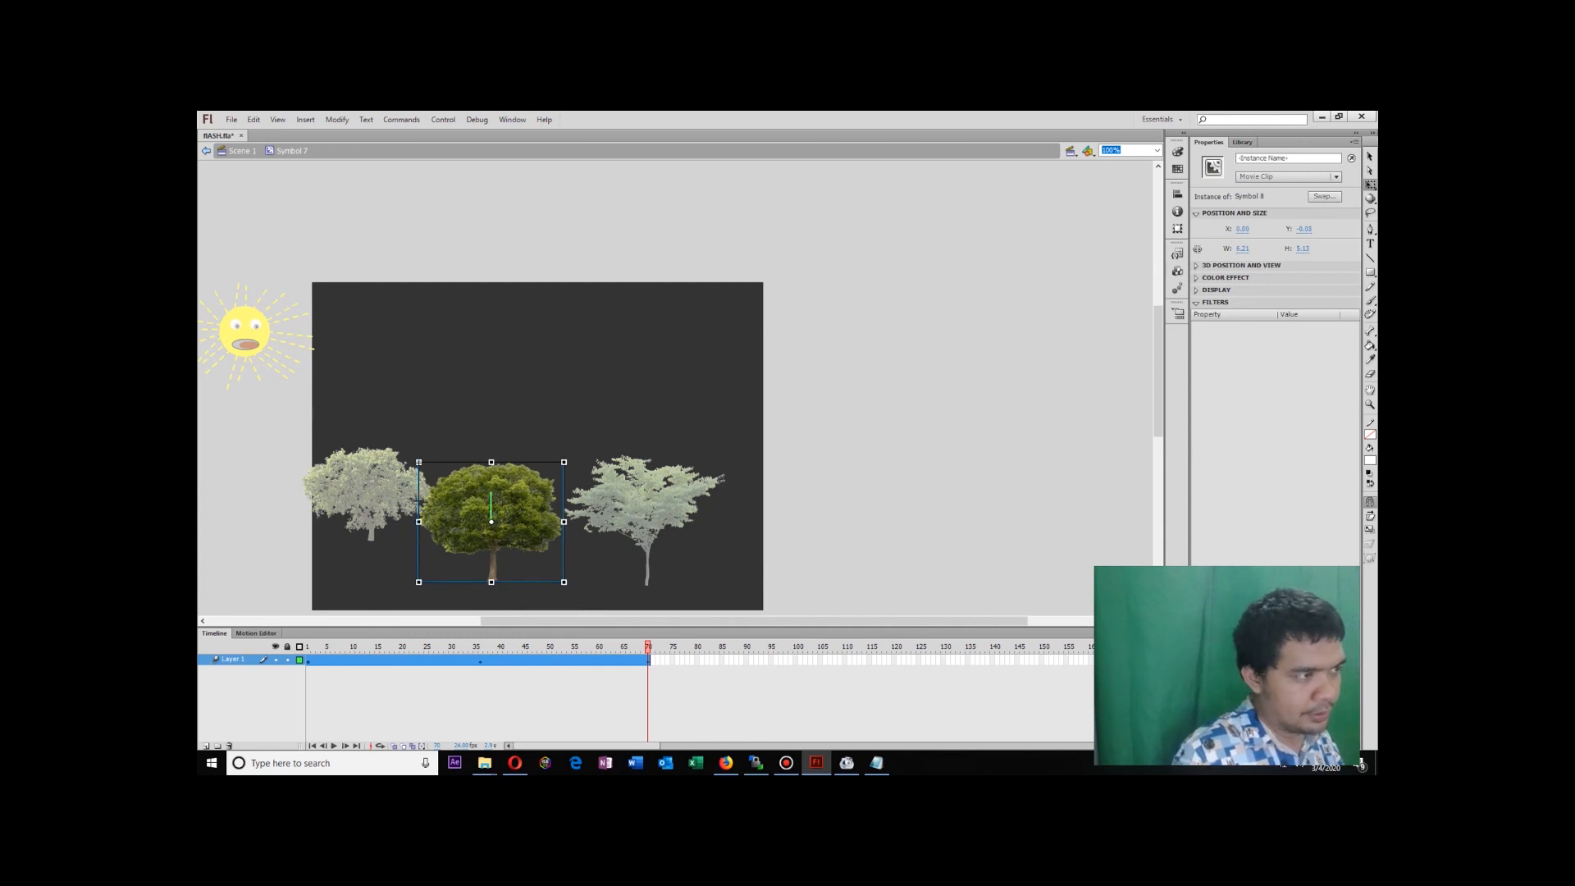
Return to Scene 1 and test the movie to check the middle tree's up-and-down motion.
key("ctrl+e")
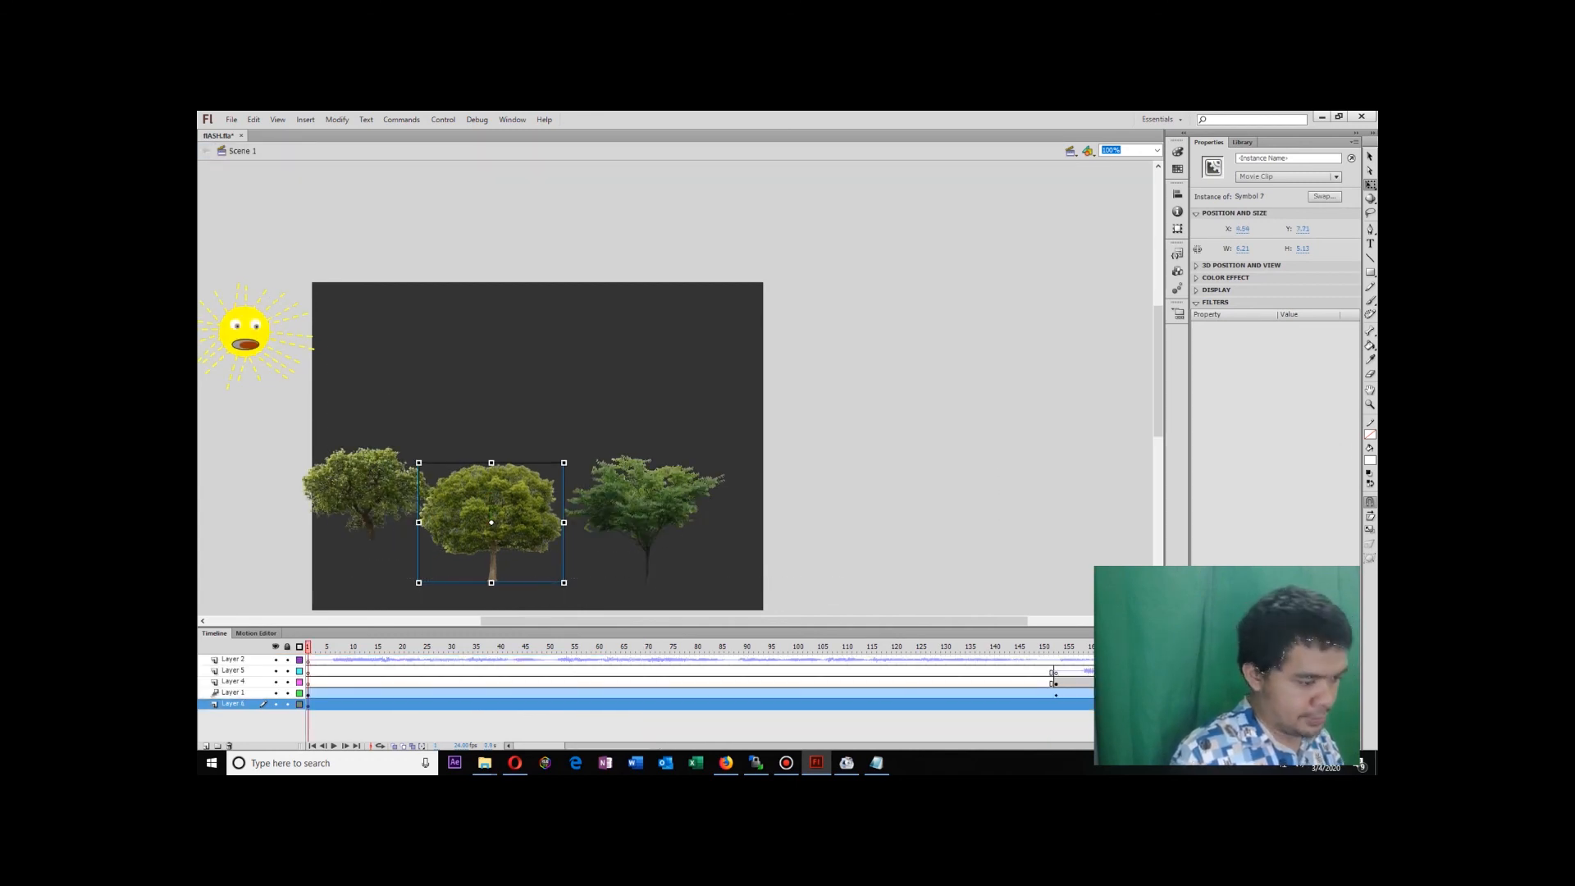
key("ctrl+Return")
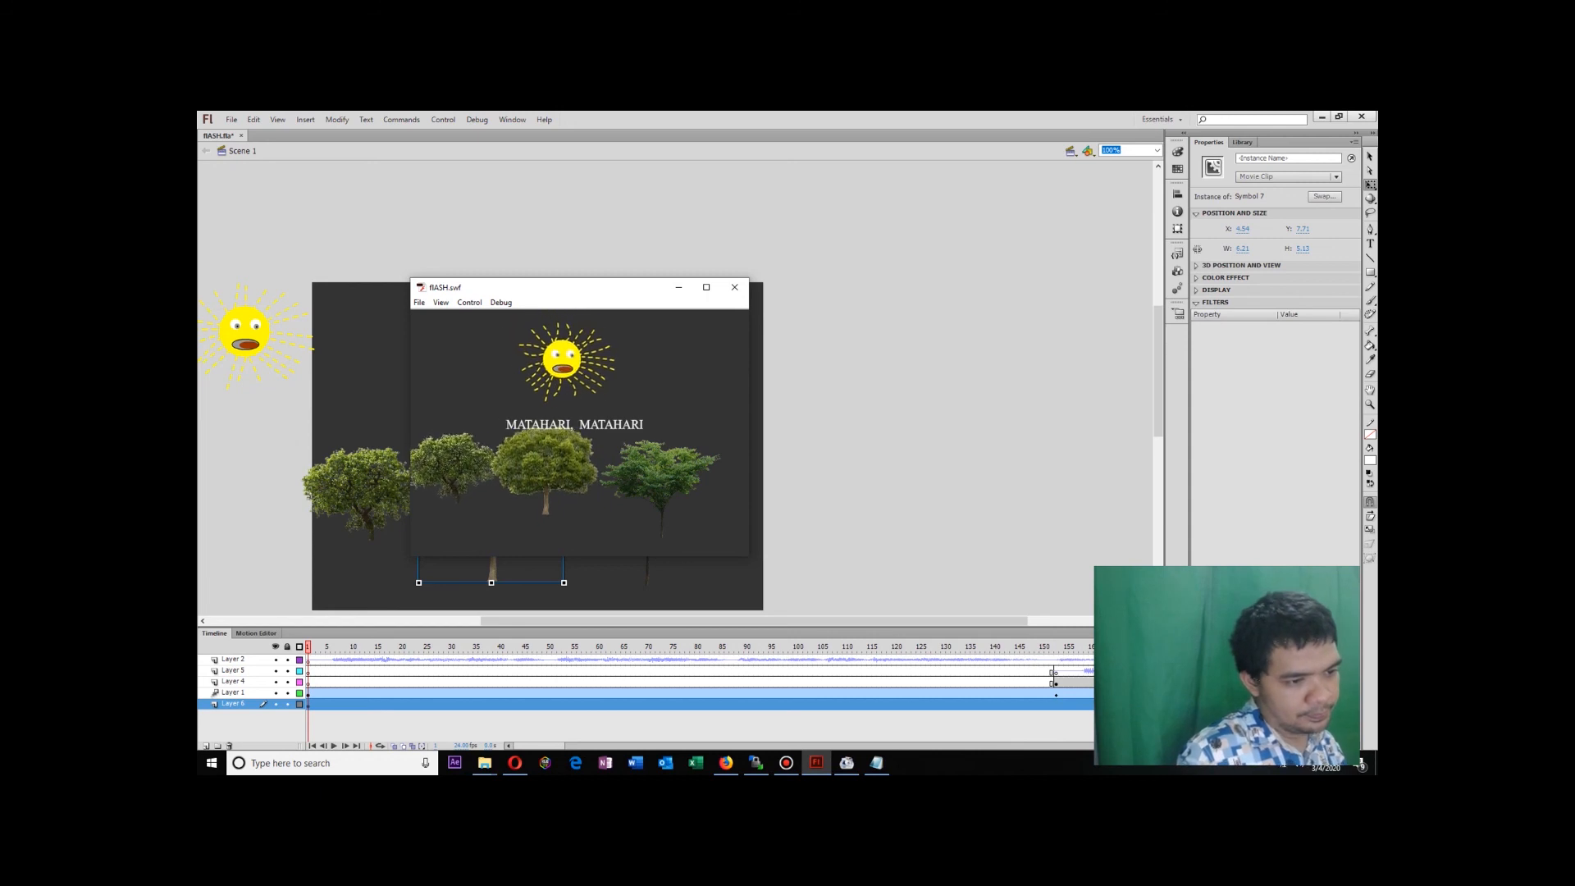
key("ctrl+shift+a")
left_click(734, 287)
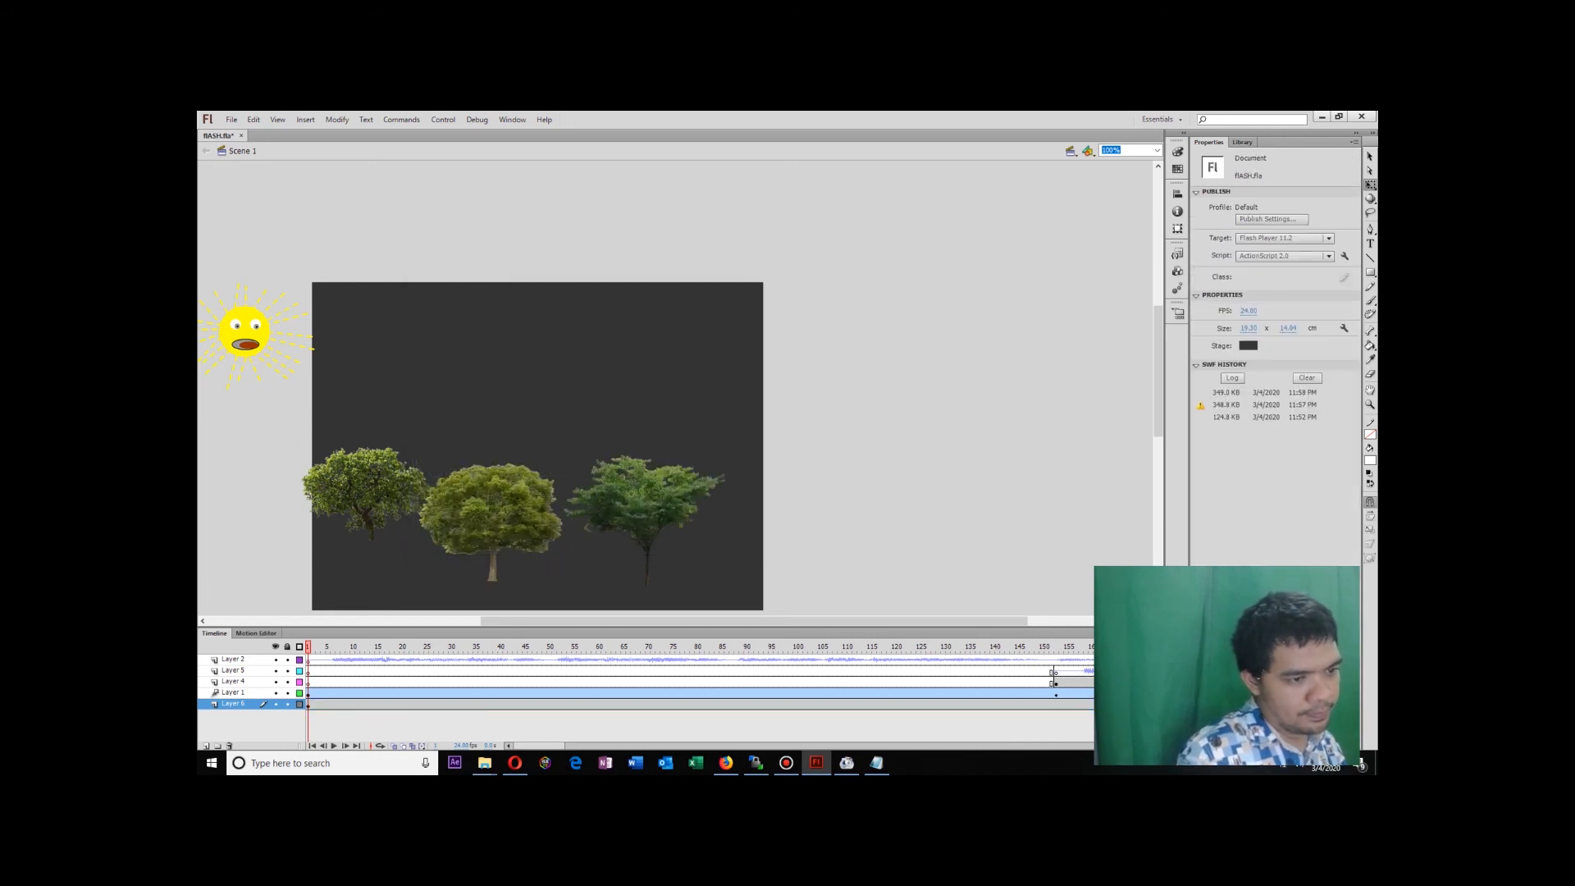
Convert the rightmost tree into a Movie Clip symbol.
left_click(644, 508)
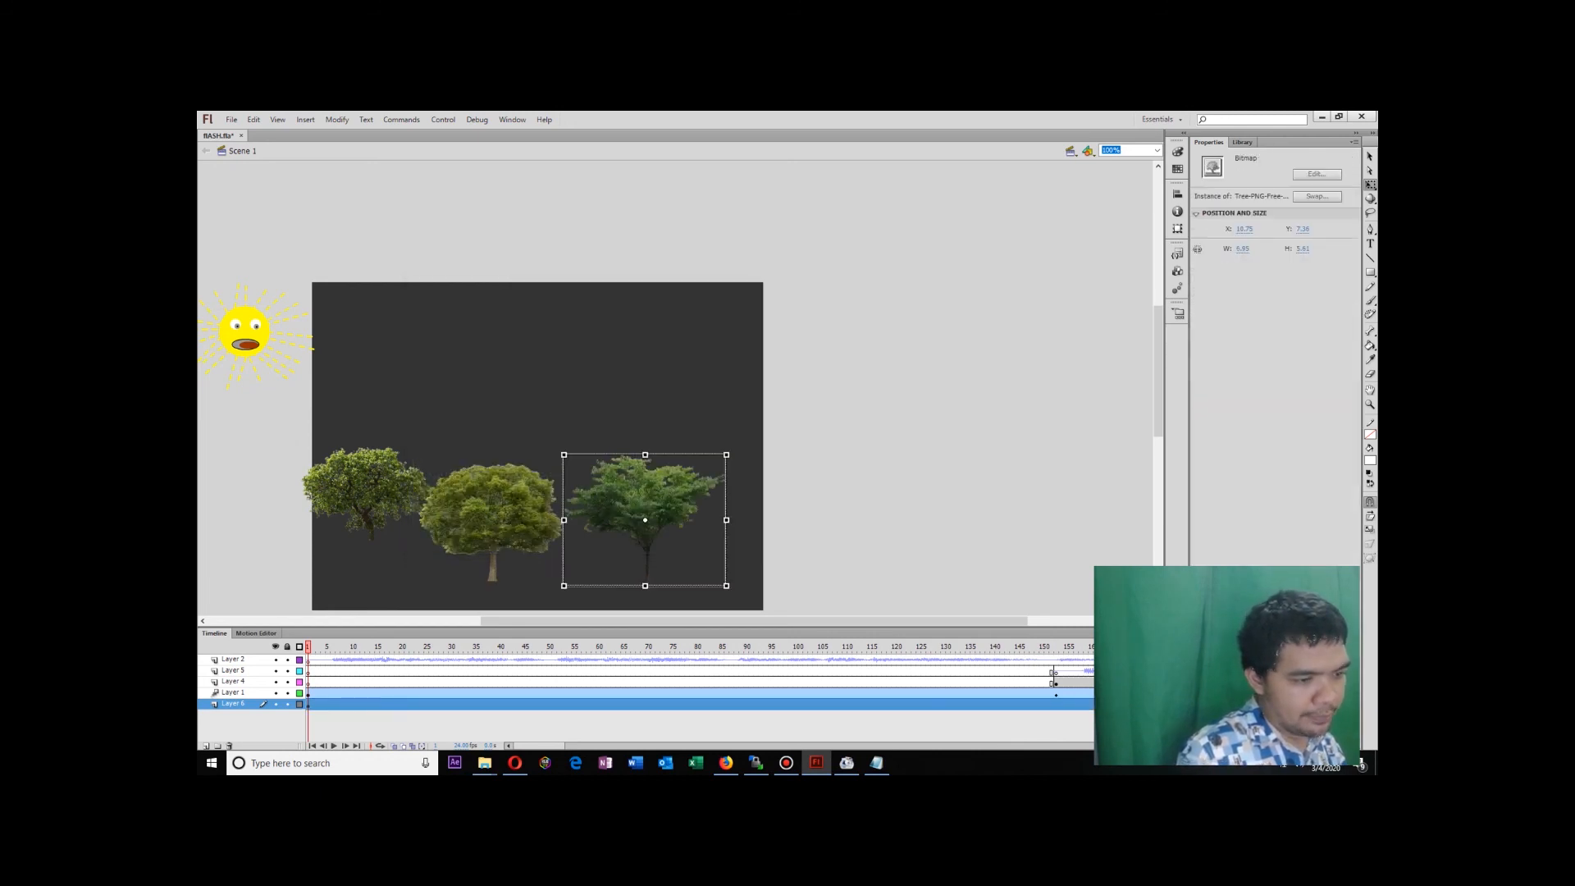
right_click(645, 526)
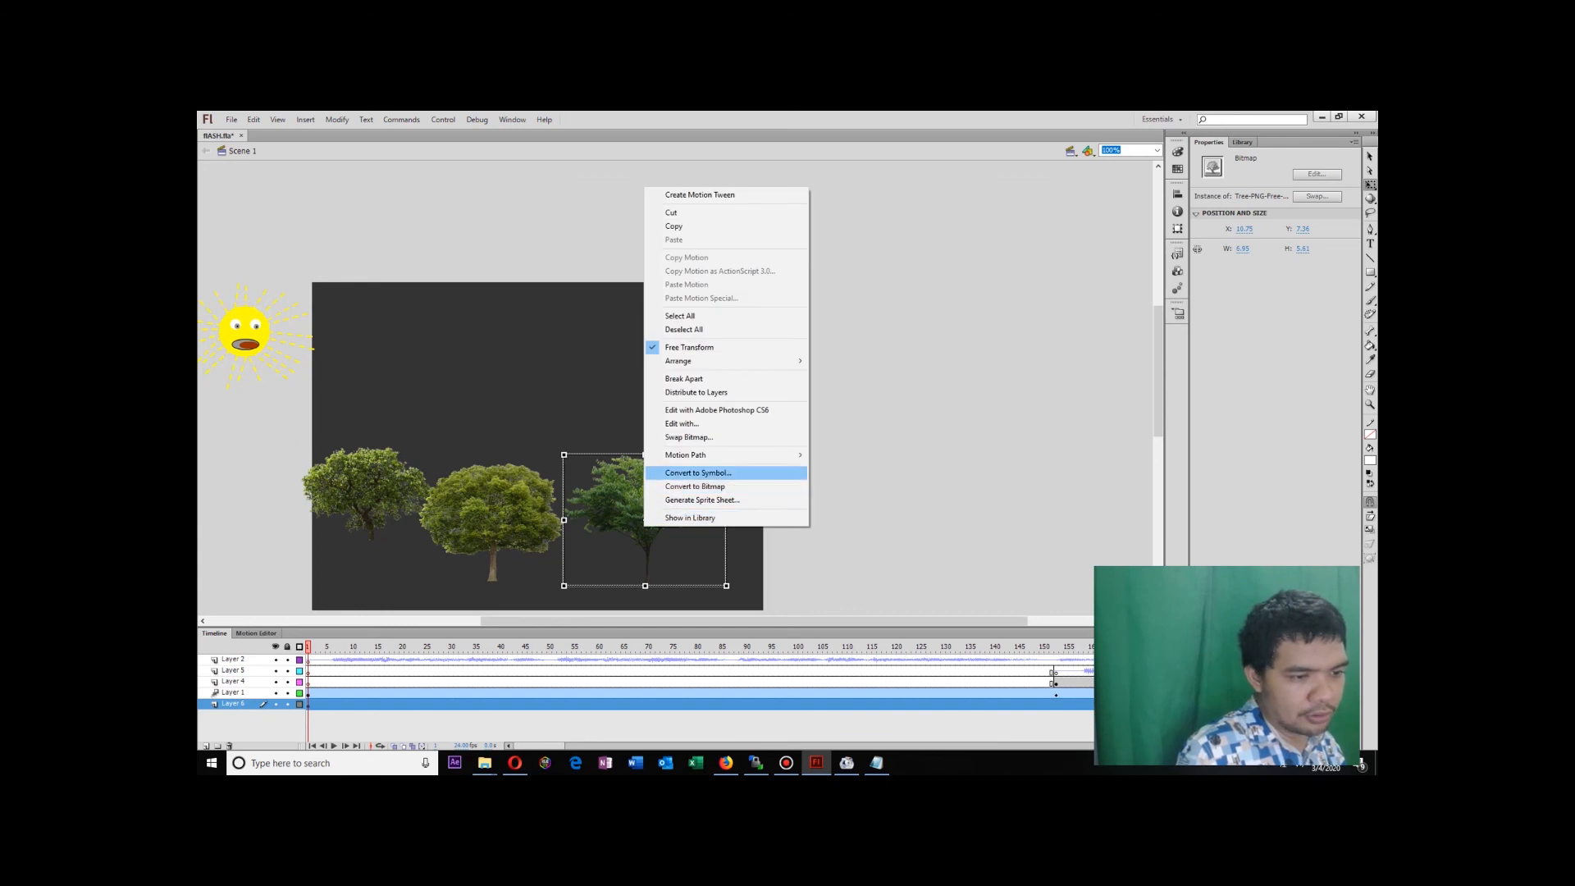
left_click(697, 473)
key("Return")
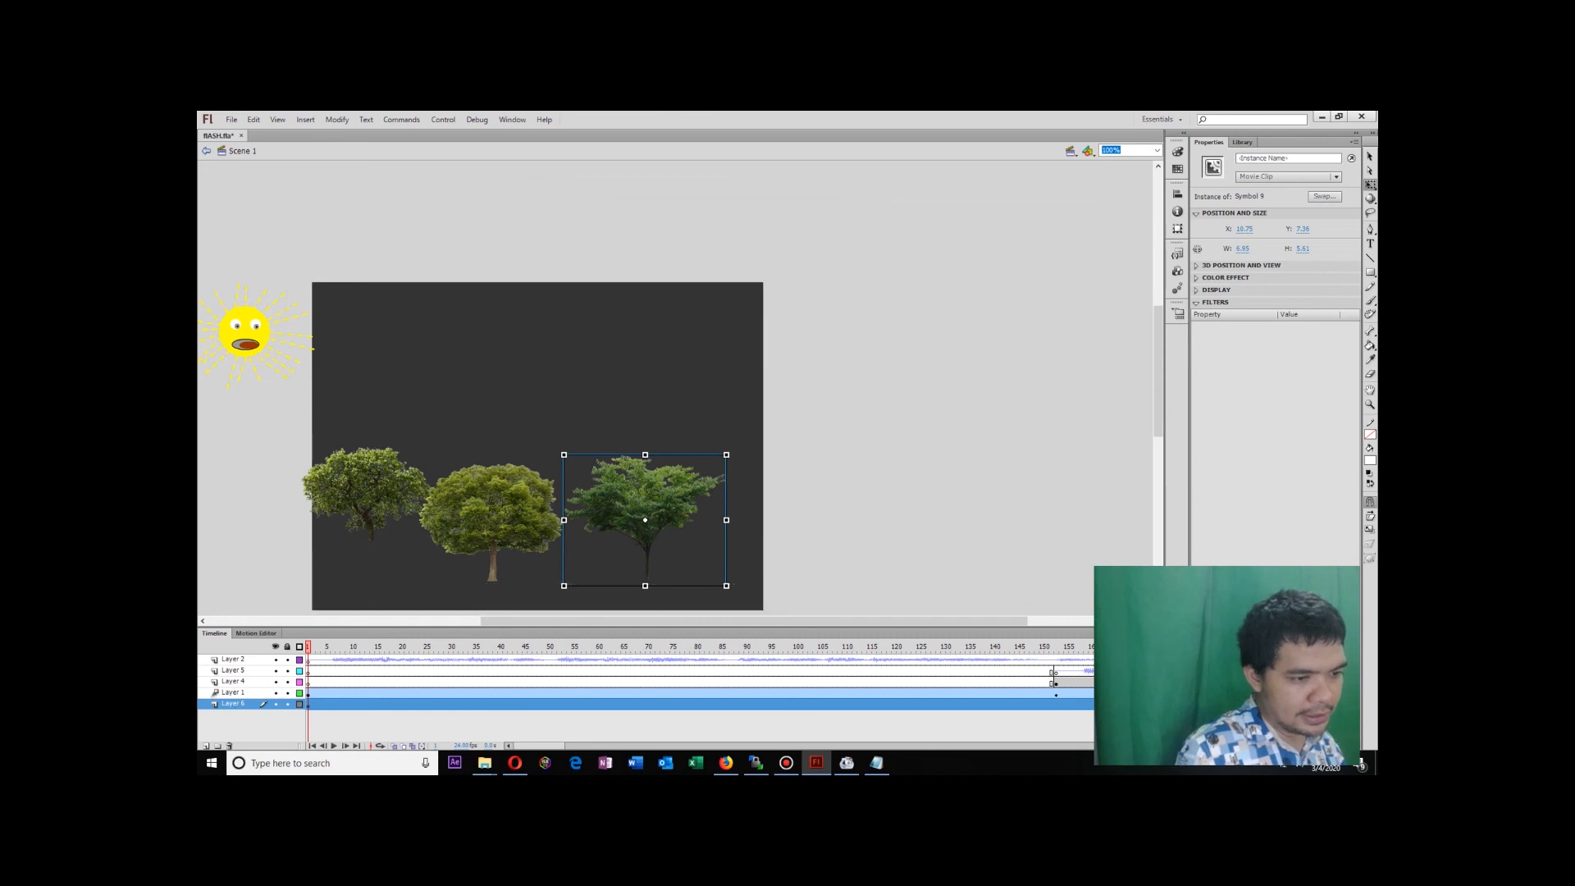
Open the rightmost tree's symbol, extend its frames to frame 85 and create a motion tween, converting the bitmap to a symbol.
double_click(645, 516)
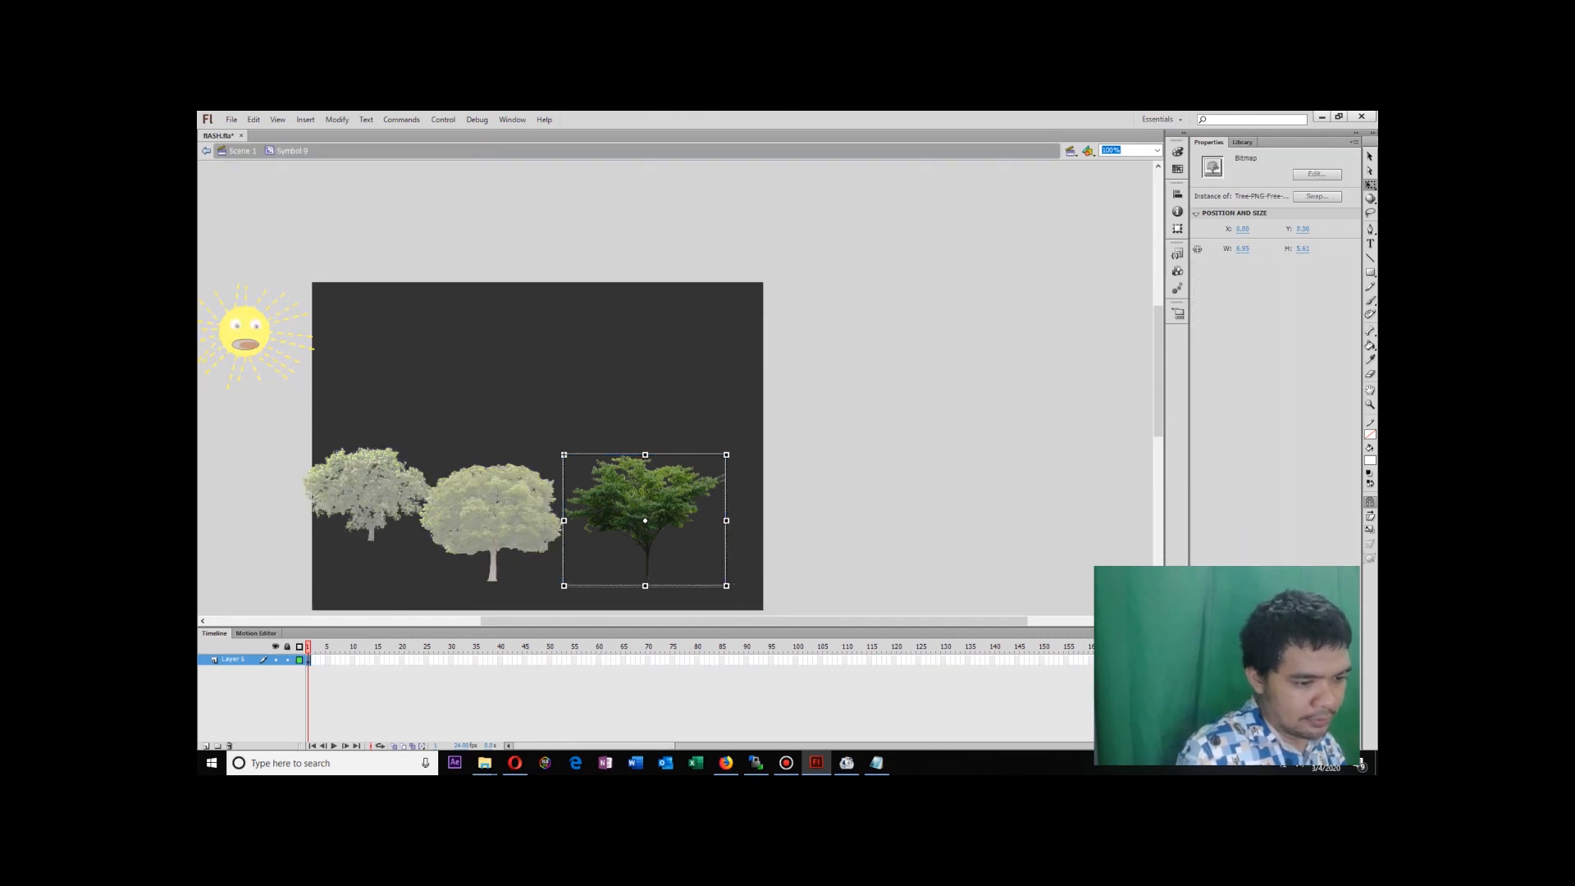
left_click(563, 454)
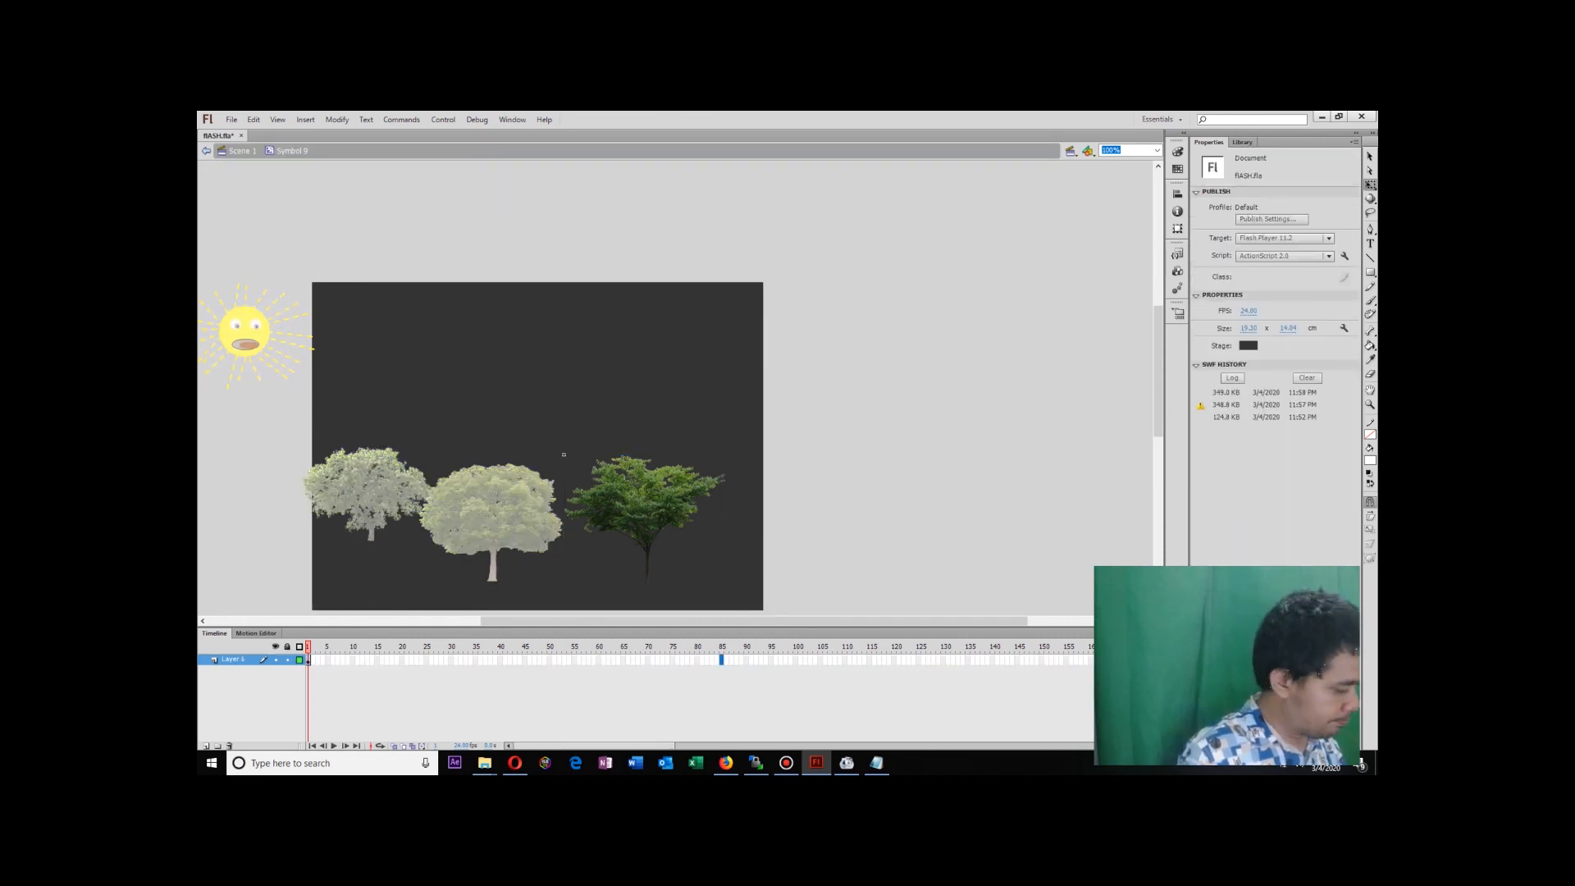
key("F5")
right_click(623, 659)
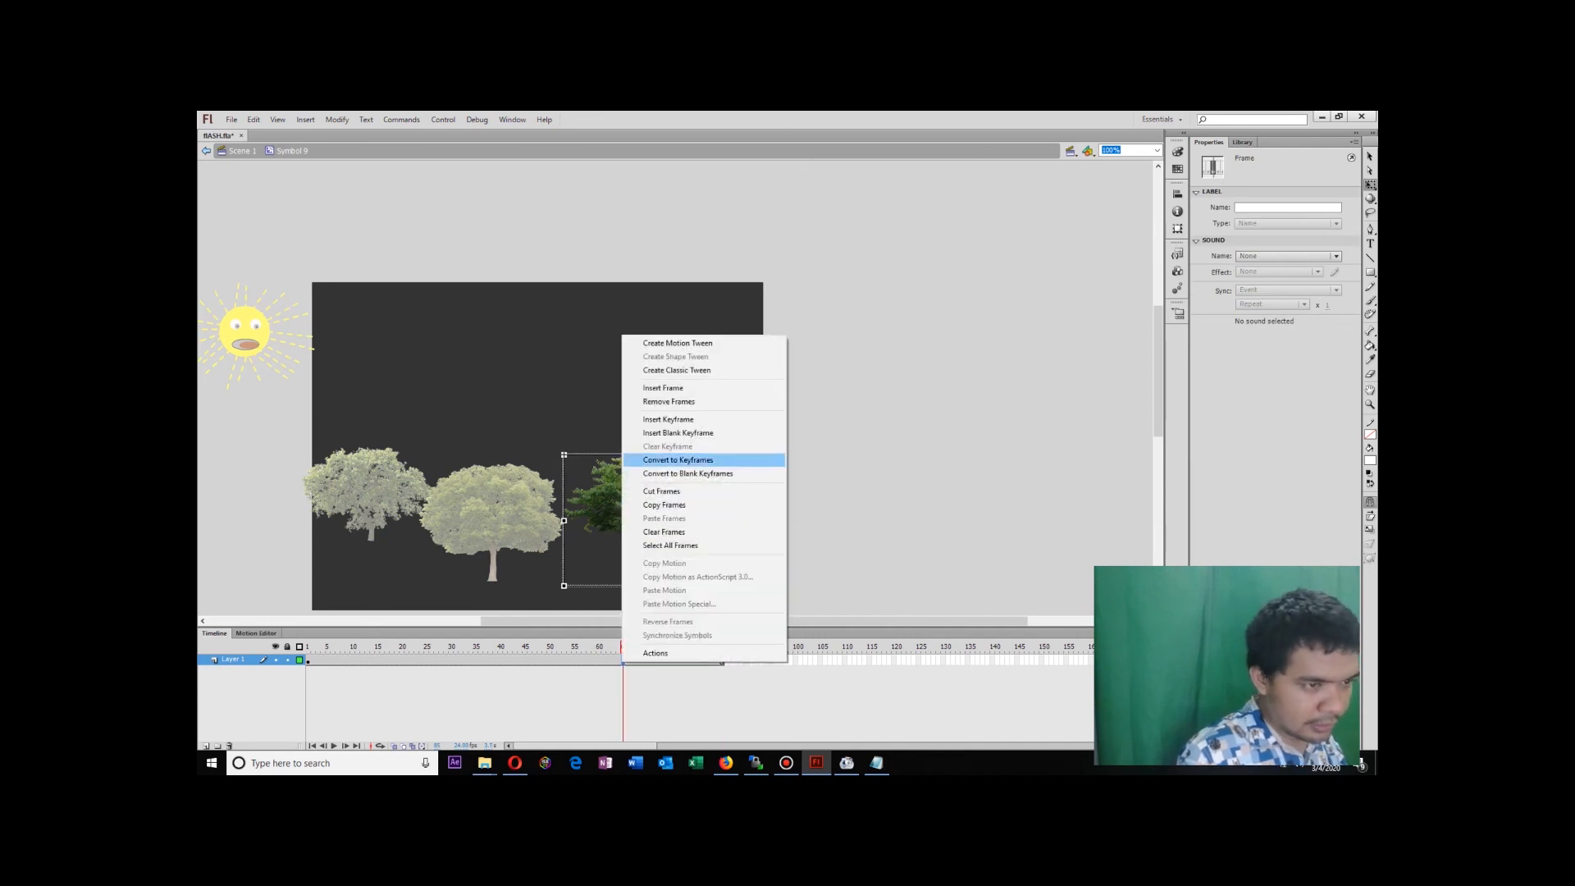
left_click(678, 343)
key("Return")
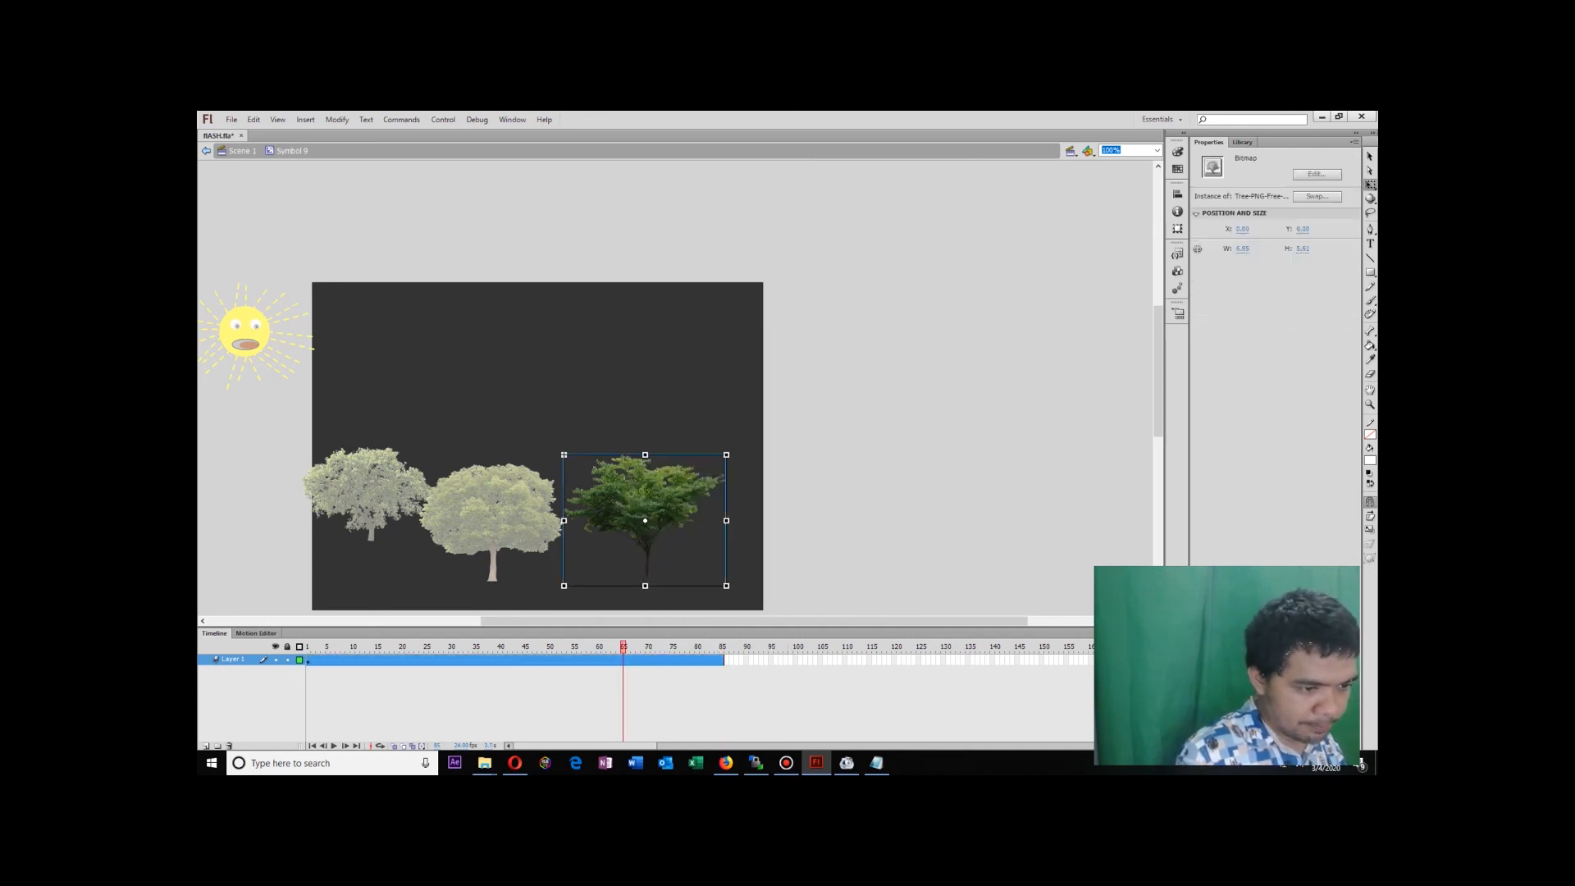
Narrow the tree to about 5.8 cm wide at frame 37 and restore its original width at frame 85.
left_click_drag(622, 646, 485, 647)
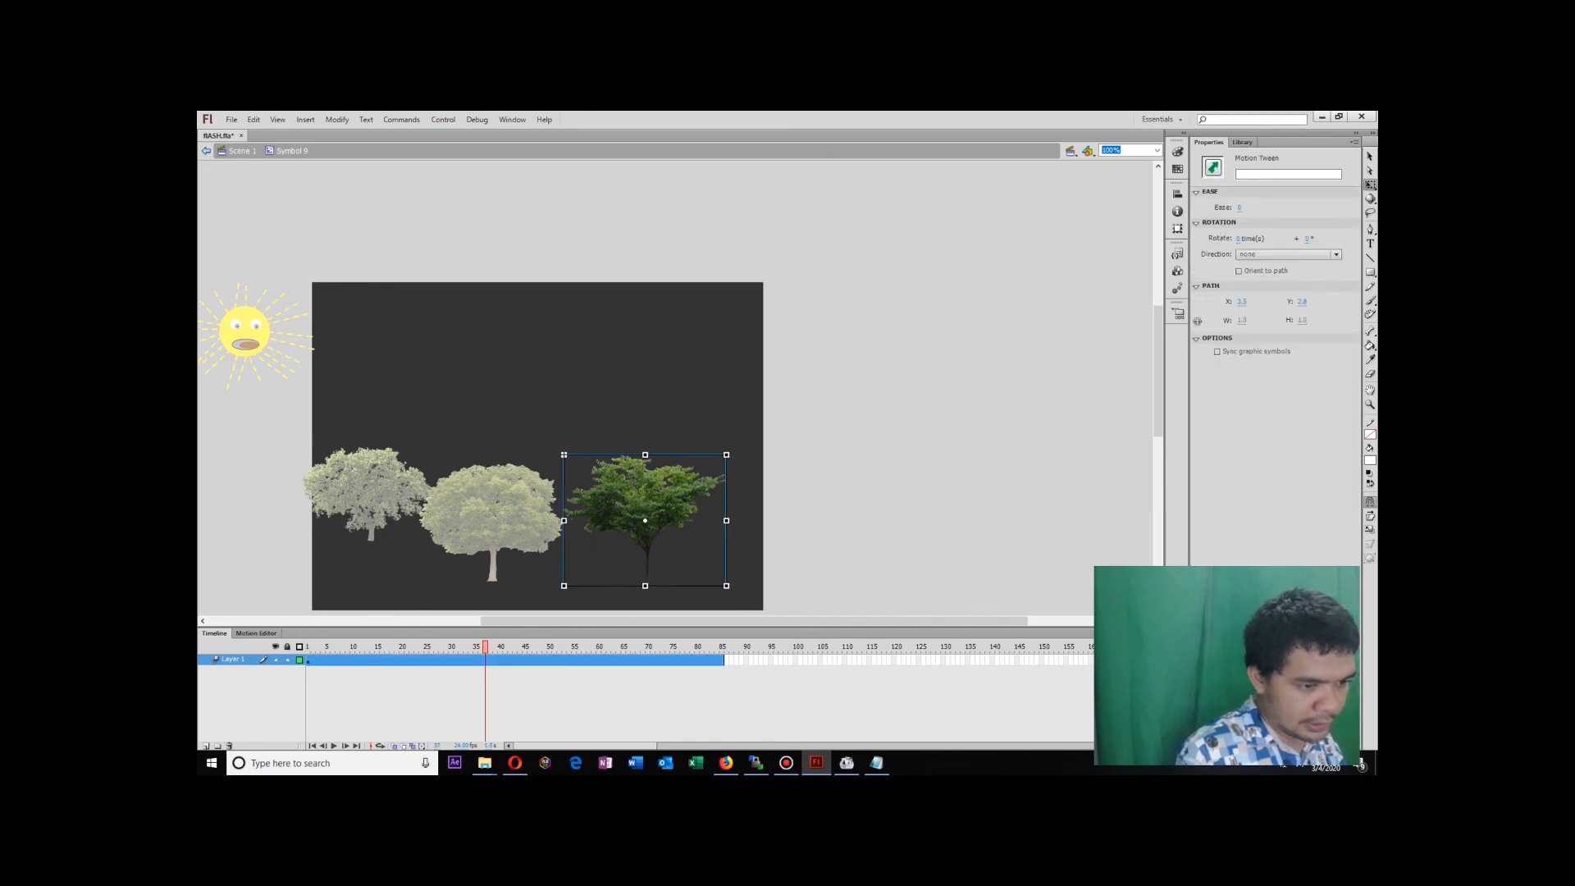
left_click_drag(726, 586, 714, 585)
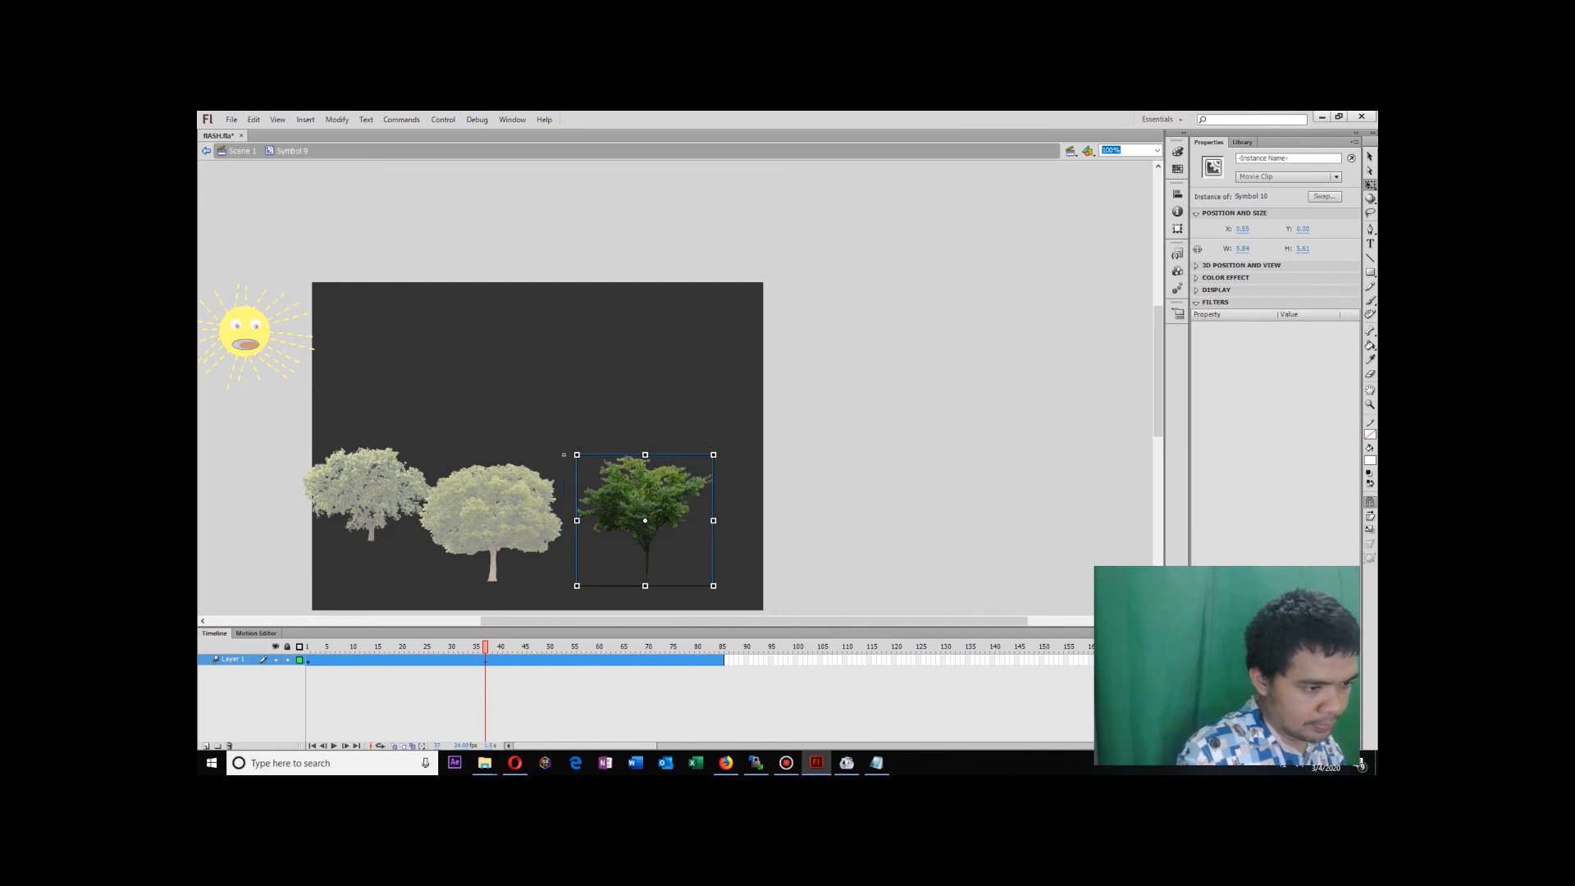
left_click_drag(485, 646, 722, 646)
left_click_drag(714, 585, 726, 586)
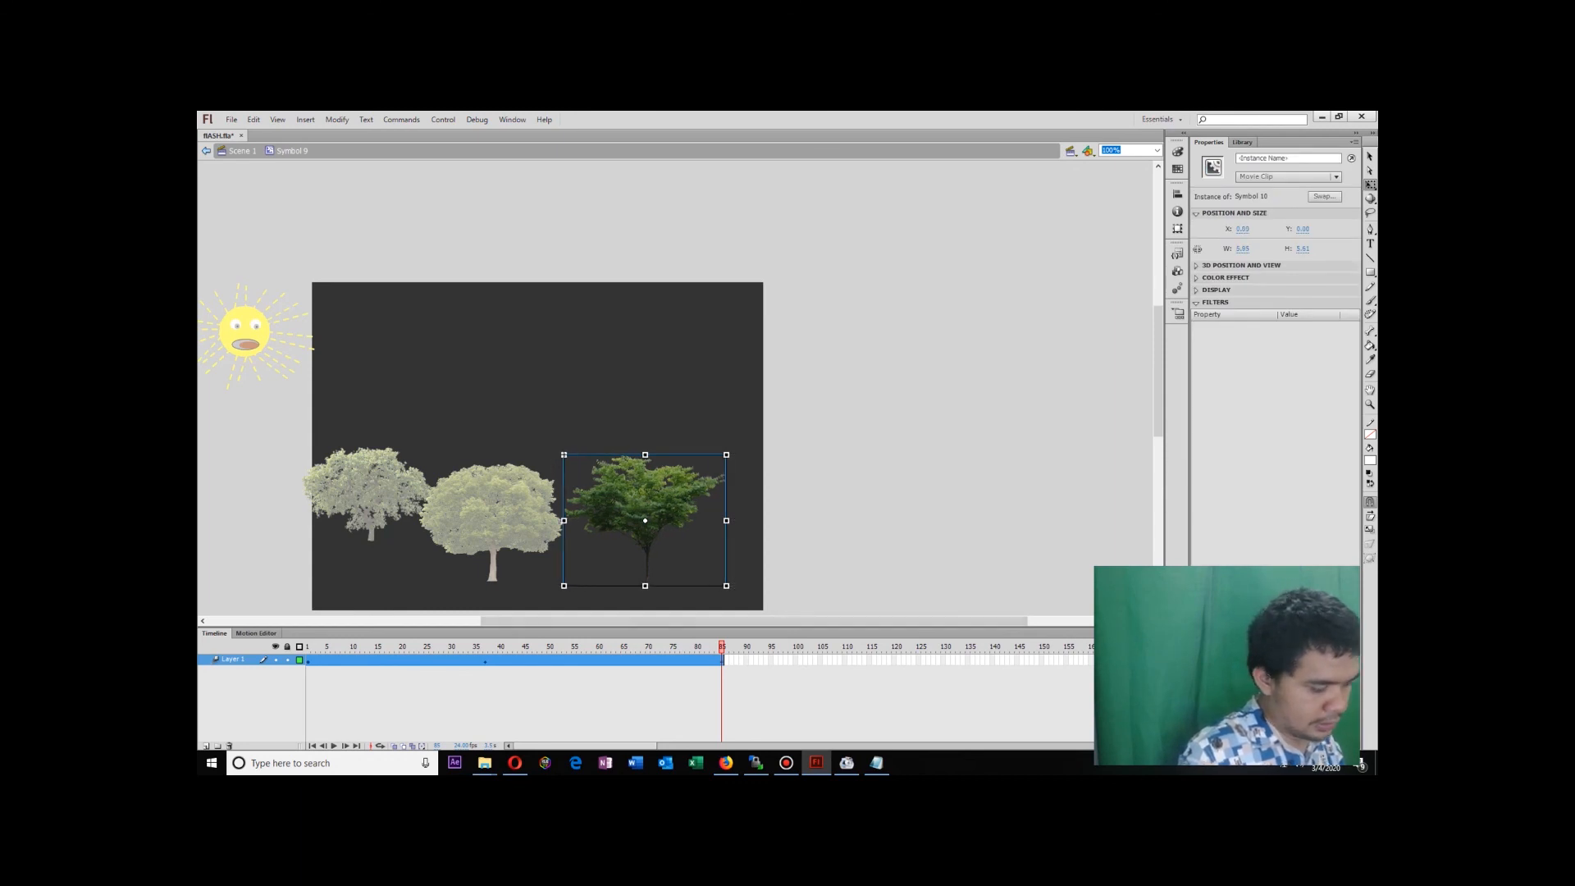
Test the movie to check the rightmost tree's squeezing motion.
key("Return")
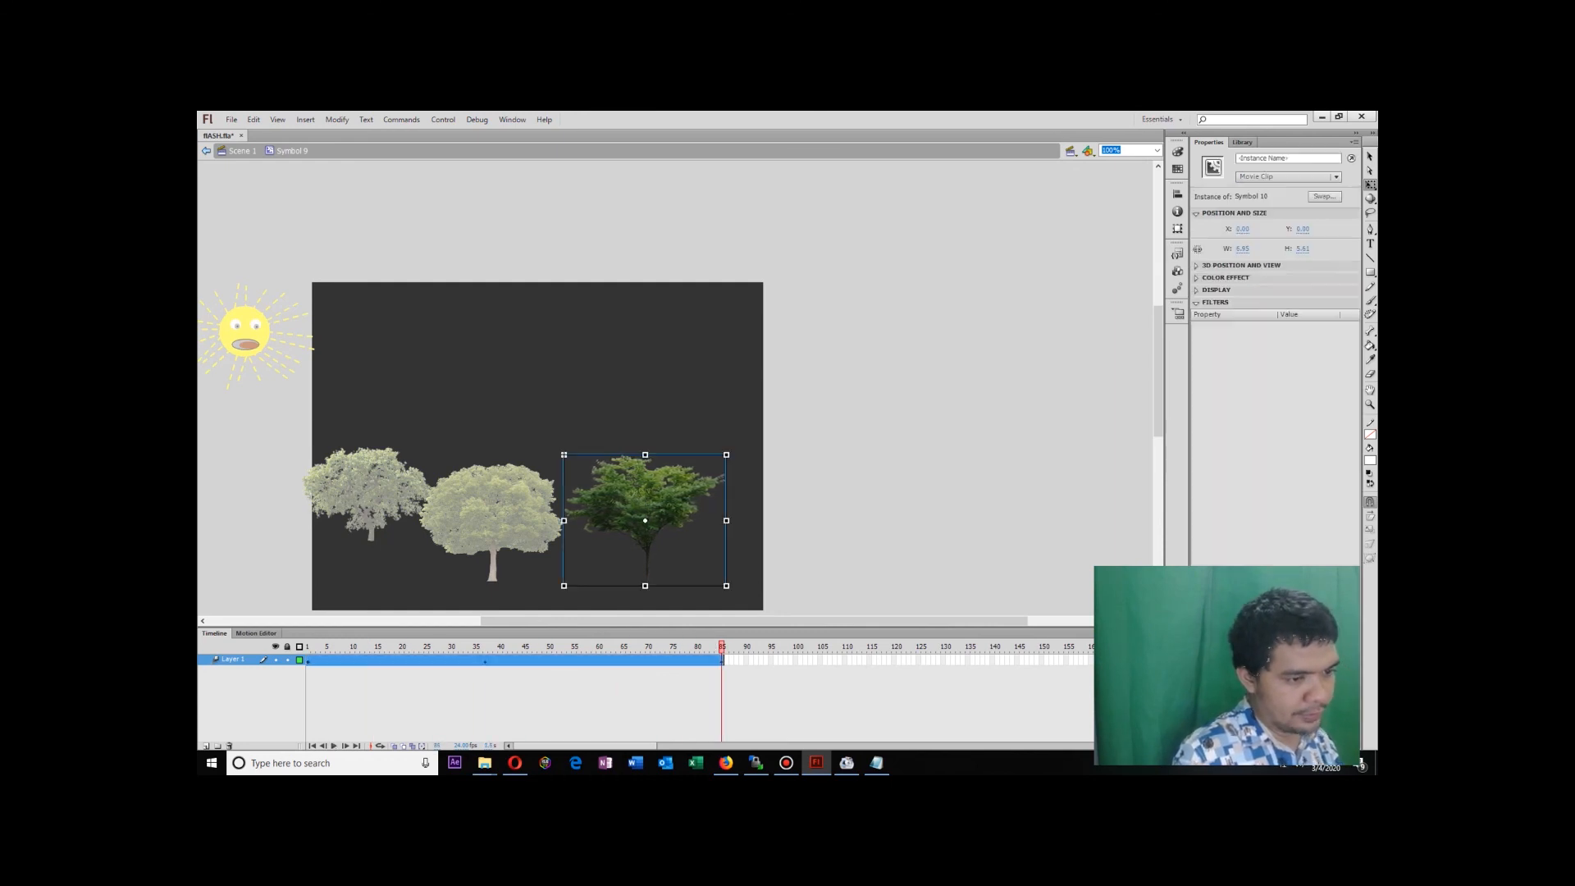
key("ctrl+Return")
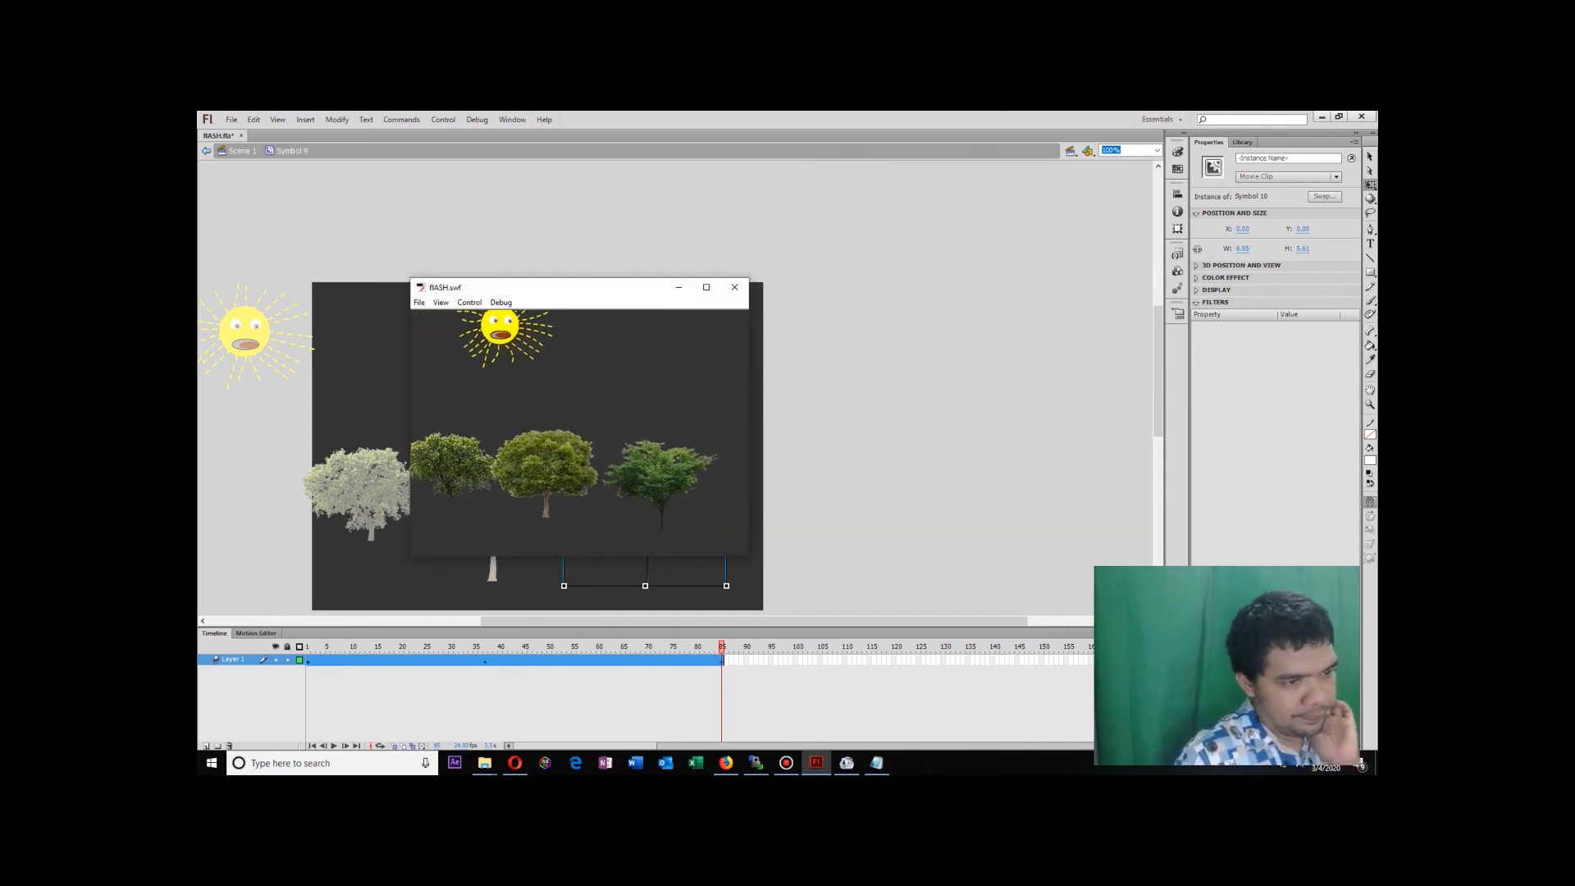
key("ctrl+w")
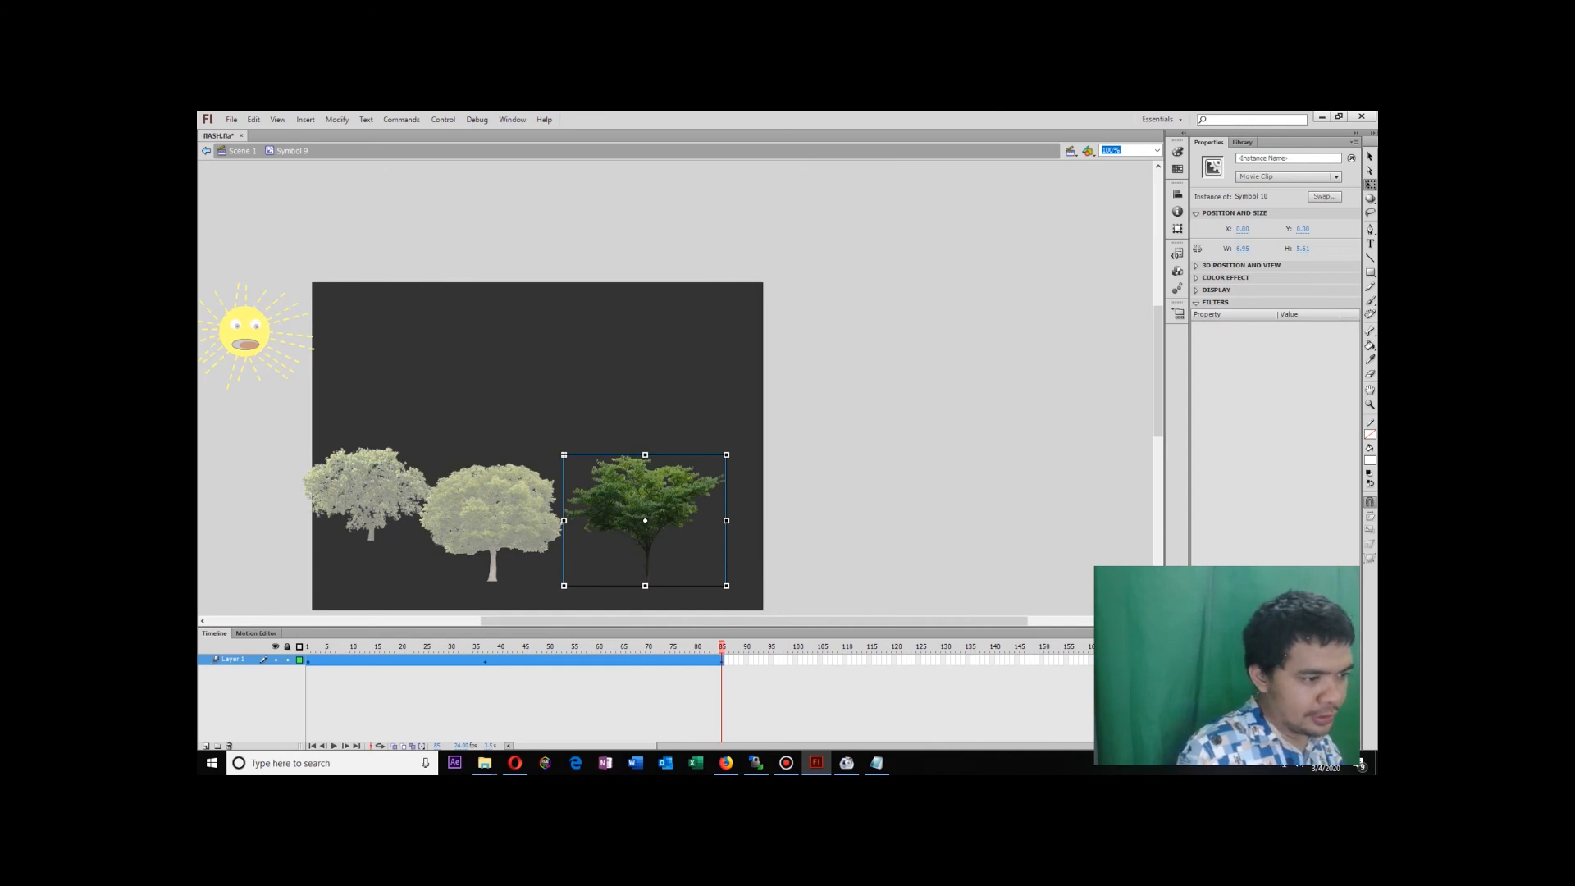
Return to Scene 1 and place a copy of the middle tree just below the leftmost tree.
left_click(564, 455)
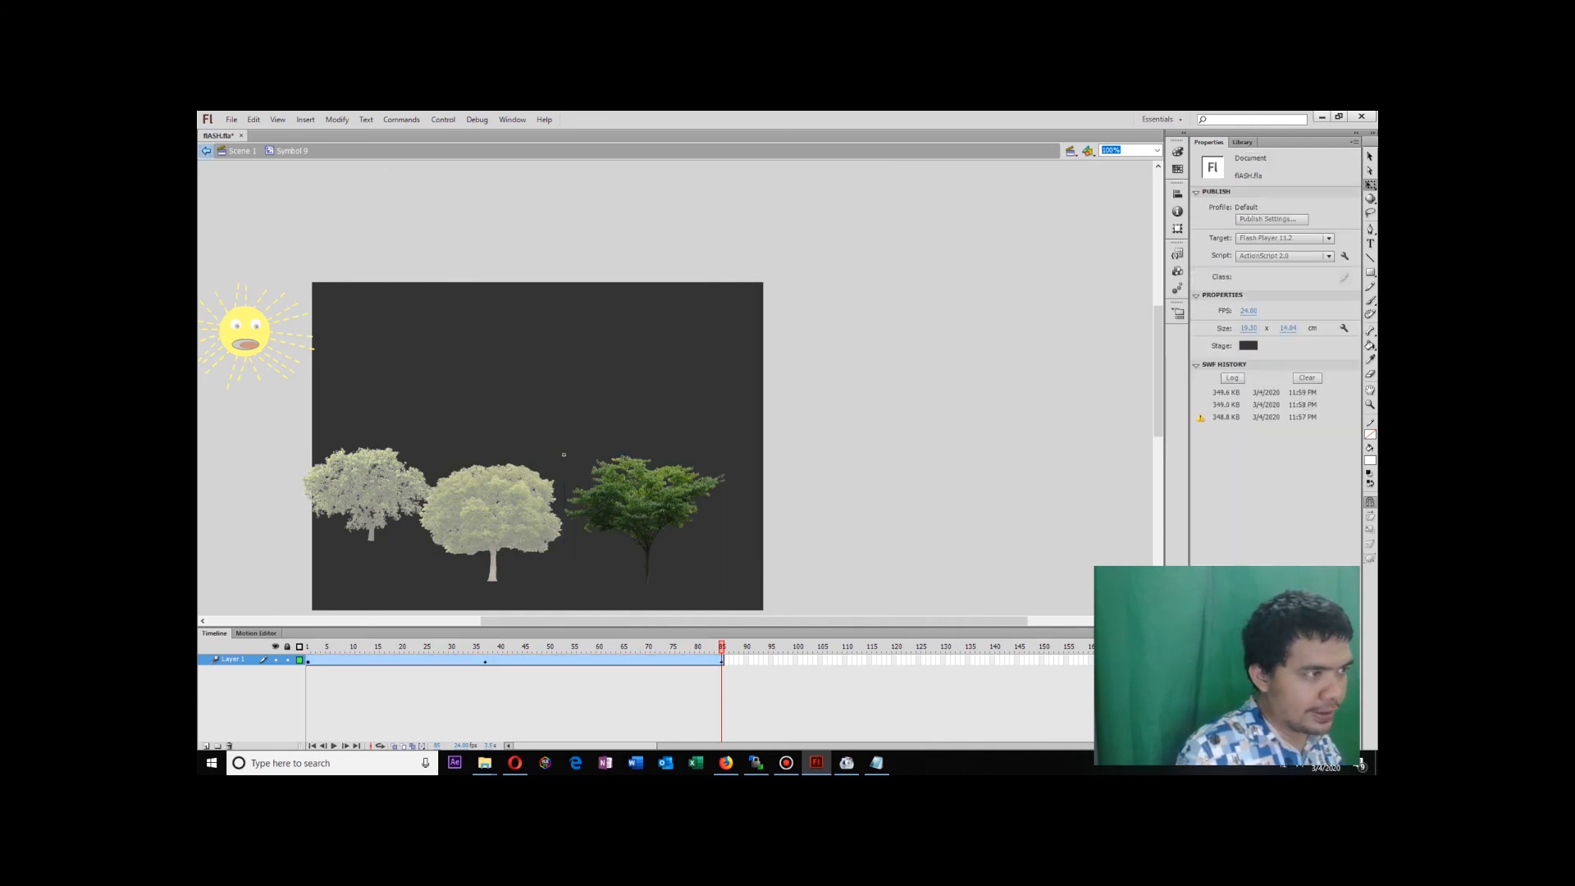
left_click(206, 150)
key("ctrl+shift+a")
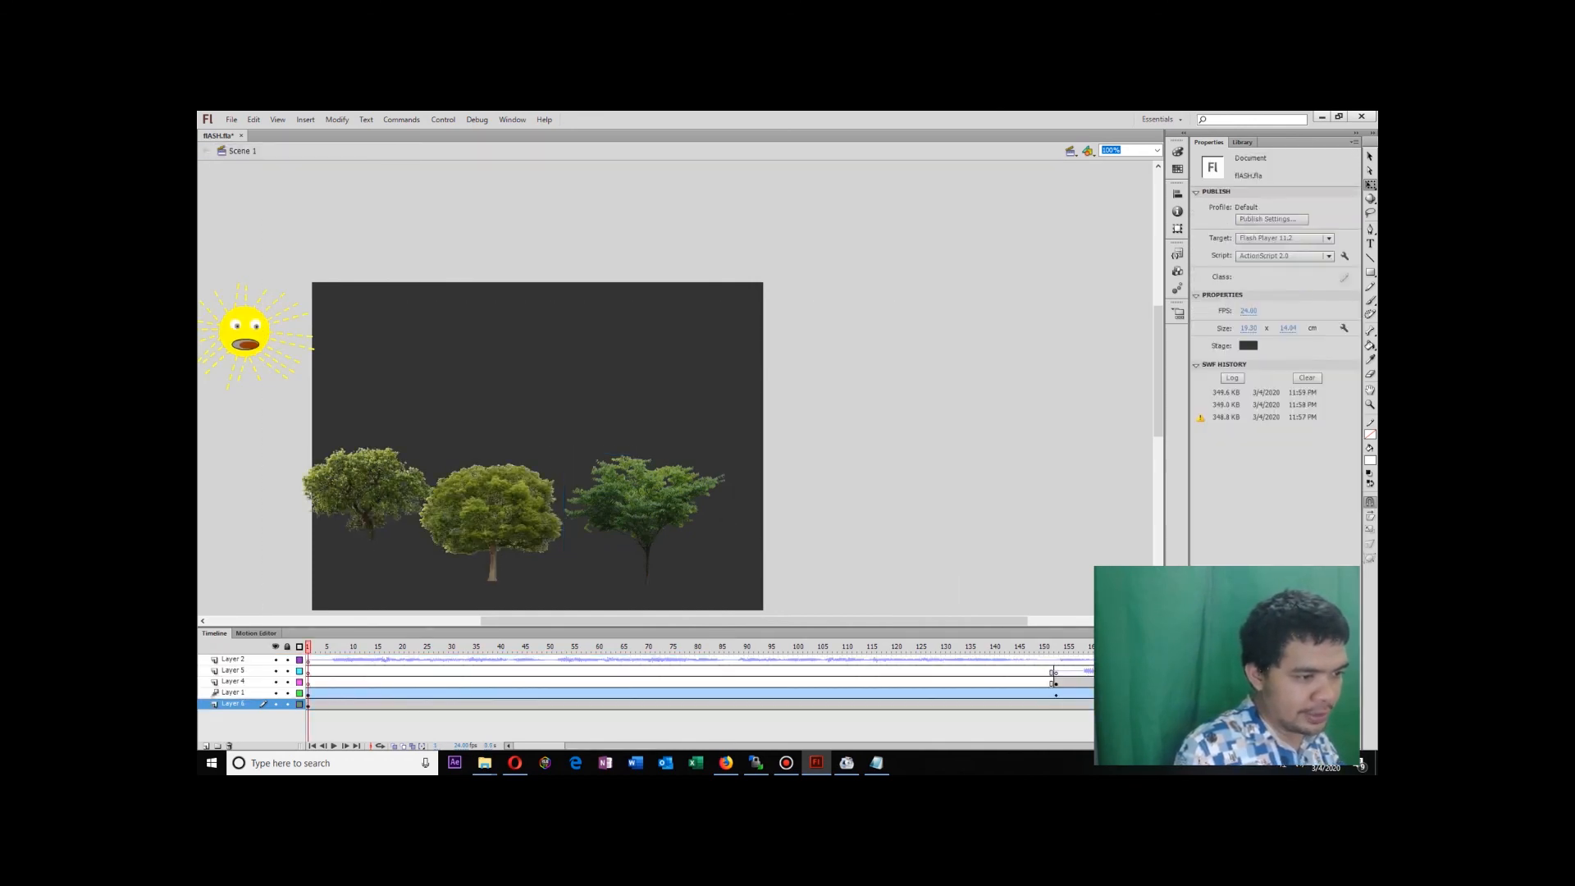
left_click(491, 521)
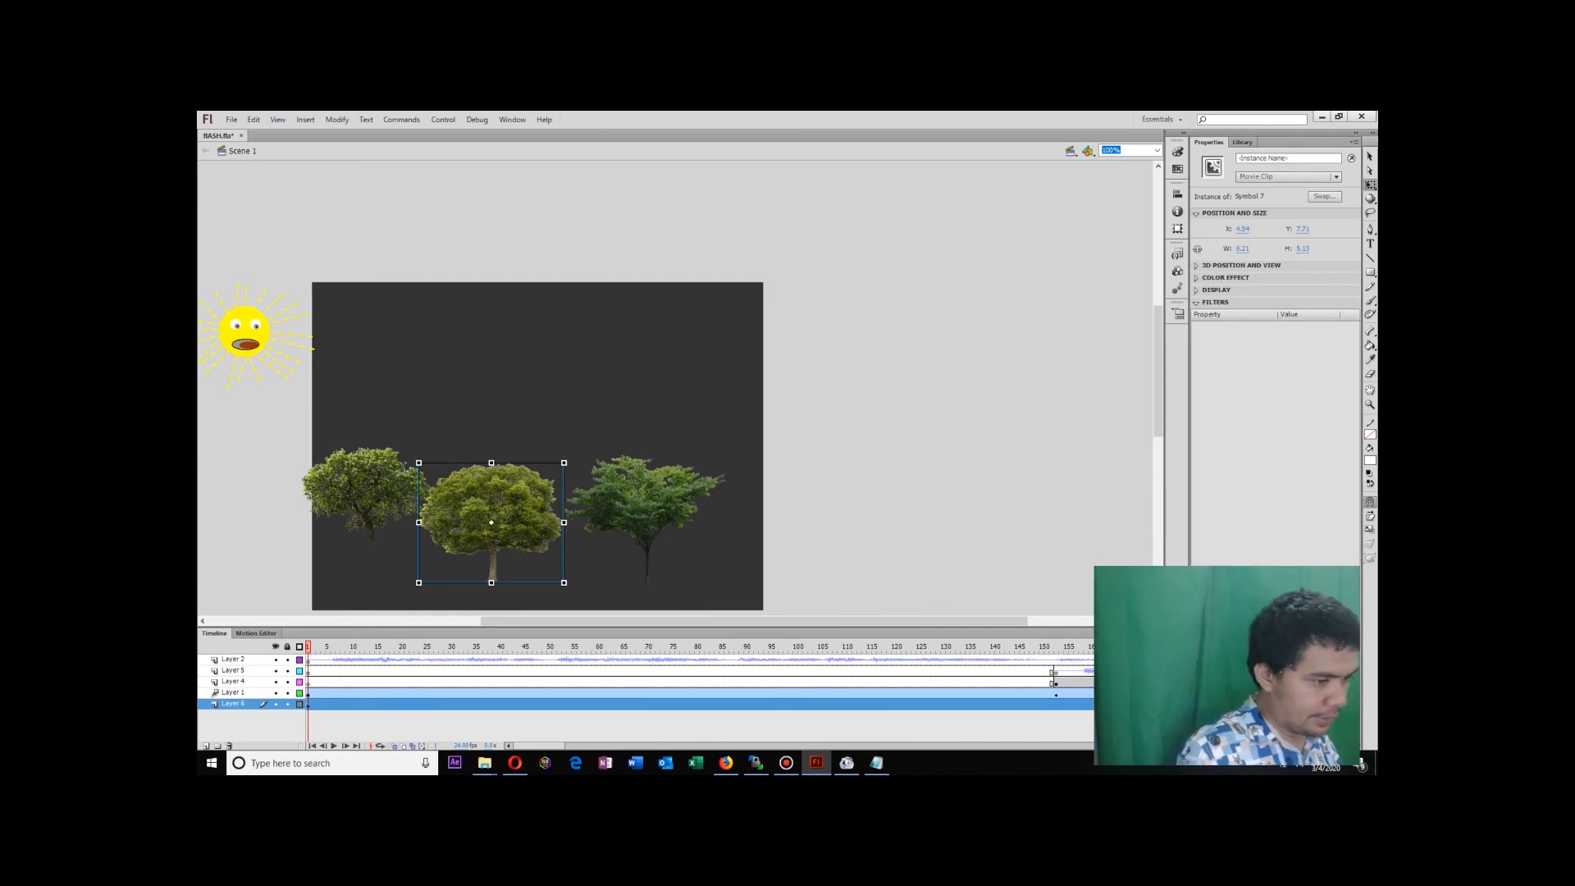
key("ctrl+v")
left_click_drag(675, 388, 373, 543)
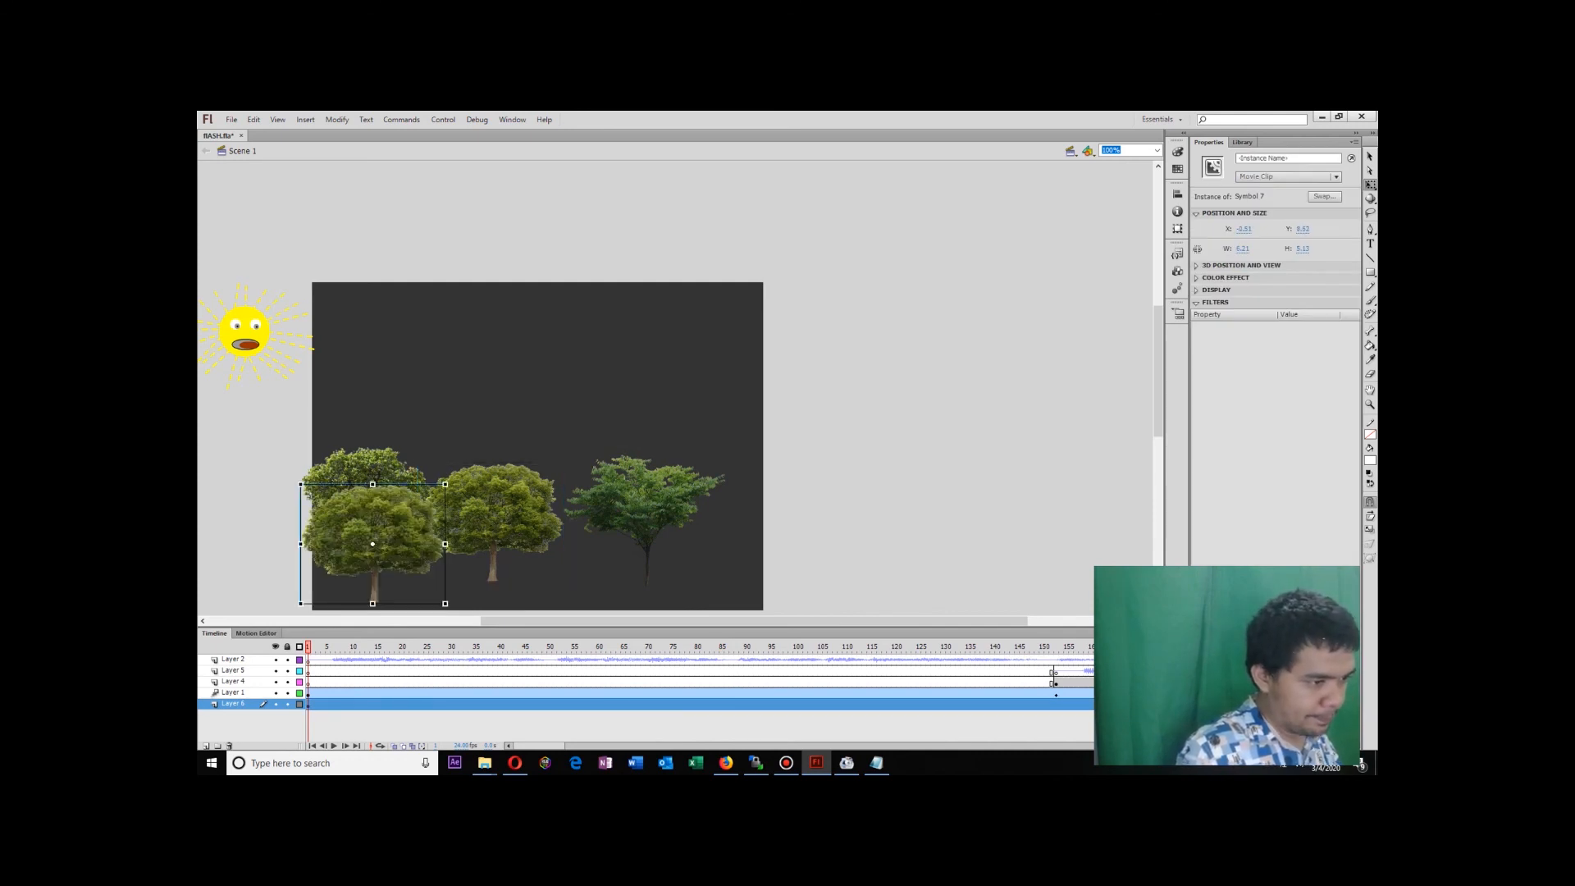
Place two copies of the leftmost tree in front, one below the middle tree and one lower between the left and middle trees.
left_click(363, 466)
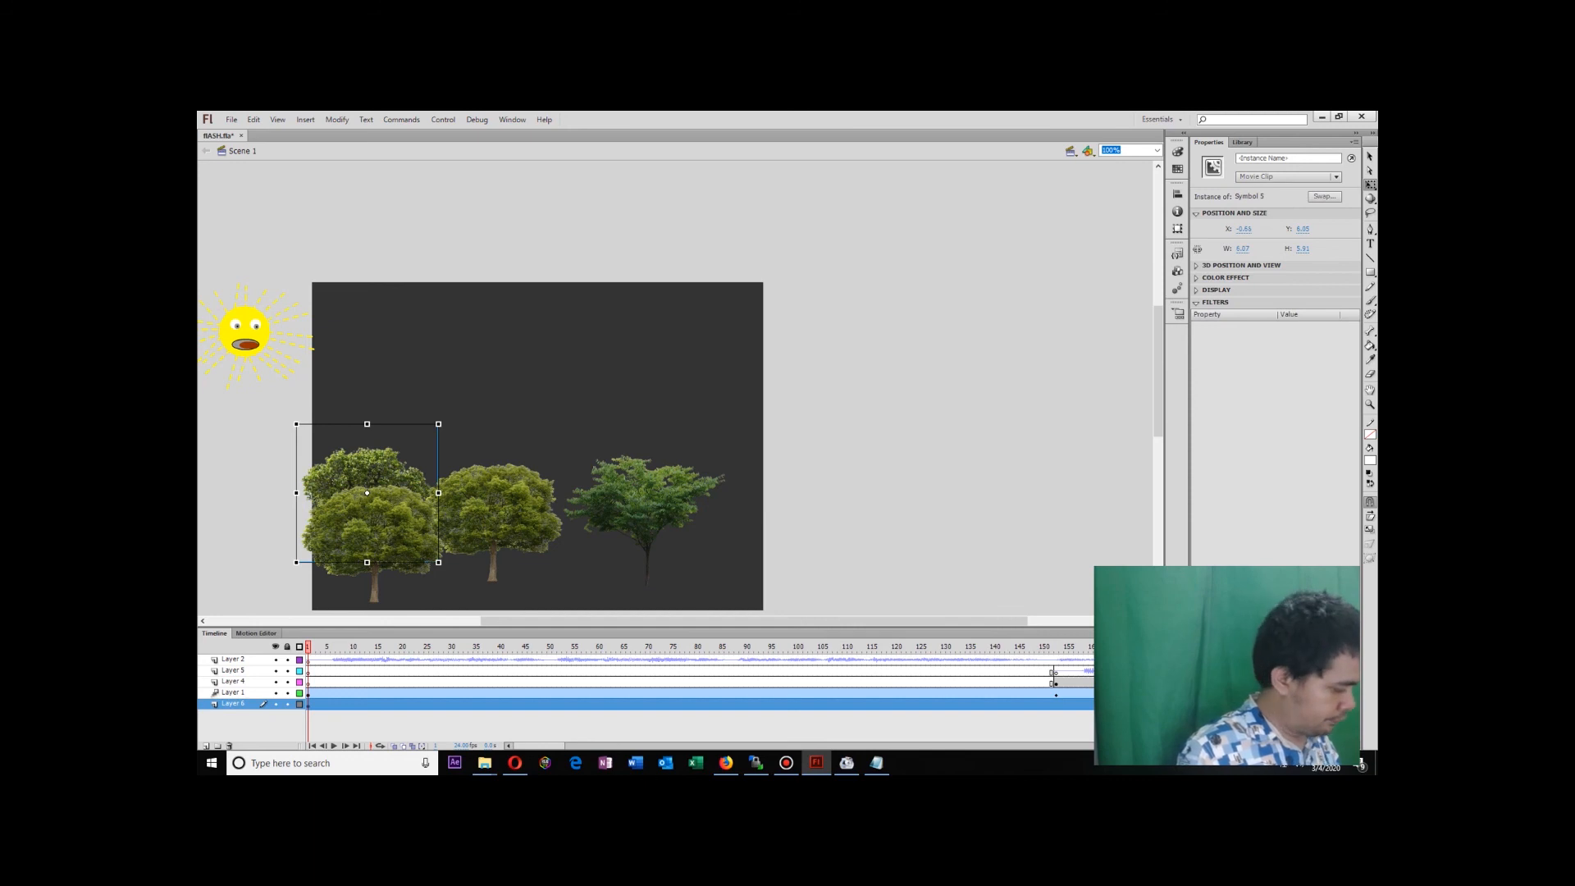
key("ctrl+v")
left_click_drag(675, 388, 492, 525)
left_click(645, 508)
key("ctrl+v")
left_click_drag(679, 380, 492, 514)
Place a copy of the middle tree in front of the rightmost tree and a copy of the leftmost tree at the stage's right edge.
left_click(492, 472)
key("ctrl+v")
left_click_drag(677, 388, 606, 544)
left_click(492, 535)
key("ctrl+v")
left_click_drag(679, 373, 696, 517)
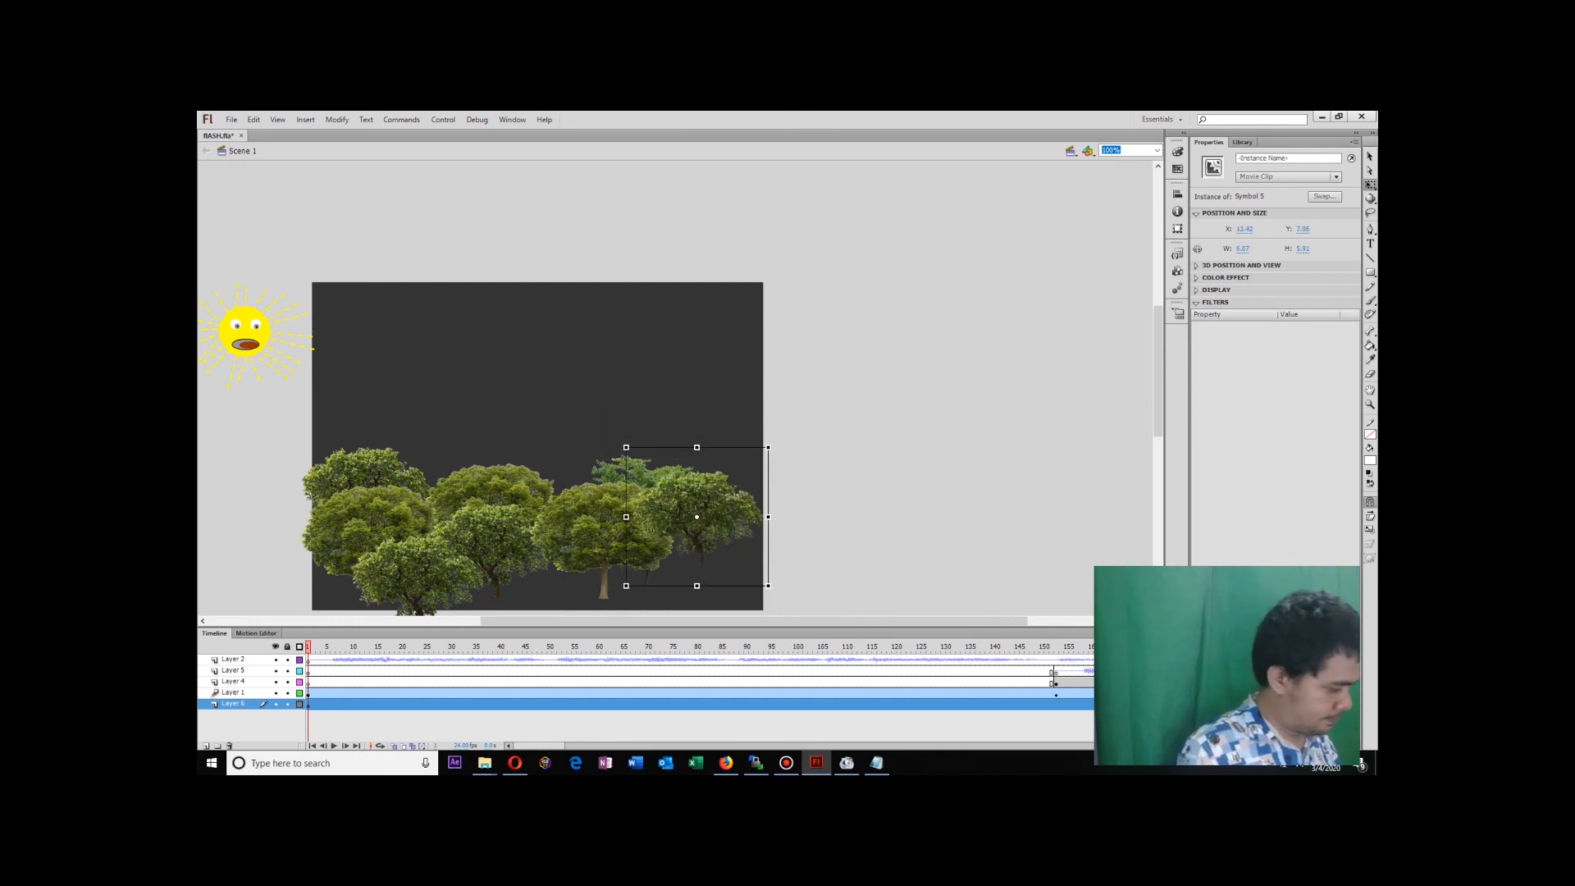
Place a copy of the original rightmost tree in front of the trees near the stage's lower right.
left_click(366, 469)
left_click(697, 516)
left_click(623, 469)
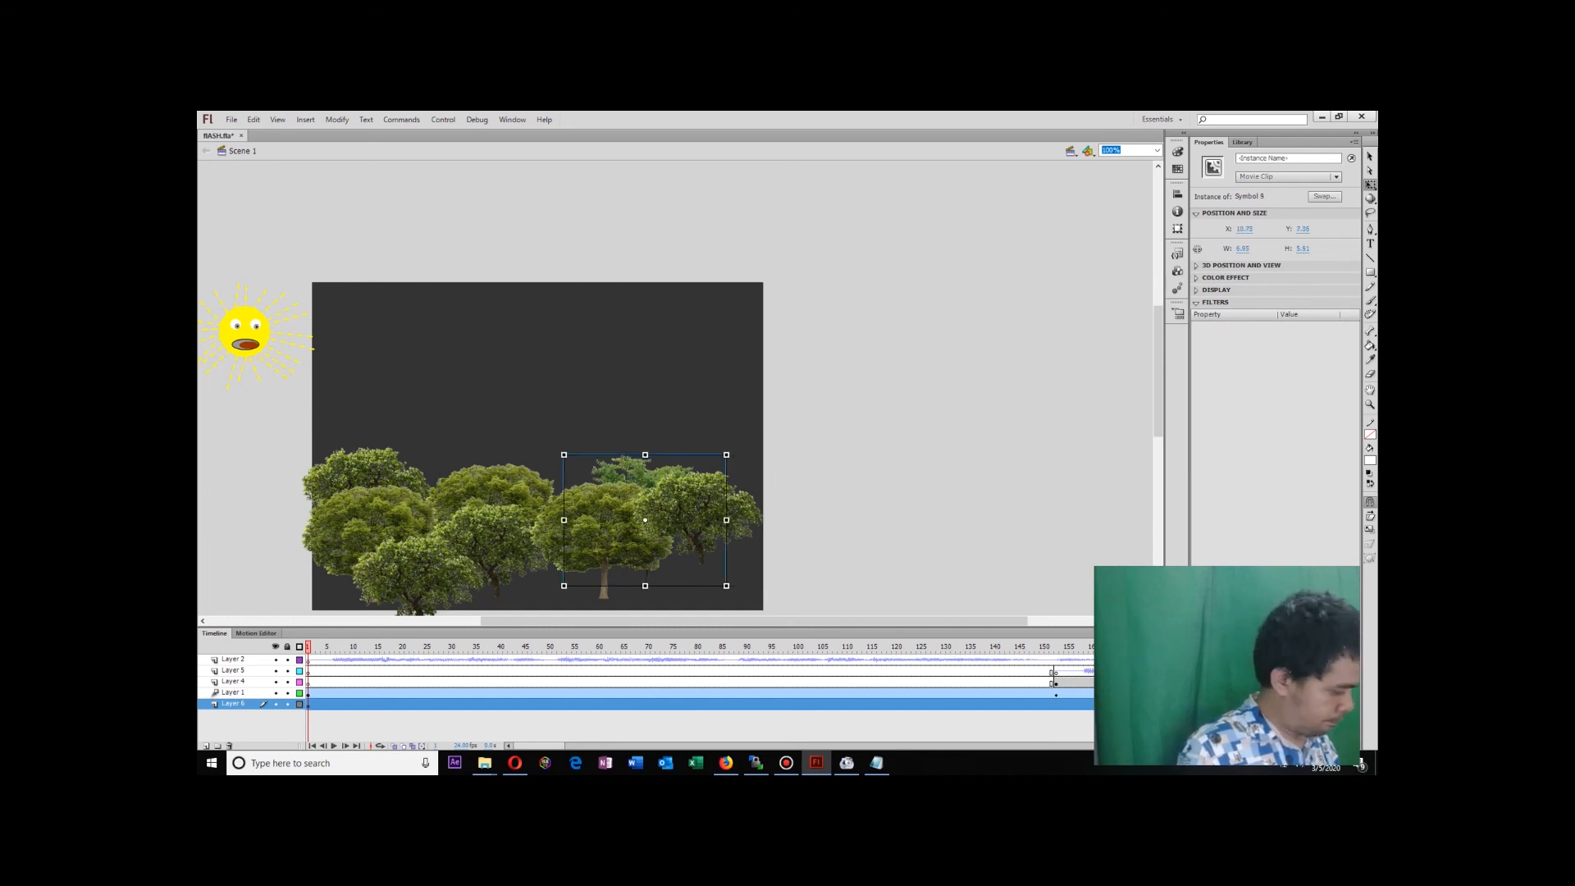
key("ctrl+v")
left_click_drag(668, 373, 669, 549)
Add two more copies of the leftmost tree, one low near the stage's center and one at its lower left edge.
left_click(492, 533)
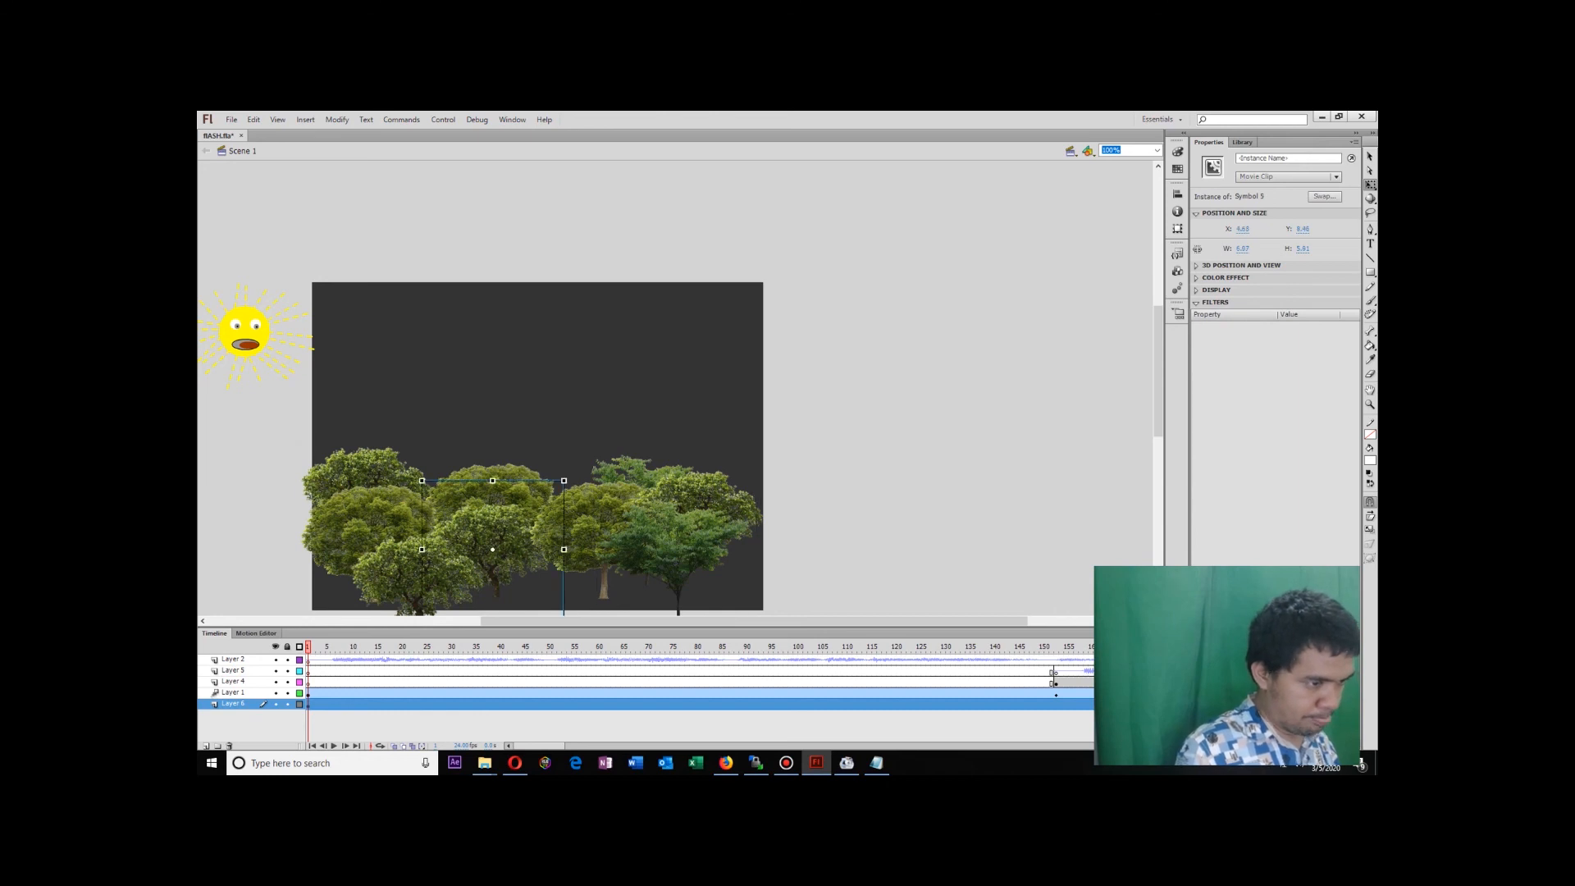
key("ctrl+v")
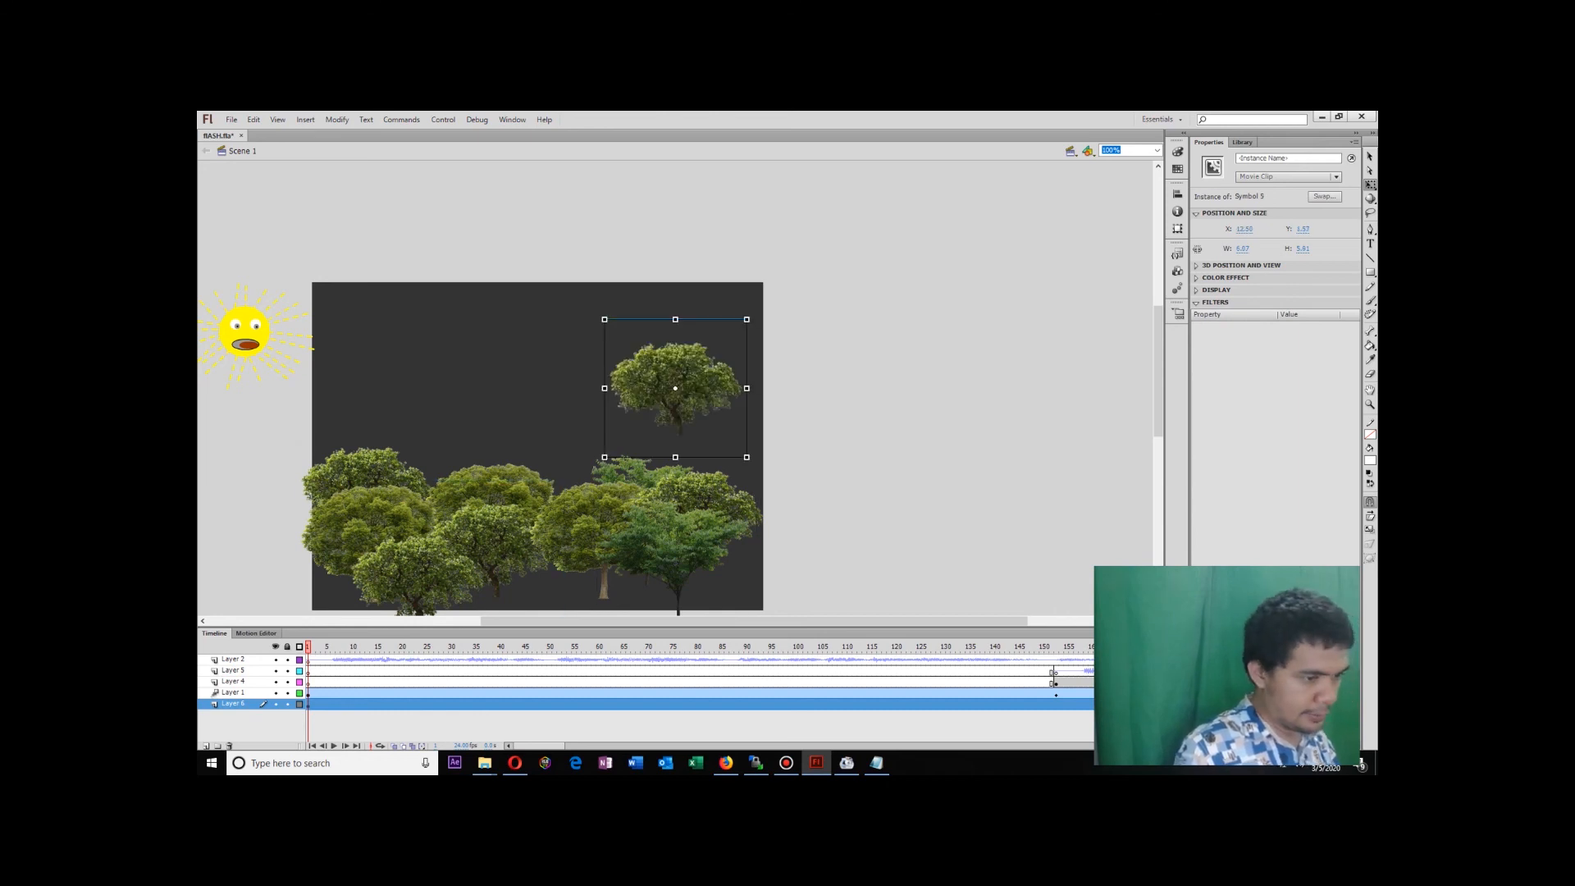
key("ctrl+z")
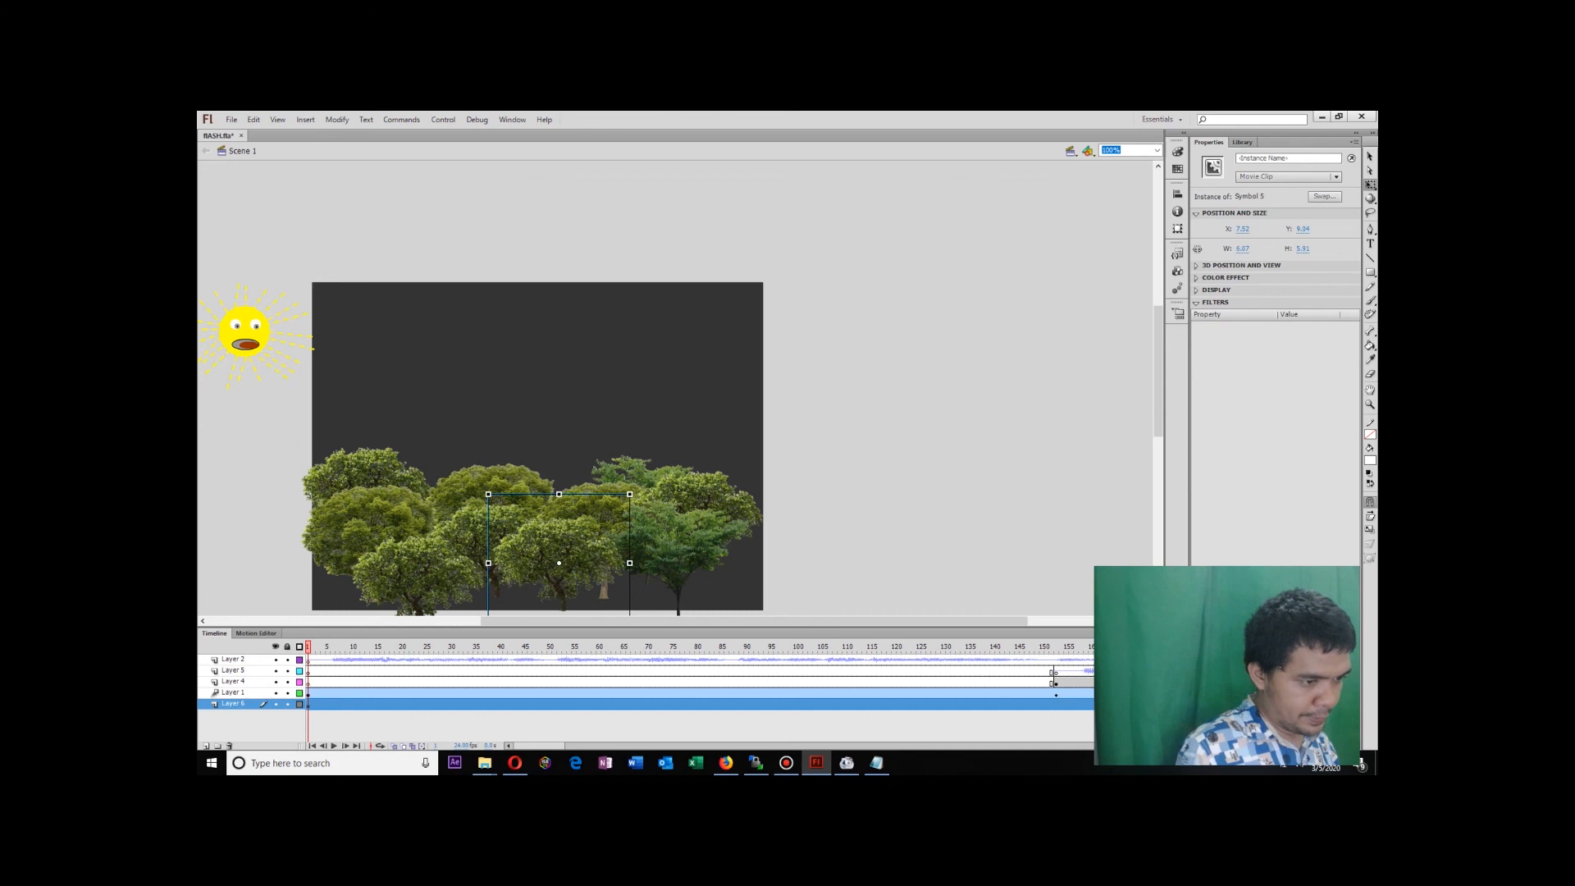
left_click(701, 496)
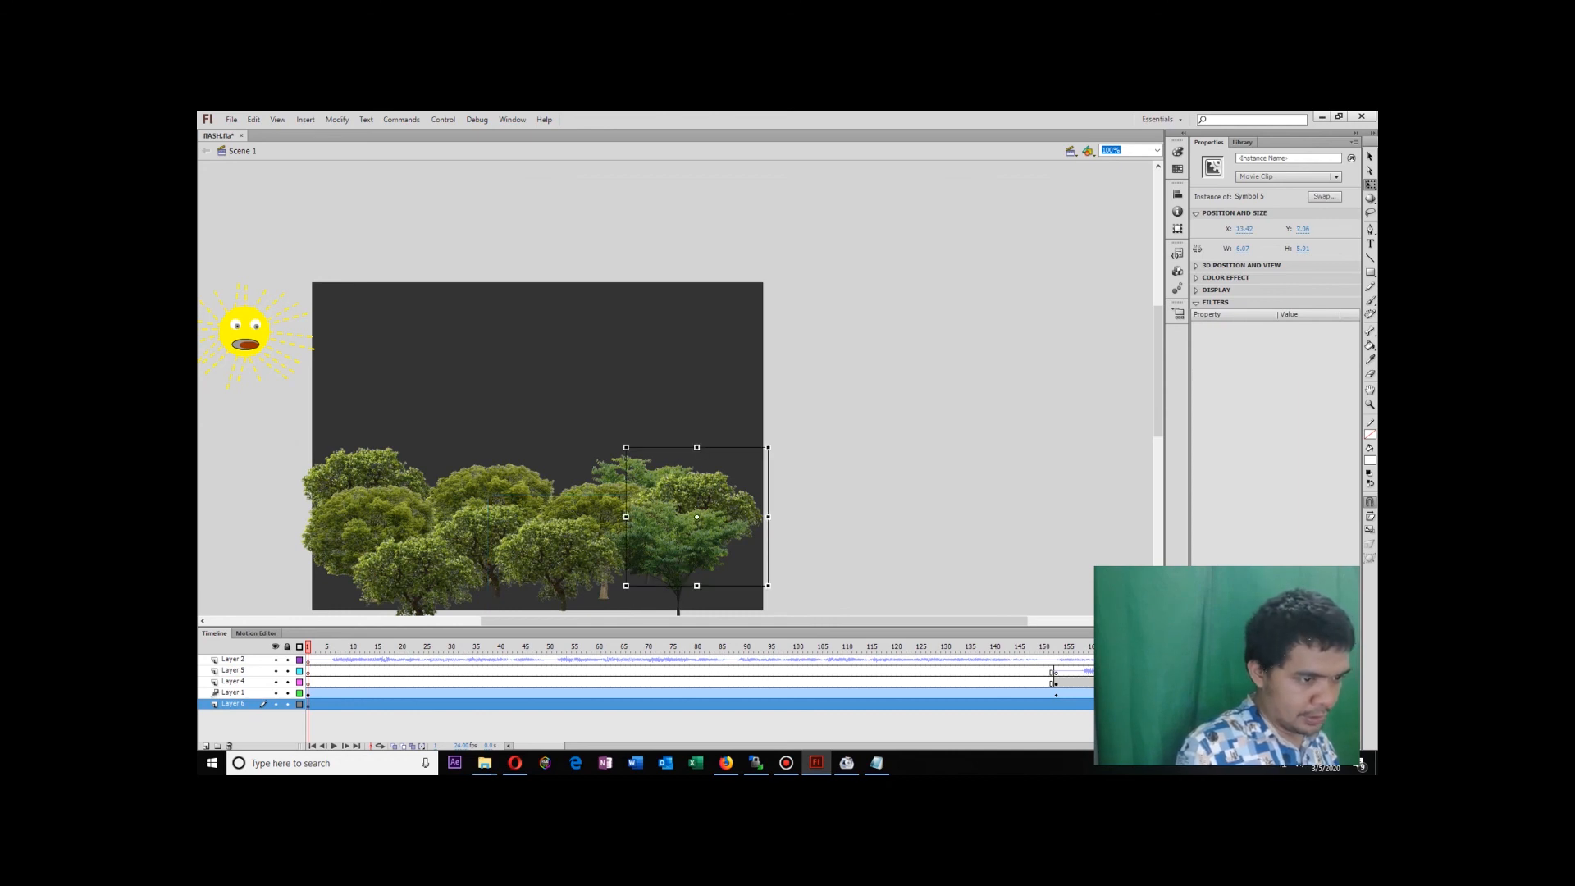
key("ctrl+v")
left_click_drag(675, 388, 361, 544)
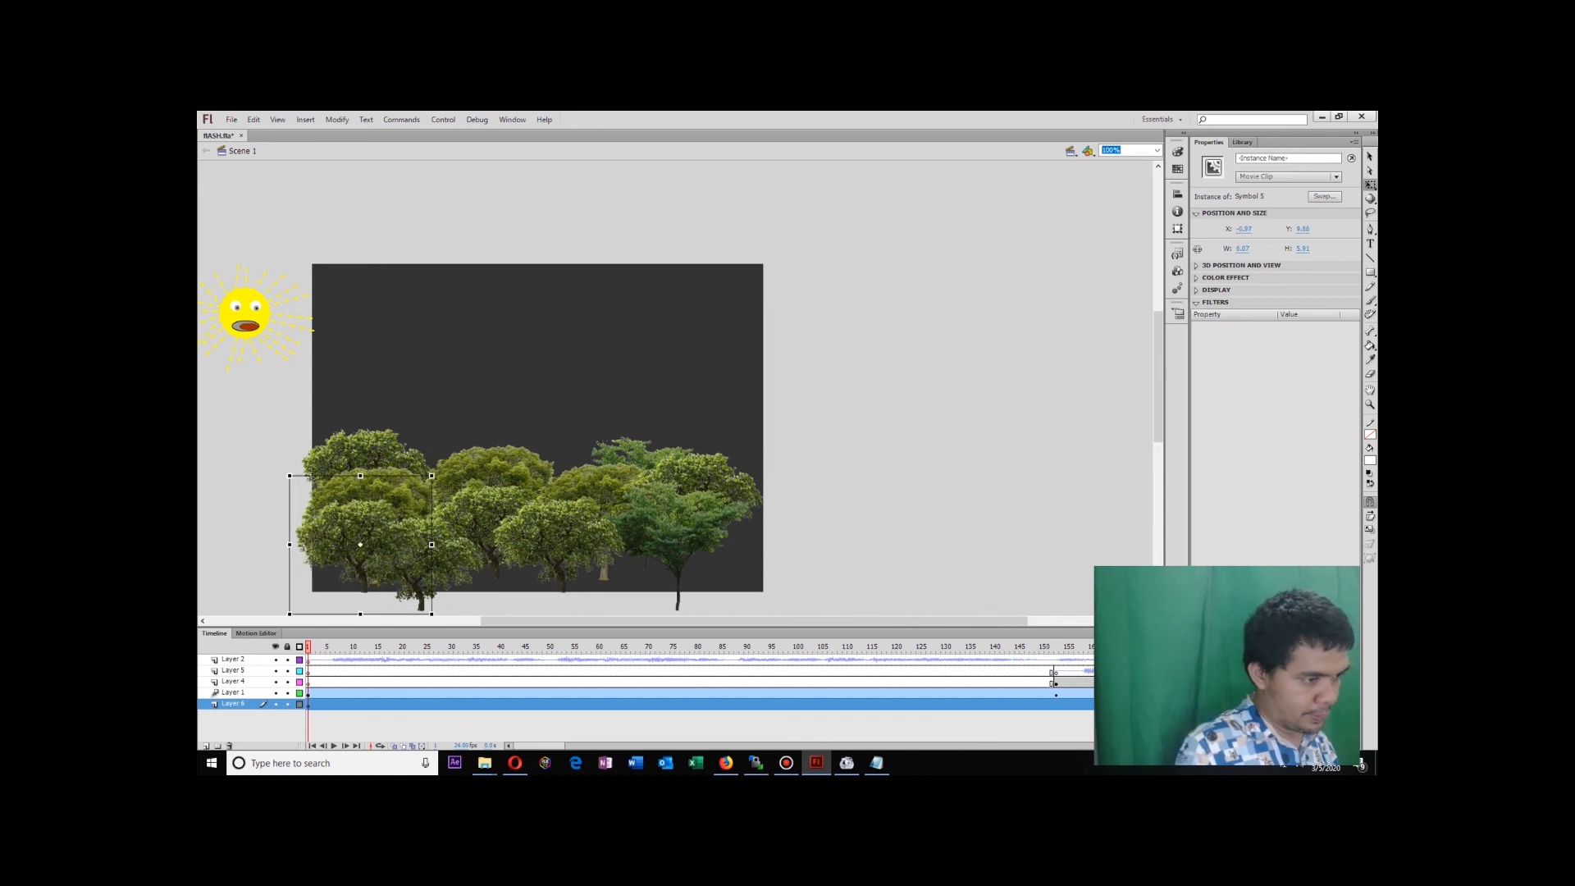
Place two copies of the middle tree side by side in the front row at the stage's lower right.
left_click(492, 525)
left_click(492, 468)
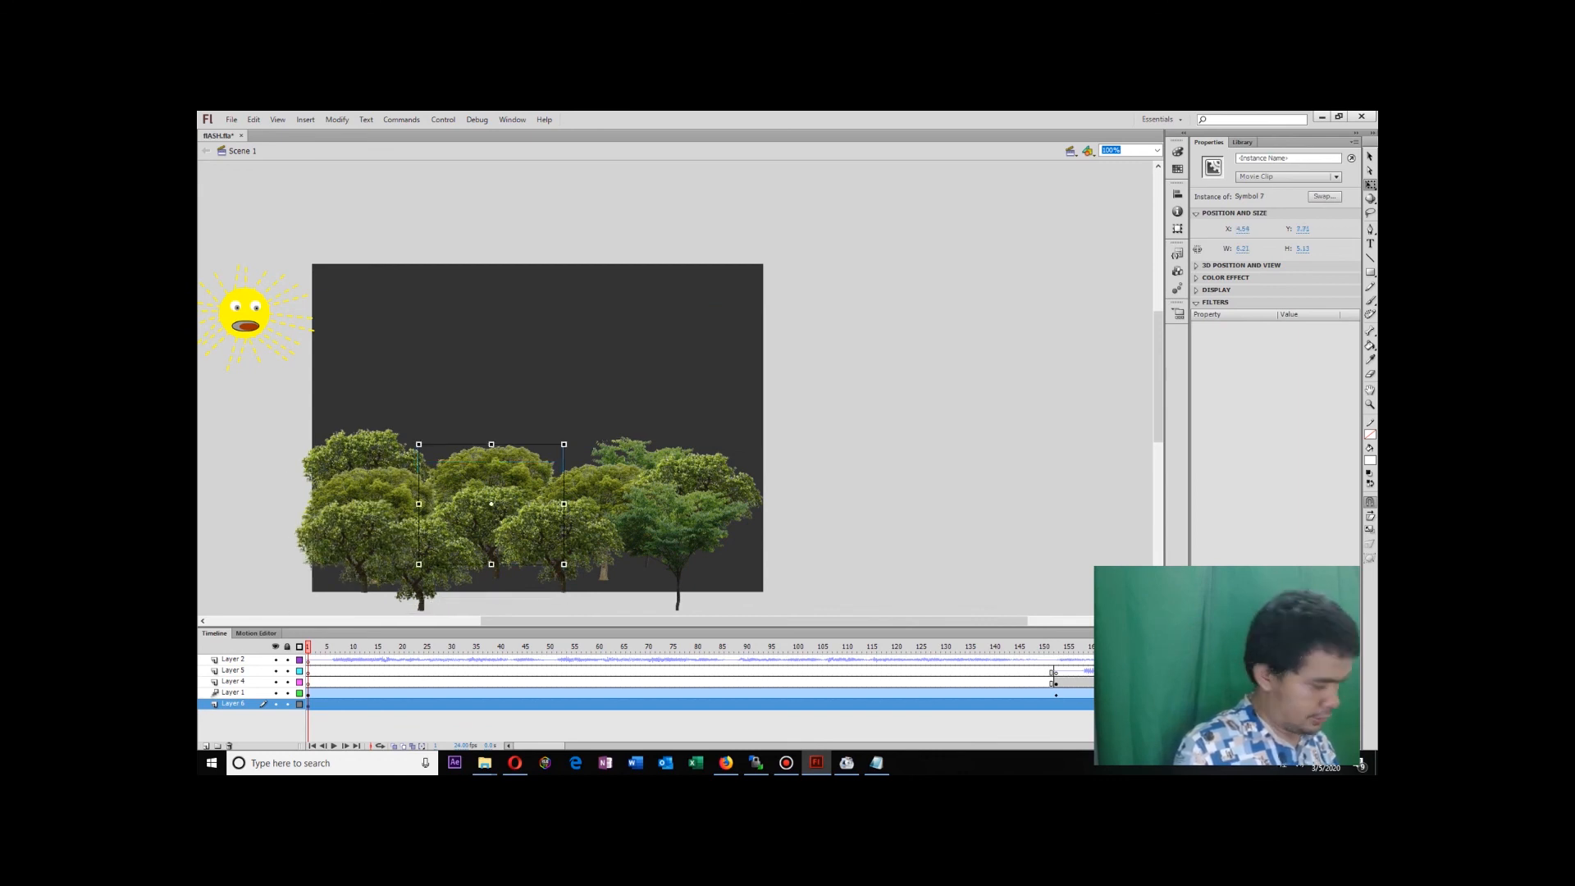
key("ctrl+c")
key("ctrl+v")
left_click_drag(675, 388, 708, 550)
left_click(492, 530)
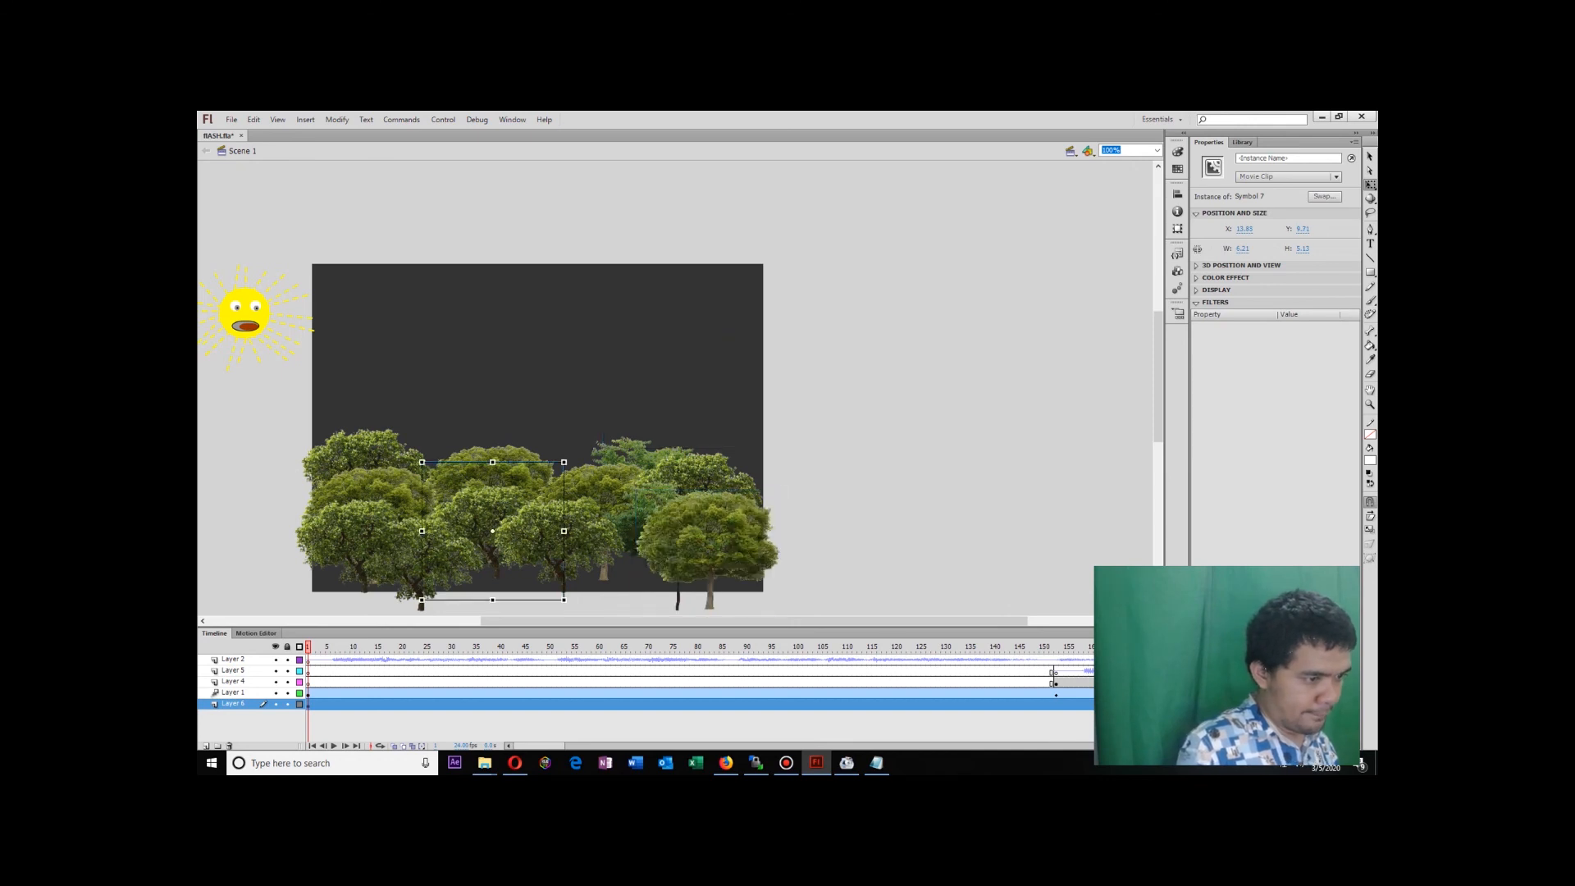
left_click(492, 468)
left_click_drag(491, 467, 622, 535)
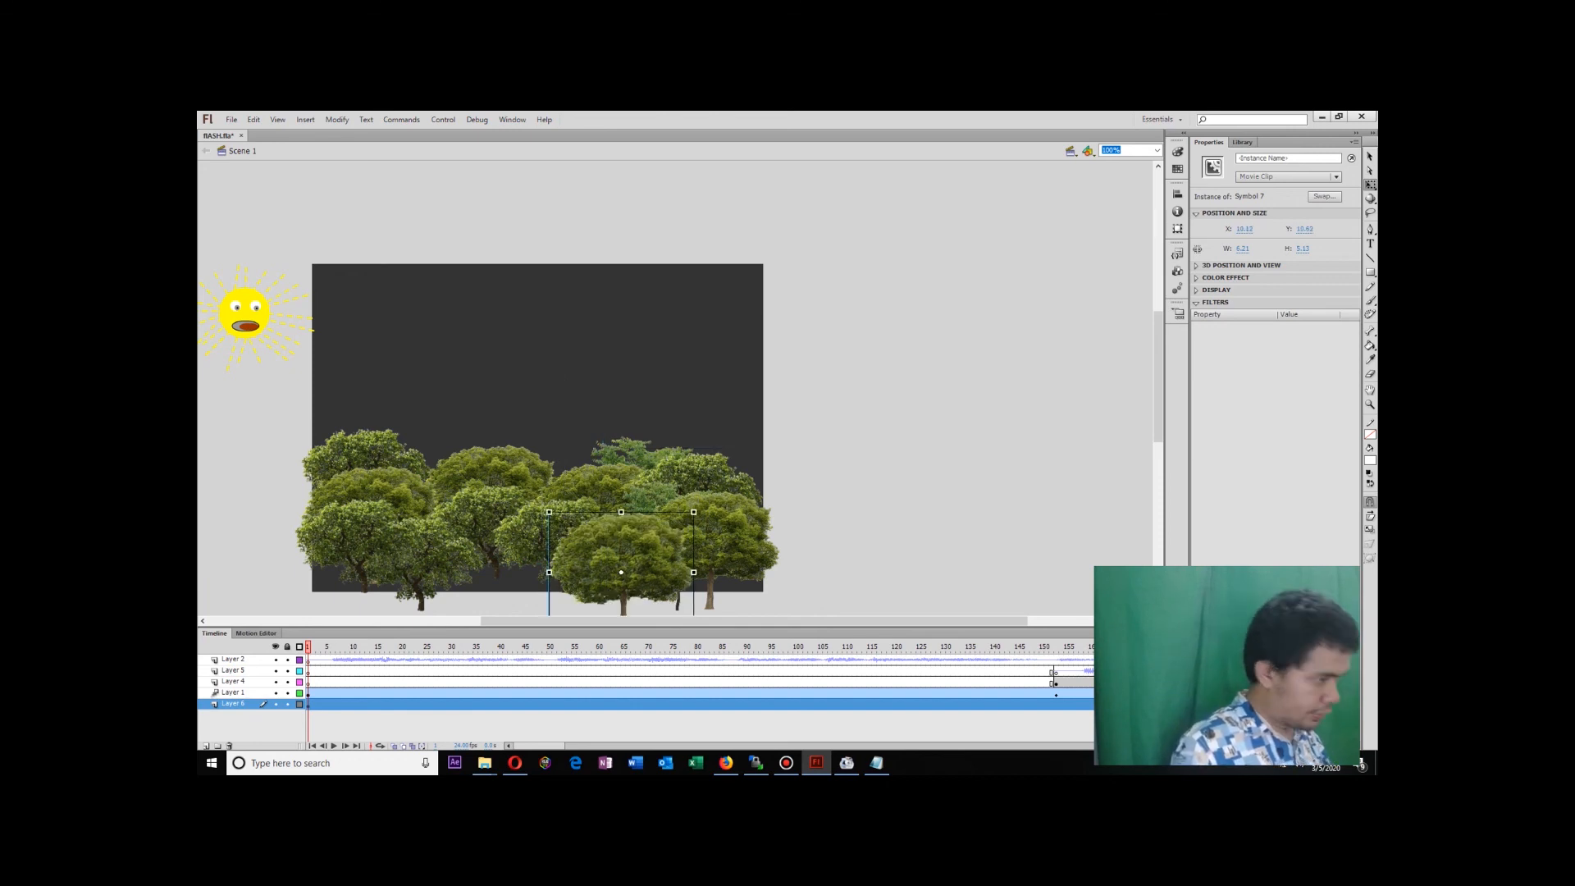
Add two more copies of the leftmost tree to the middle of the front row and test the movie.
left_click(367, 451)
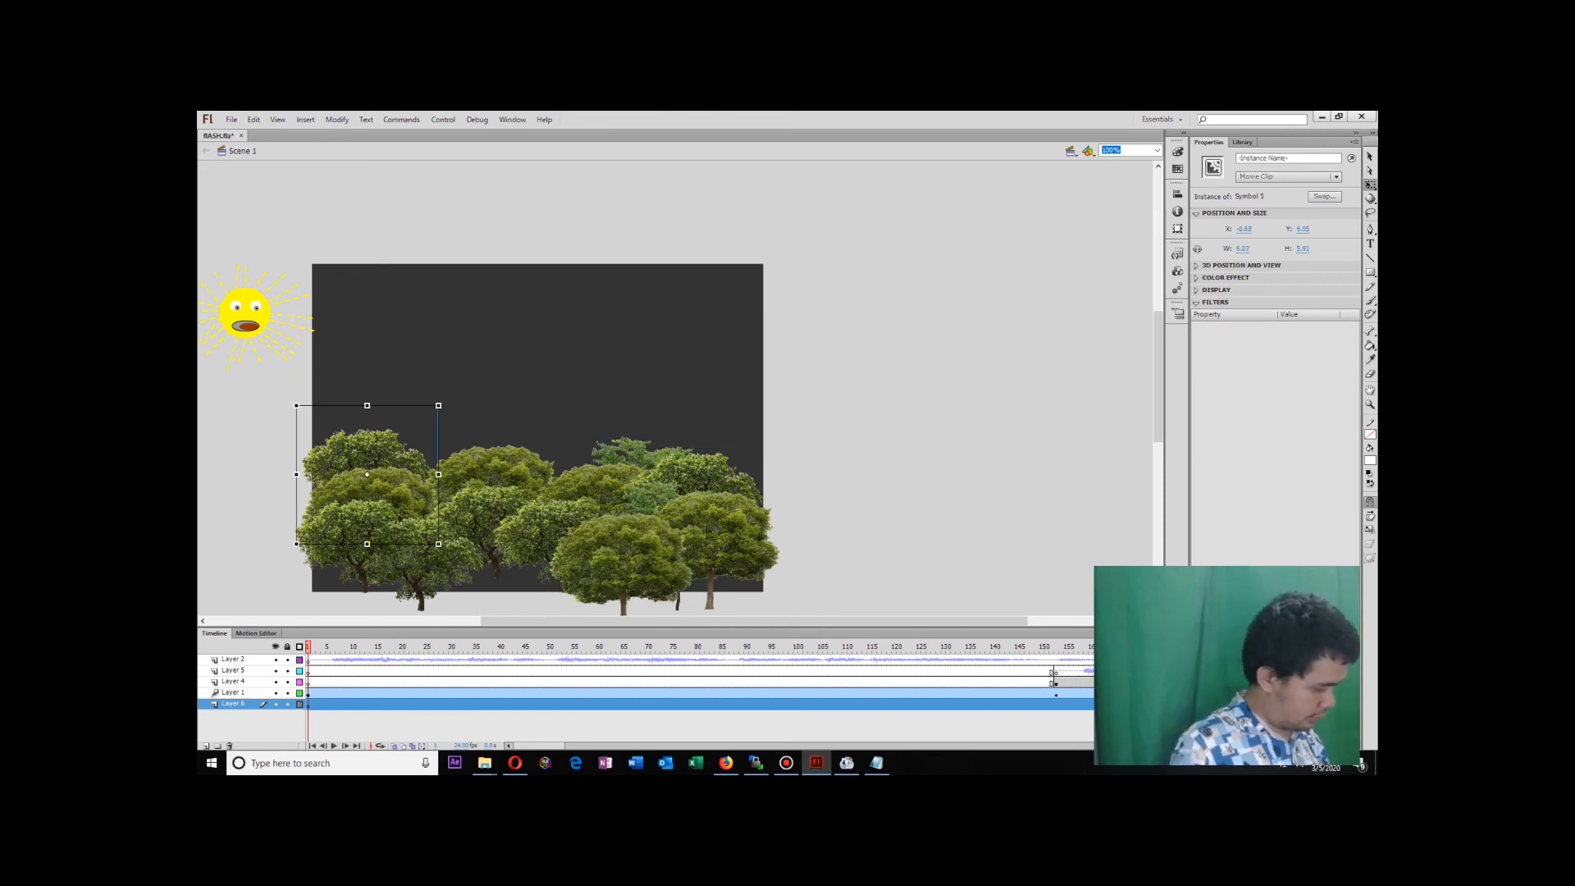
left_click_drag(367, 451, 540, 546)
left_click(709, 536)
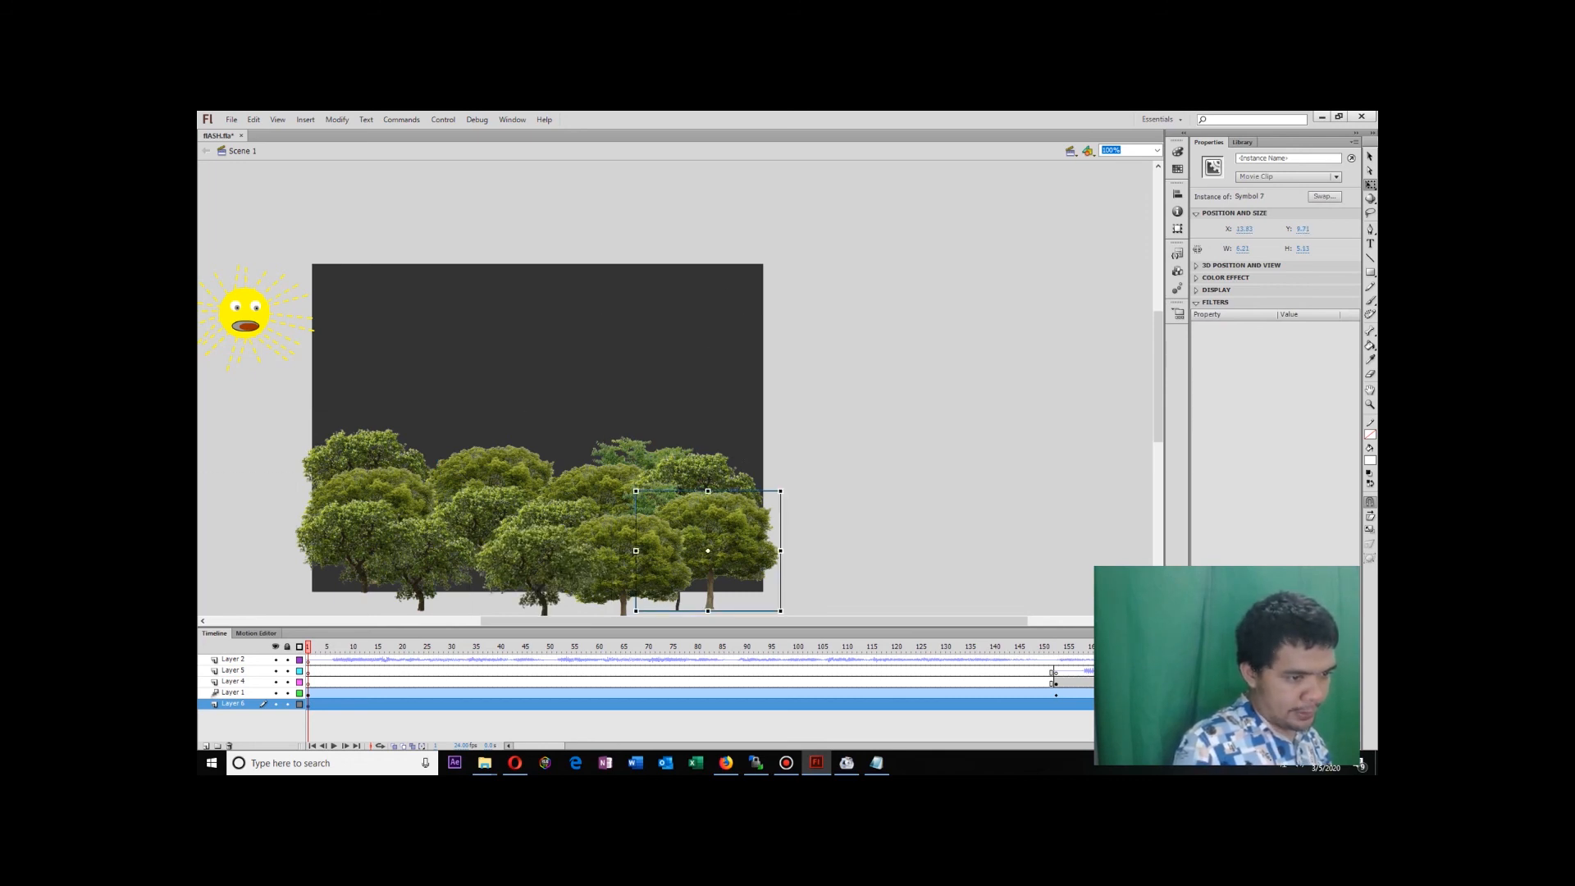
left_click(543, 545)
left_click_drag(543, 544, 681, 498)
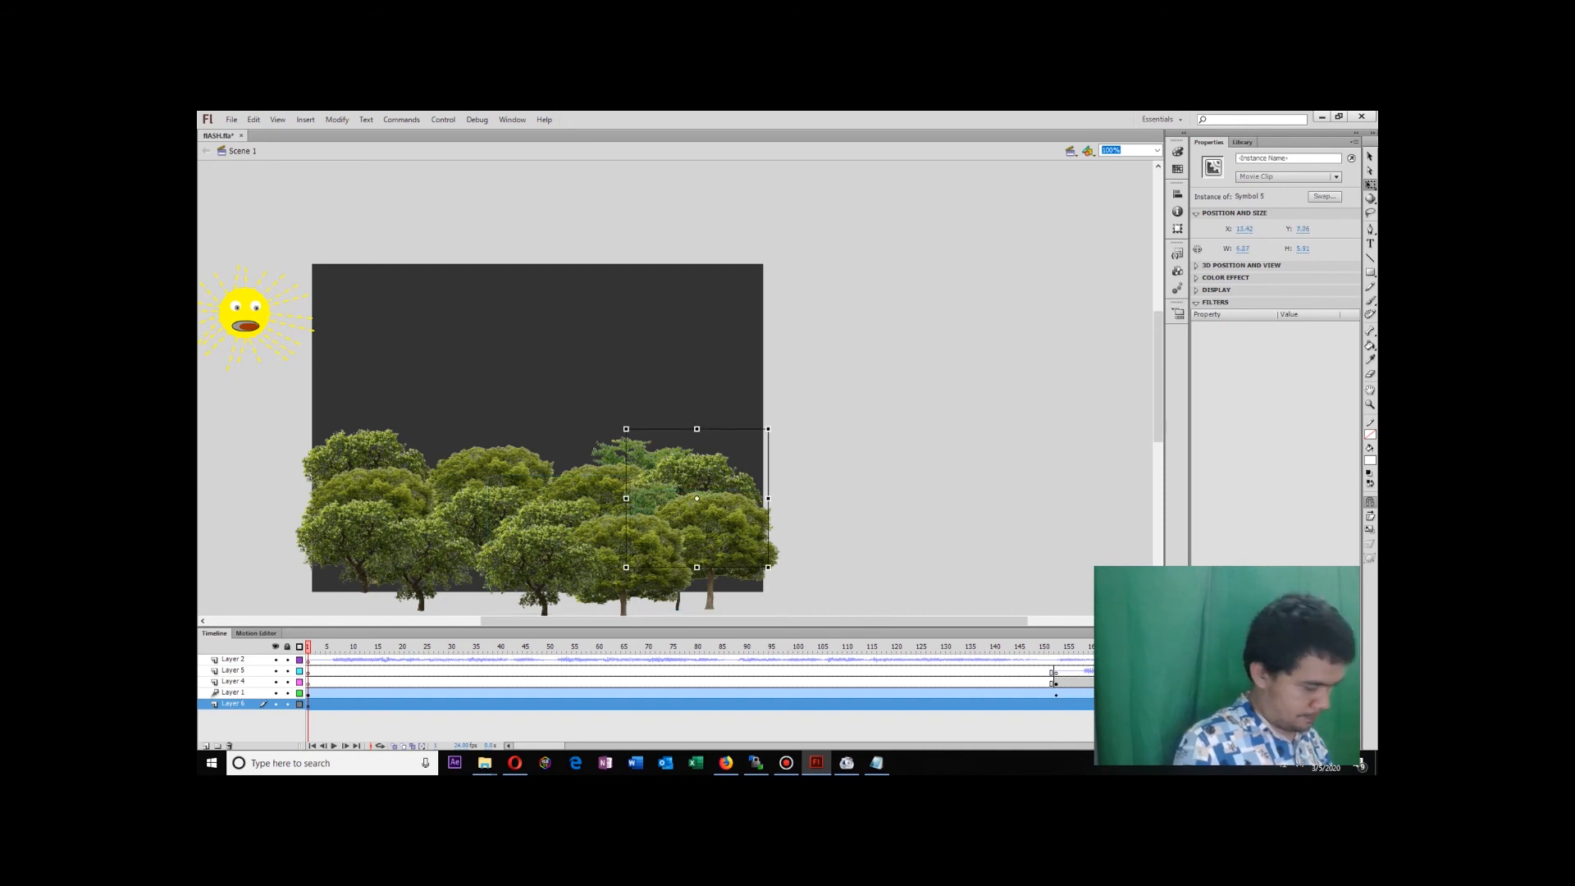
key("ctrl+v")
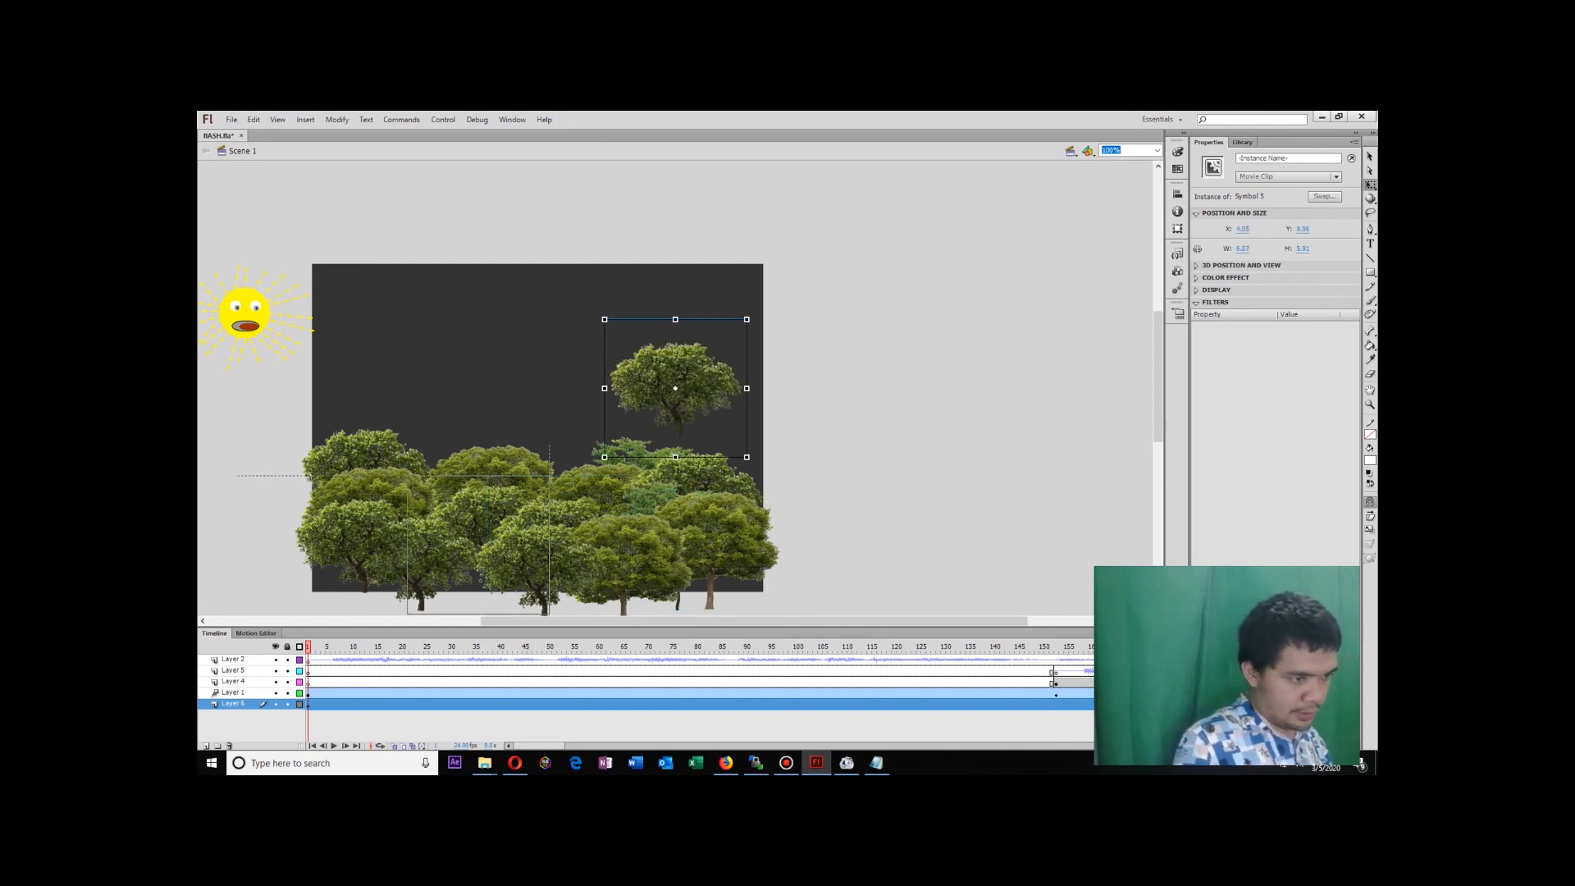
left_click_drag(675, 385, 470, 557)
key("Escape")
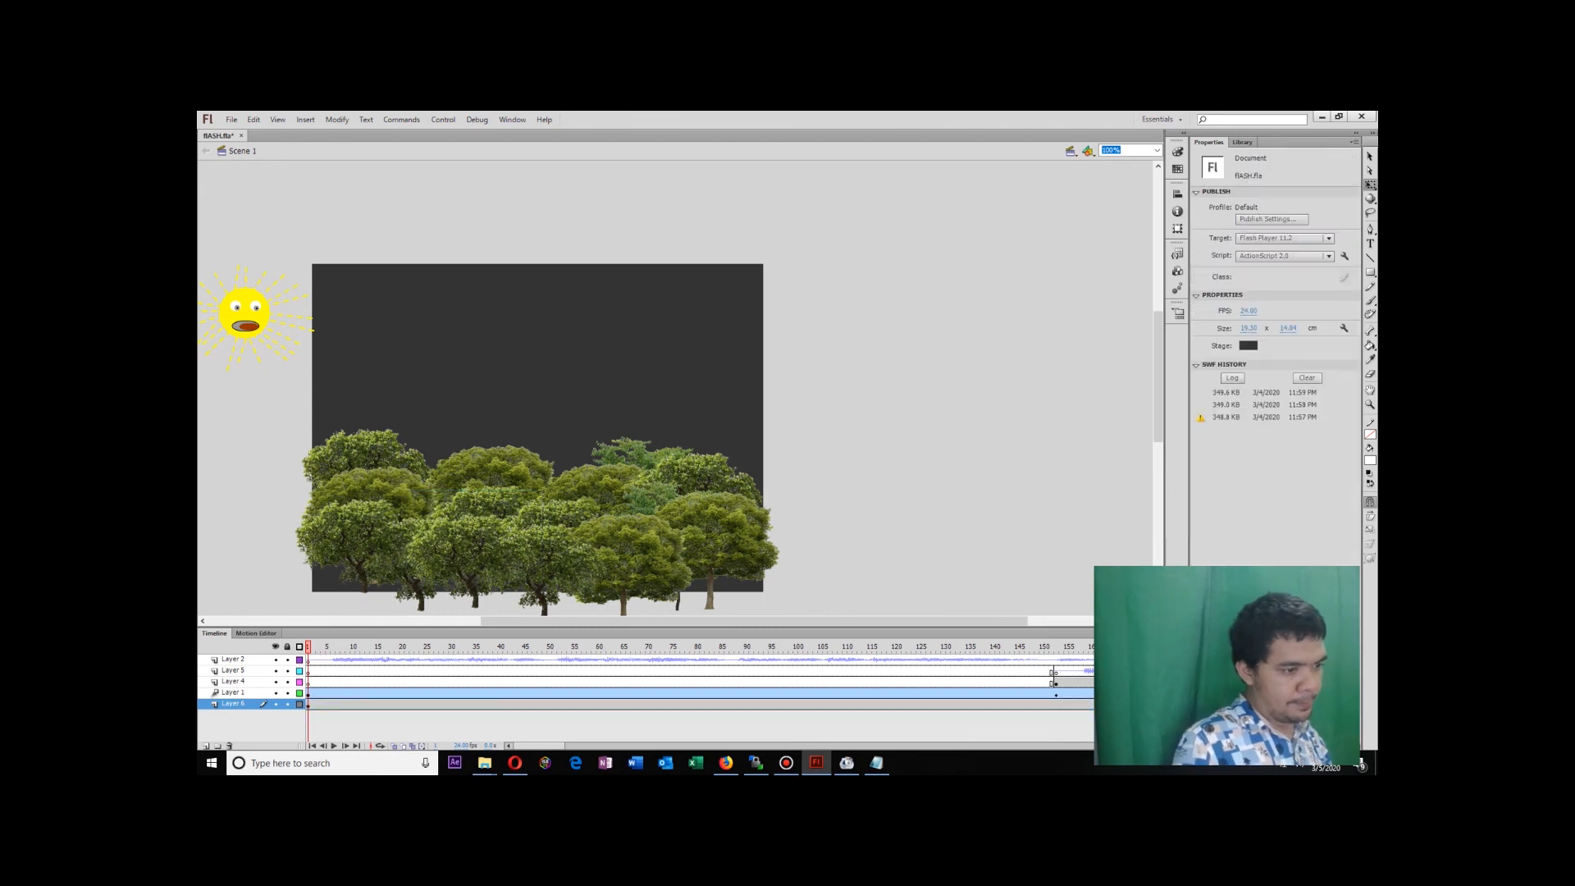
key("ctrl+Return")
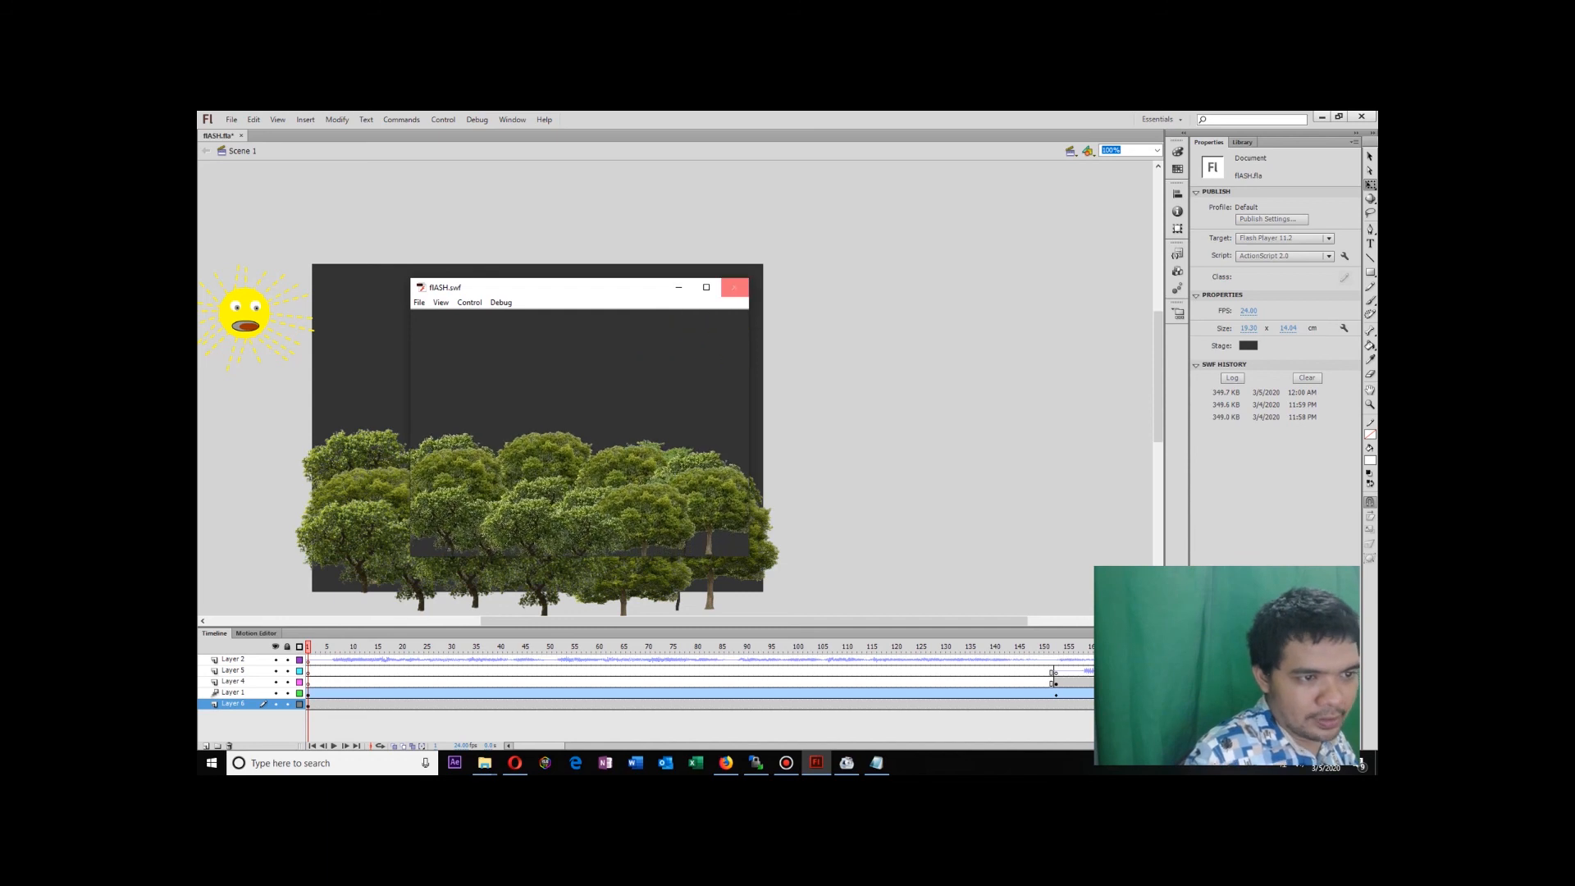
left_click(734, 287)
Find Symbol 9 in the library and place a copy of its tree at the stage's lower right corner.
left_click(1242, 142)
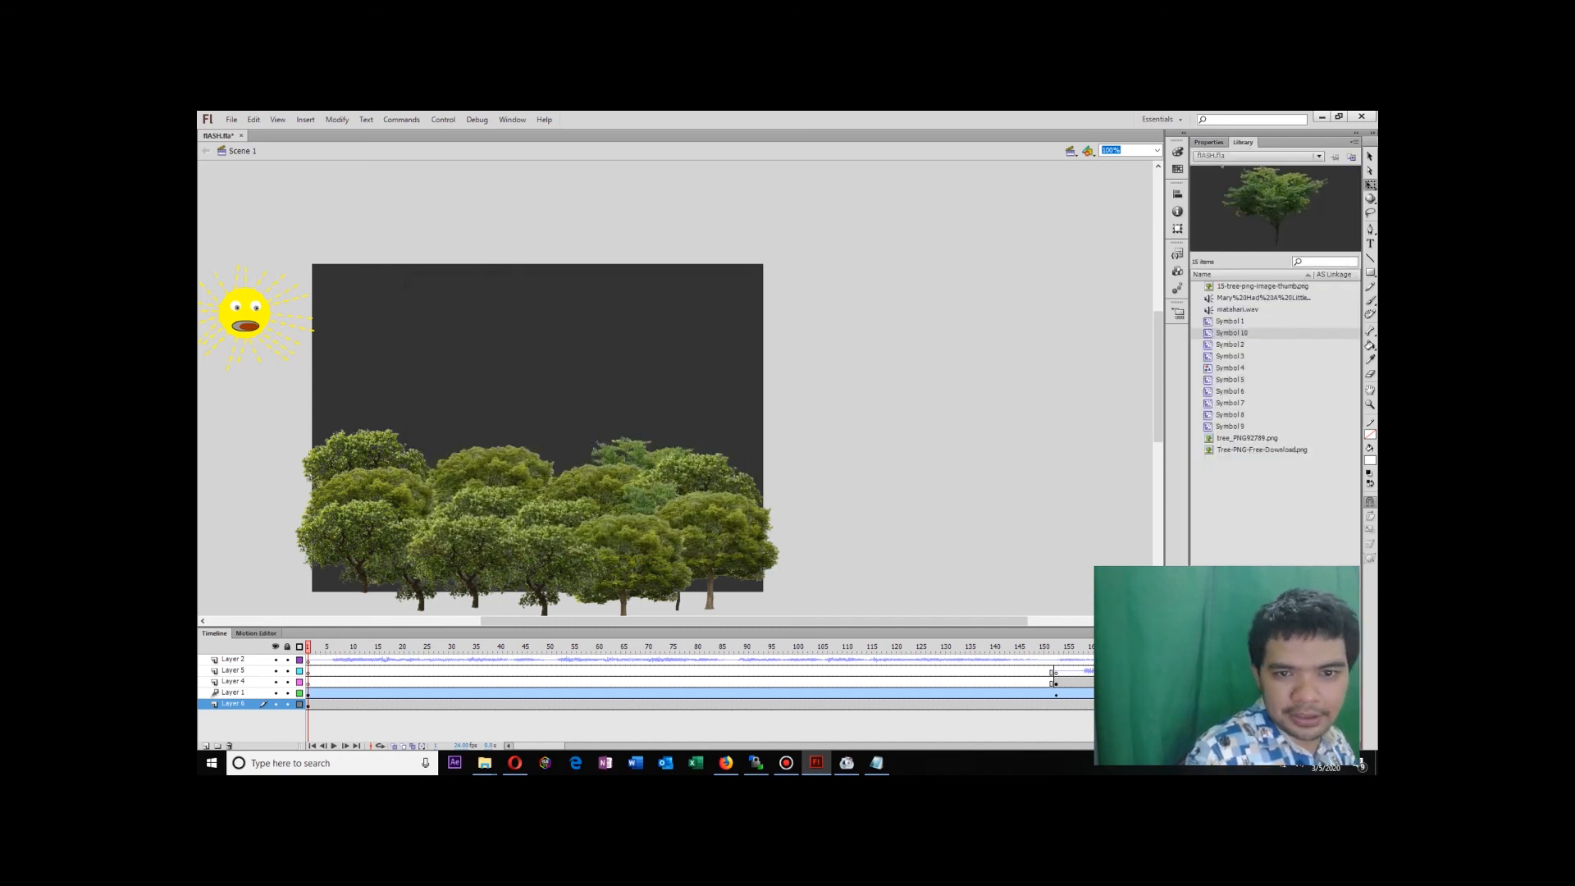
left_click(1263, 298)
left_click(1230, 426)
left_click(1229, 414)
left_click(1230, 426)
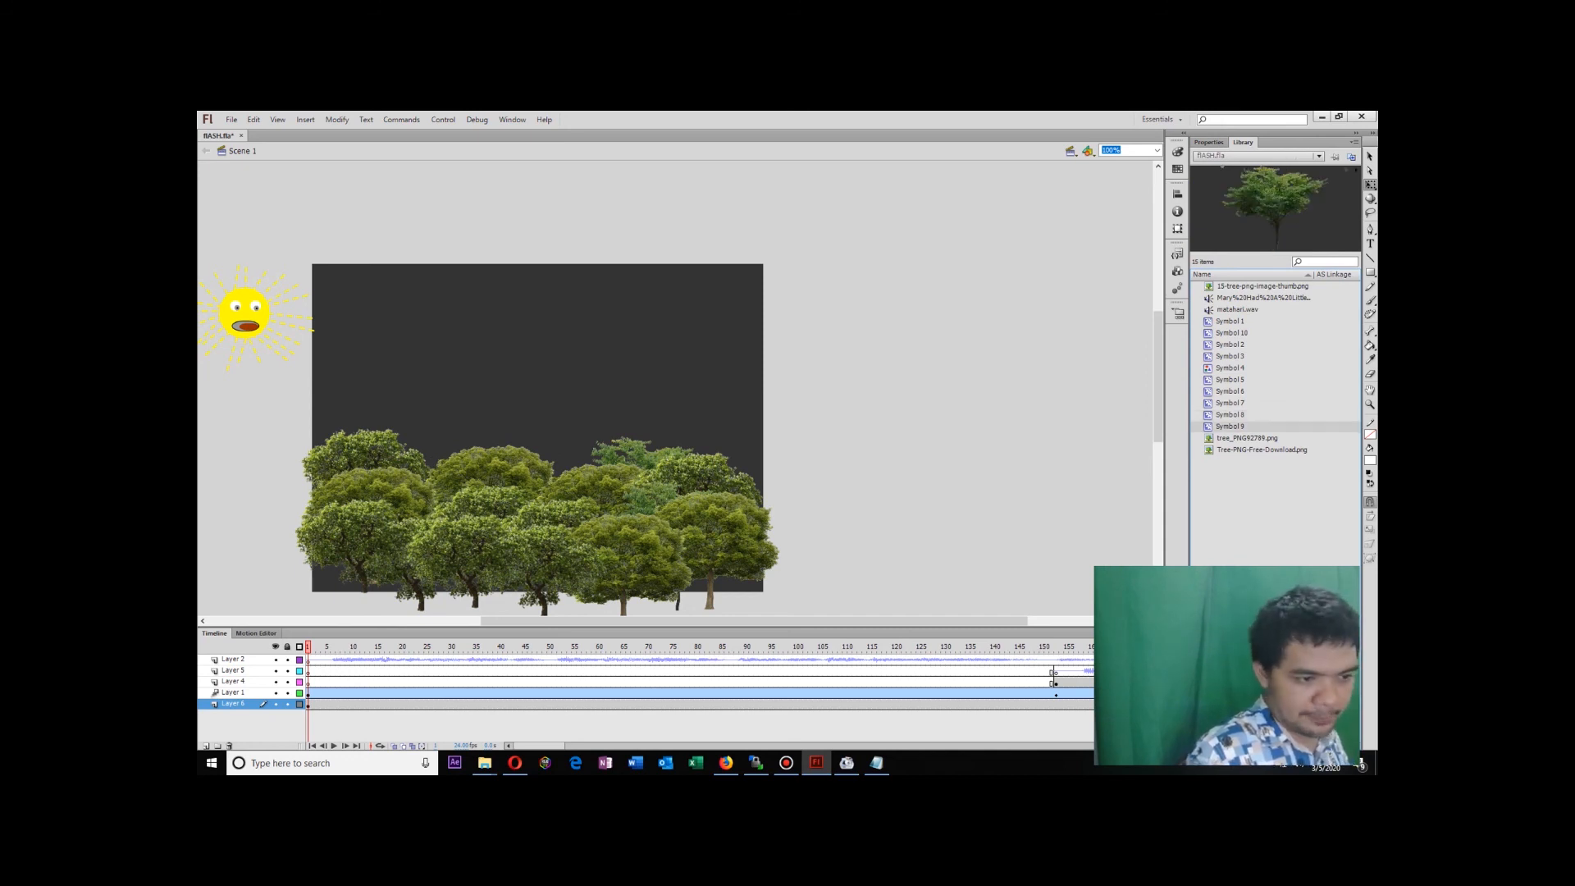
key("ctrl+v")
left_click_drag(675, 369, 708, 591)
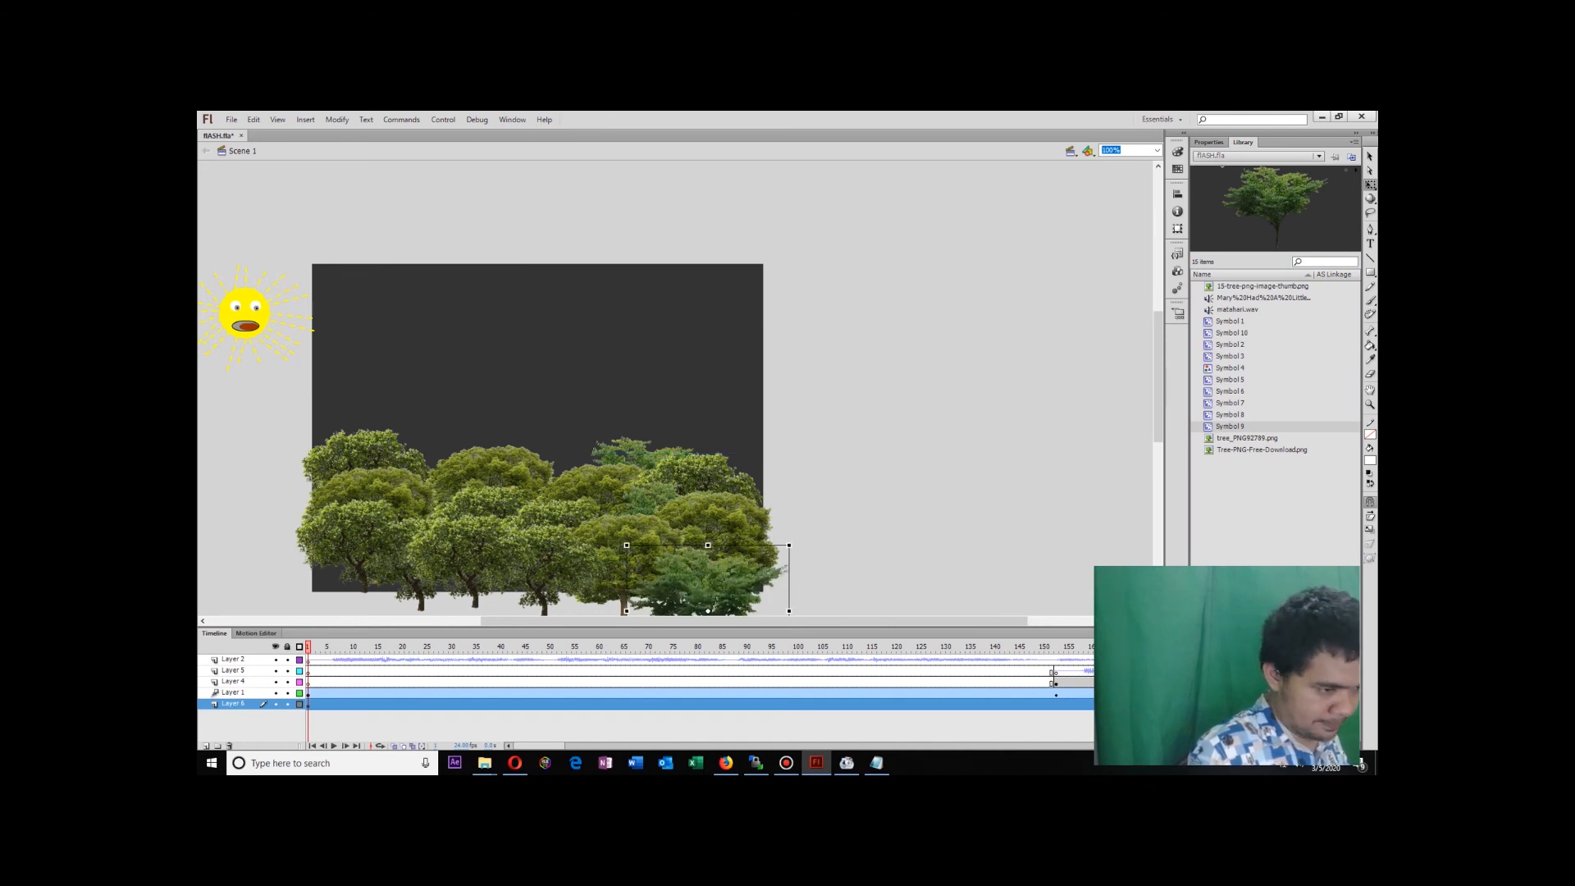
Raise the new tree slightly, line up five copies of it along the stage's lower edge and test the movie.
scroll(544, 385, "down", 3)
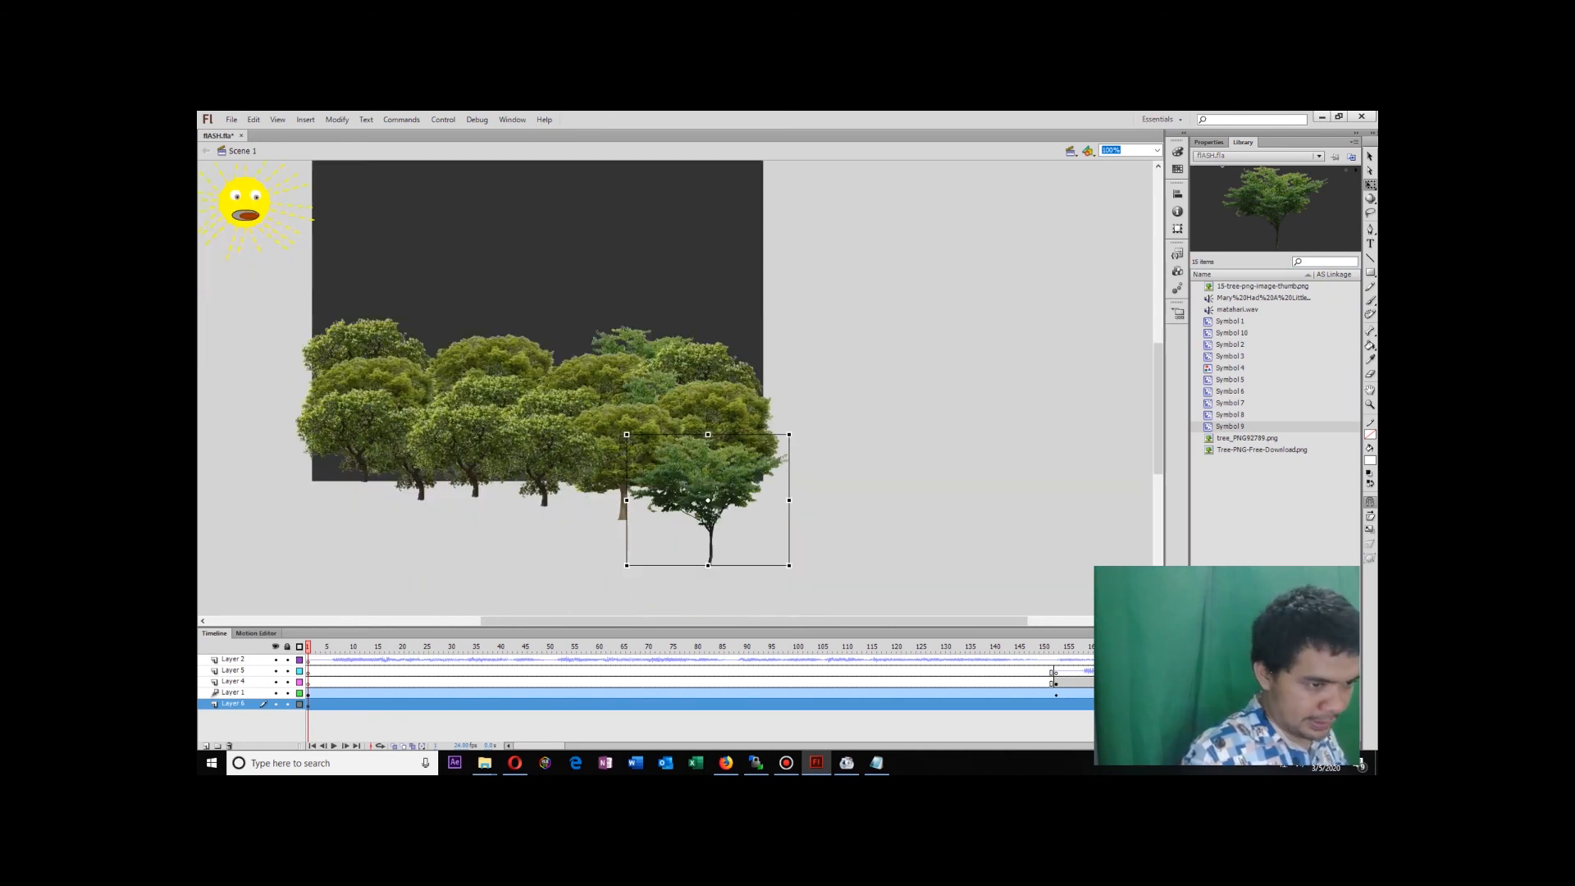
left_click_drag(694, 502, 694, 487)
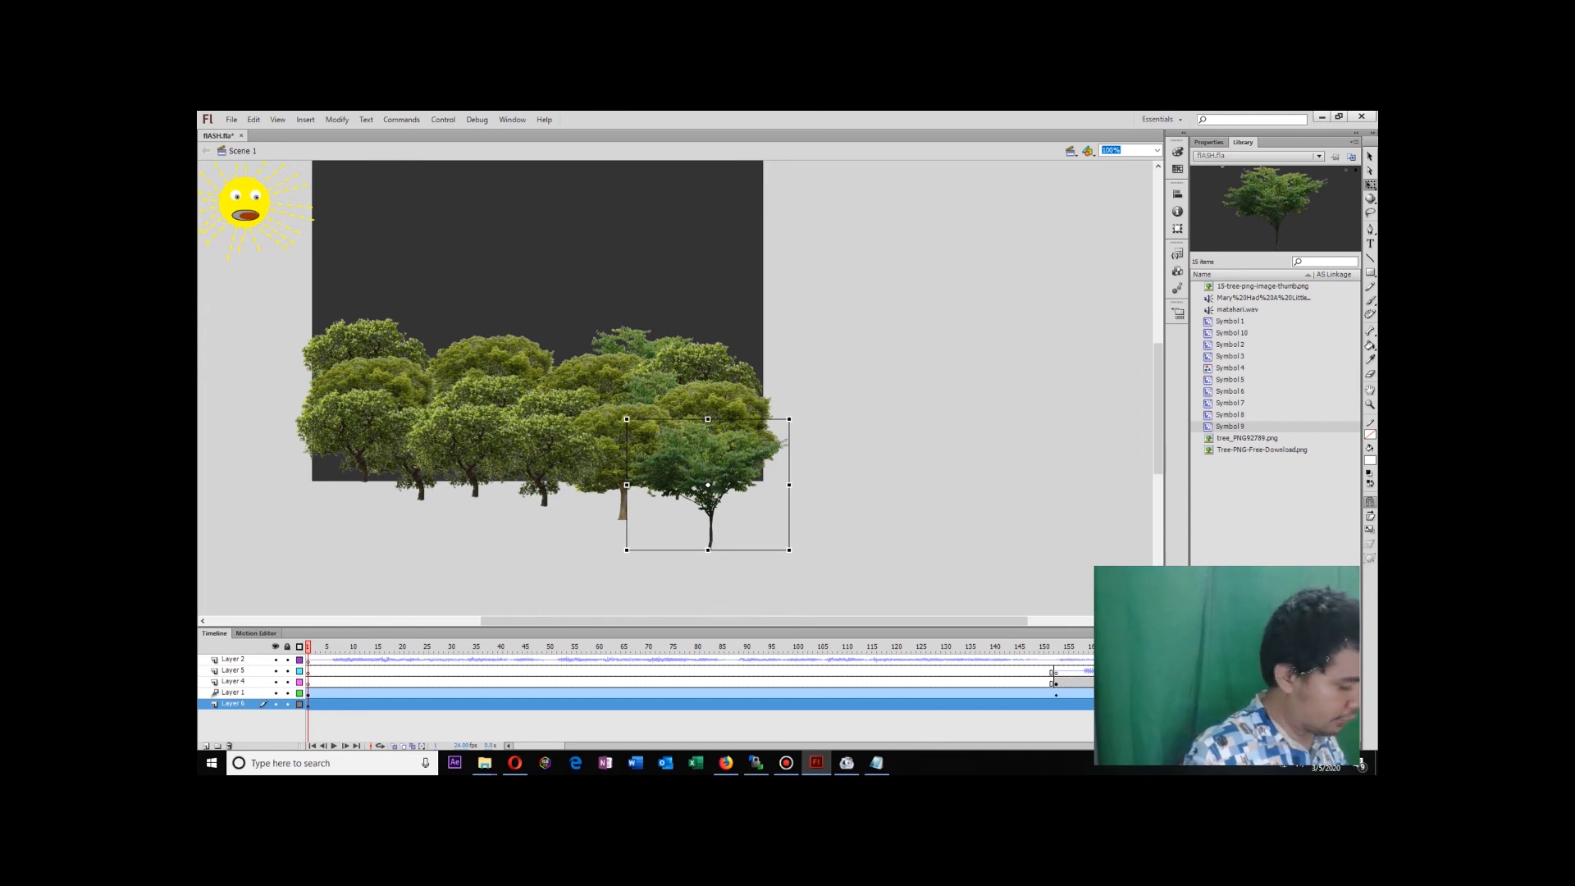
left_click_drag(708, 485, 353, 482)
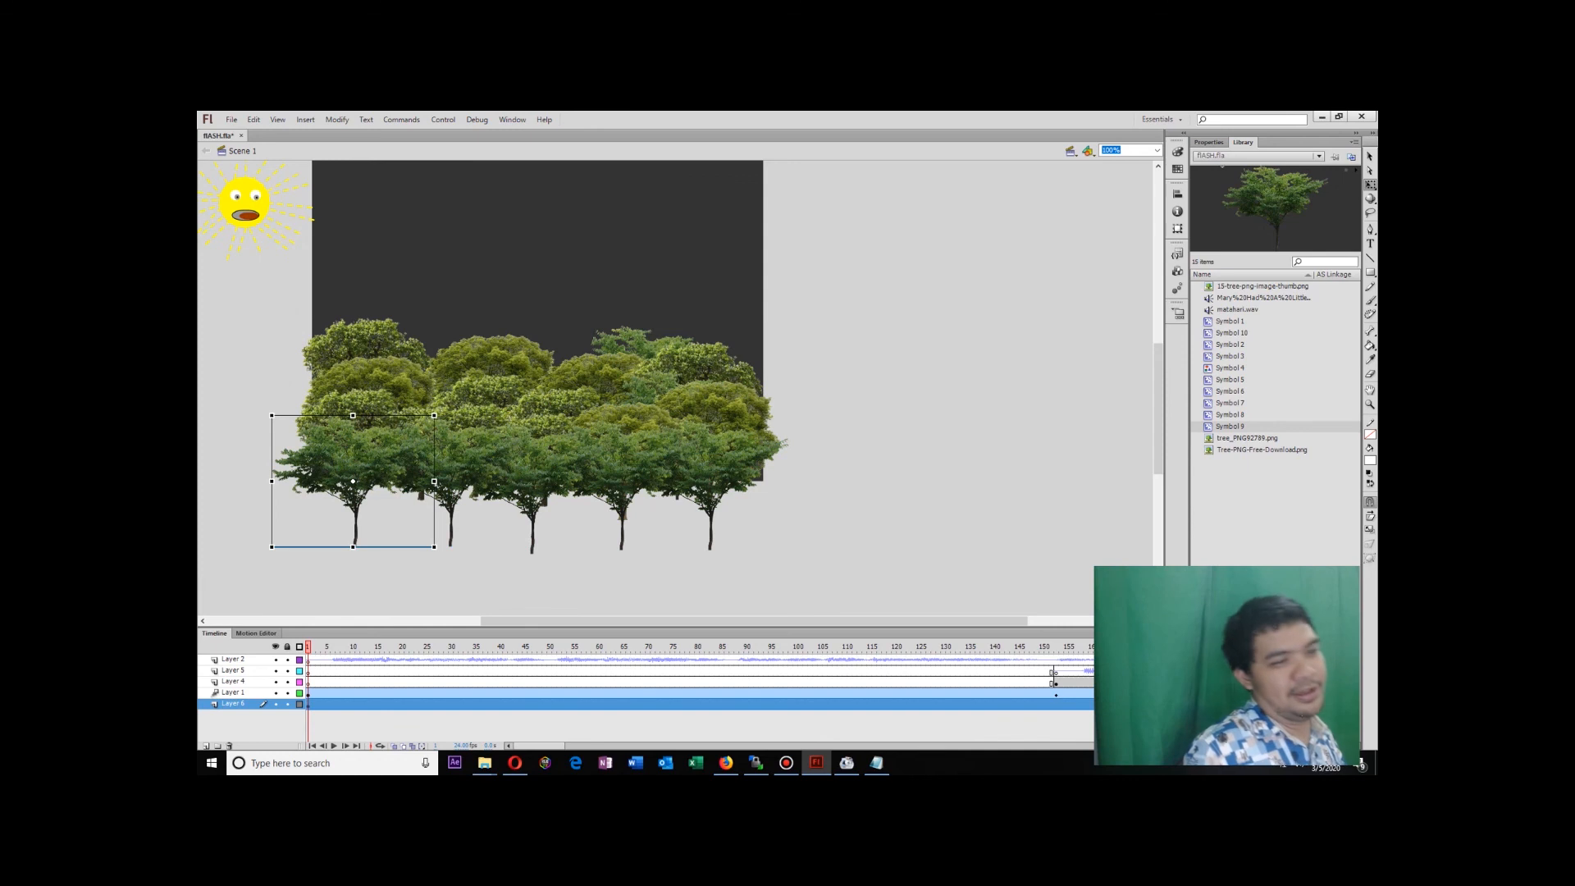
key("ctrl+Return")
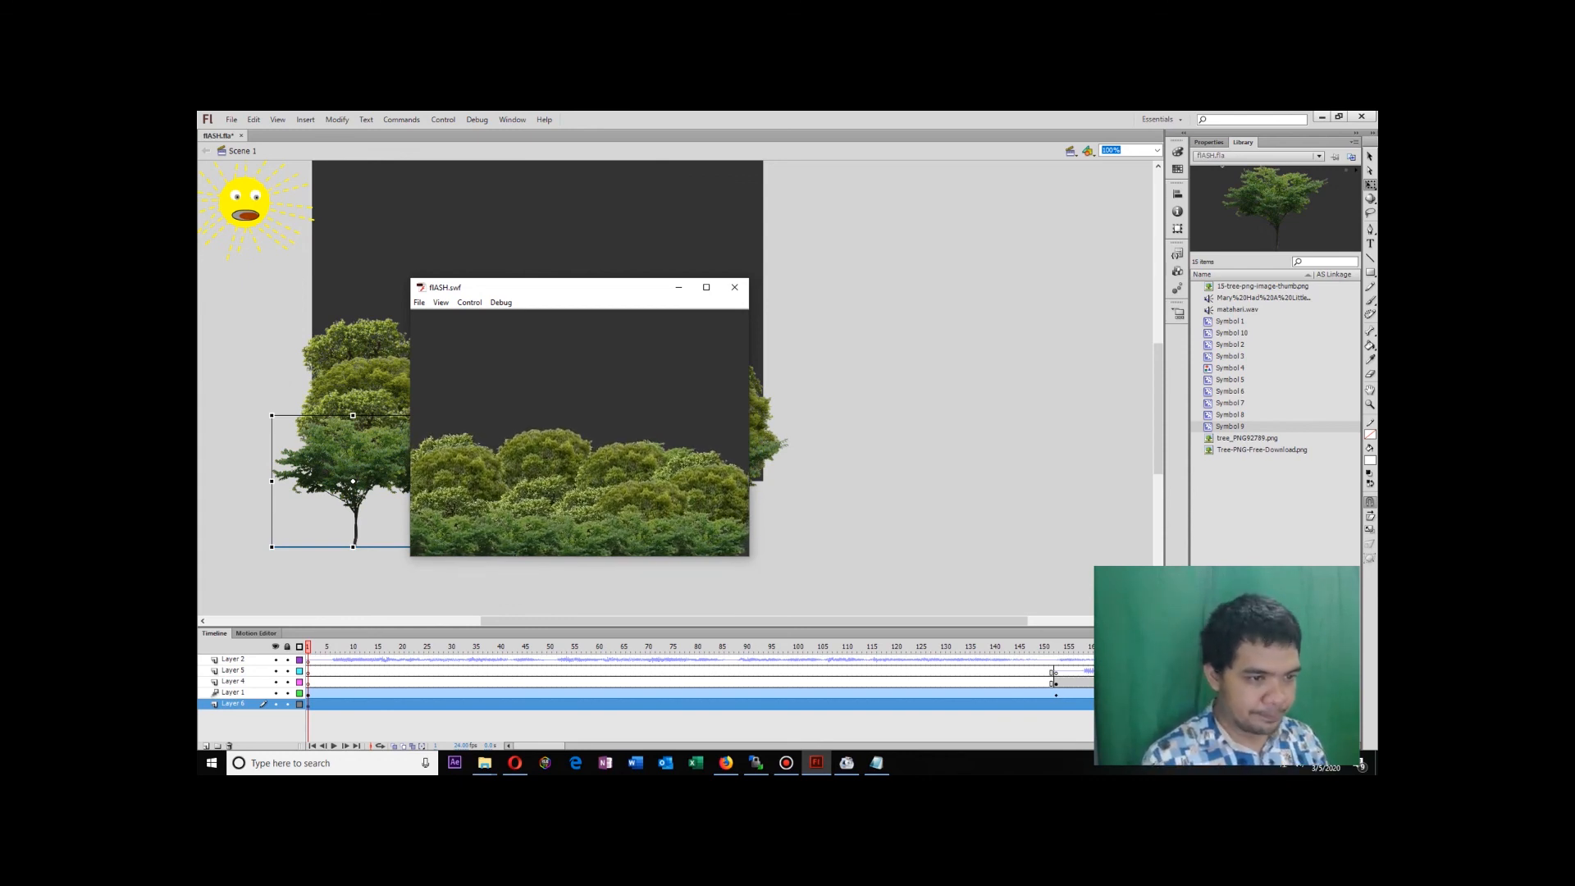
left_click(734, 287)
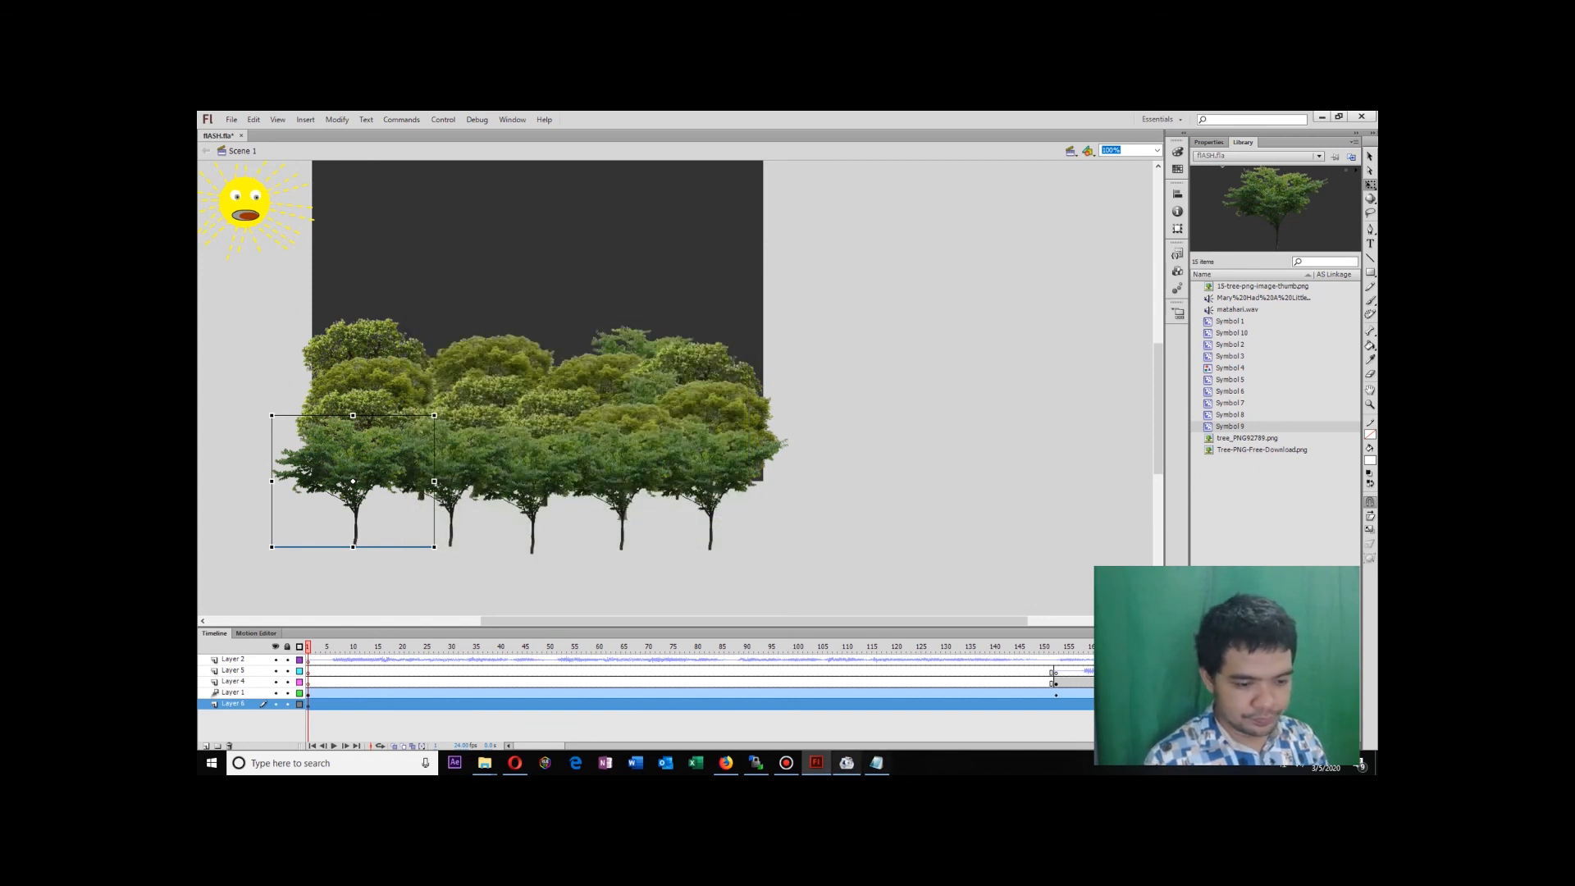